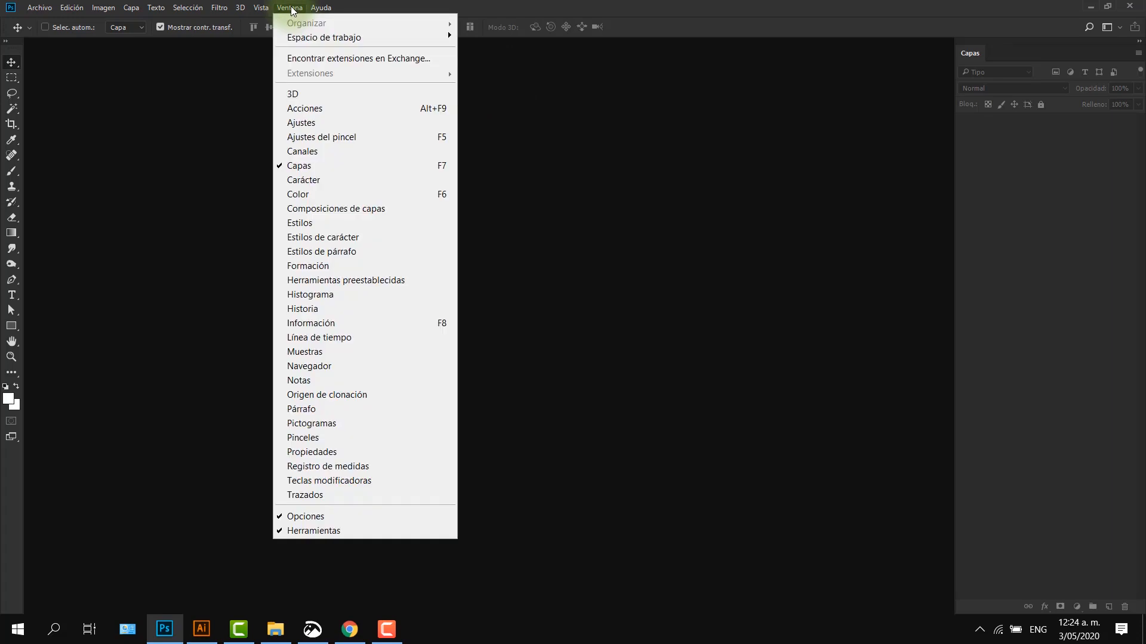
- Reset the Essentials workspace, then keep only the Capas panel docked and close the remaining panels
mouse_move(294, 38)
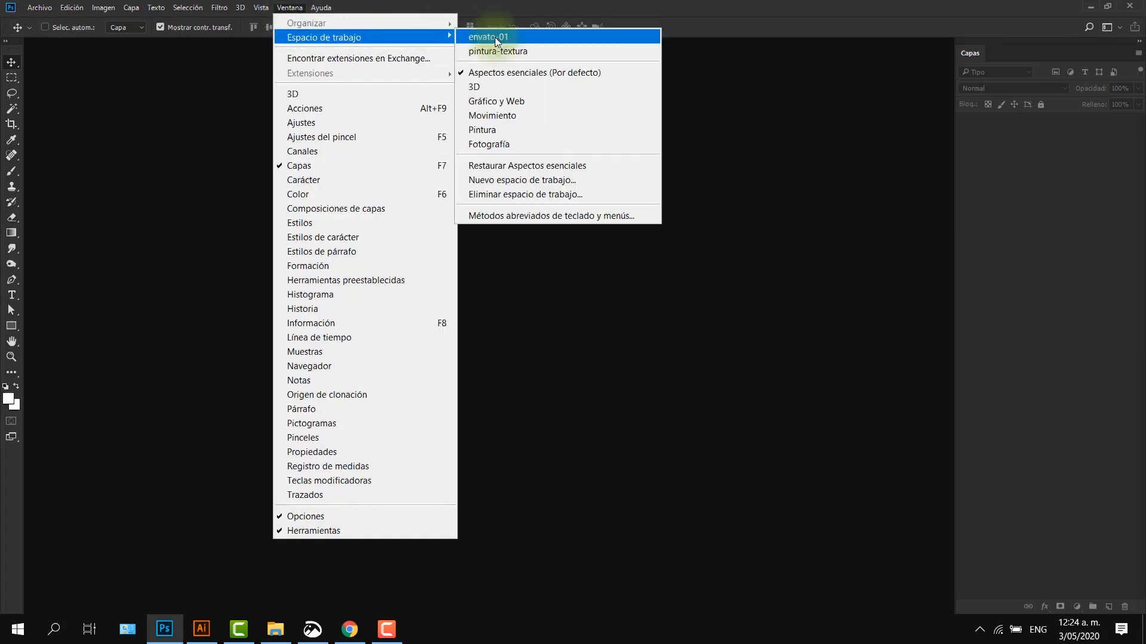
click(542, 166)
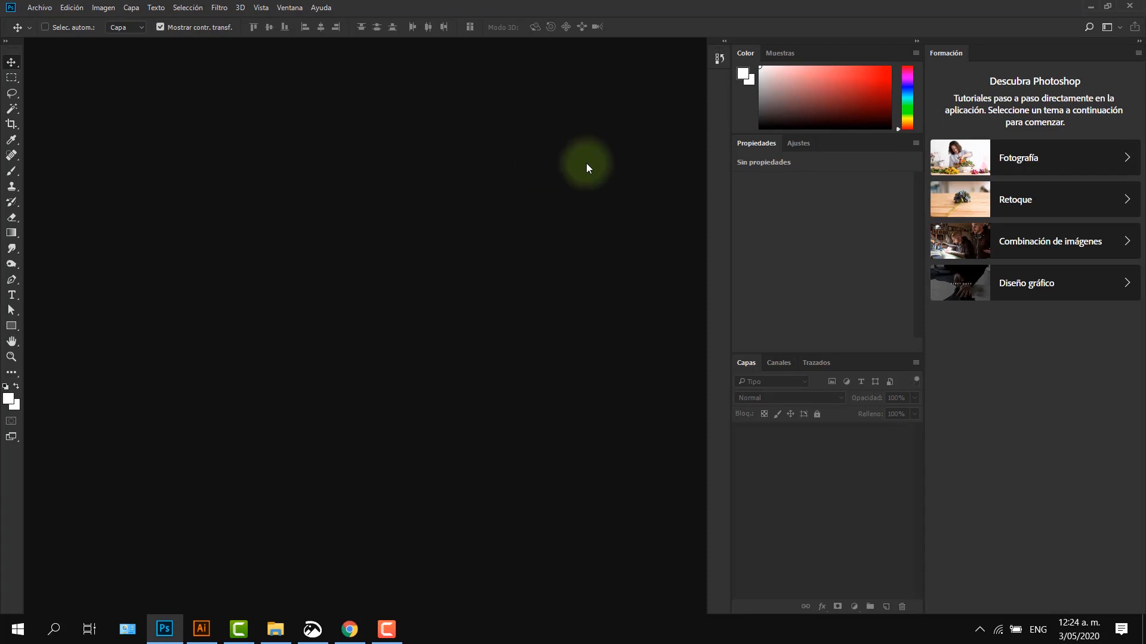
drag(951, 39, 401, 112)
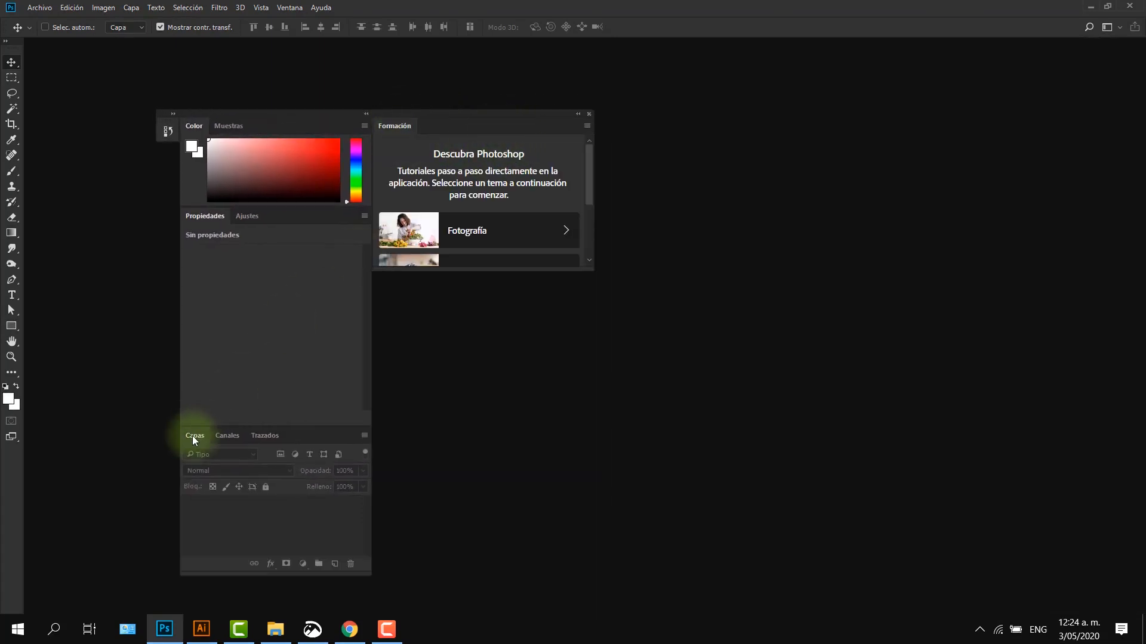
drag(193, 438, 1127, 146)
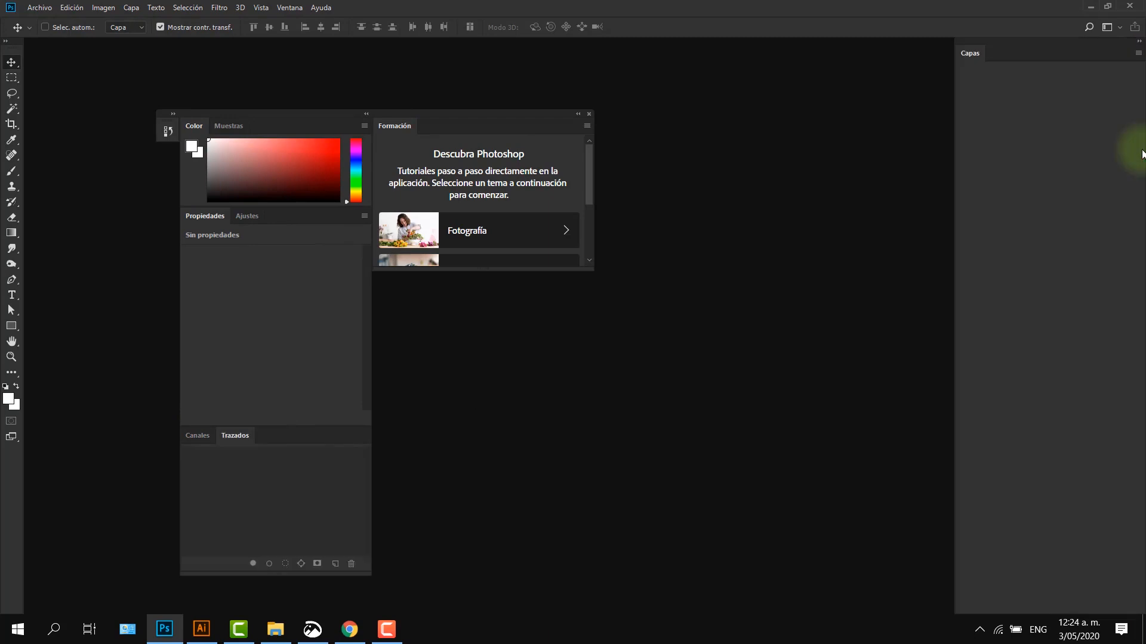
click(589, 114)
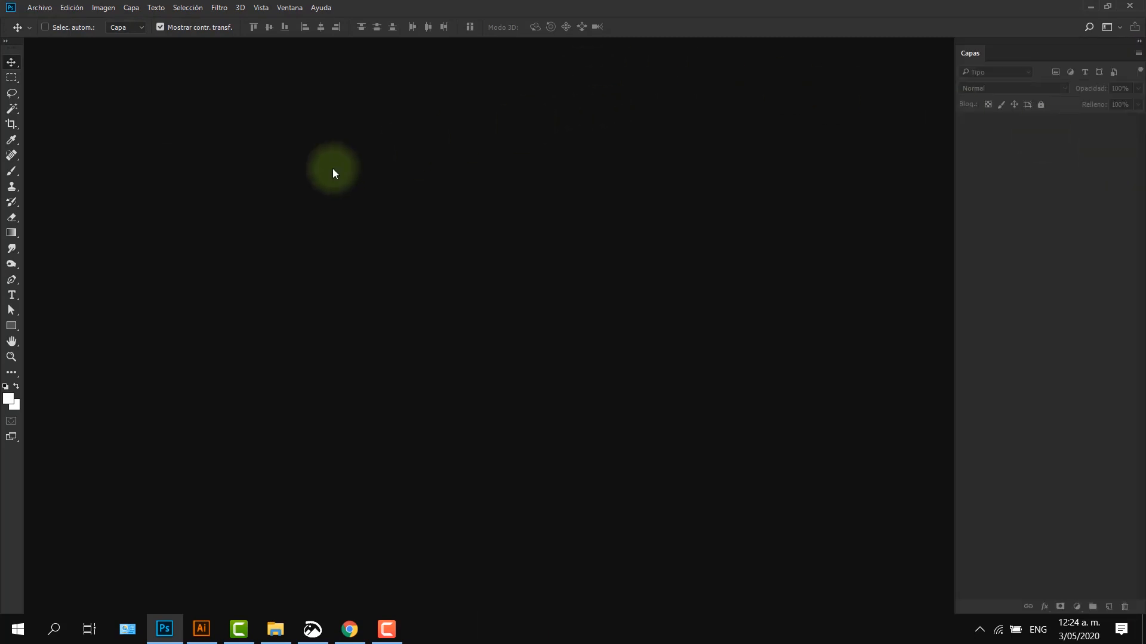
- Start a new document with a width of 1920 pixels, a height of 1080 pixels and a resolution of 72 pixels/inch
click(39, 7)
click(39, 21)
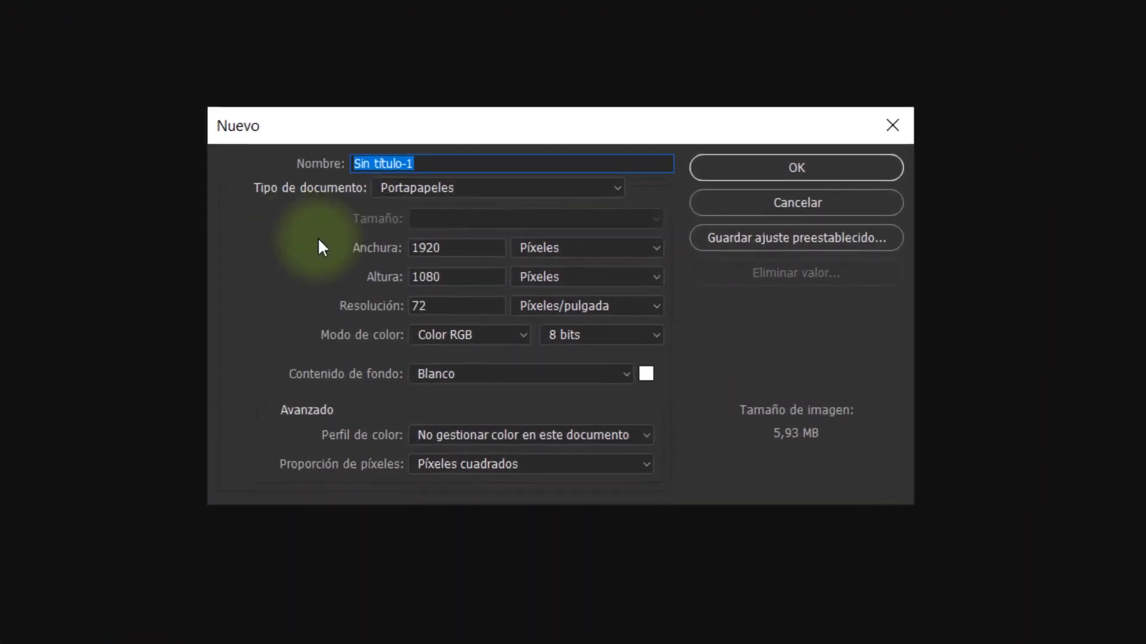
double_click(480, 238)
text(1920)
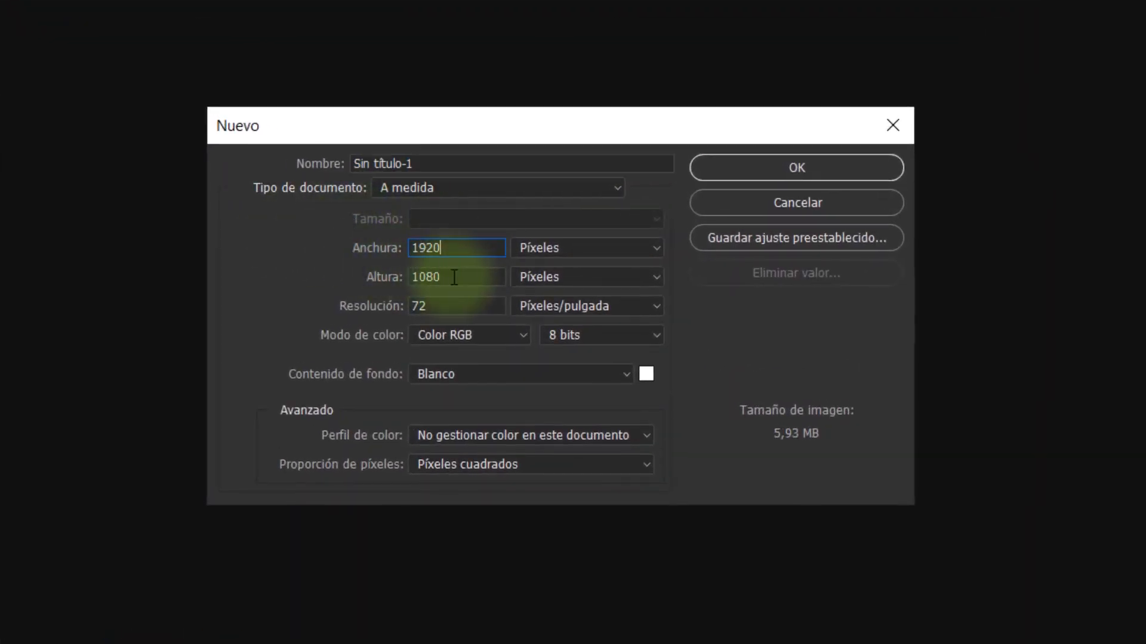
key(Tab)
text(1080)
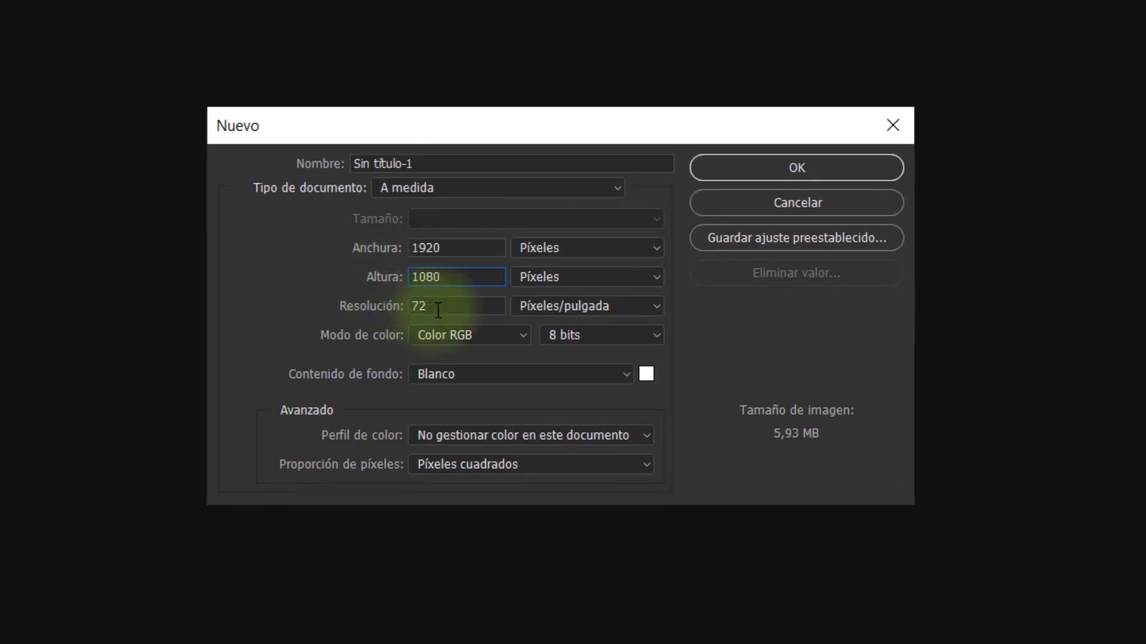
key(Tab)
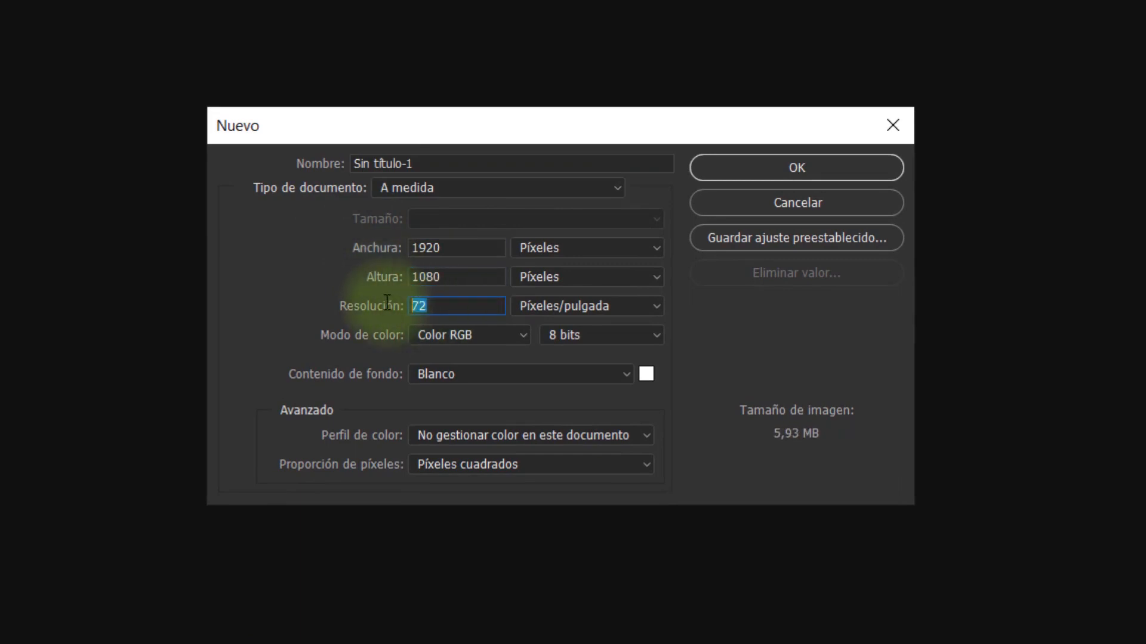
text(72)
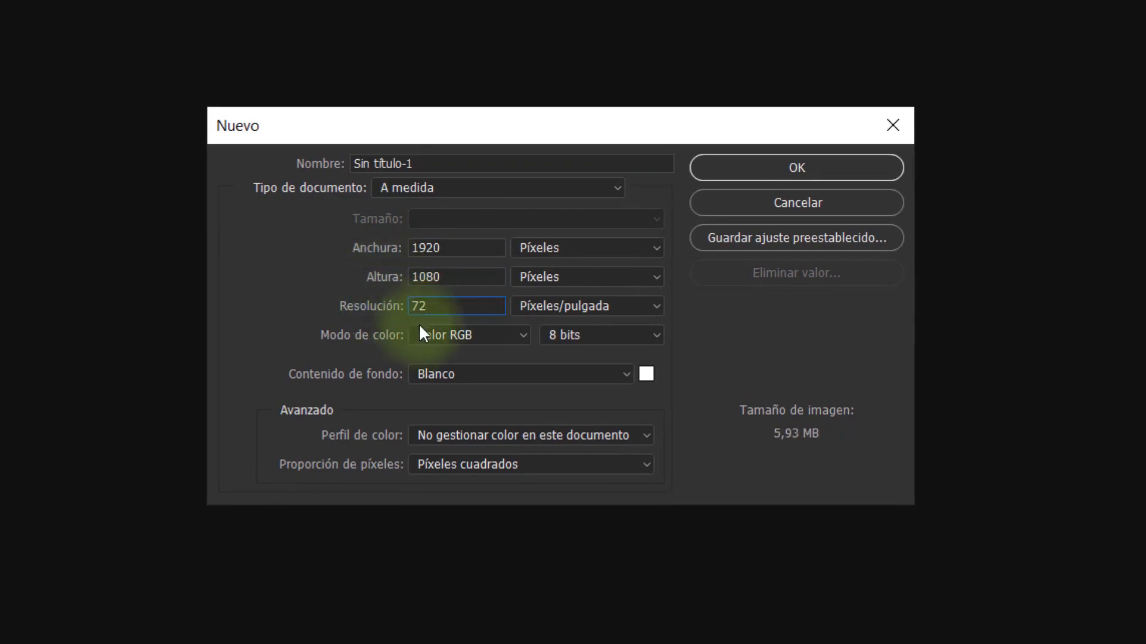
- Set the new document's colour mode to RGB at 8 bits, with a white (Blanco) background
click(523, 334)
click(503, 381)
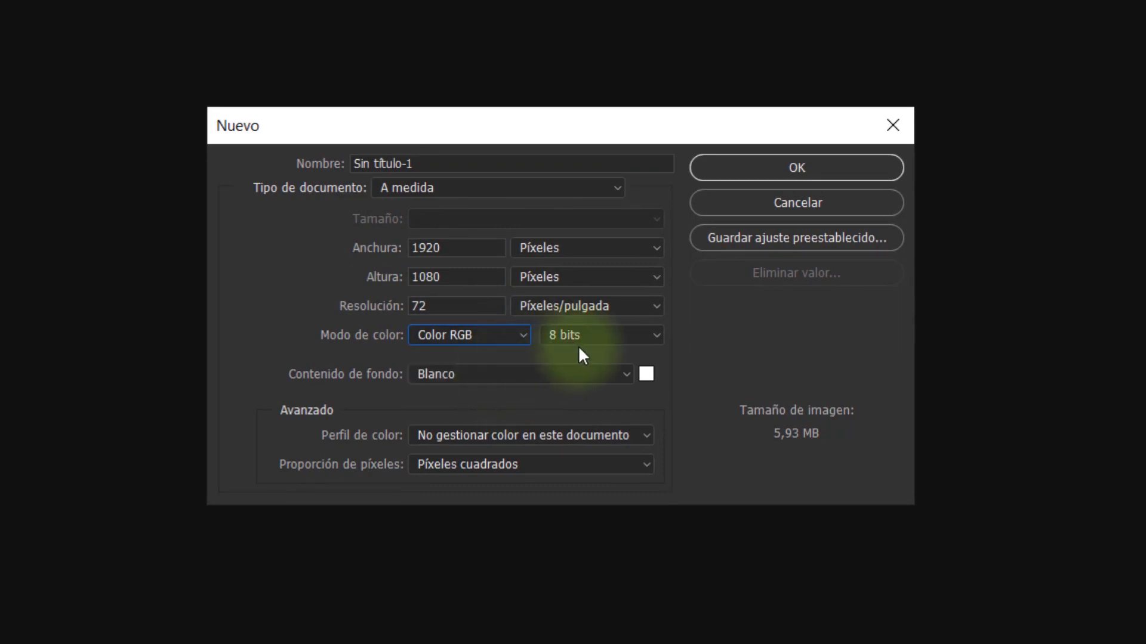
click(596, 336)
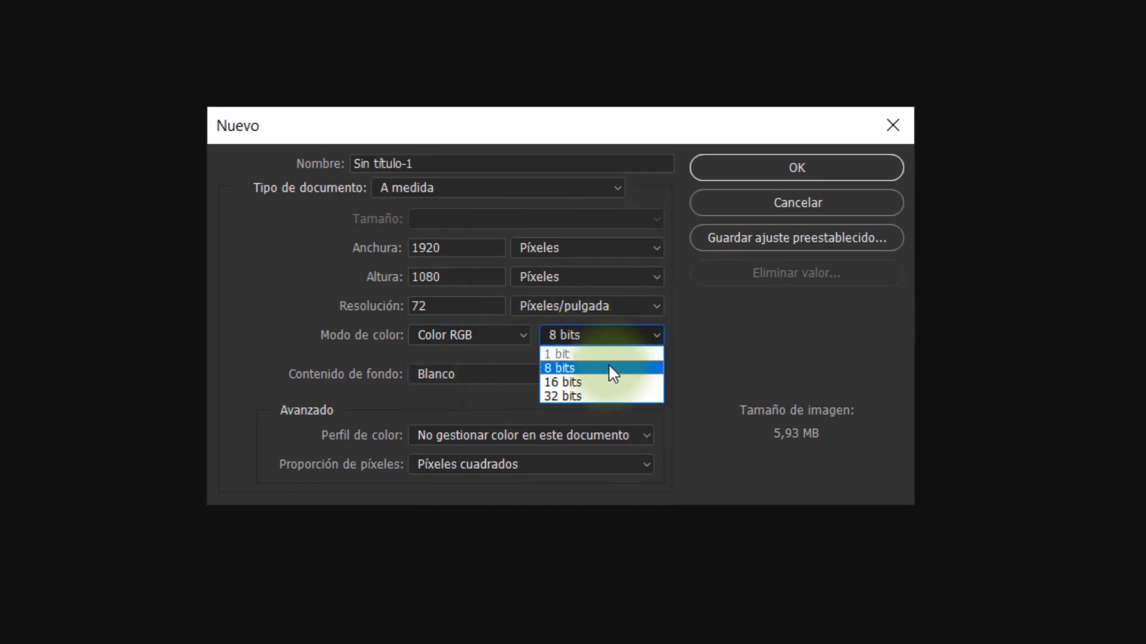
click(608, 367)
click(561, 374)
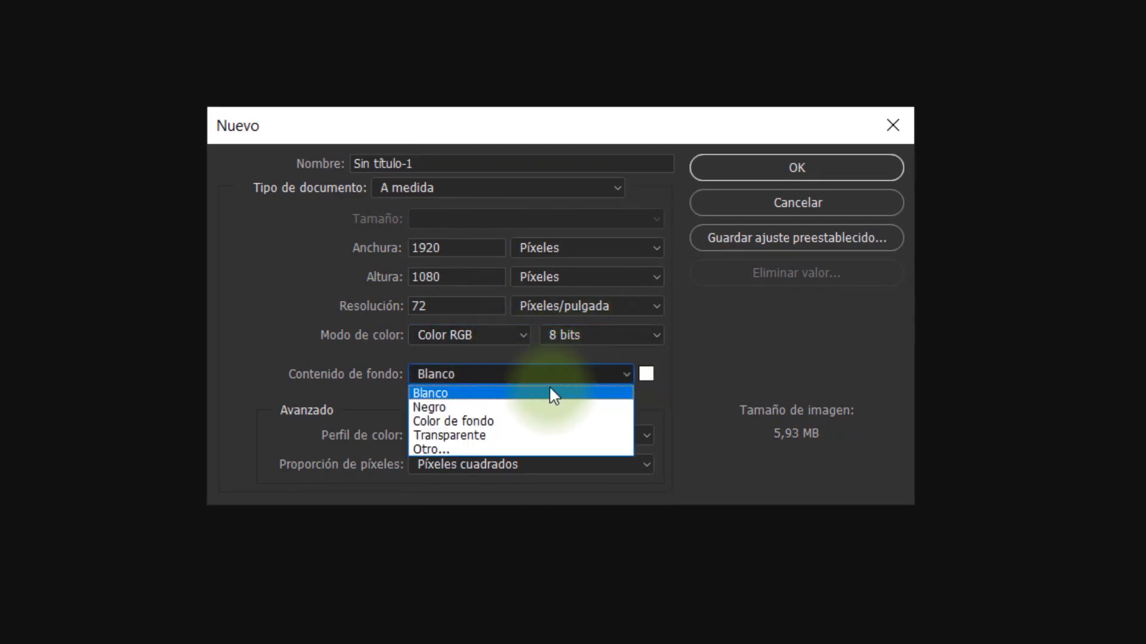
click(549, 389)
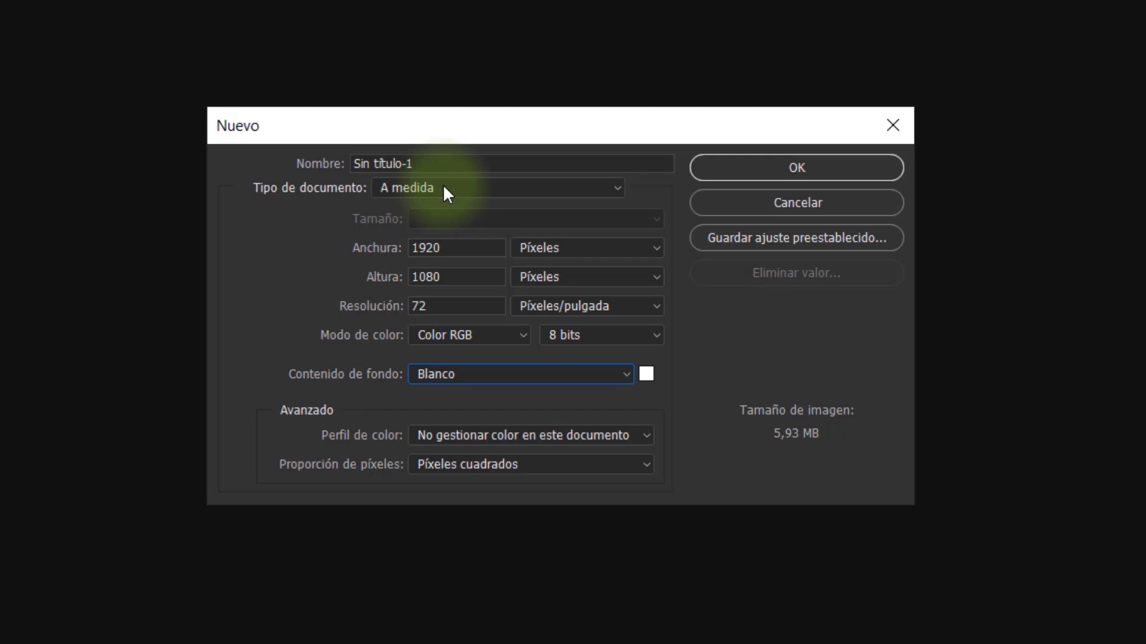
- Name the new document "Maqueta Billete" and create it
click(334, 162)
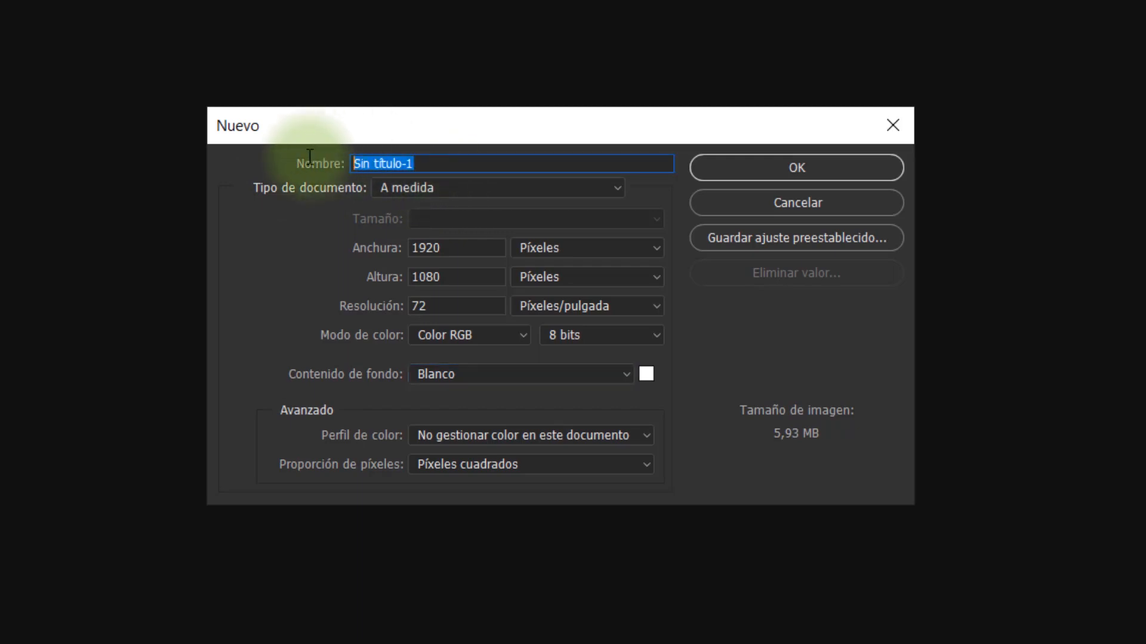
text(Maqueta )
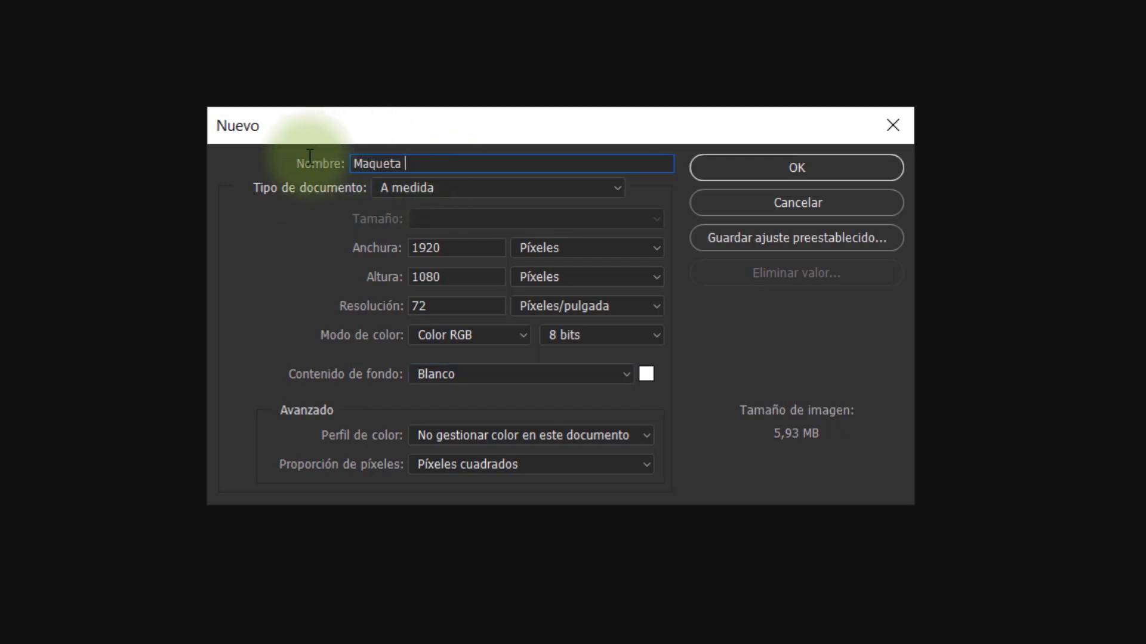
text(Billete)
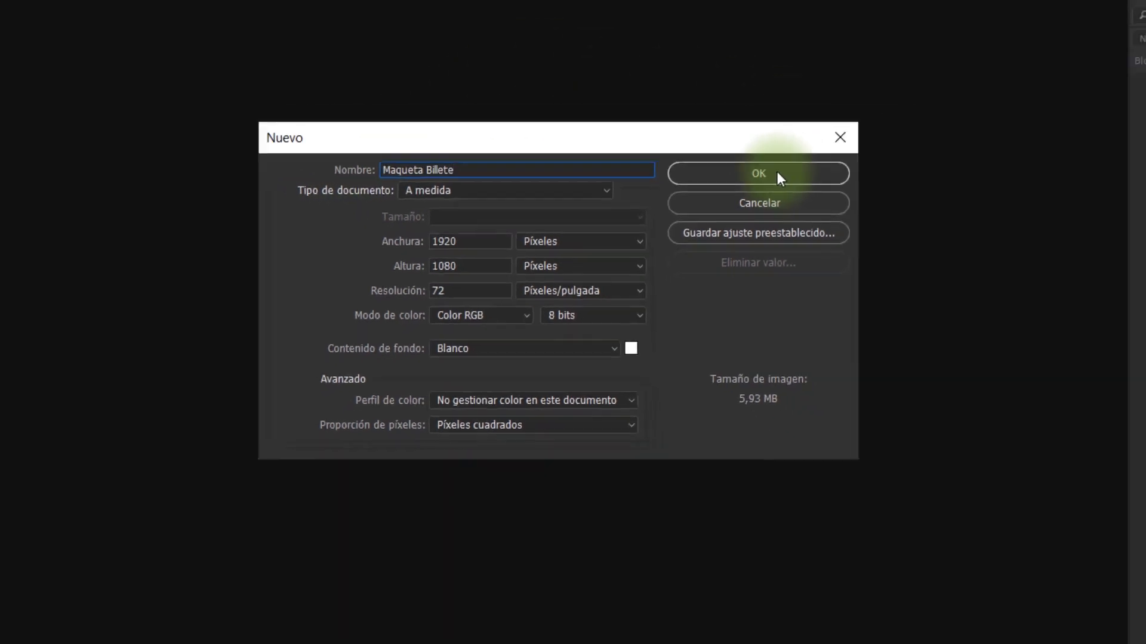
click(777, 174)
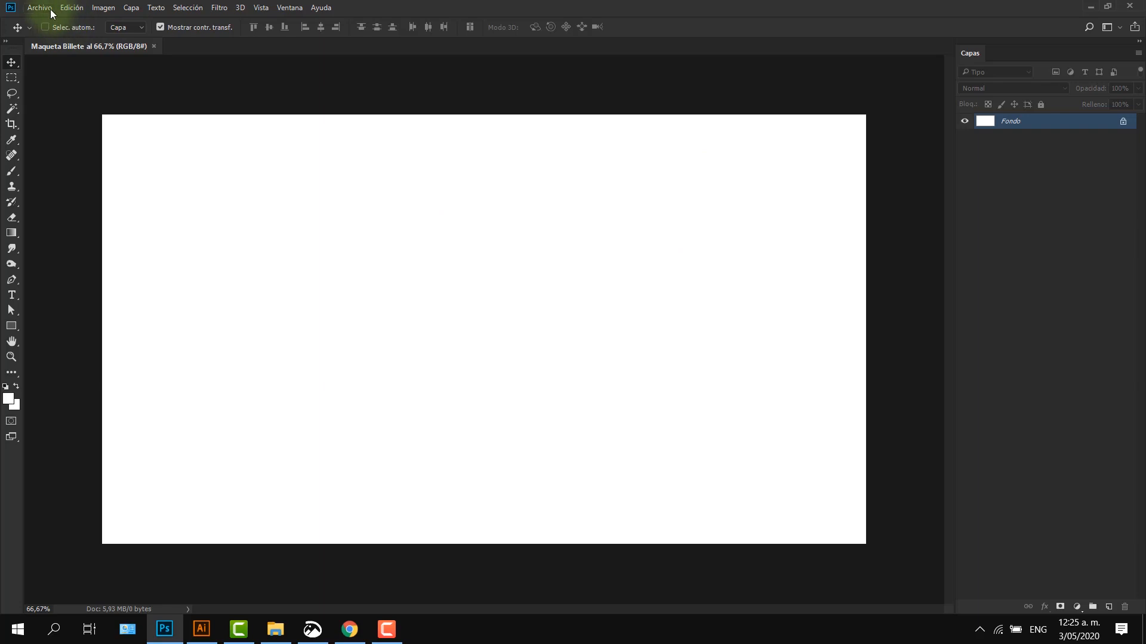
- Place the image "Superficie - 002 - BGFonts.jpg" from the Superficies folder as an embedded element
click(50, 9)
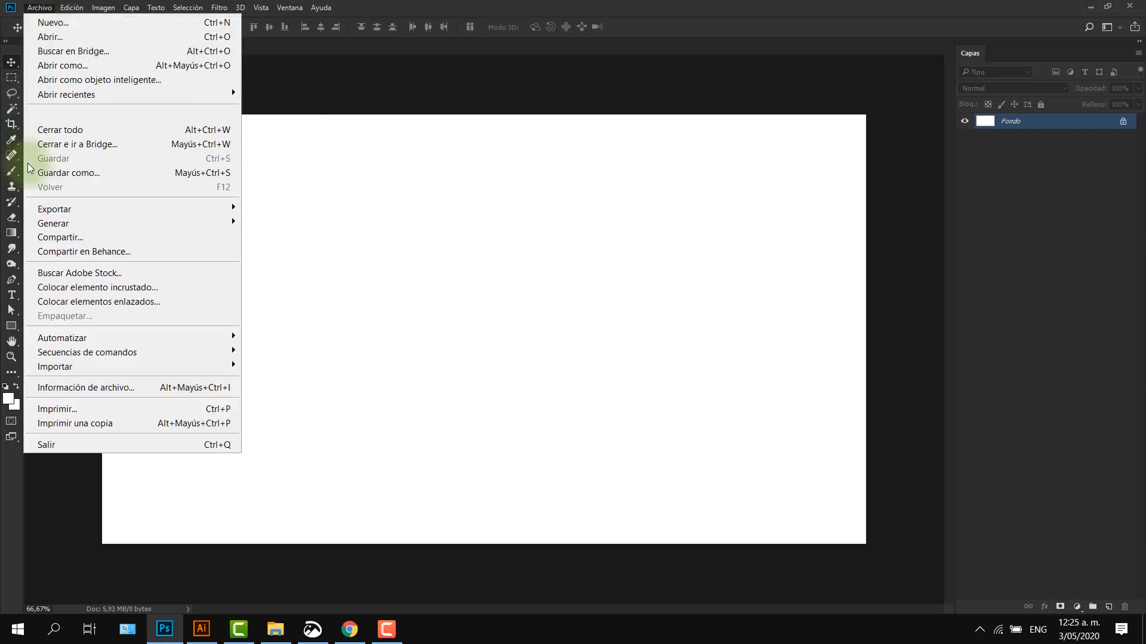
click(53, 287)
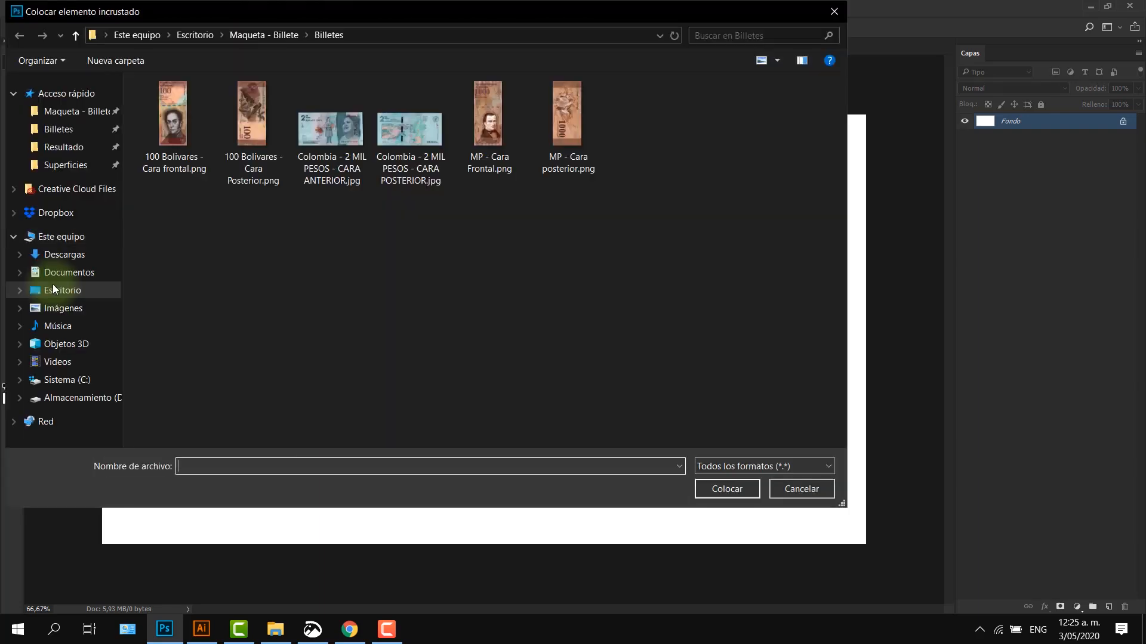
click(45, 167)
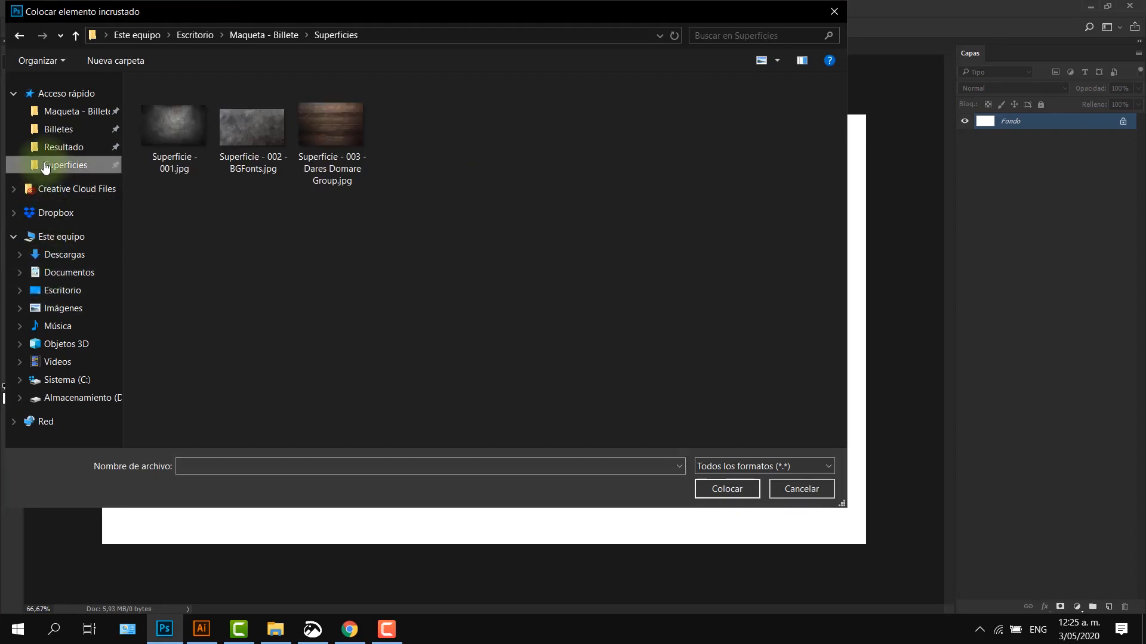
click(249, 132)
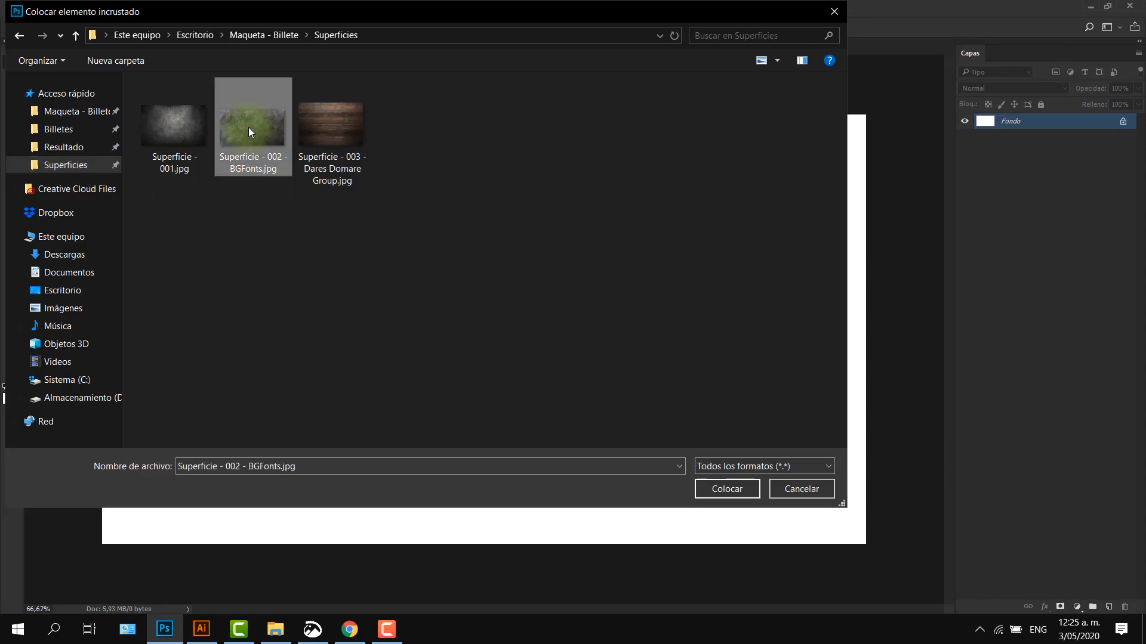
click(719, 491)
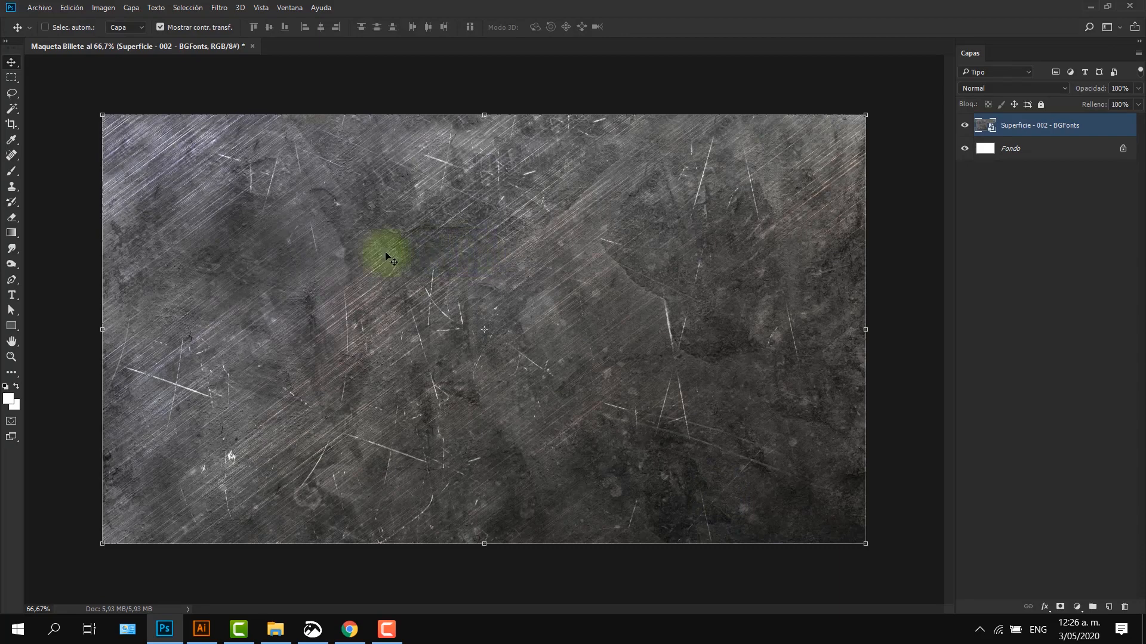
- Place "100 Bolivares - Cara Posterior.png" from the Billetes folder as an embedded element and move it right of the canvas centre
click(42, 11)
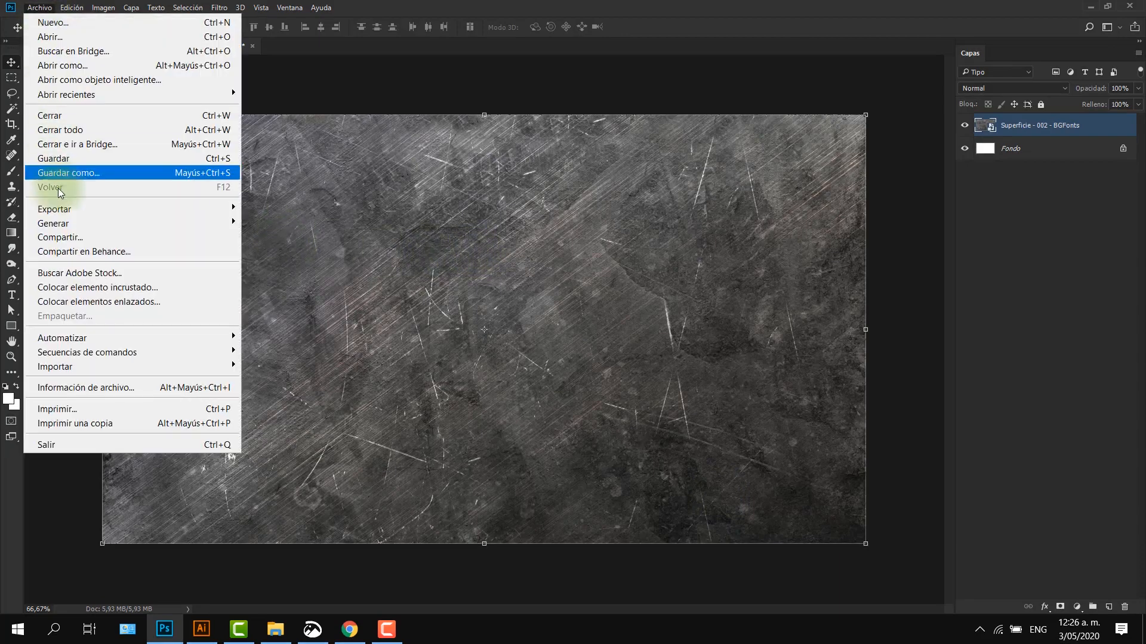
click(78, 289)
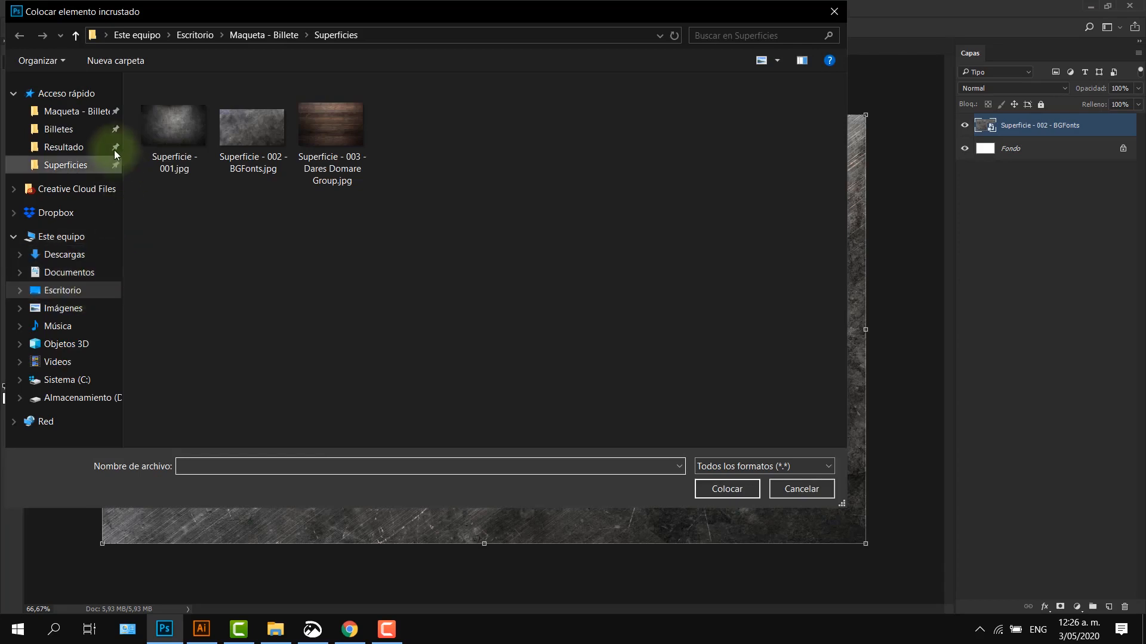
click(70, 130)
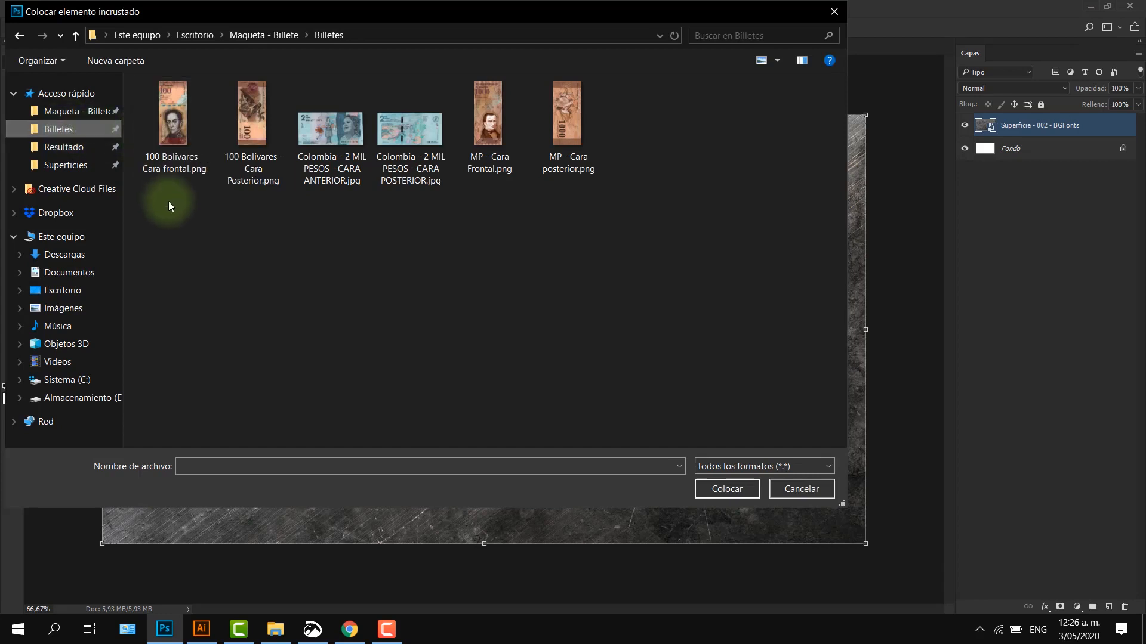
click(249, 114)
click(750, 487)
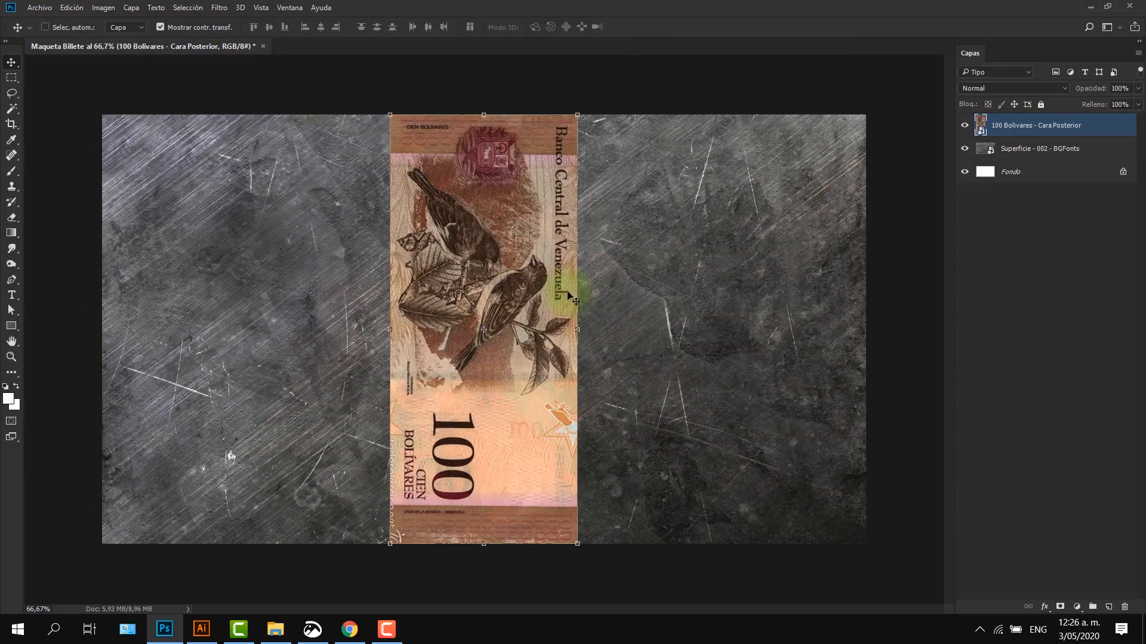
drag(470, 218, 610, 218)
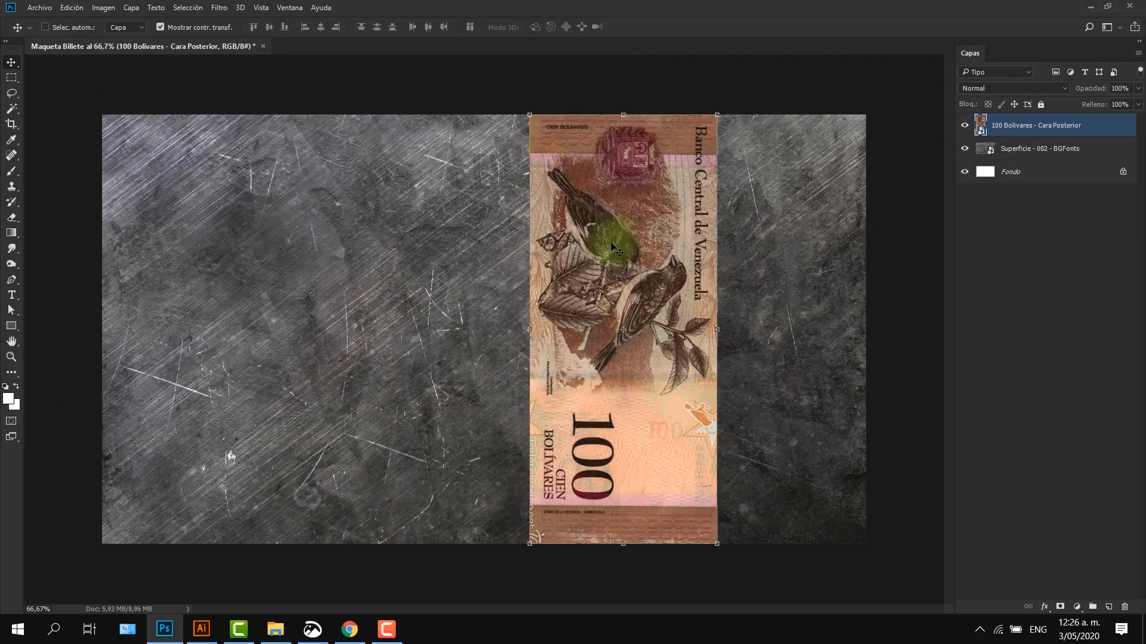
- Place "100 Bolivares - Cara frontal.png" as an embedded element and move it to the left of the banknote's back side
click(39, 8)
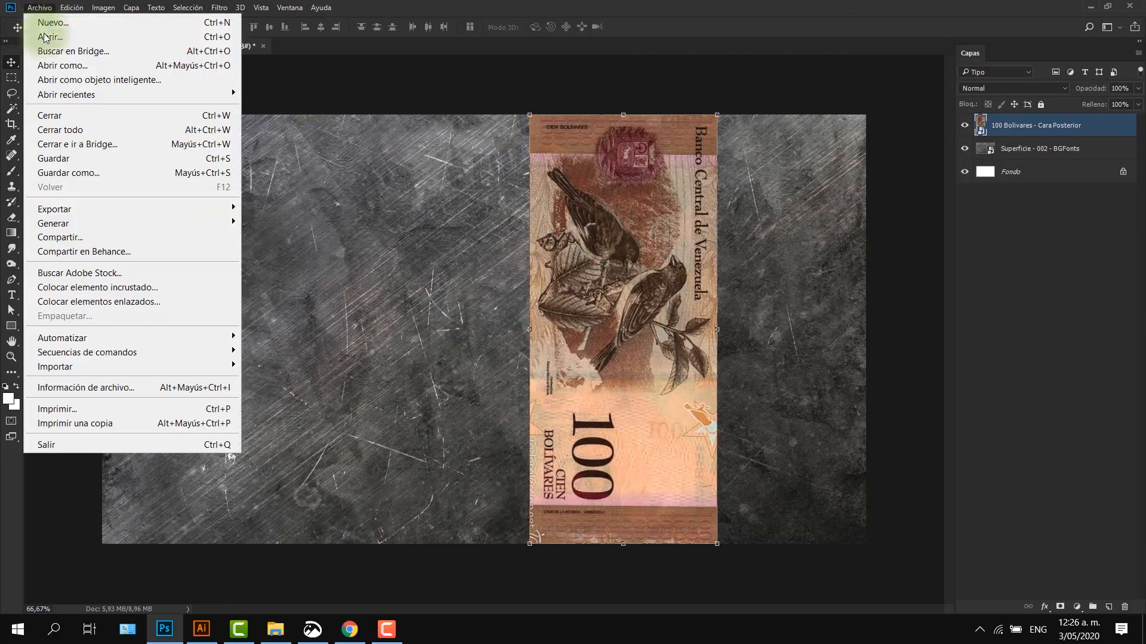
click(92, 292)
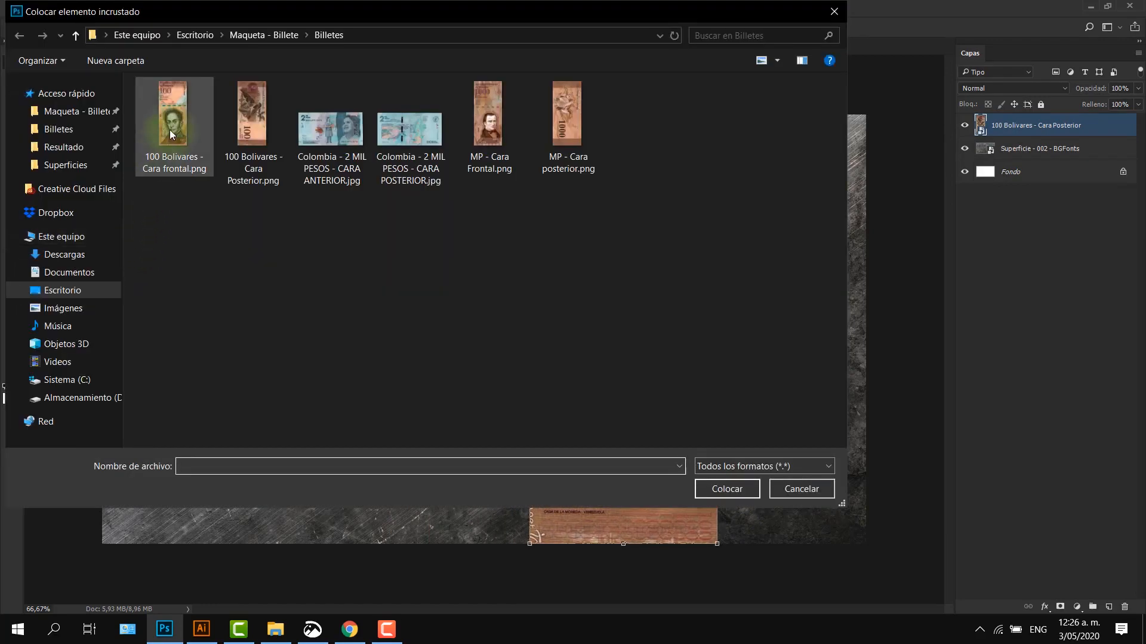
click(169, 130)
click(735, 484)
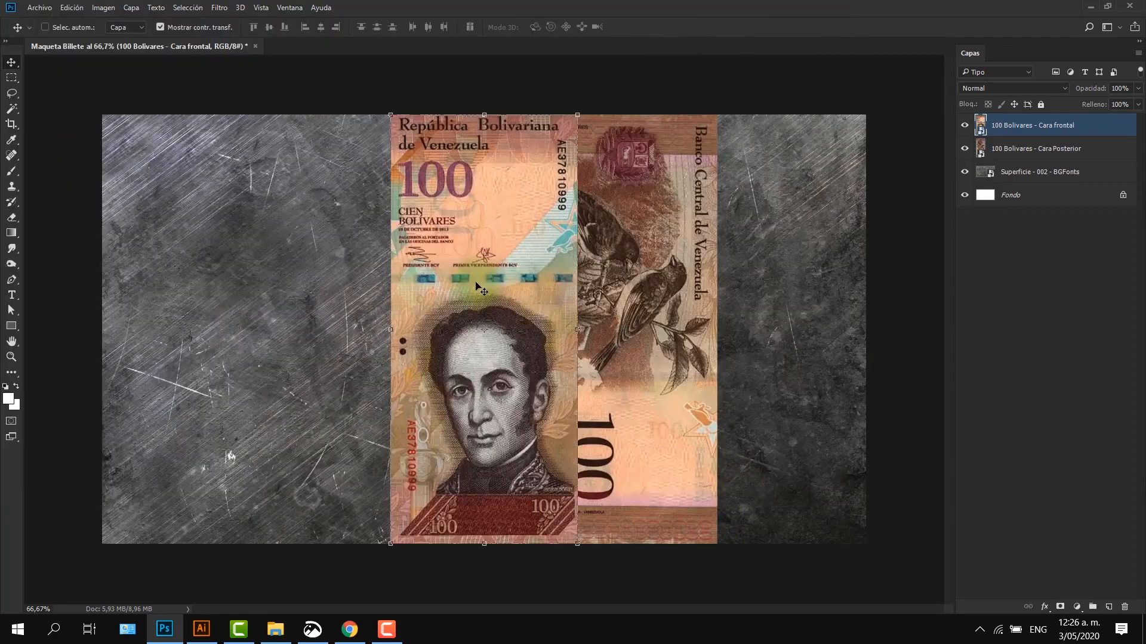
drag(511, 245, 413, 241)
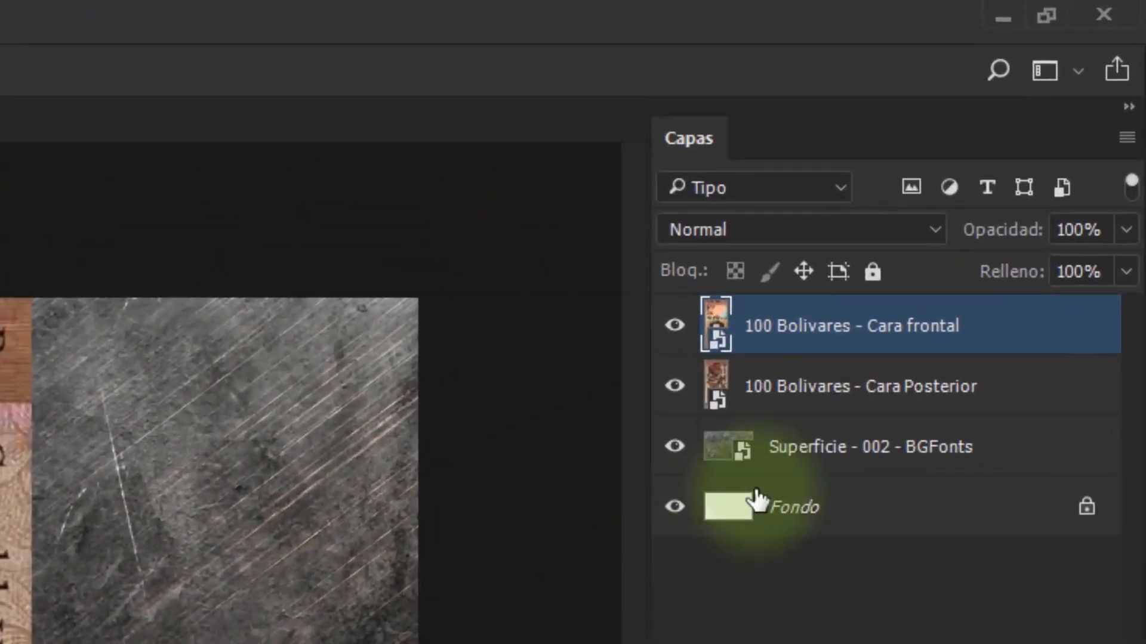
- Convert the "Superficie - 002 - BGFonts" layer into a smart object
click(842, 446)
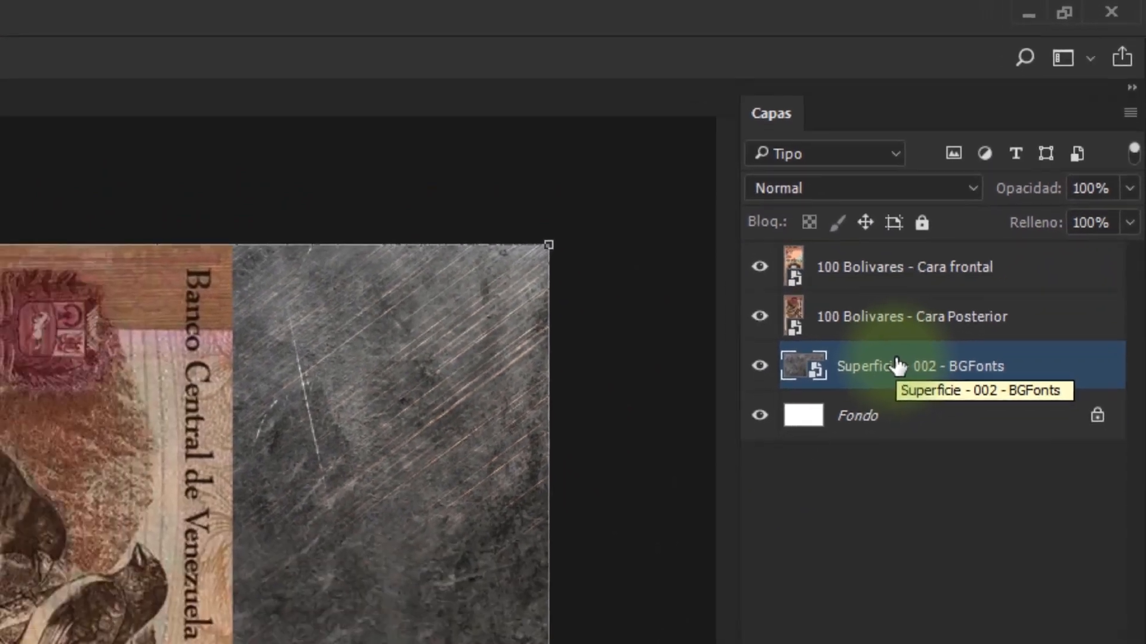
right_click(844, 446)
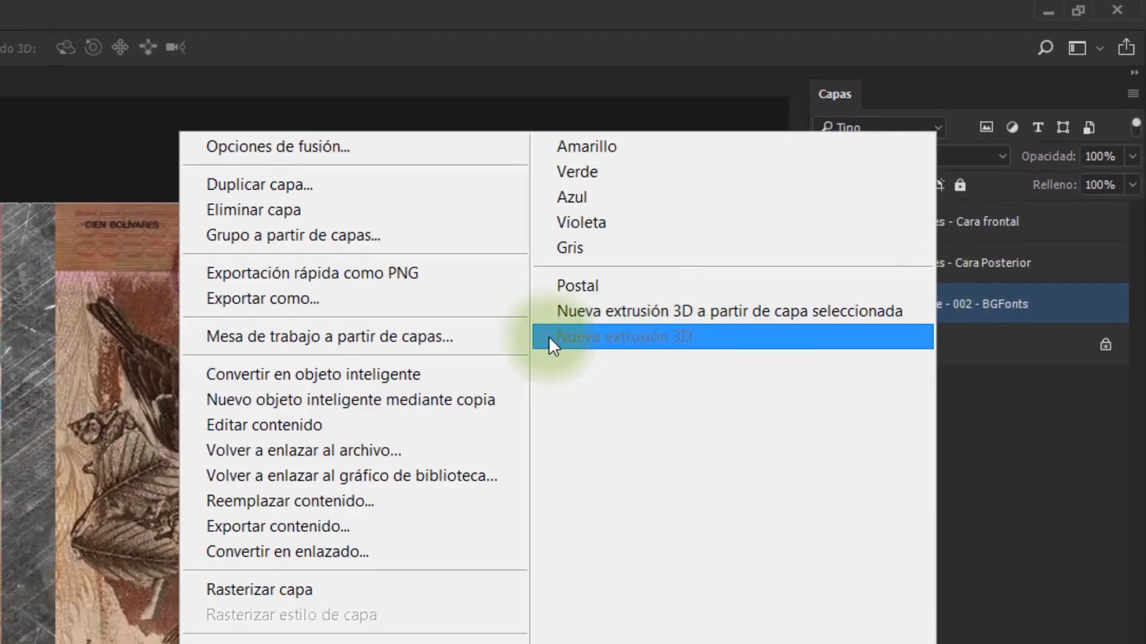
click(451, 374)
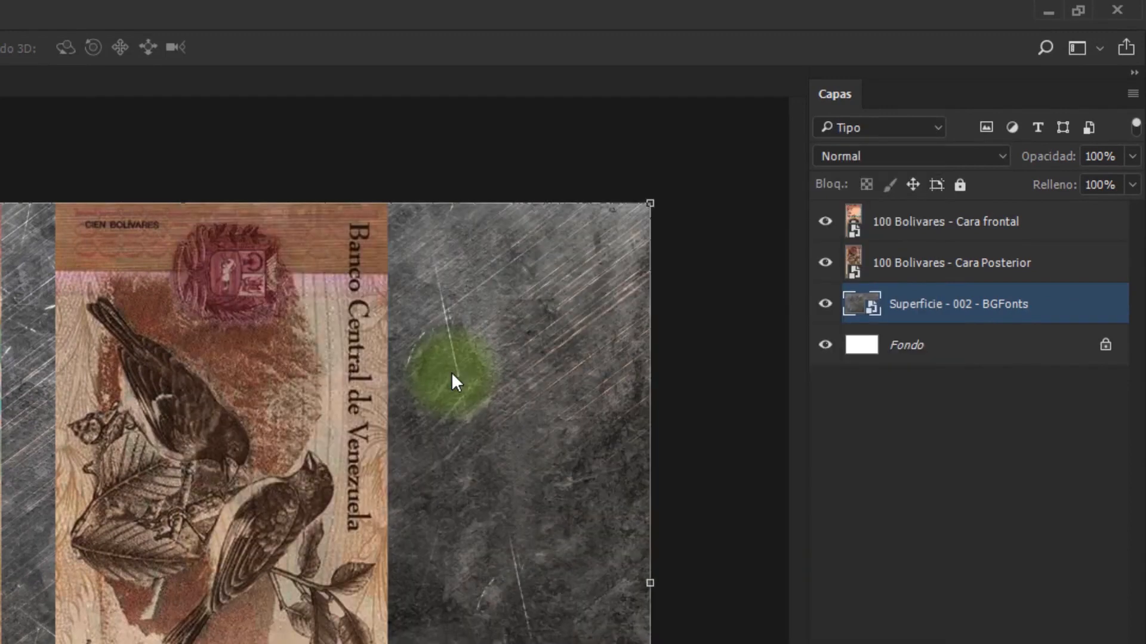
- Convert the "100 Bolivares - Cara Posterior" and "100 Bolivares - Cara frontal" layers into smart objects
click(898, 264)
right_click(913, 263)
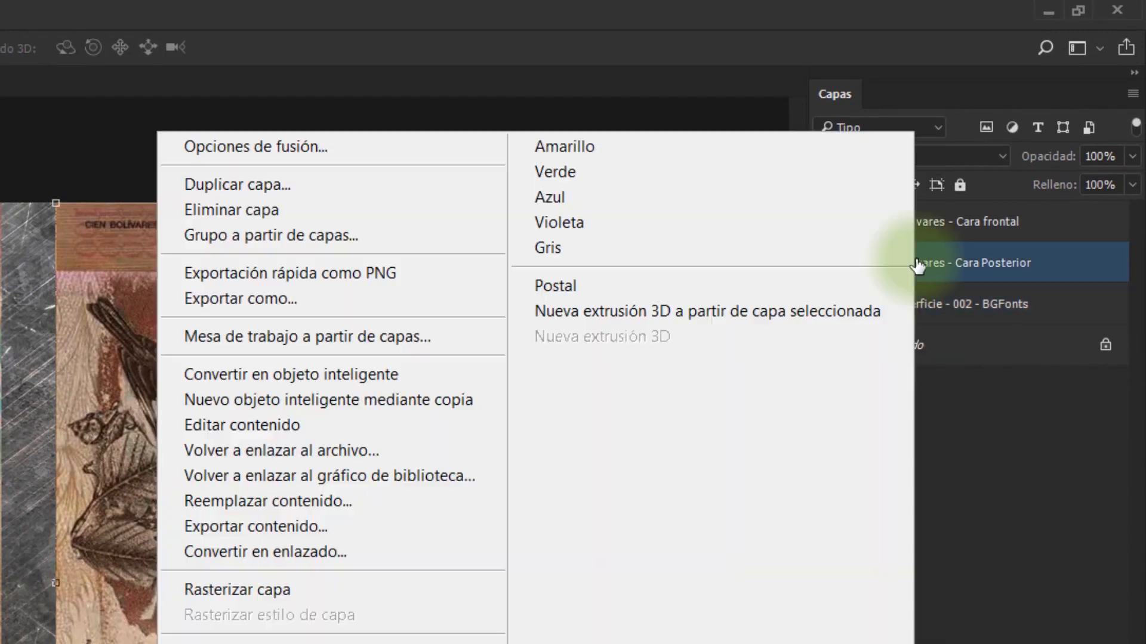
click(422, 375)
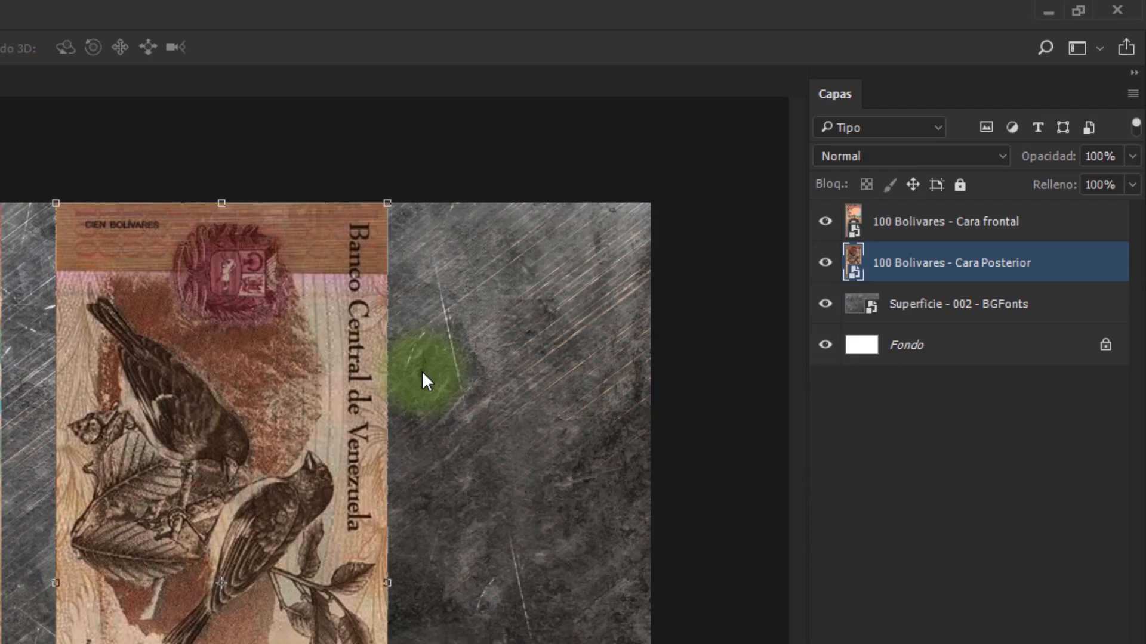
right_click(938, 232)
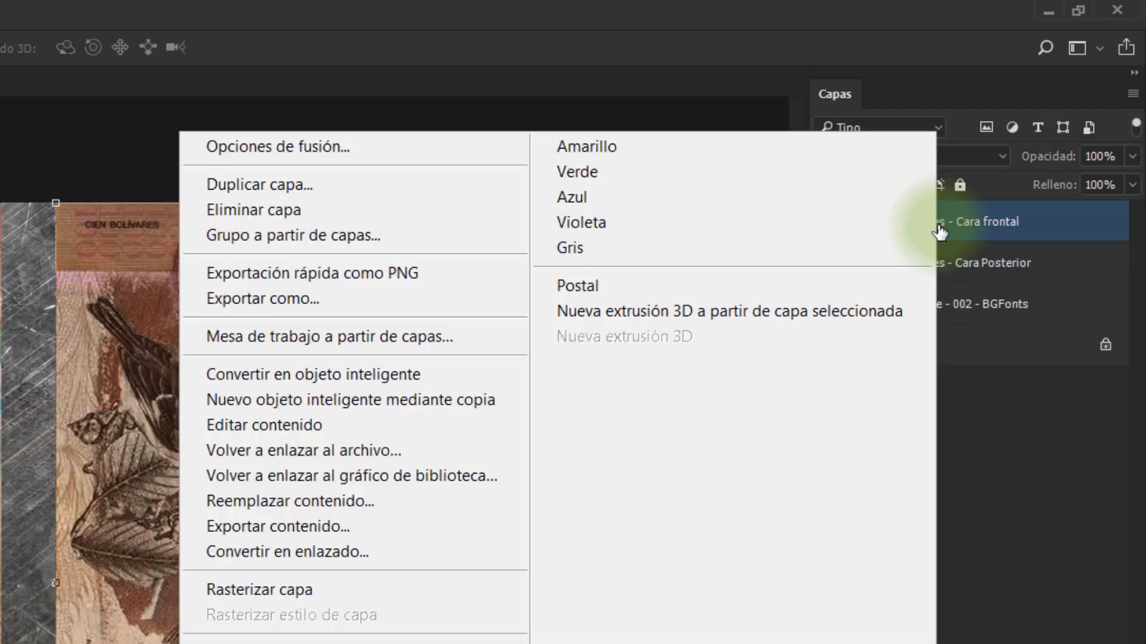
click(460, 375)
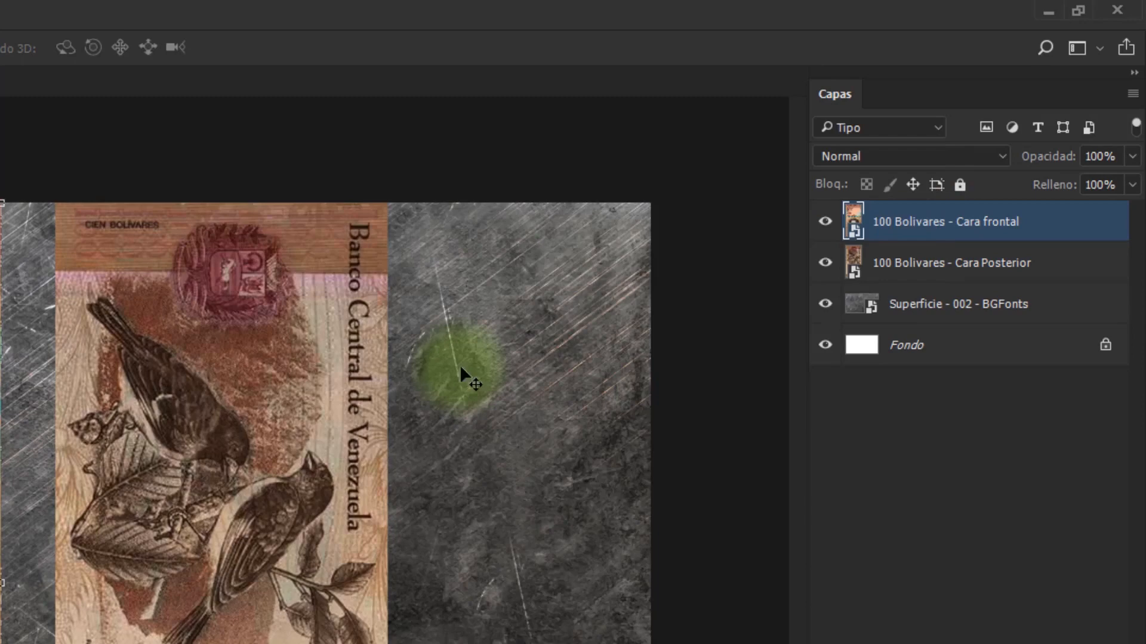
- Rename the "Superficie - 002 - BGFonts" layer as "<Superficies>"
double_click(923, 304)
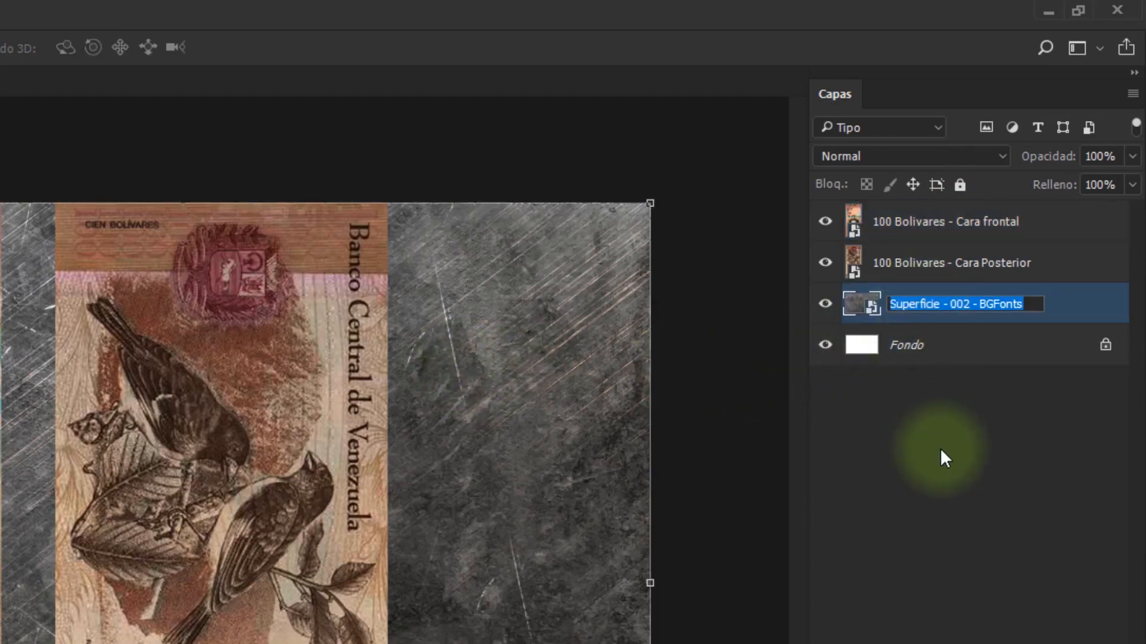
key(BackSpace)
text(\)
key(BackSpace)
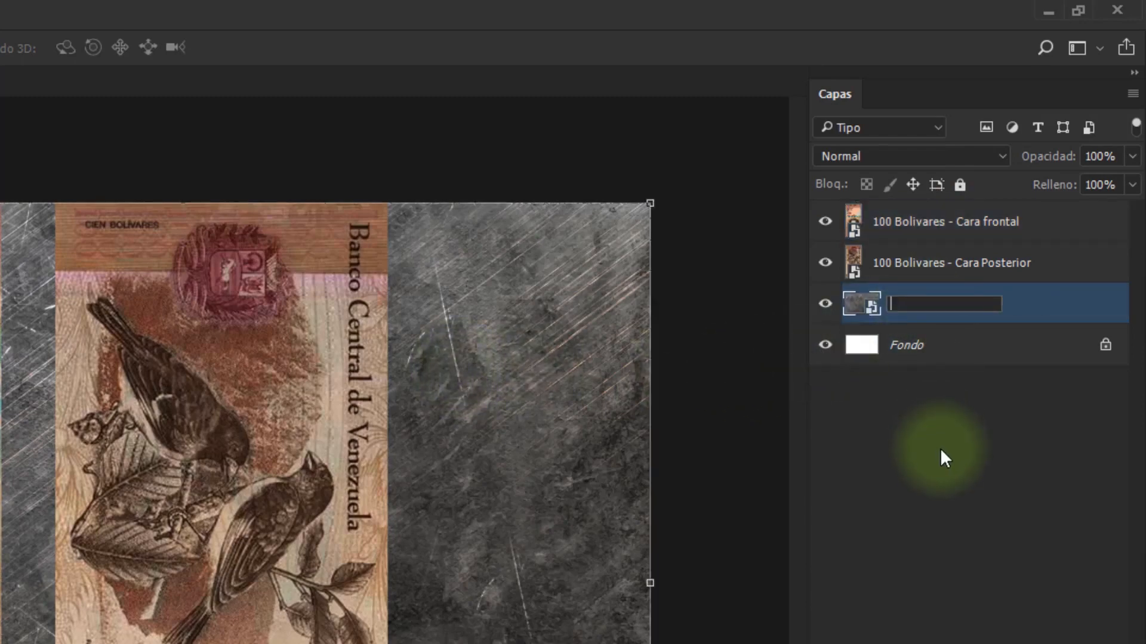
key(super+space)
text(<Superficies>)
key(Return)
- Rename the "100 Bolivares - Cara Posterior" layer as "<Cara posterior>"
double_click(937, 263)
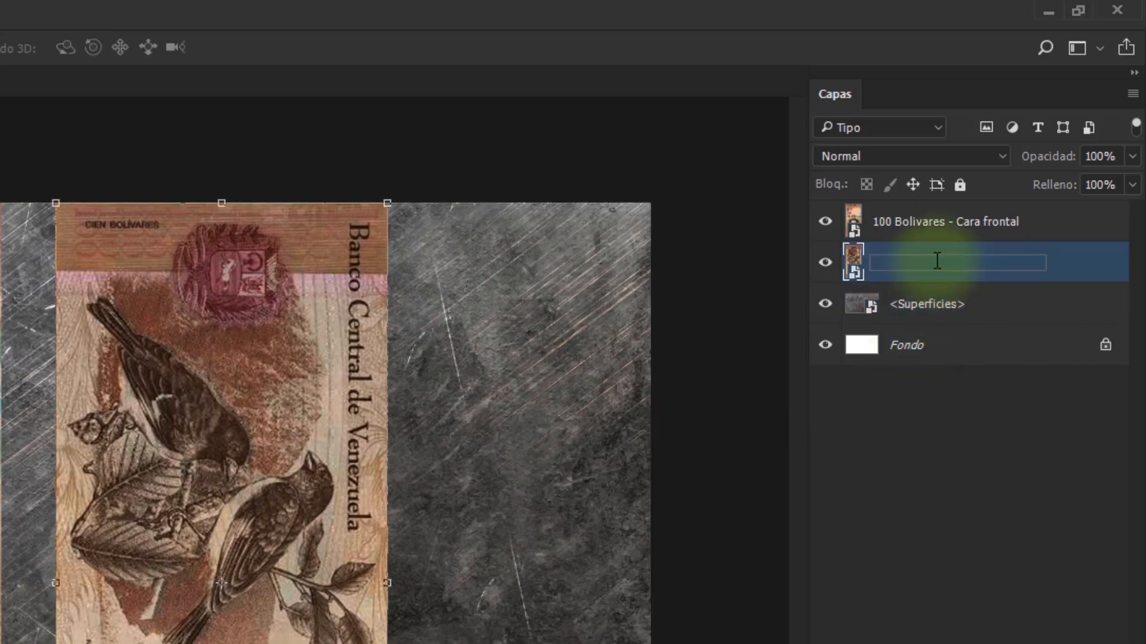
text(<Cara)
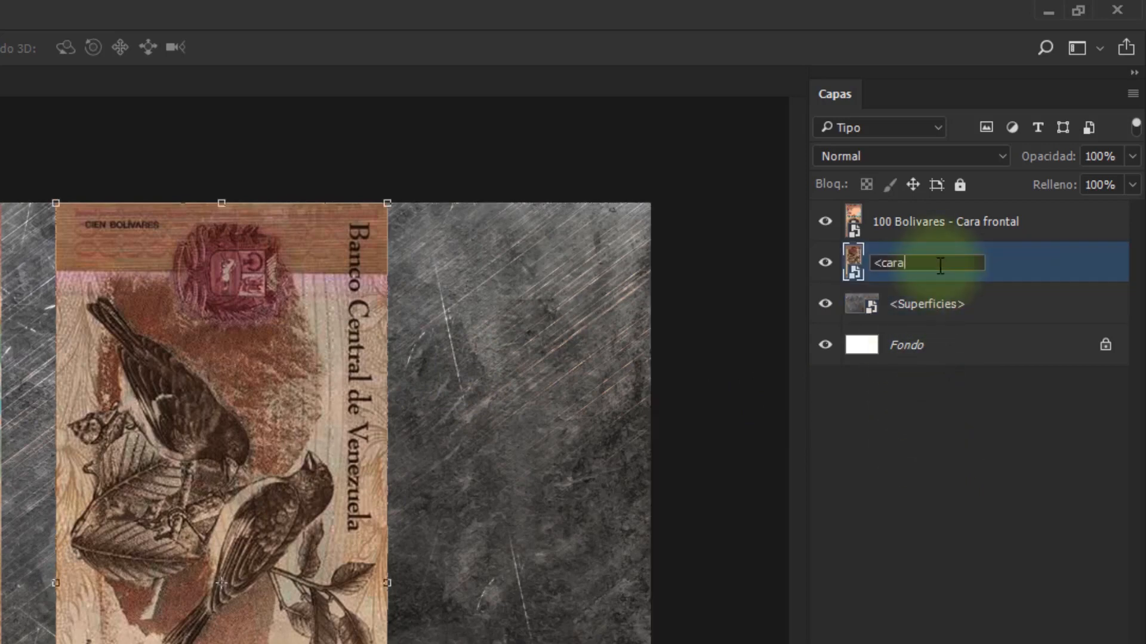
key(BackSpace)
key(BackSpace)
key(BackSpace)
key(BackSpace)
text(Cara posterior>)
key(Return)
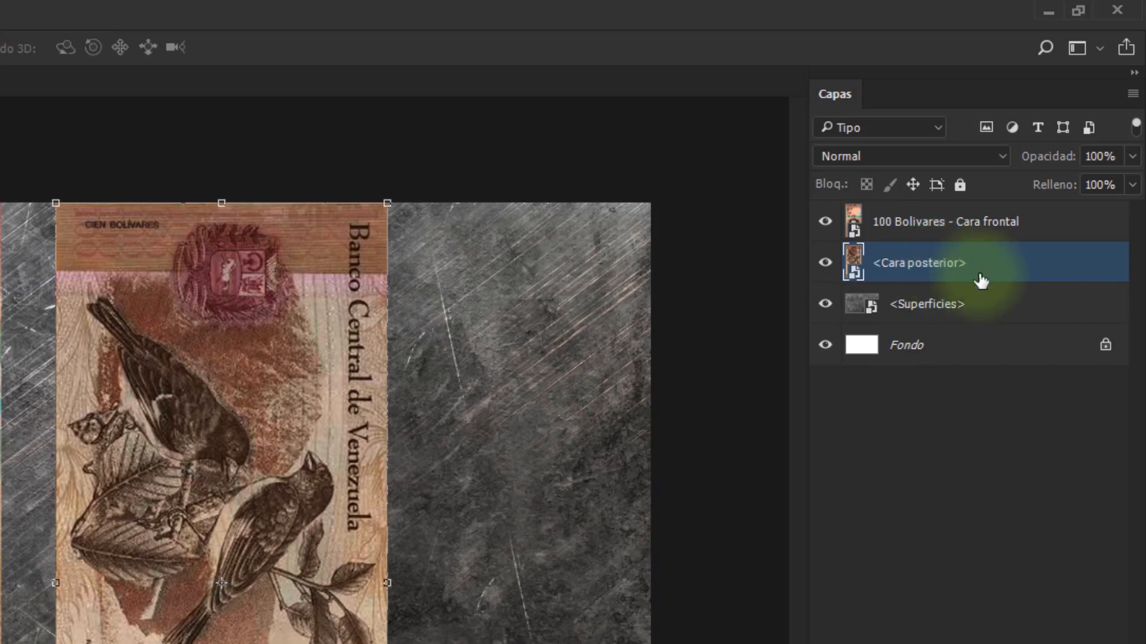
- Rename the "100 Bolivares - Cara frontal" layer as "<Cara frontsl>"
double_click(908, 225)
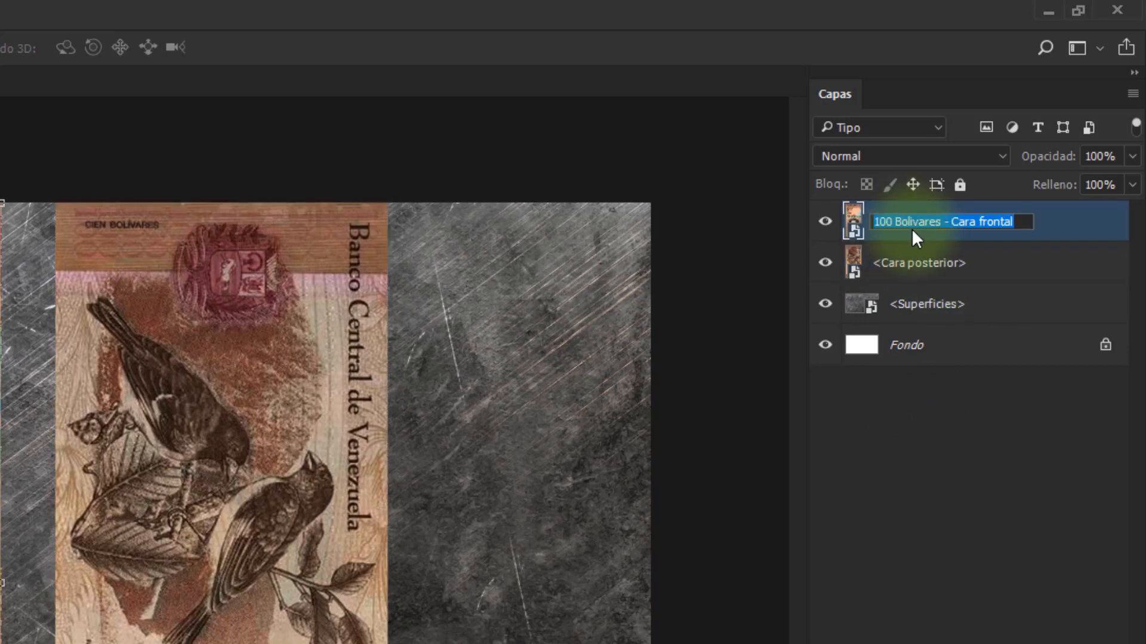
text(<Cara)
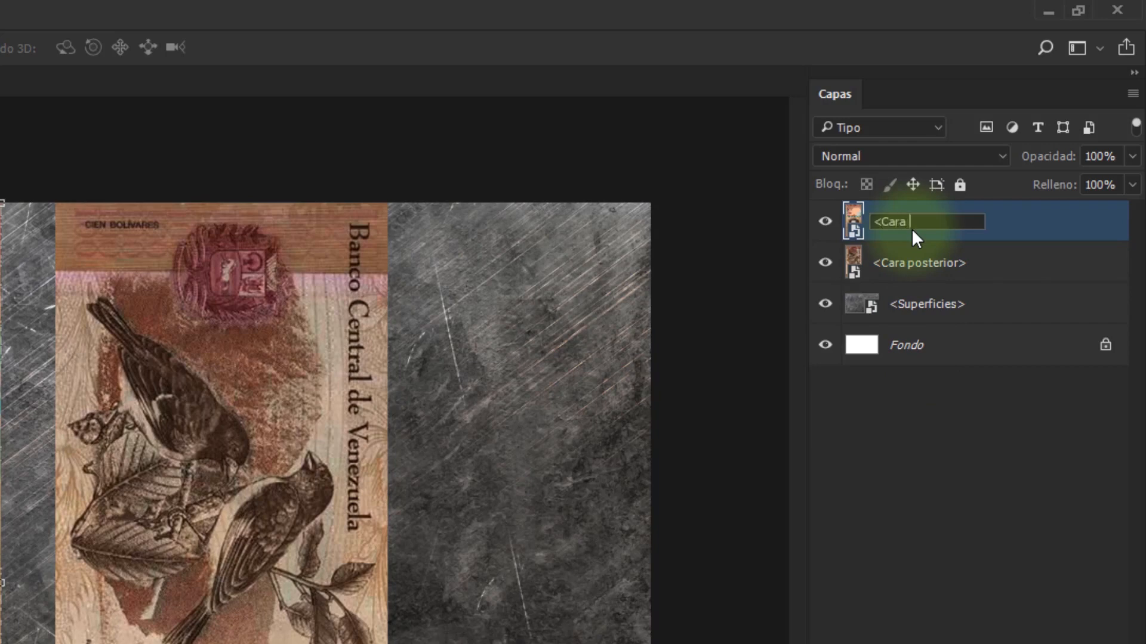
text( frontsl>)
key(Return)
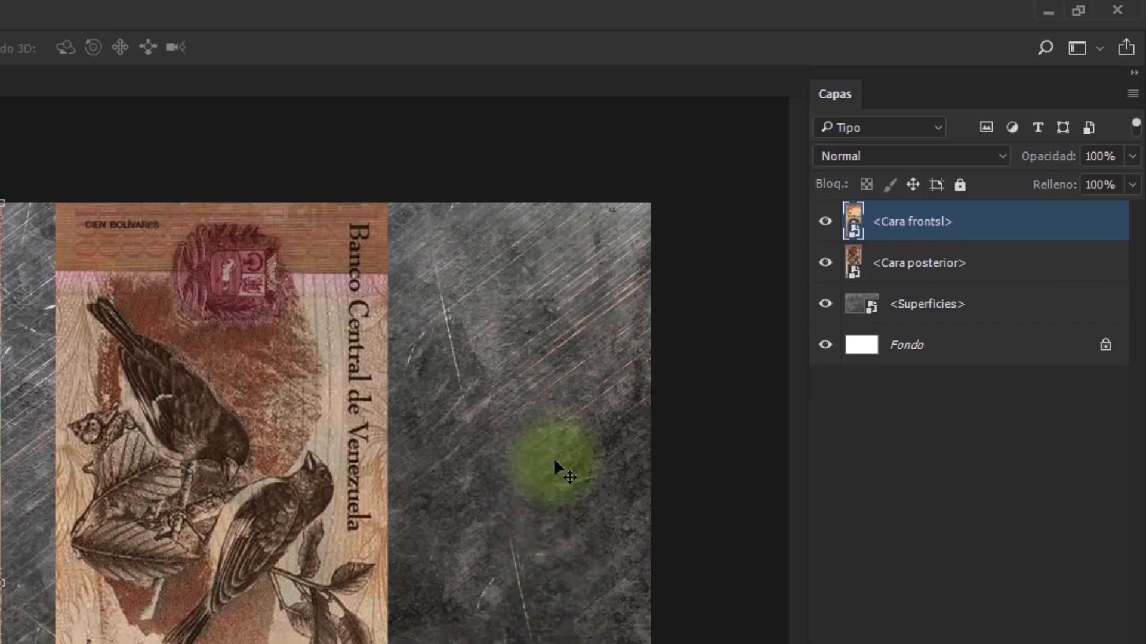
- Duplicate the surface layer and both banknote layers together
shift+click(955, 315)
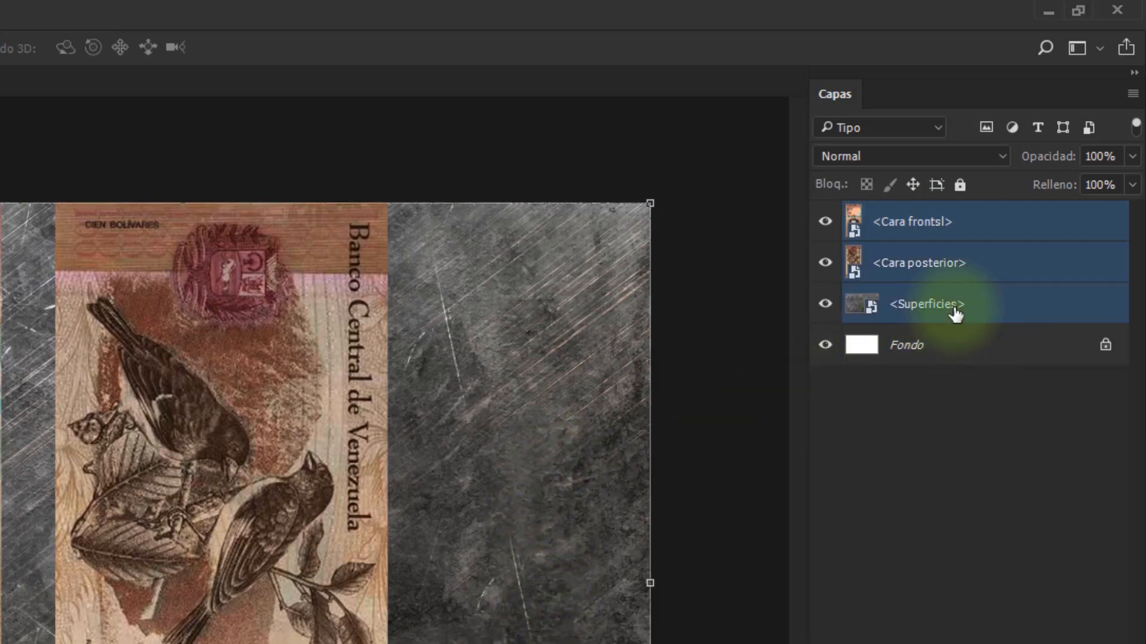
key(ctrl+j)
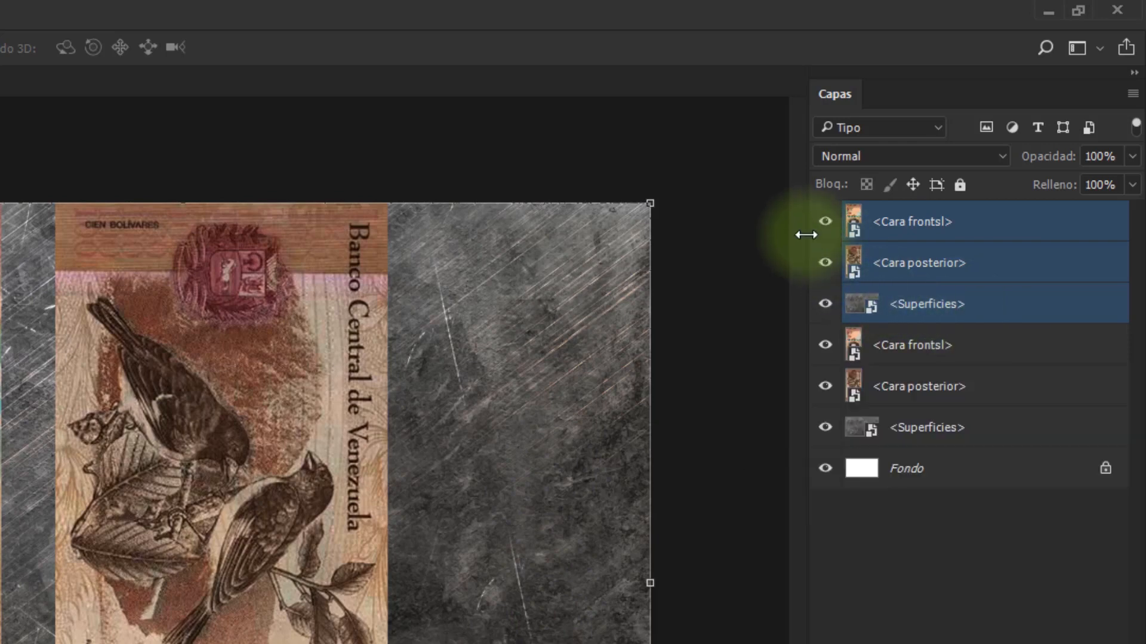
- Label the three duplicated layers red and hide them
right_click(826, 226)
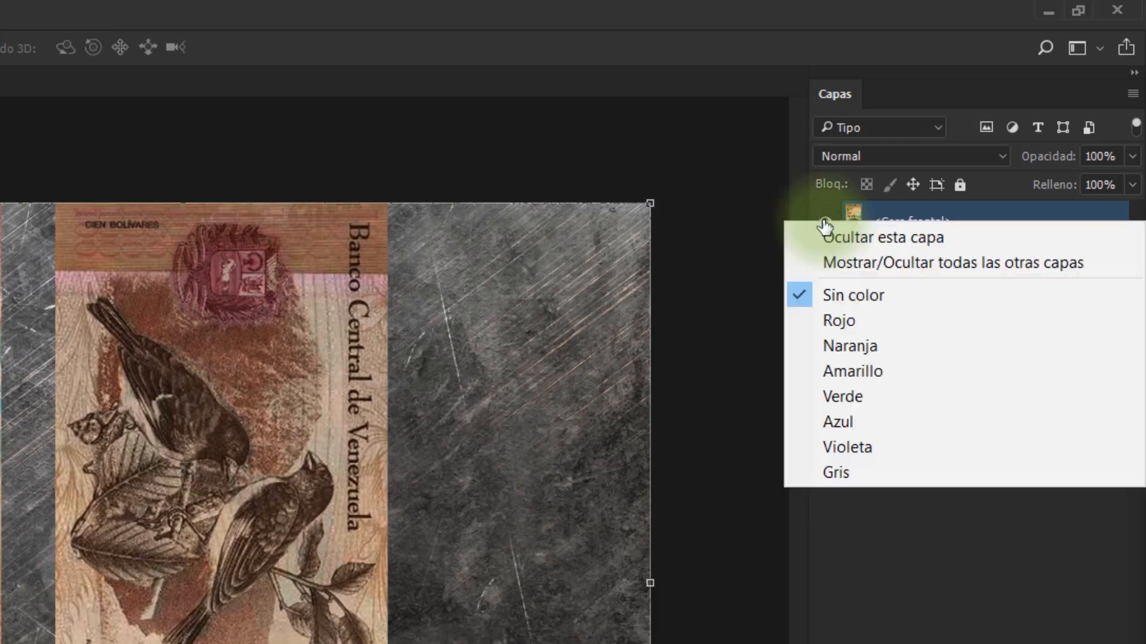
click(828, 323)
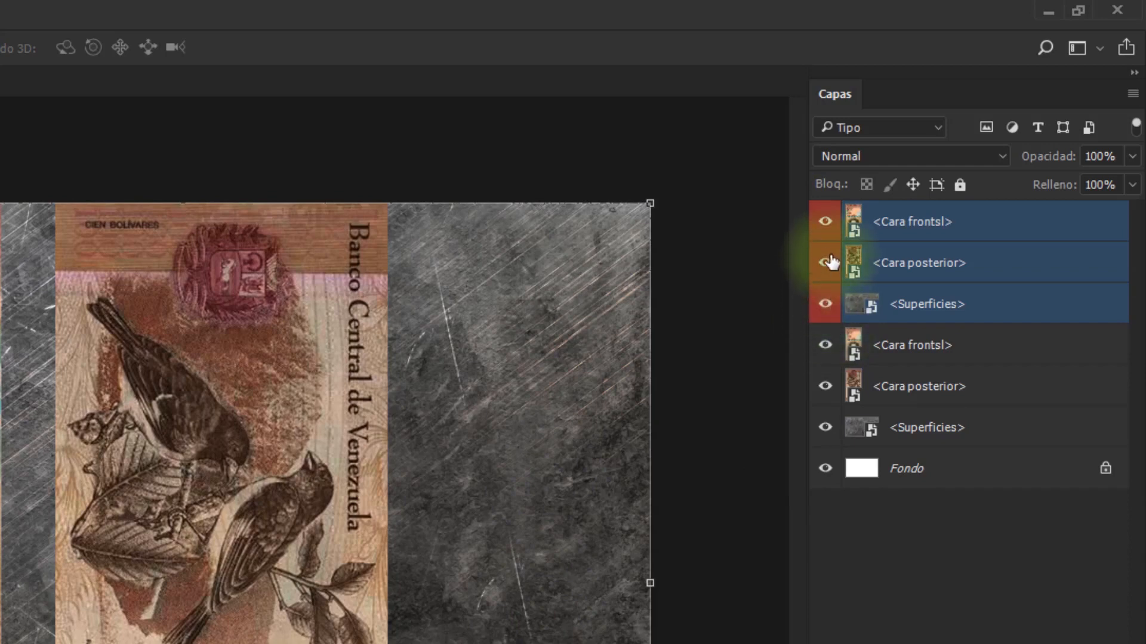
click(827, 230)
drag(829, 237, 837, 306)
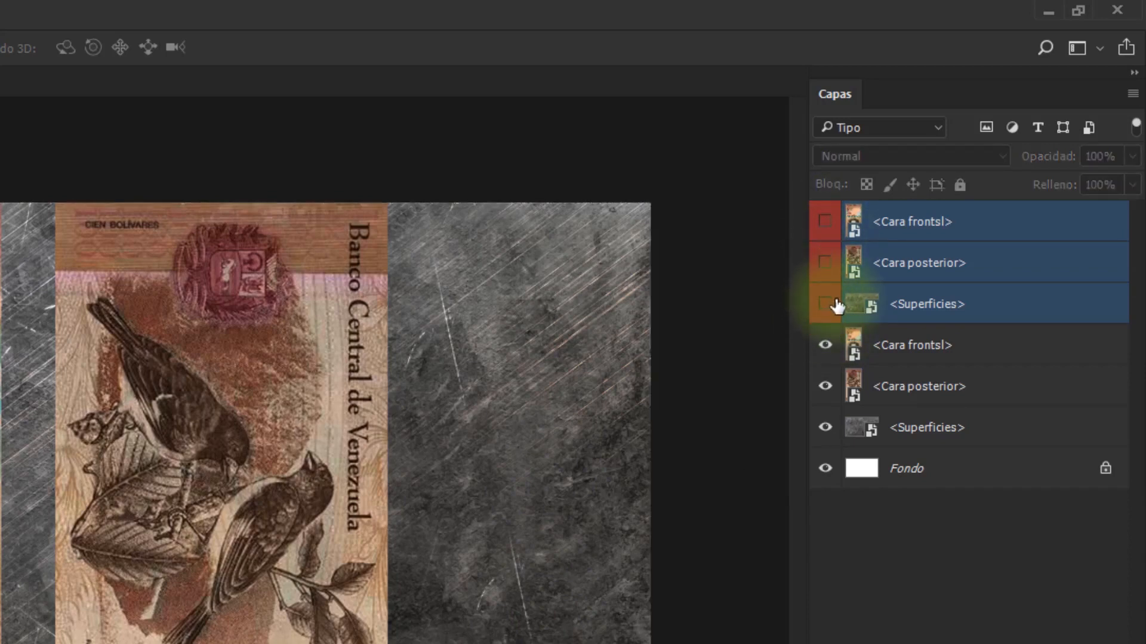
- Rename the hidden red copy of the surface layer as "<Sud Superficies - swui>"
double_click(908, 303)
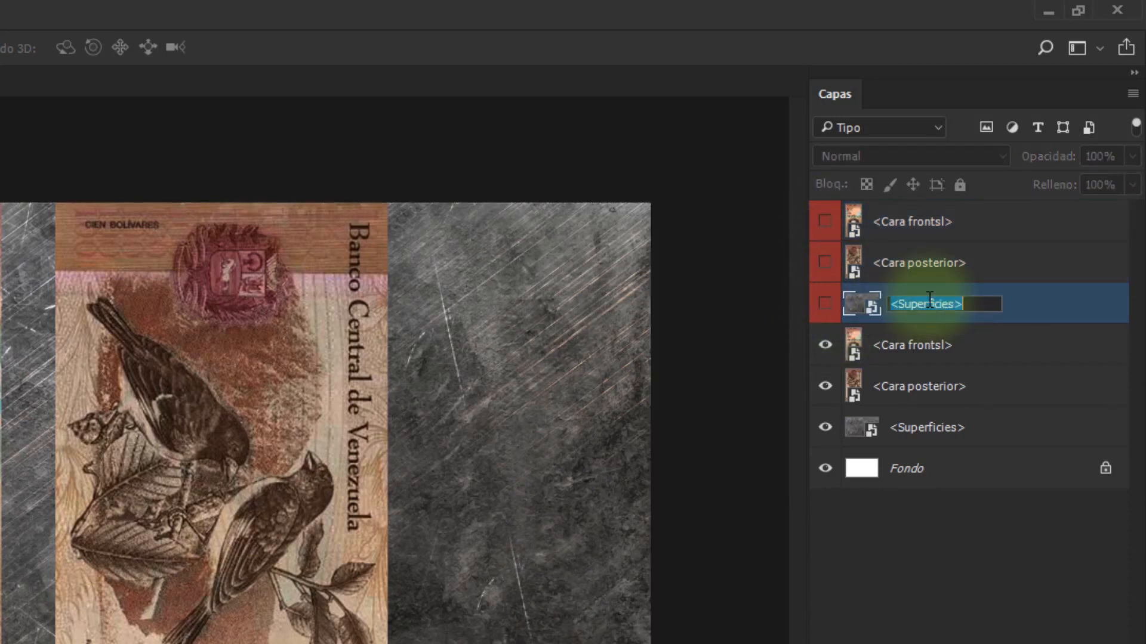
click(900, 304)
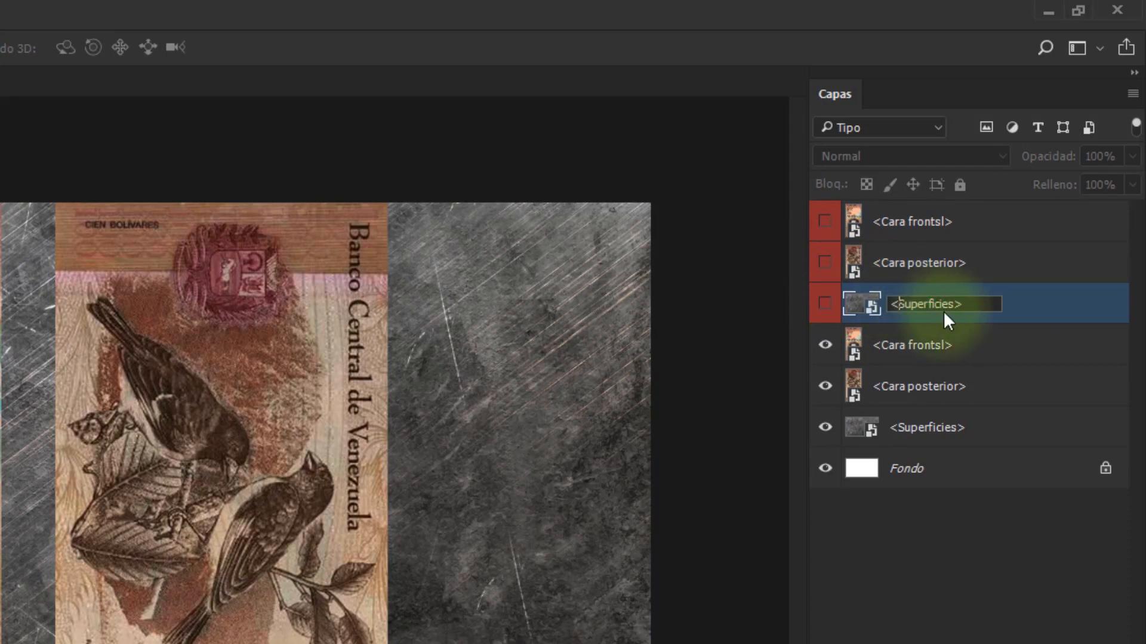
text(Sud)
key(Right)
key(Right)
key(Right)
key(Right)
key(Right)
text(- swui)
key(Return)
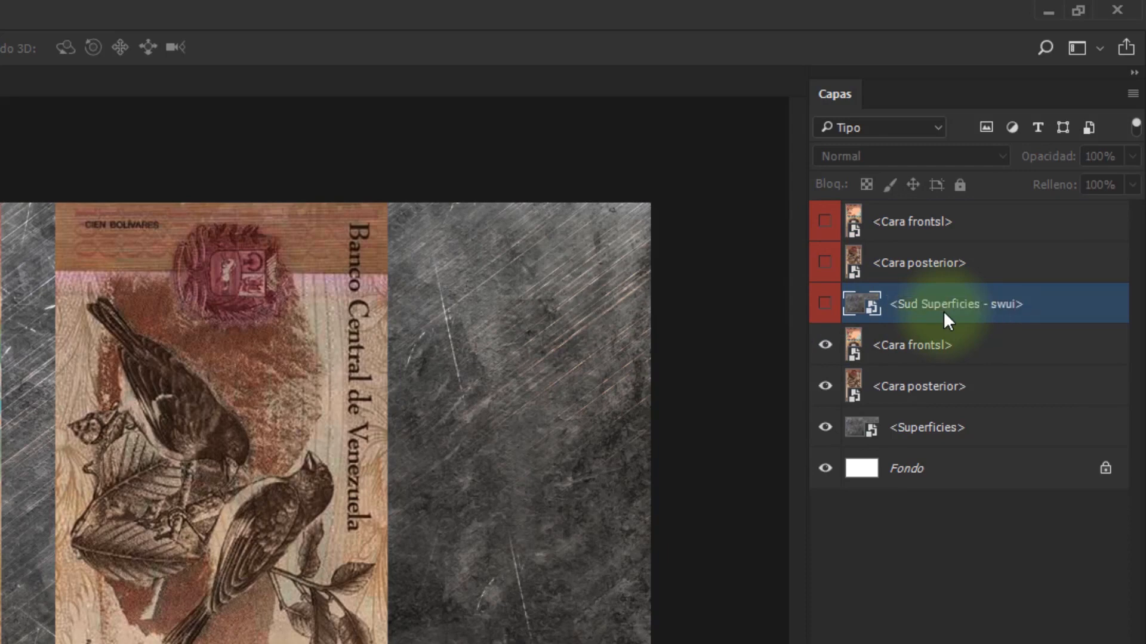
- Correct the last word of the surface copy's name so it reads "<Sud Superficies - aqui>"
double_click(995, 303)
click(990, 306)
key(shift+Right)
key(shift+Right)
key(shift+Right)
key(shift+Right)
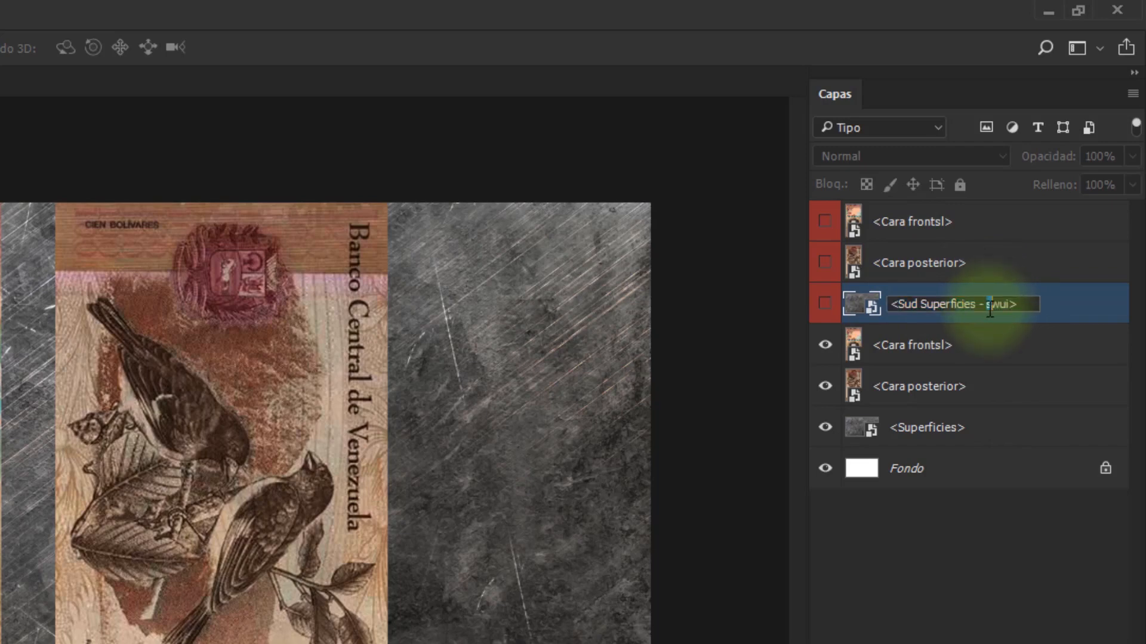
text(aqui)
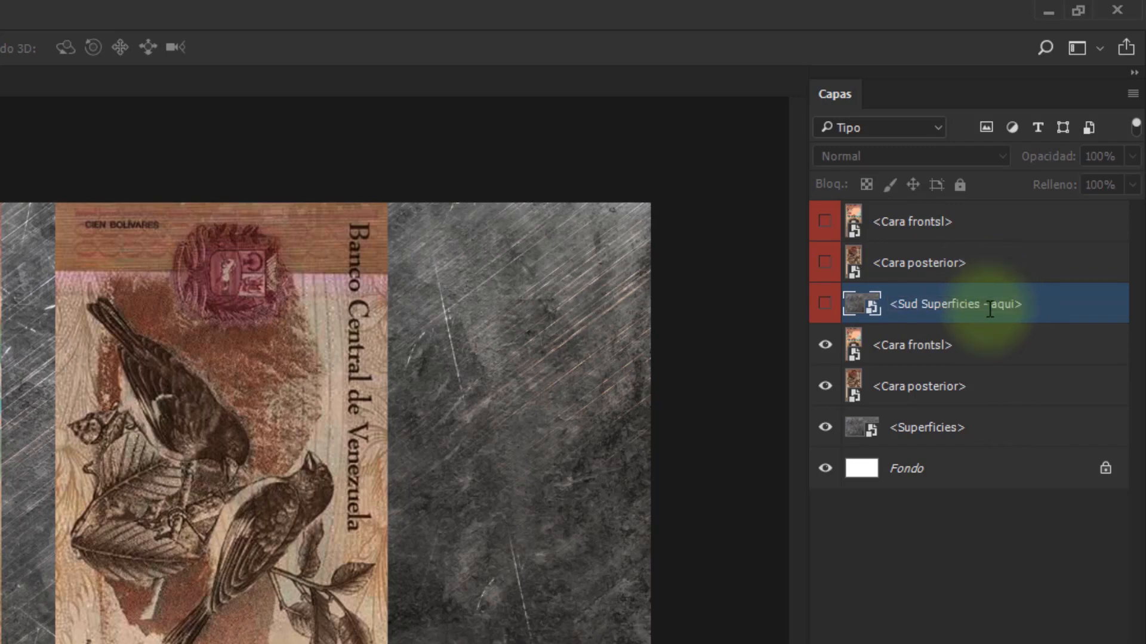
- Rename the red copy of the banknote's back side as "<su Cara posterior - aqui>"
double_click(931, 263)
click(882, 263)
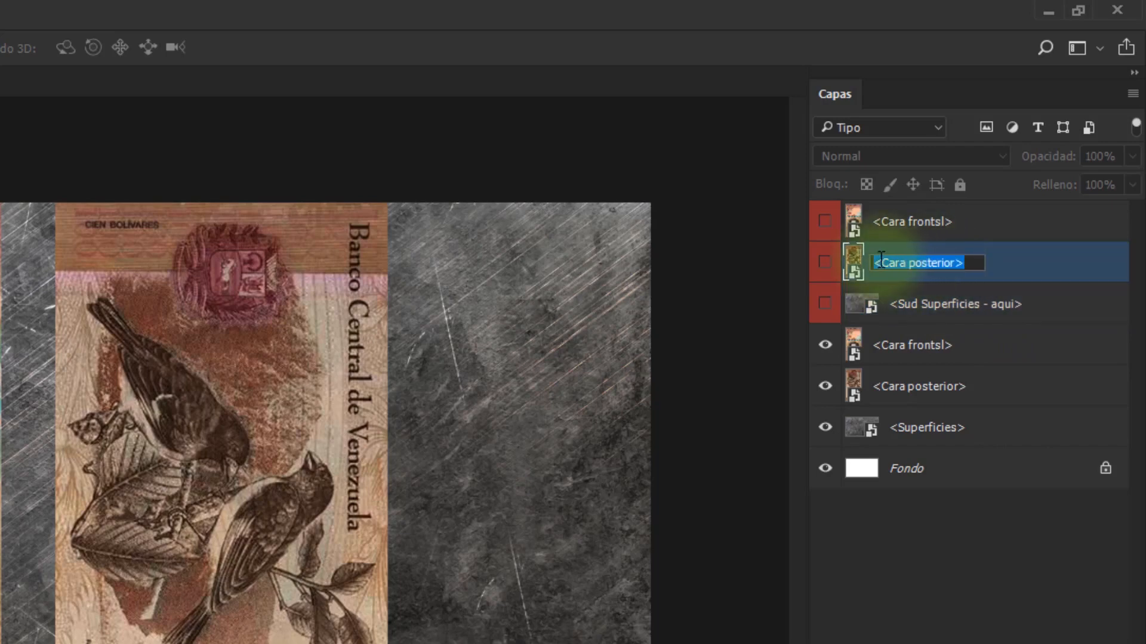
text(su)
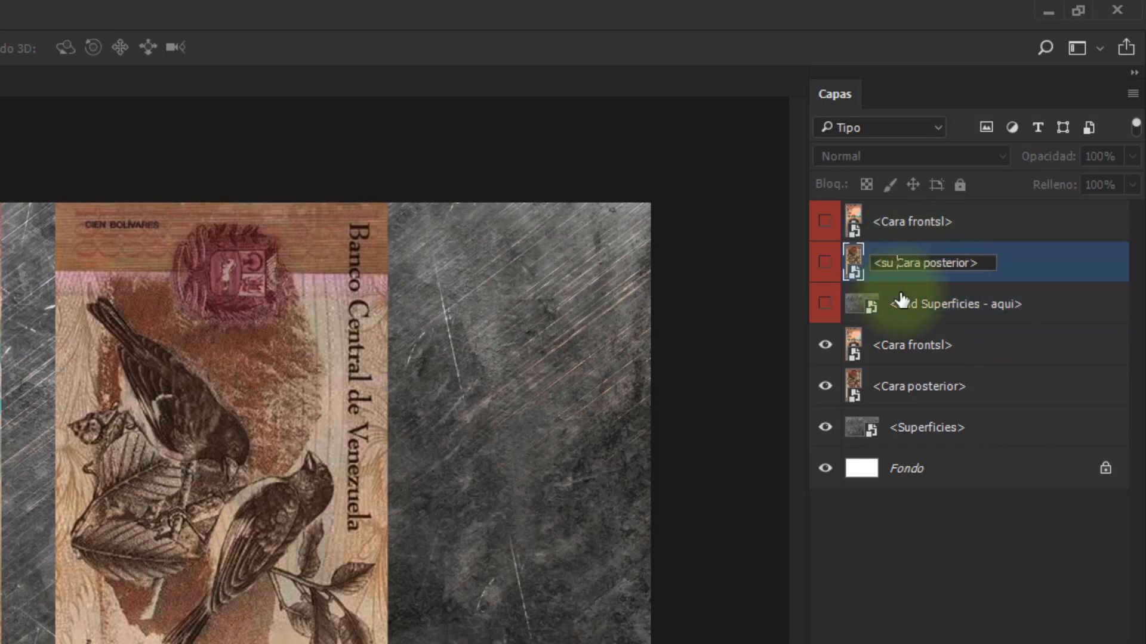
key(Right)
key(Right)
key(Right)
key(Right)
key(Right)
key(Right)
key(Right)
key(Right)
key(Right)
key(Right)
key(Right)
key(Right)
key(Right)
text(- aqui)
key(Return)
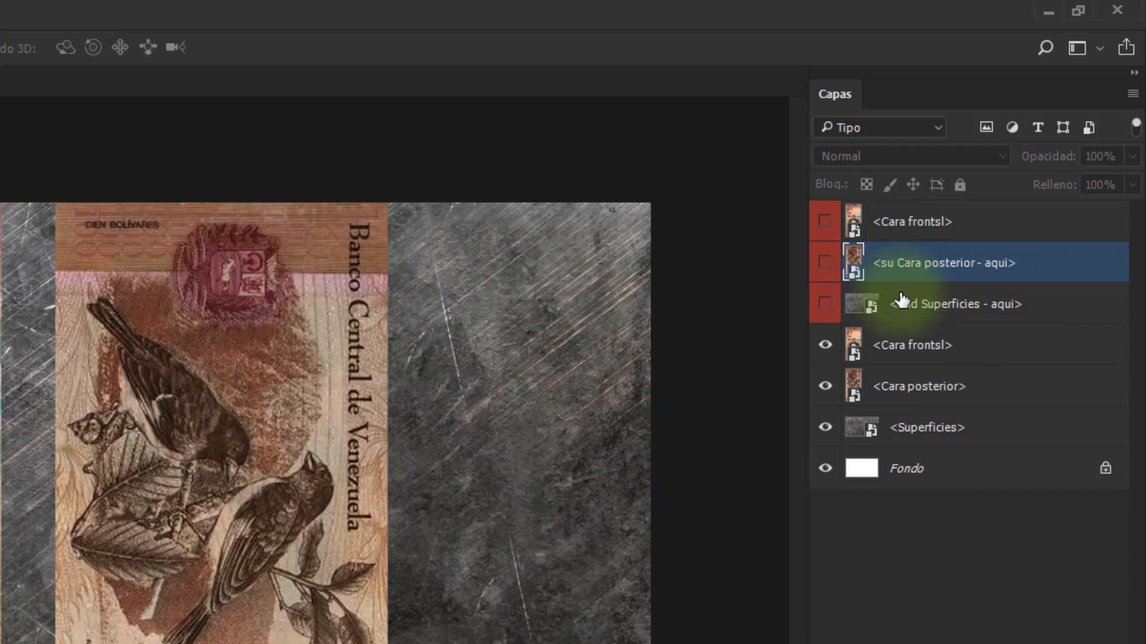
- Rename the red copy of the banknote's front side as "<su Cara frontsl - aqui>"
double_click(920, 222)
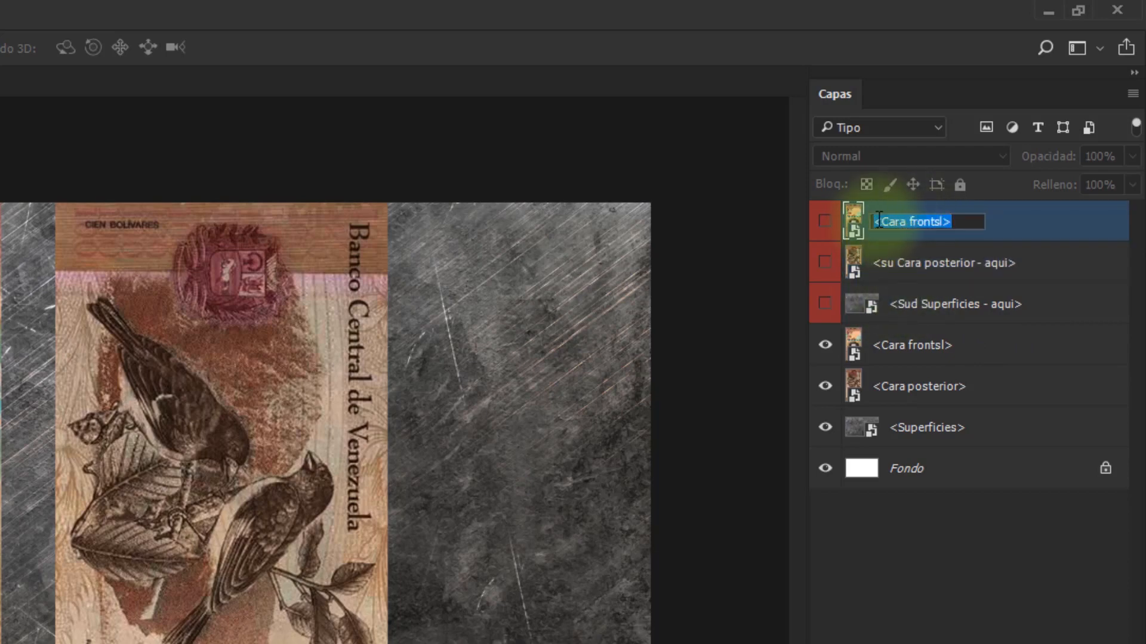
click(879, 222)
text(su cara frontal)
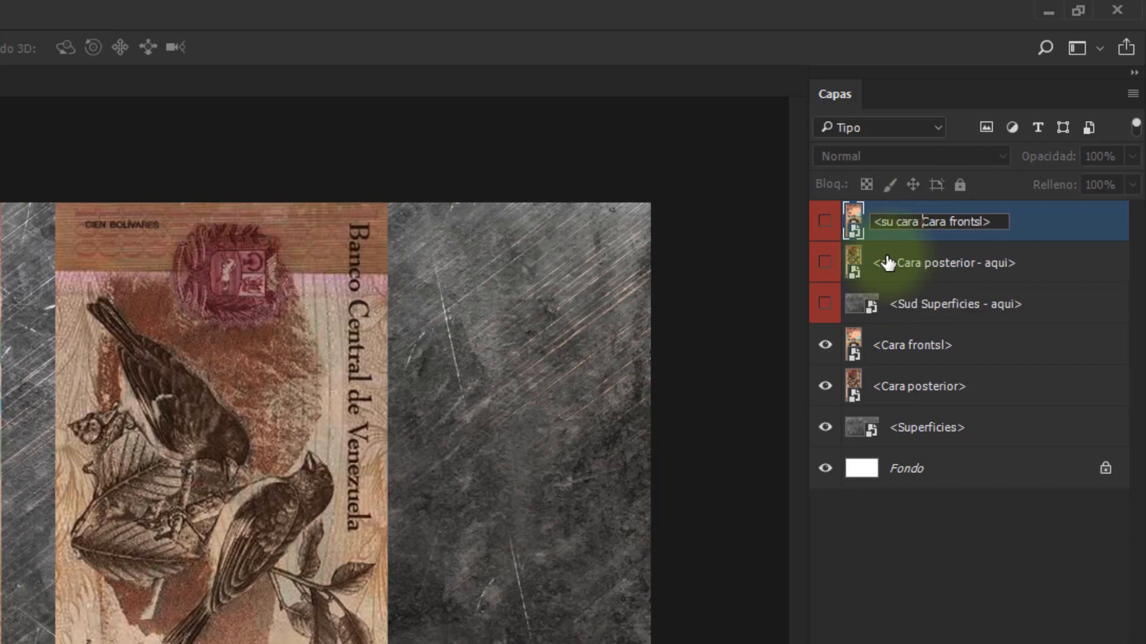
key(BackSpace)
key(BackSpace)
key(BackSpace)
key(BackSpace)
key(BackSpace)
key(BackSpace)
key(BackSpace)
key(BackSpace)
key(BackSpace)
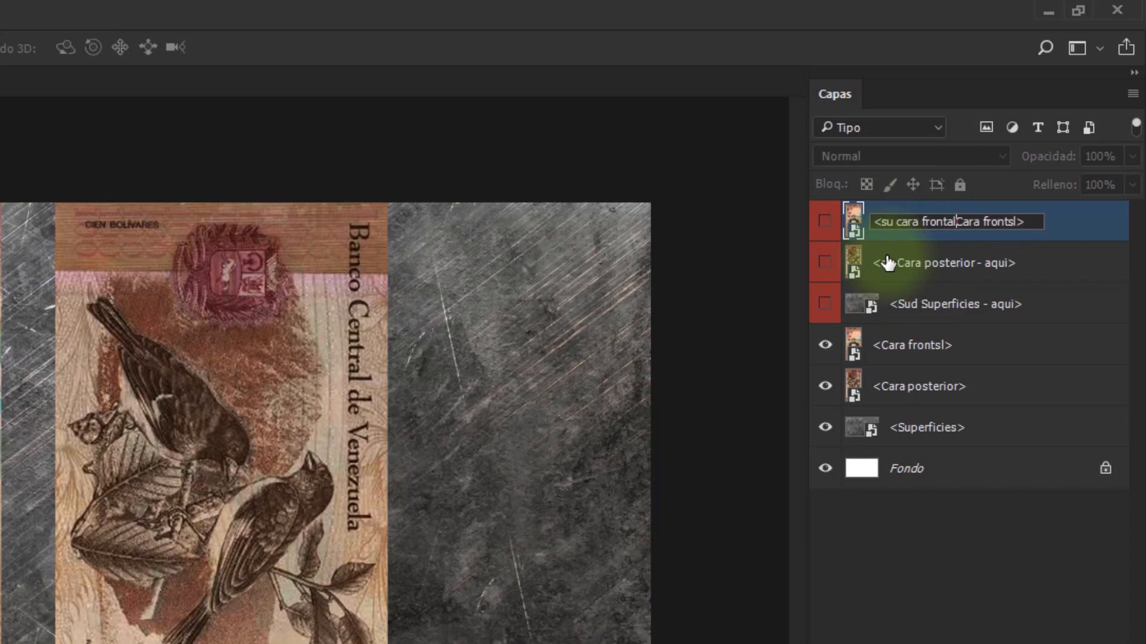
key(BackSpace)
key(BackSpace)
key(BackSpace)
key(BackSpace)
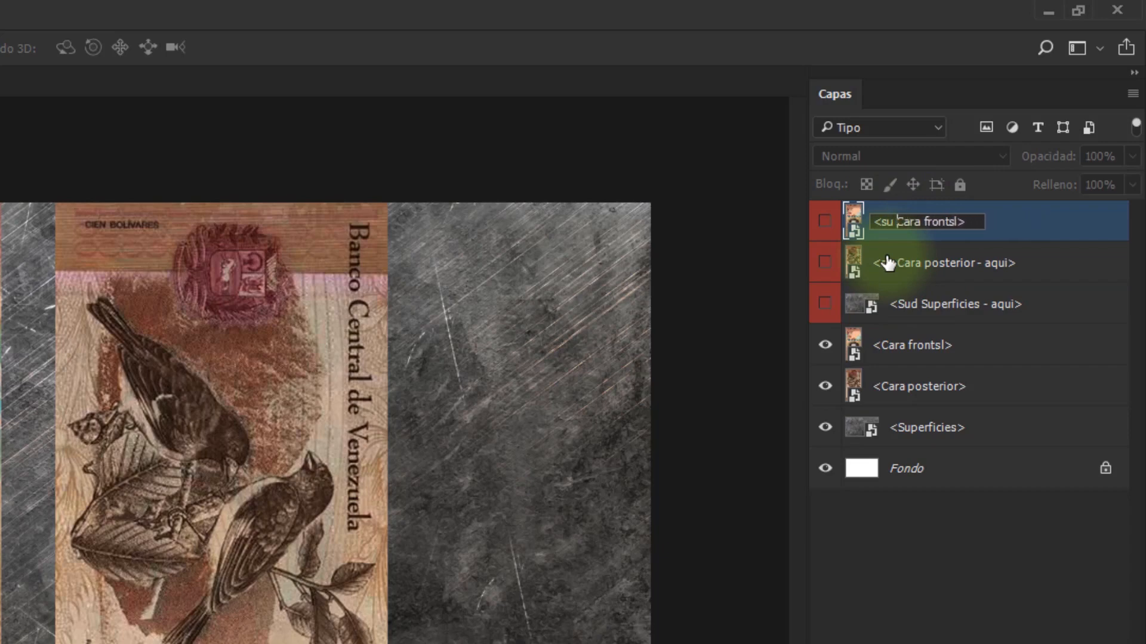
key(Right)
key(Right)
key(Right)
key(Right)
key(Right)
key(Right)
key(Right)
key(Right)
key(Right)
key(Right)
key(Right)
key(Right)
text(- aqui)
key(Return)
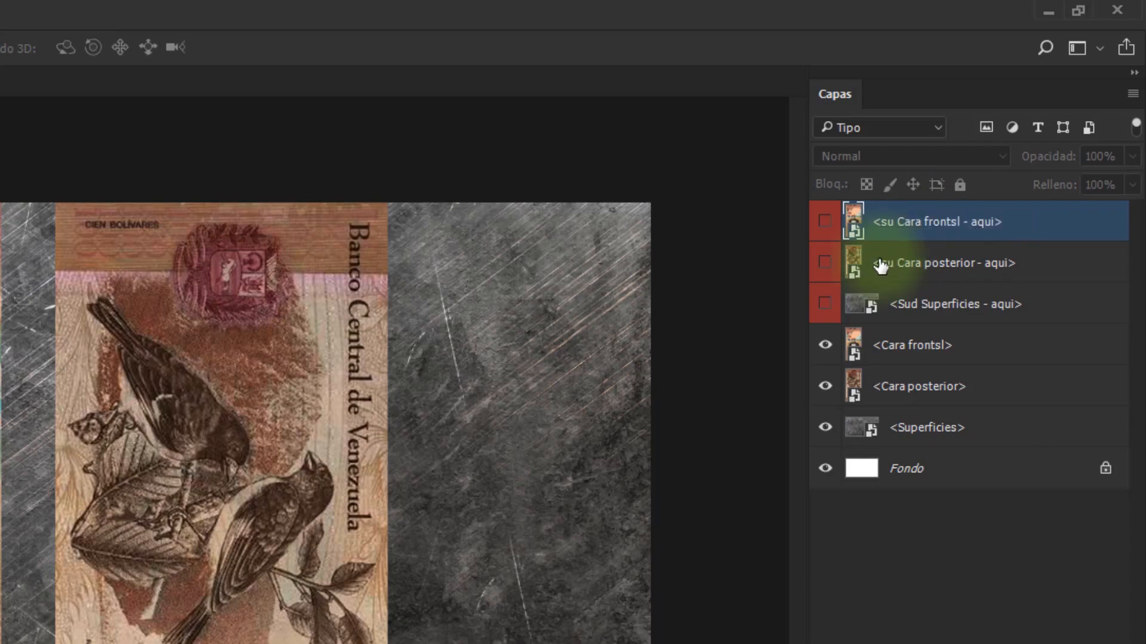
- Hide the original "<Cara frontsl>" and "<Cara posterior>" layers so only the surface is shown
shift+click(960, 310)
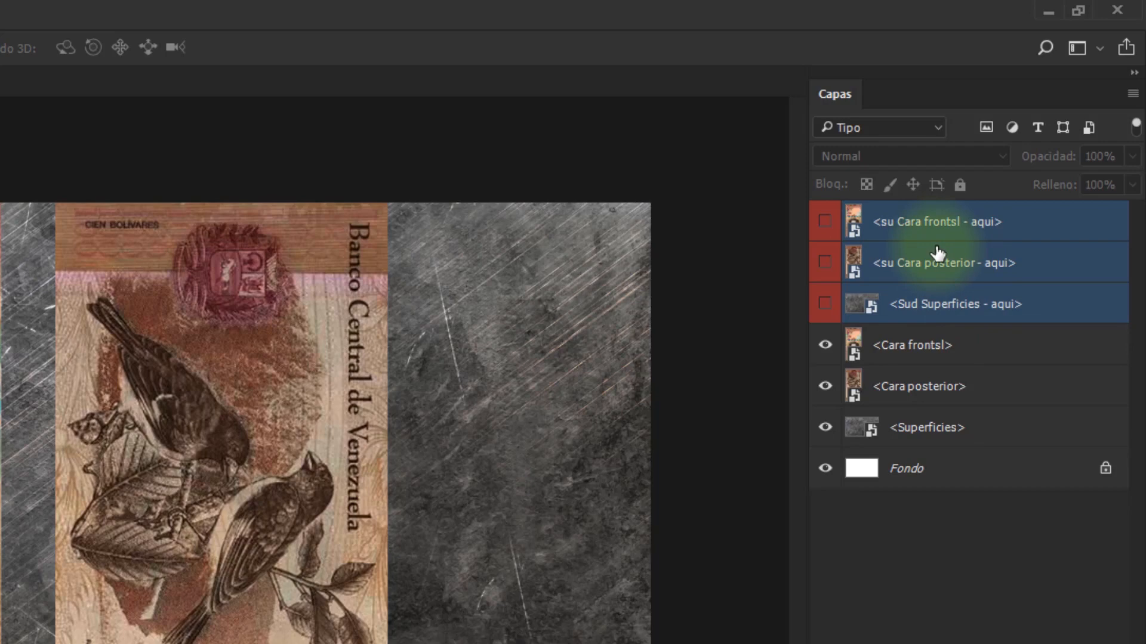
click(916, 354)
click(825, 345)
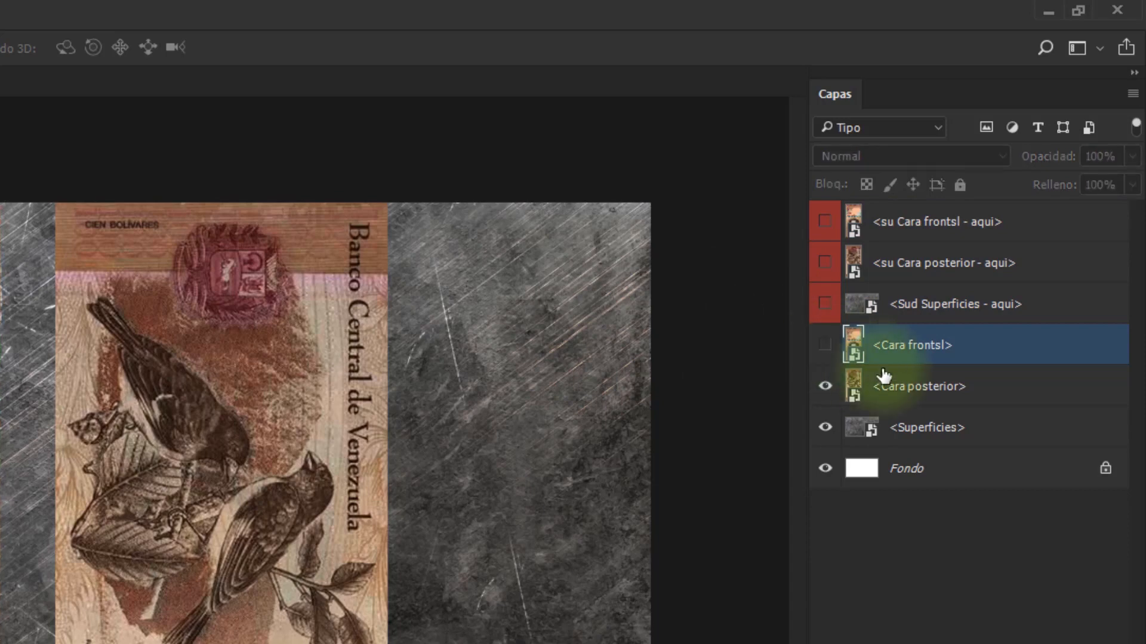
click(910, 391)
click(825, 386)
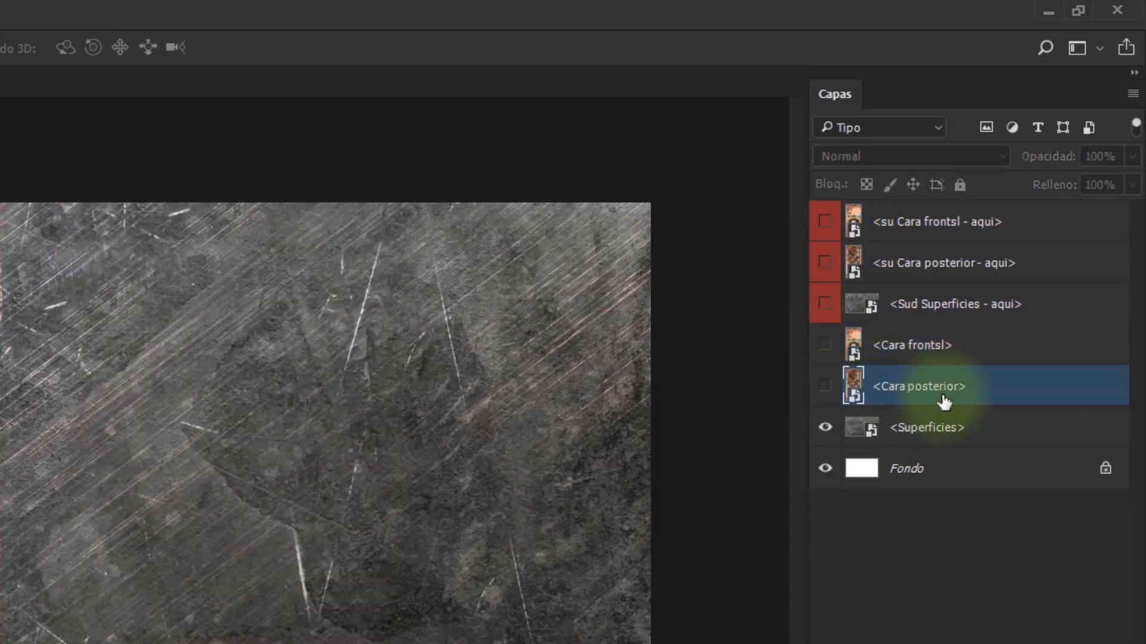
- Apply a Perspective transform to the "<Superficies>" layer, spreading its lower edge to about 173% width
click(949, 427)
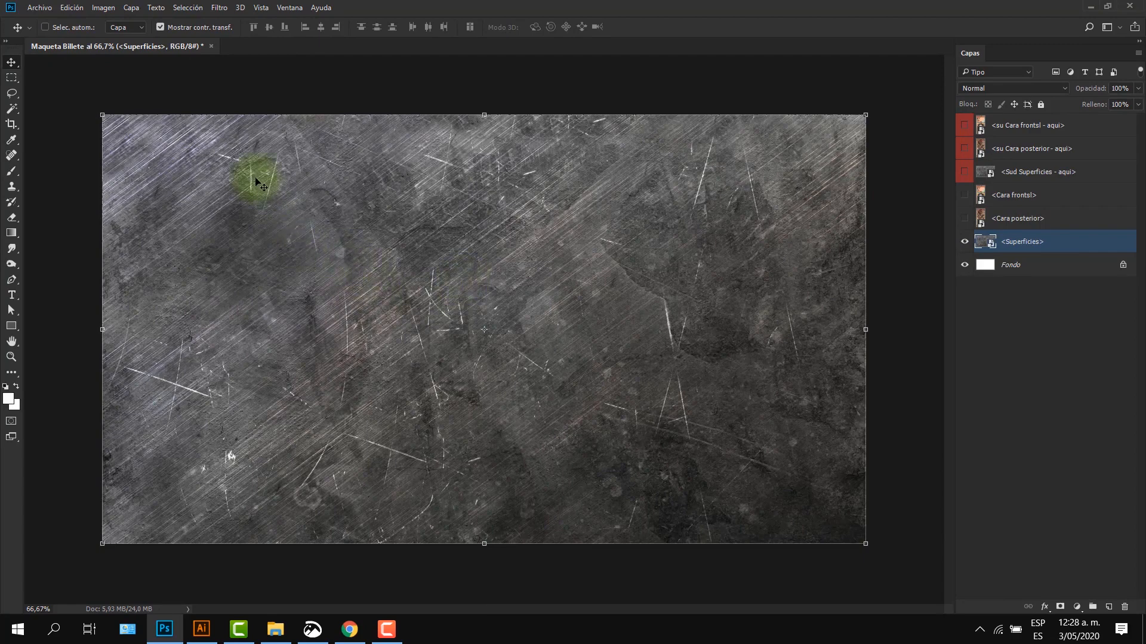
click(103, 8)
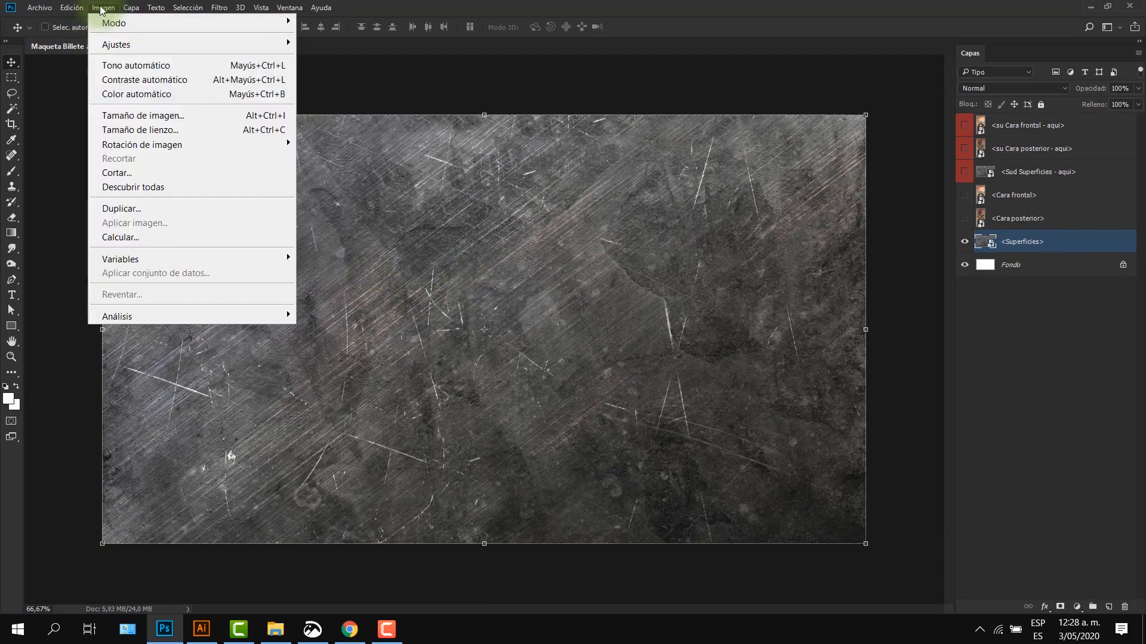
mouse_move(80, 10)
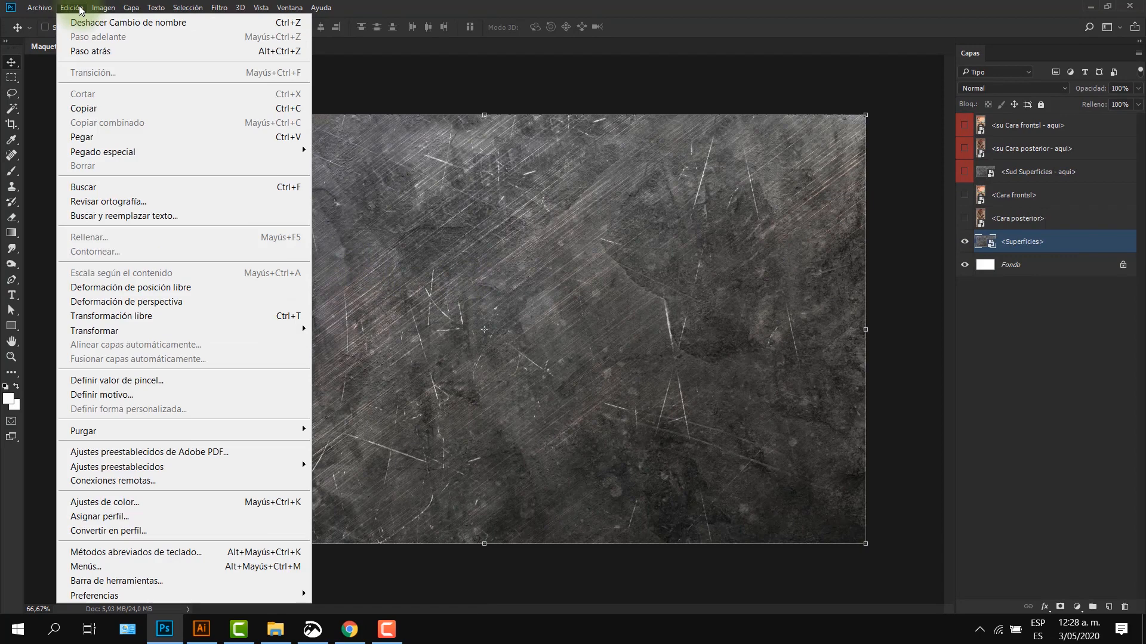
mouse_move(238, 330)
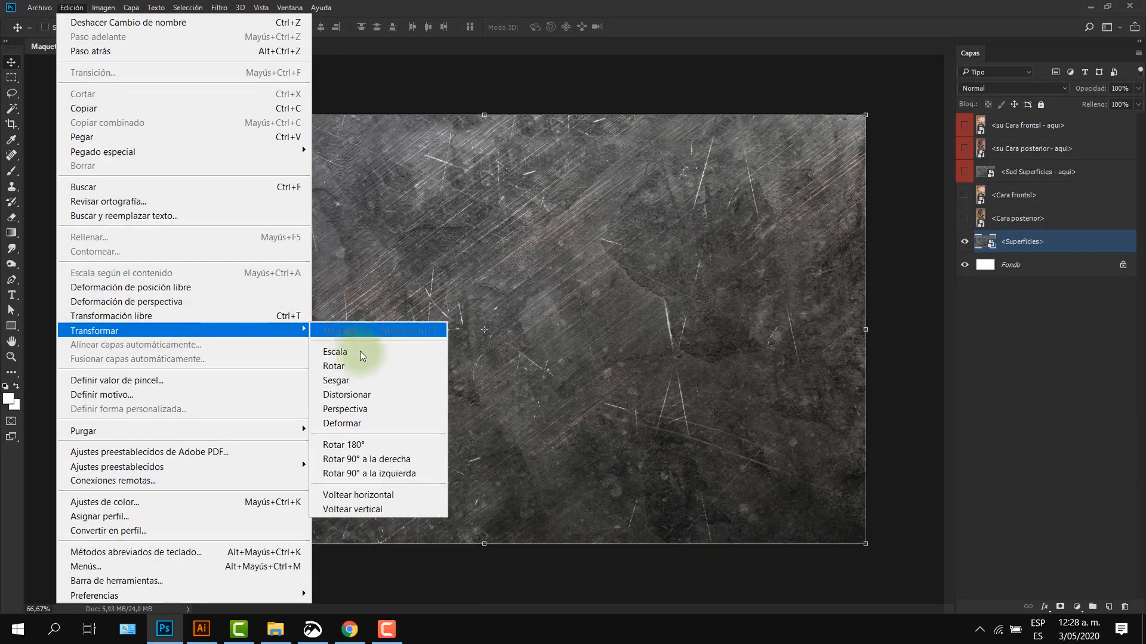
click(380, 410)
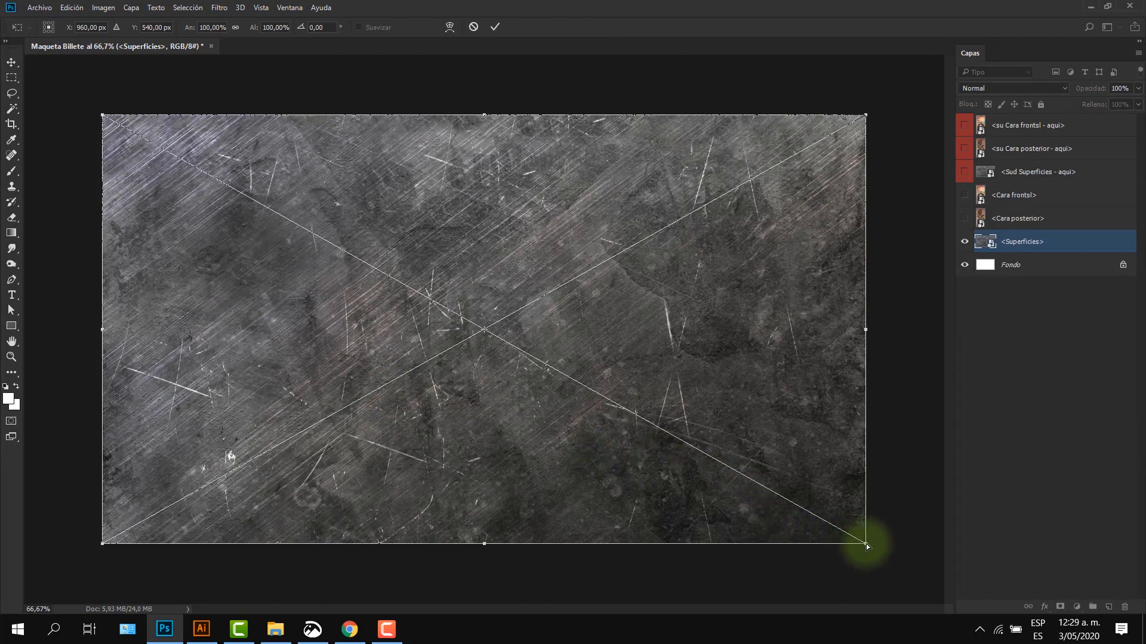
drag(867, 545, 1143, 517)
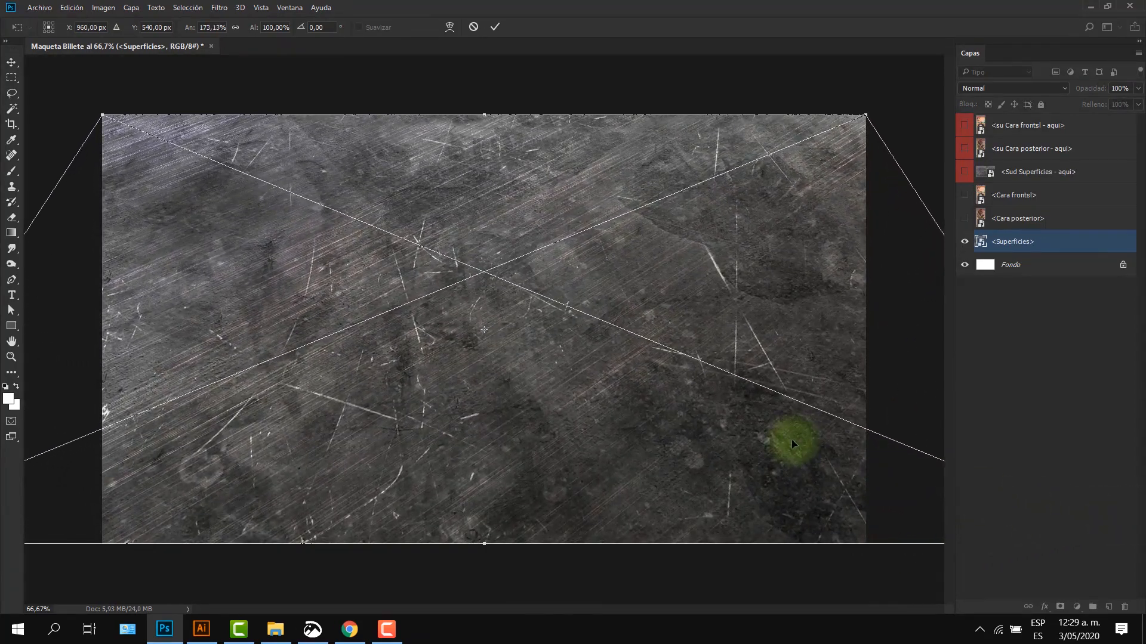
key(ctrl+0)
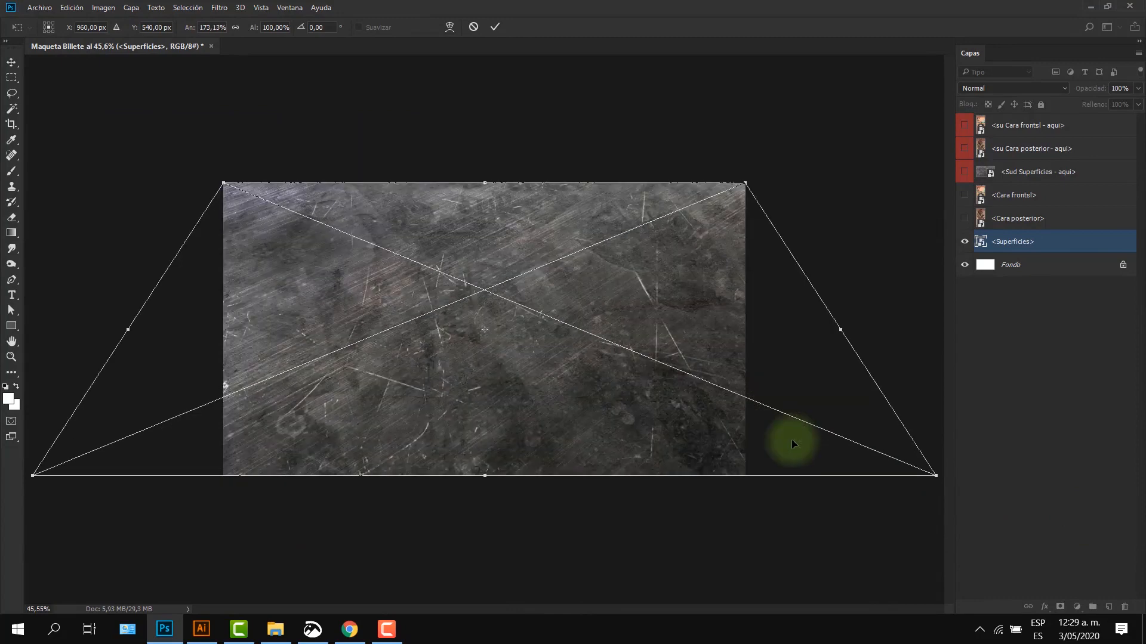
- Spread the lower edge of "<Superficies>" further to about 302% width and apply the perspective
drag(941, 476, 1142, 477)
key(ctrl+0)
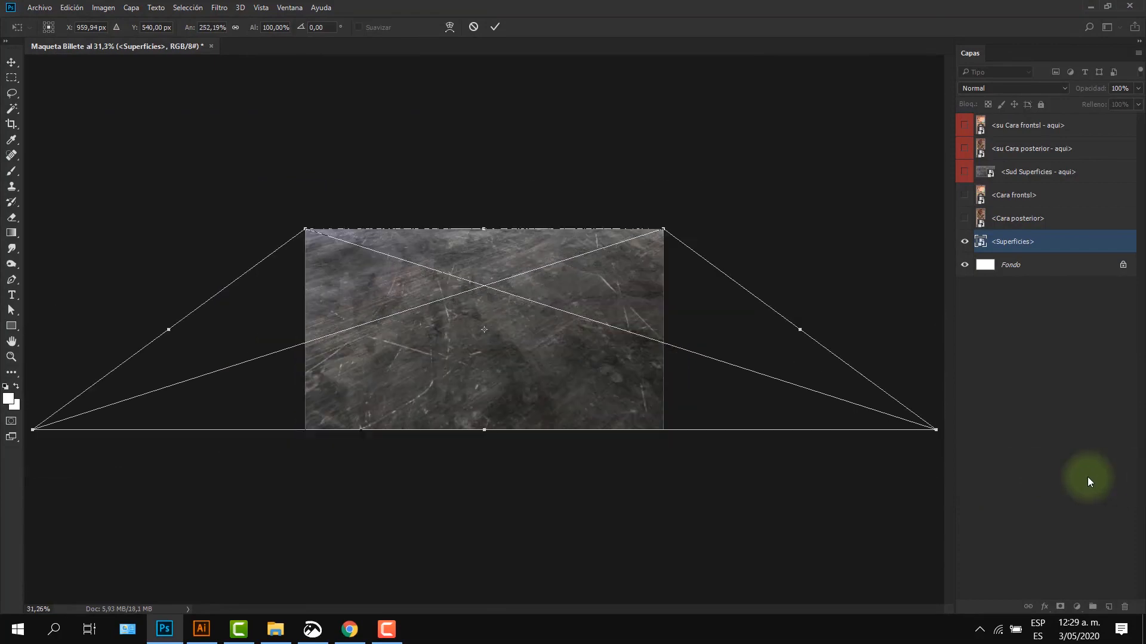
drag(938, 432, 1017, 433)
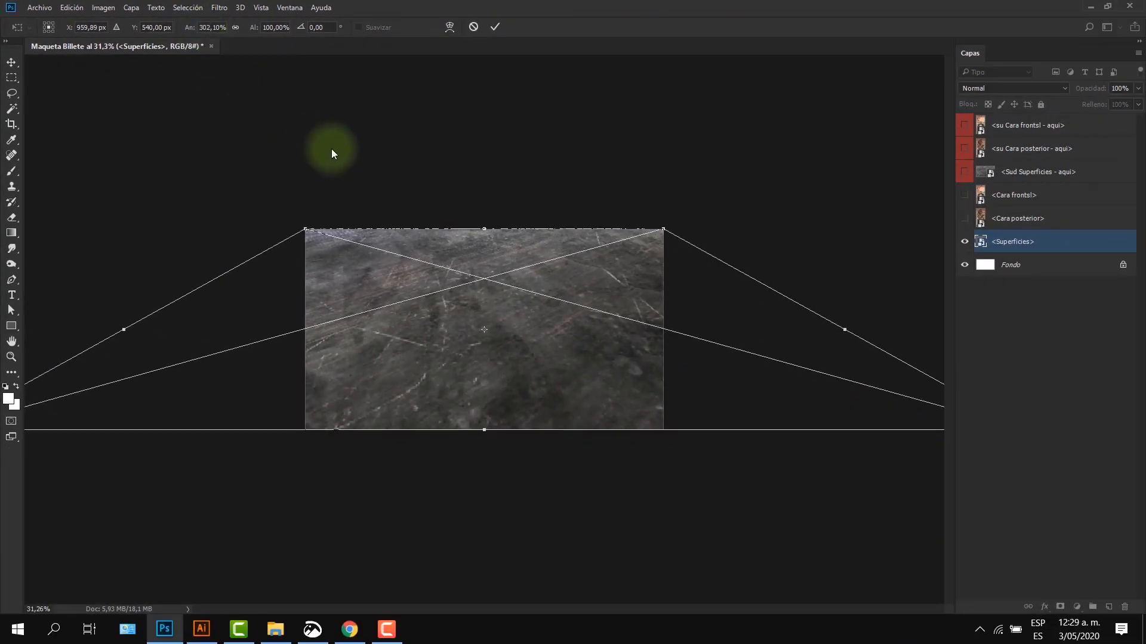
key(Return)
click(1019, 321)
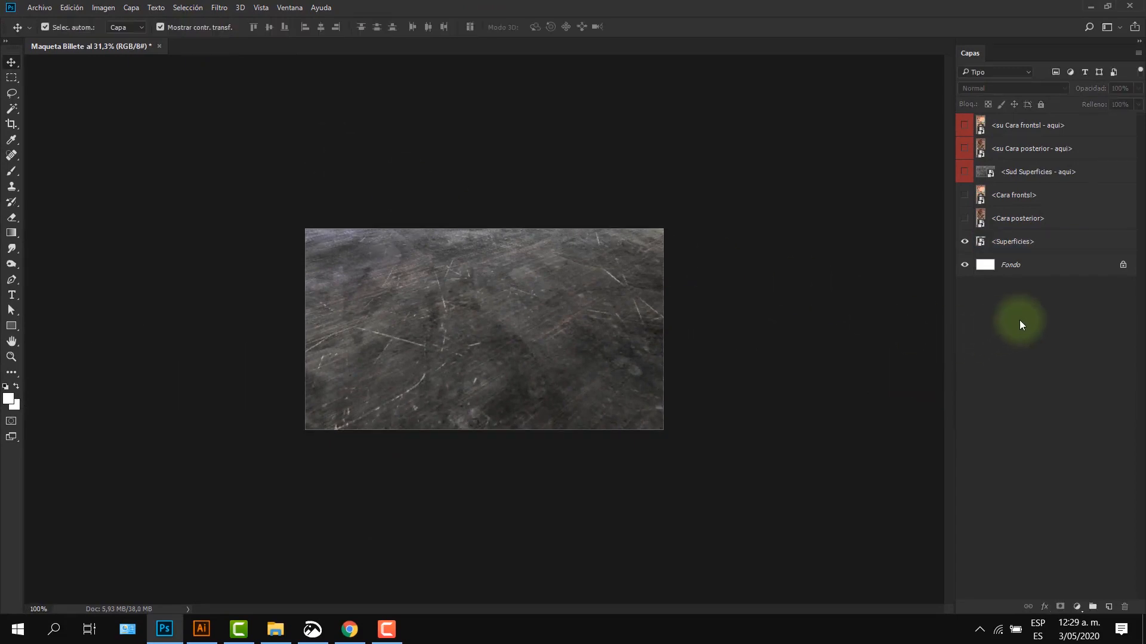
key(ctrl+0)
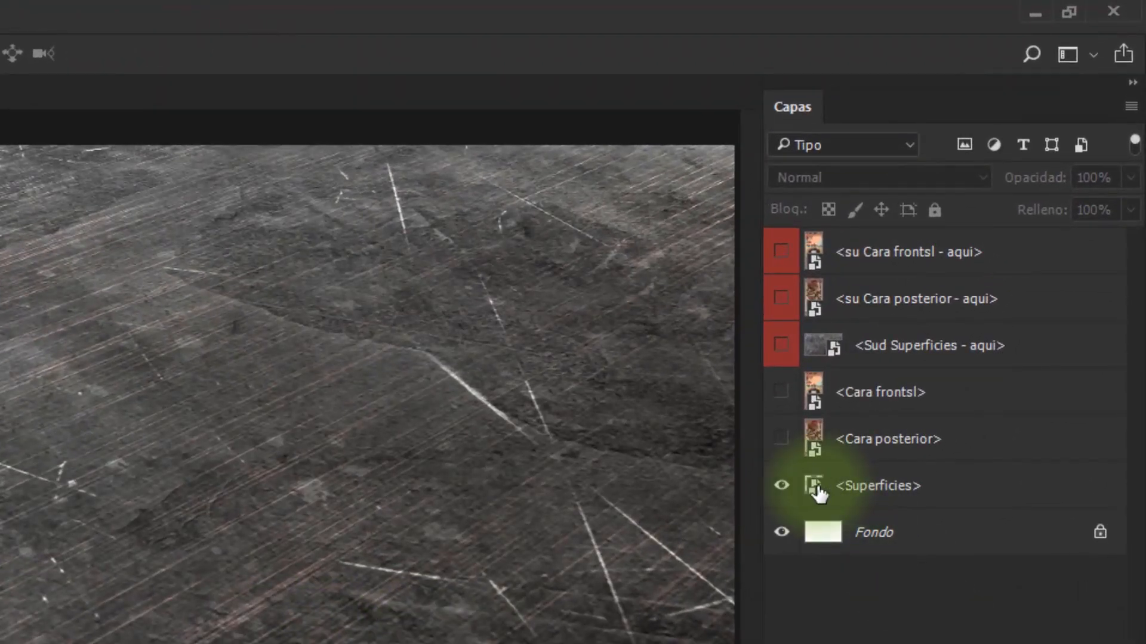
- Open the contents of the "<Superficies>" smart object, assigning the Adobe RGB (1998) working space
double_click(814, 486)
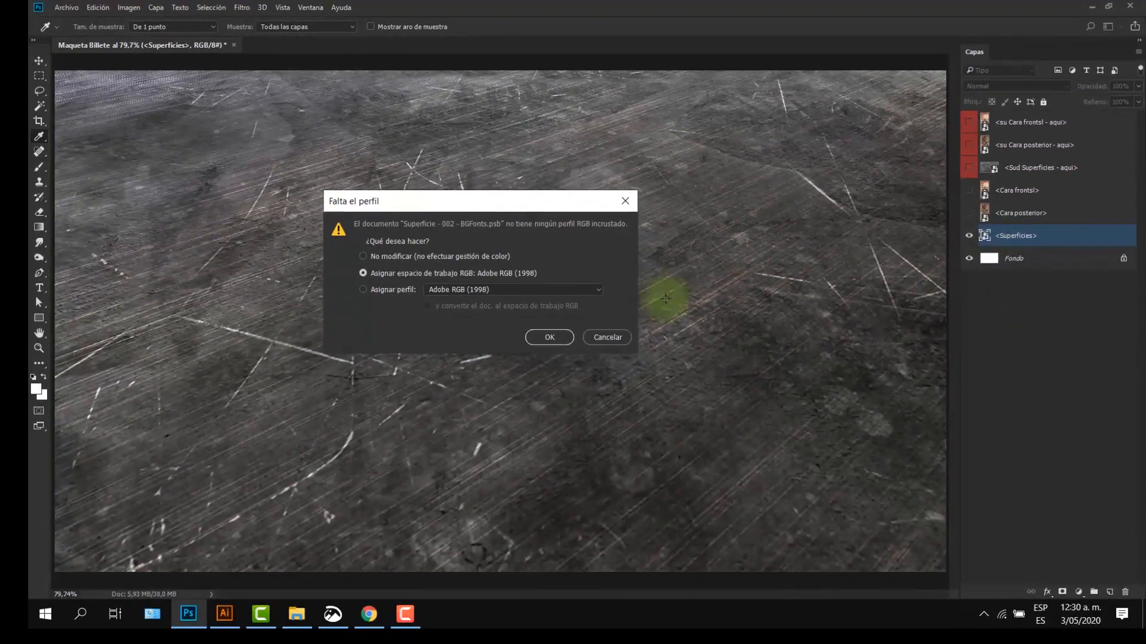
click(608, 337)
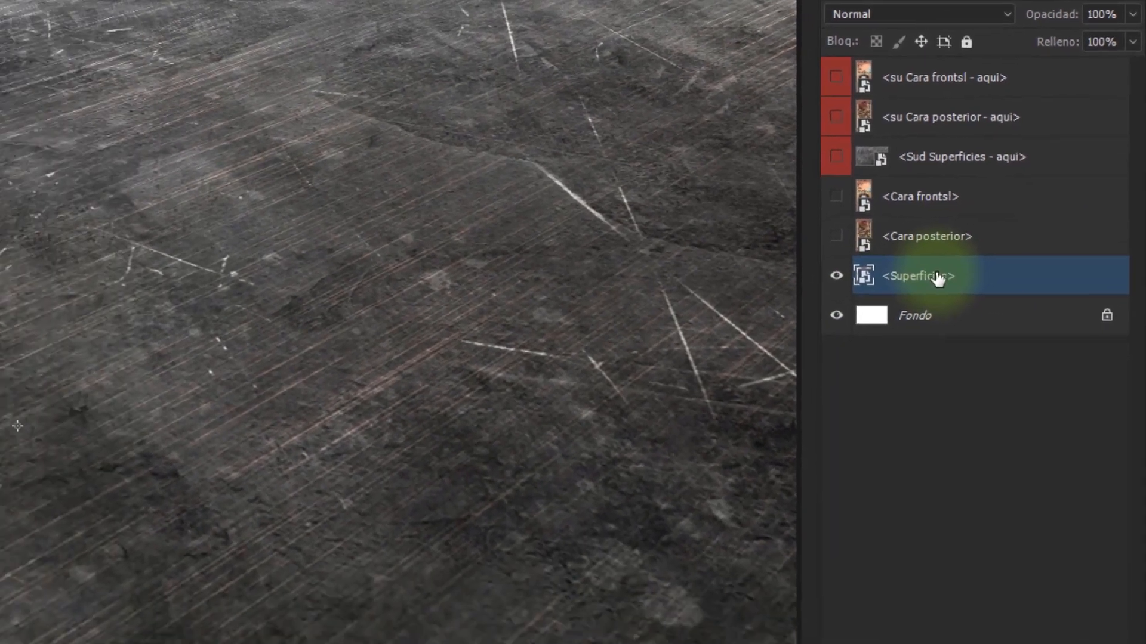
right_click(821, 321)
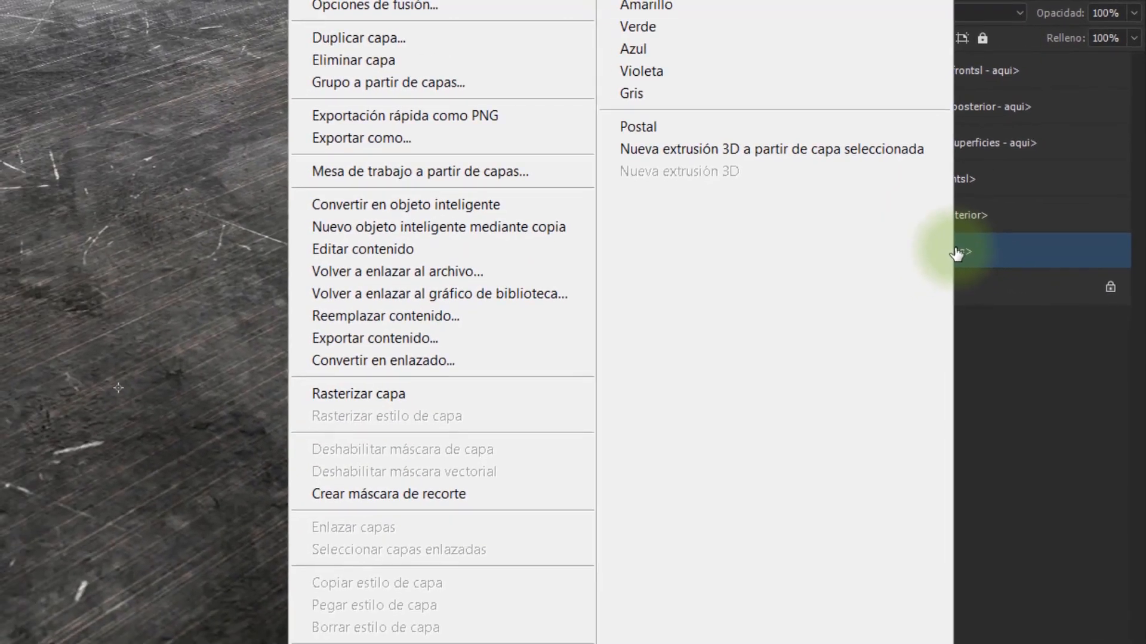
click(491, 250)
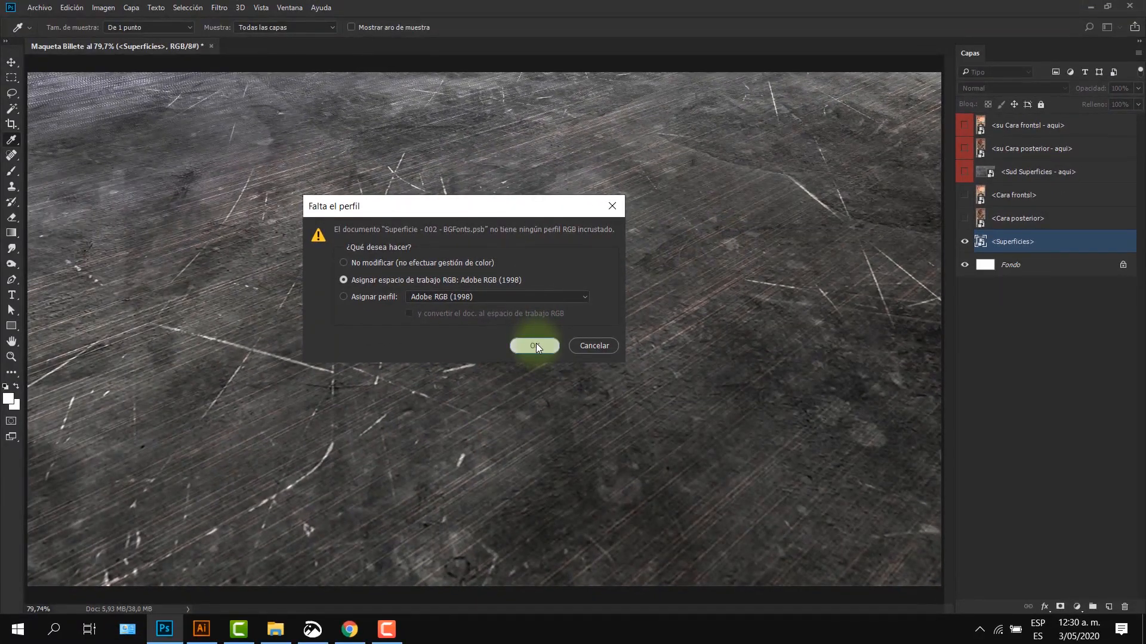
click(536, 344)
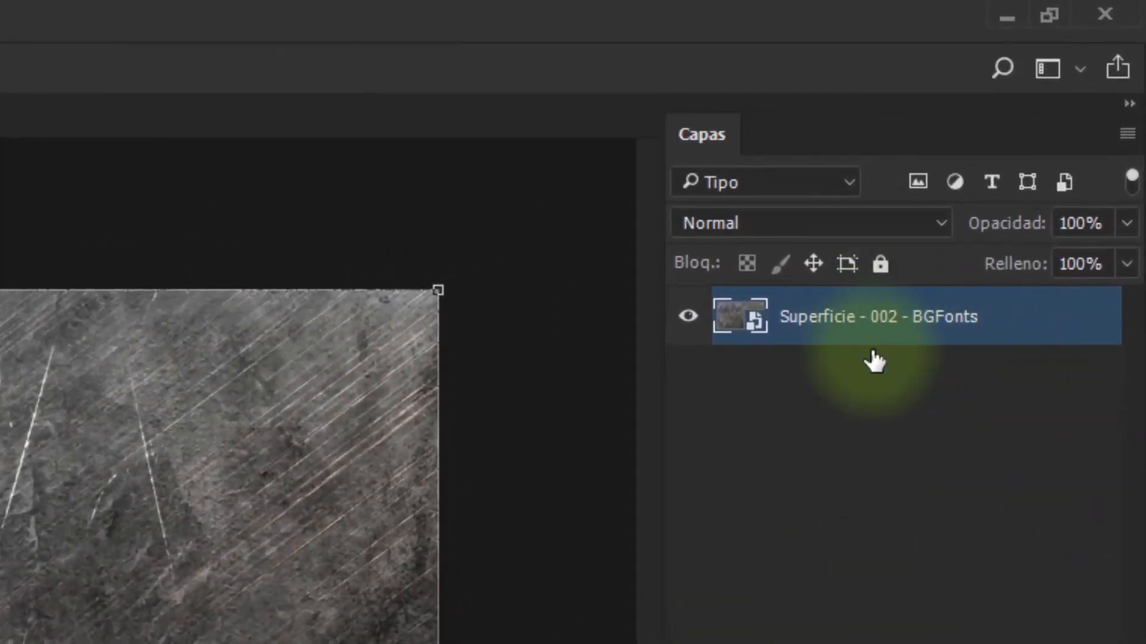
- Rename the layer inside the surface smart object as "<superficie>"
double_click(870, 331)
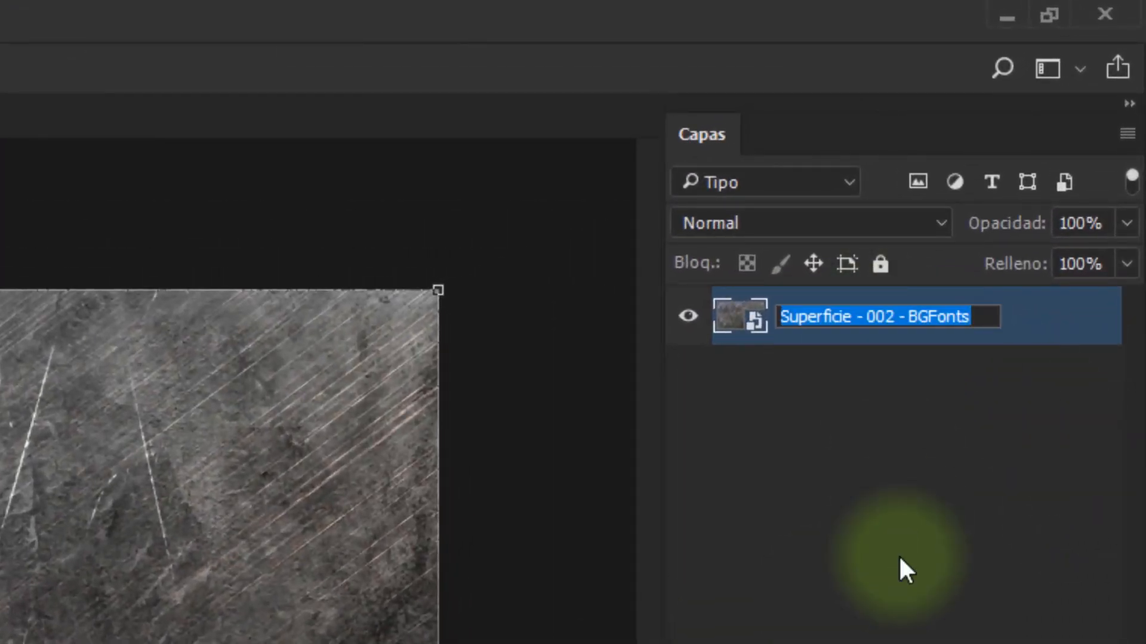
text(<superficie>)
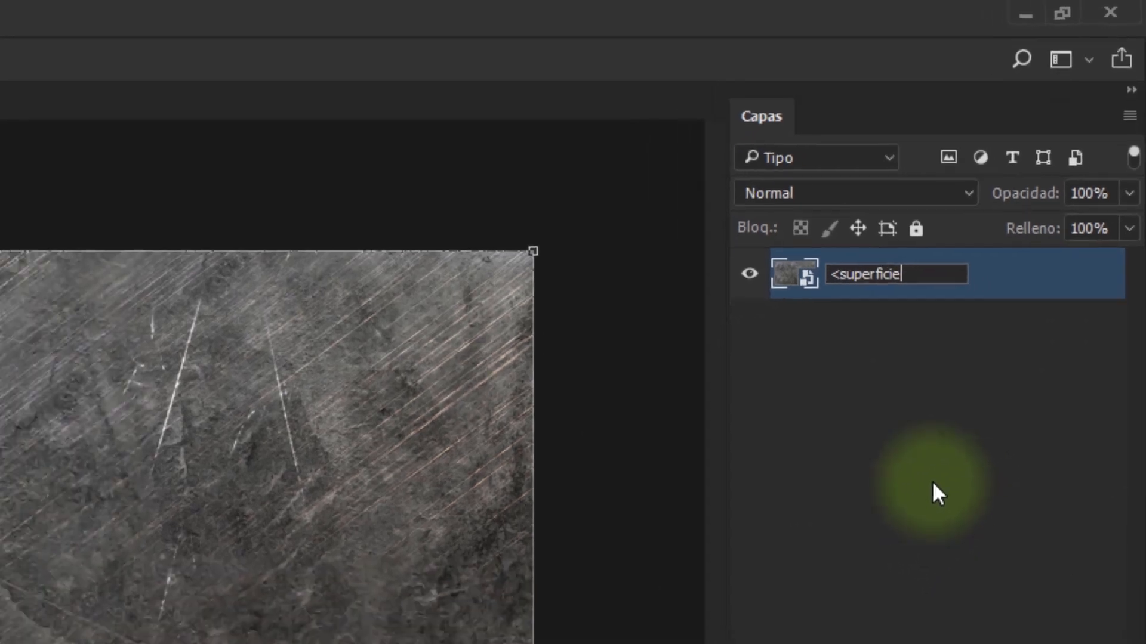
key(Return)
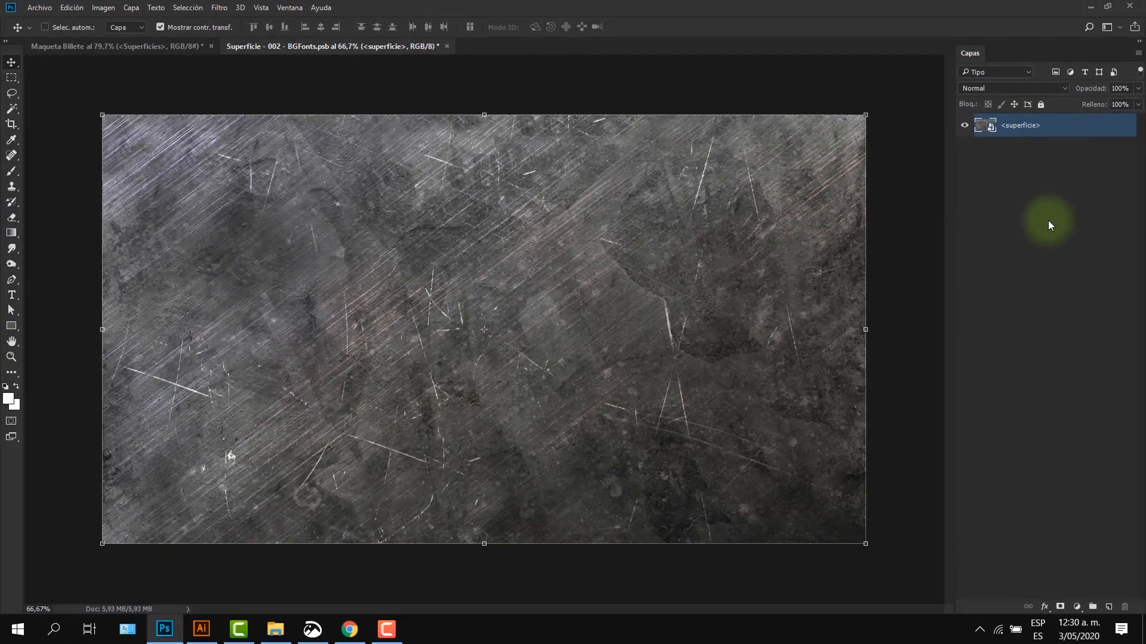
- Switch to Illustrator and close the open untitled document
click(201, 629)
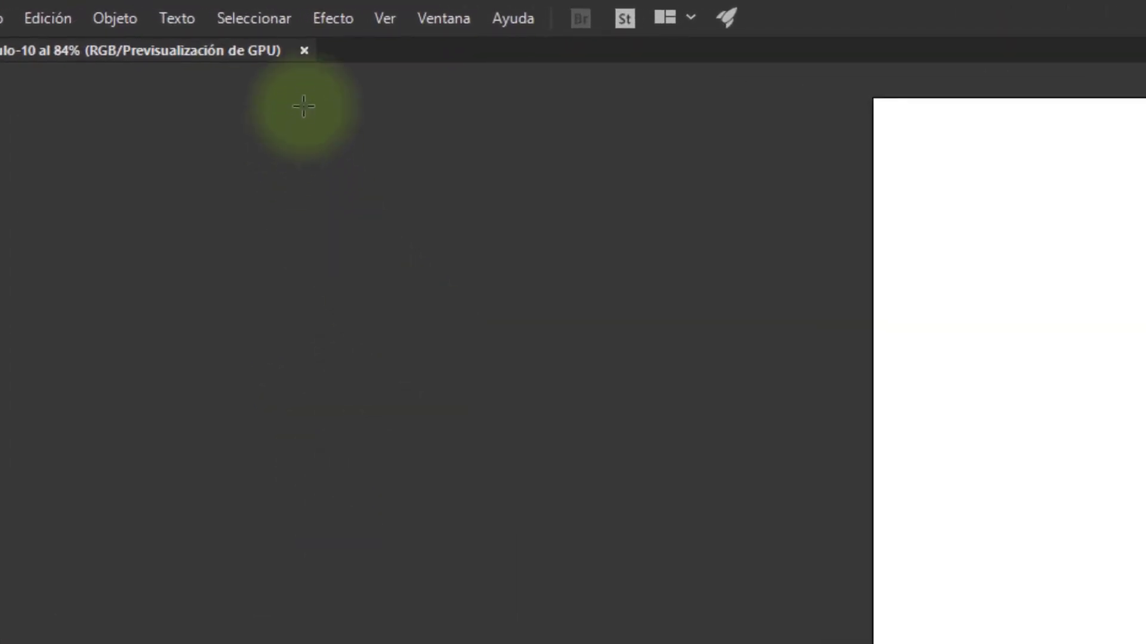
click(304, 51)
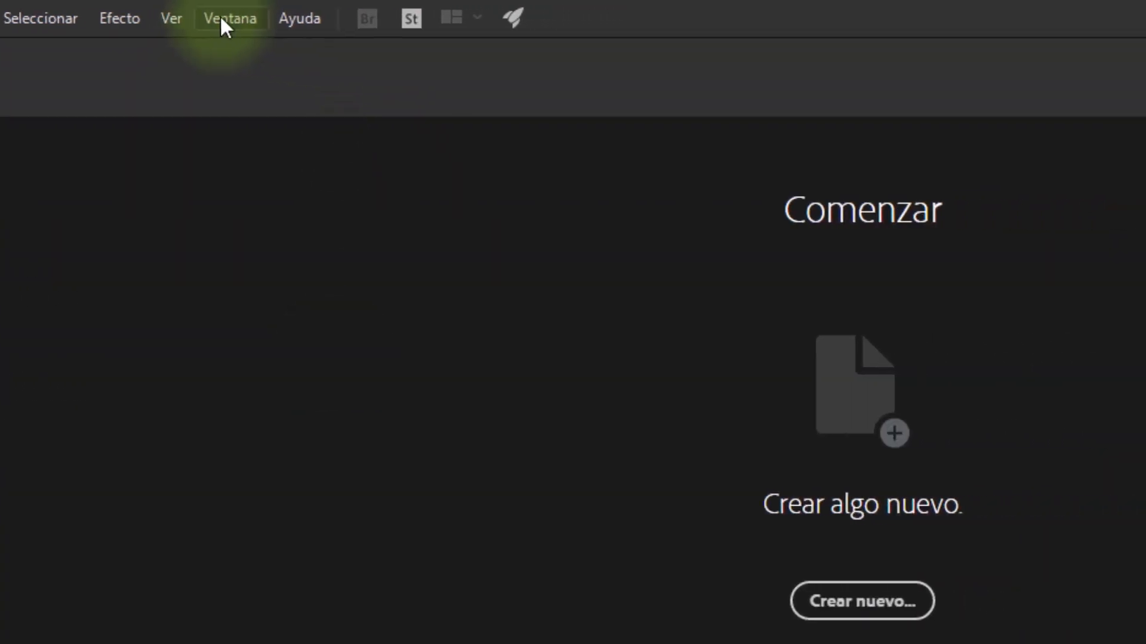
- Change to the Aspectos esenciales workspace and restore it to its default layout
click(443, 18)
mouse_move(229, 142)
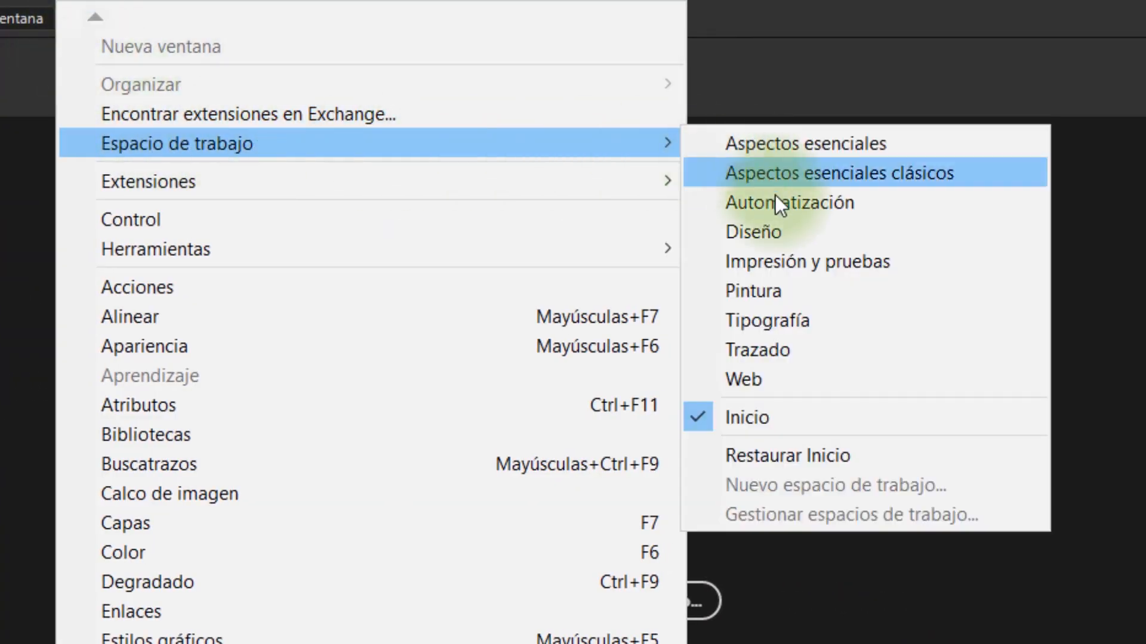
click(794, 142)
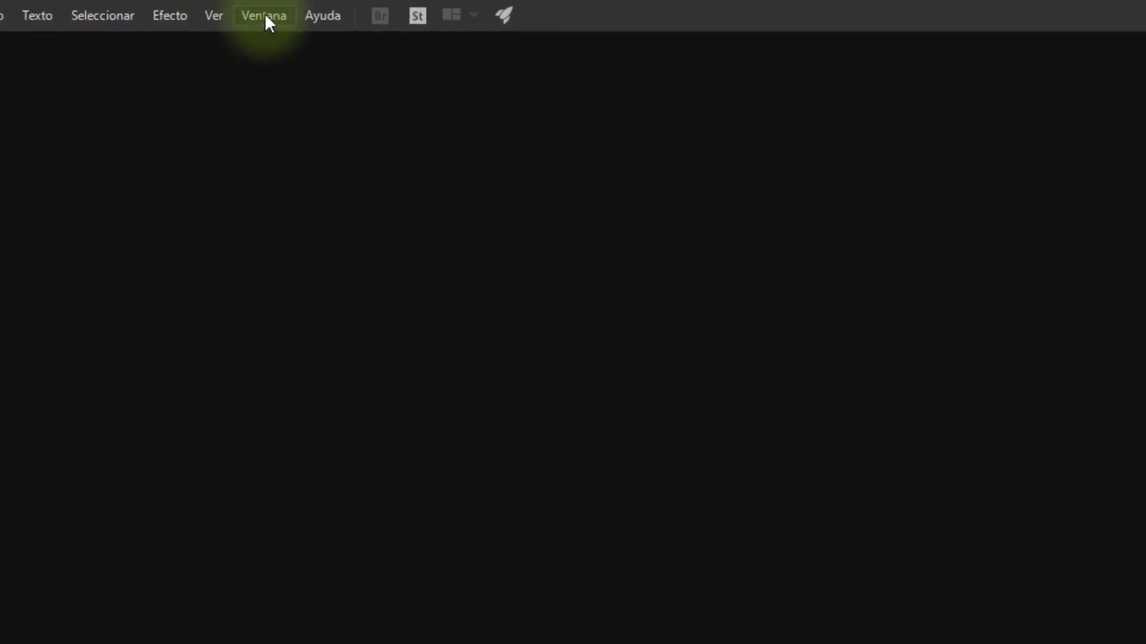
click(22, 18)
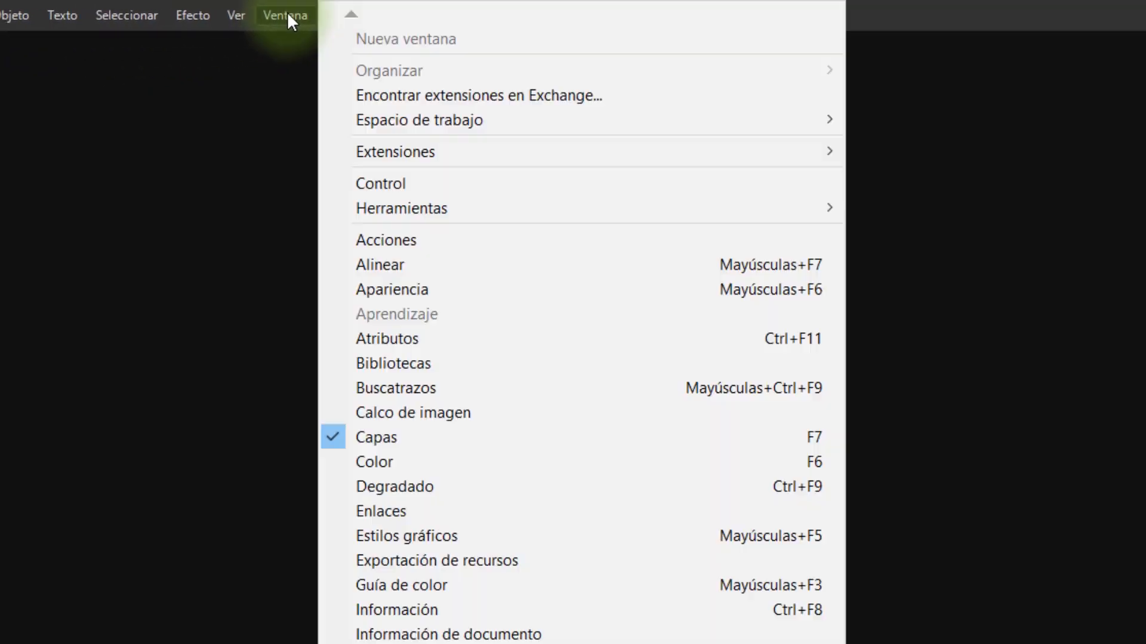
mouse_move(374, 120)
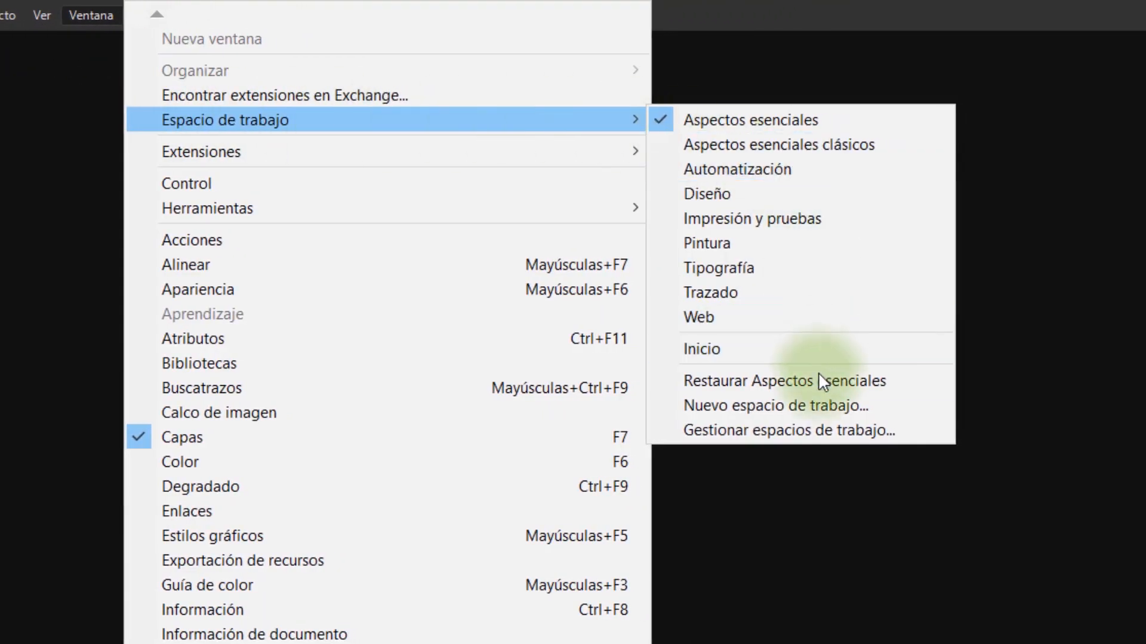
click(818, 377)
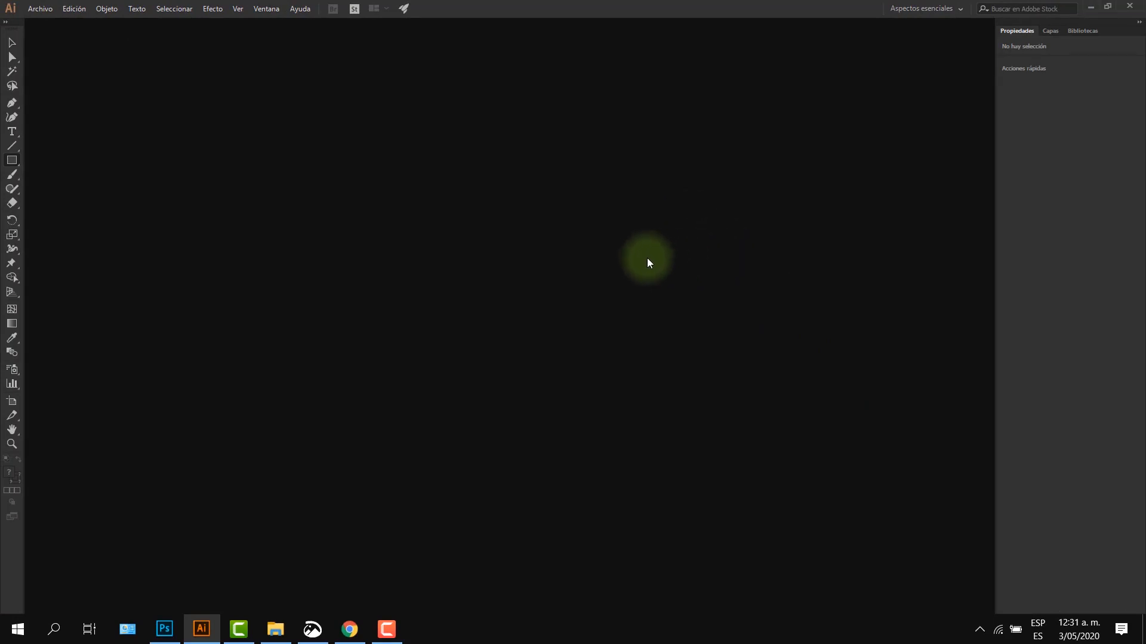
- Close the Propiedades and Bibliotecas panels, keeping only Capas docked
right_click(1014, 31)
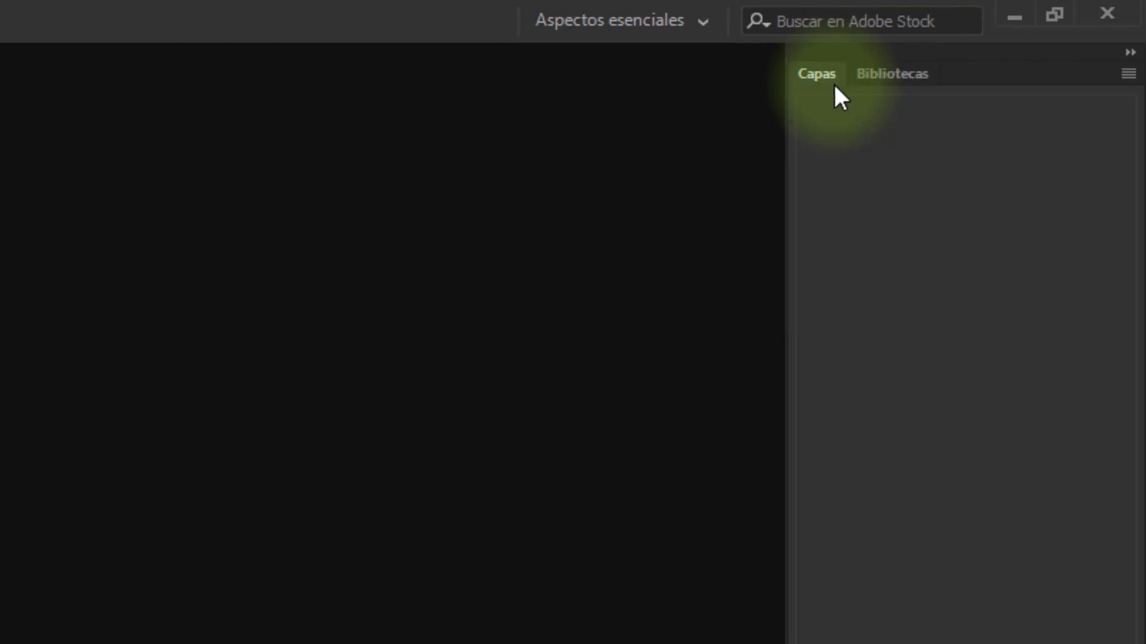
right_click(898, 74)
click(915, 102)
right_click(901, 74)
click(900, 85)
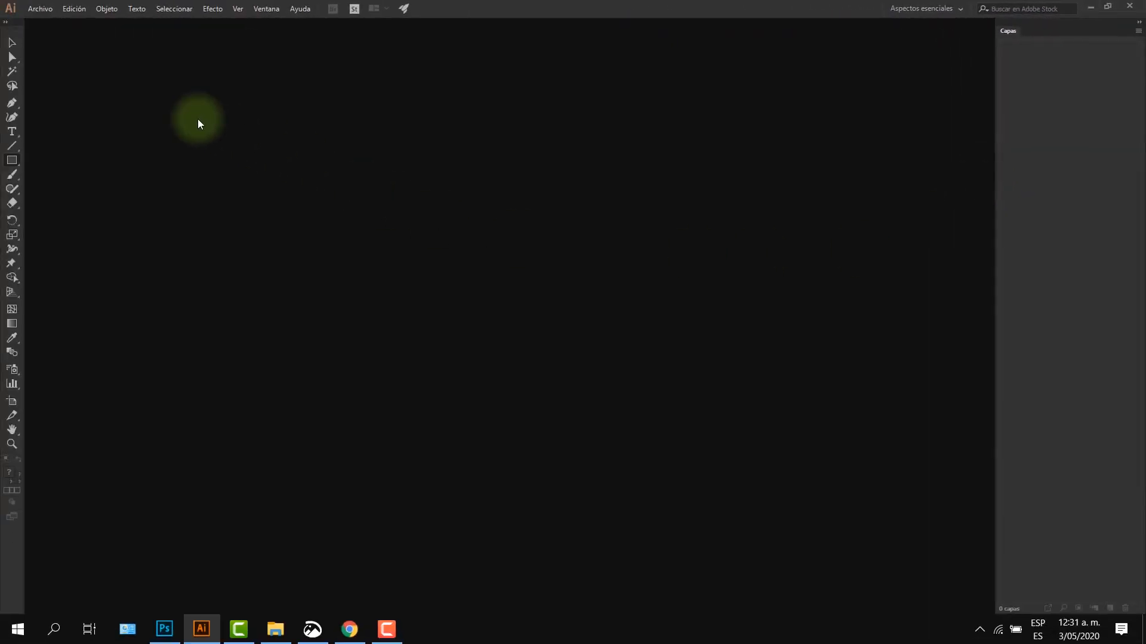
- Start a new document with the Web (grande) preset of 1920 × 1080 px
click(35, 10)
click(42, 23)
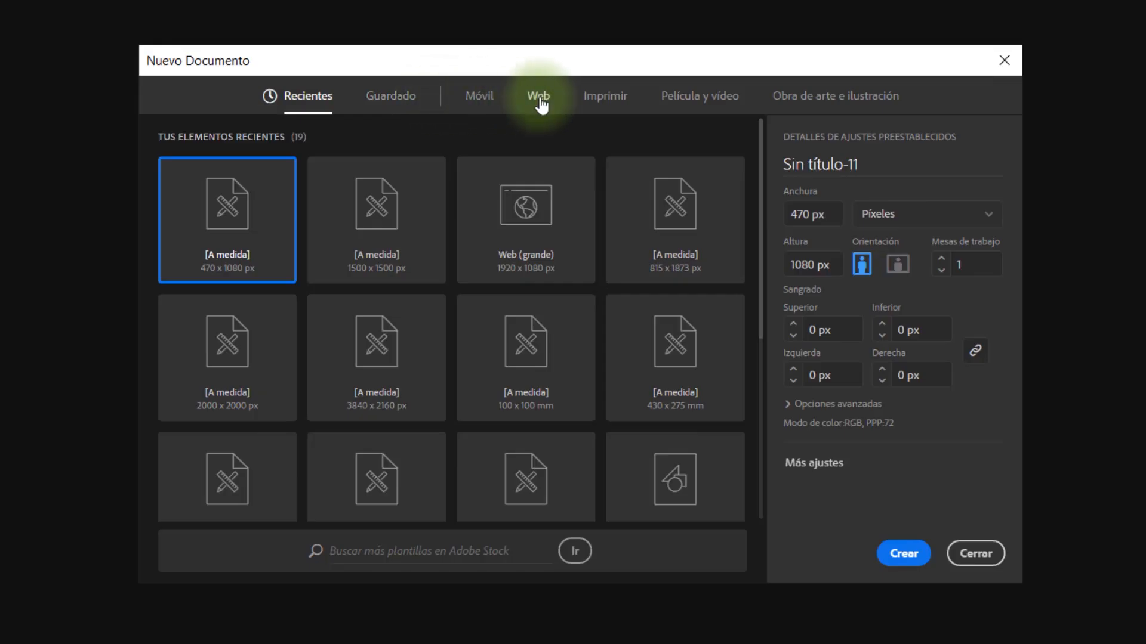
click(539, 99)
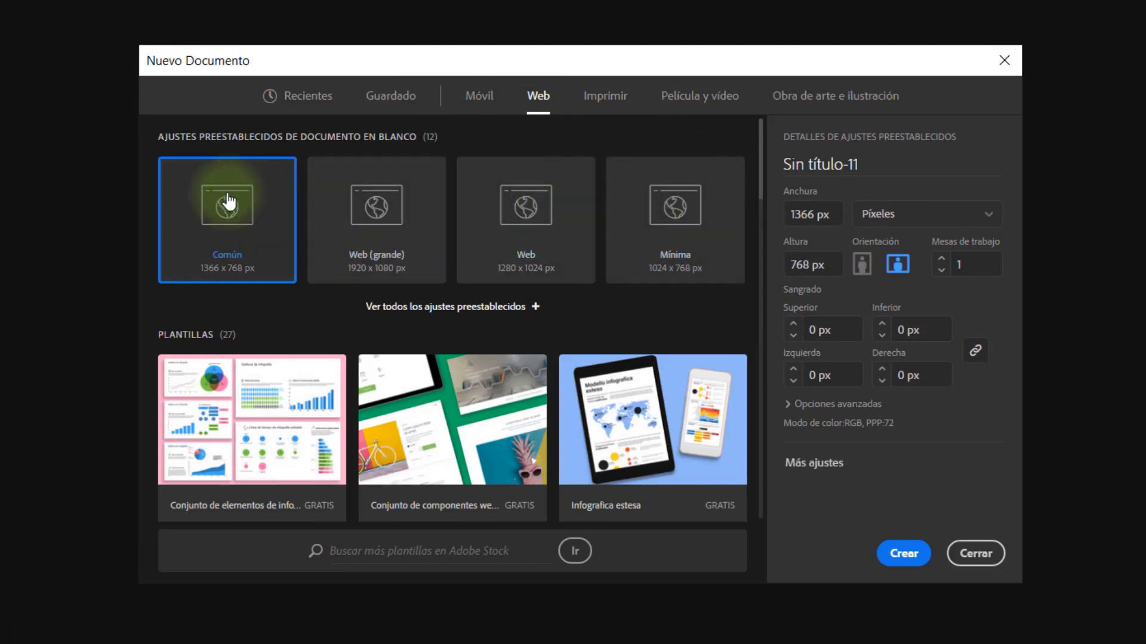
click(387, 260)
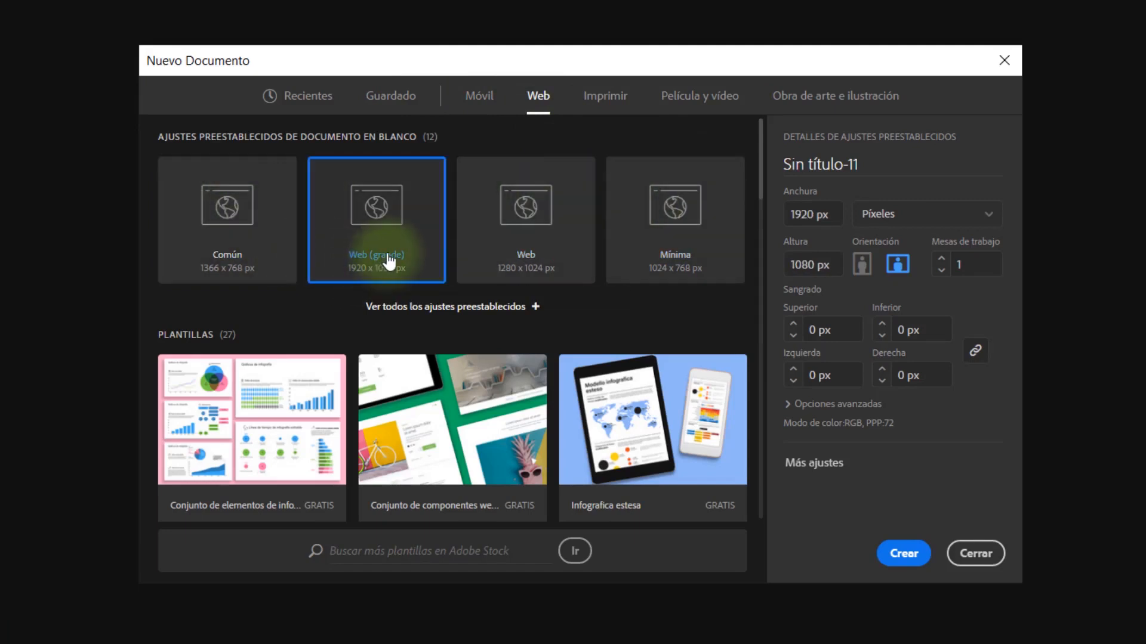
- Name the new document "Reticula superficies" and create it at 1920 × 1080 px
click(878, 164)
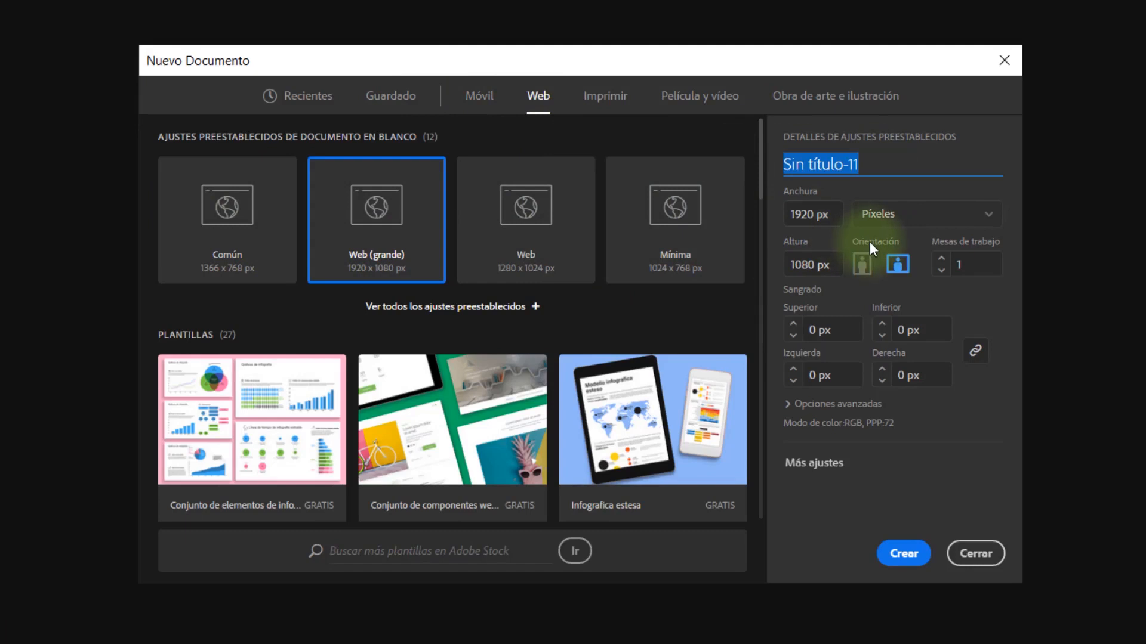
text(Reticula super)
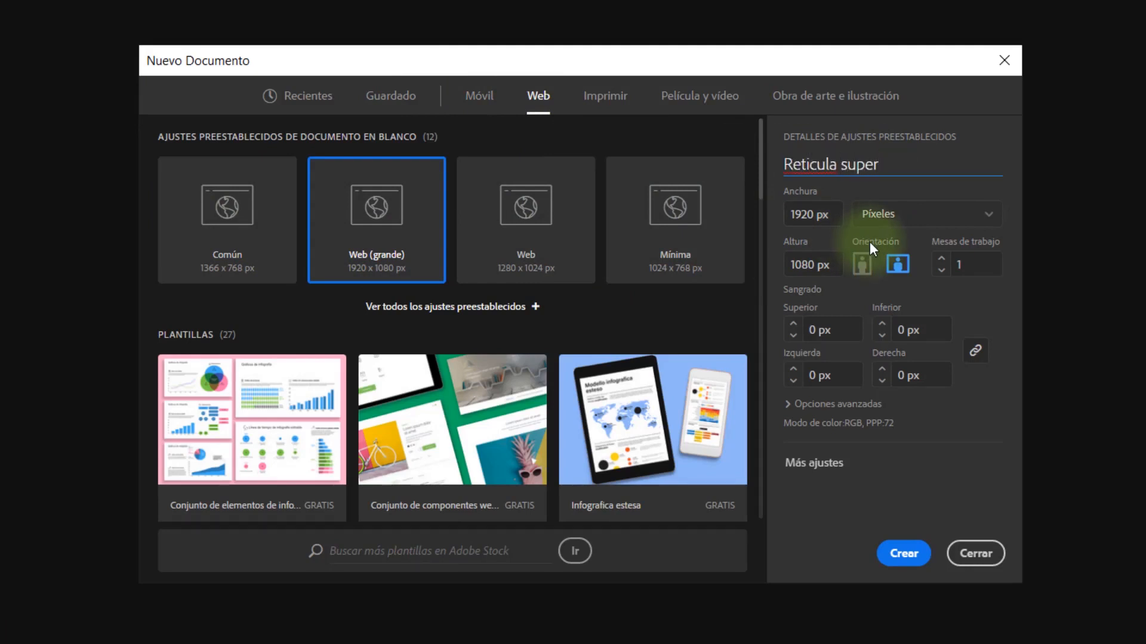
text(ficies)
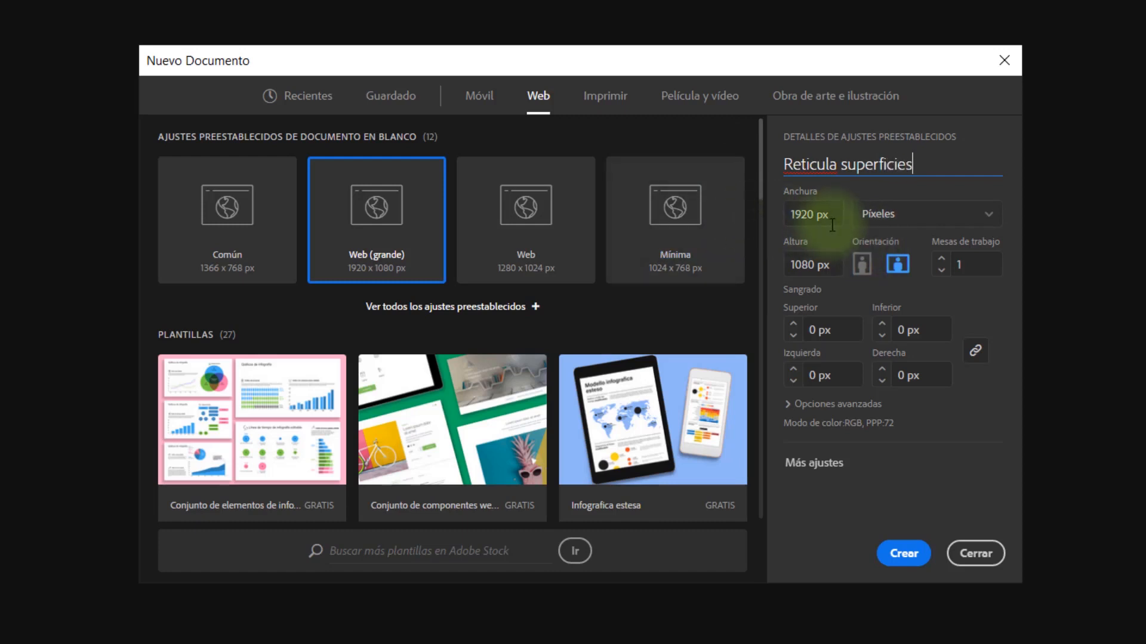
click(813, 214)
click(826, 268)
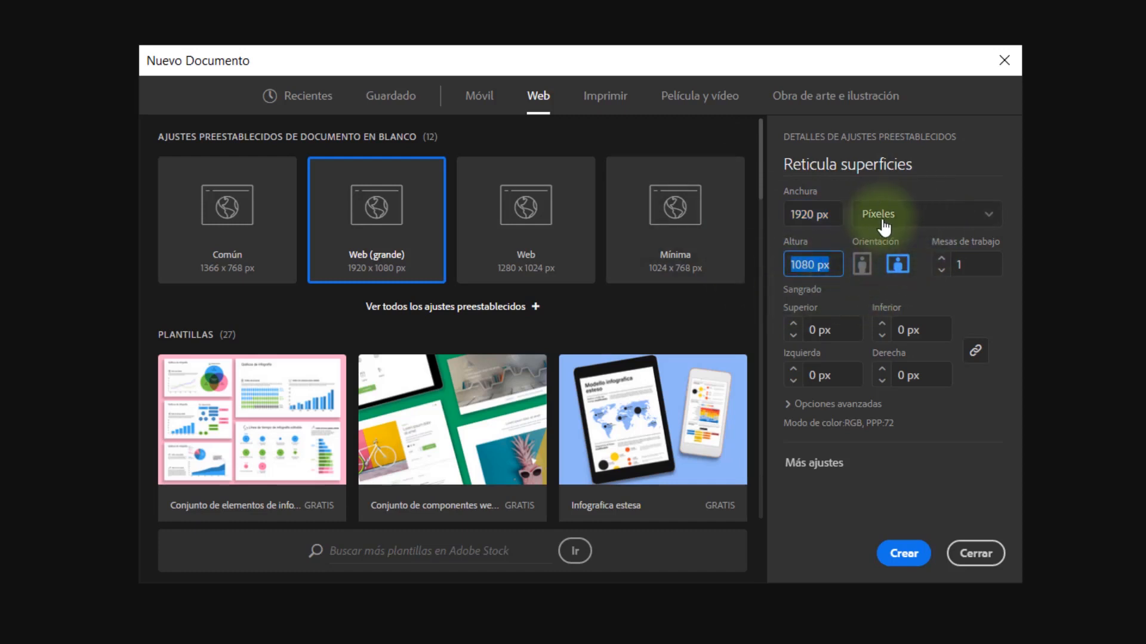
click(884, 547)
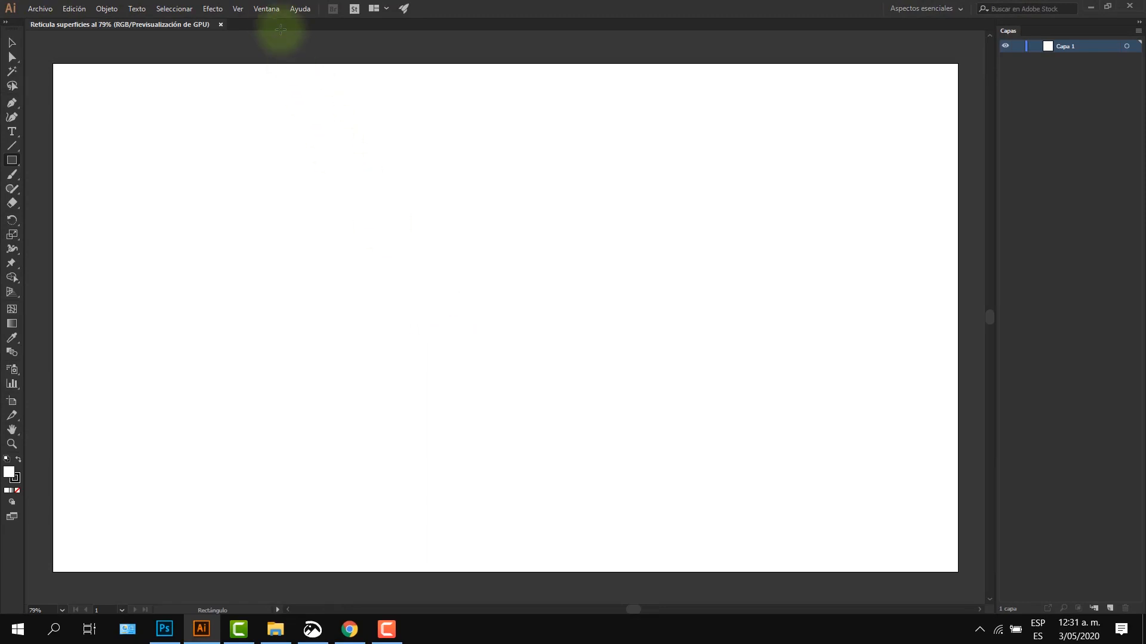
- Show the Color panel, remove Guía de color from its group, and move the panel over the artboard
click(268, 9)
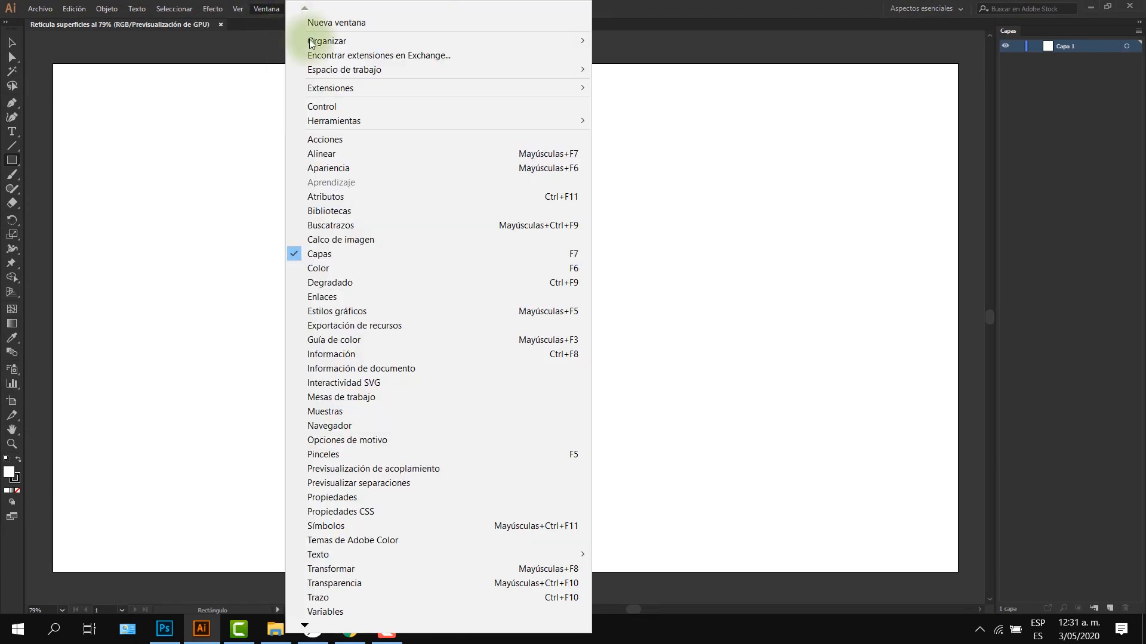
click(338, 268)
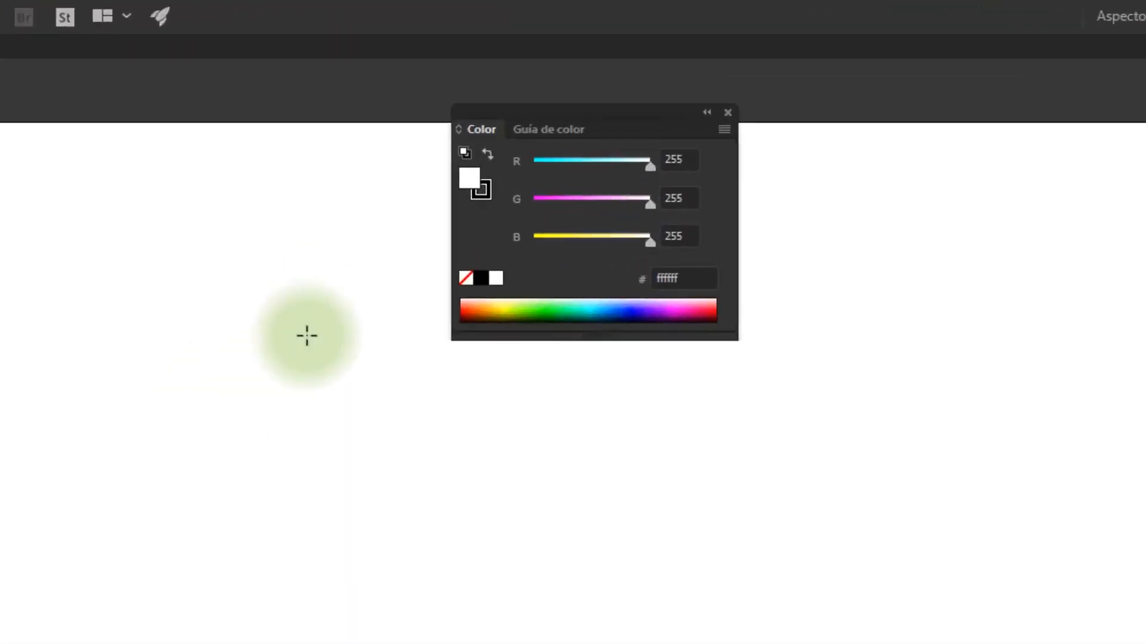
right_click(590, 65)
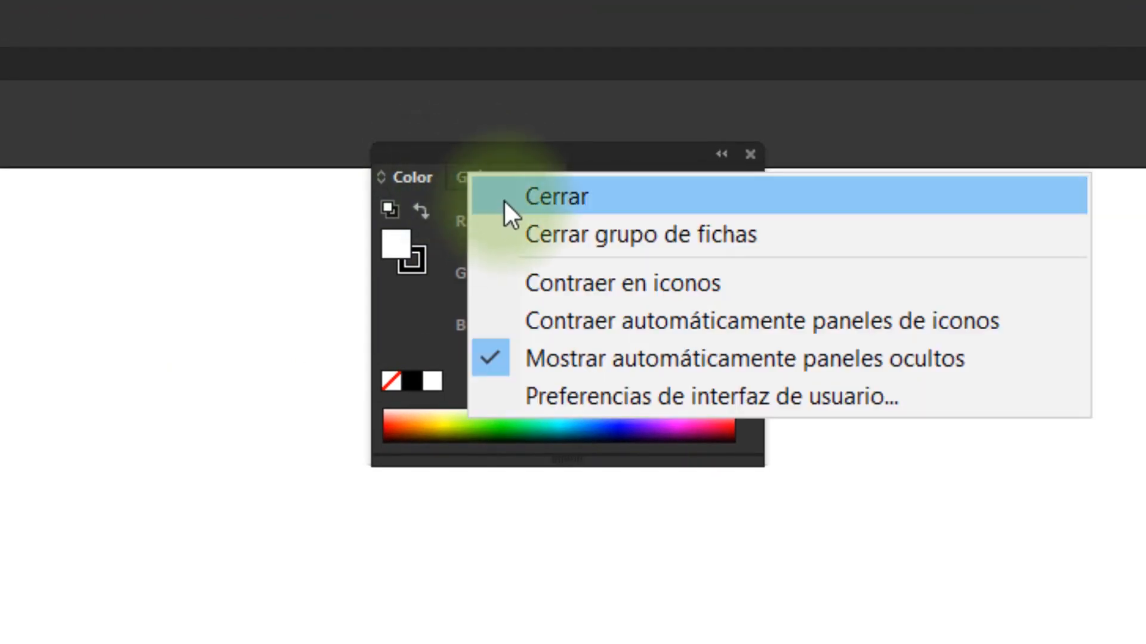
click(504, 200)
drag(513, 152, 316, 328)
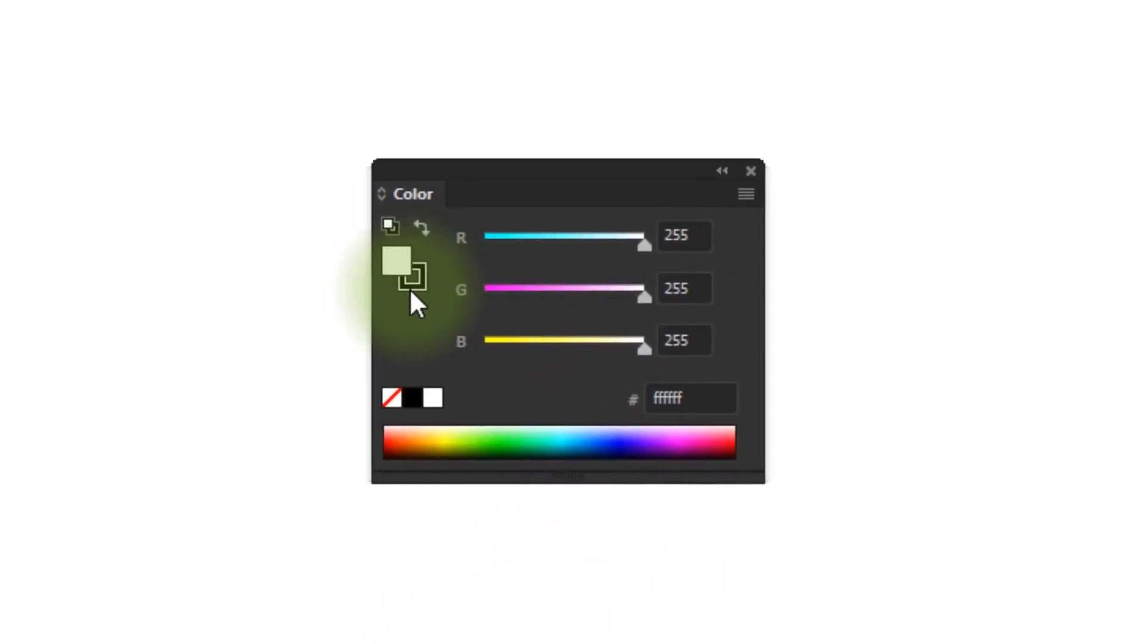
- Set the stroke colour to white and the fill colour to 007cdf, and close the Color panel
click(204, 434)
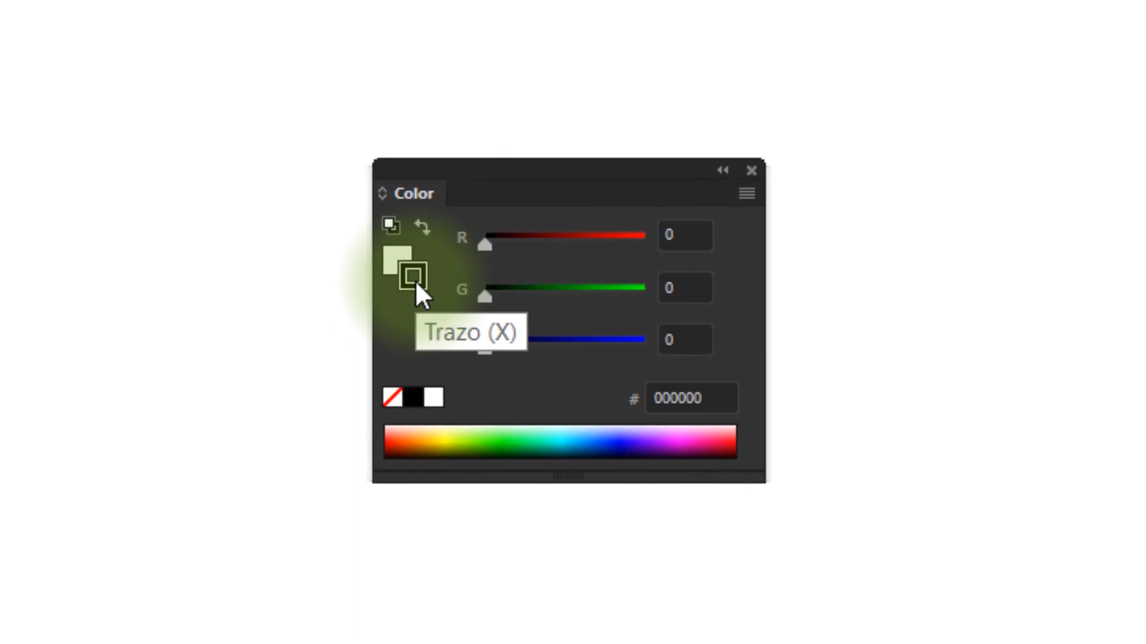
click(434, 397)
click(392, 266)
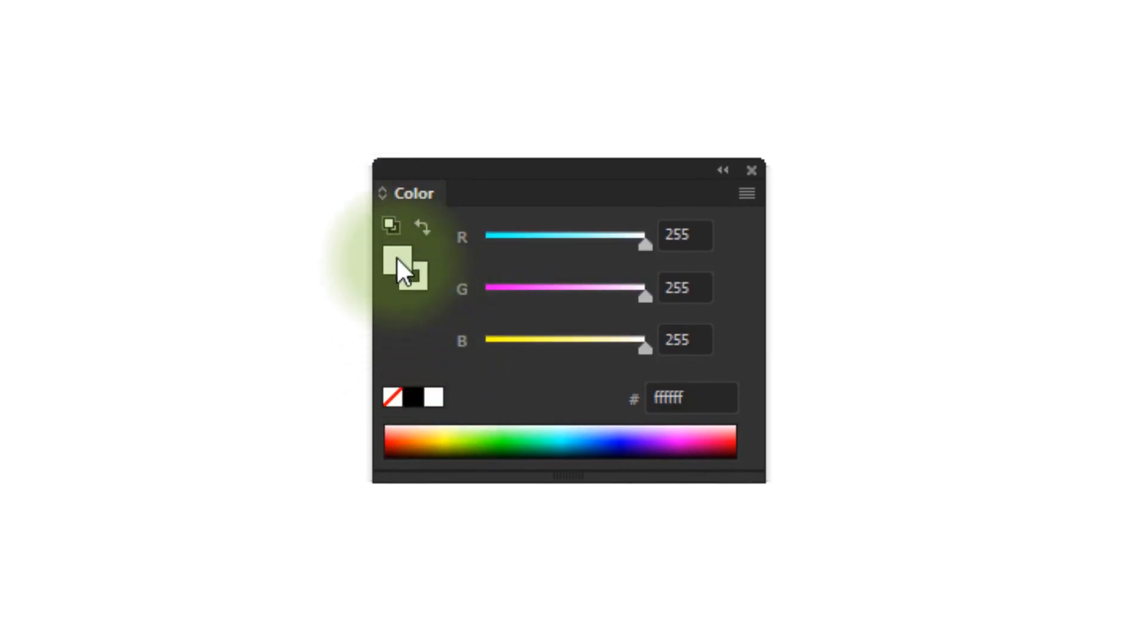
click(680, 398)
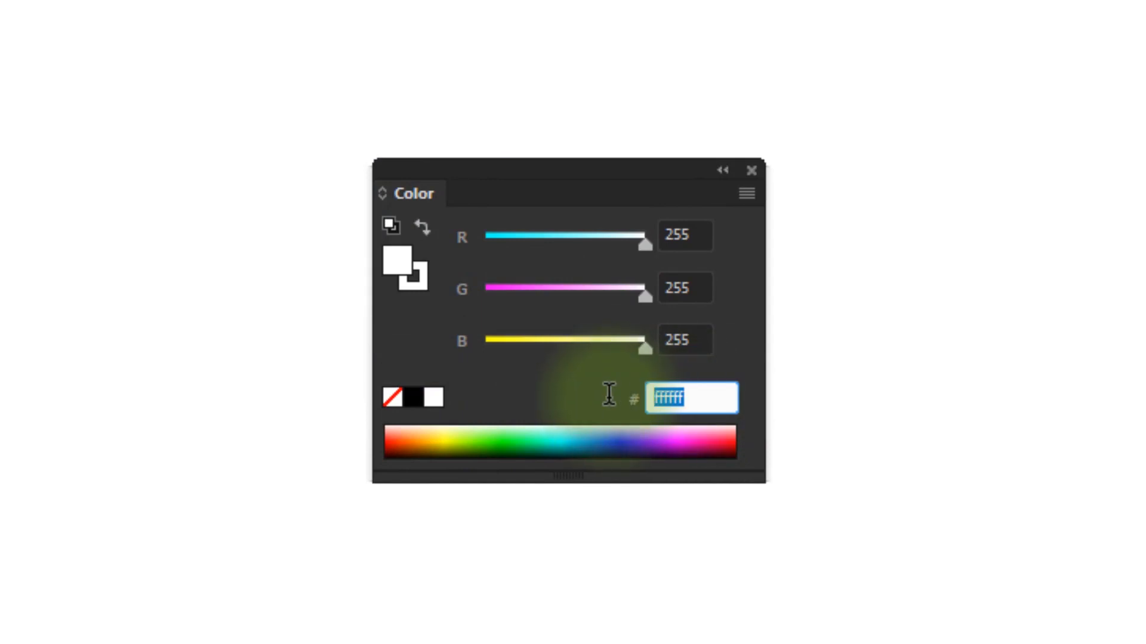
text(007cdf)
key(Return)
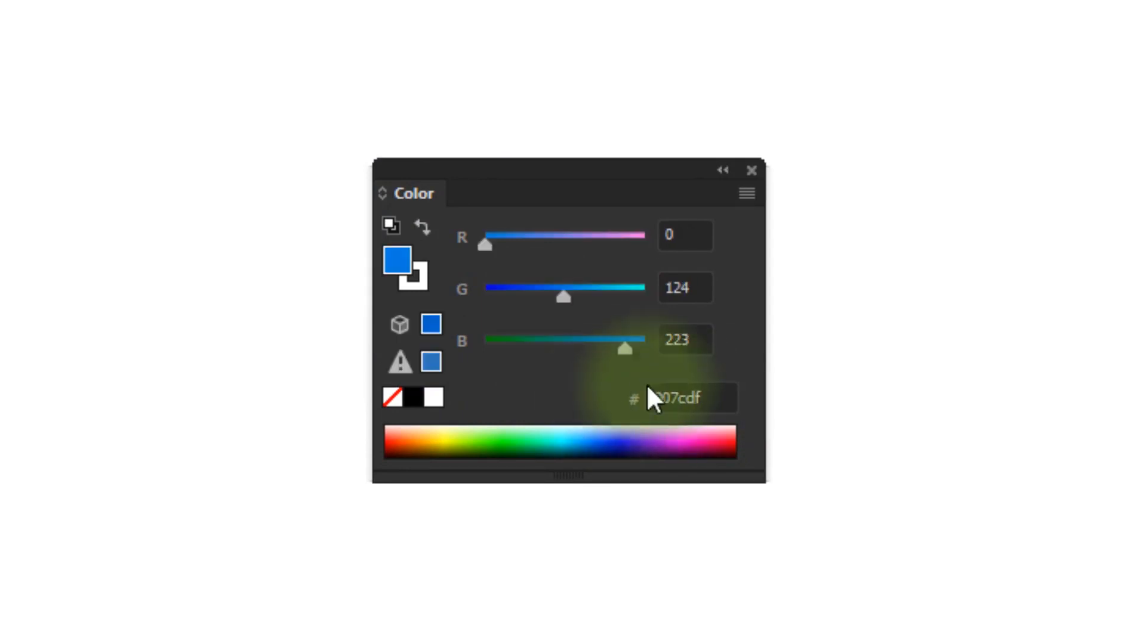
click(752, 170)
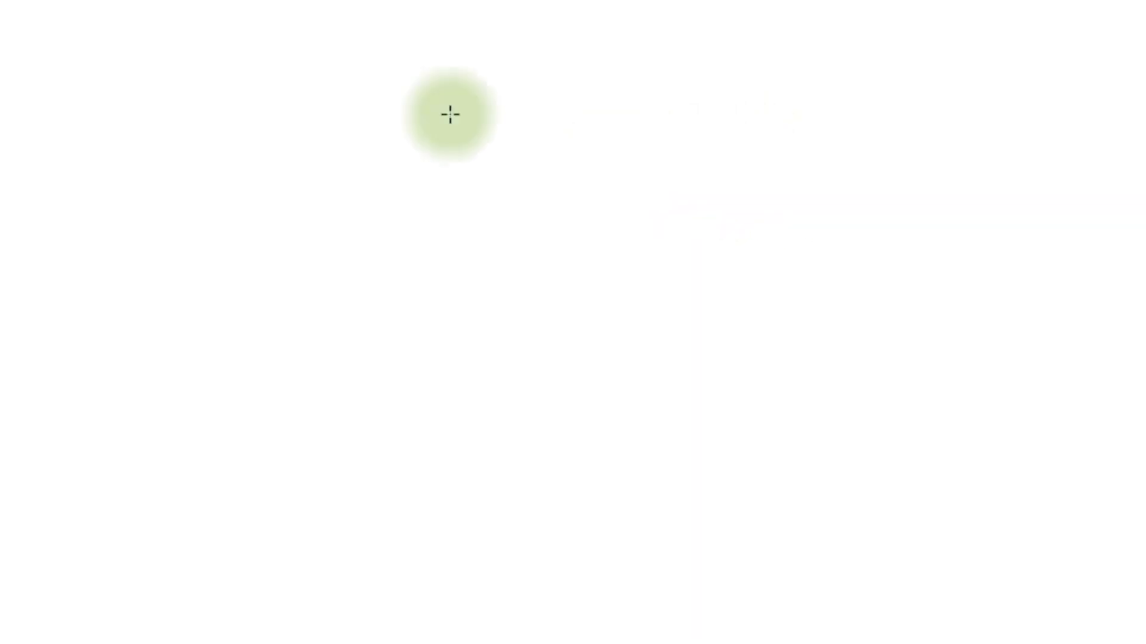
- Show the Trazo panel to check the stroke weight, remove Transparencia from its group, and close the panel
click(267, 9)
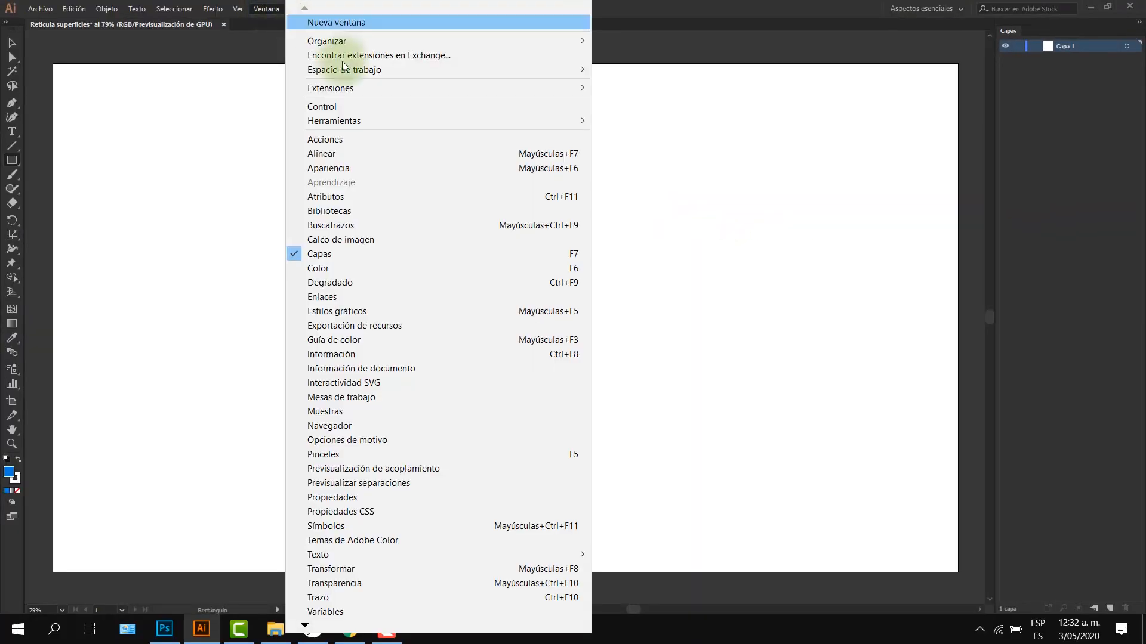
key(ctrl+F10)
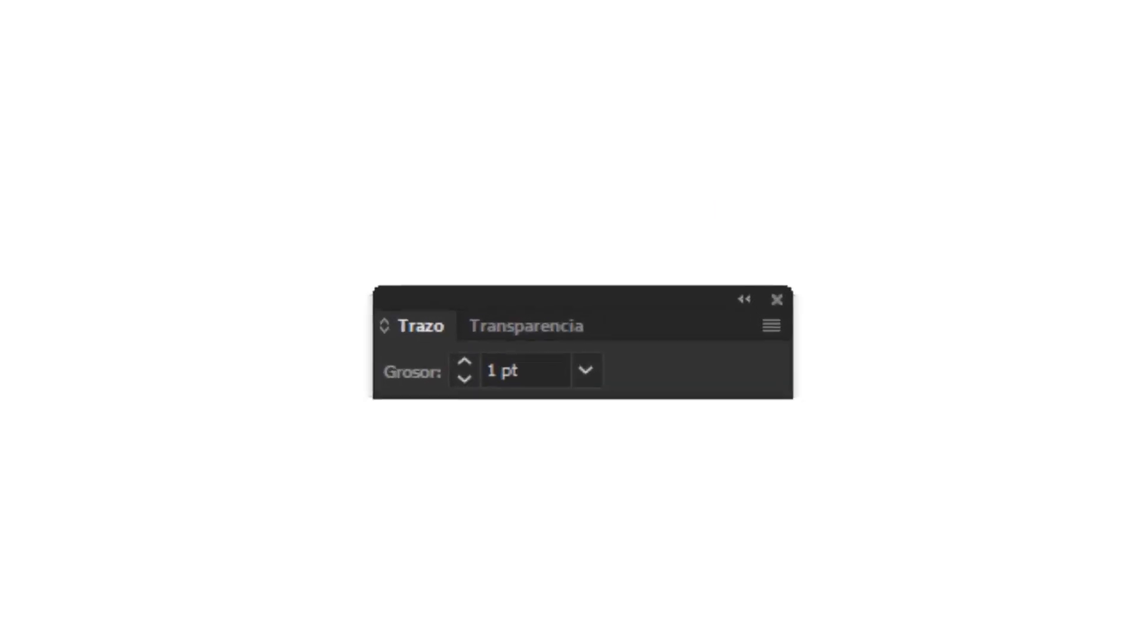
click(388, 375)
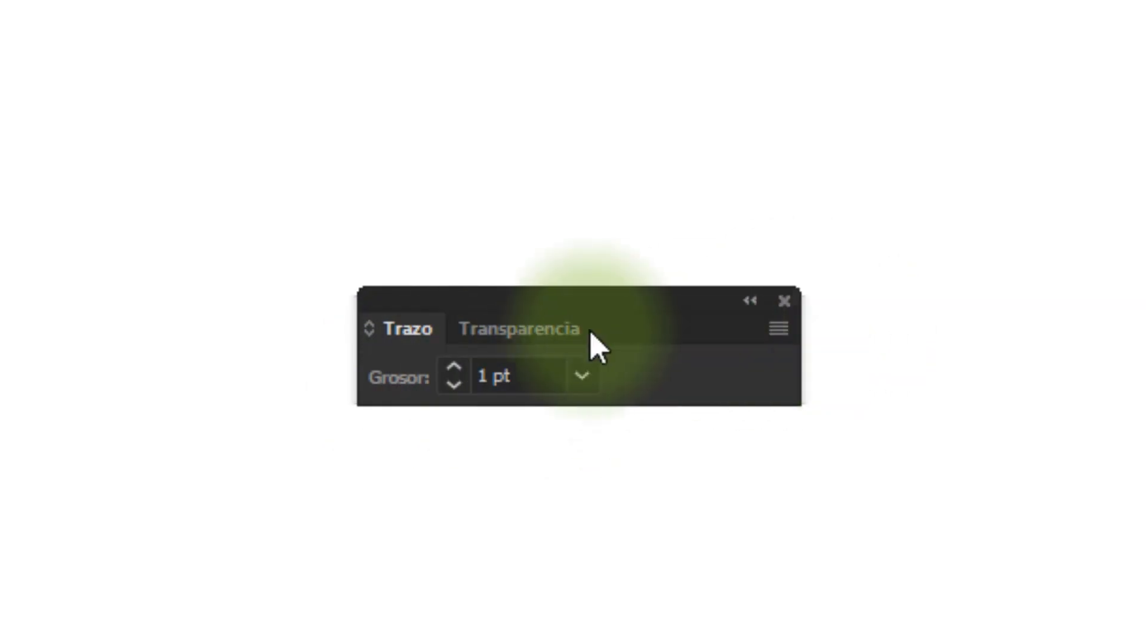
right_click(550, 326)
key(Escape)
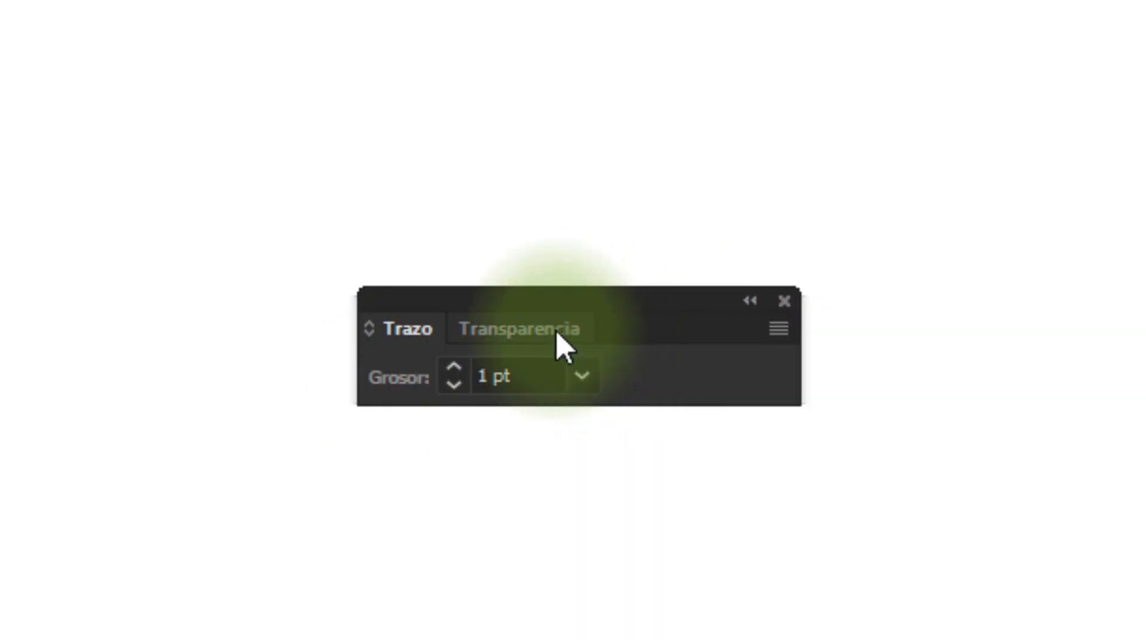
right_click(556, 332)
click(601, 357)
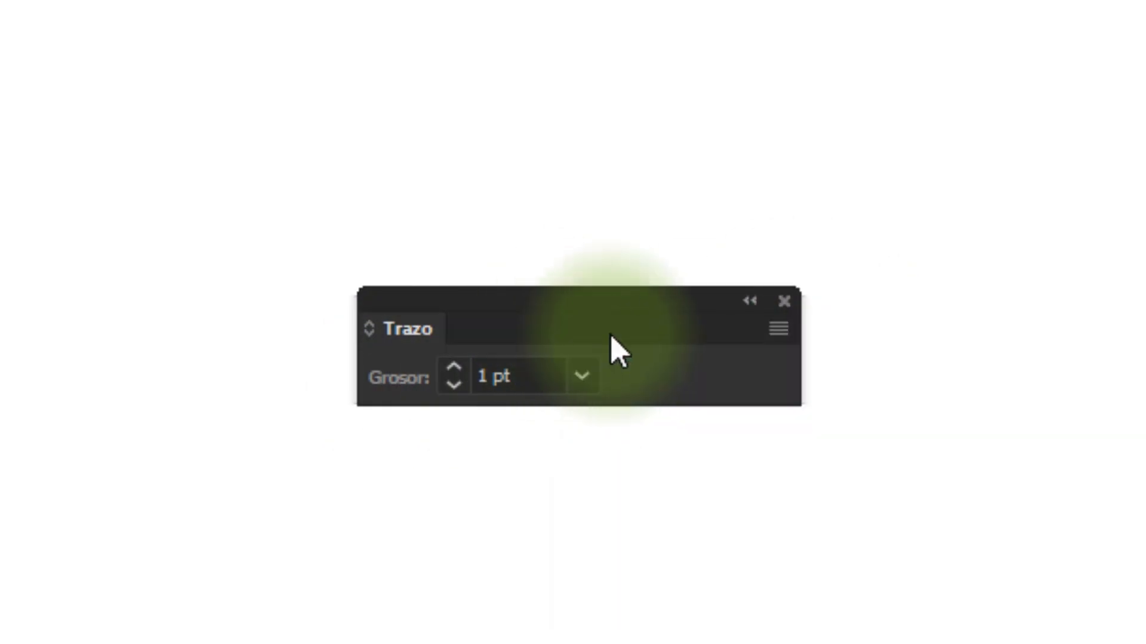
click(784, 301)
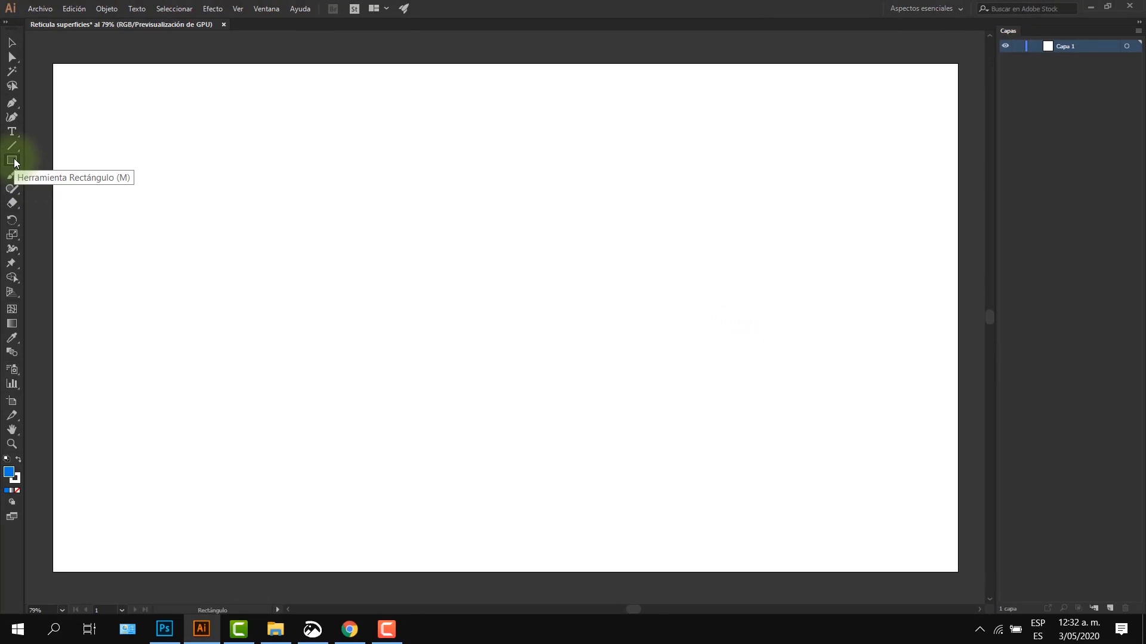
- Create a rectangle 1920 px wide and 1080 px high with the Rectangle tool
click(294, 203)
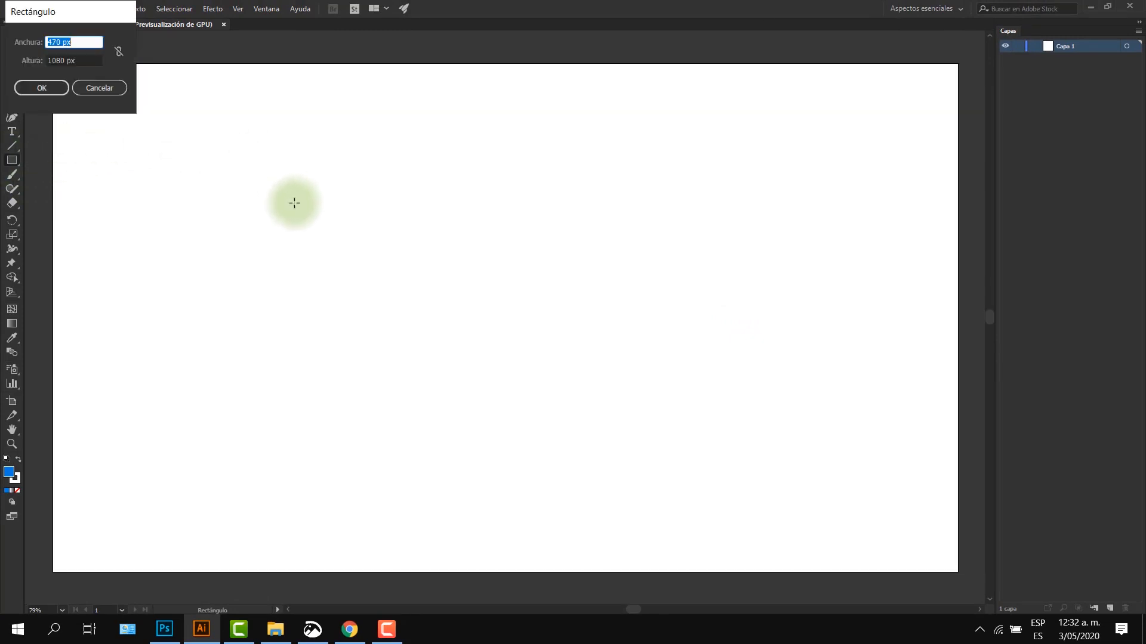
drag(69, 10, 464, 215)
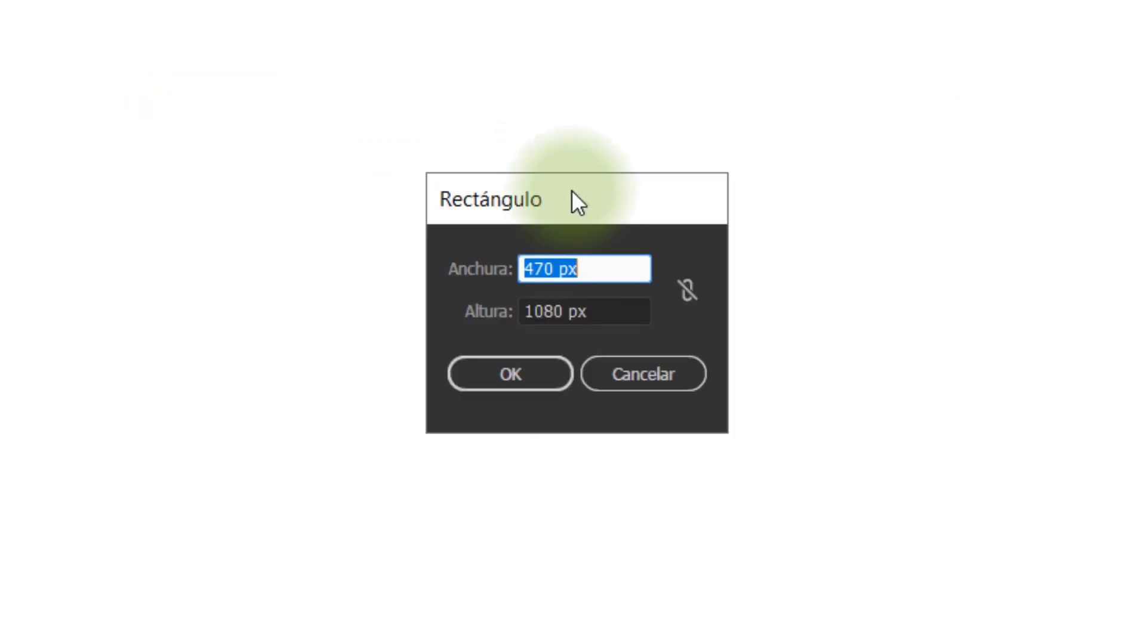
drag(604, 269, 441, 269)
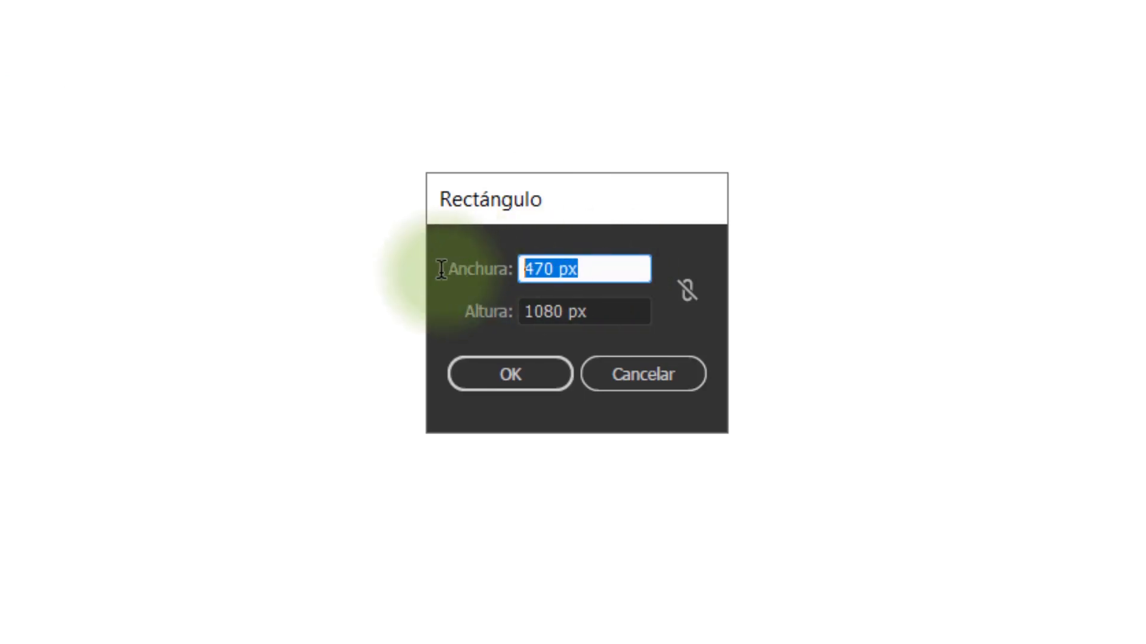
text(1920)
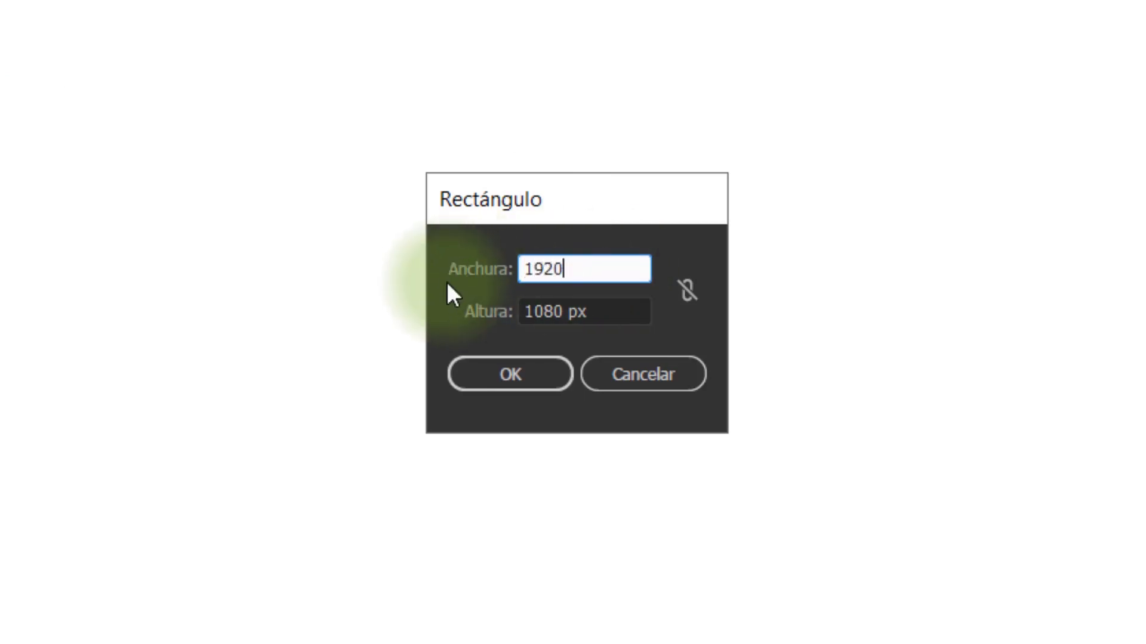
drag(595, 313, 490, 309)
text(1080)
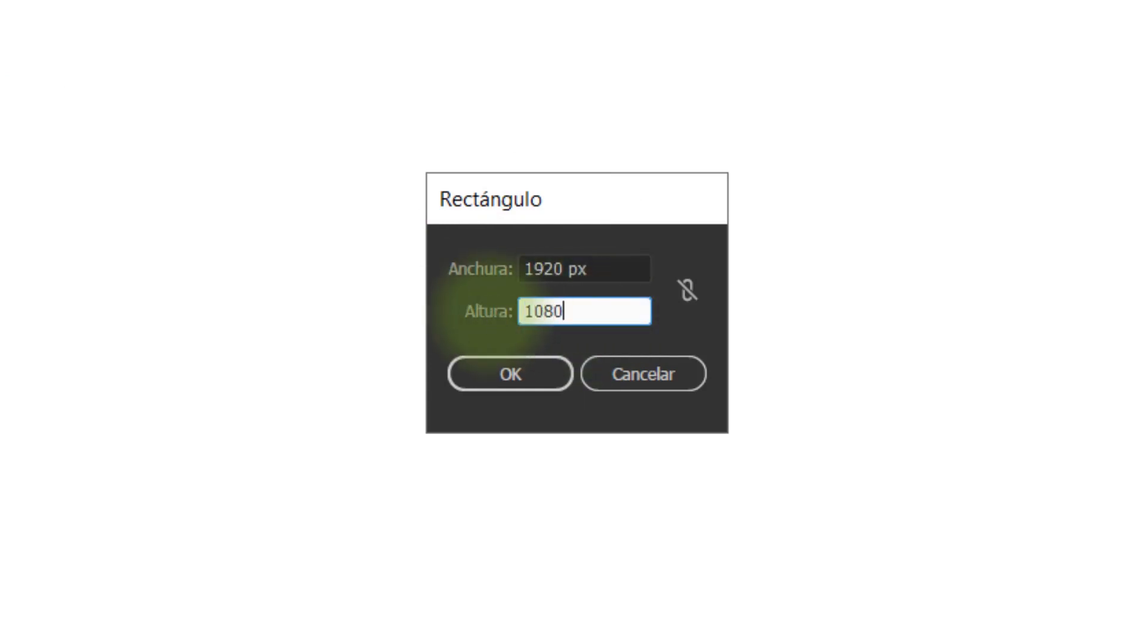
click(506, 375)
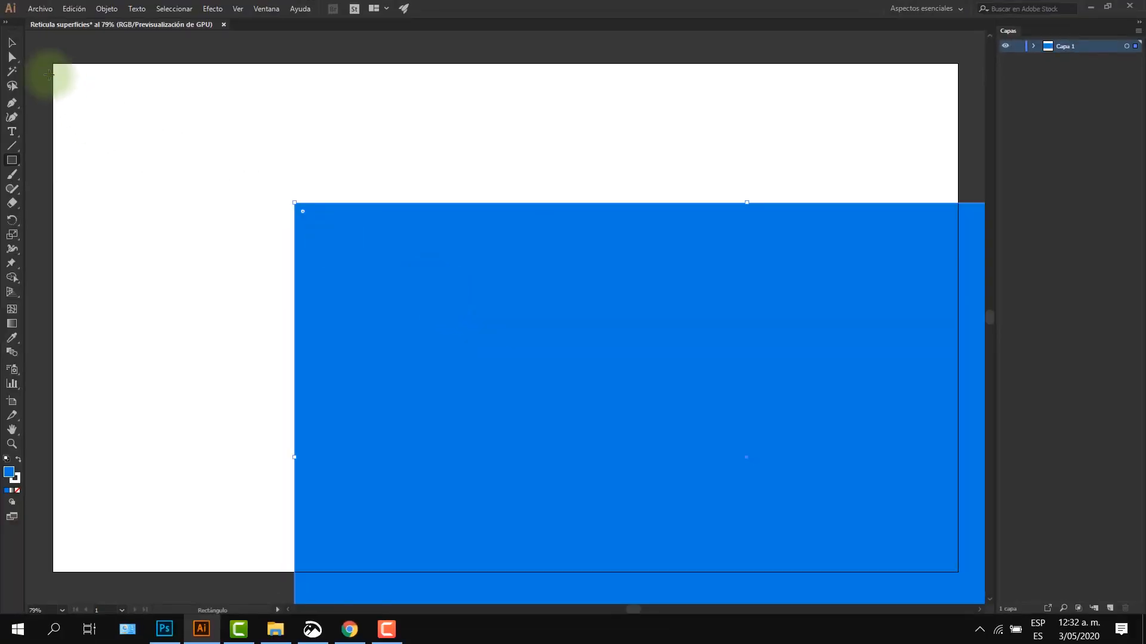
- Switch to the Selection tool and show the Propiedades panel as a floating panel over the artboard
click(13, 46)
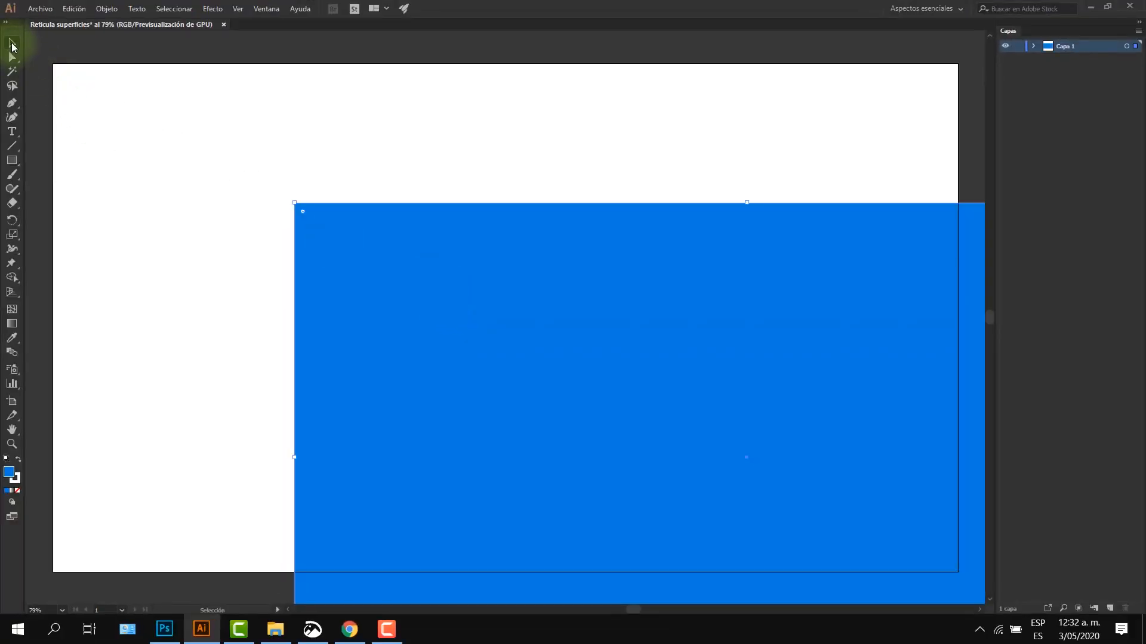
click(262, 10)
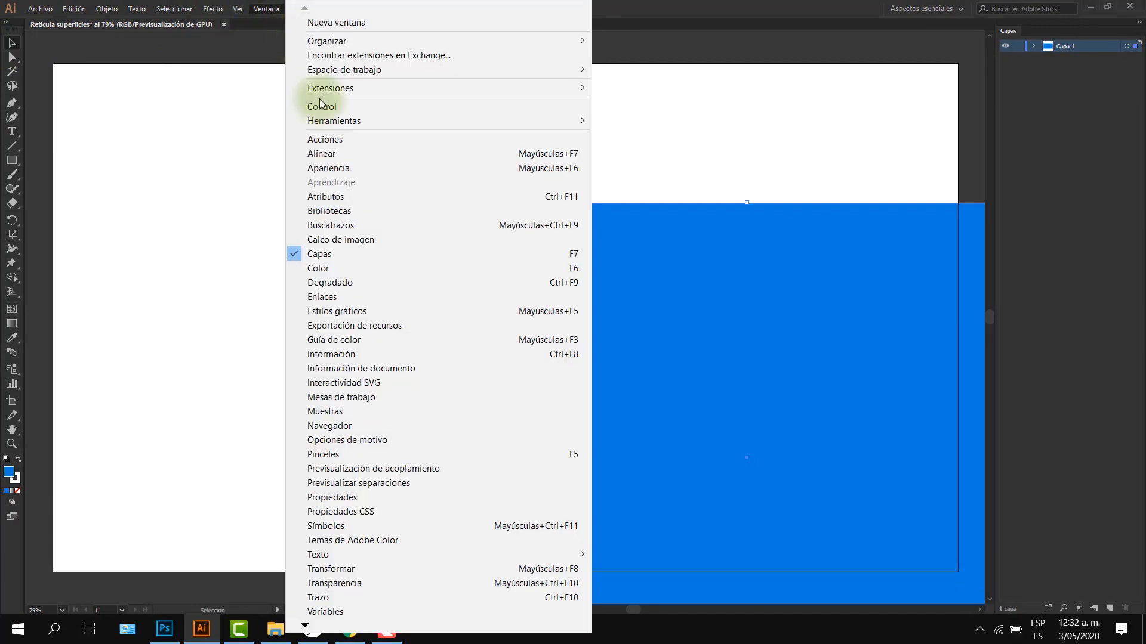
click(325, 500)
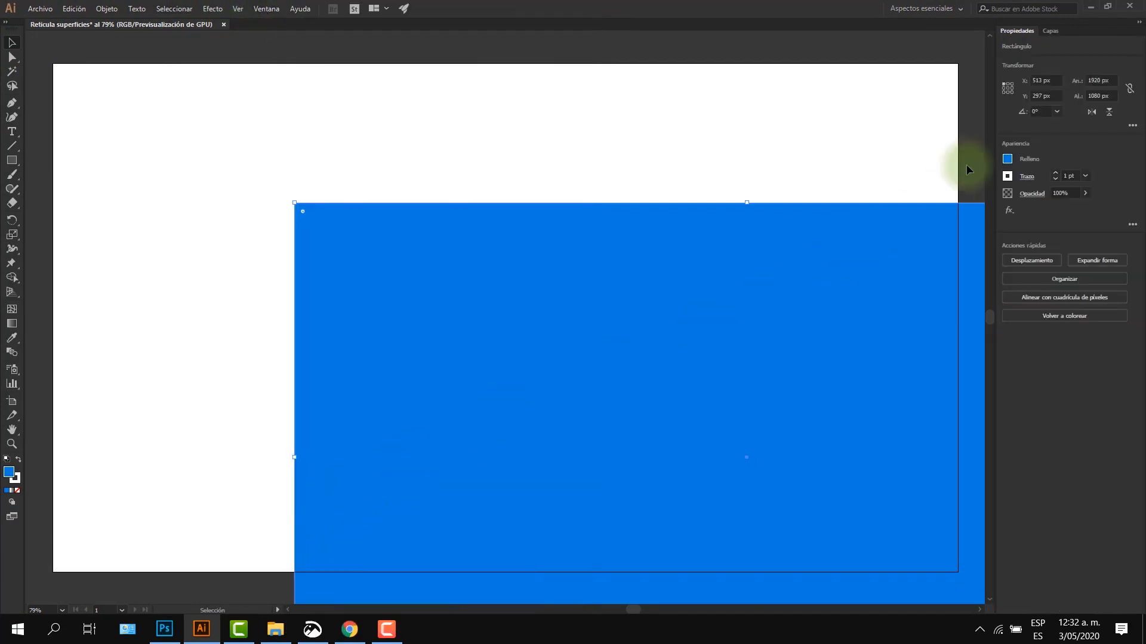
drag(1017, 31, 481, 147)
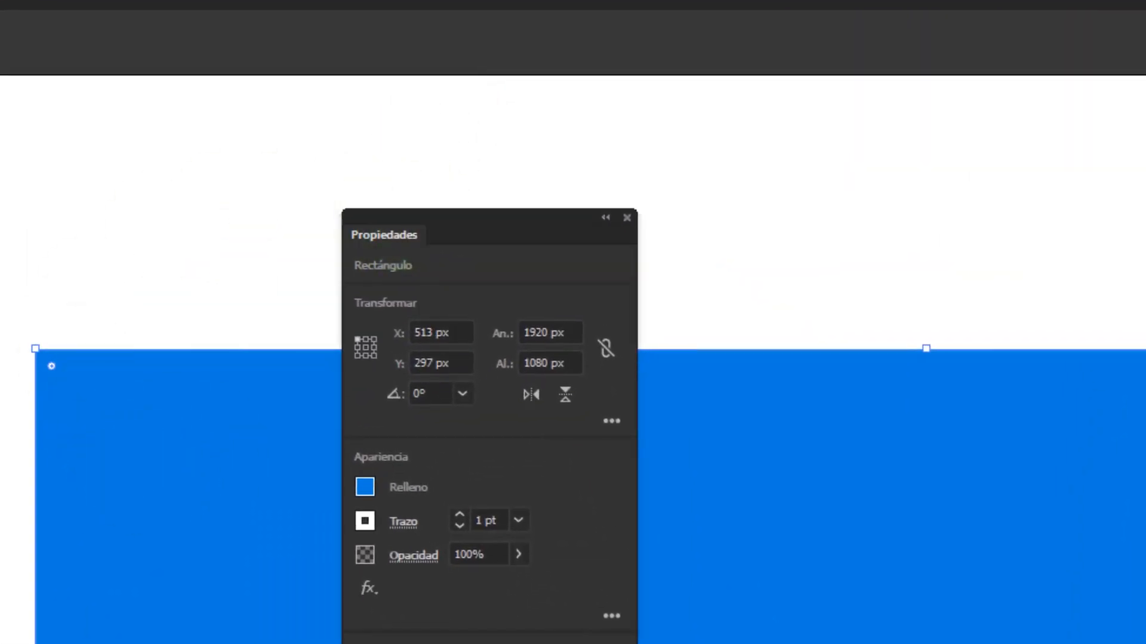
- Set the rectangle's reference point to its upper-left corner and its position to X 0 px, Y 0 px
click(366, 347)
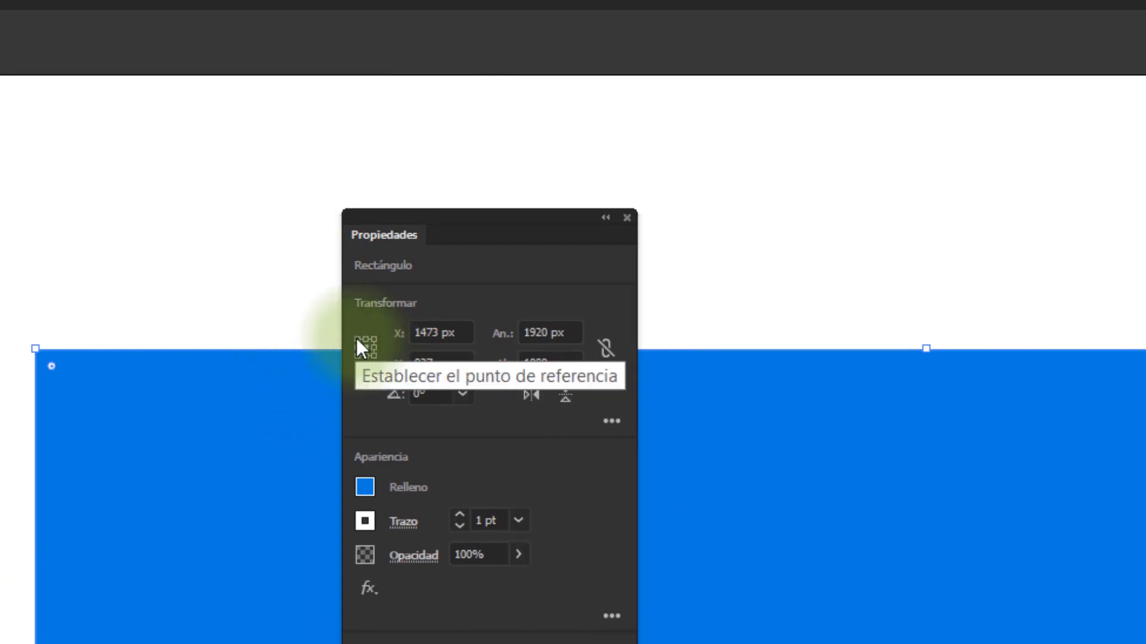
click(357, 338)
click(461, 335)
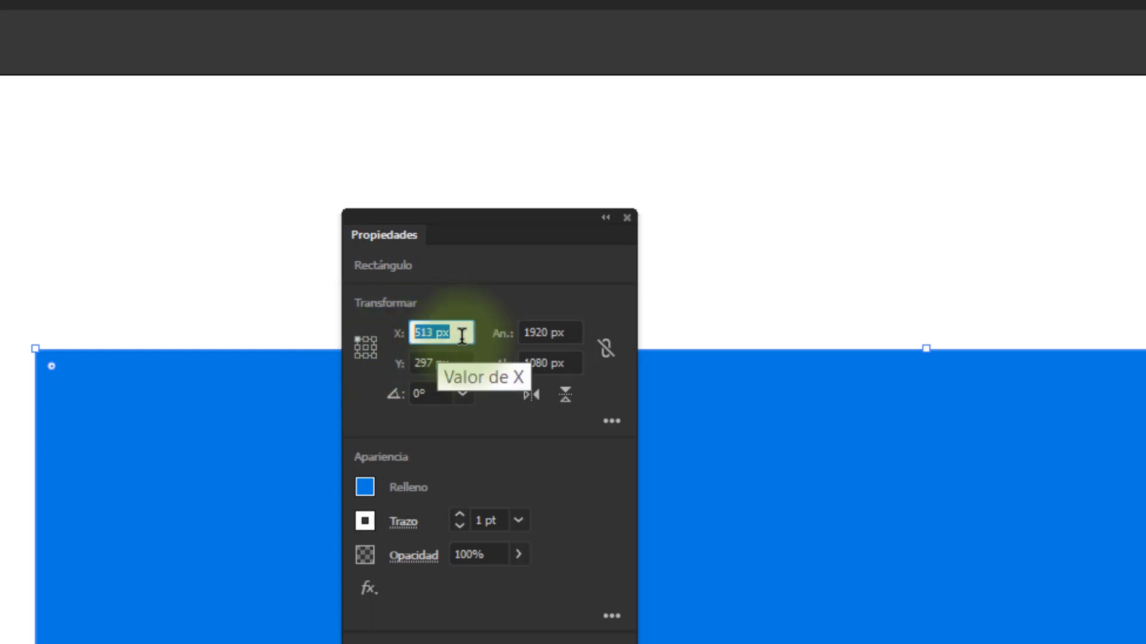
text(0)
click(461, 364)
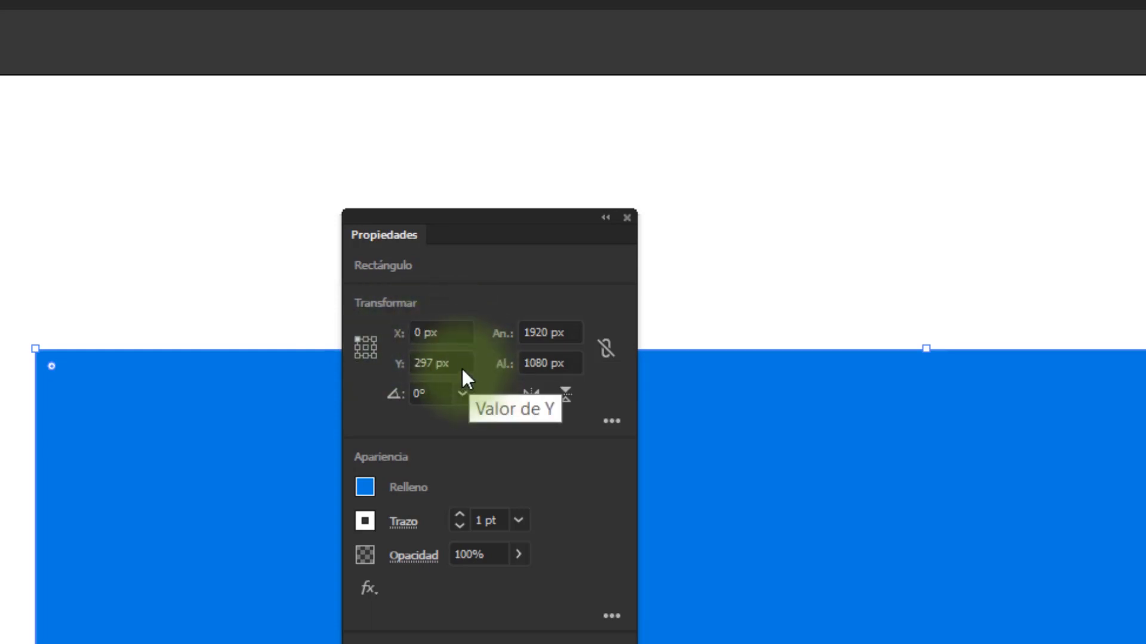
text(0)
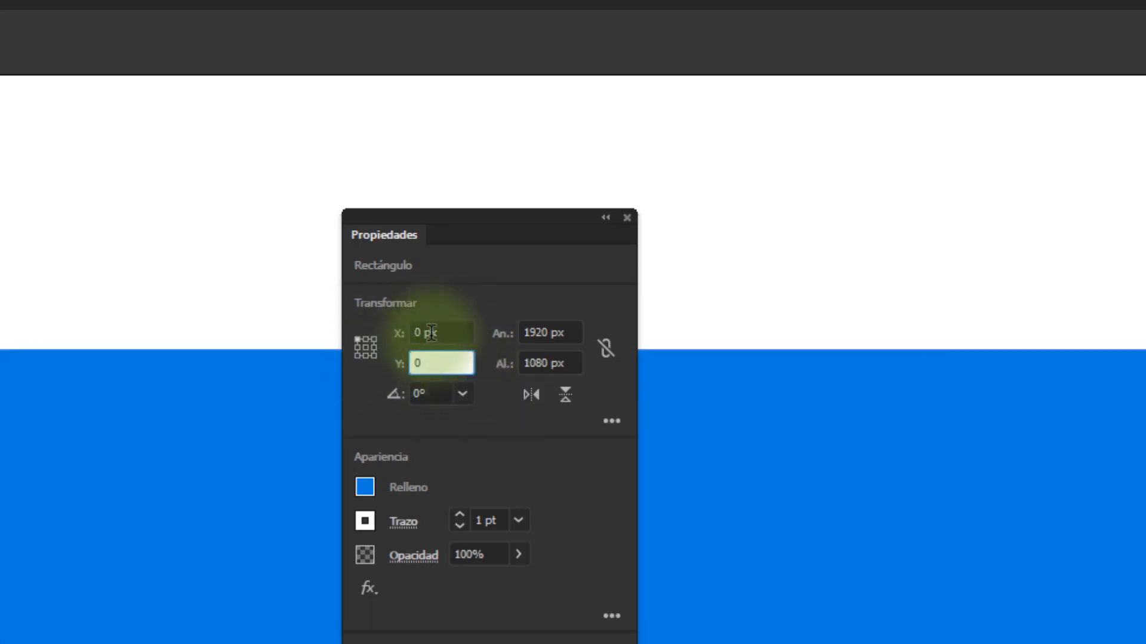
click(451, 329)
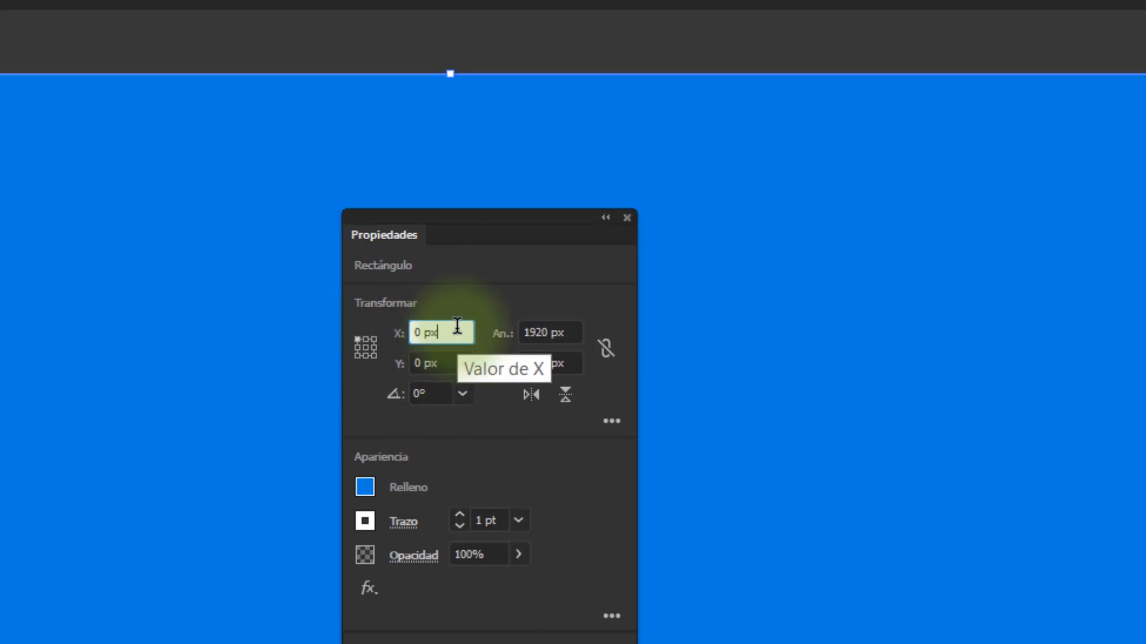
- Close the floating Propiedades panel and open the Filas y columnas settings for the blue rectangle with Previsualizar on
click(627, 217)
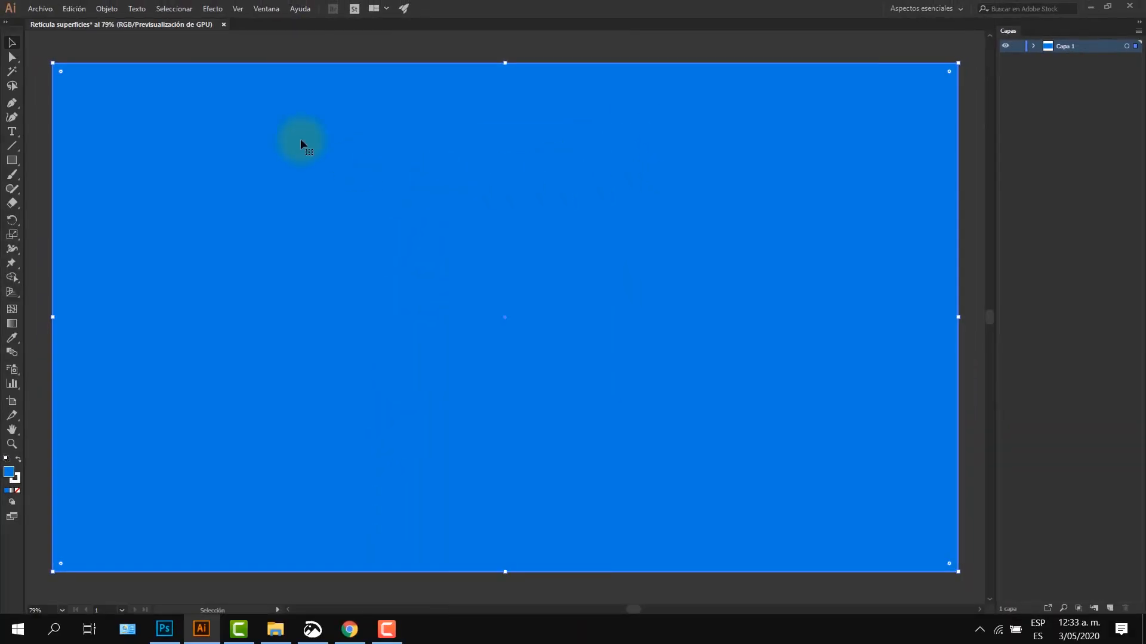
click(107, 9)
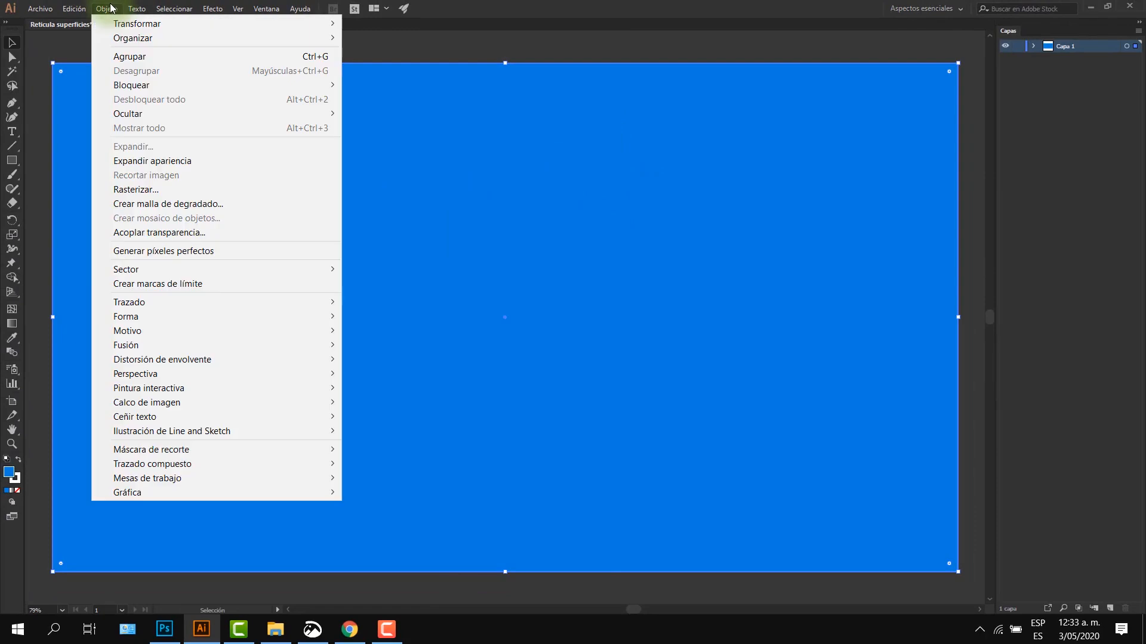
mouse_move(153, 302)
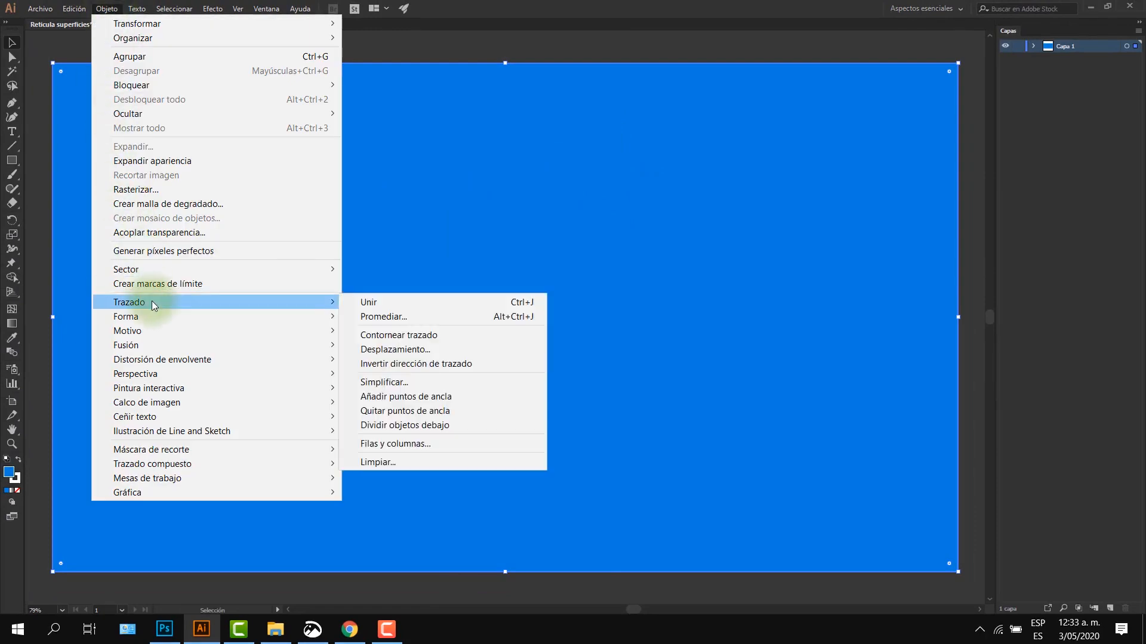
click(416, 442)
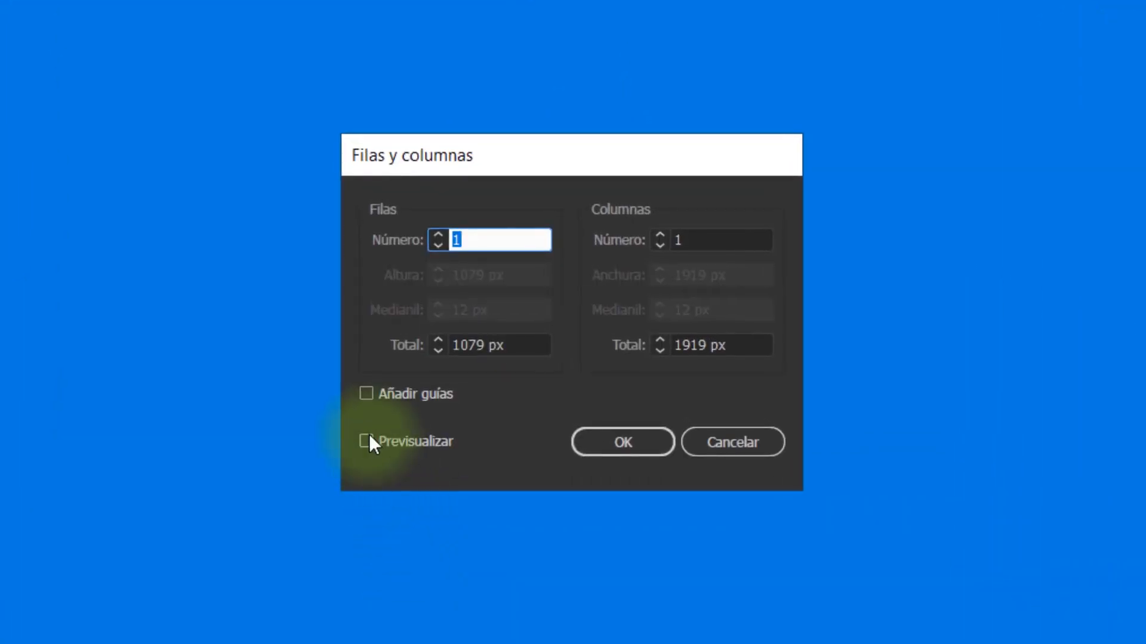
click(375, 417)
- Set the number of rows (Filas) to 20
click(438, 235)
key(Up)
key(Up)
key(Up)
key(Up)
key(Up)
key(Up)
key(Up)
key(Up)
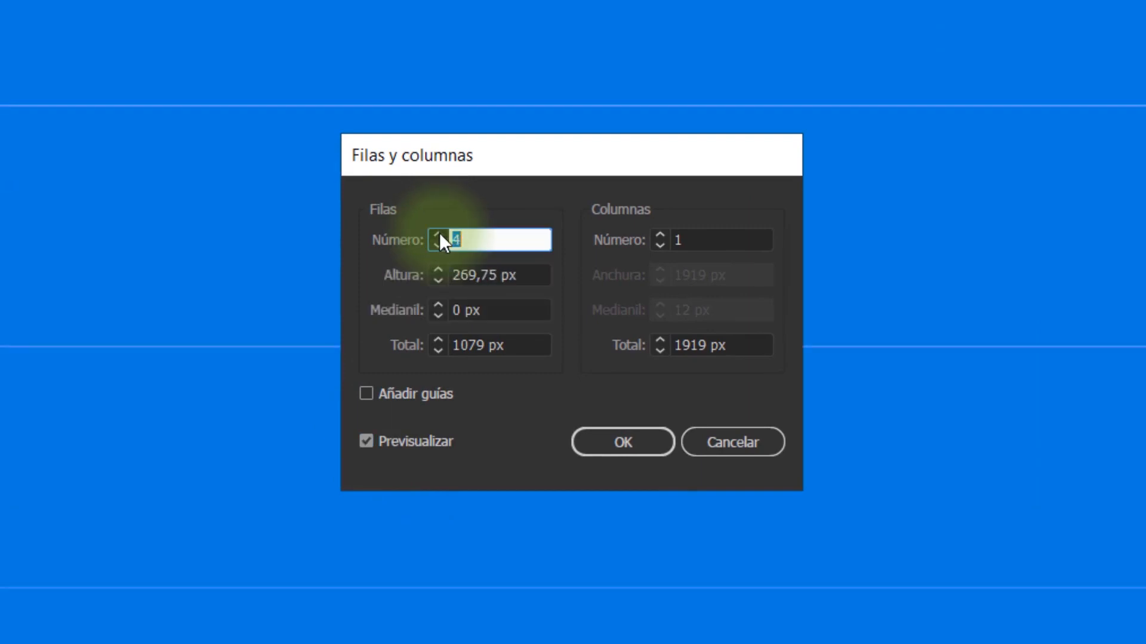
key(Up)
key(Up)
key(Up)
key(Up)
key(Up)
key(Up)
key(Up)
key(Up)
key(Up)
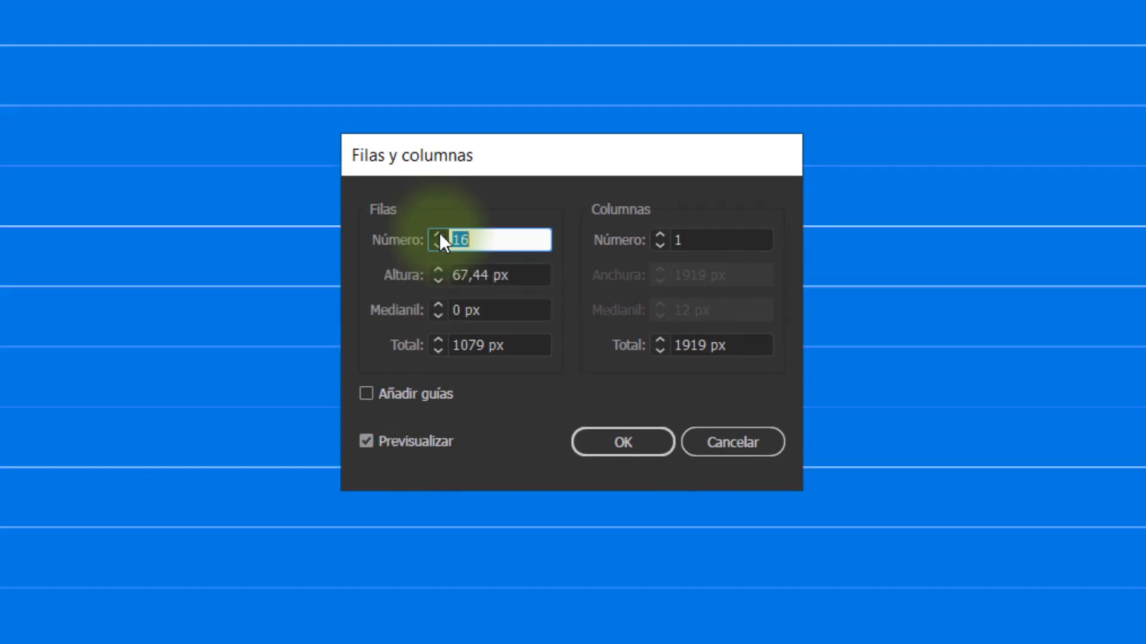
key(Up)
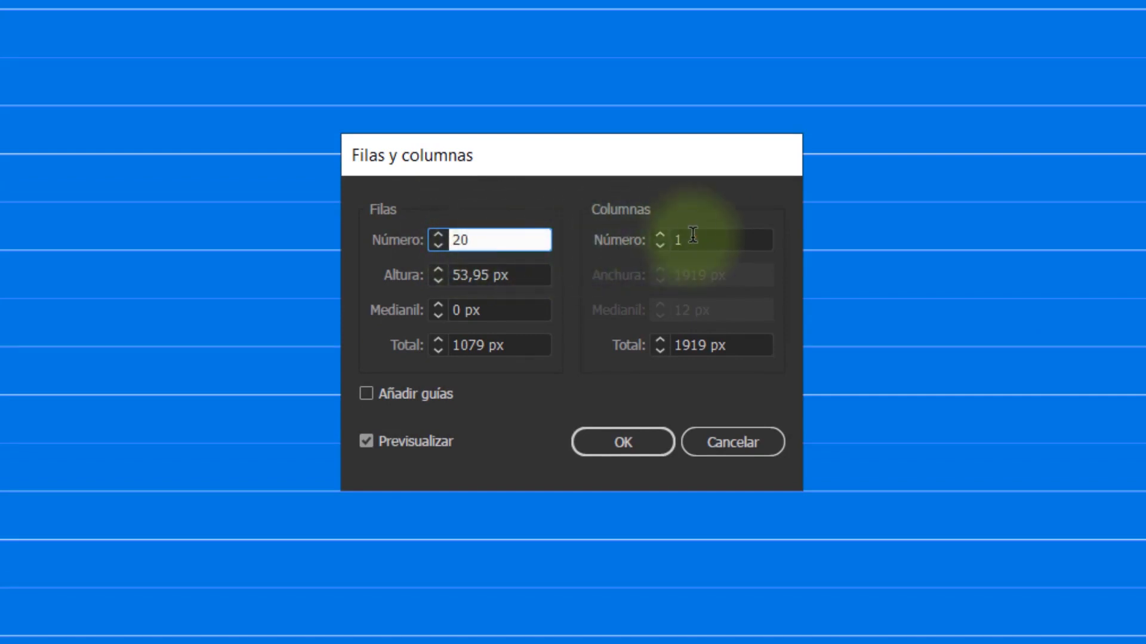
- Set the number of columns to 34 and apply the division to the rectangle
click(661, 239)
key(Up)
key(Up)
key(Up)
key(Up)
key(Up)
key(Up)
key(Up)
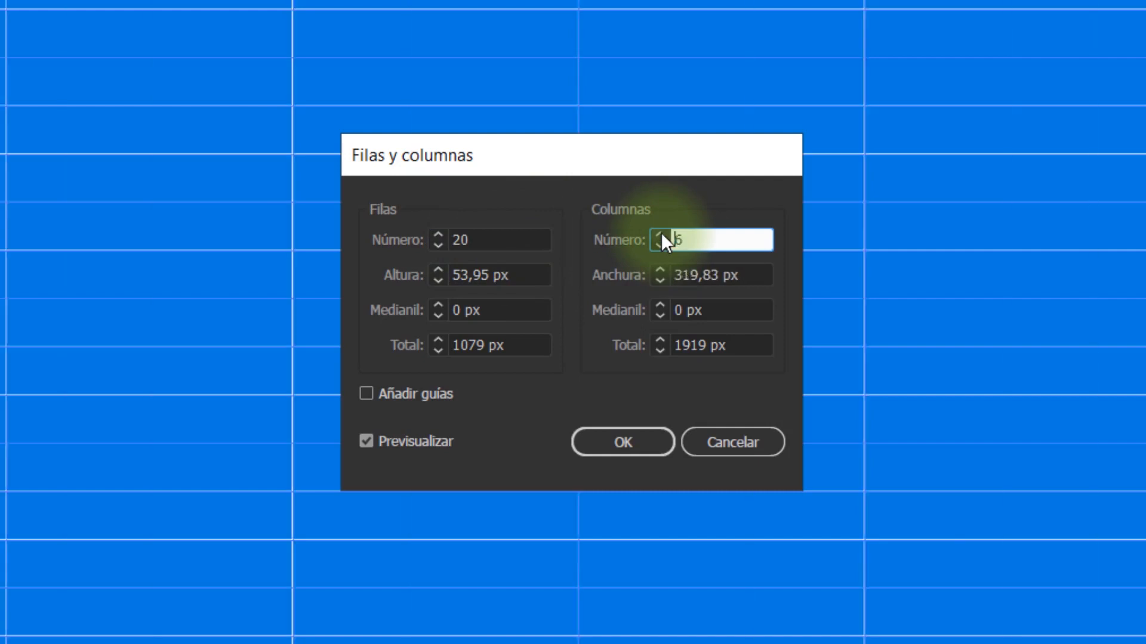
key(Up)
key(Up)
key(Up)
key(Up)
key(Up)
key(Up)
key(Up)
key(Up)
key(Up)
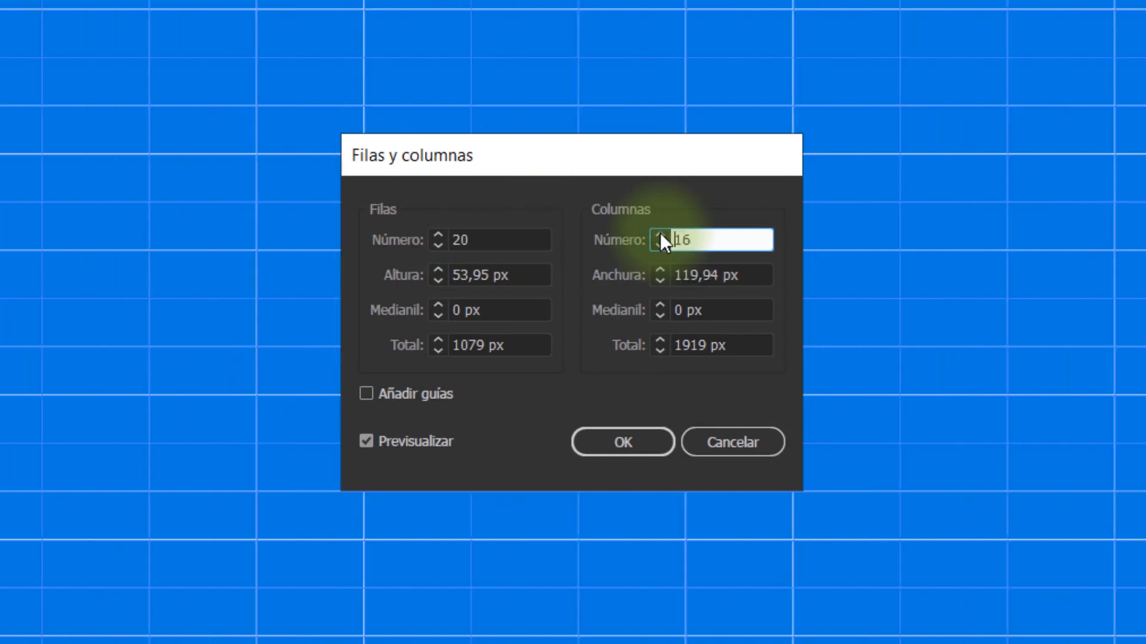
key(Up)
key(Up)
key(Up)
key(Up)
key(Up)
key(Up)
key(Up)
key(Up)
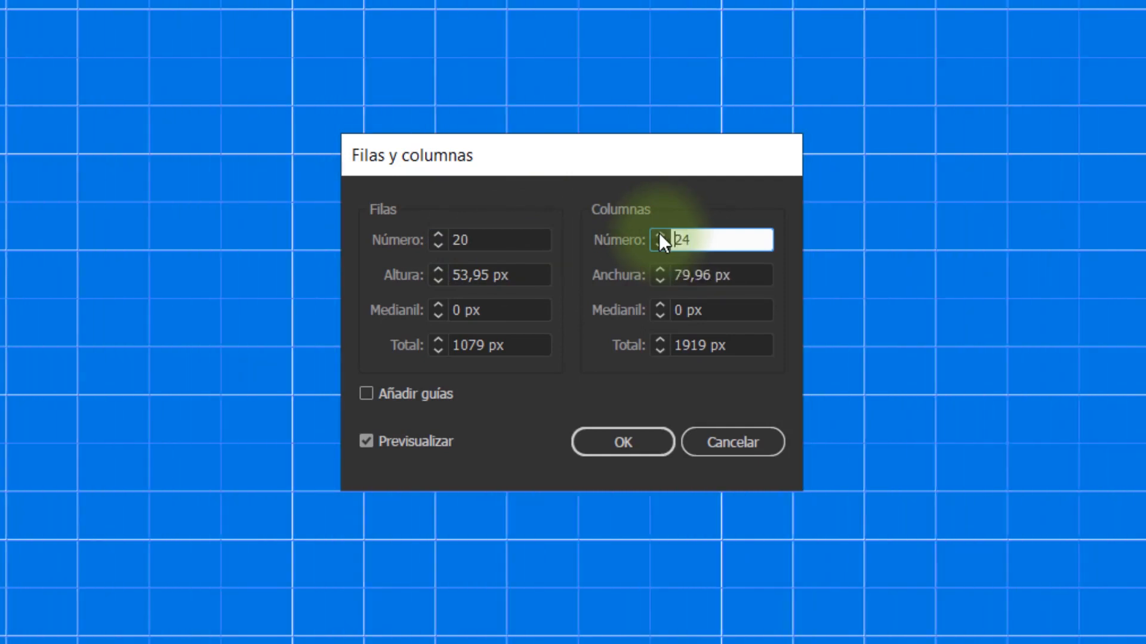
key(Up)
key(Up)
key(Up)
key(Up)
key(Up)
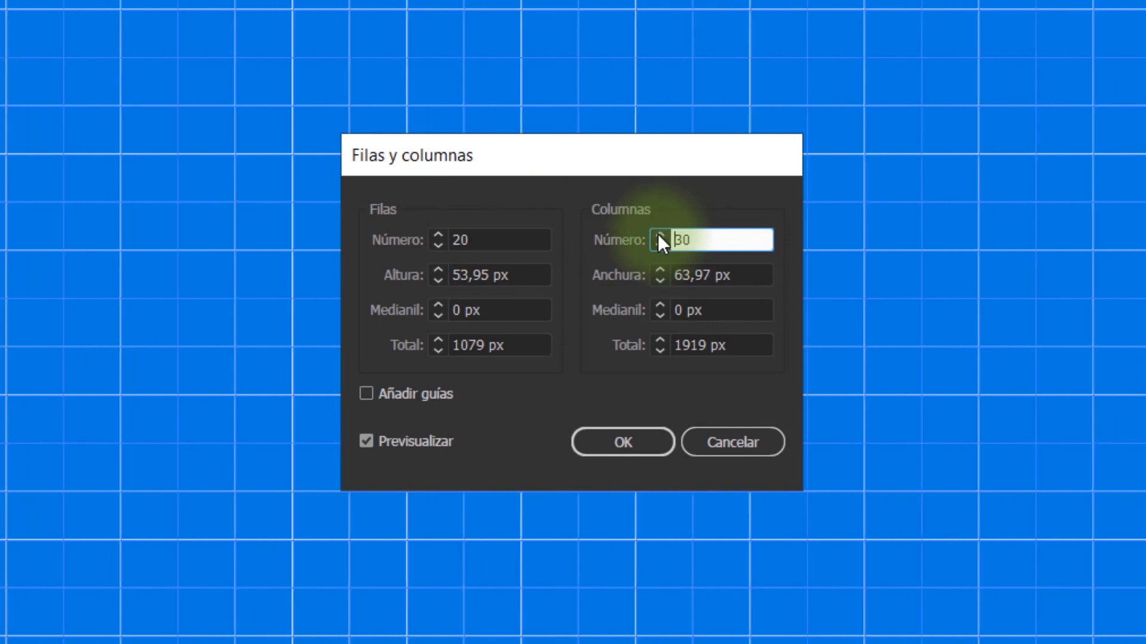
key(Up)
key(Up)
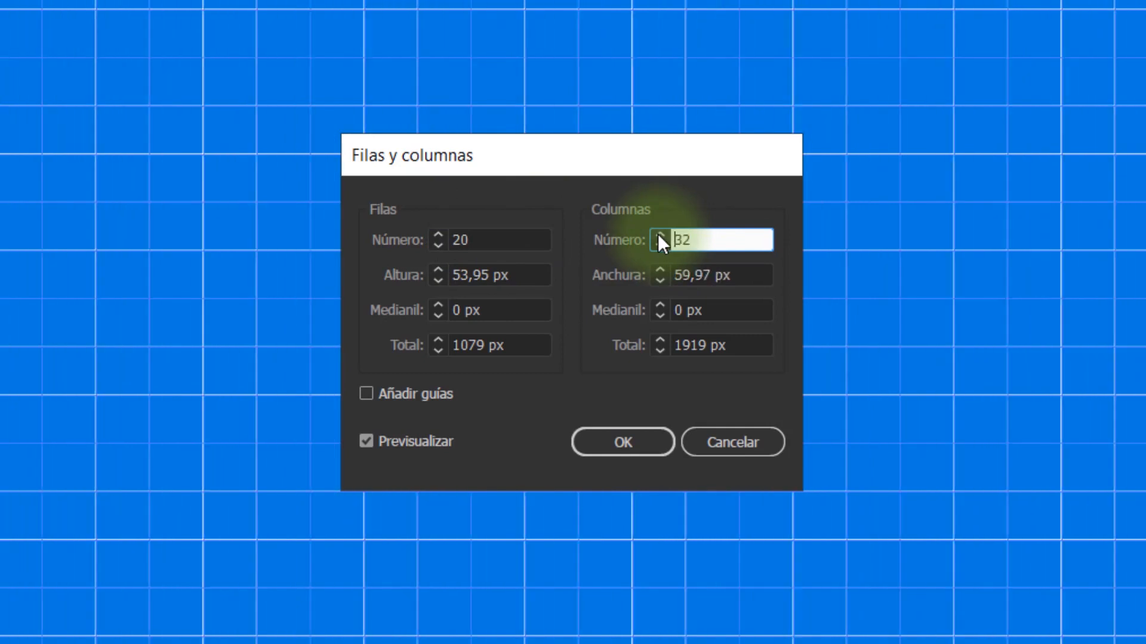
key(Up)
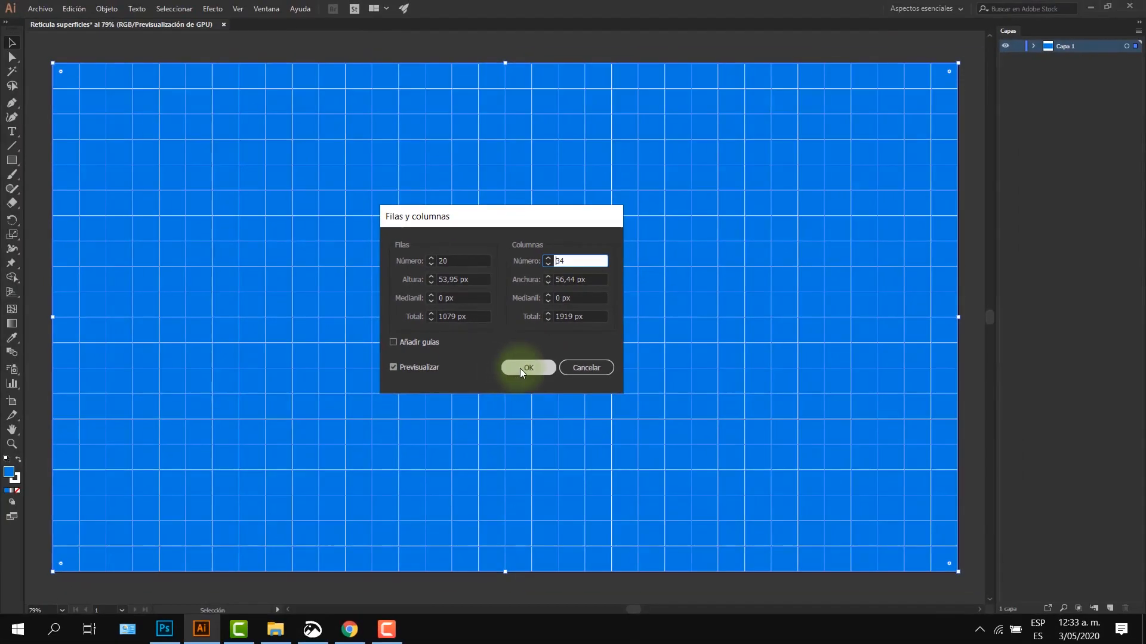
click(520, 368)
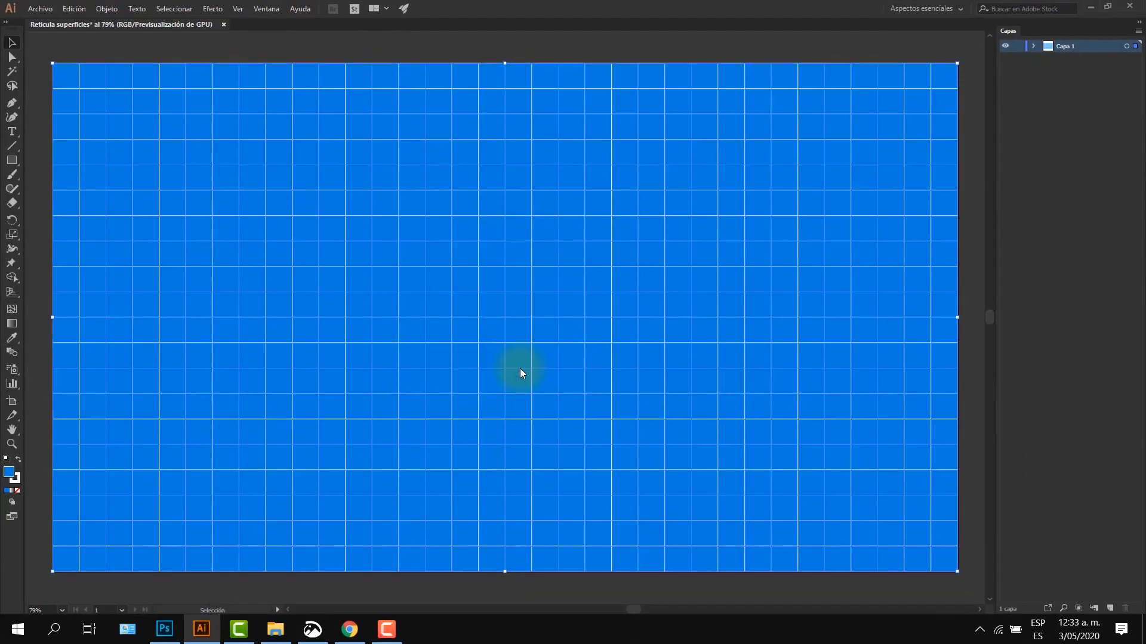
- Switch to Photoshop and paste the Illustrator grid into the surface document as an Objeto inteligente, leaving Agregar a mi biblioteca actual off
click(165, 631)
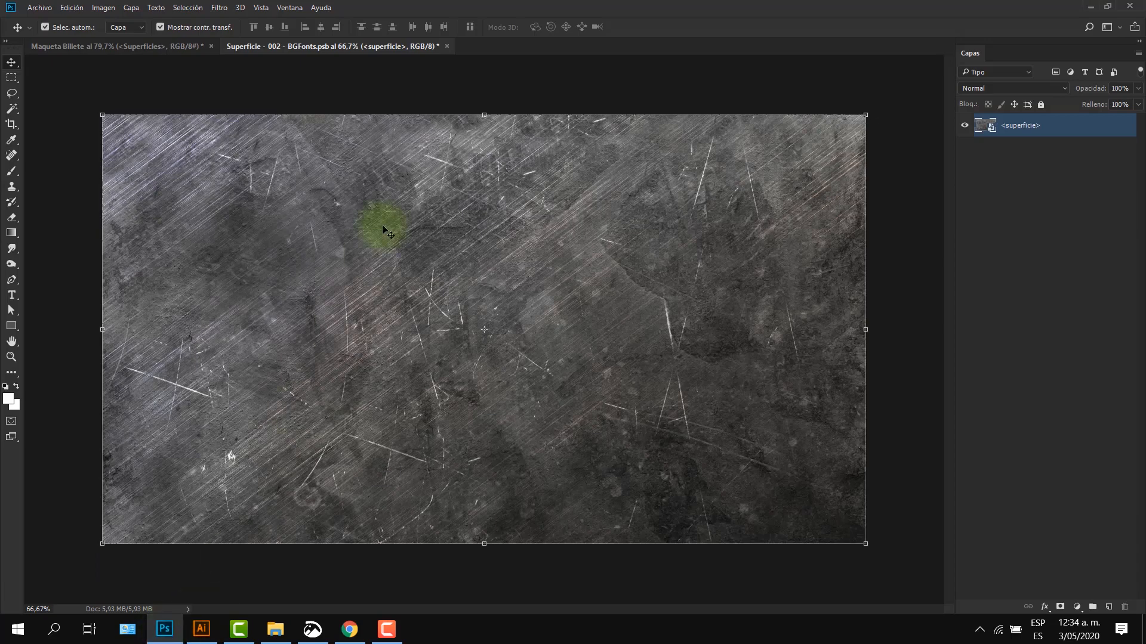
key(ctrl+v)
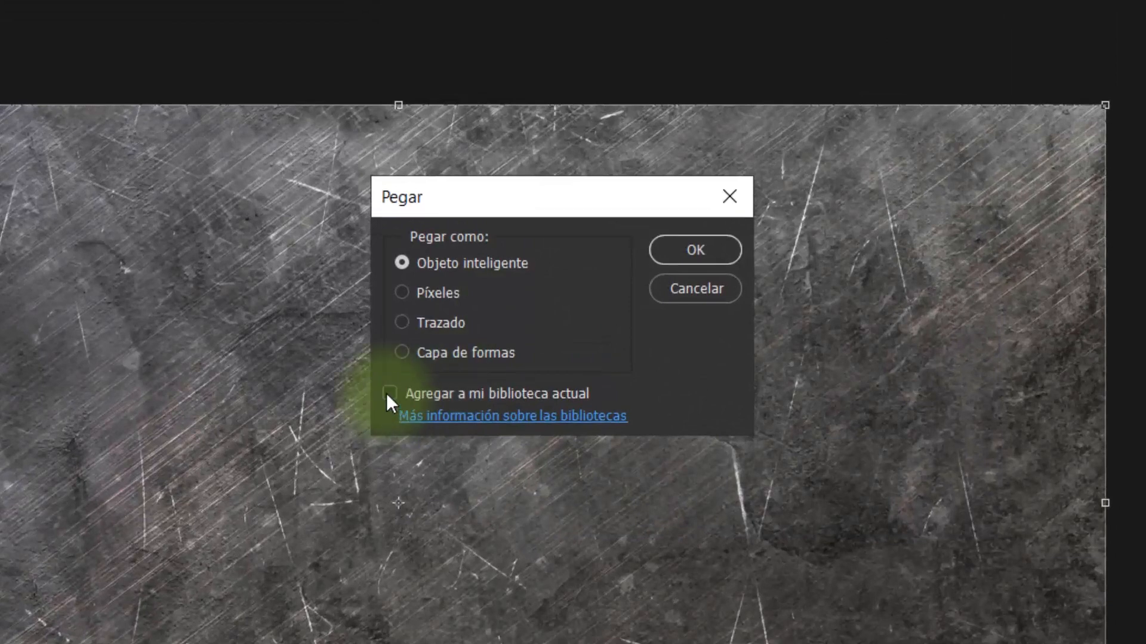
click(387, 393)
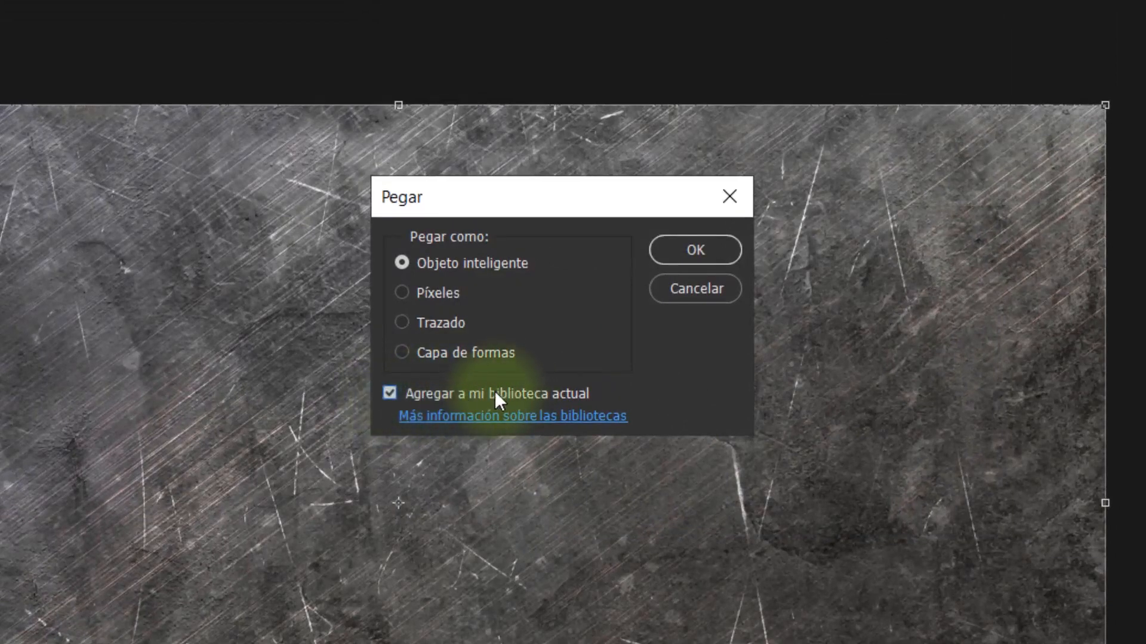
click(393, 392)
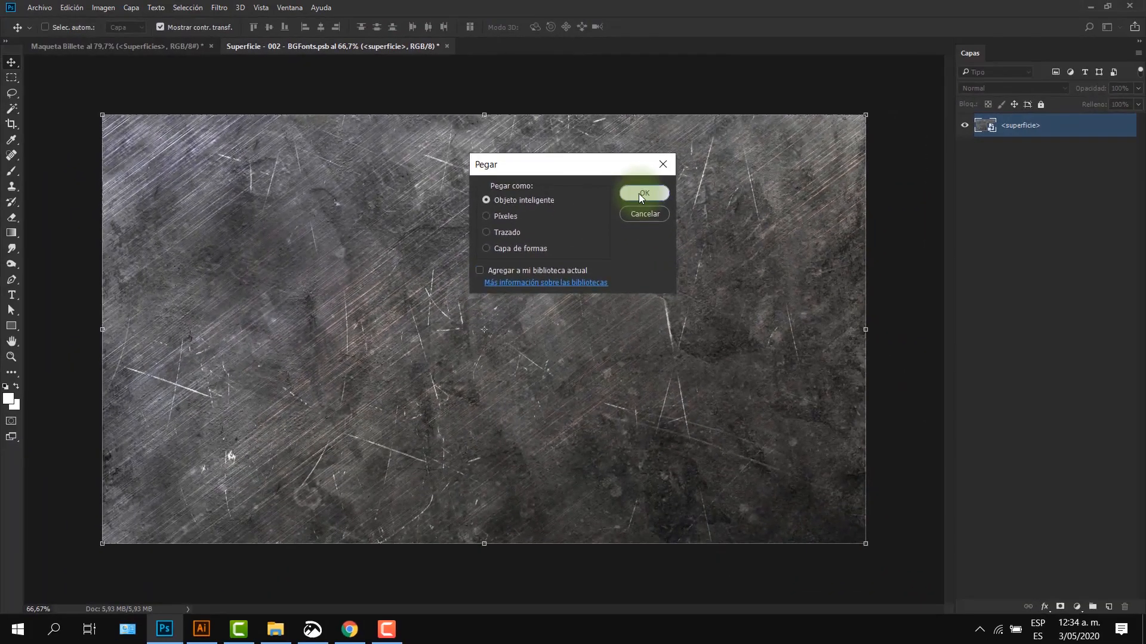
click(695, 249)
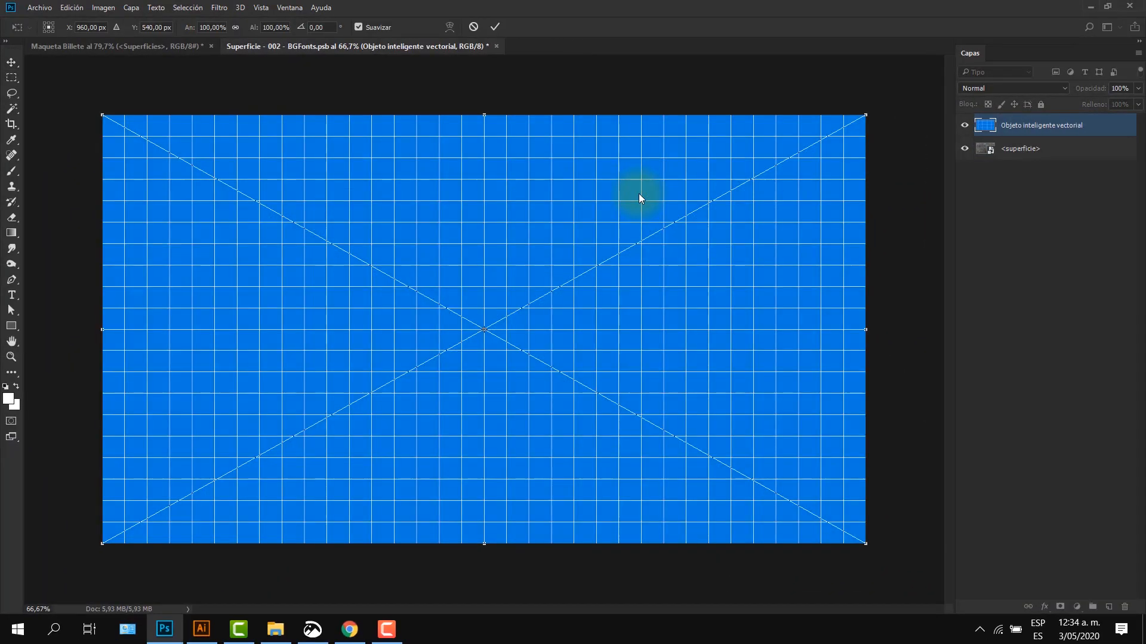
key(Return)
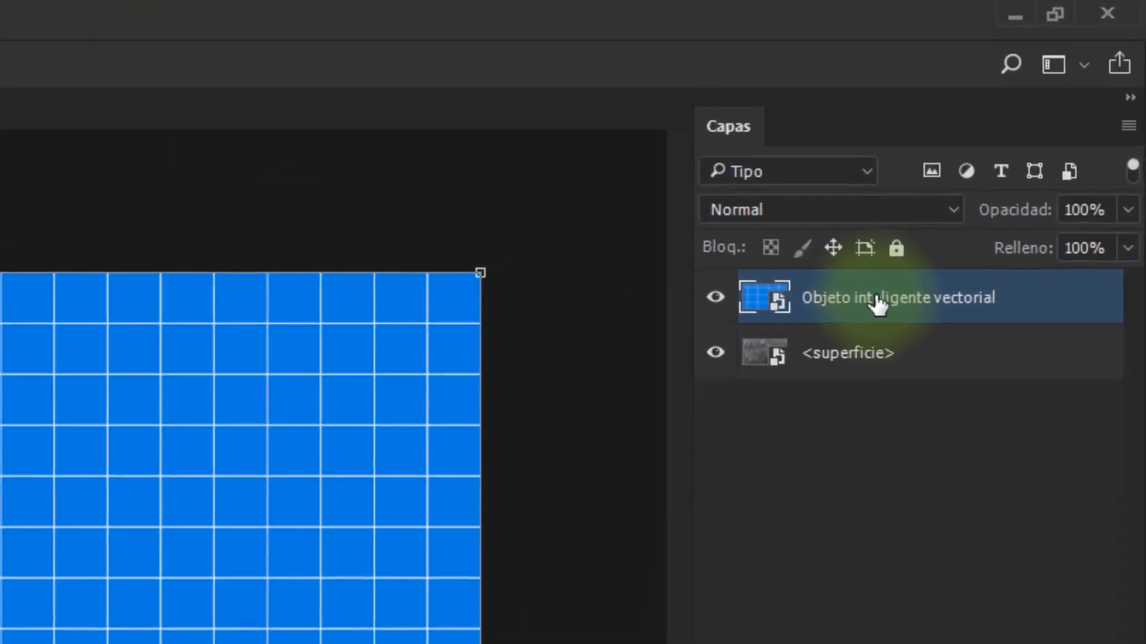
- Rename the pasted grid layer as <reticula bielletes>
double_click(1033, 127)
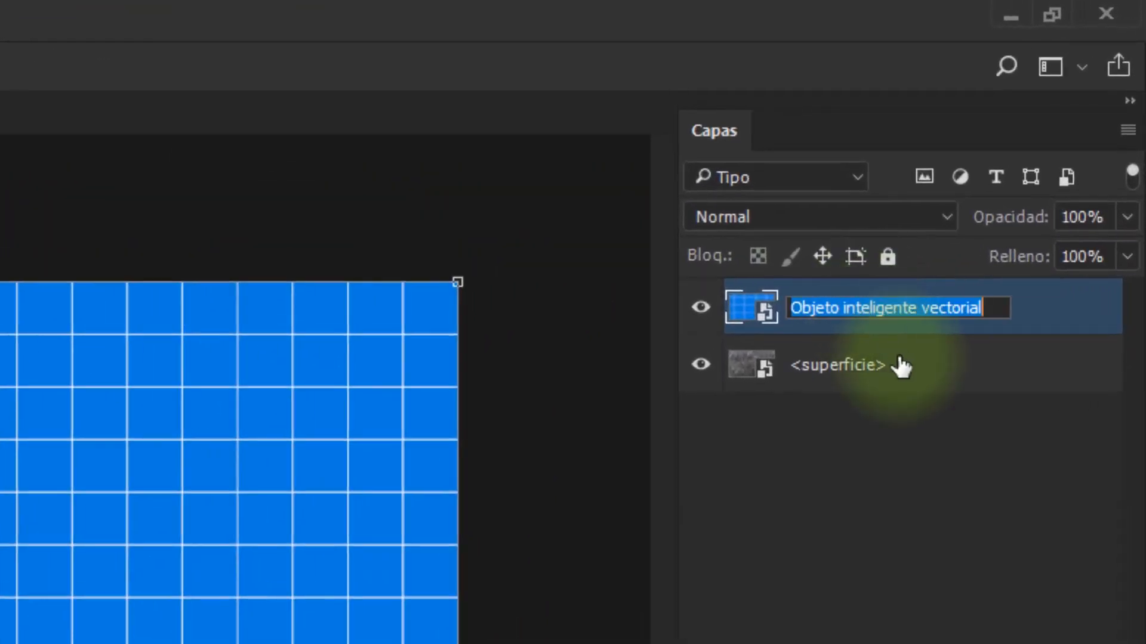
text(<reticula)
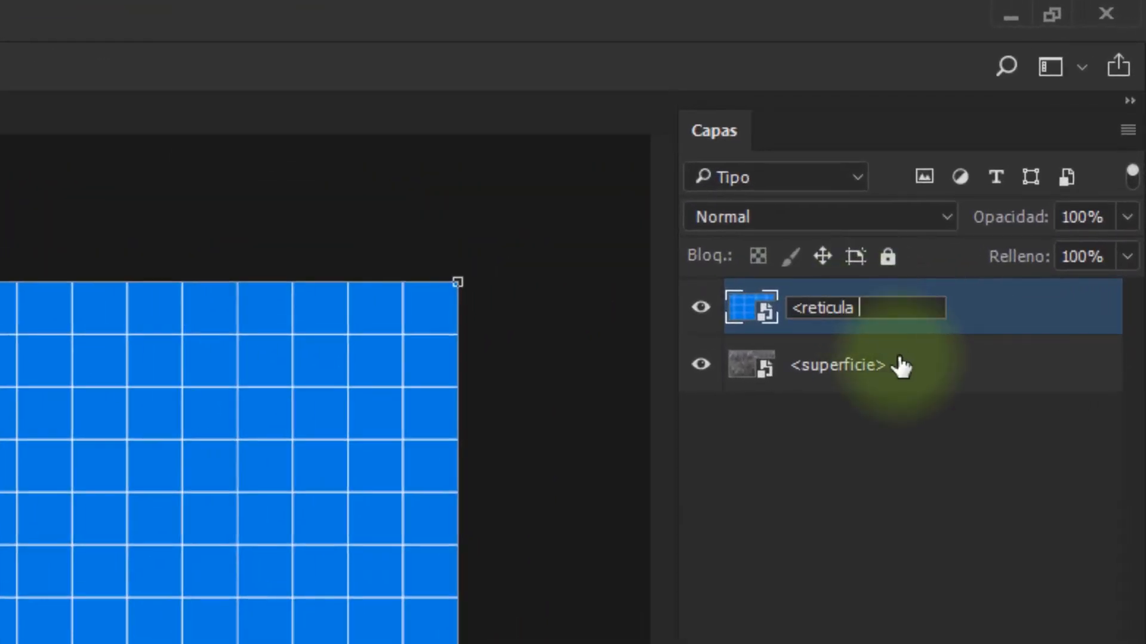
text( bielletes>)
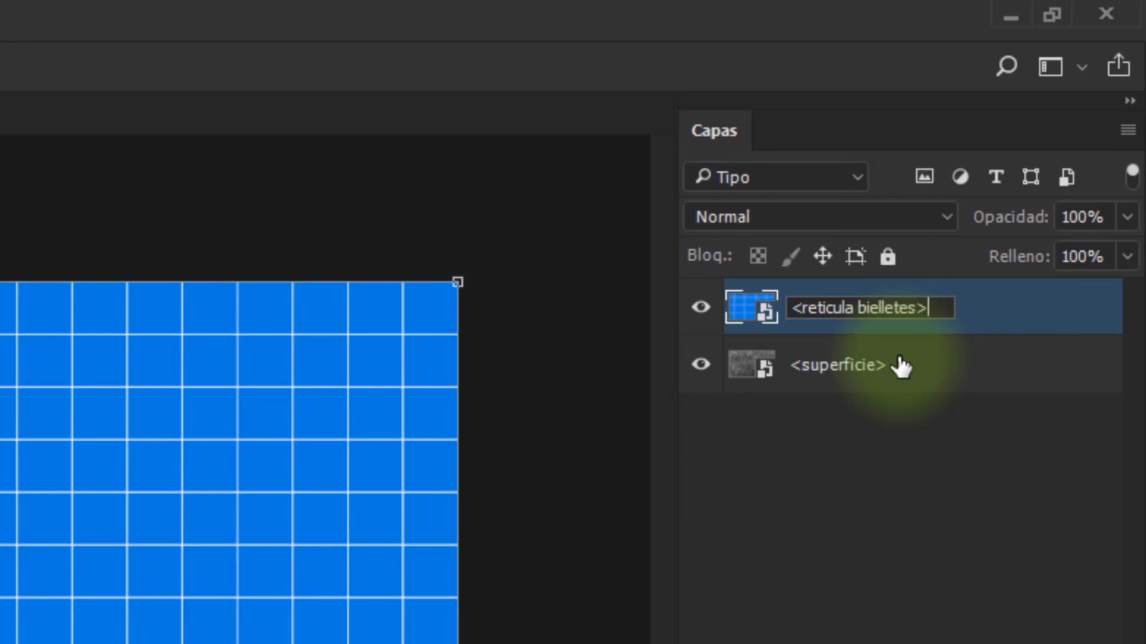
key(Return)
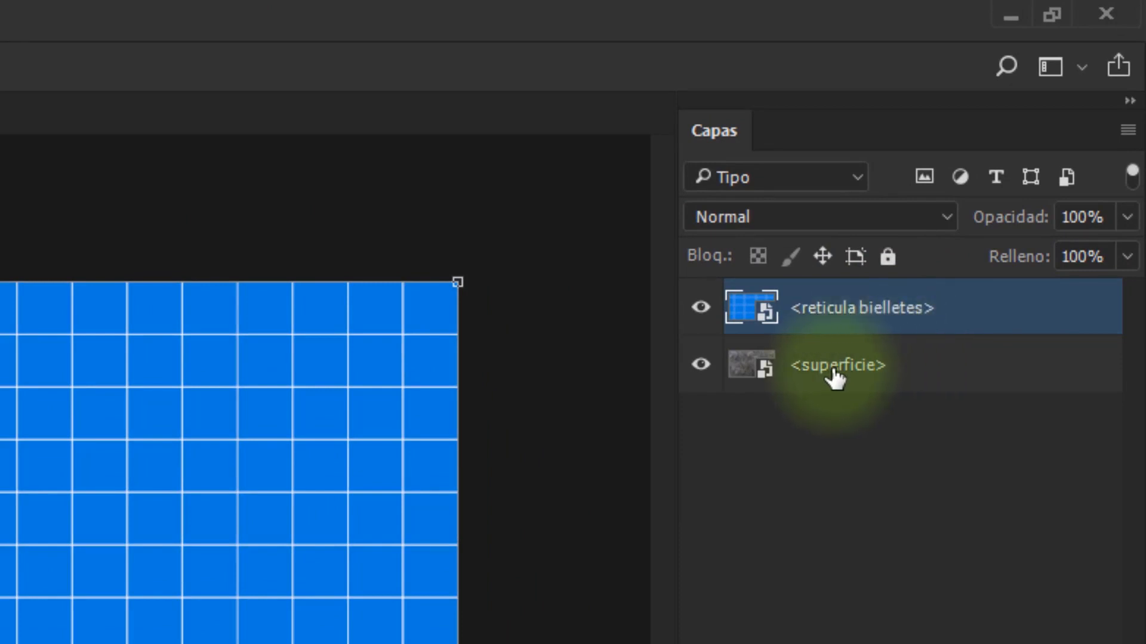
- Change the grid layer's name to <reticula superficie>
double_click(874, 308)
drag(855, 308, 1037, 302)
text(superfe)
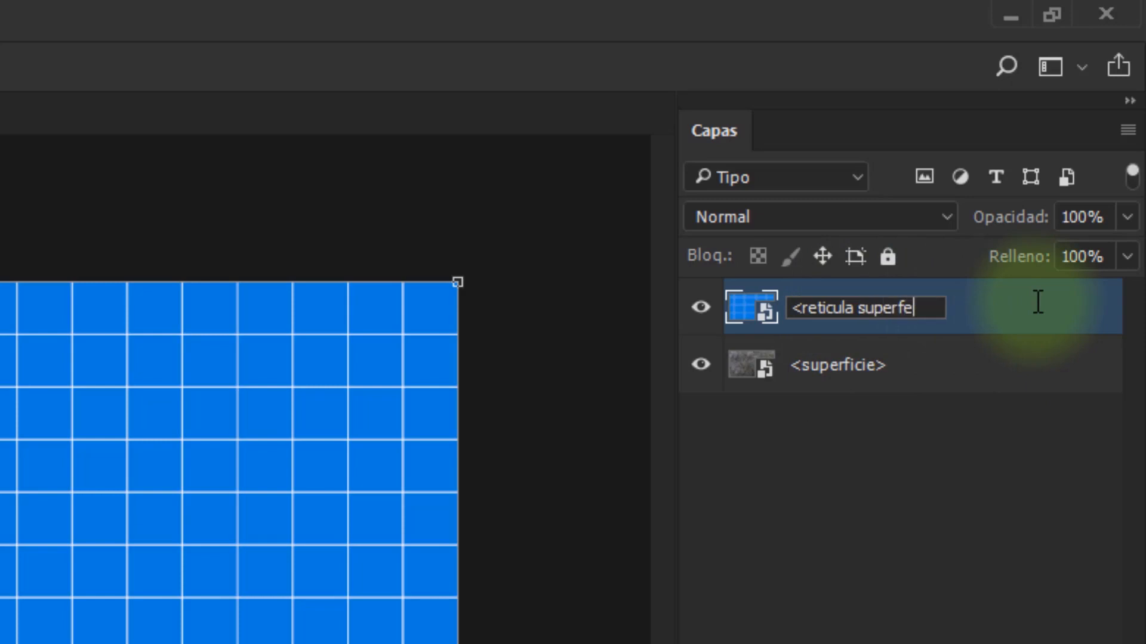
key(BackSpace)
text(icie>)
key(Return)
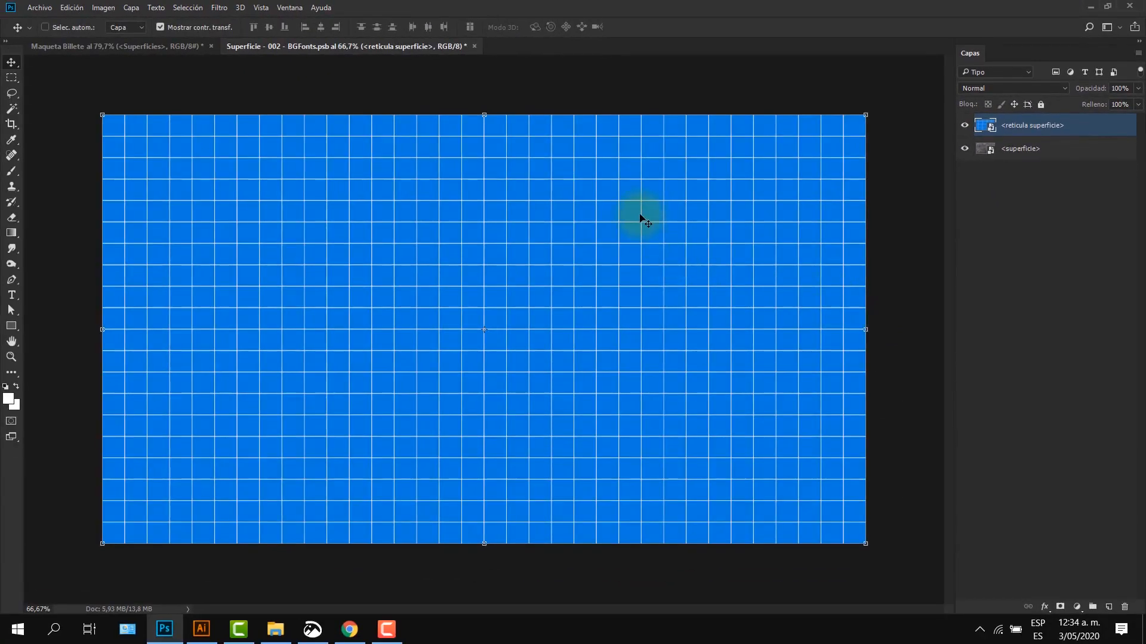
- Save and close the surface smart object, check the perspective grid in the Maqueta Billete mockup, and deselect all layers
key(ctrl+s)
click(469, 46)
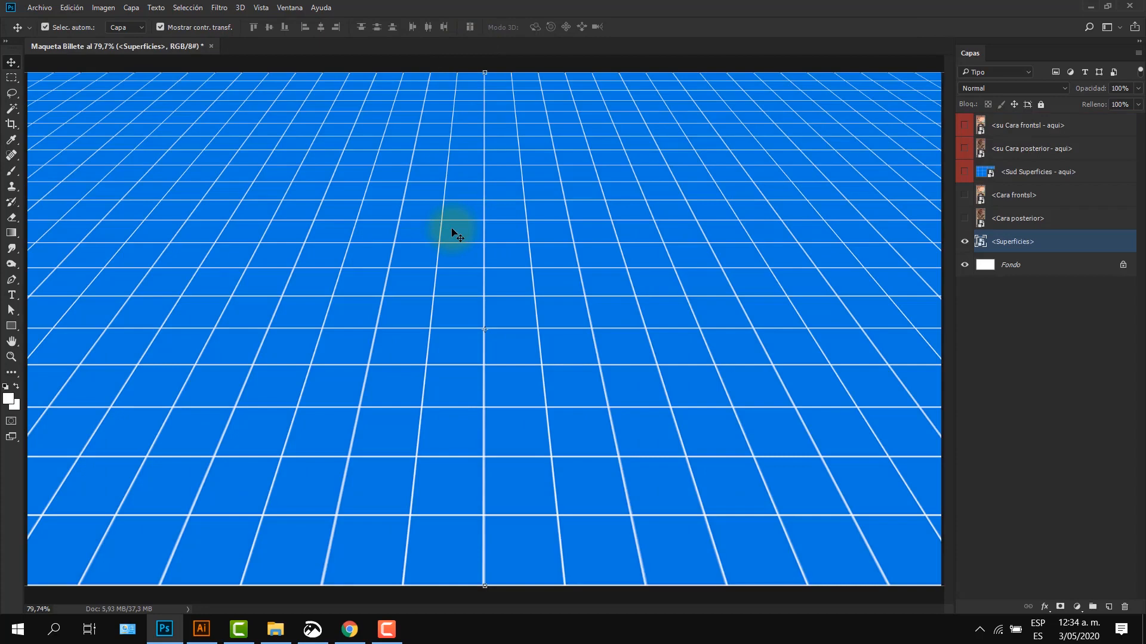
key(ctrl+0)
key(ctrl+1)
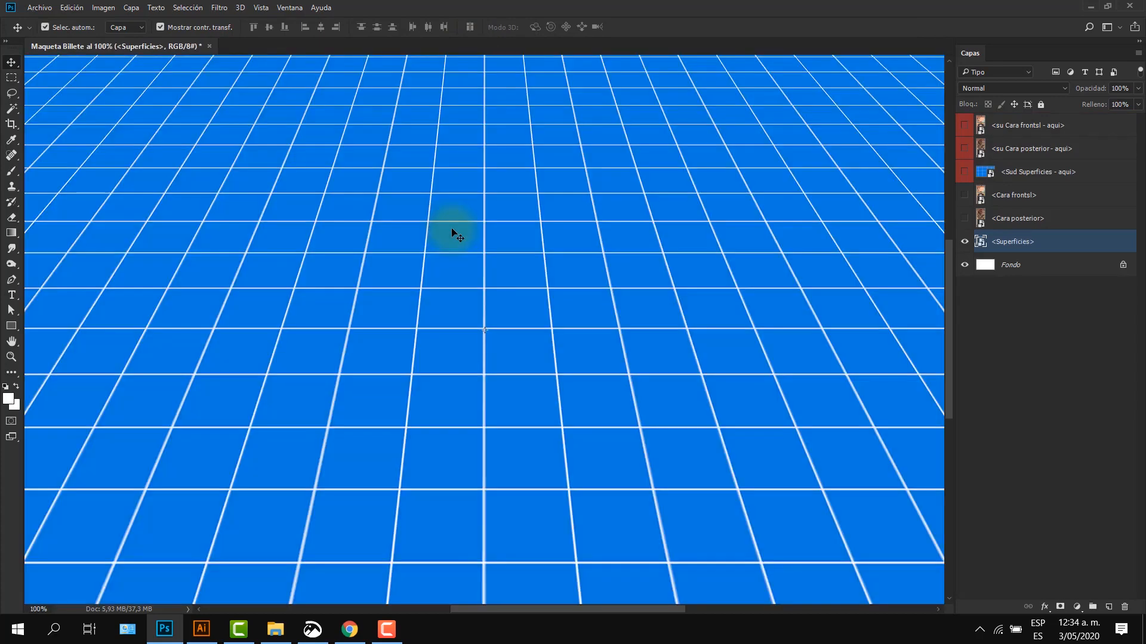
click(1066, 360)
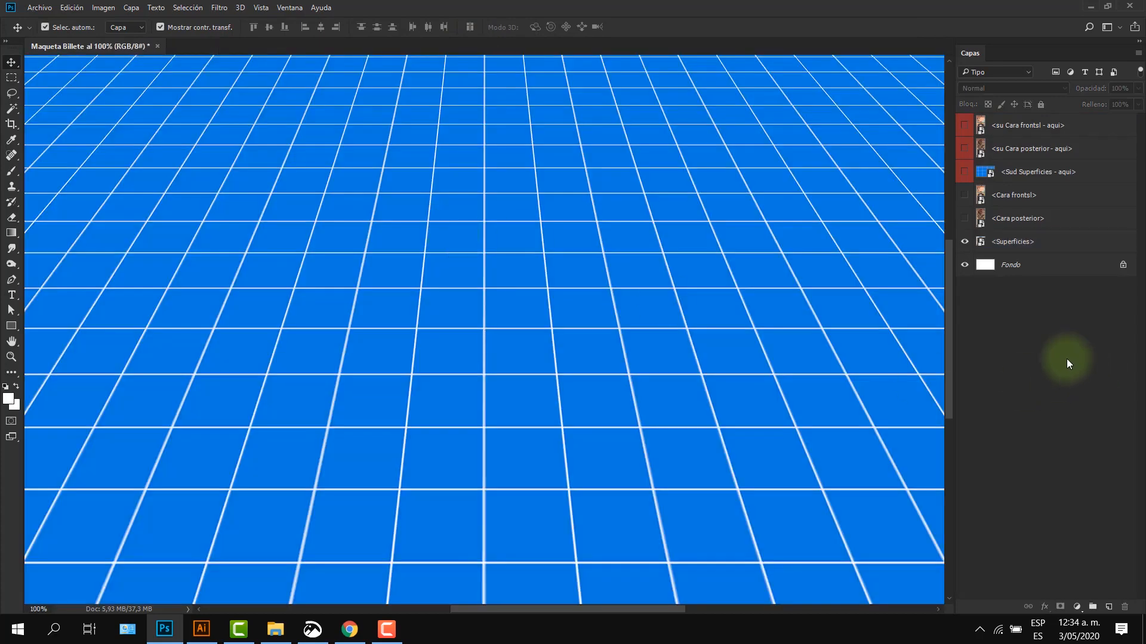
key(ctrl+0)
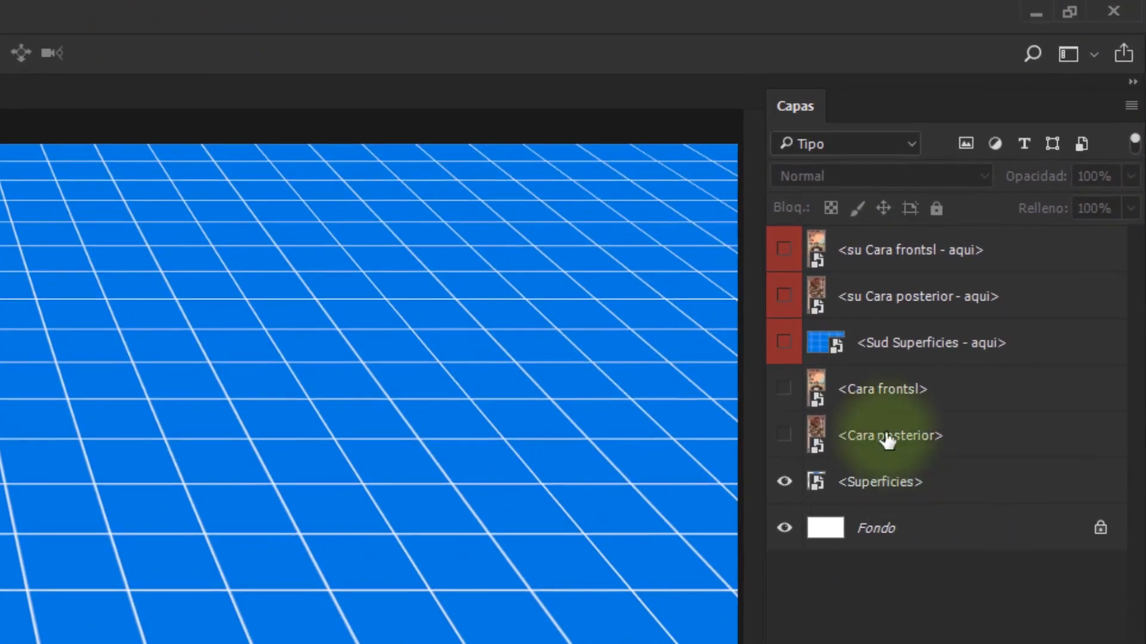
- Duplicate the <Cara frontsl> and <Cara posterior> layers and place the copies directly above <Superficies>
click(900, 389)
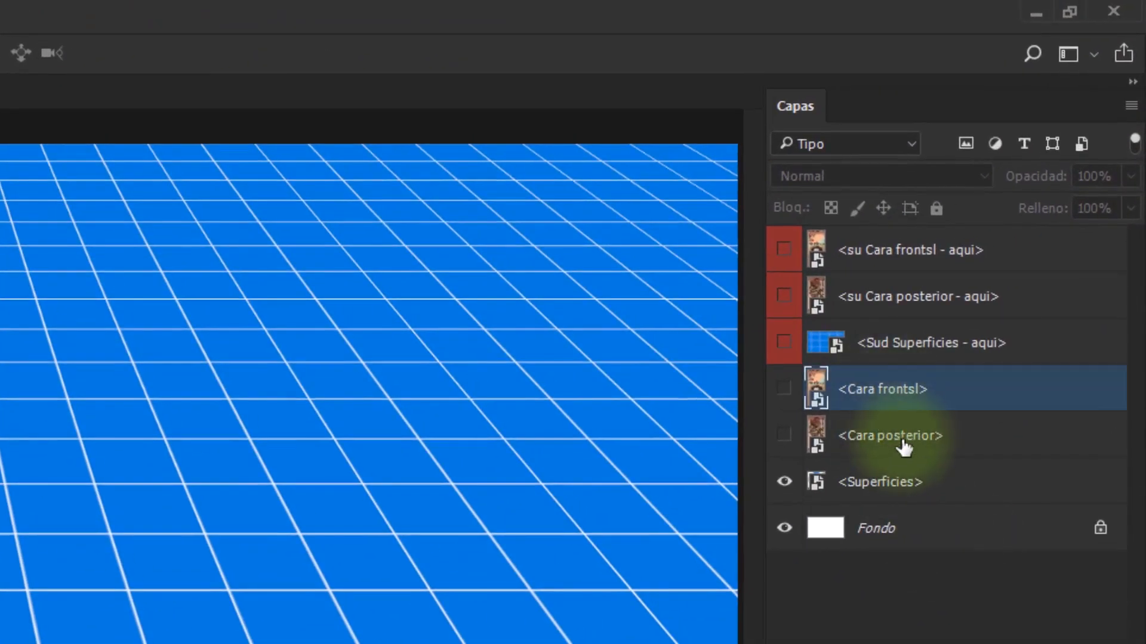
shift+click(901, 449)
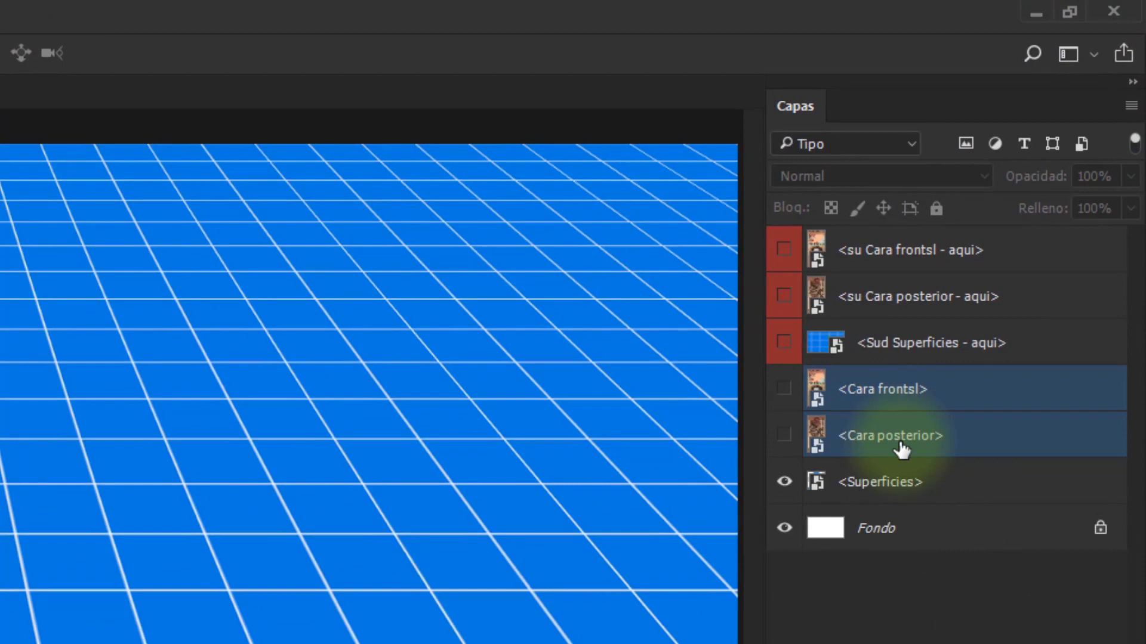
key(ctrl+j)
drag(897, 442, 921, 546)
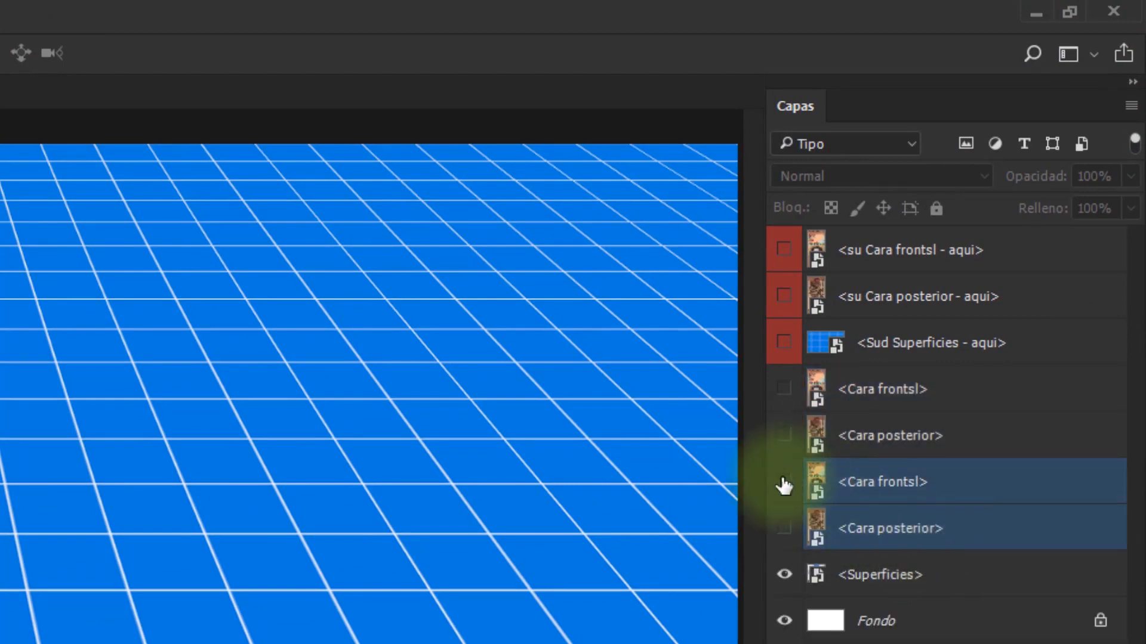
- Show the lower <Cara frontsl> and <Cara posterior> copies and convert both into one smart object
click(783, 483)
click(785, 529)
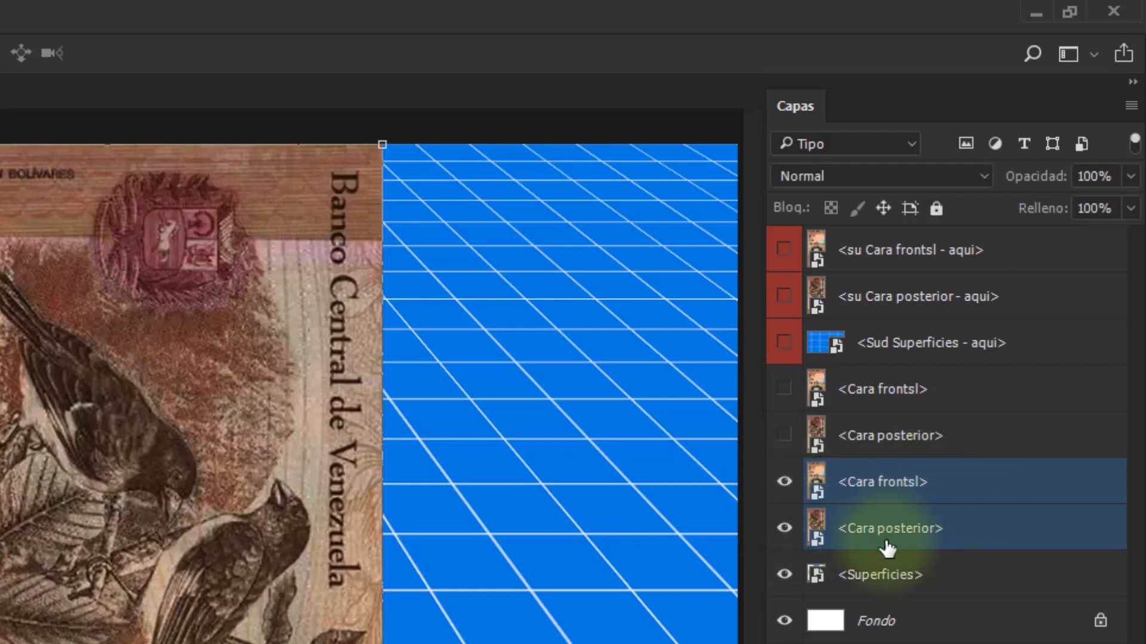
right_click(944, 490)
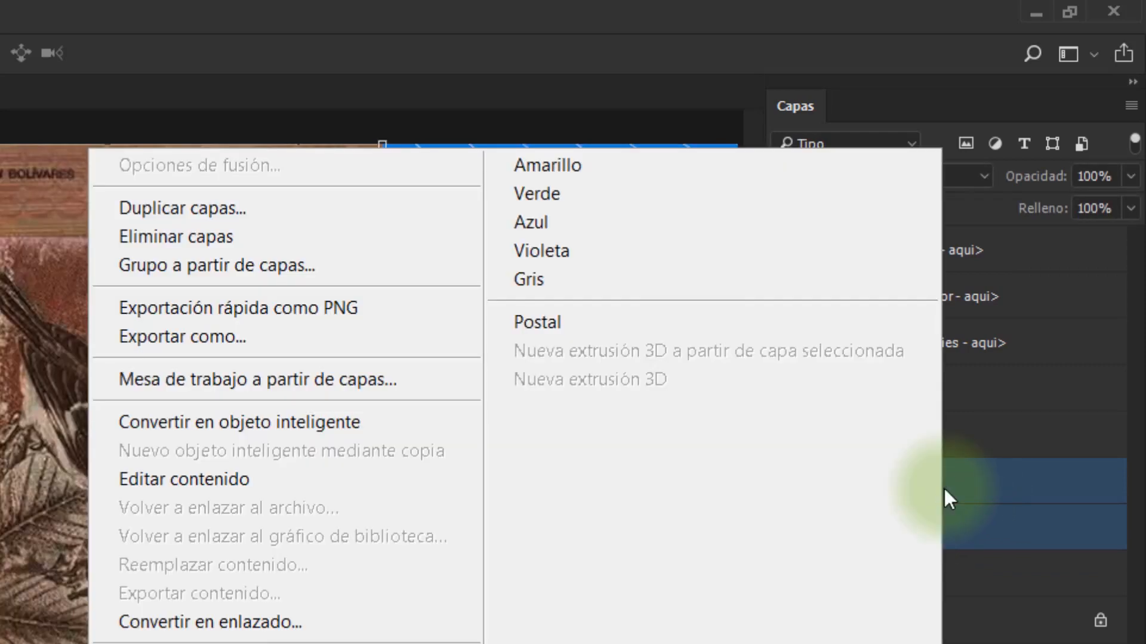
click(404, 421)
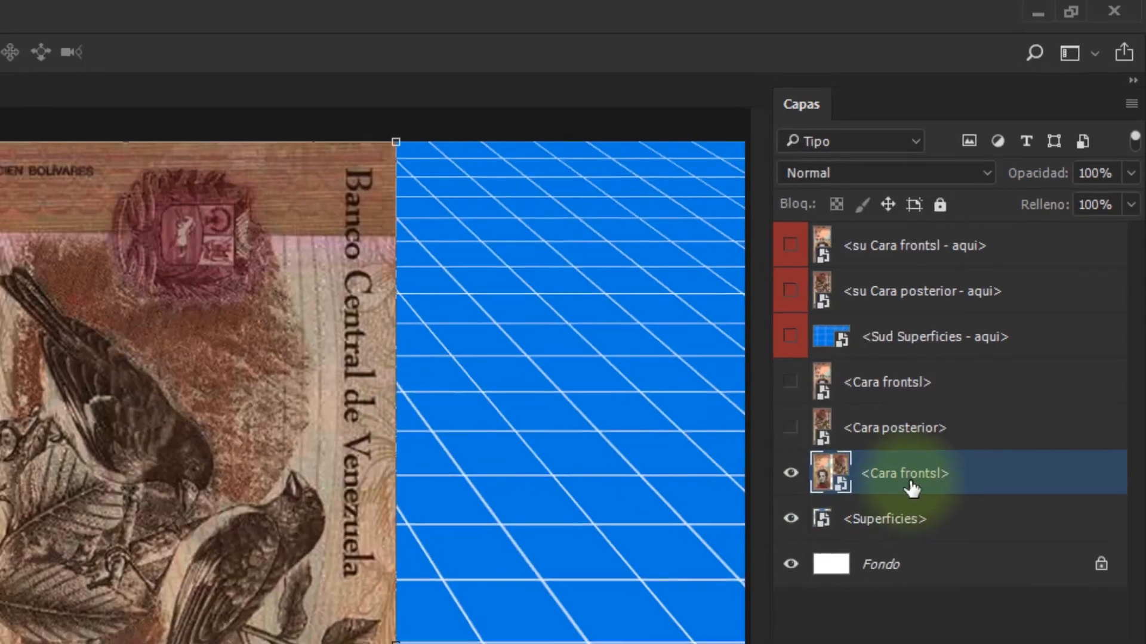
- Open the combined smart object's contents for editing, assigning the Adobe RGB (1998) working space
right_click(908, 485)
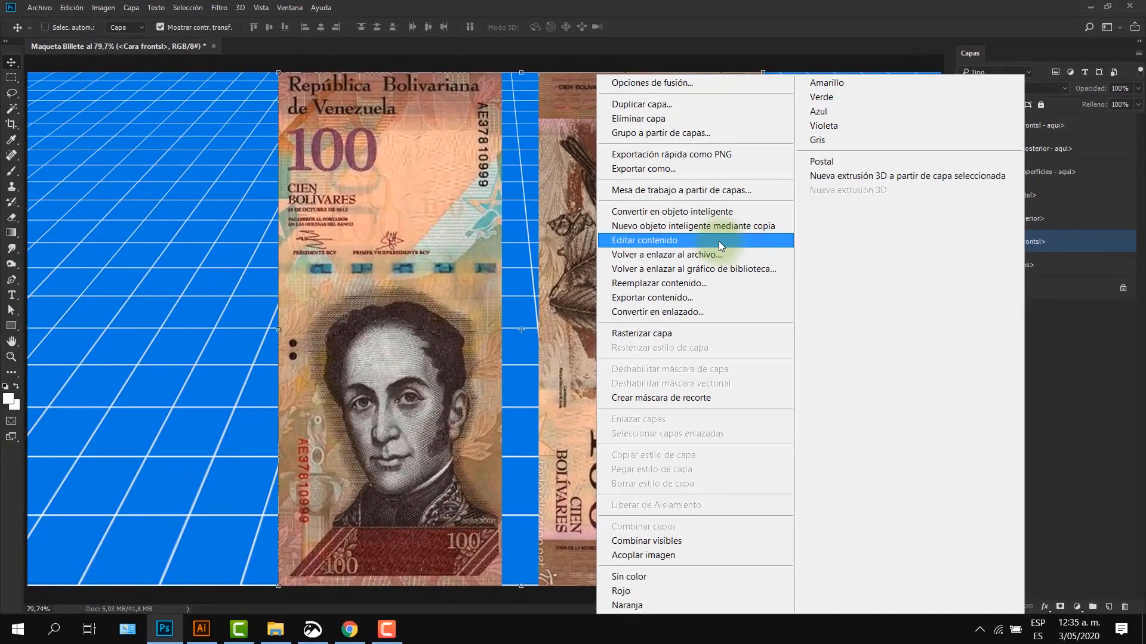
click(718, 241)
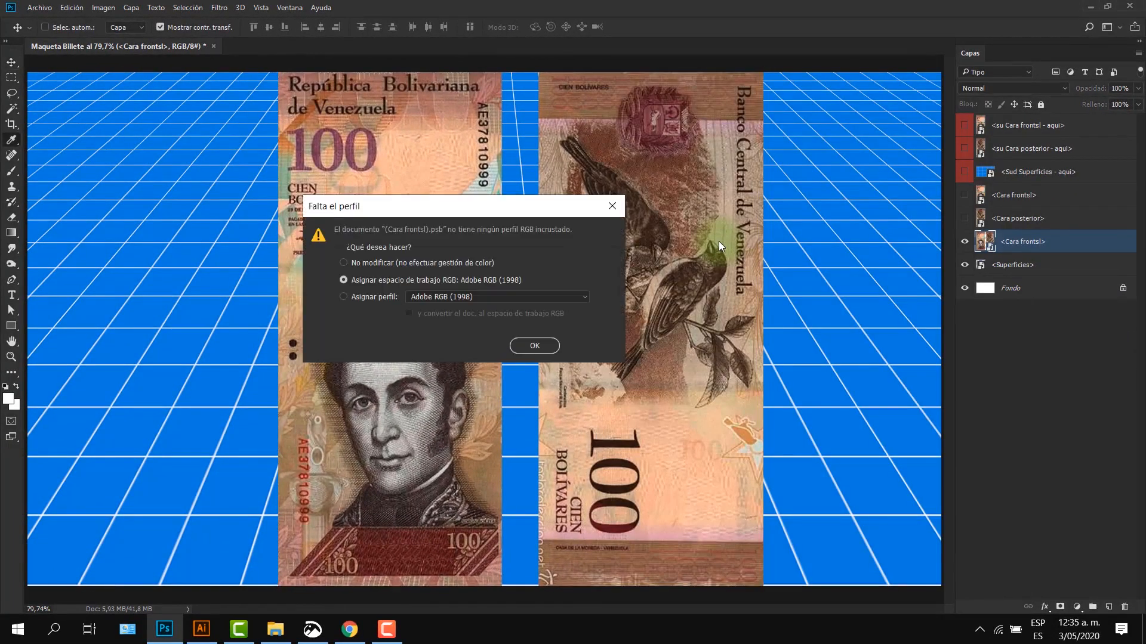
click(535, 346)
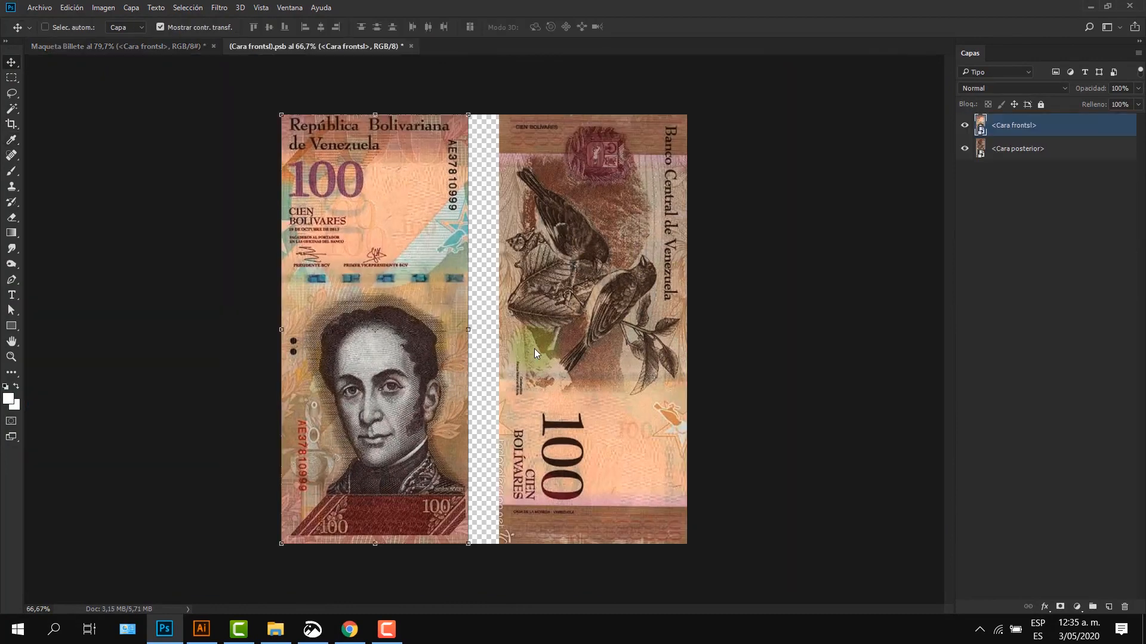
- Use the Crop tool at a 1:1 ratio to extend the canvas around both notes to about 1573 × 1574 px
click(12, 125)
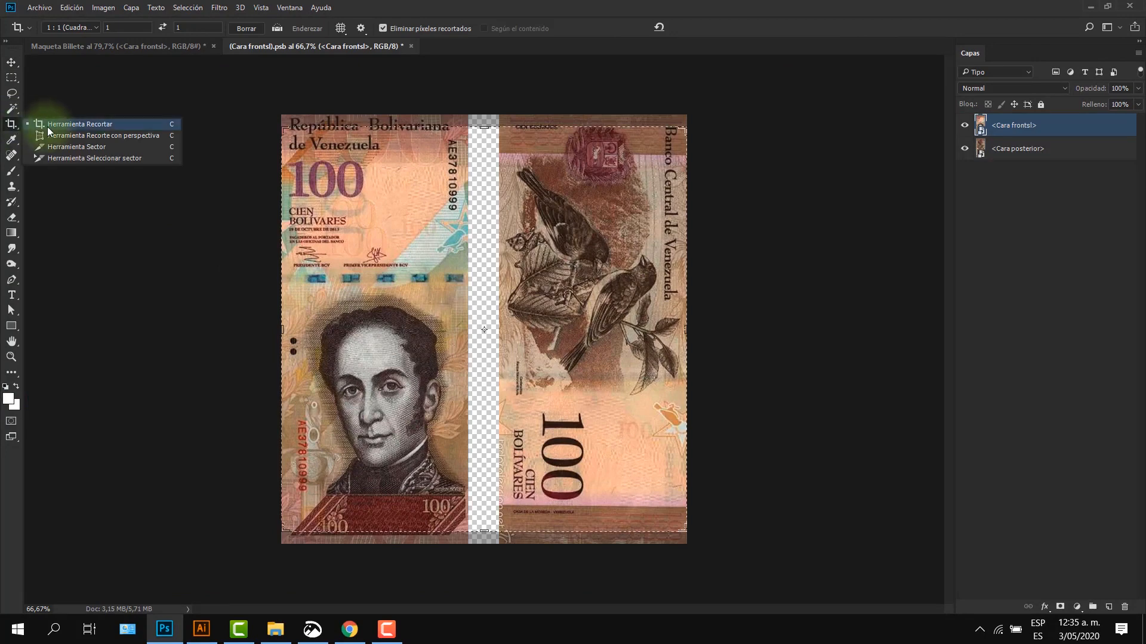
click(48, 126)
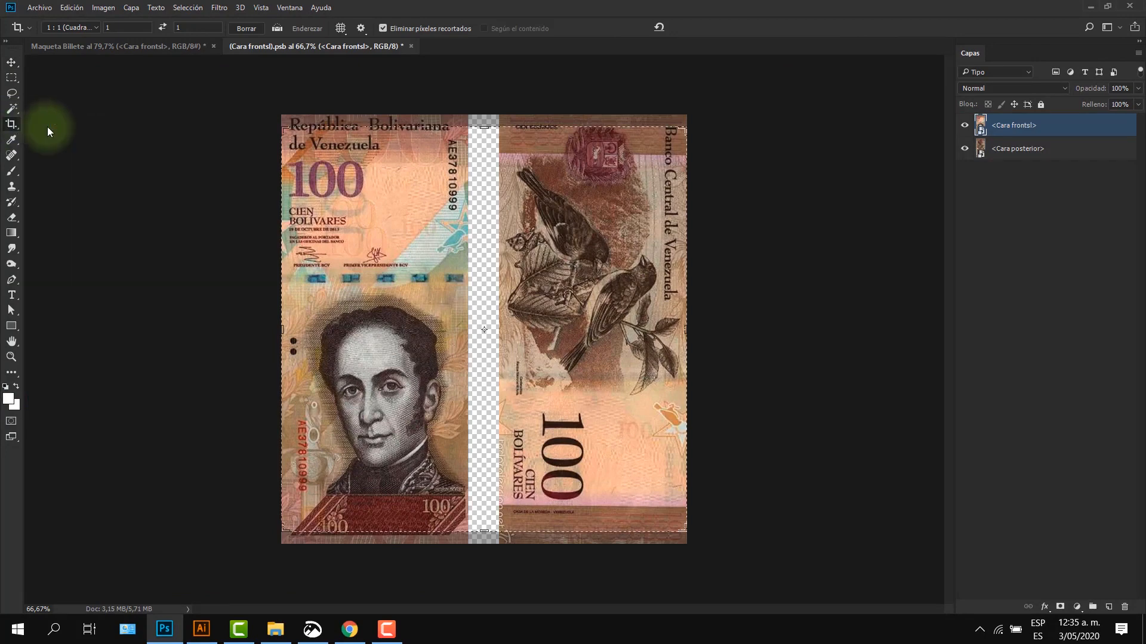
click(95, 27)
click(95, 71)
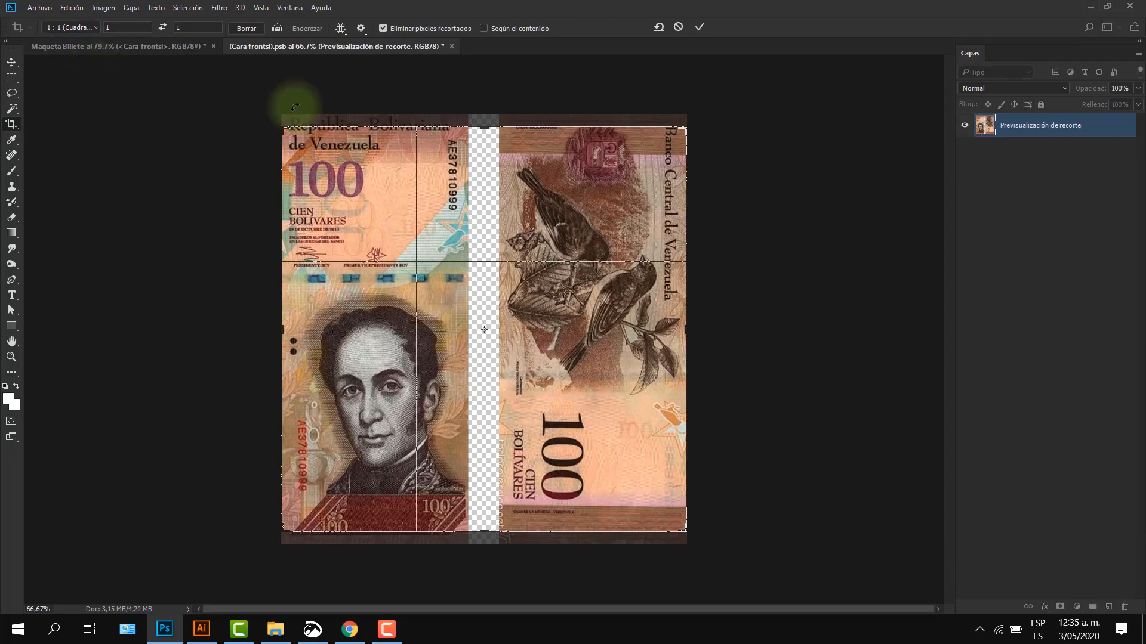
drag(692, 140, 857, 81)
double_click(684, 268)
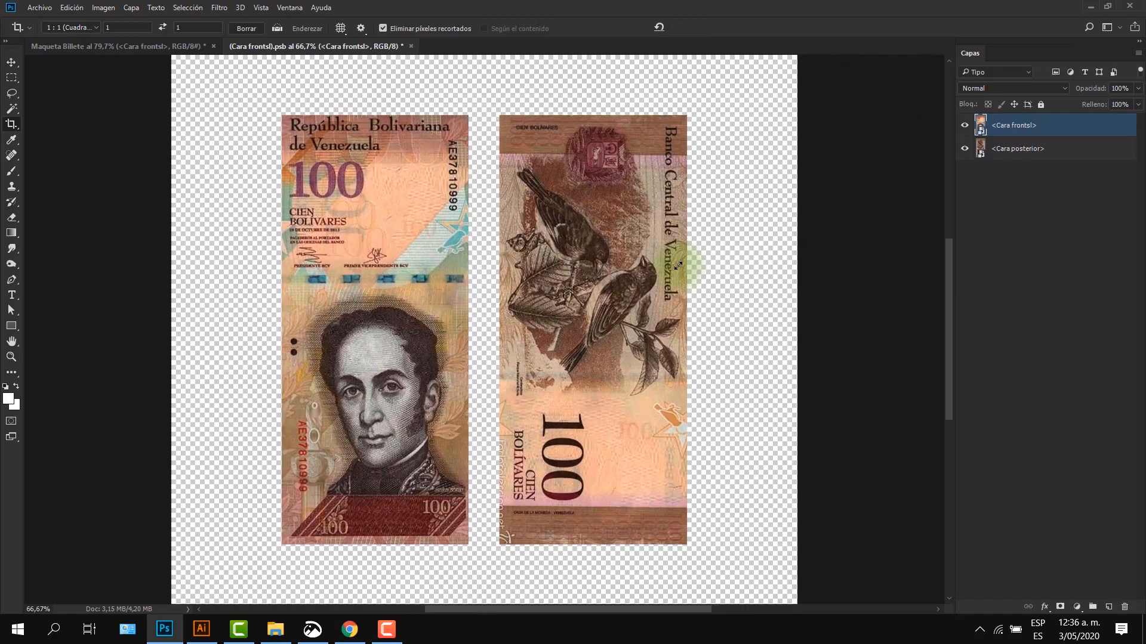
key(ctrl)
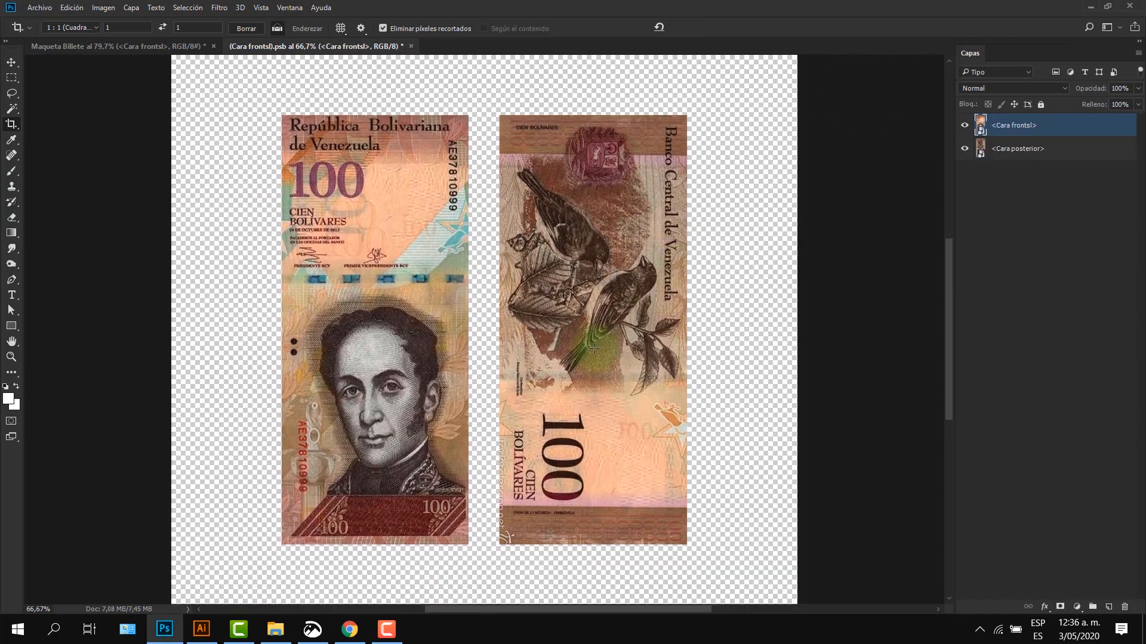
scroll(595, 348, down, 1)
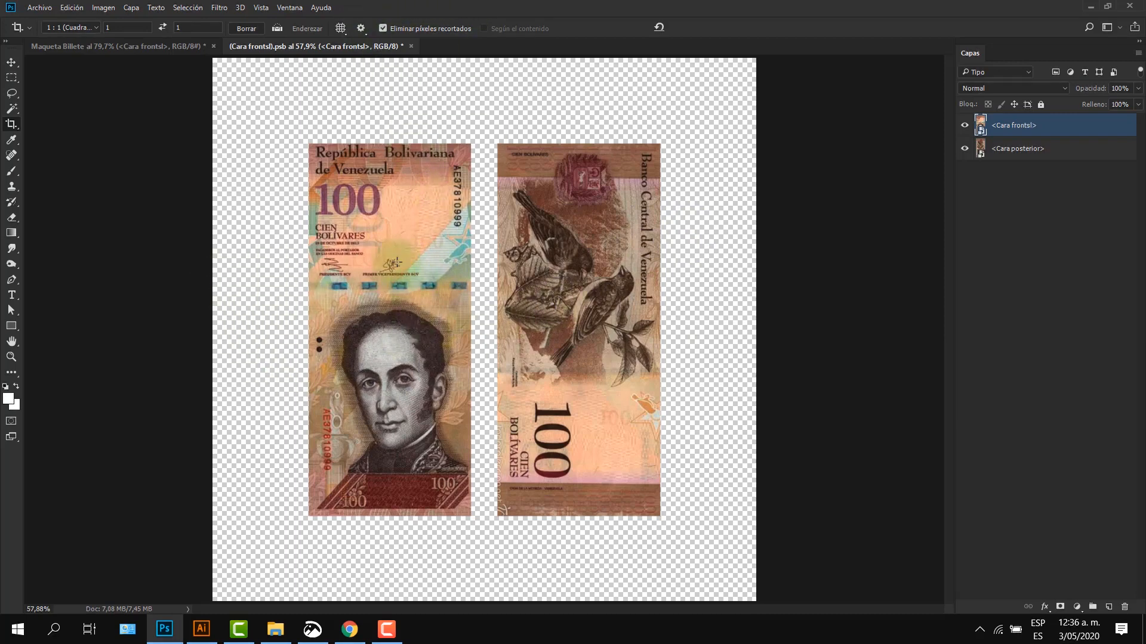
- Check the smart object's image size in pixels and capture a screen clipping of its dimensions
click(103, 7)
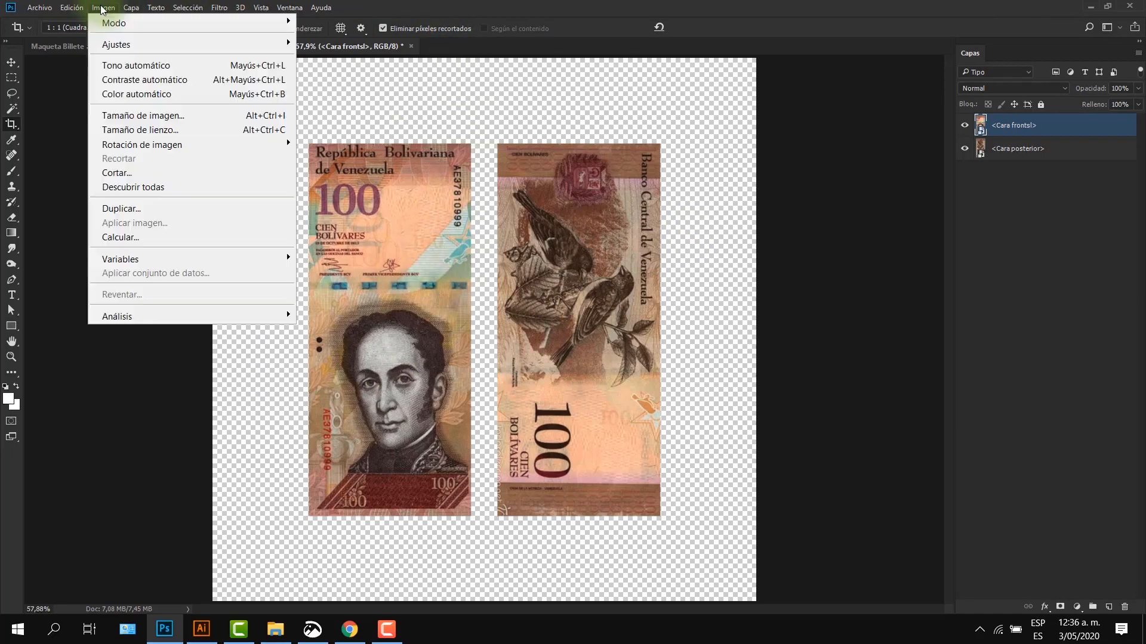
click(117, 113)
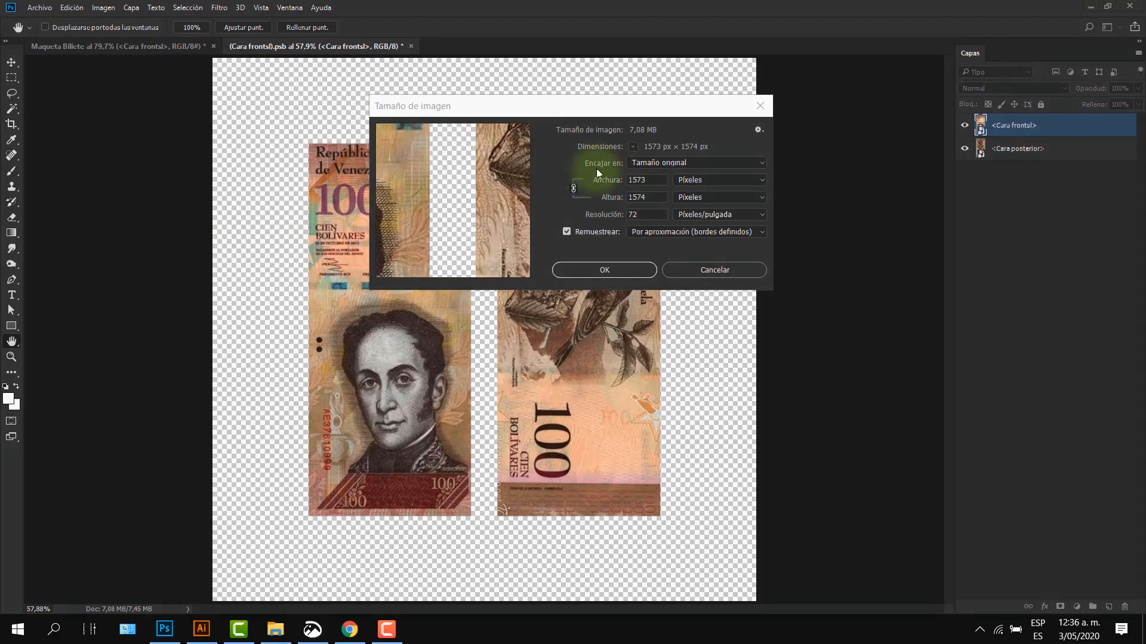
key(super+shift+s)
drag(572, 153, 681, 230)
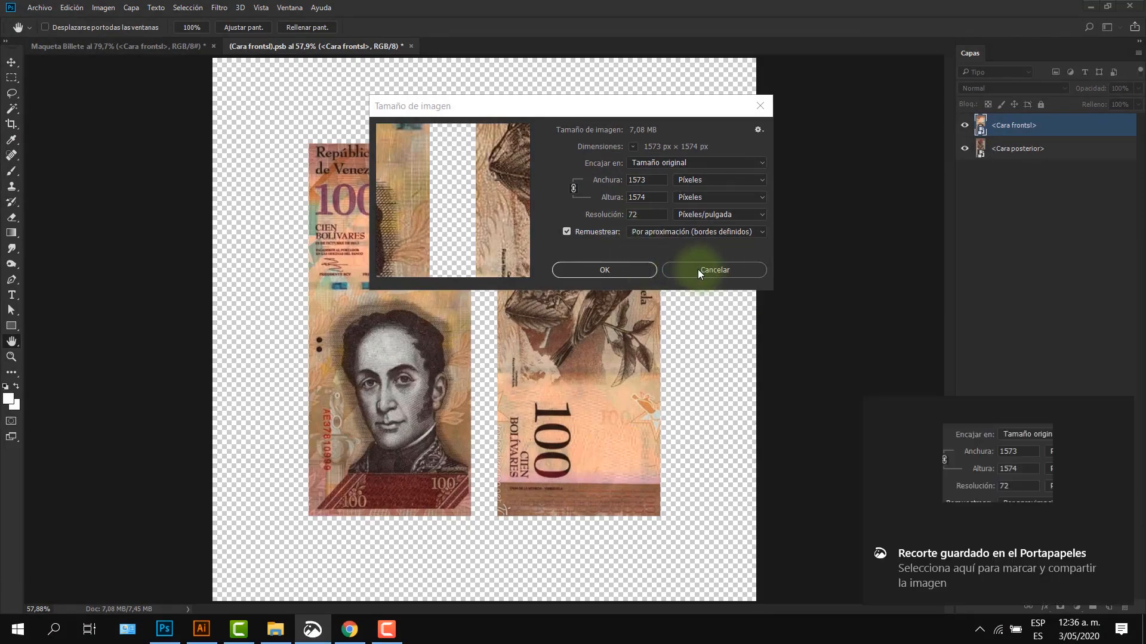
click(693, 270)
key(c)
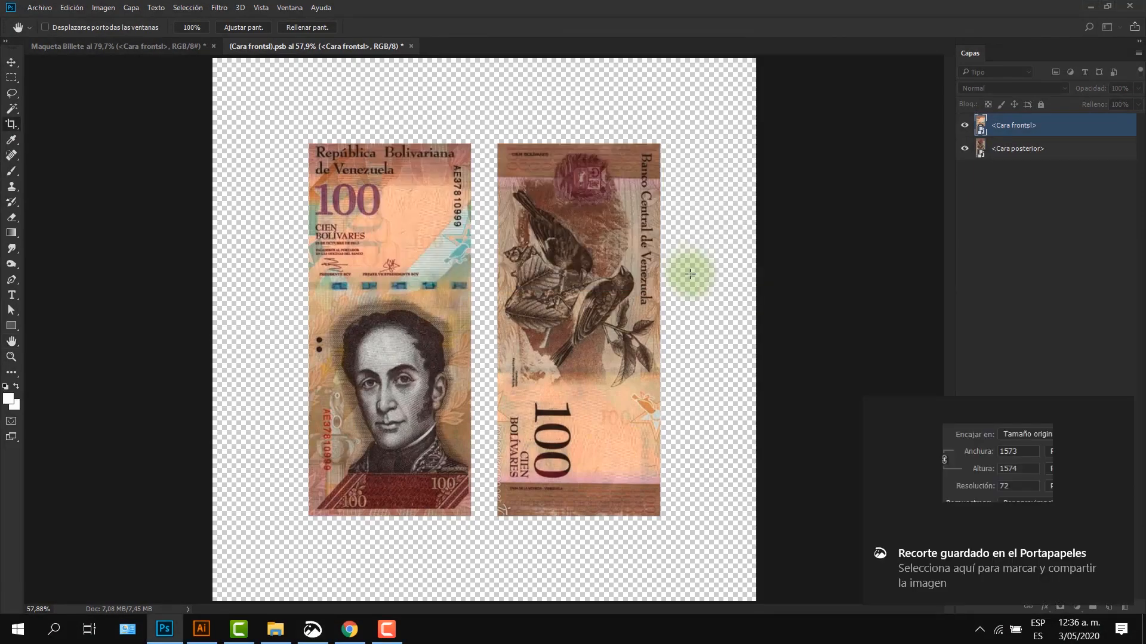
- Switch to Illustrator and close the Reticula superficies document
click(202, 629)
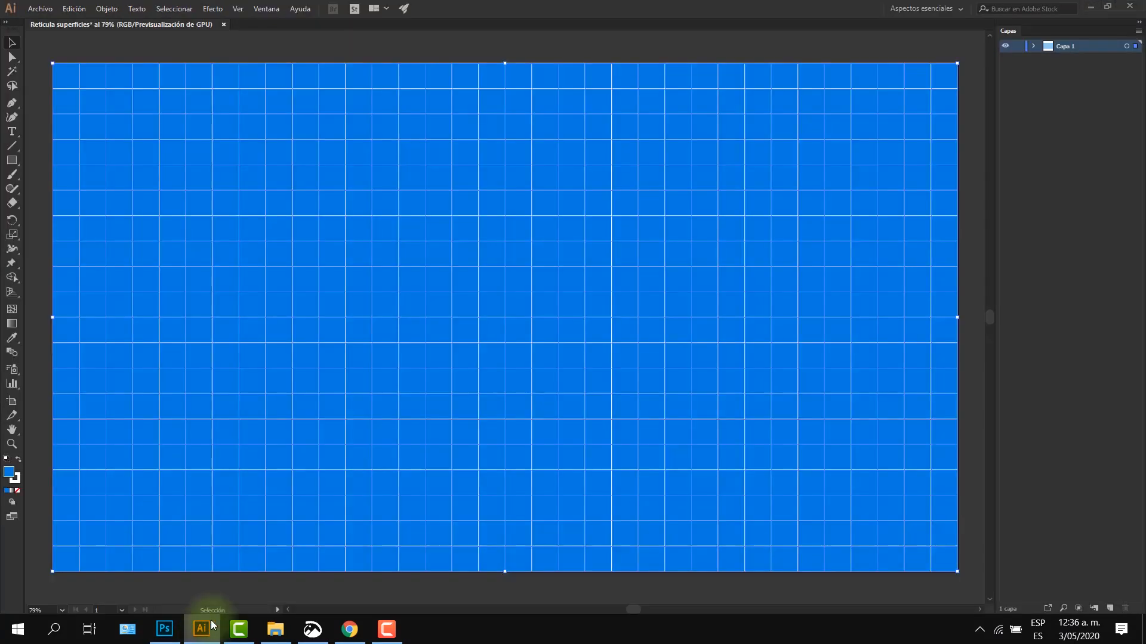
click(225, 25)
click(645, 329)
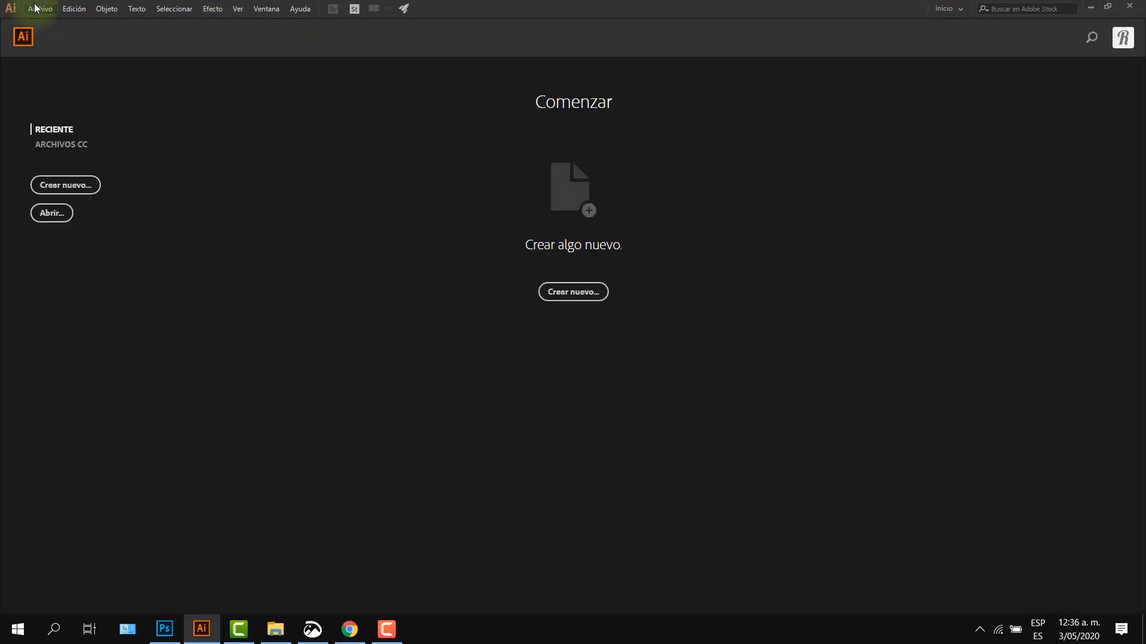
- Create a new document 1600 px wide and 1600 px high, consulting the captured dimensions
click(34, 7)
click(33, 19)
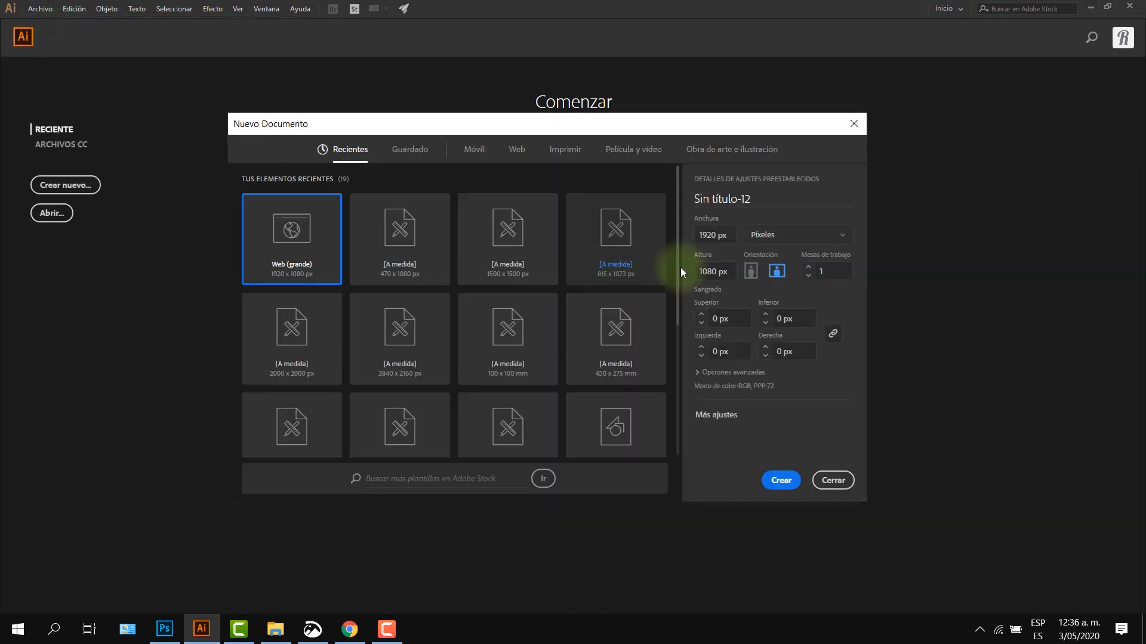
drag(731, 236, 687, 232)
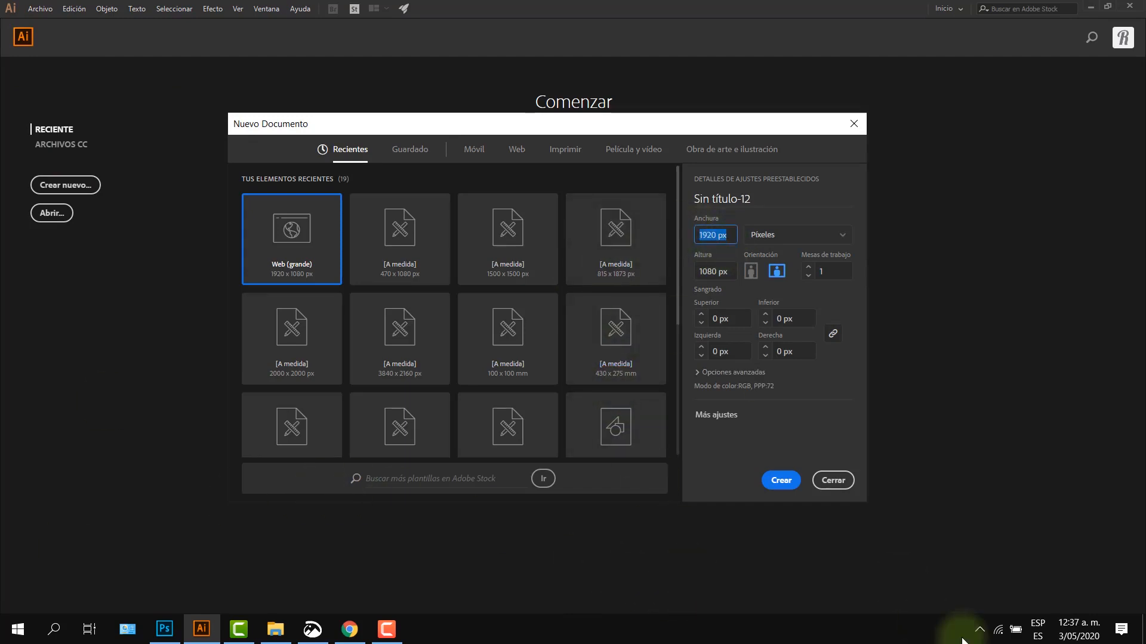
click(1121, 626)
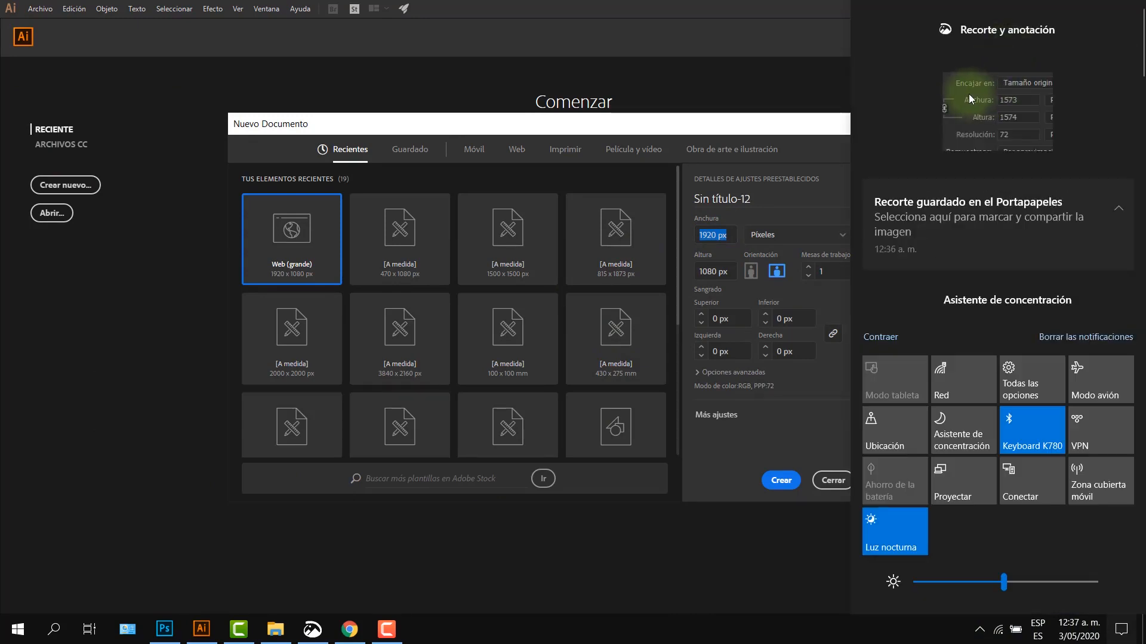
click(793, 184)
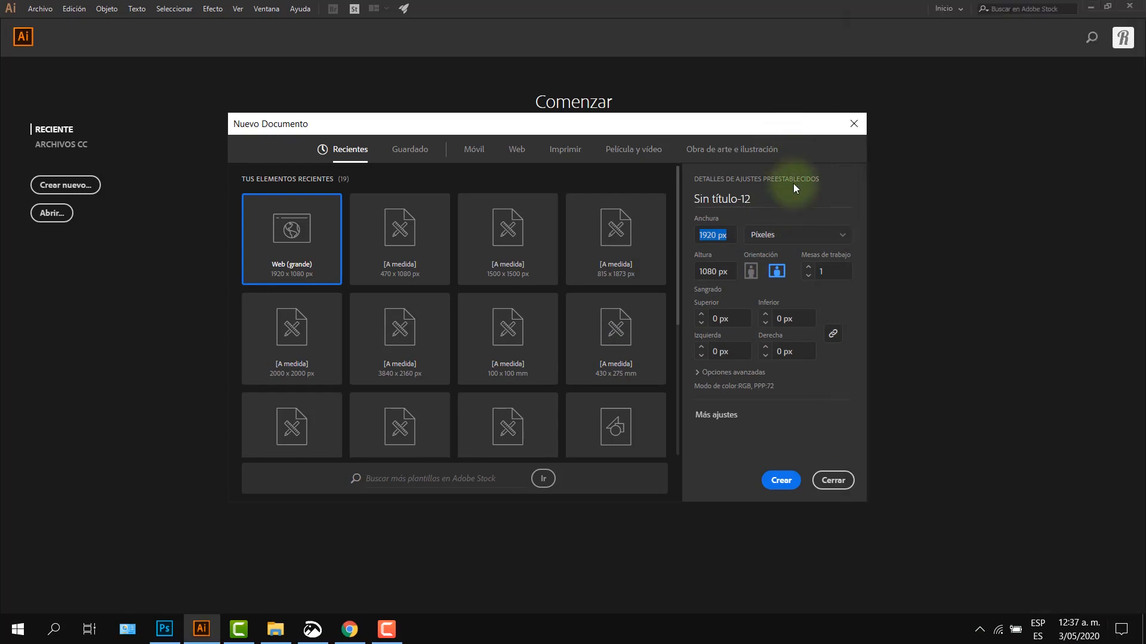
click(725, 238)
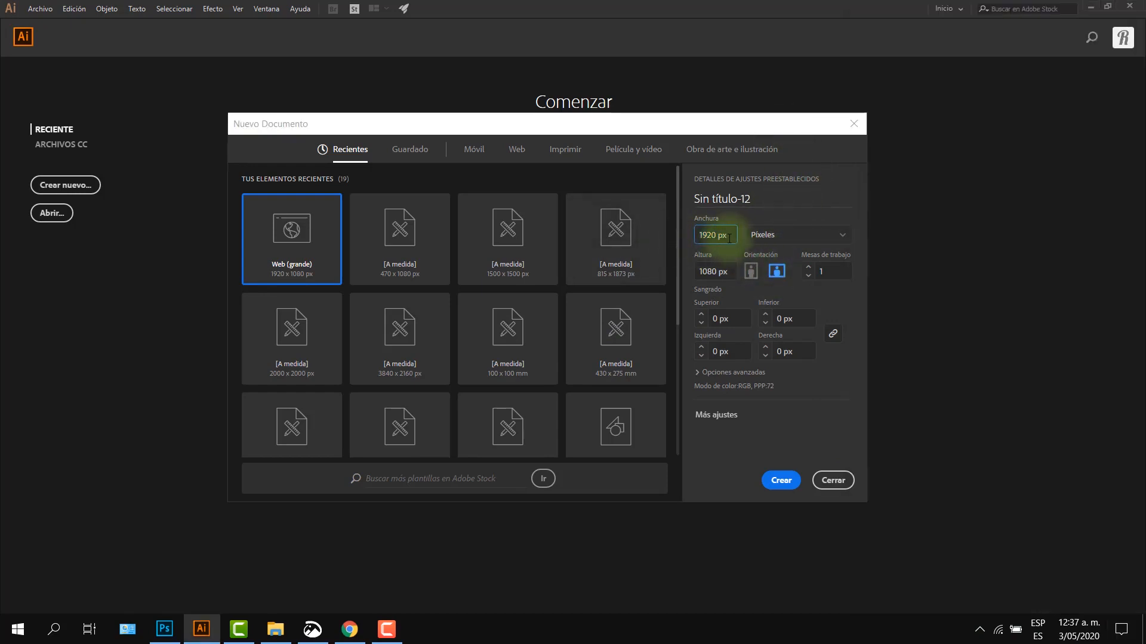
drag(729, 239, 657, 237)
text(1600)
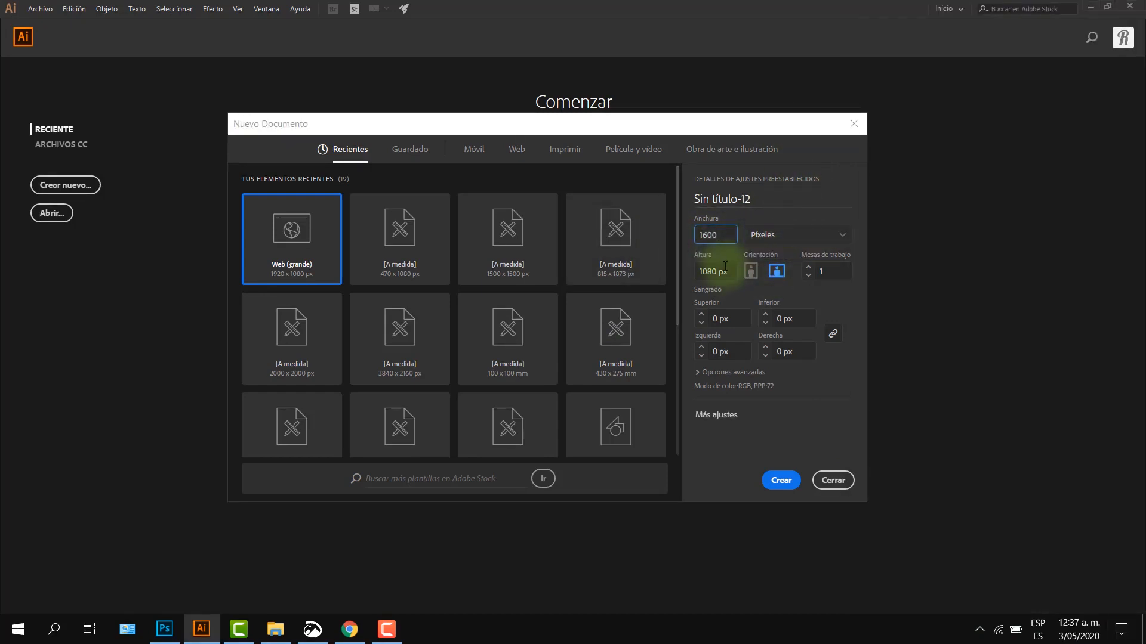
drag(725, 266, 644, 266)
text(1600)
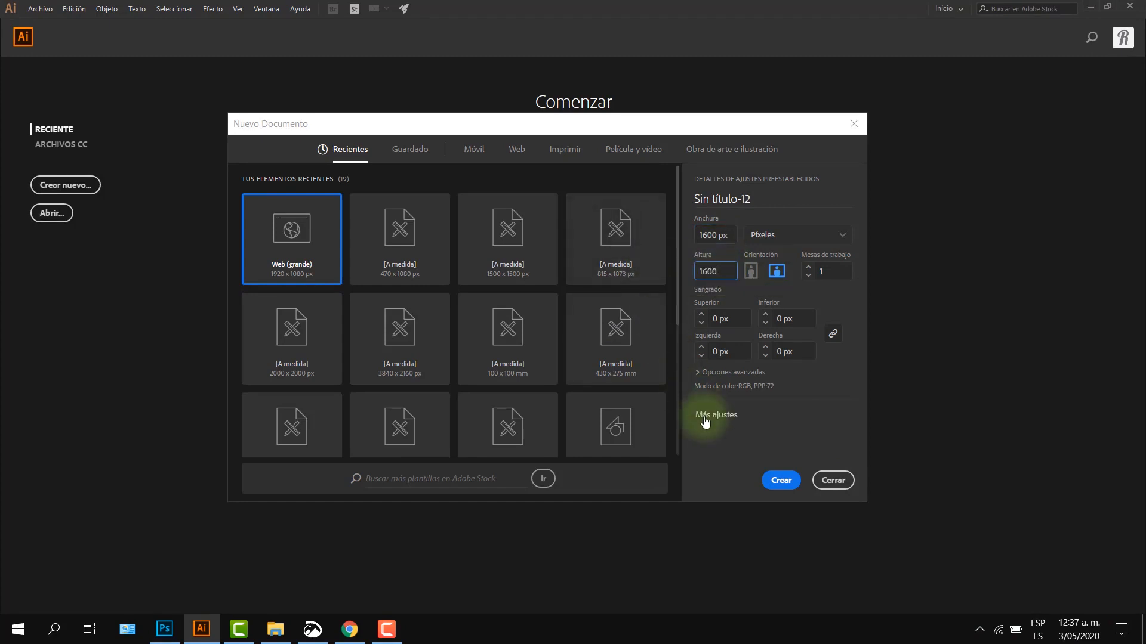
click(781, 480)
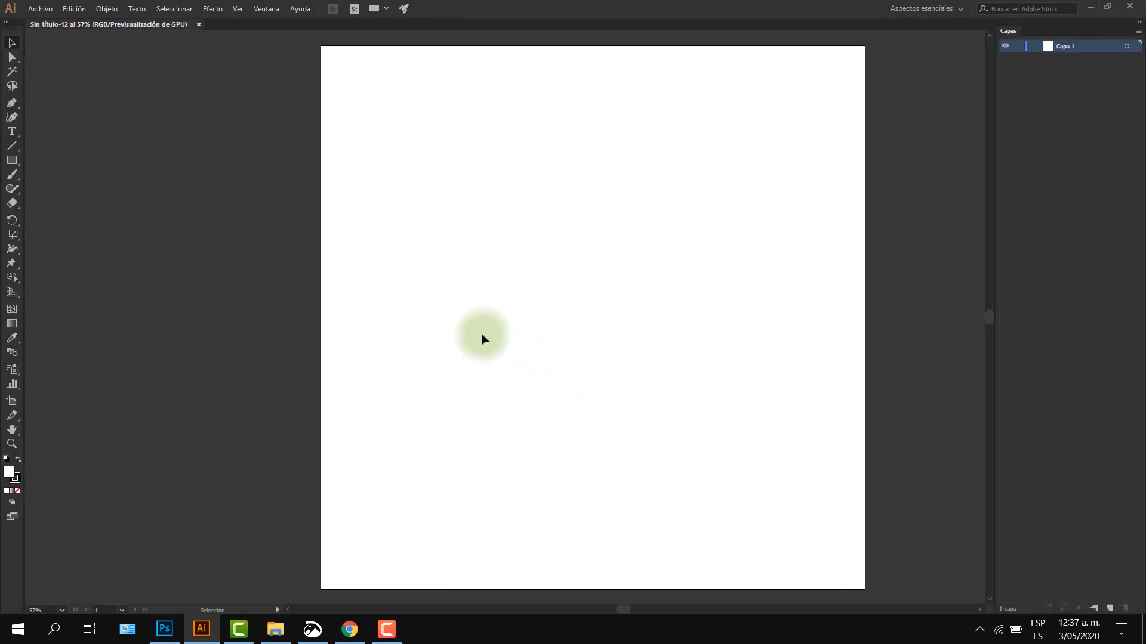
- Set the stroke colour to white and the fill colour to 007cdf
click(266, 8)
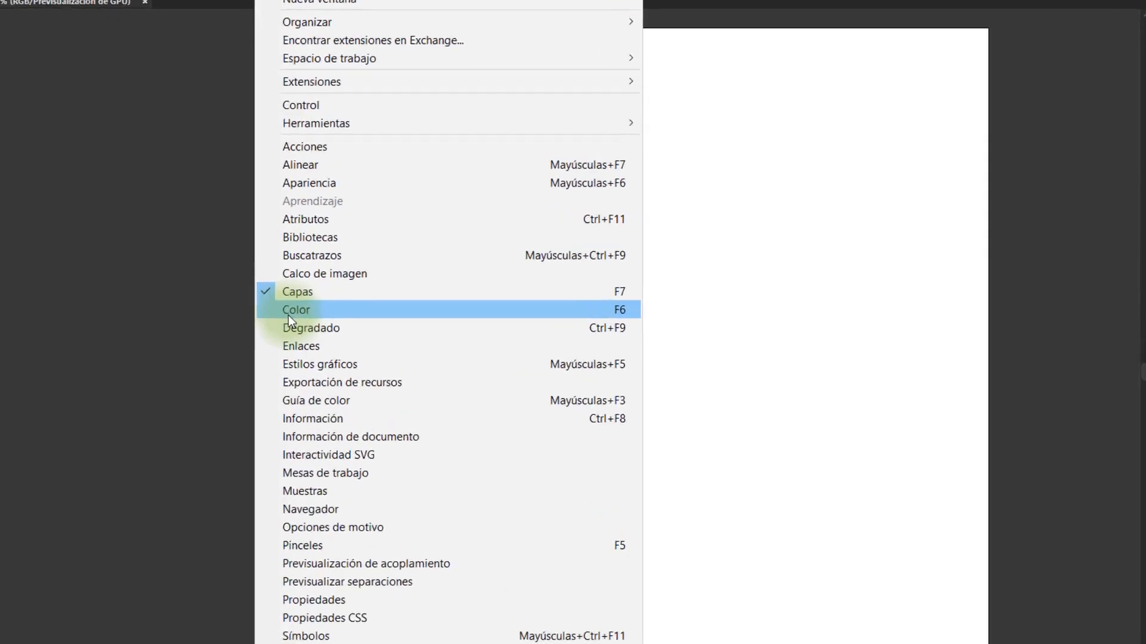
click(288, 310)
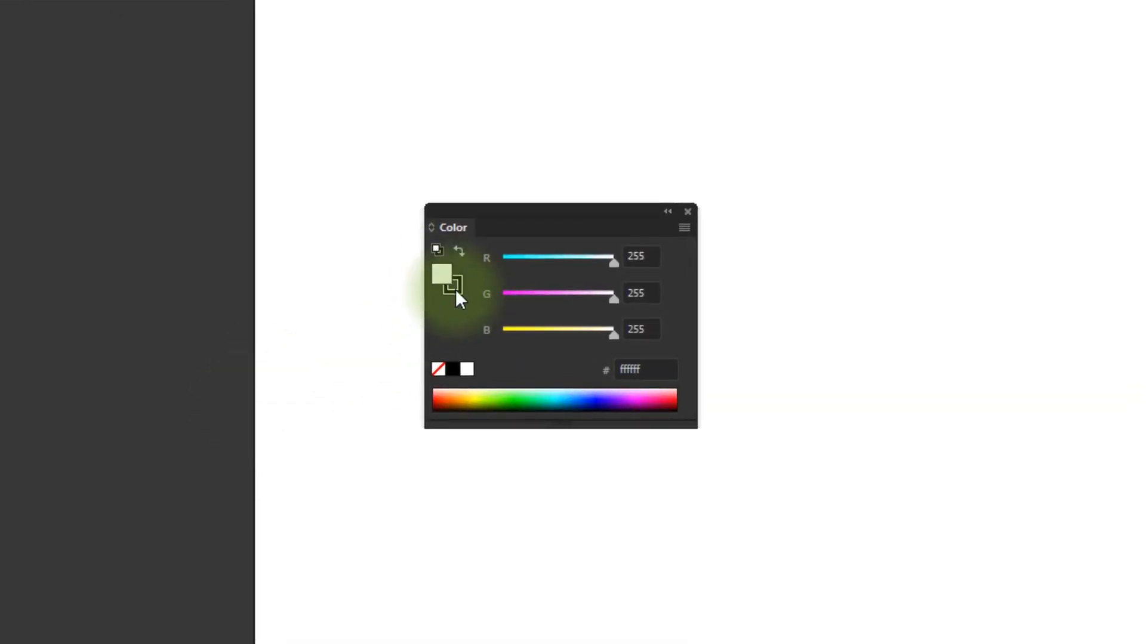
click(455, 289)
click(468, 368)
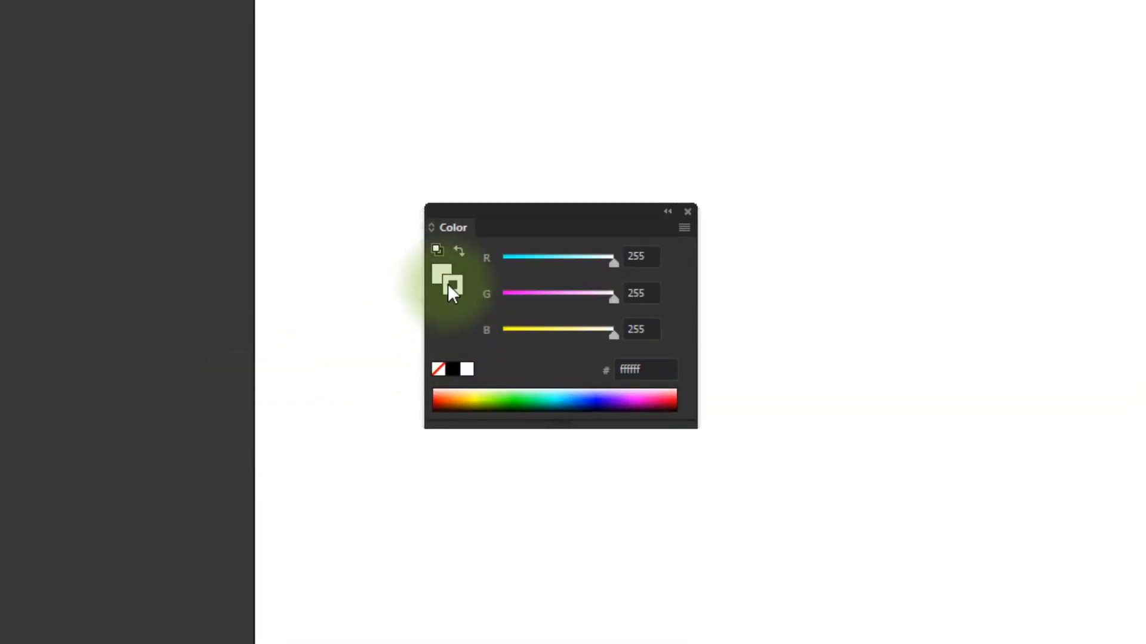
click(443, 273)
click(644, 370)
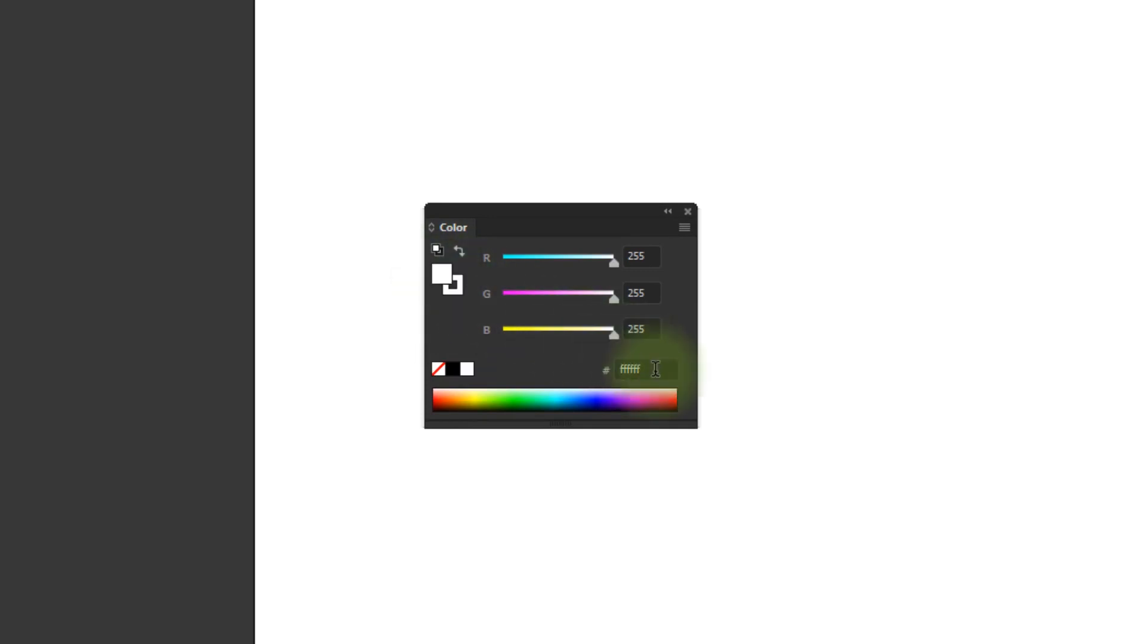
text(007)
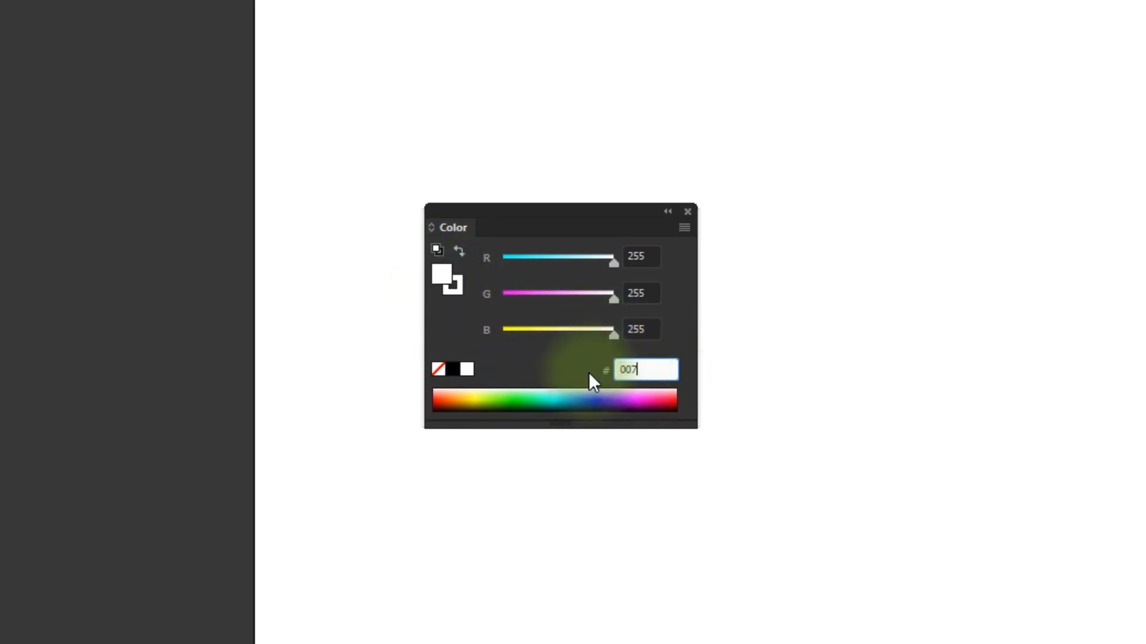
text(cdf)
key(Return)
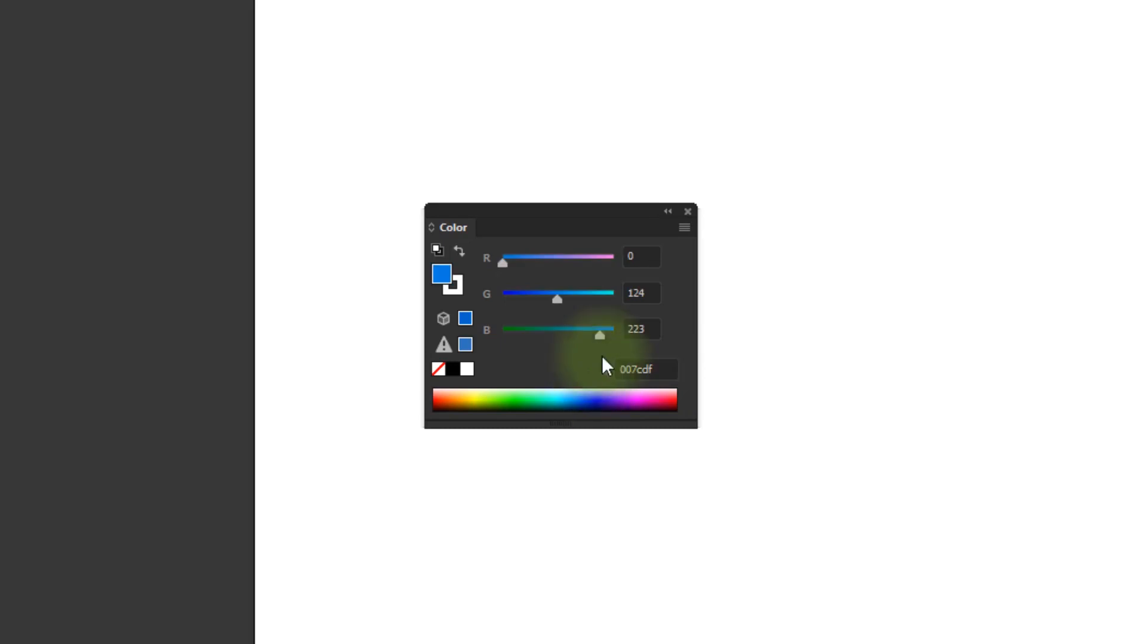
click(688, 216)
- Set the stroke weight to 1 pt
click(266, 8)
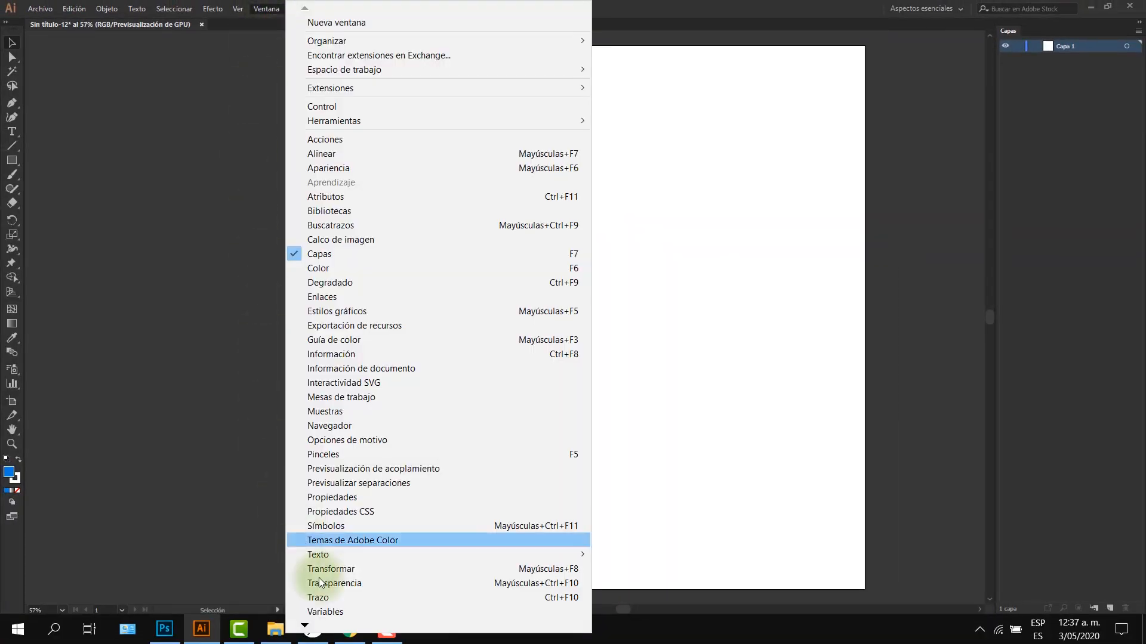
click(322, 597)
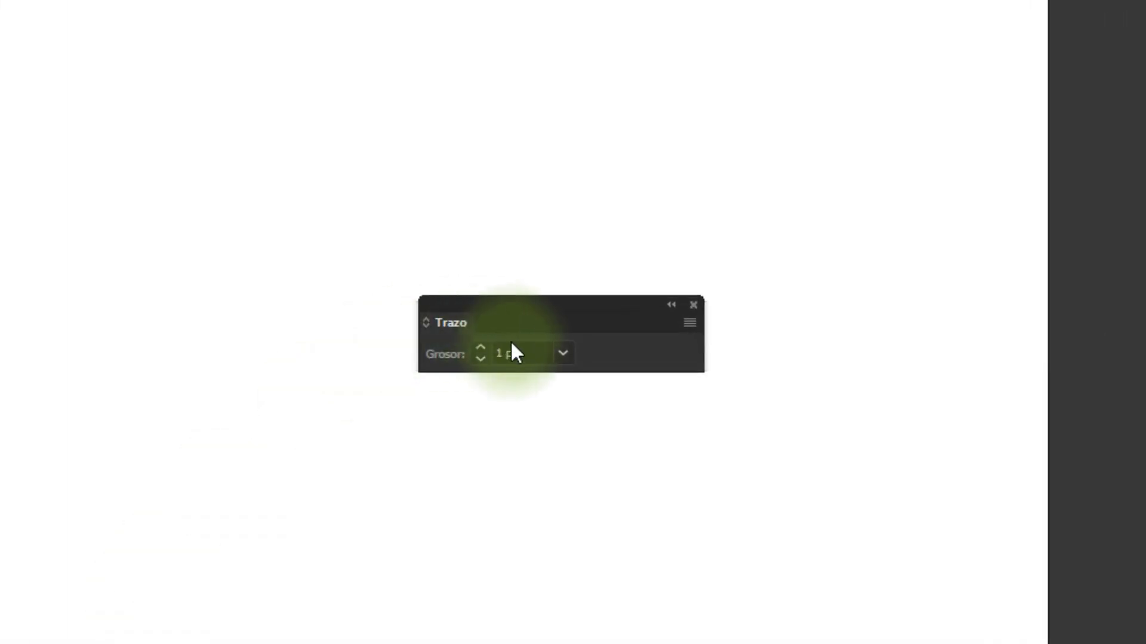
drag(524, 350, 477, 345)
text(1)
key(Return)
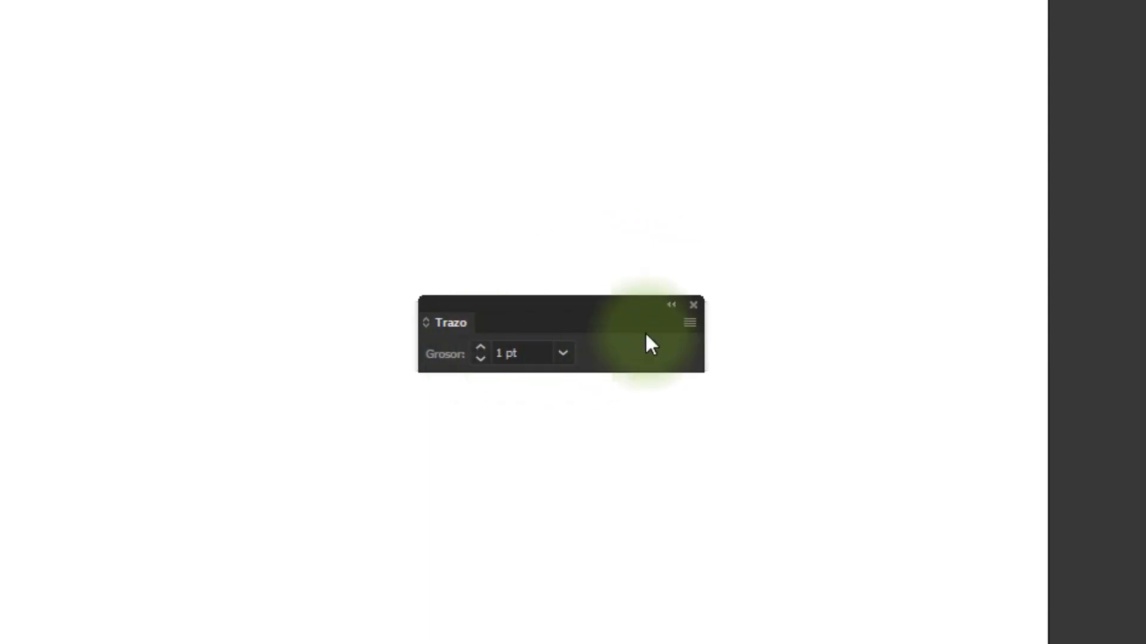
- Draw a rectangle 1600 px wide and 1600 px high on the artboard
click(693, 304)
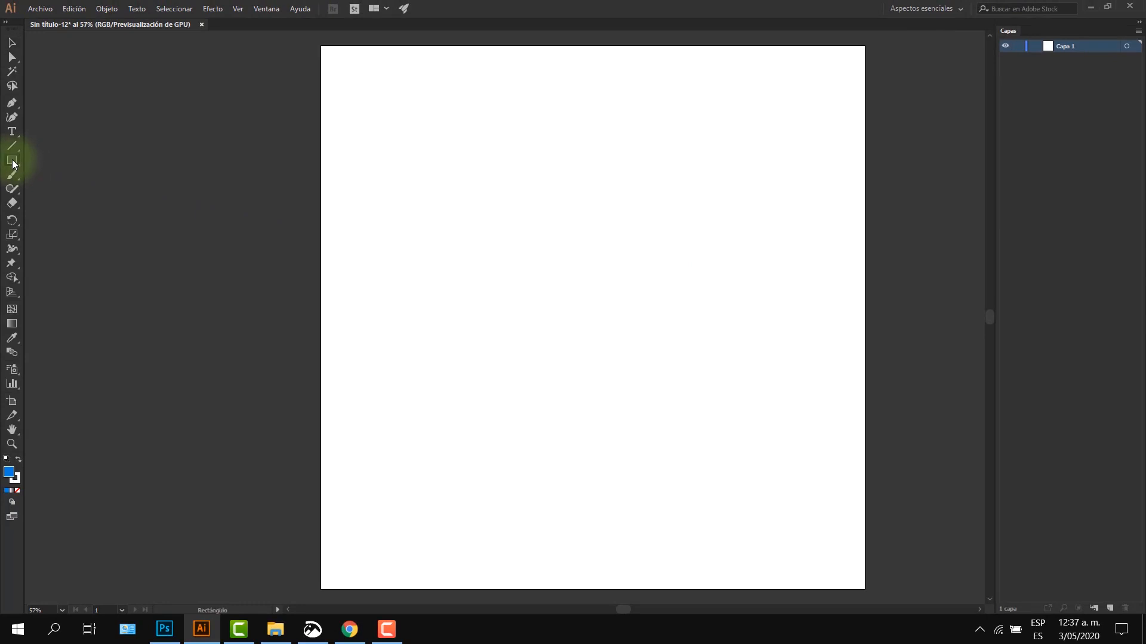
click(431, 200)
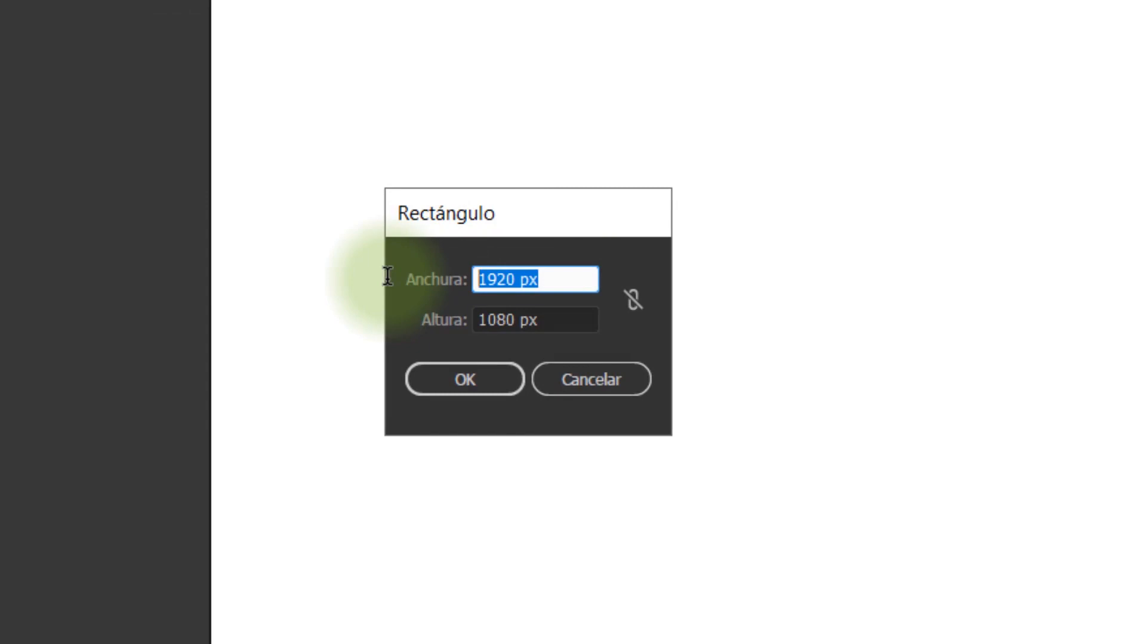
text(1600)
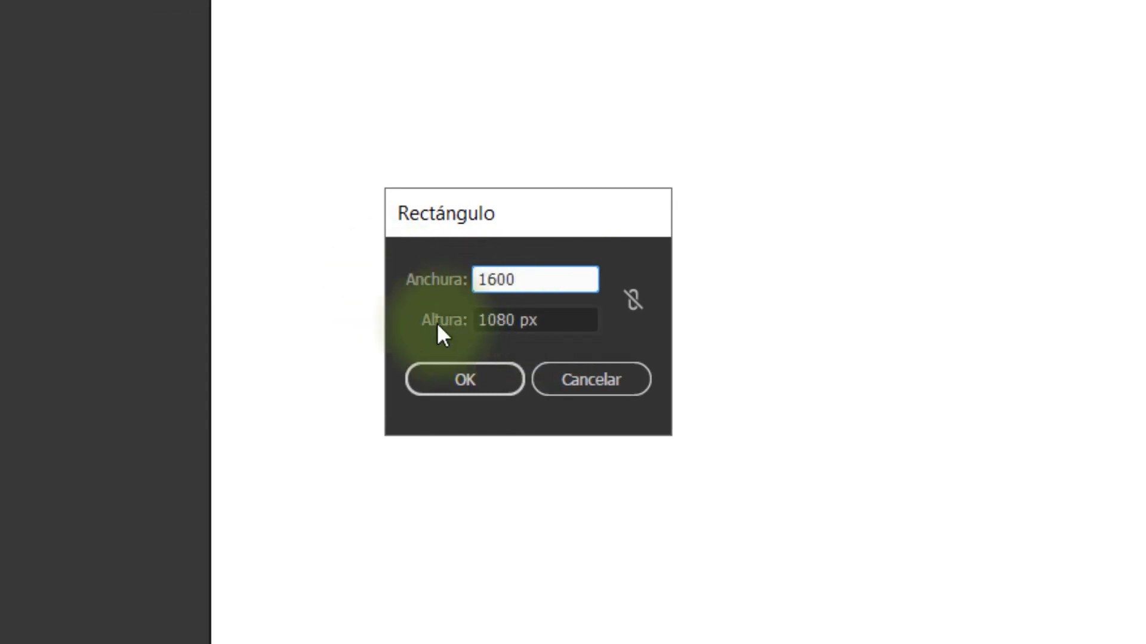
key(Tab)
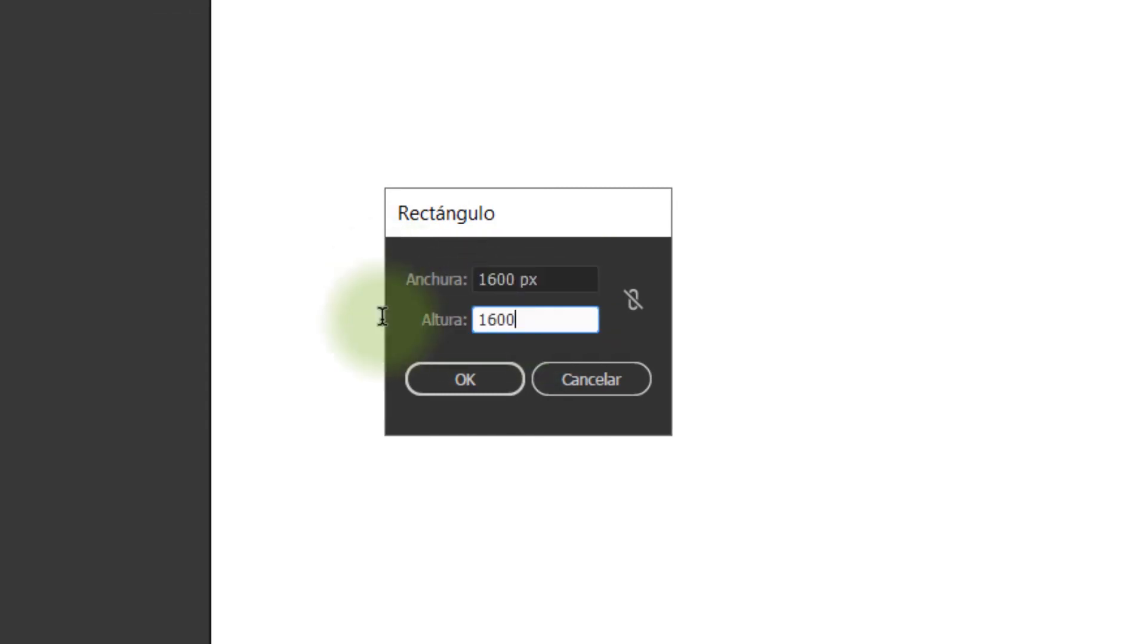
text(1600)
click(448, 377)
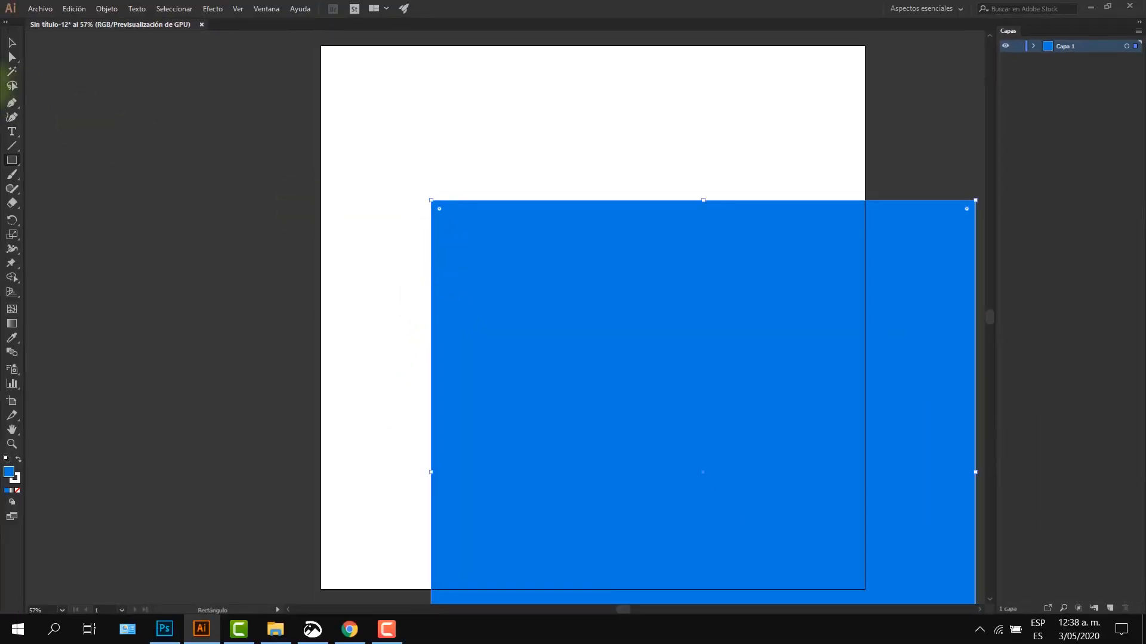
- Align the blue square with the artboard by setting its position to X 0 px and Y 0 px
click(11, 42)
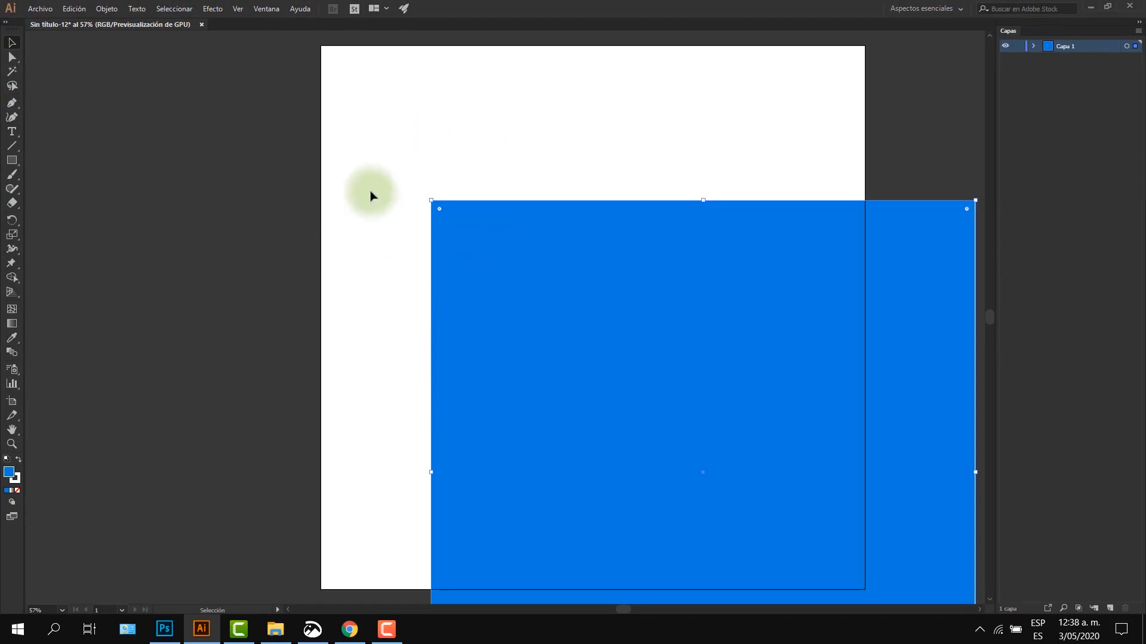
click(266, 9)
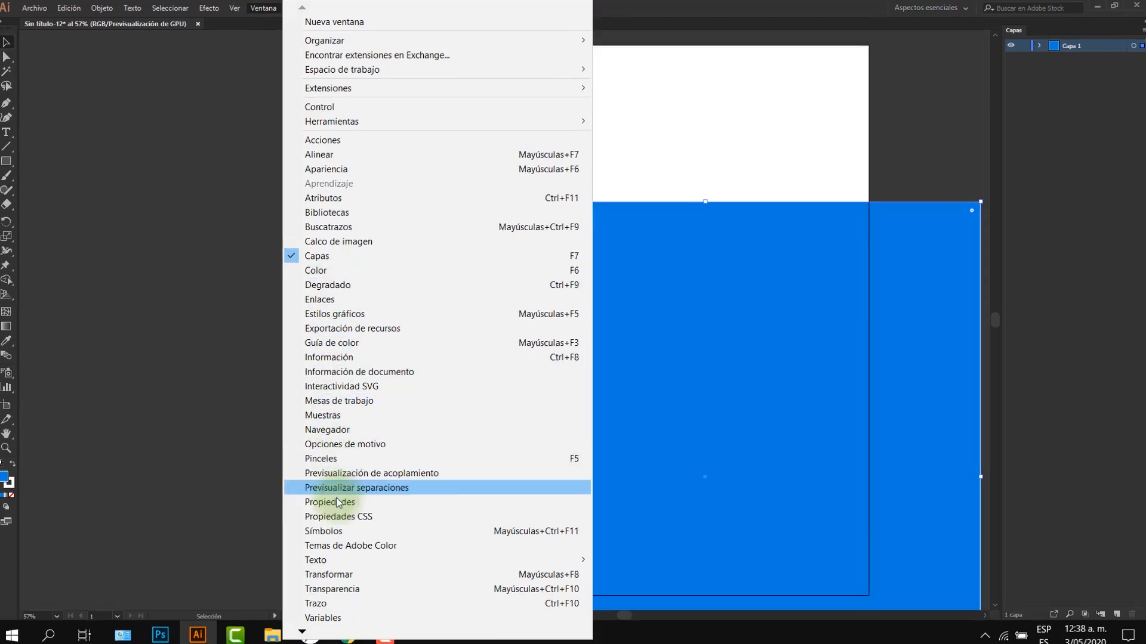
click(339, 503)
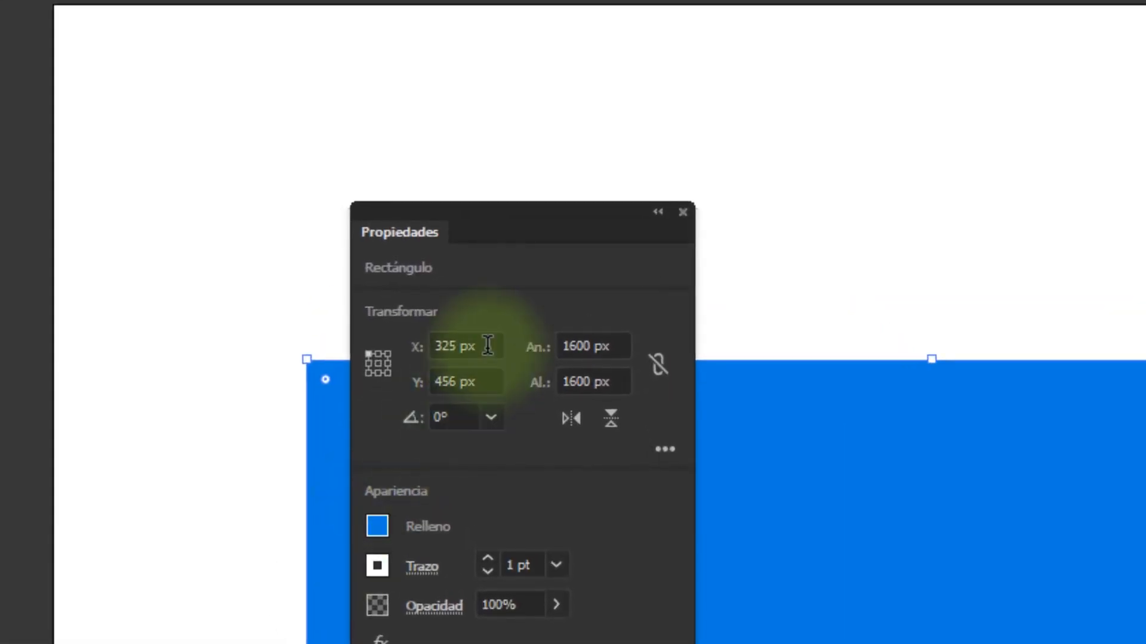
click(487, 345)
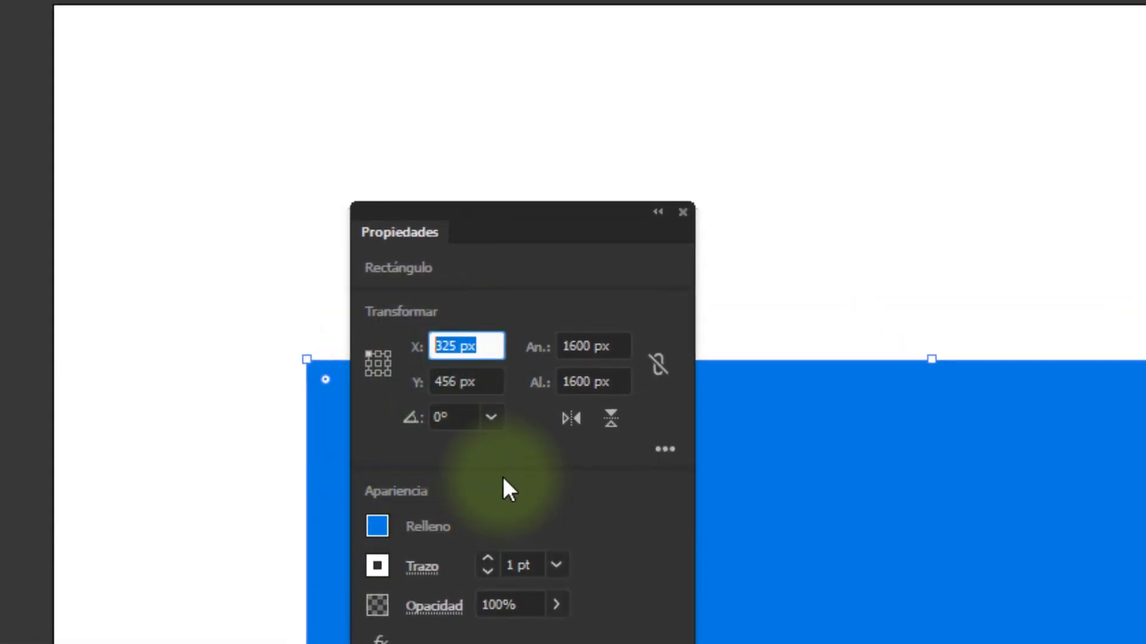
text(0)
click(426, 381)
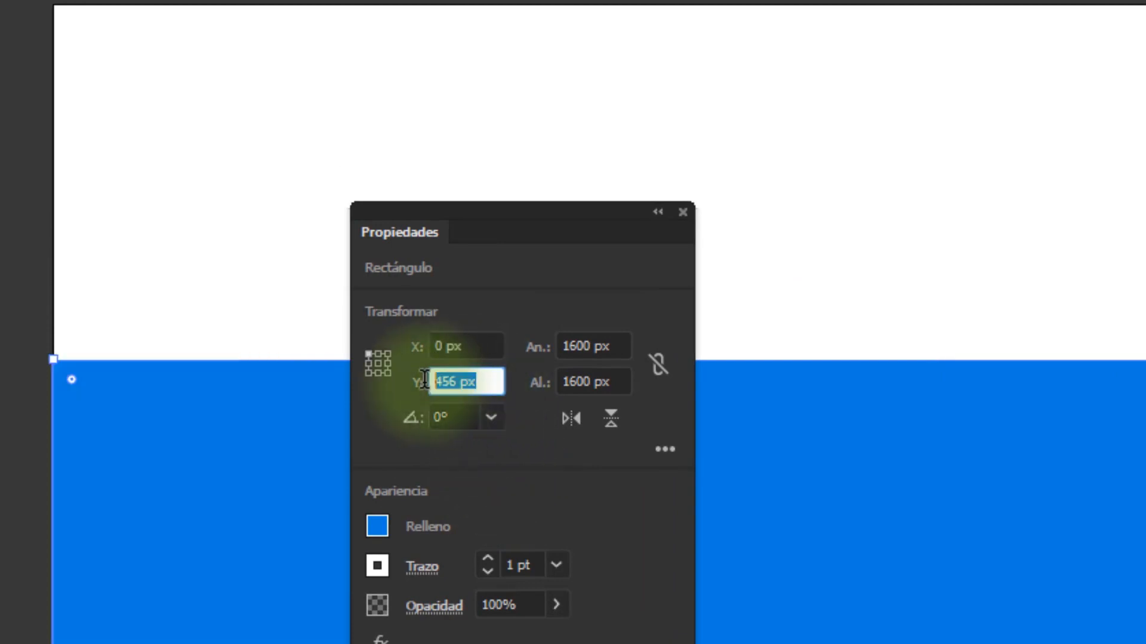
text(0)
click(465, 346)
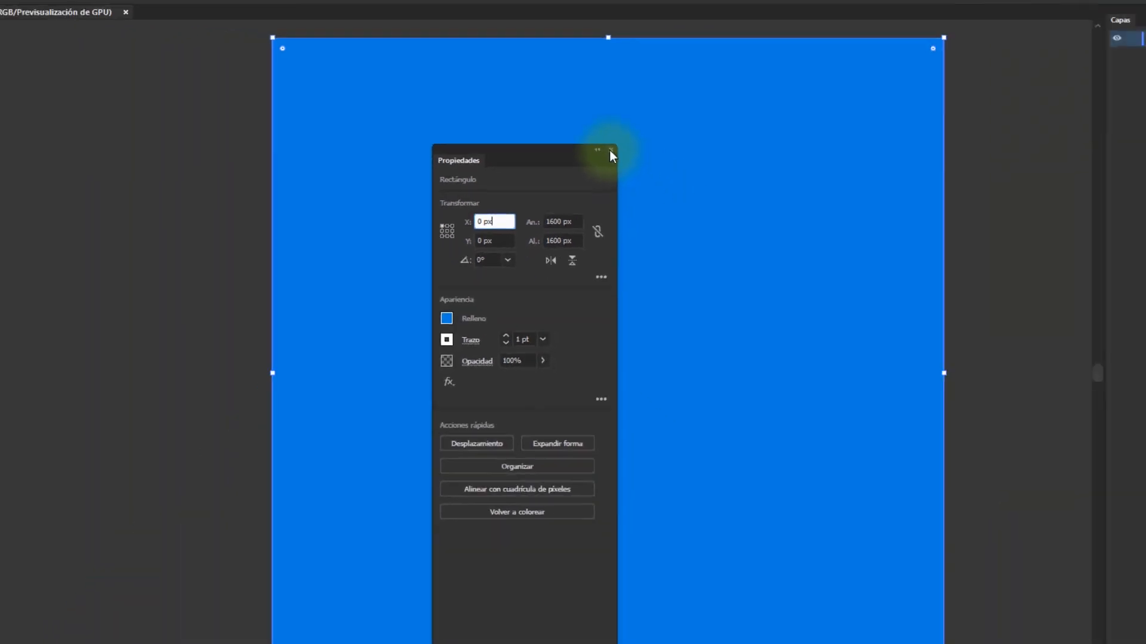
click(595, 136)
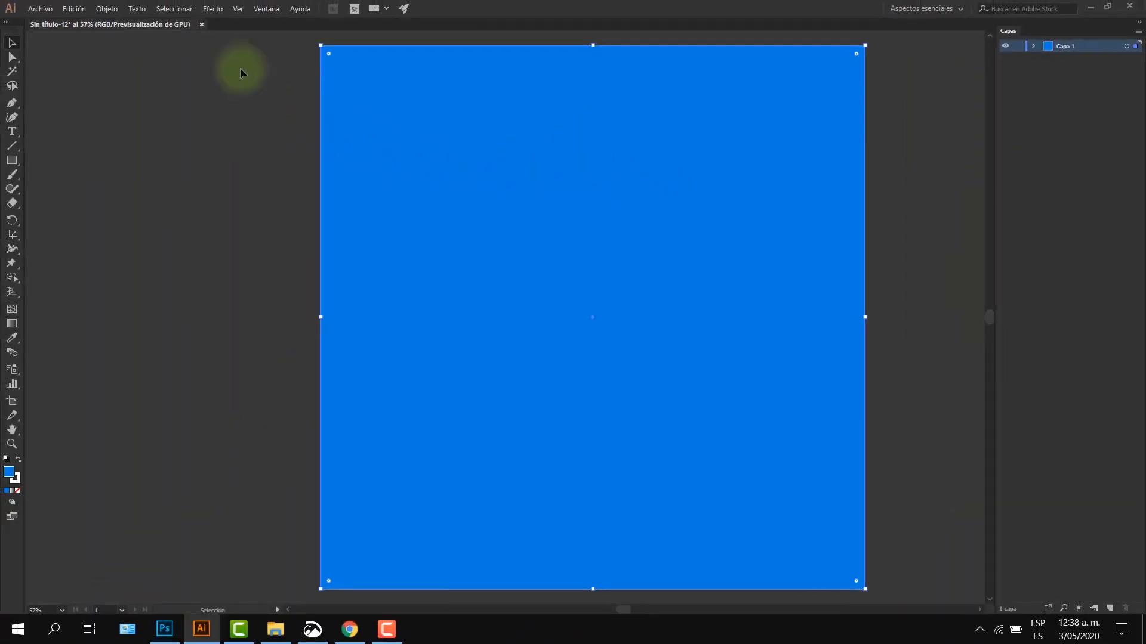
- Split the blue square into a grid of 20 rows and 20 columns, previewing the result
click(108, 8)
mouse_move(131, 309)
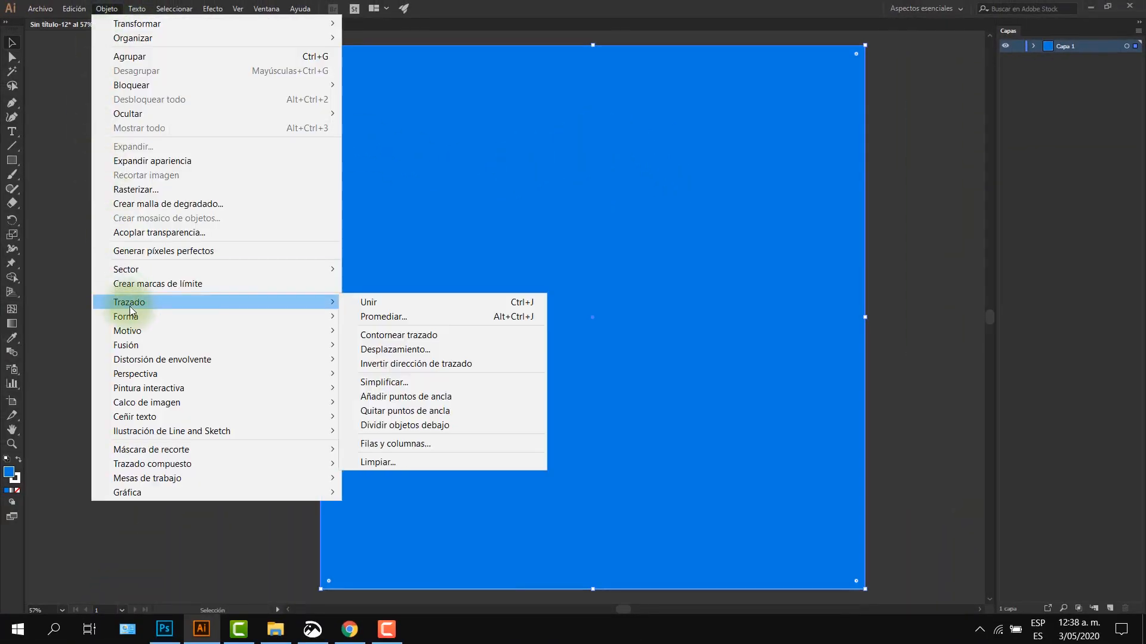
click(392, 443)
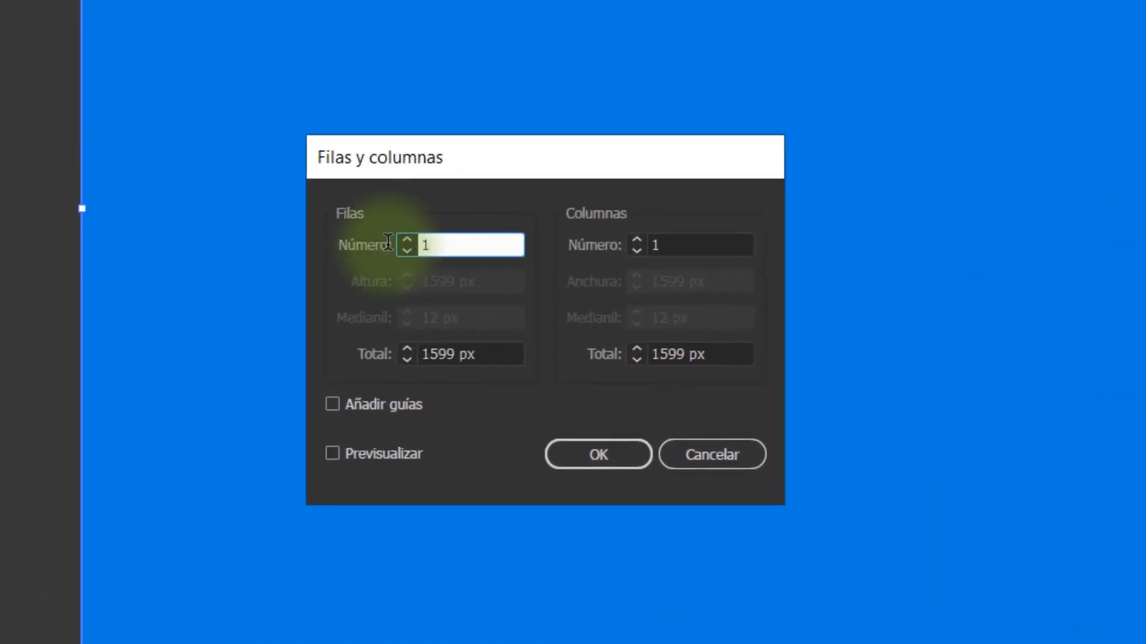
text(20)
click(662, 244)
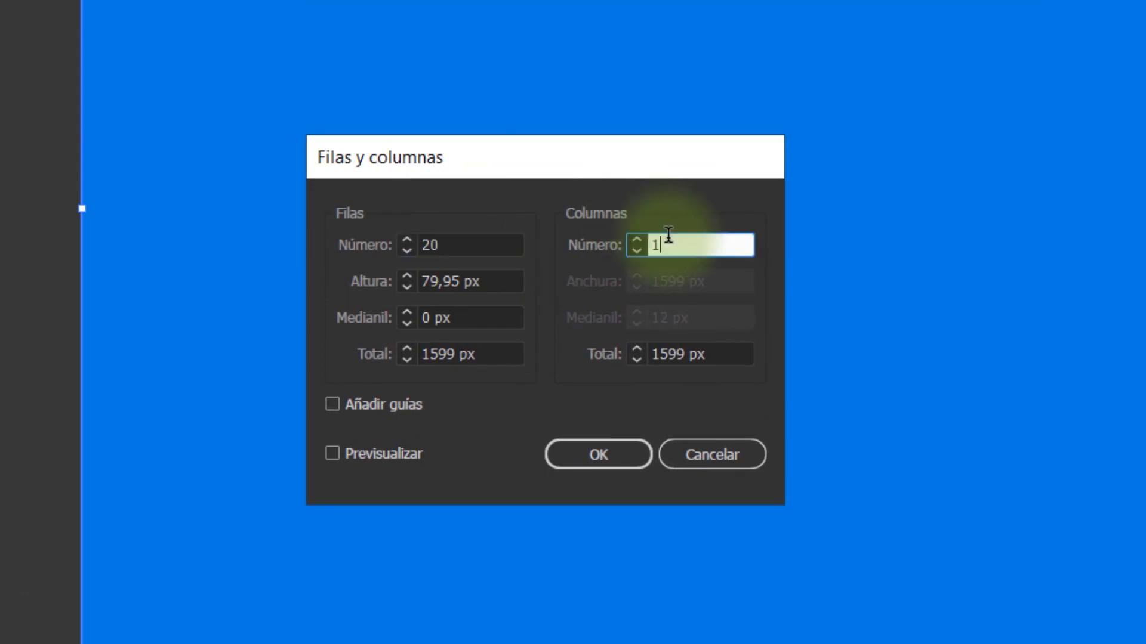
text(20)
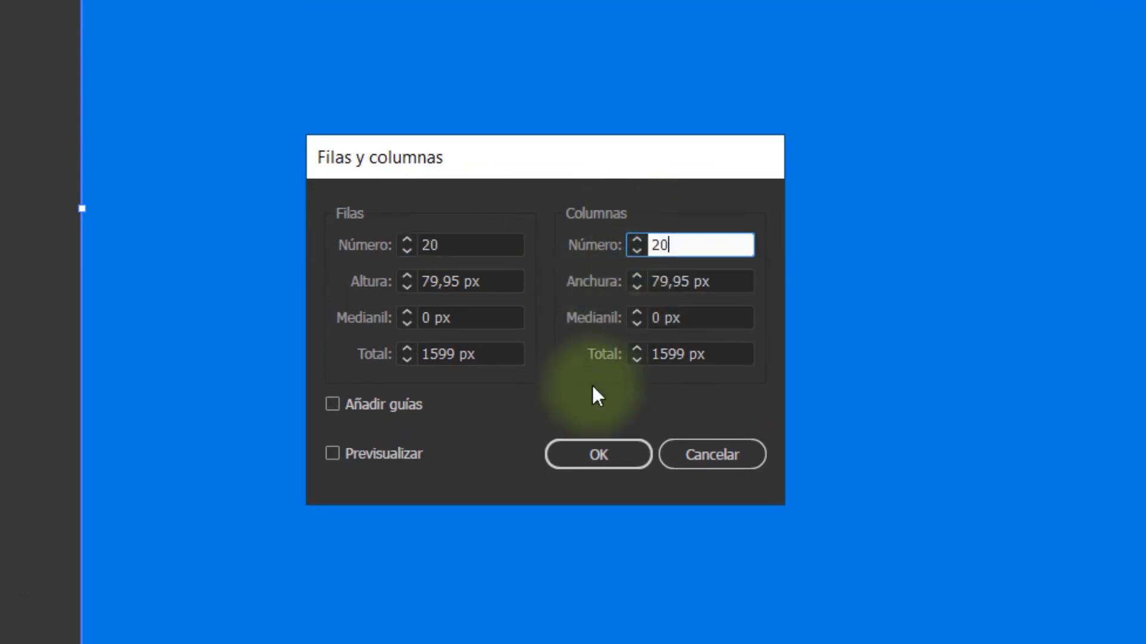
click(332, 453)
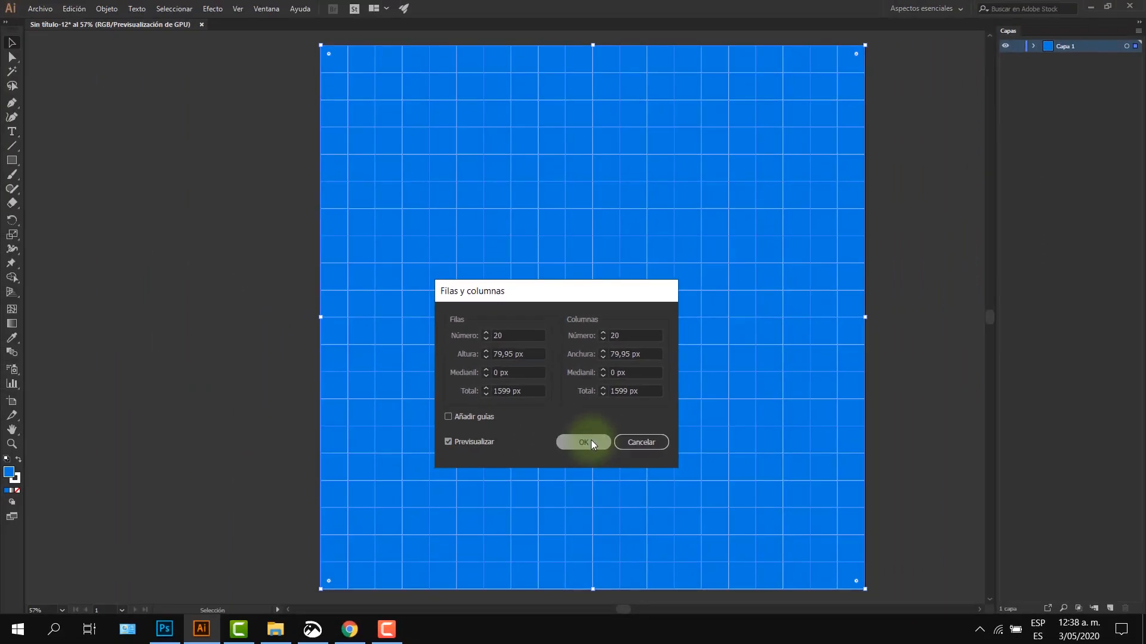
click(584, 442)
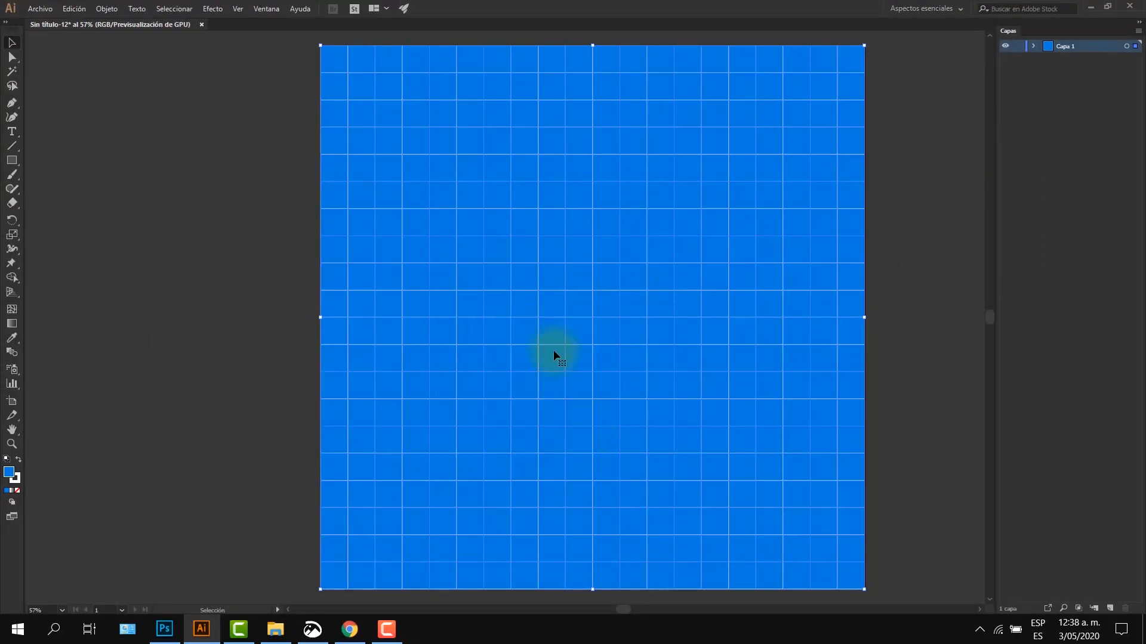
- Copy the grid, switch to Photoshop and paste it into the banknote document as a smart object
key(v)
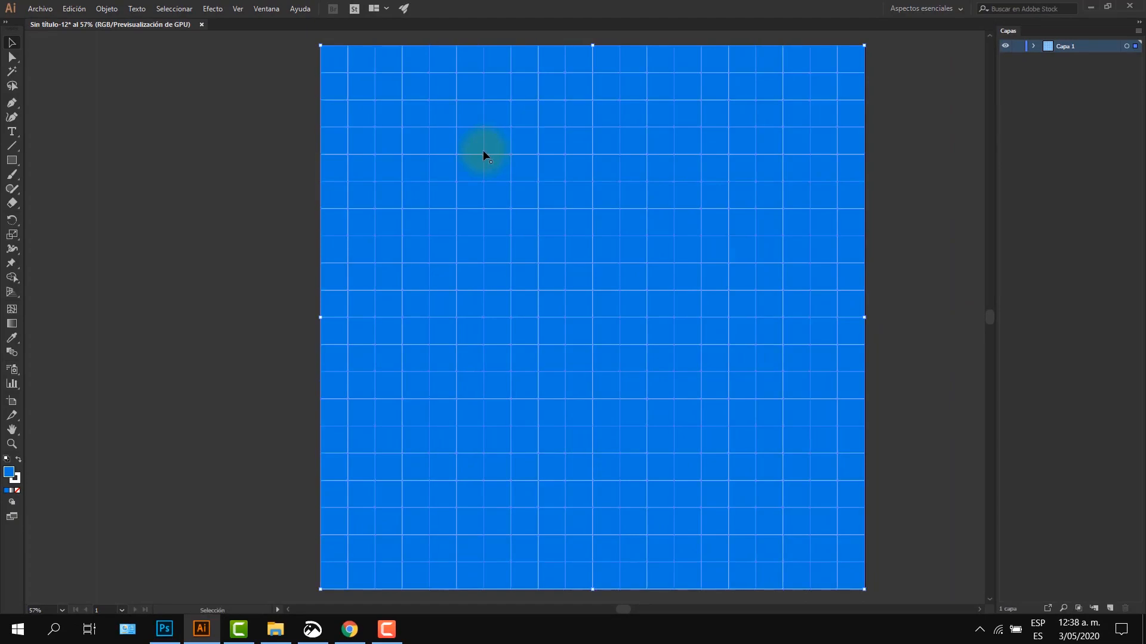
click(165, 630)
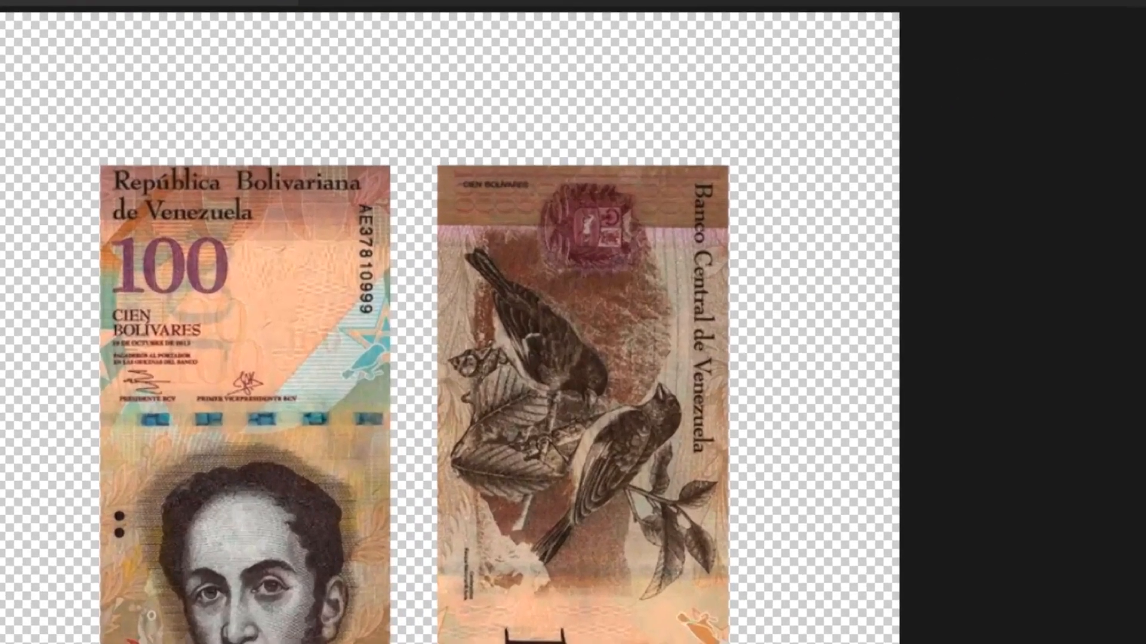
key(ctrl+v)
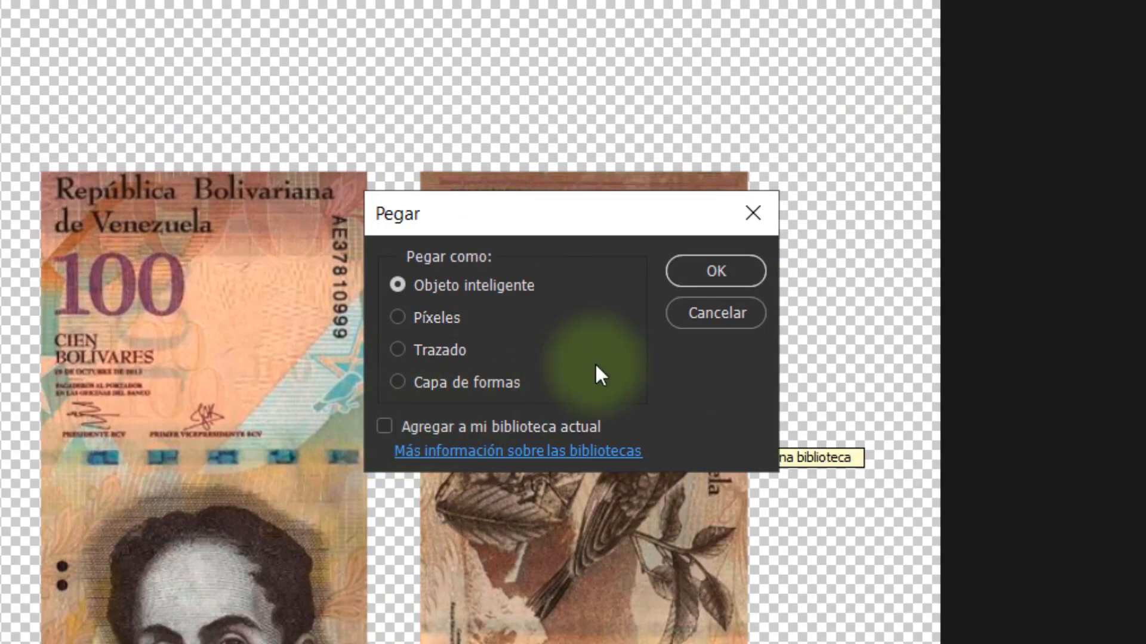
click(703, 272)
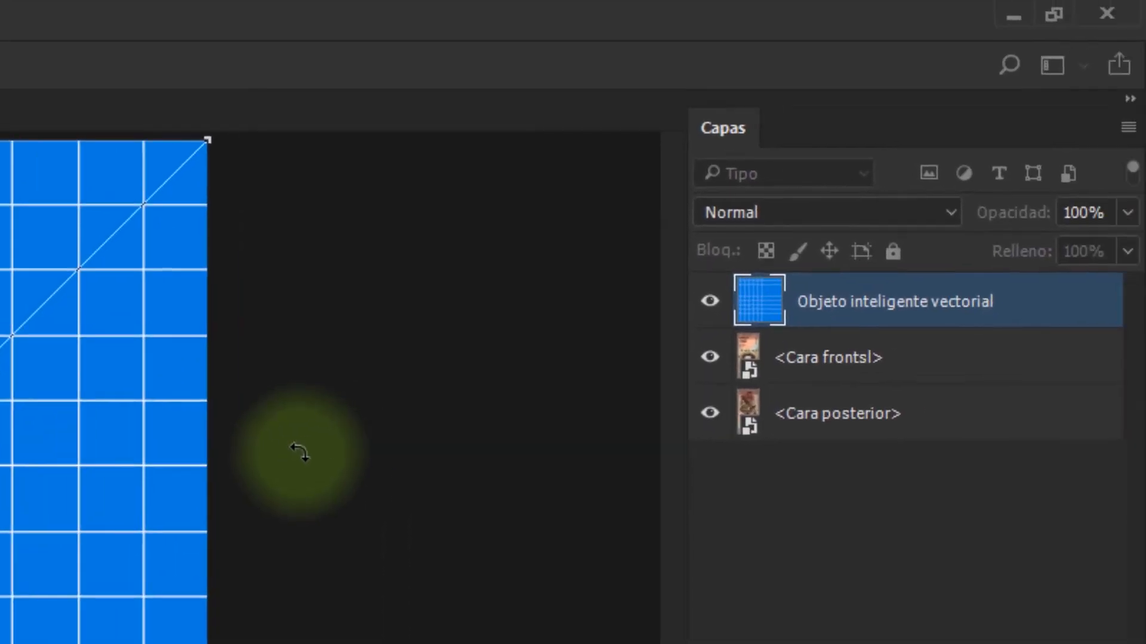
key(Return)
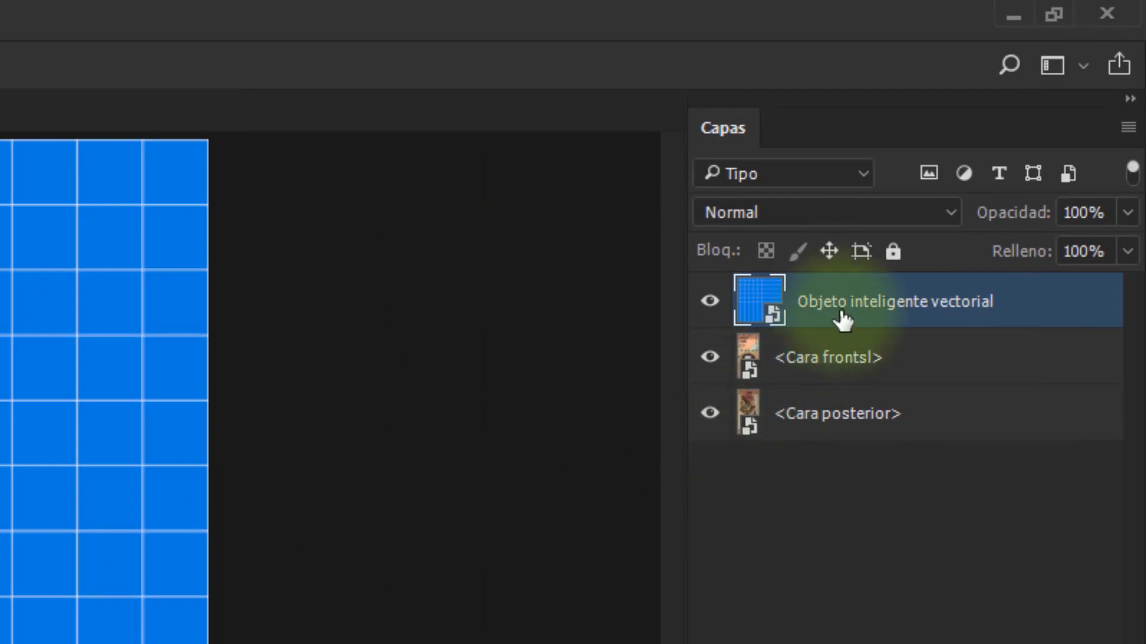
- Move the grid layer below <Cara posterior> and rename it <reticula contenedor de billetes>
drag(844, 320, 842, 451)
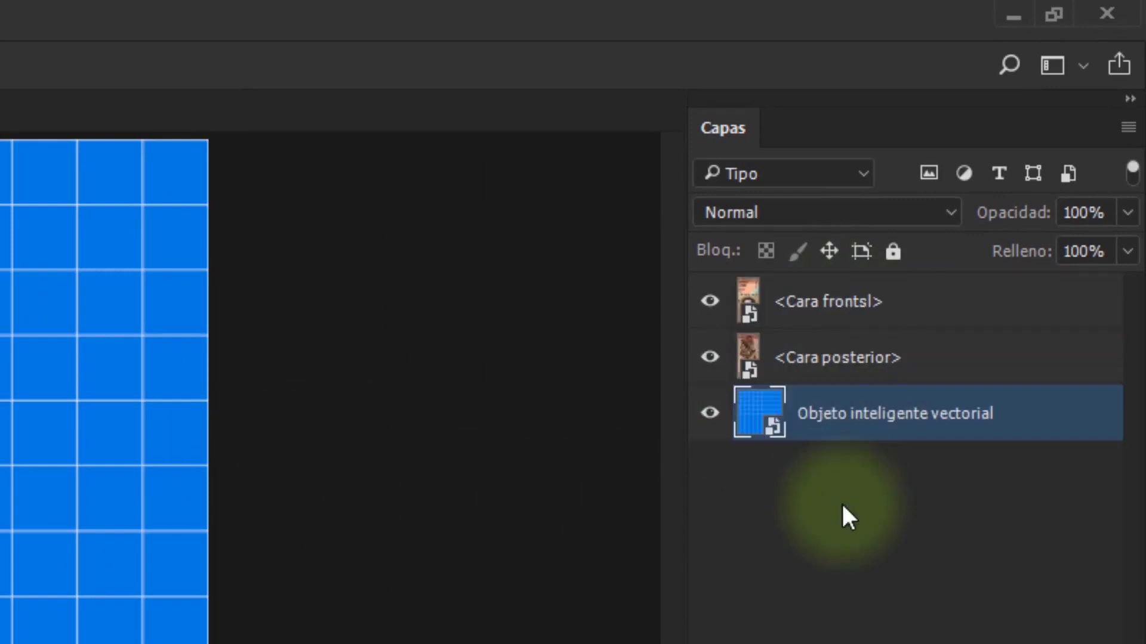
double_click(855, 413)
text(<reticula )
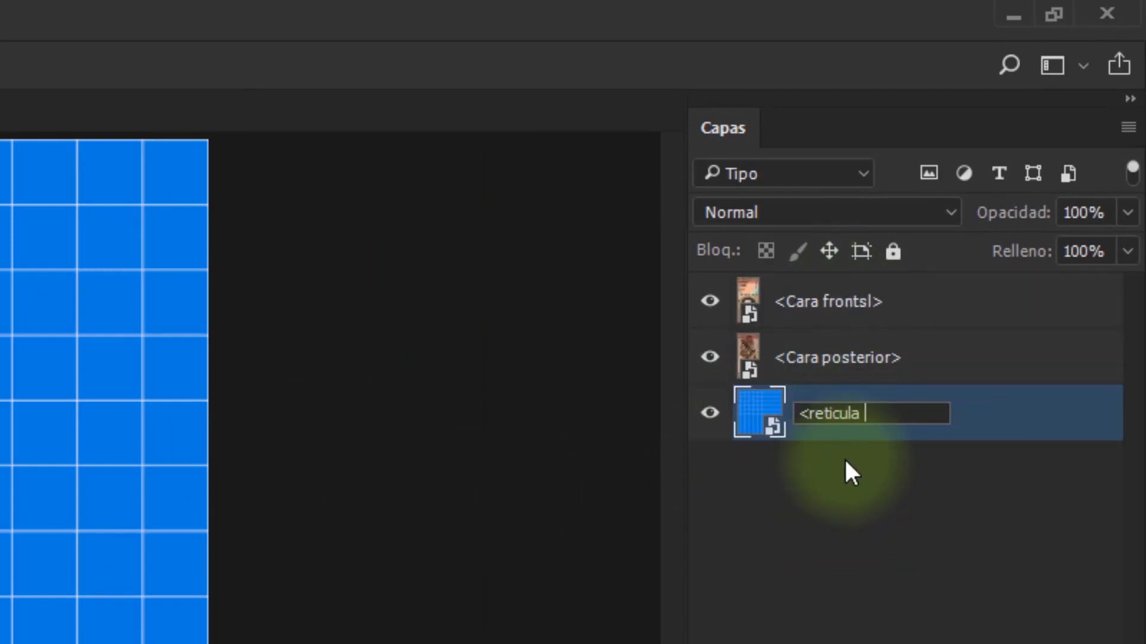
text(contenedor)
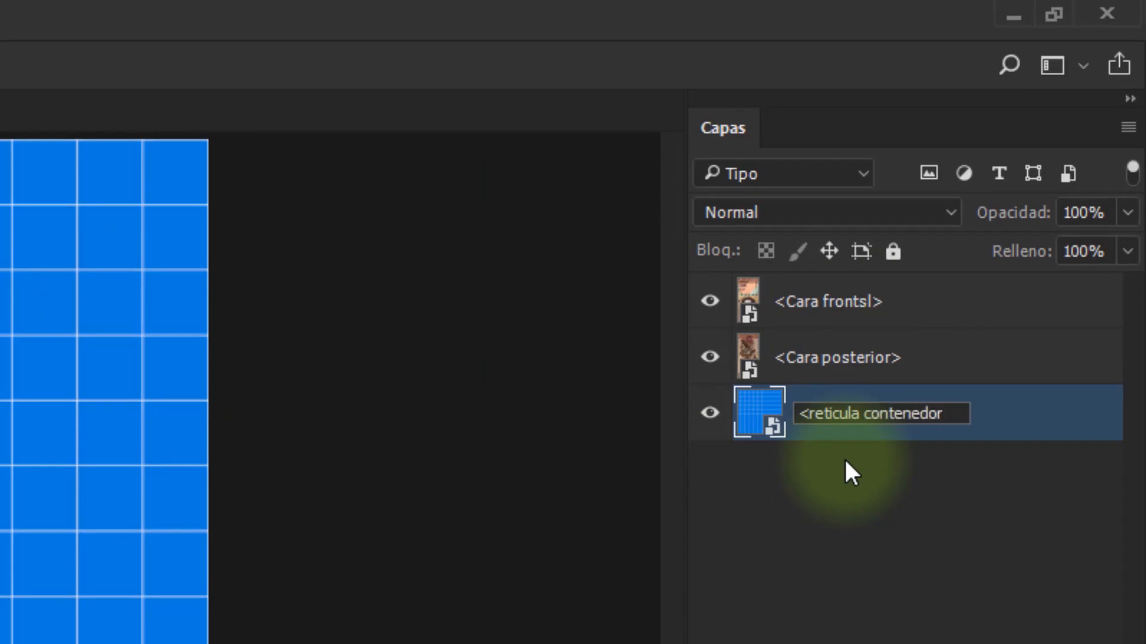
text( de billetes)
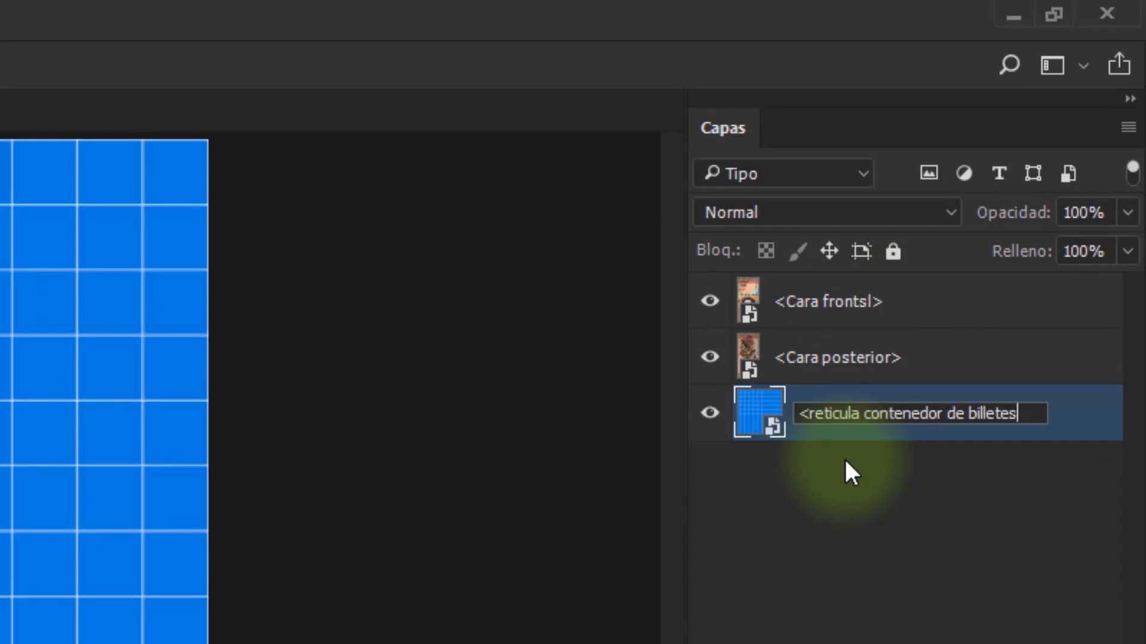
text(>)
key(Return)
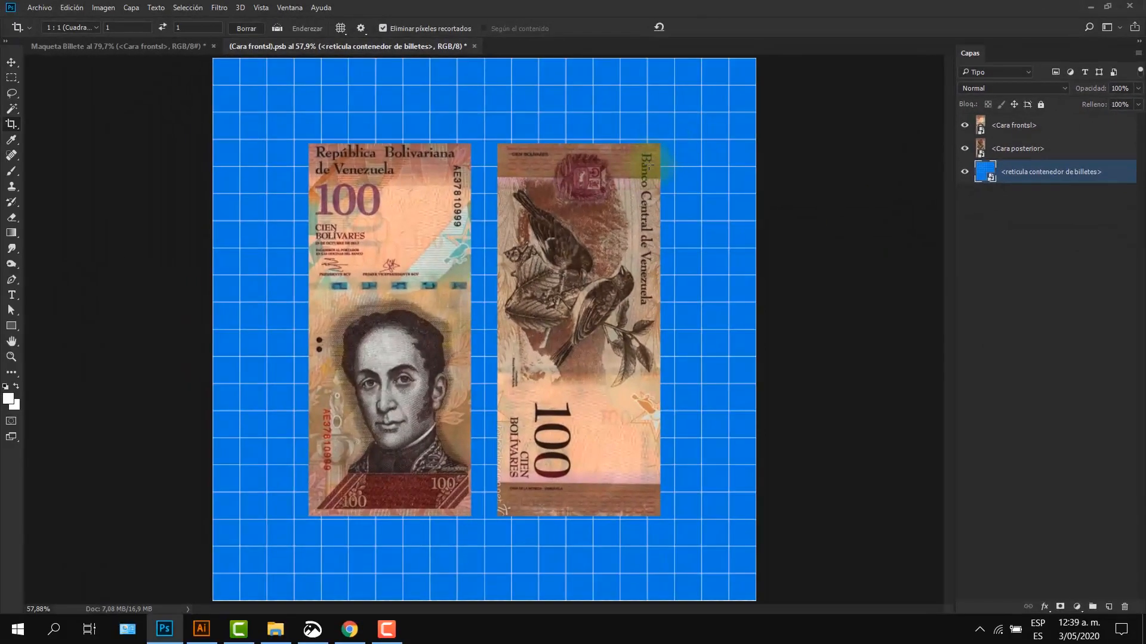
- Rotate the back note about 17° counterclockwise and move it so it partly overlaps behind the front note
click(12, 62)
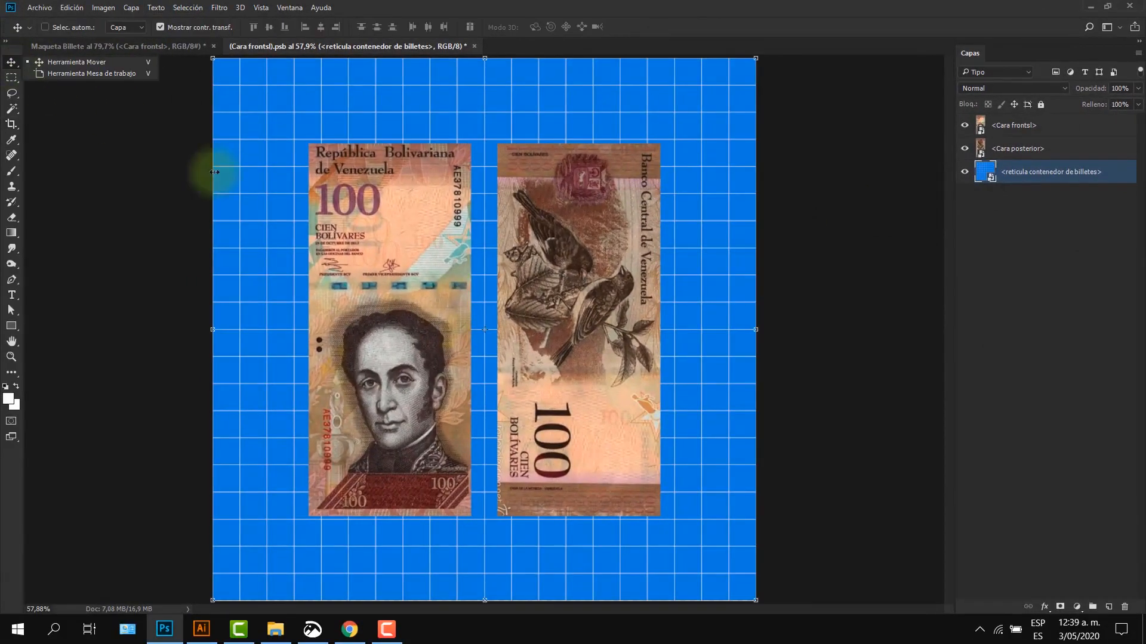
click(393, 253)
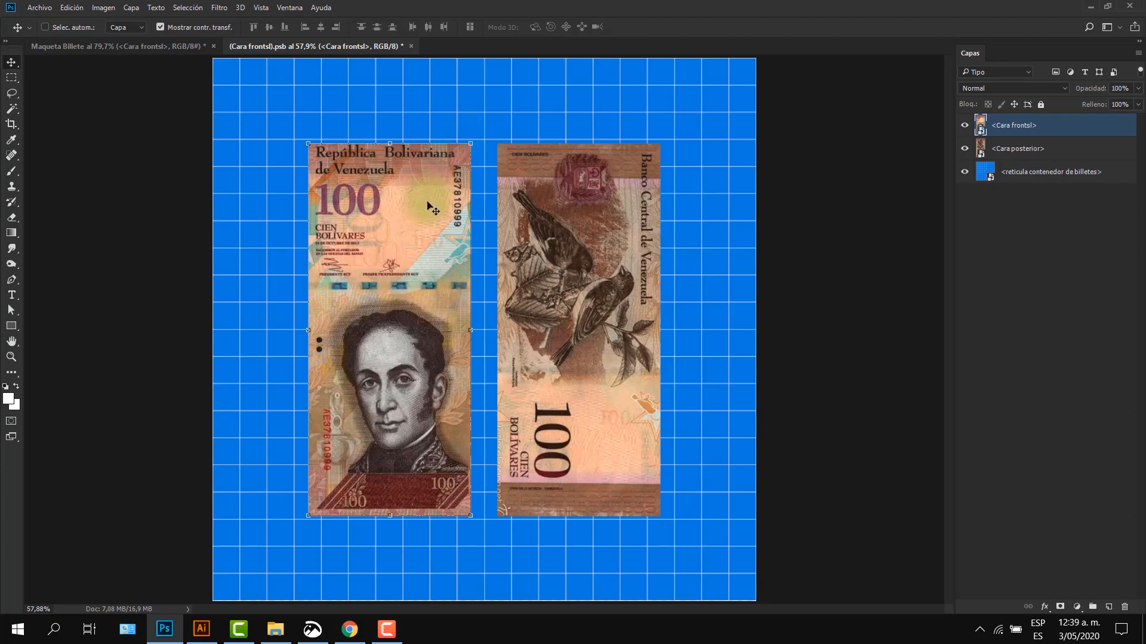
click(595, 180)
key(ctrl)
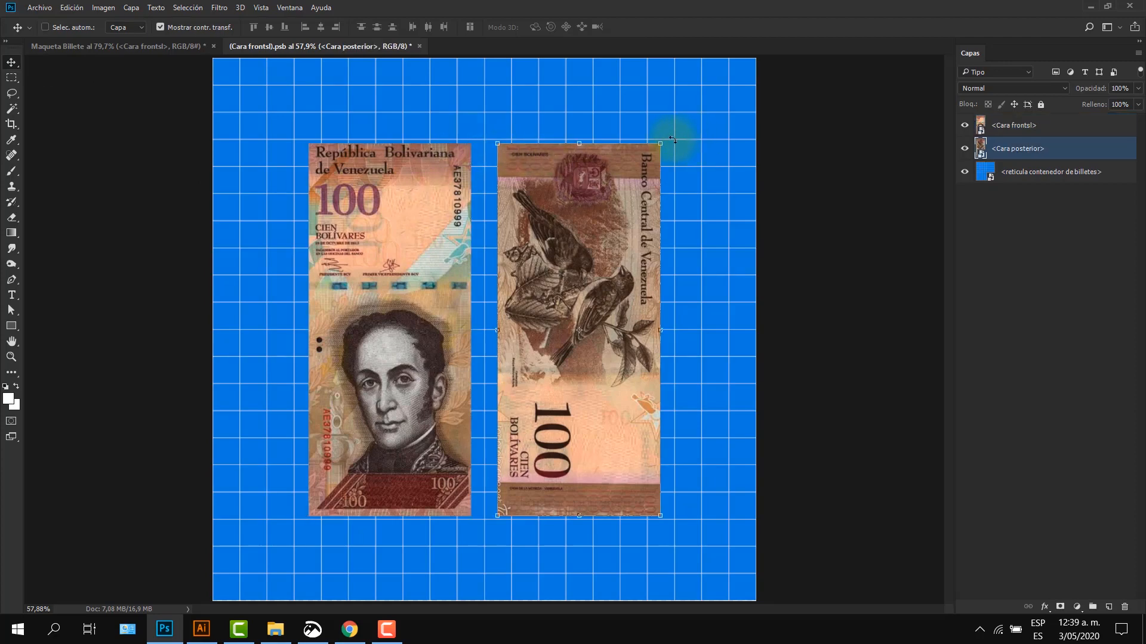
drag(672, 139, 600, 118)
drag(579, 238, 520, 207)
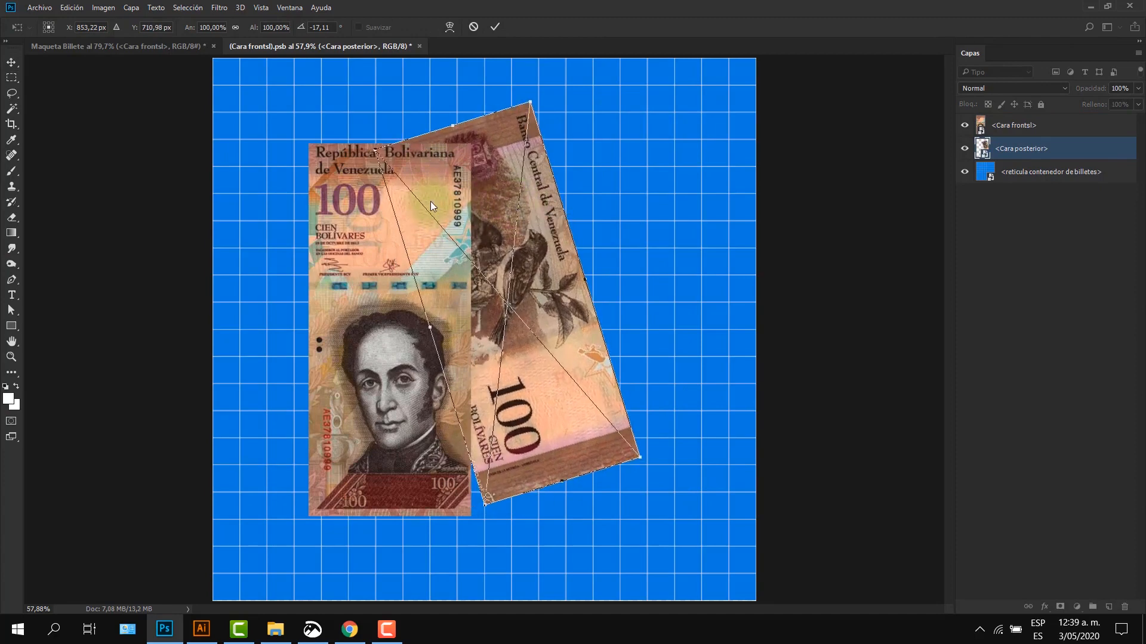
key(alt+space)
key(Return)
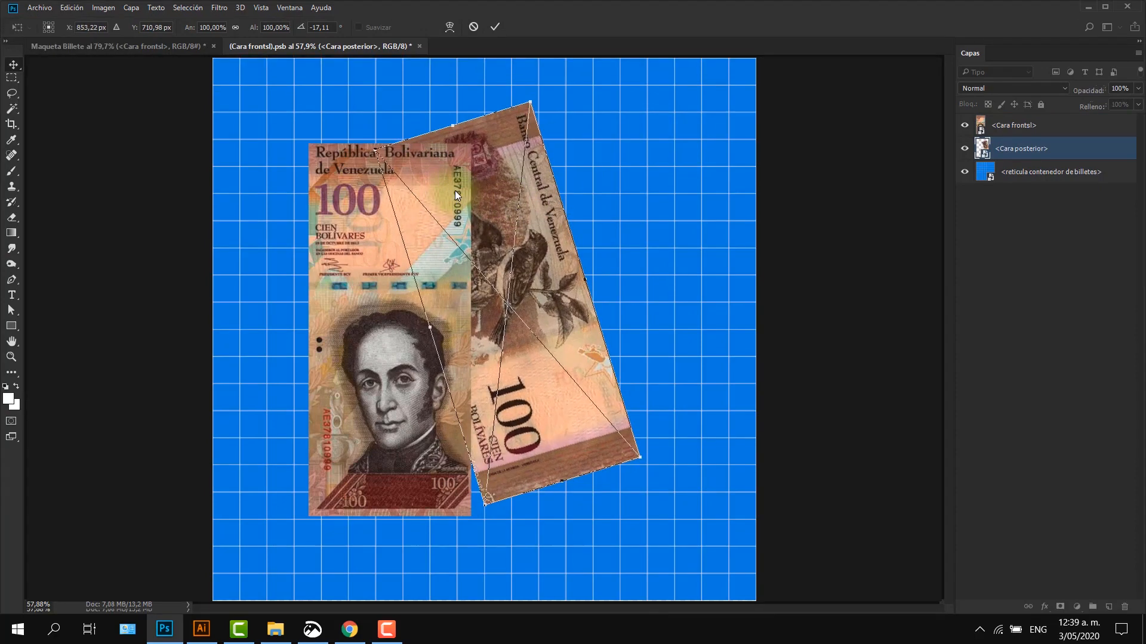
key(Return)
- Select both notes, rotate them together counterclockwise and shift them towards the centre of the grid
shift+click(415, 186)
key(ctrl)
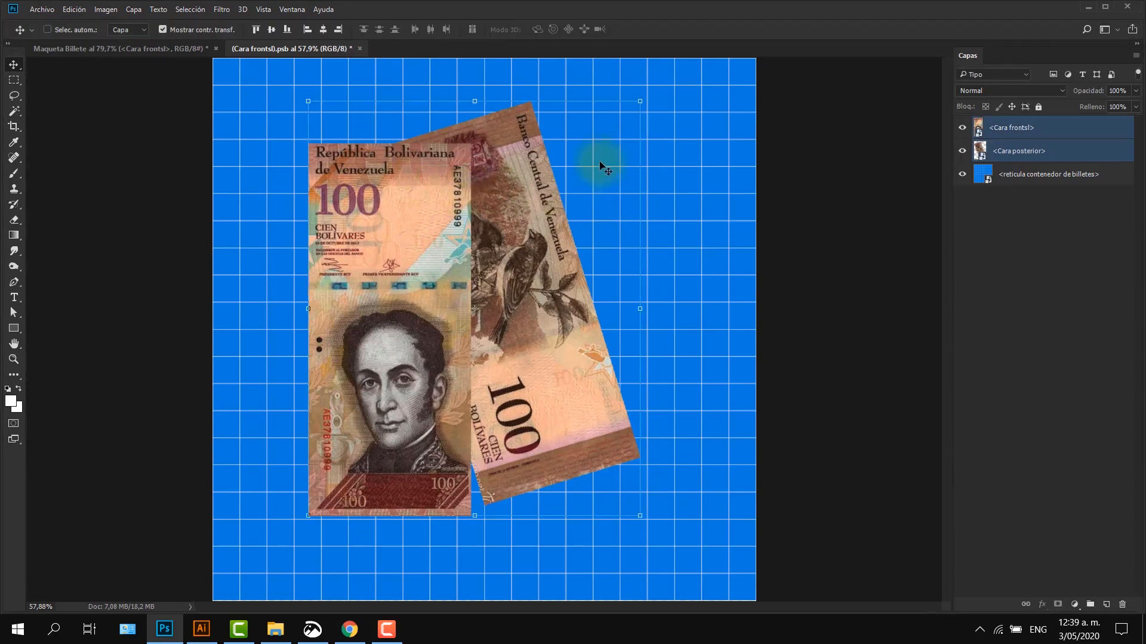
drag(654, 103, 573, 91)
key(Return)
drag(497, 287, 529, 300)
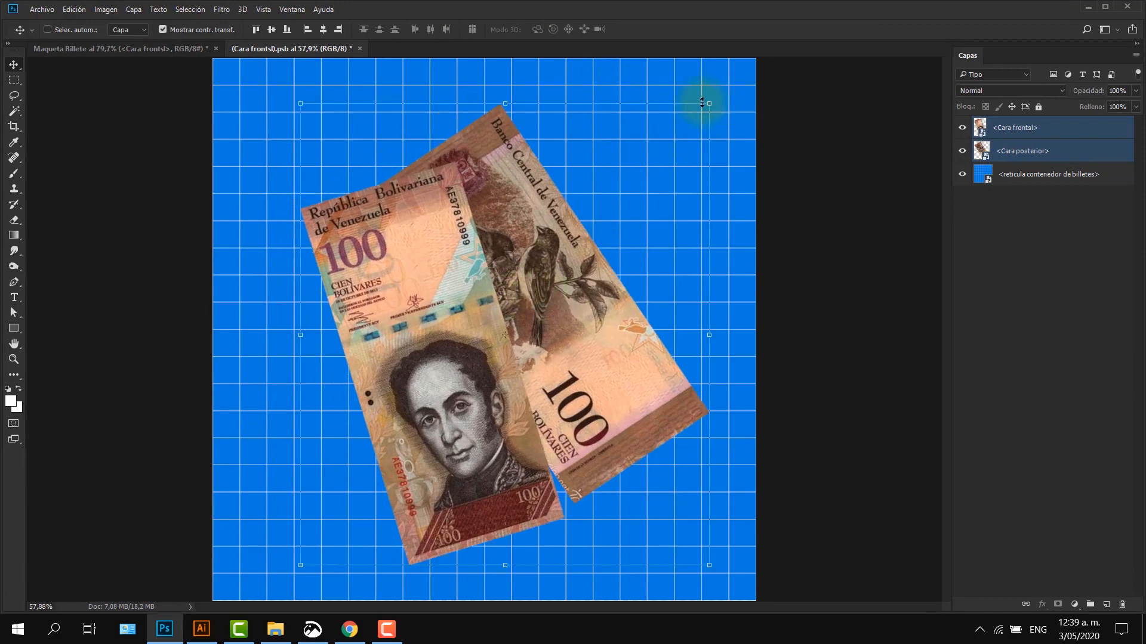
- Scale both notes together to about 90% around their centre, then save and close the smart object's contents
drag(708, 103, 686, 123)
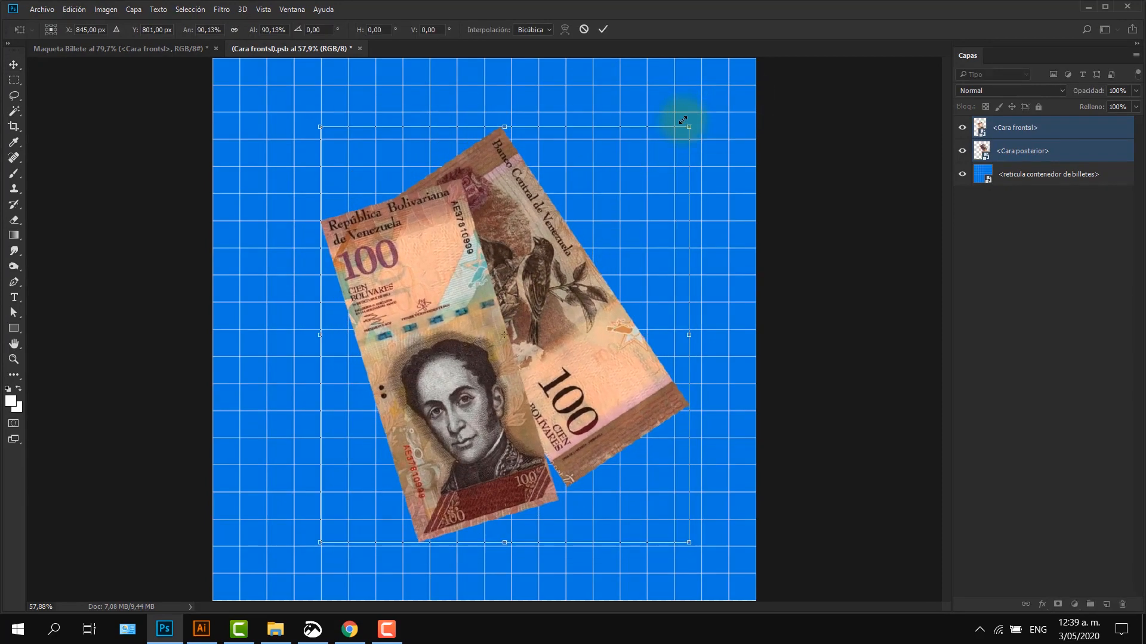
key(Return)
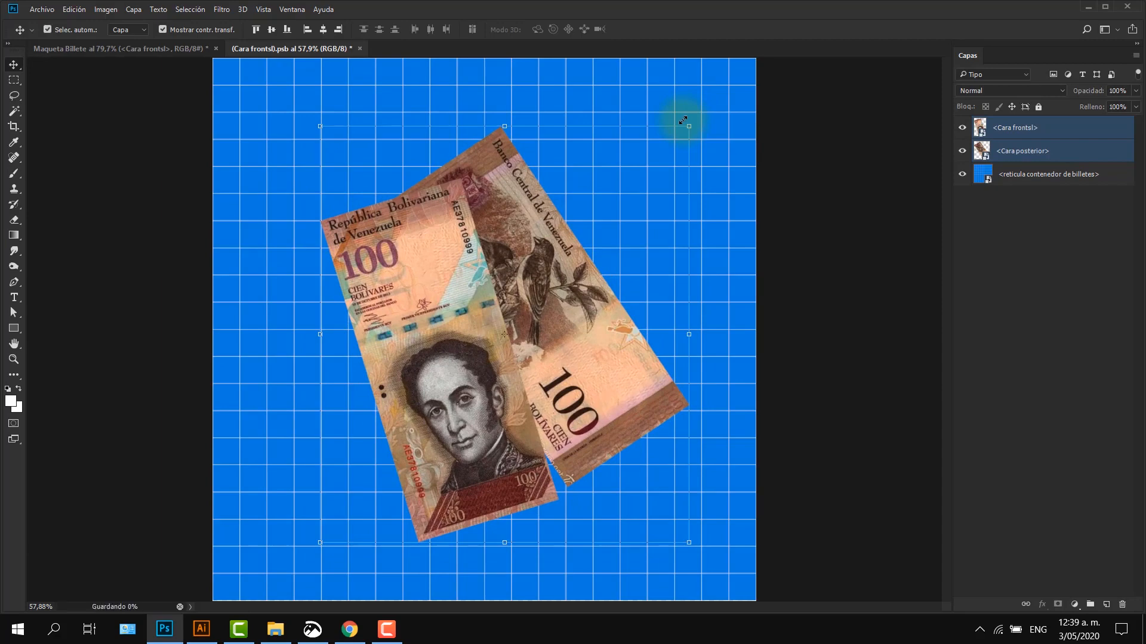
click(349, 47)
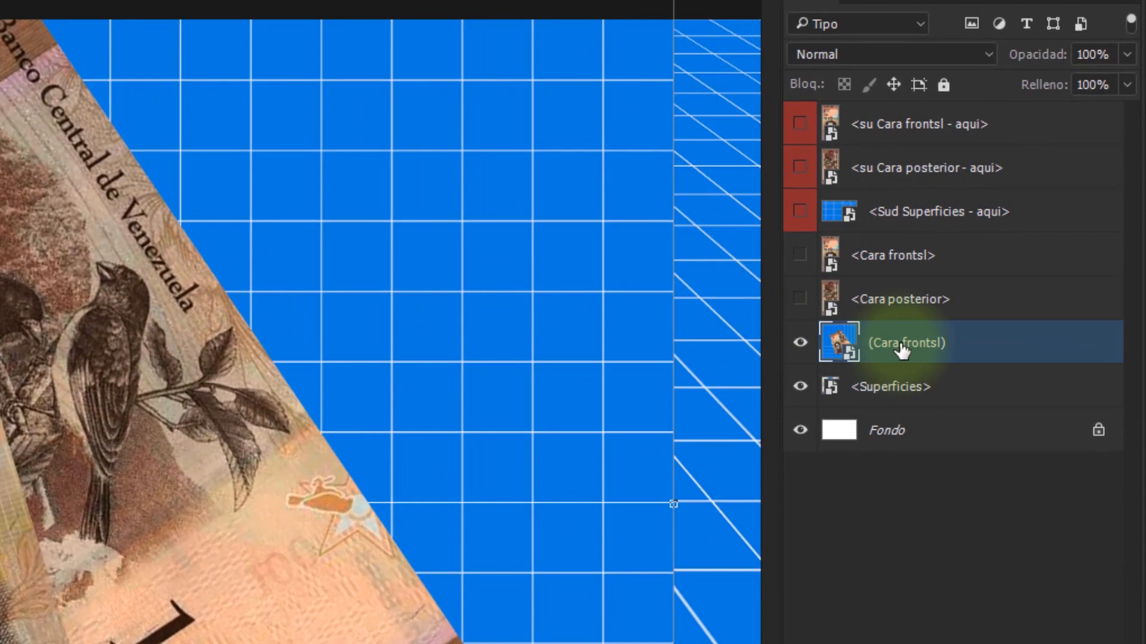
- Rename the combined notes-and-grid smart object layer <ref perspectiva>
double_click(903, 345)
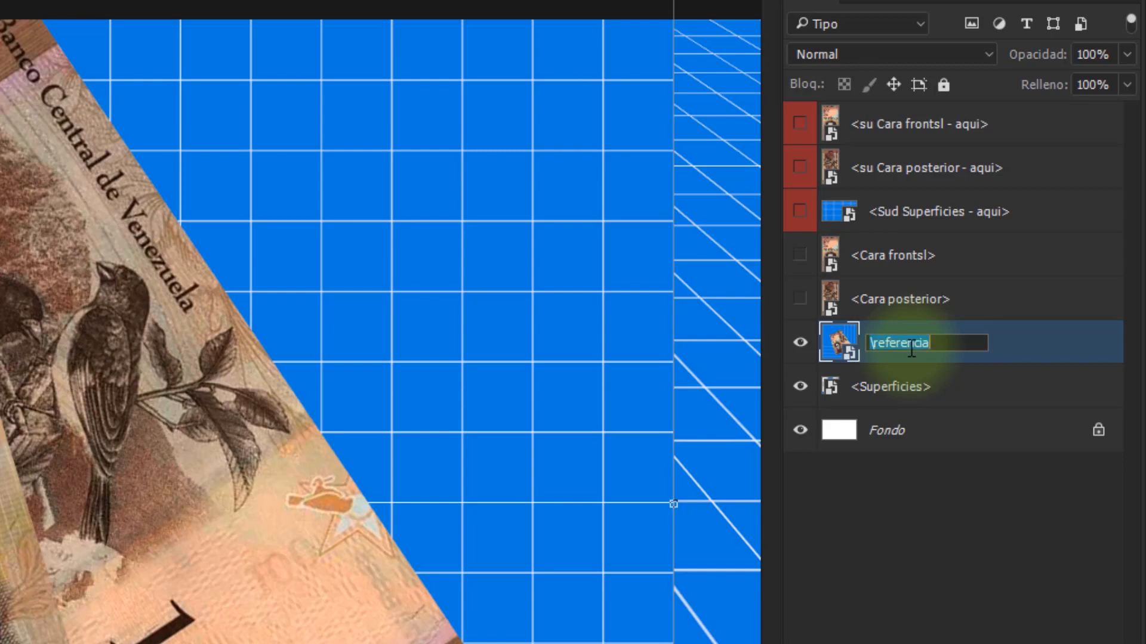
key(super+space)
text(va)
key(Return)
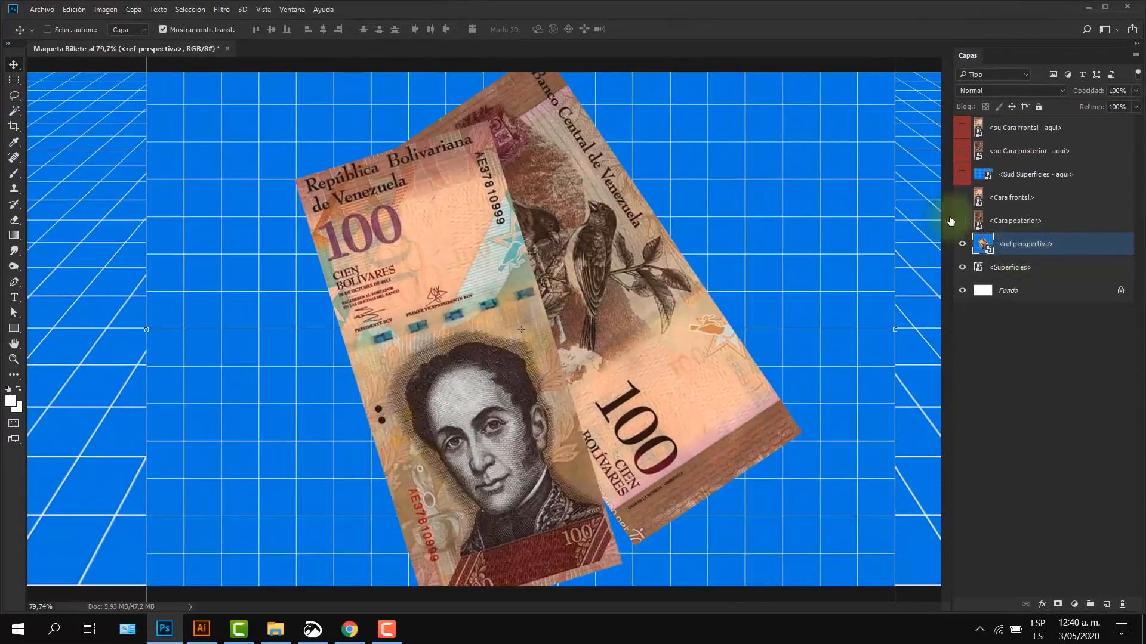
- Scale the <ref perspectiva> layer proportionally around its centre to about 1030 px square
key(ctrl+minus)
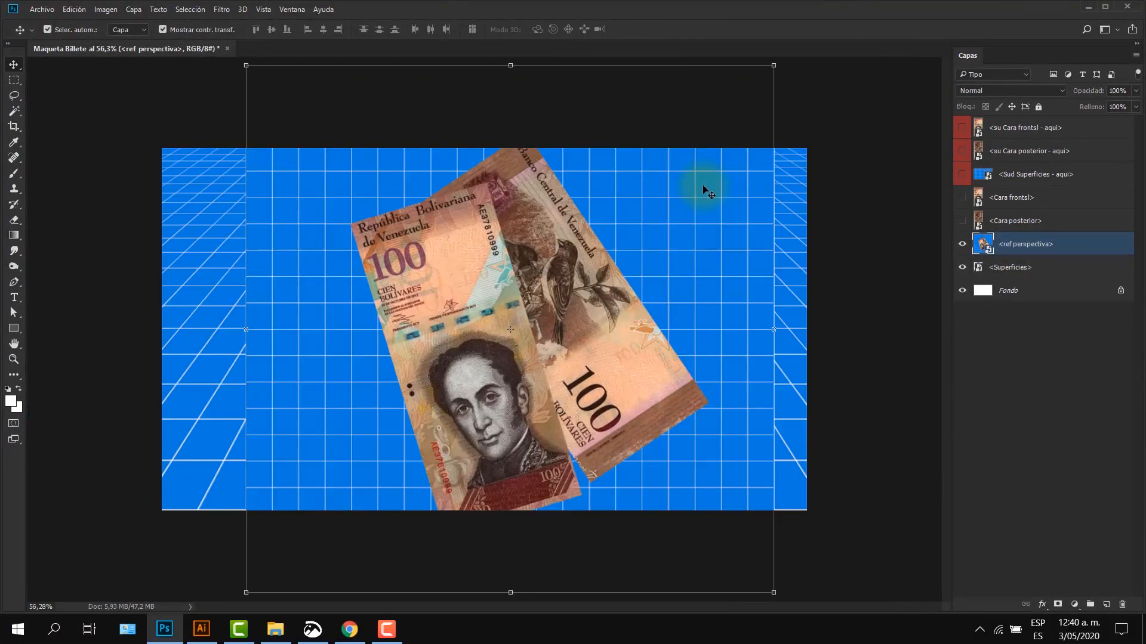
click(773, 66)
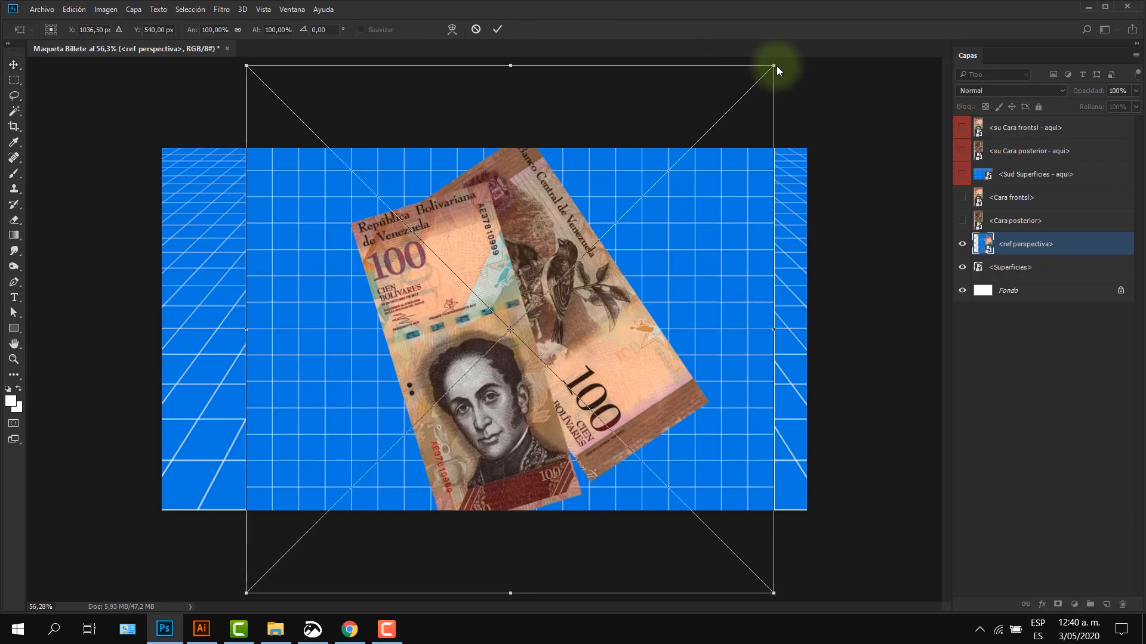
drag(773, 65, 678, 149)
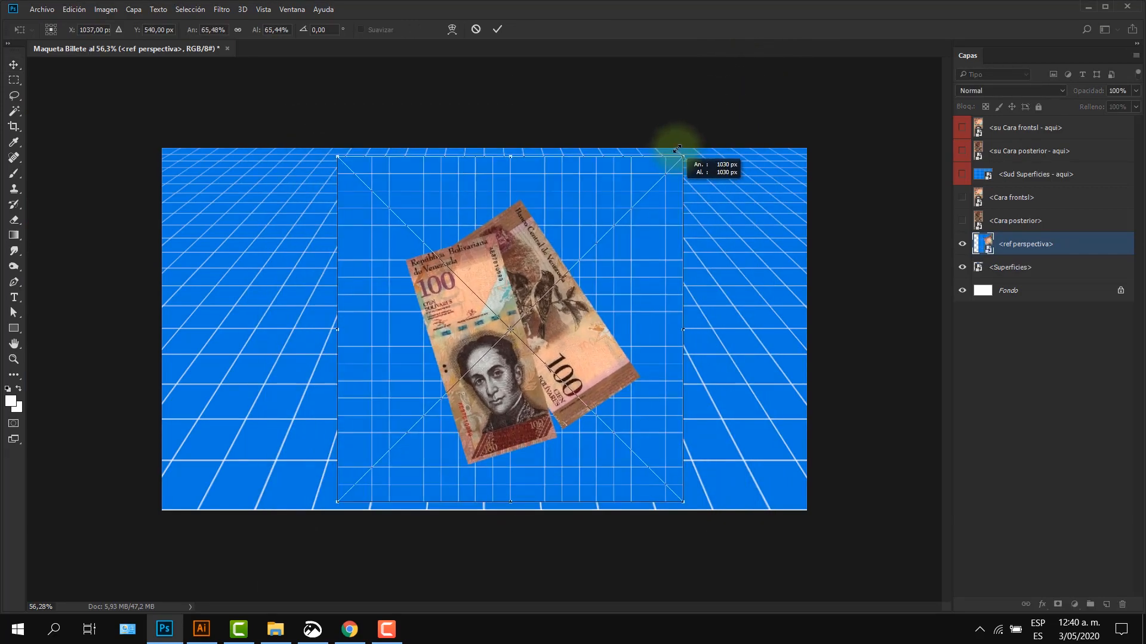
key(Return)
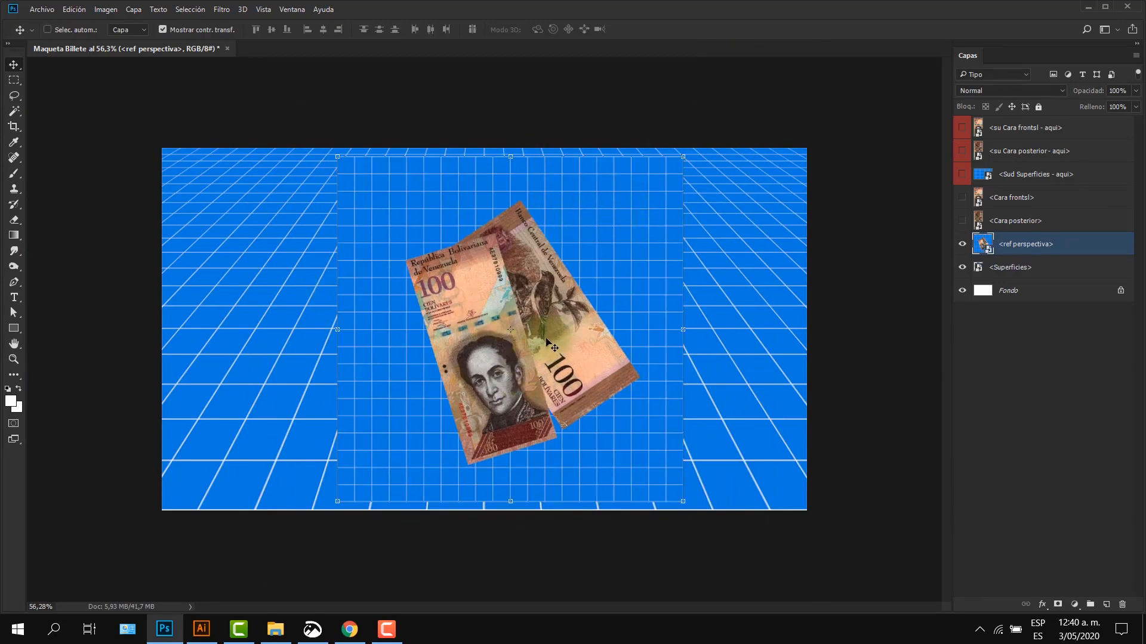
- Apply a Perspective transform to <ref perspectiva>, widening its lower edge to about 172% and shifting it down over the surface grid
click(74, 9)
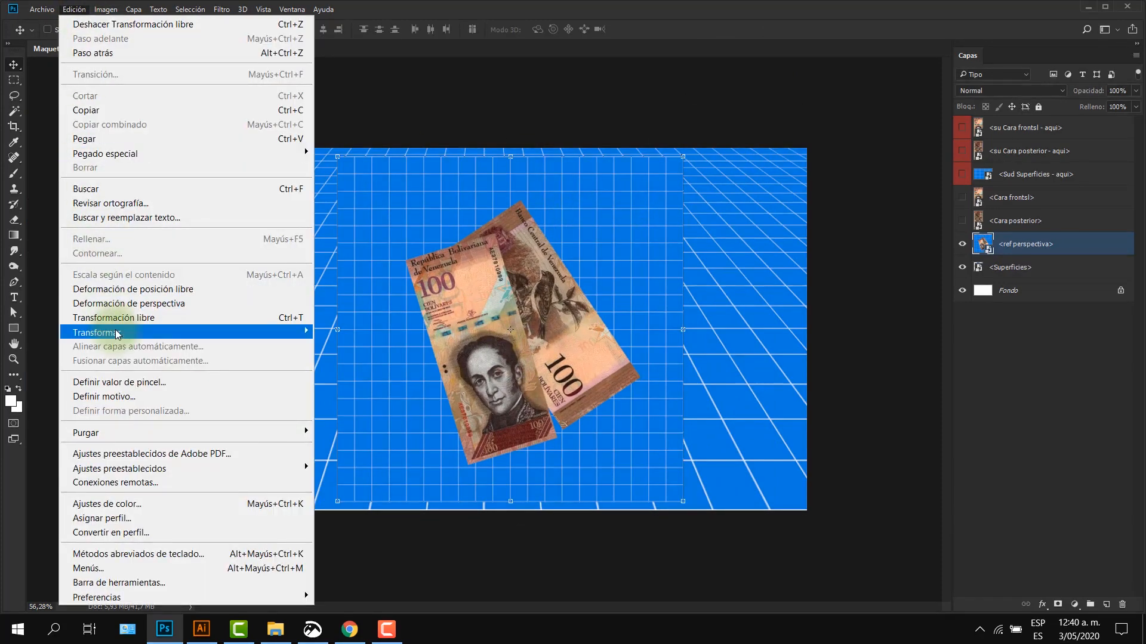
mouse_move(117, 334)
click(334, 405)
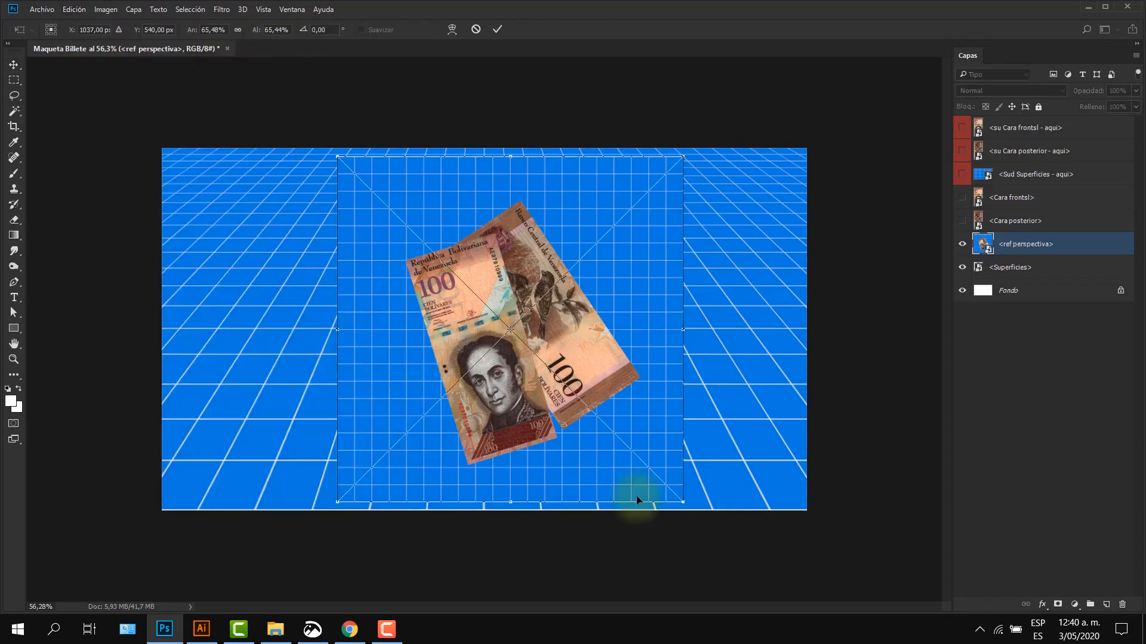
drag(683, 504, 888, 491)
drag(504, 254, 520, 282)
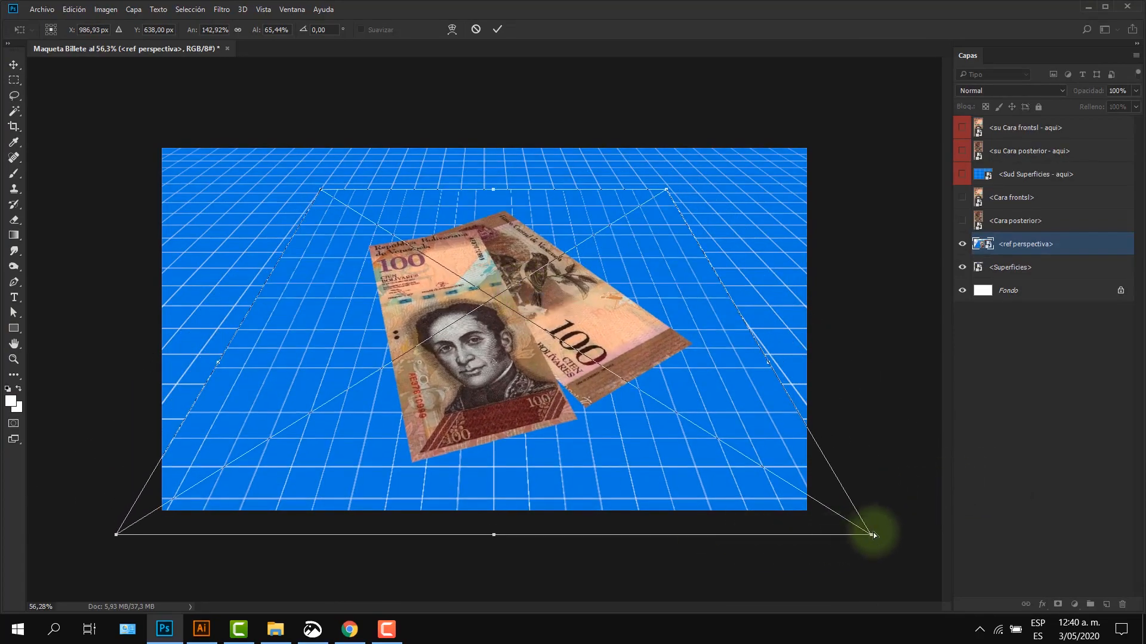
drag(870, 536, 929, 530)
drag(608, 313, 603, 298)
mouse_move(924, 522)
mouse_down()
mouse_move(915, 518)
mouse_move(939, 520)
mouse_up()
drag(459, 258, 465, 288)
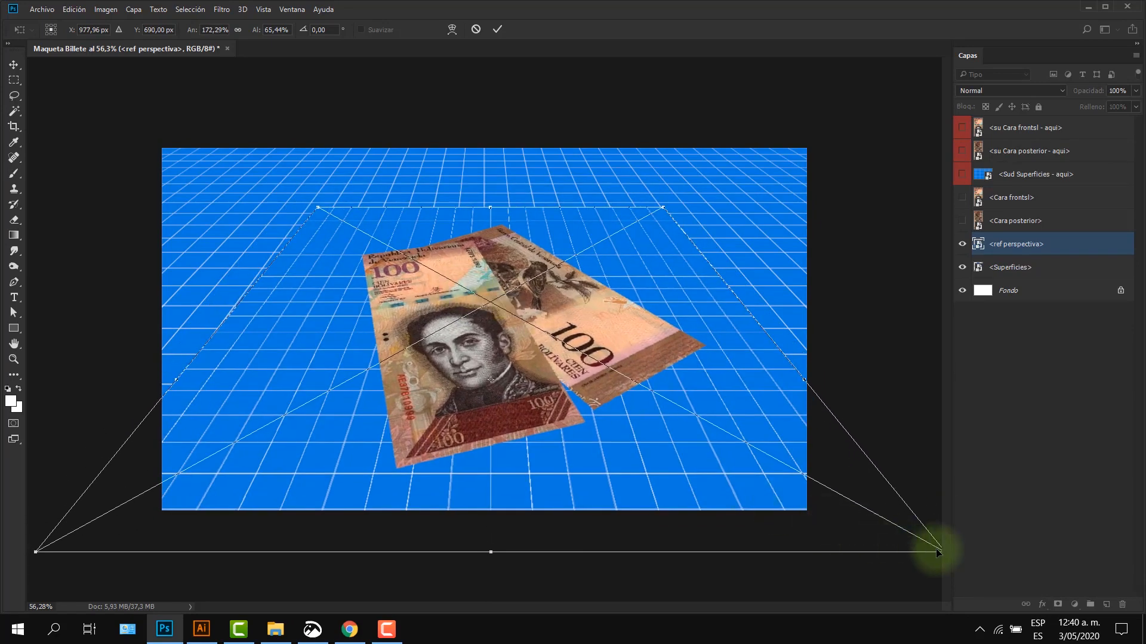
- Reduce the <ref perspectiva> transform to about 141% width and 57% height, apply it and move the layer slightly up
drag(939, 552, 910, 549)
drag(593, 394, 592, 381)
drag(652, 199, 909, 188)
drag(788, 203, 633, 203)
drag(629, 205, 623, 201)
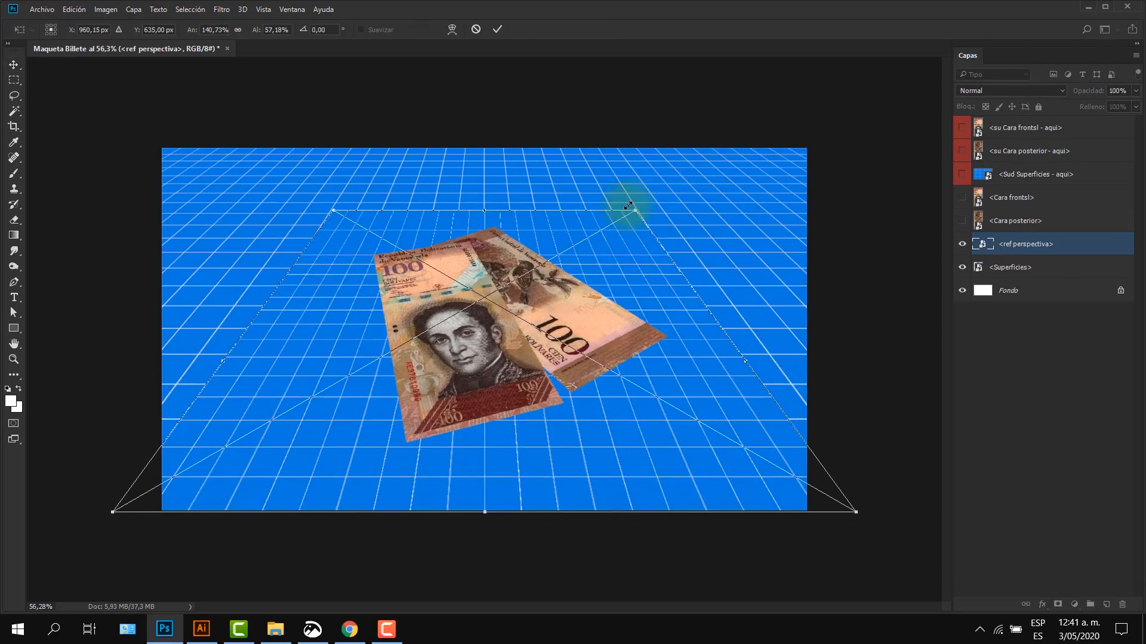
key(Return)
drag(561, 312, 561, 299)
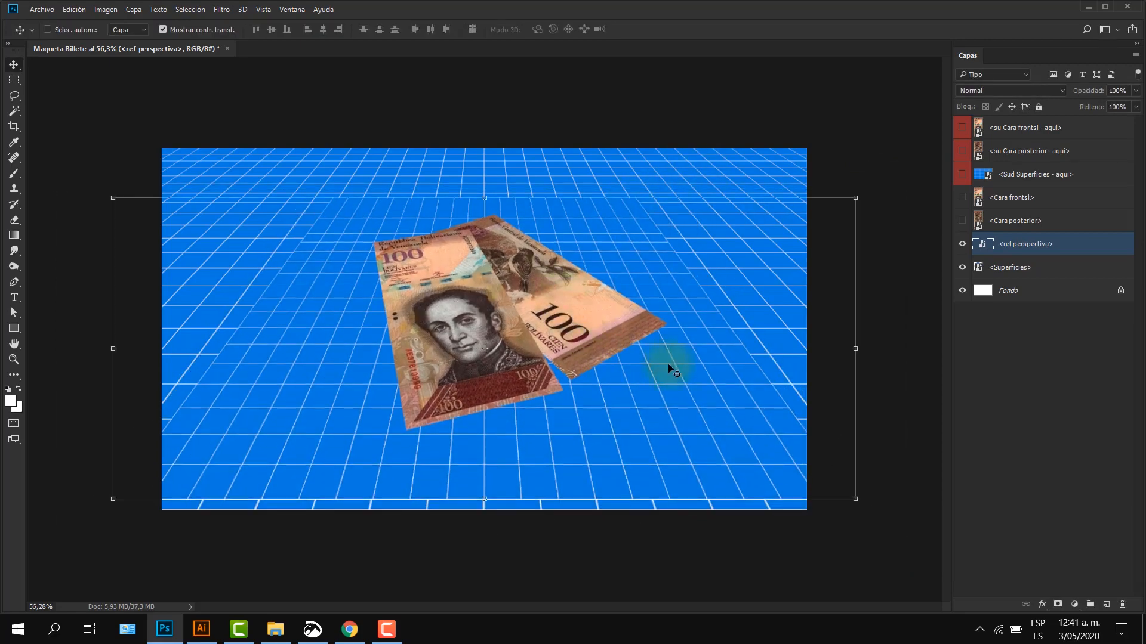
- Narrow the perspective of <ref perspectiva> to about 137% width and move it down to meet the surface's lower edge
click(74, 9)
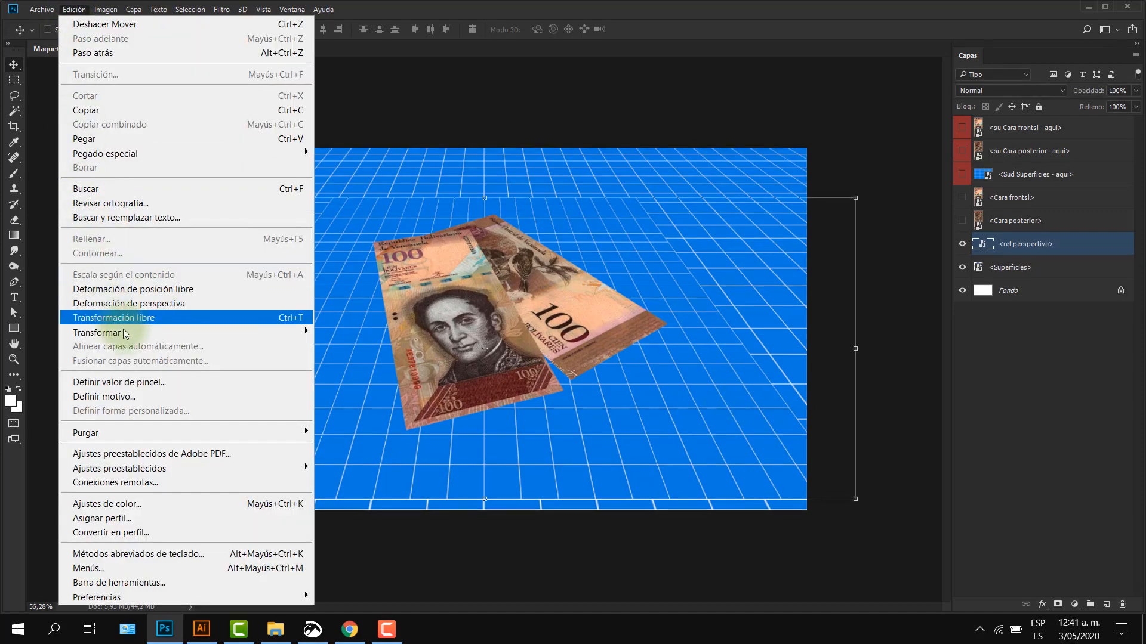
mouse_move(173, 332)
click(376, 411)
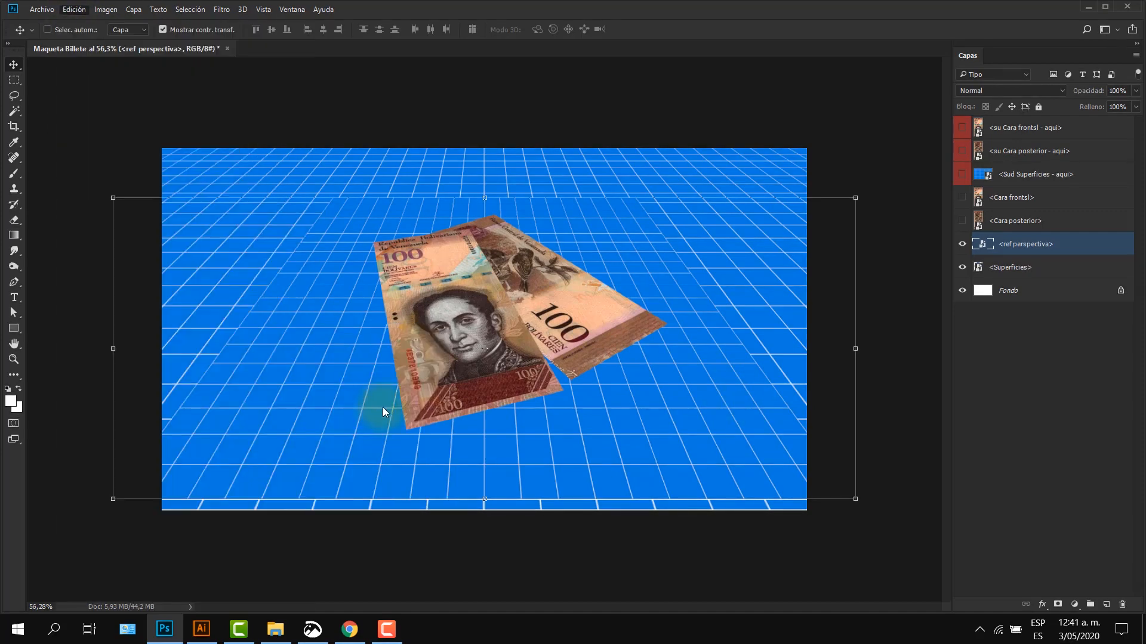
drag(855, 197, 635, 198)
drag(857, 500, 846, 499)
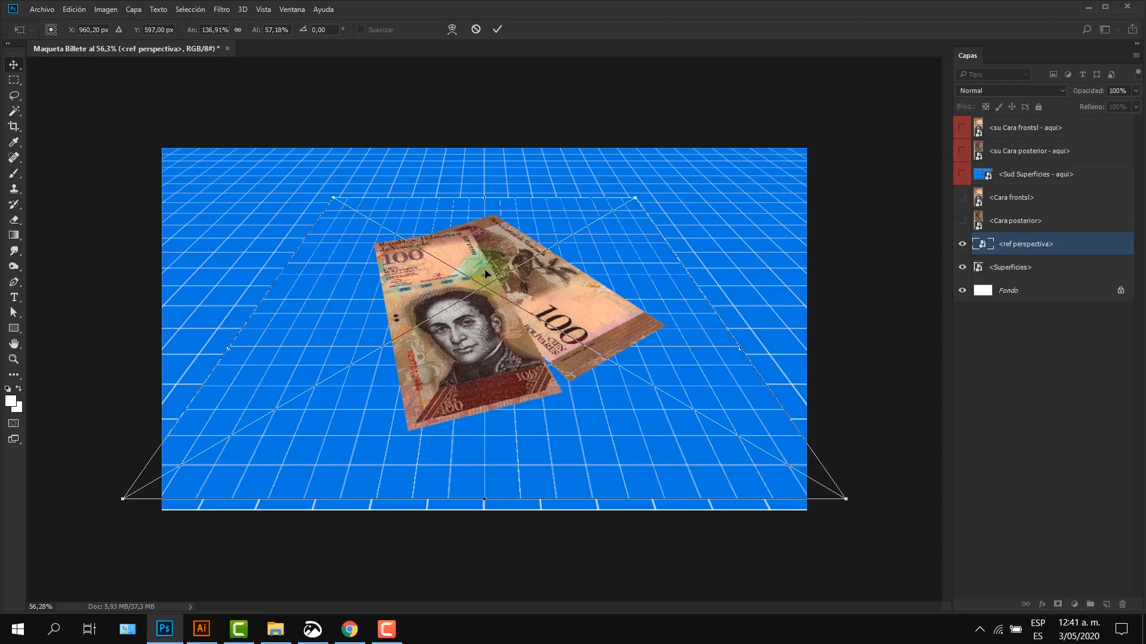
key(Return)
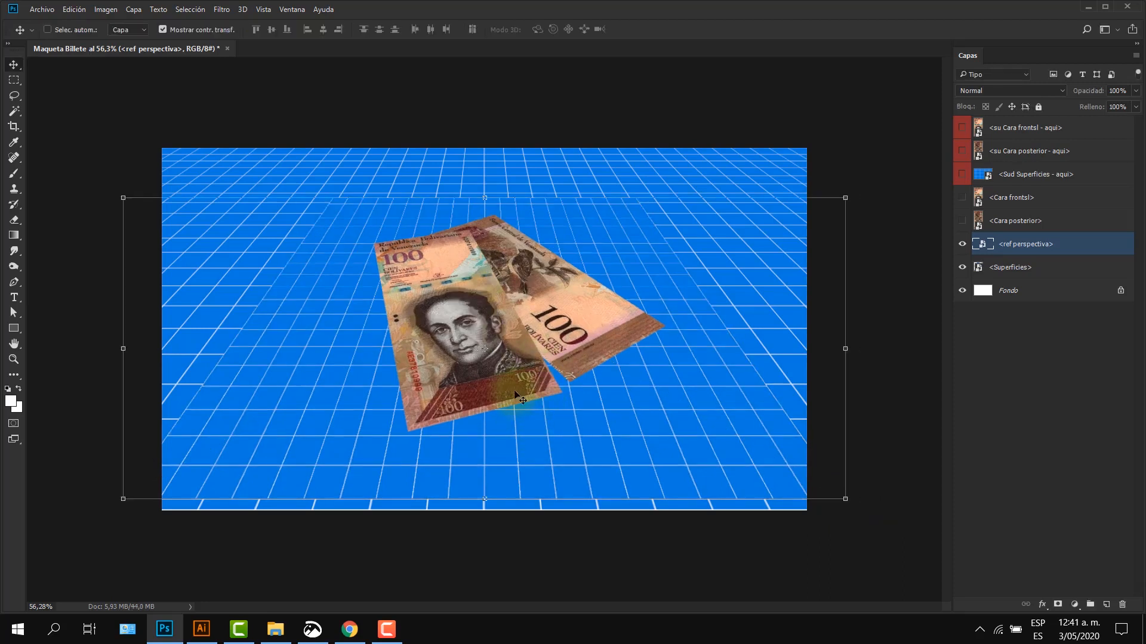
drag(514, 381, 567, 389)
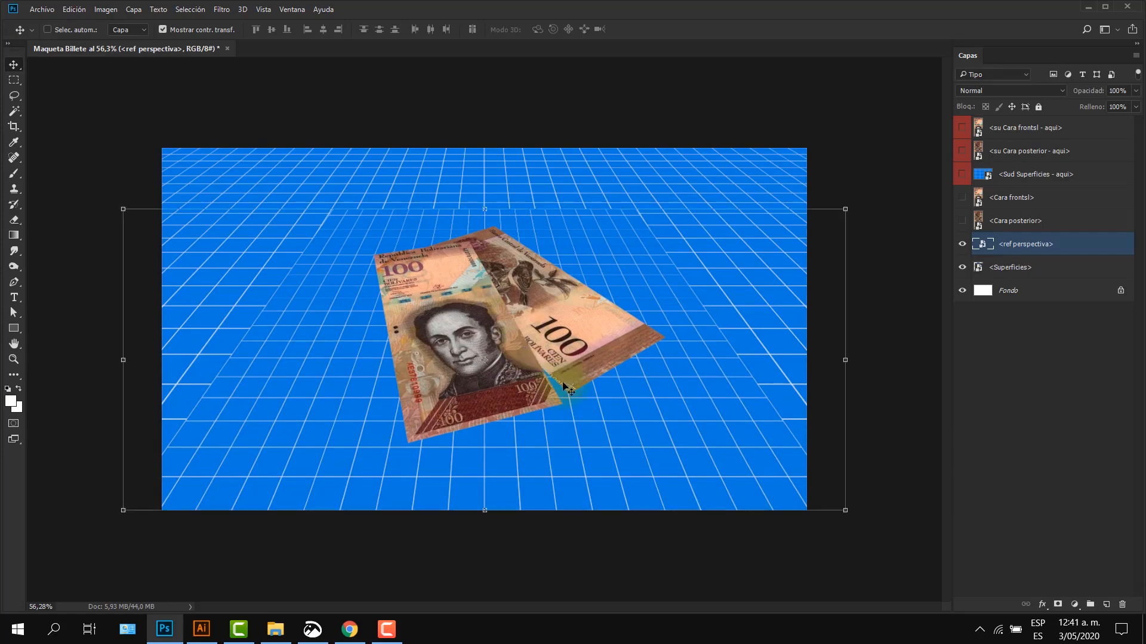
- Narrow the perspective's lower edge on <ref perspectiva> to about 130% width and nudge the layer up along the surface grid
click(74, 9)
mouse_move(287, 332)
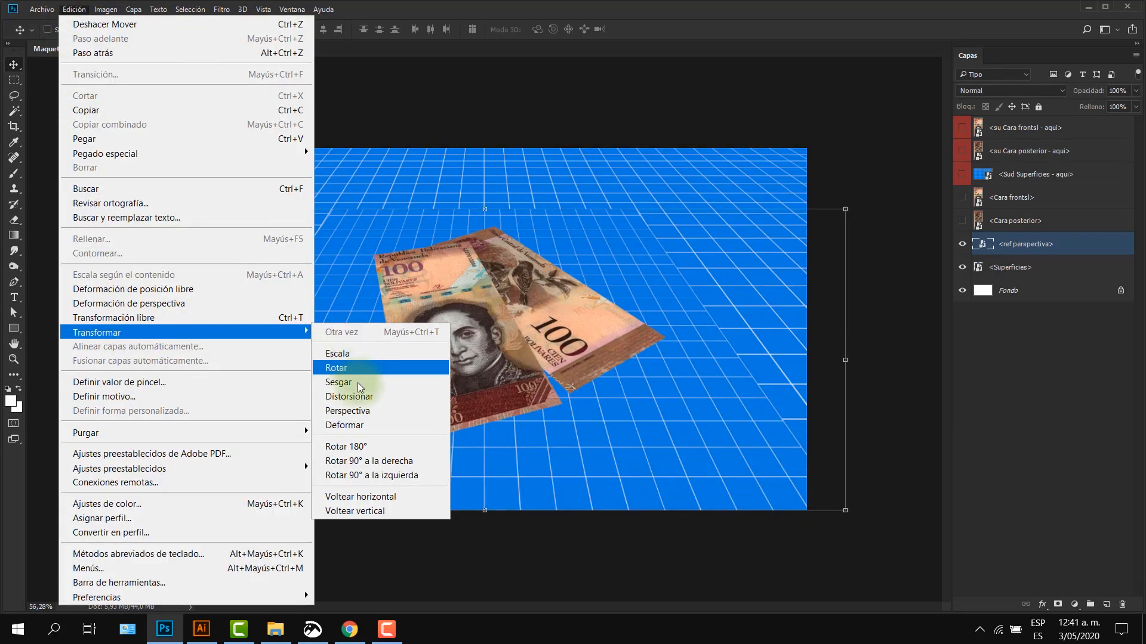
click(363, 412)
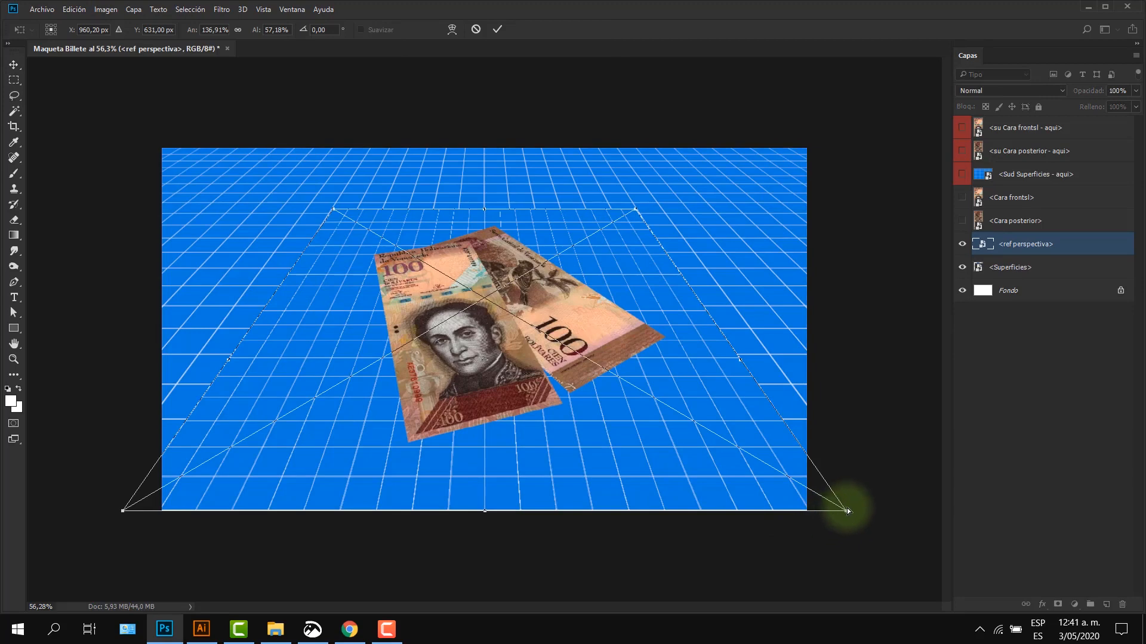
mouse_move(846, 513)
mouse_down()
mouse_move(810, 518)
mouse_move(829, 522)
mouse_up()
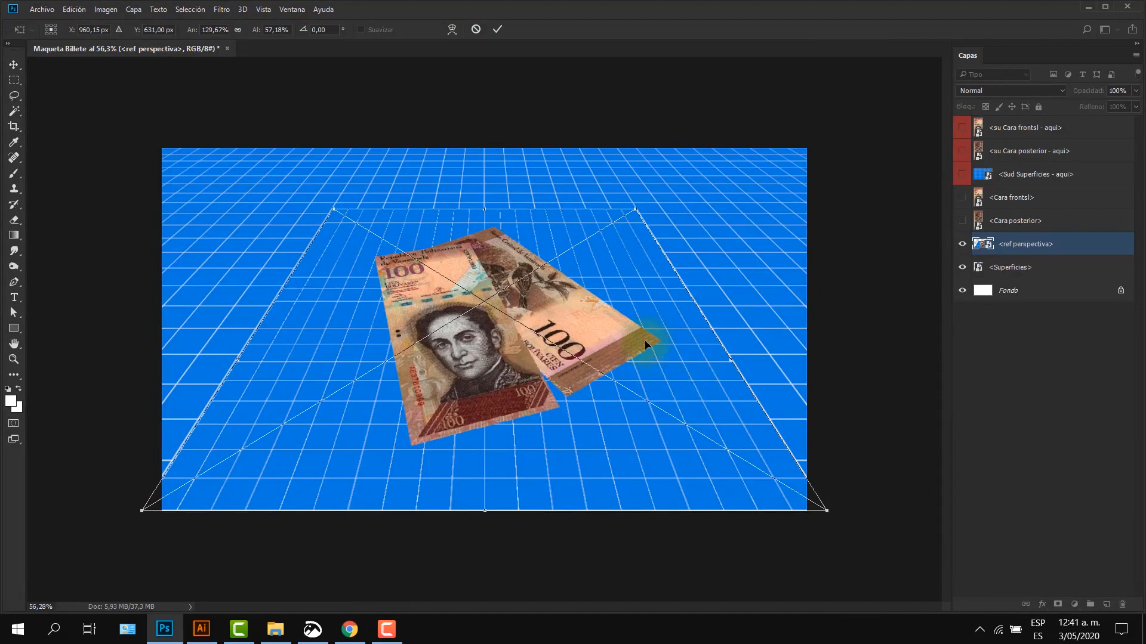
key(Return)
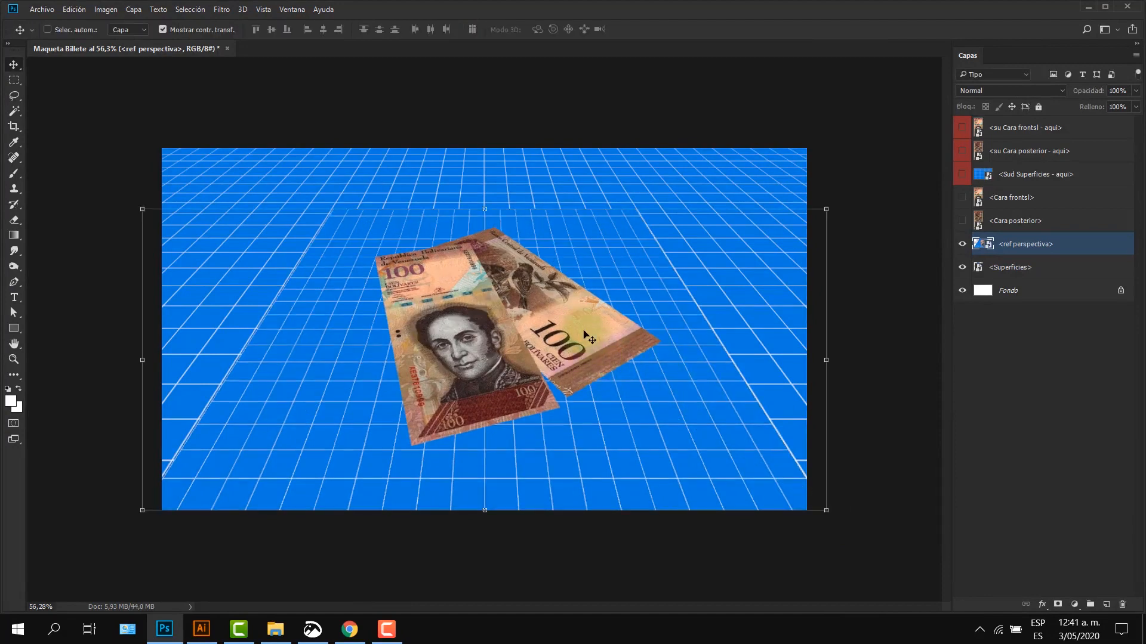
drag(583, 330, 584, 321)
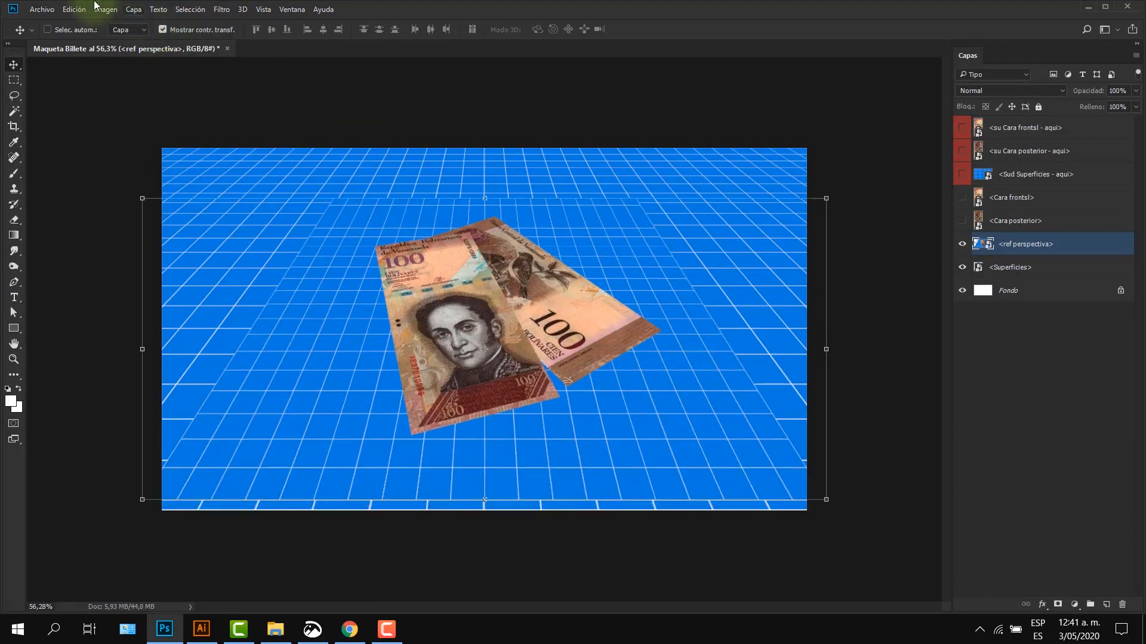
- Widen the perspective's lower edge on <ref perspectiva> to about 135% so its grid follows the surface lines
click(74, 9)
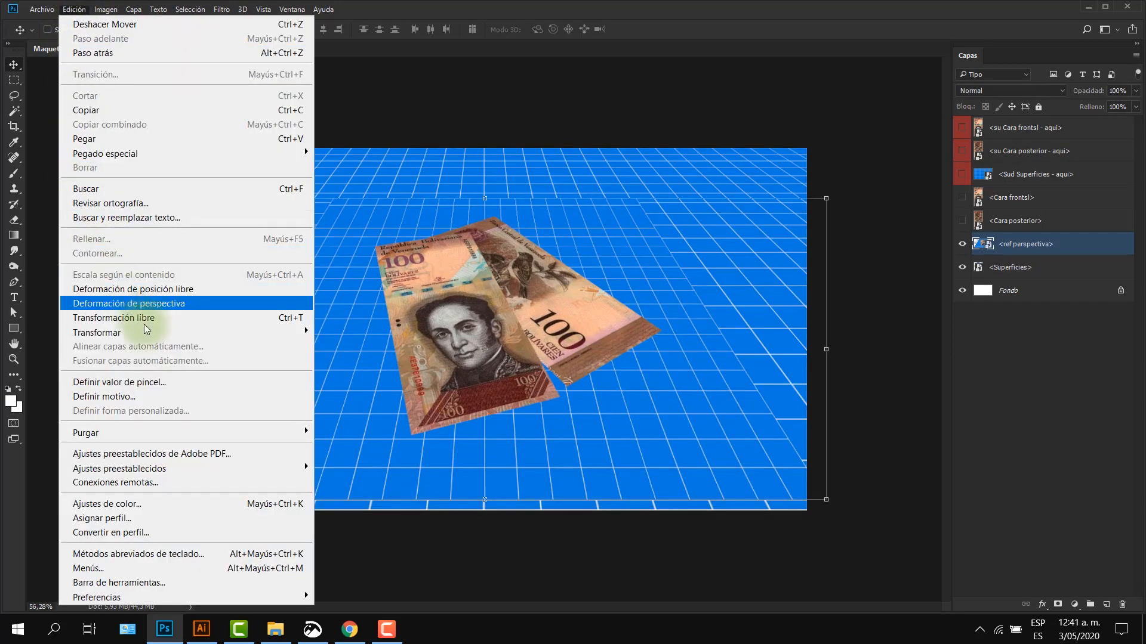
mouse_move(152, 333)
click(352, 410)
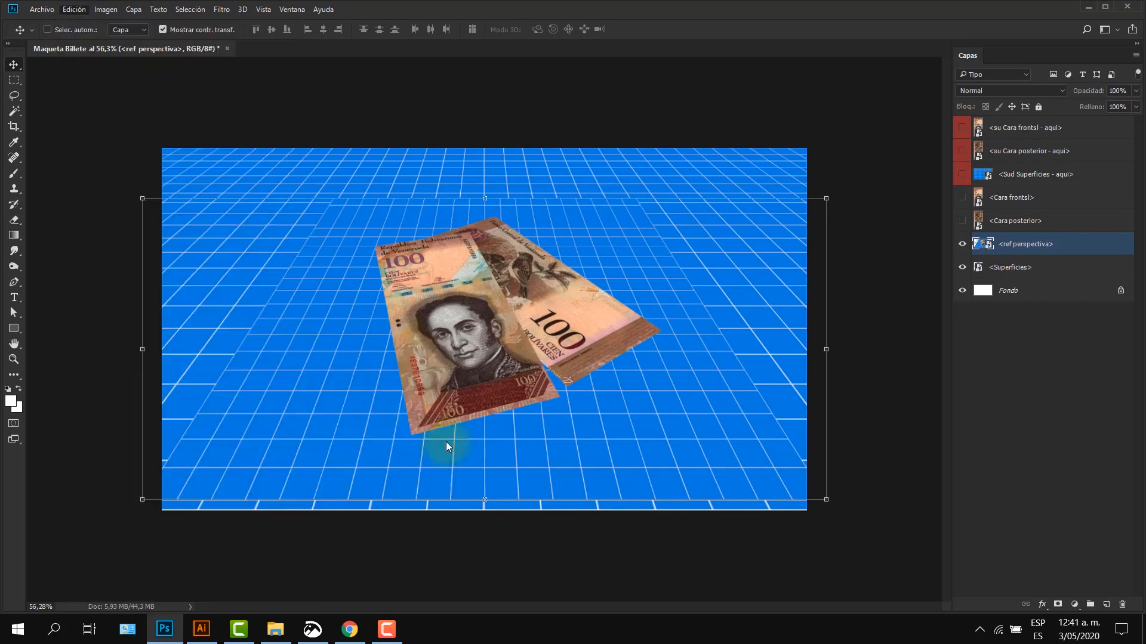
mouse_move(826, 499)
mouse_down()
mouse_move(801, 508)
mouse_move(840, 500)
mouse_up()
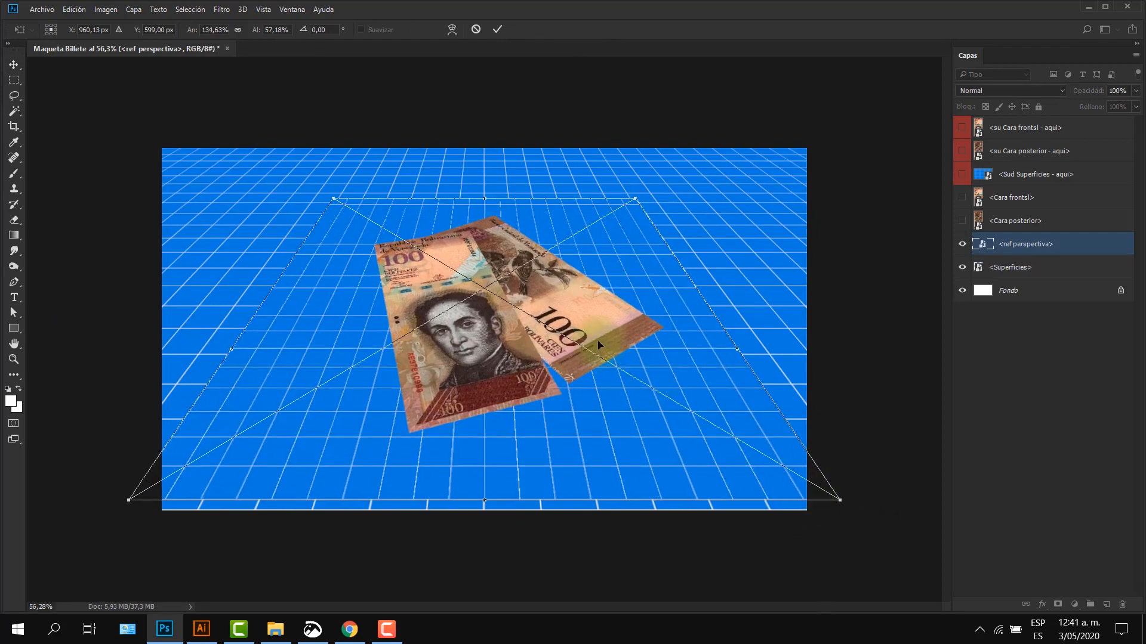
key(Return)
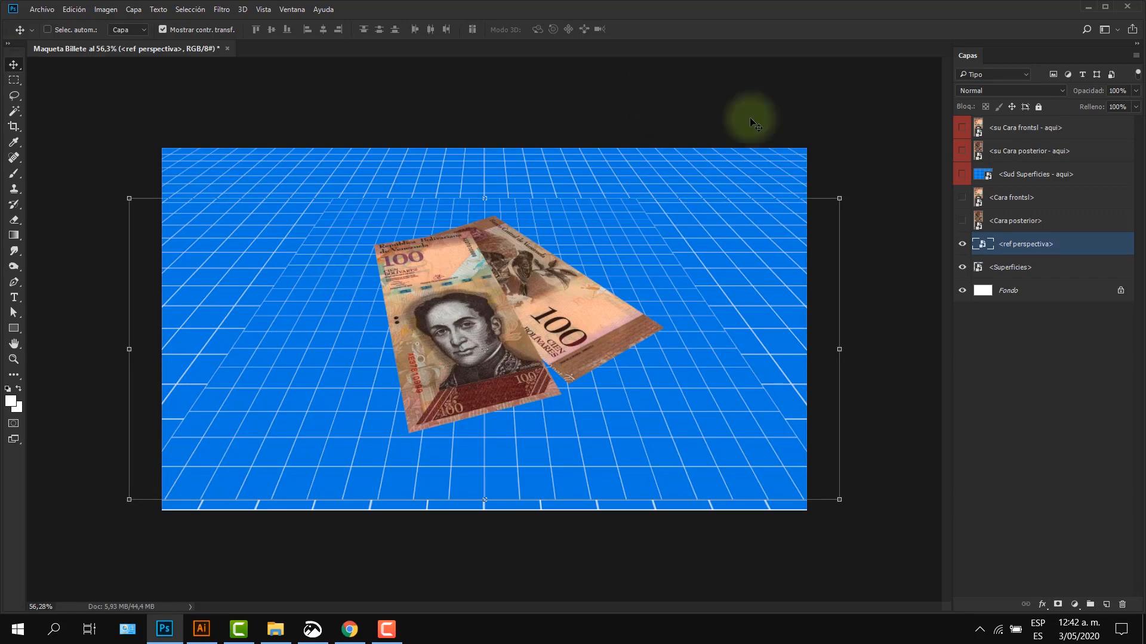
- Open the <ref perspectiva> contents, hide the <reticula contenedor de billetes> layer, then save and close them
double_click(983, 243)
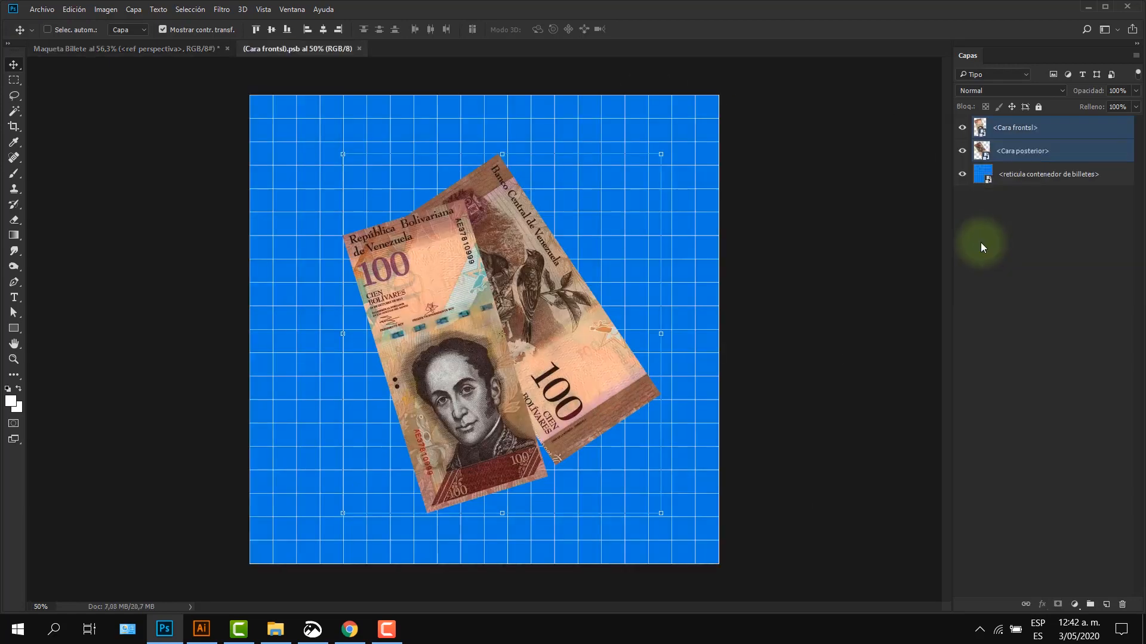
click(962, 175)
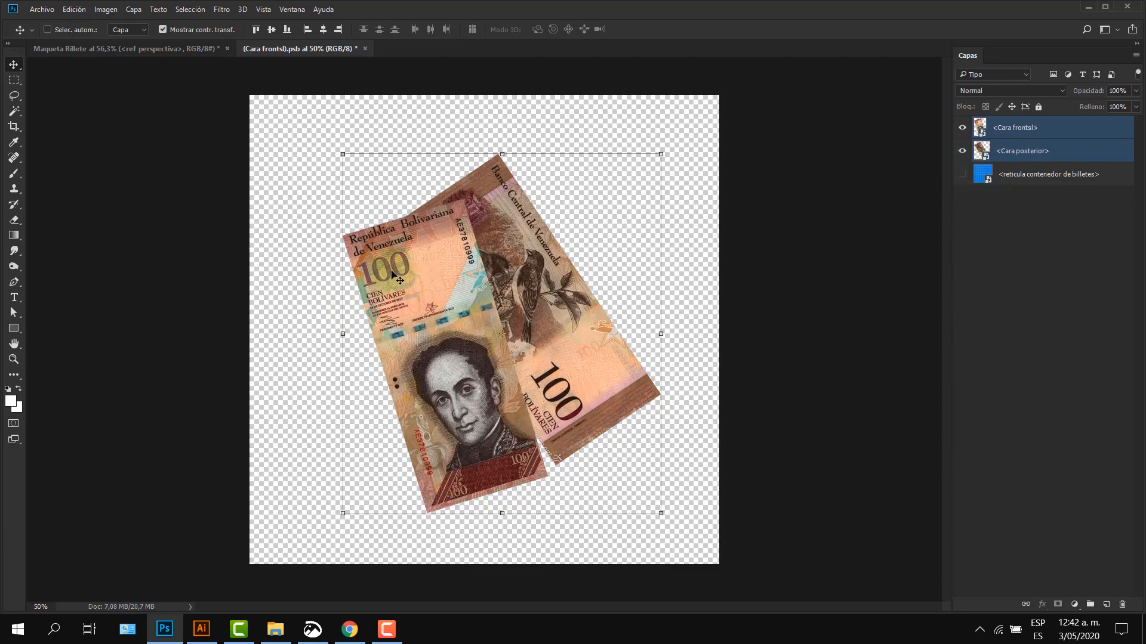
click(365, 48)
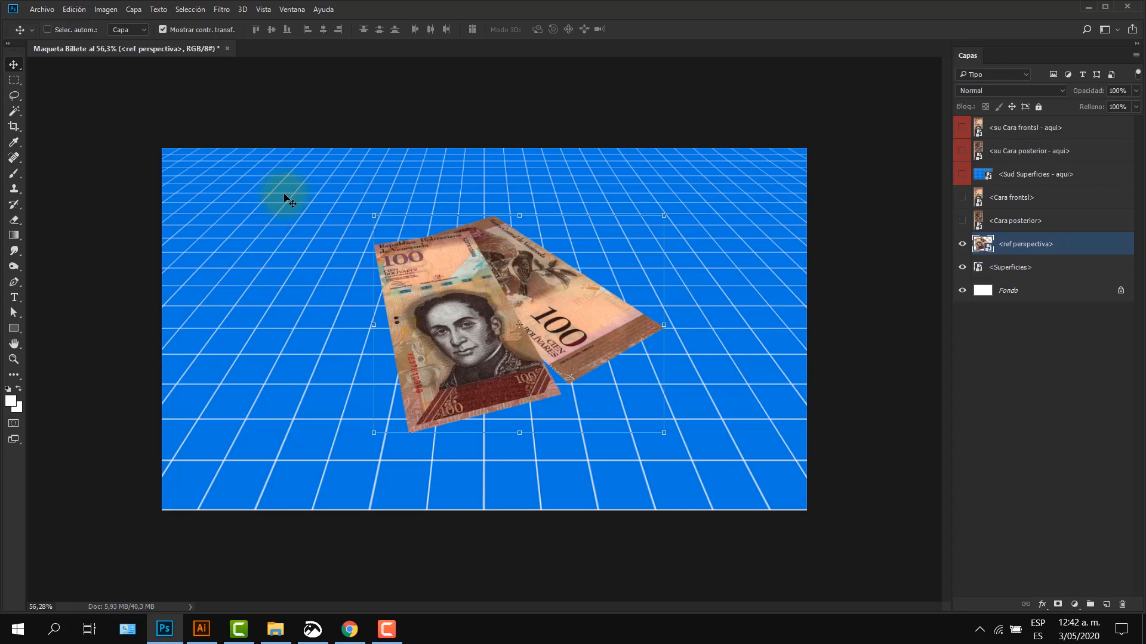
- Show the <Cara posterior> and <Cara frontsl> layers and scale the front note down to about a third of its size
click(962, 221)
click(962, 198)
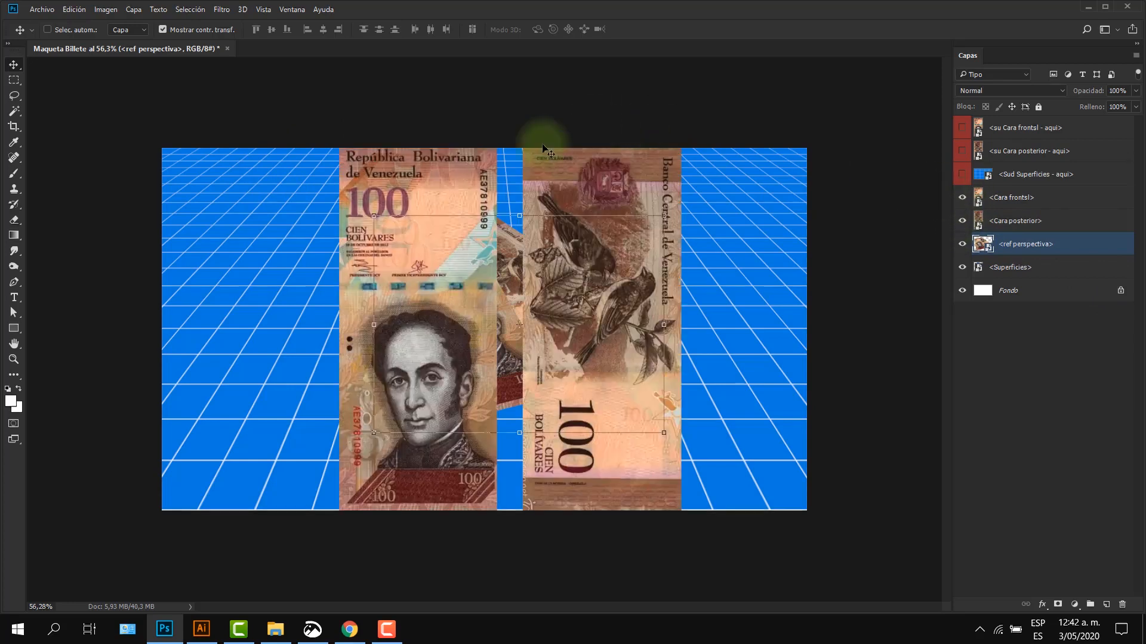
ctrl+click(493, 154)
key(ctrl+t)
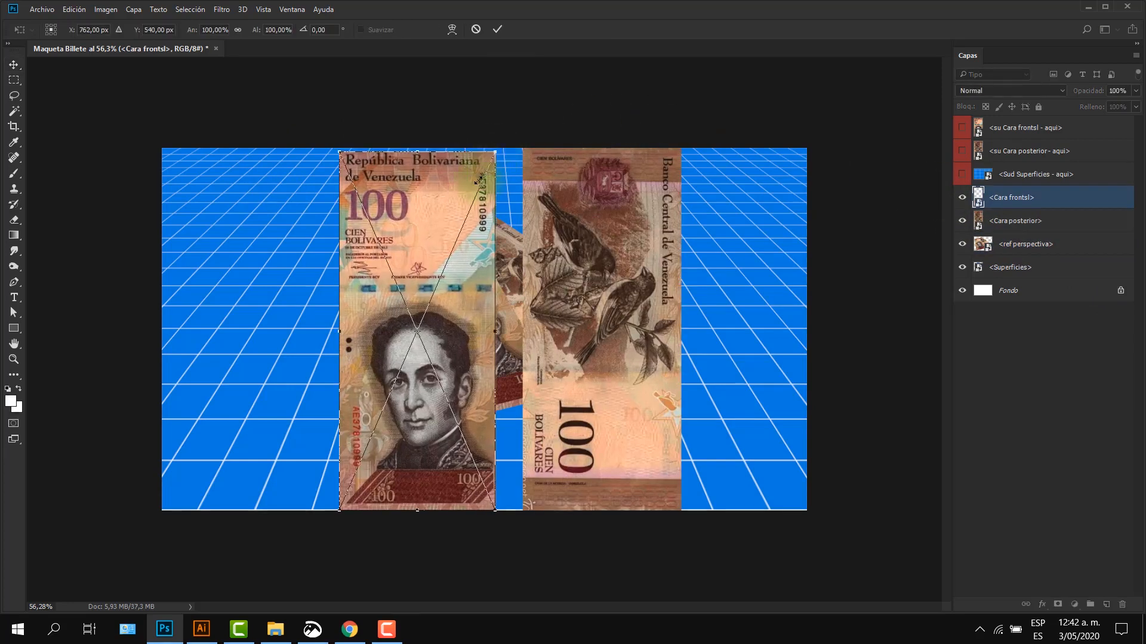
drag(480, 180, 478, 300)
key(Return)
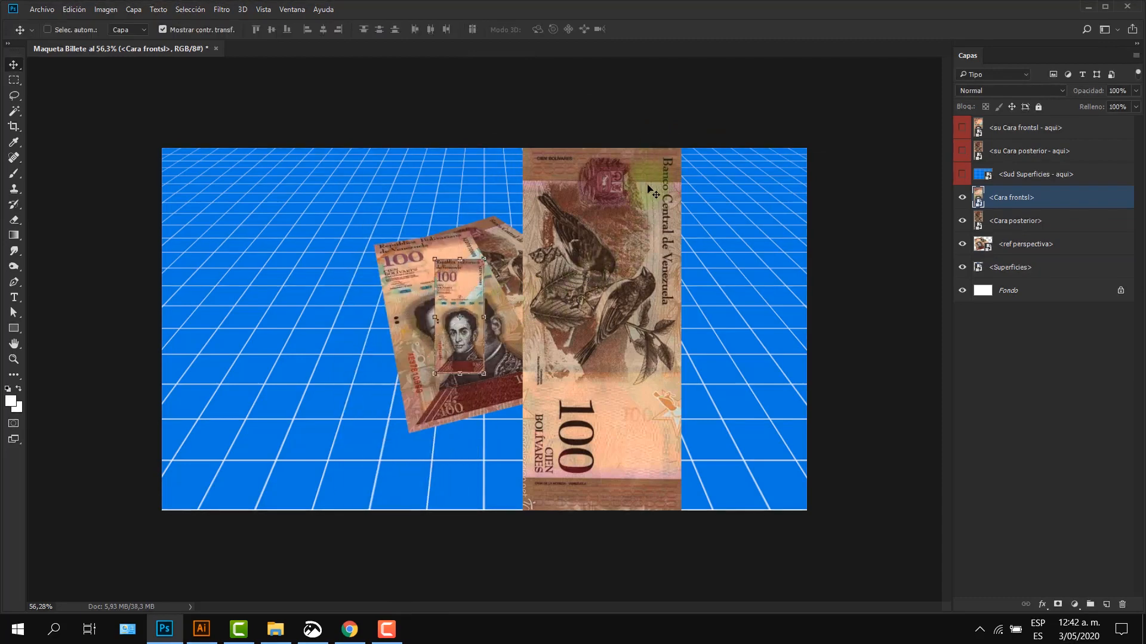
- Scale the <Cara posterior> note down to about 28% and place it over the back note in the perspective reference
ctrl+click(649, 186)
key(ctrl+t)
drag(680, 148, 565, 410)
key(Return)
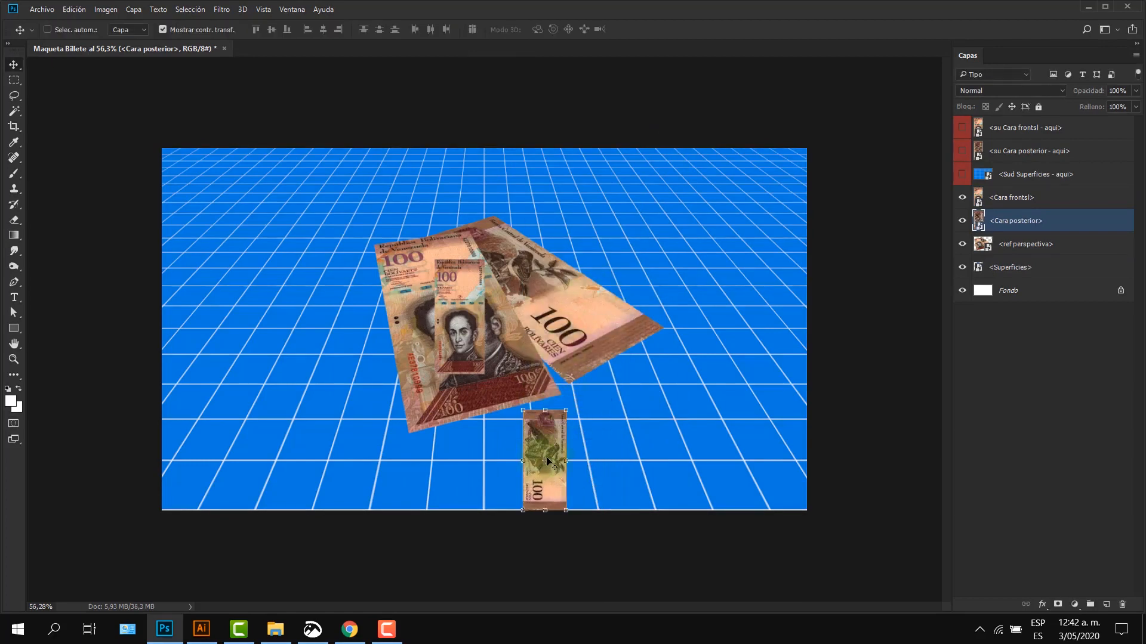
drag(547, 461, 583, 224)
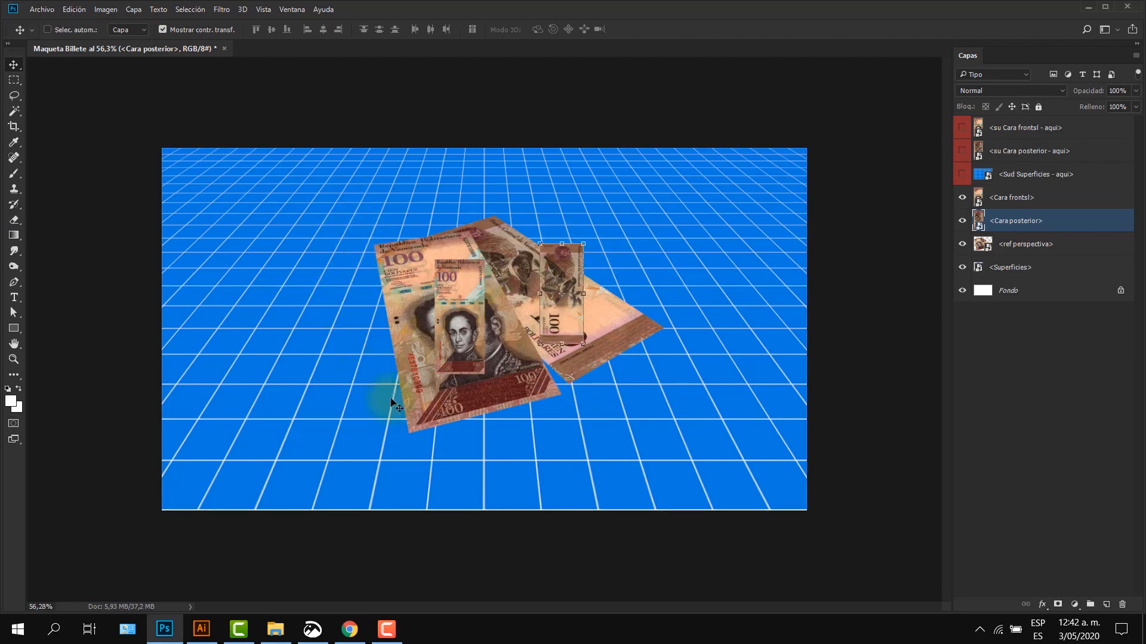
- Turn the <ref perspectiva> layer into a pale grey guide with Hue/Saturation, using saturation -100 and lightness +37
click(1038, 270)
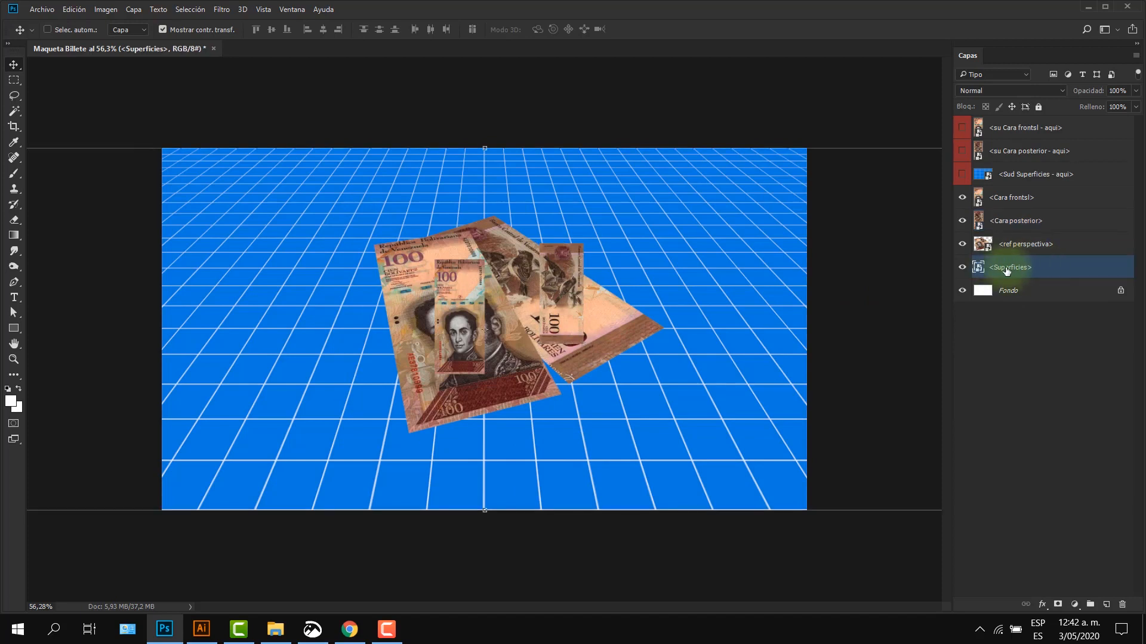
click(1013, 246)
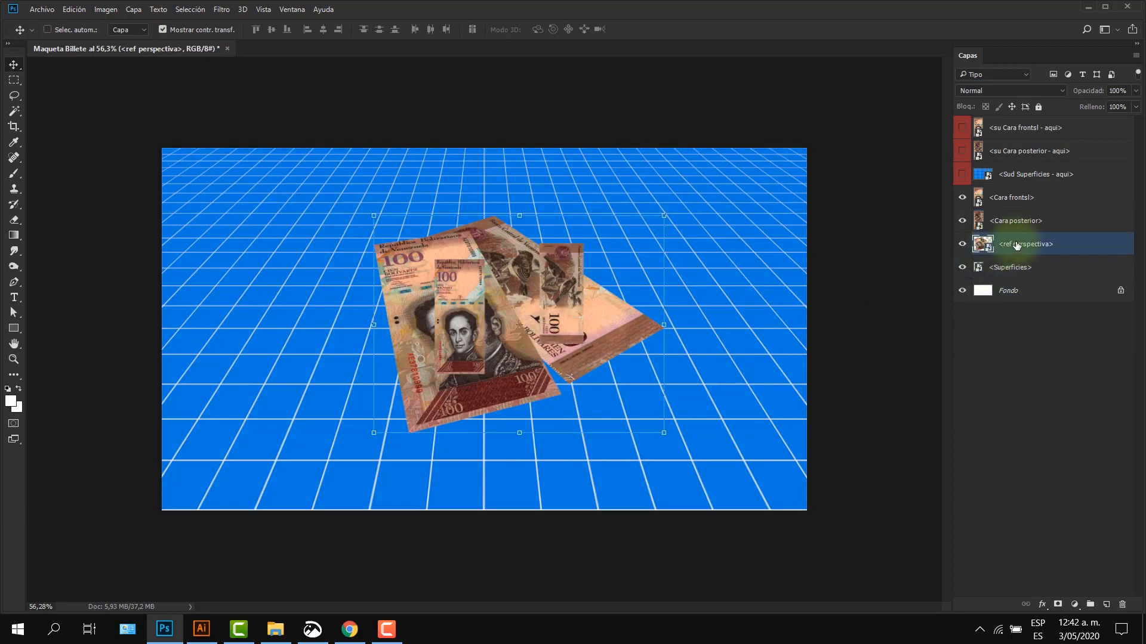
key(ctrl+u)
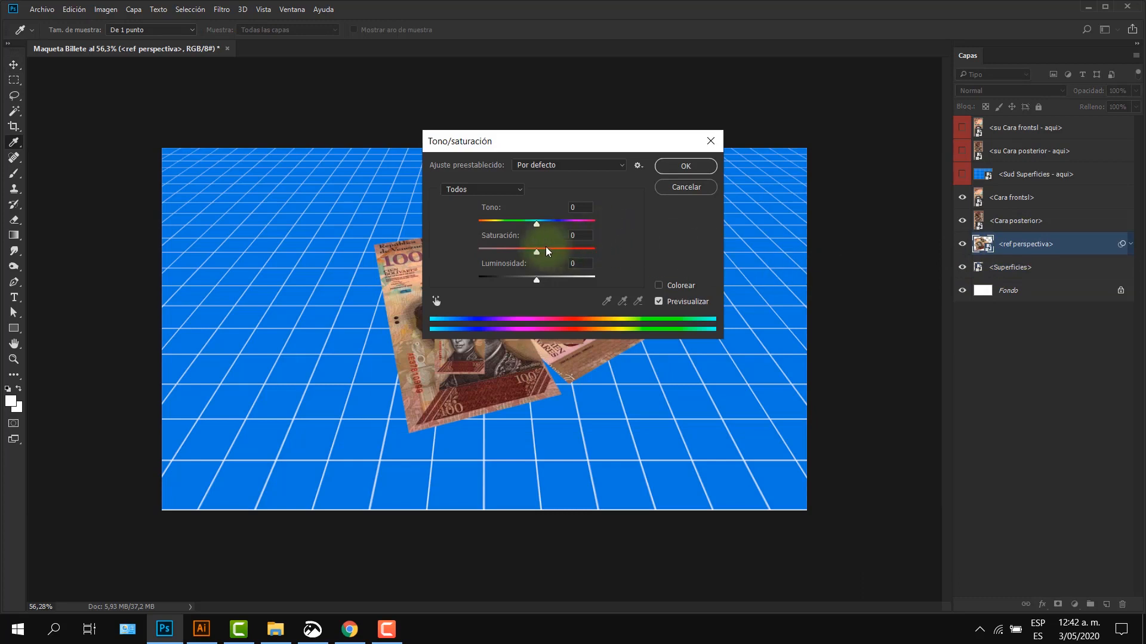
drag(536, 252, 448, 257)
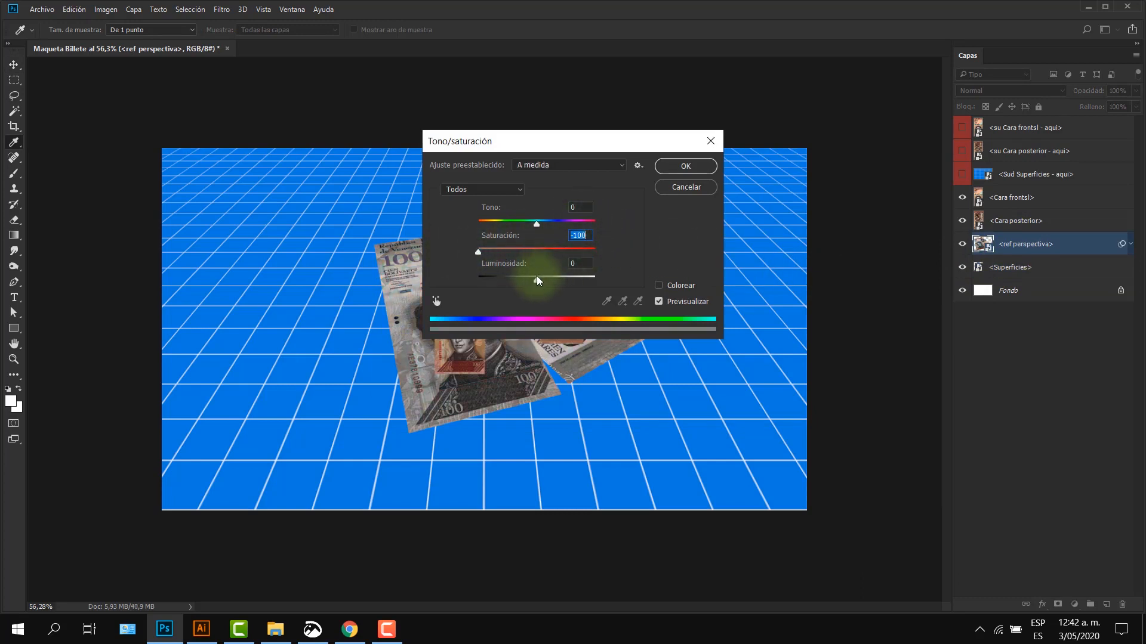
mouse_move(536, 279)
mouse_down()
mouse_move(572, 279)
mouse_move(558, 280)
mouse_up()
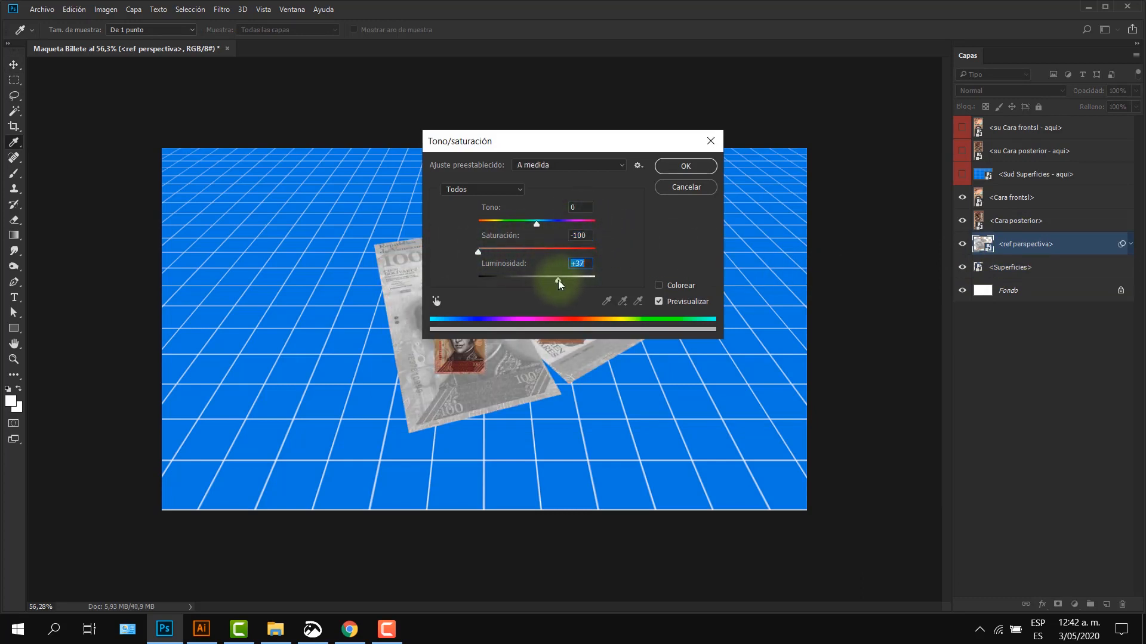
click(667, 166)
key(v)
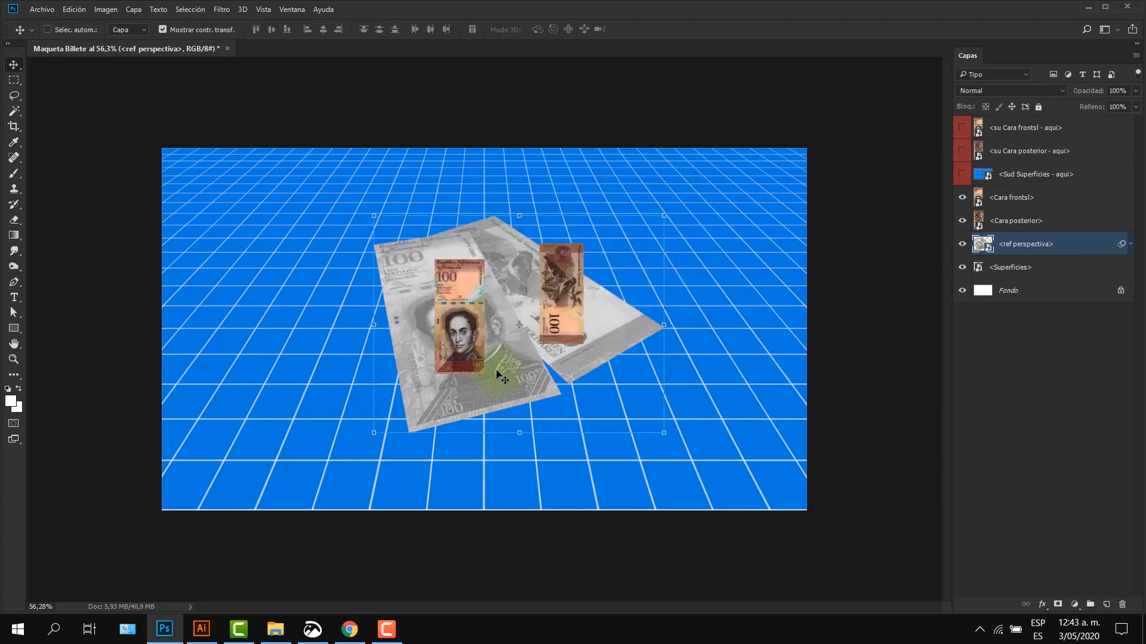
- Distort the <Cara frontsl> note so its four corners match the front note in the grey perspective reference
key(z)
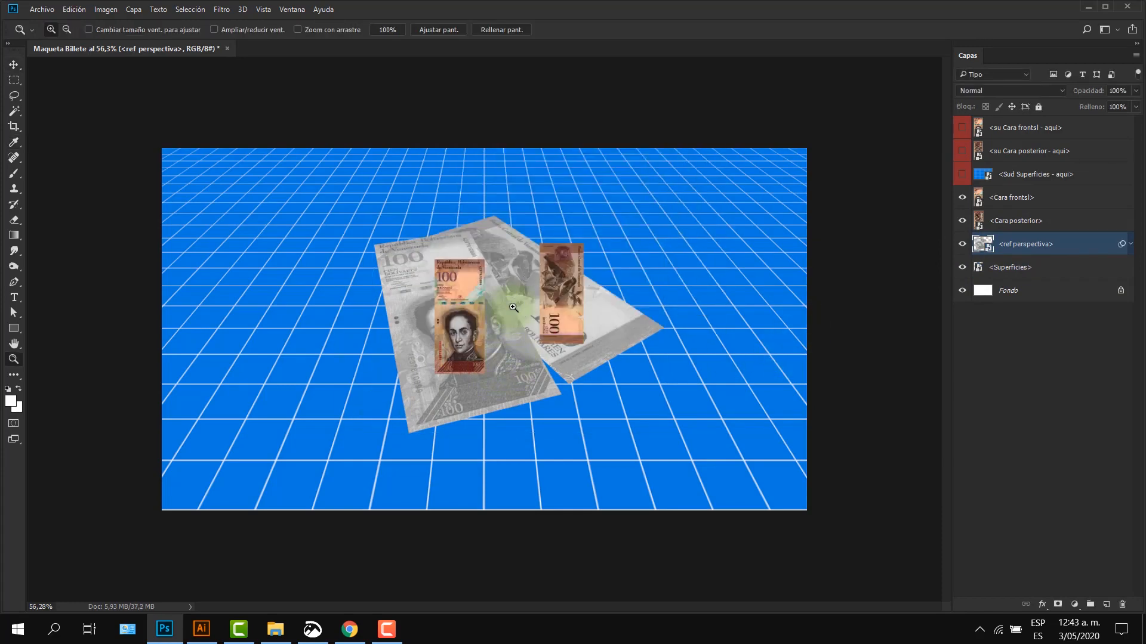
click(502, 322)
click(444, 323)
key(v)
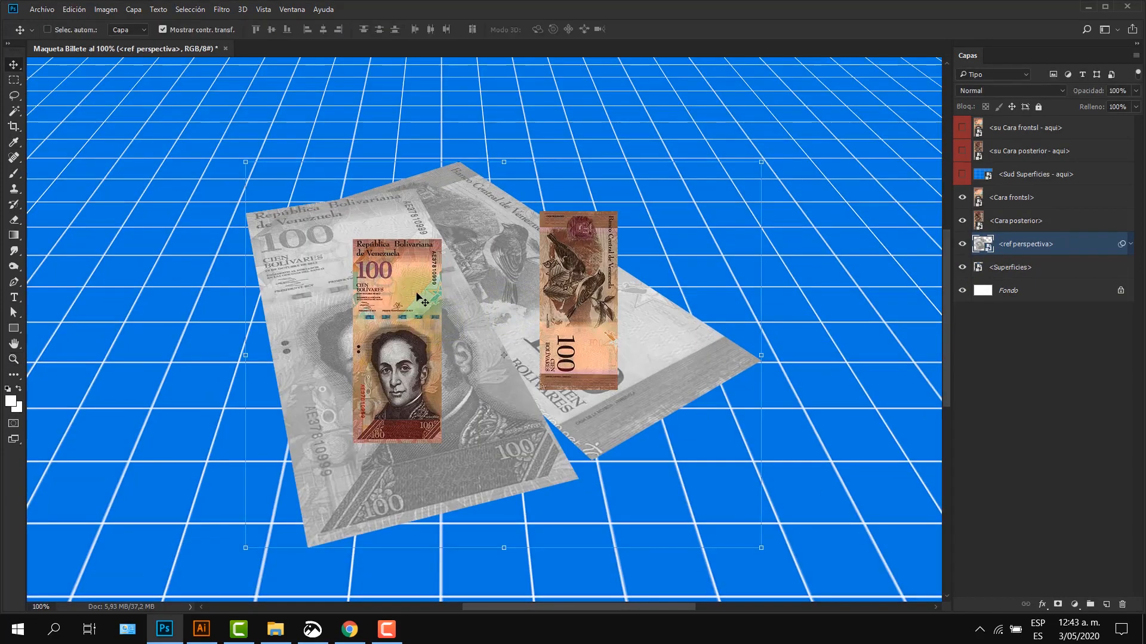
ctrl+click(422, 301)
drag(420, 298, 375, 278)
drag(397, 224, 415, 190)
drag(310, 222, 244, 214)
drag(399, 425, 579, 479)
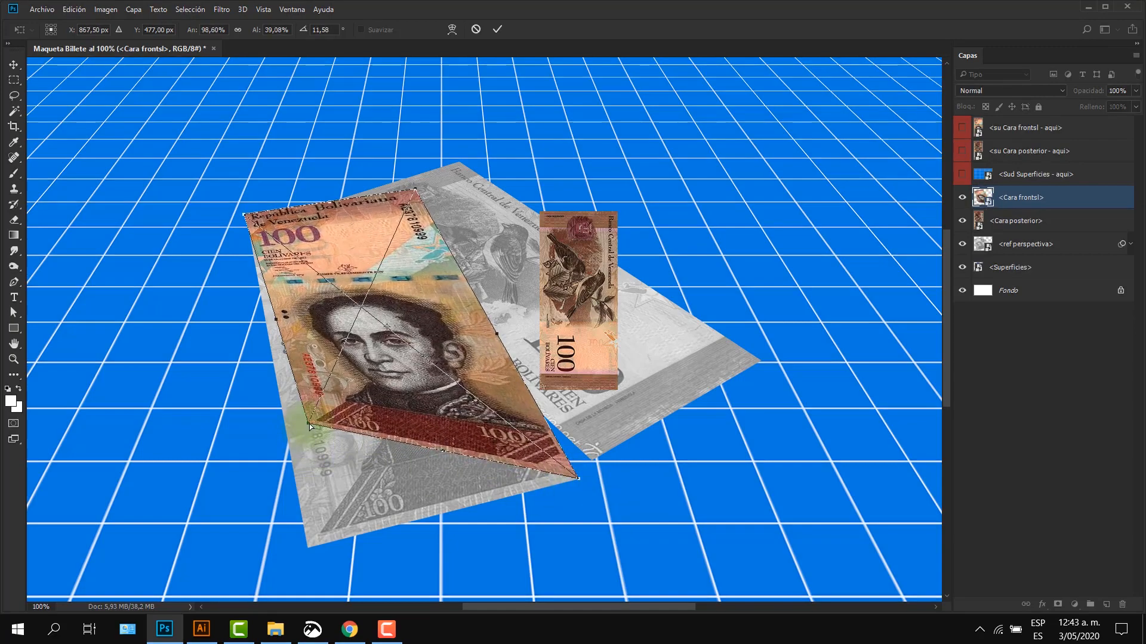
drag(310, 426, 309, 549)
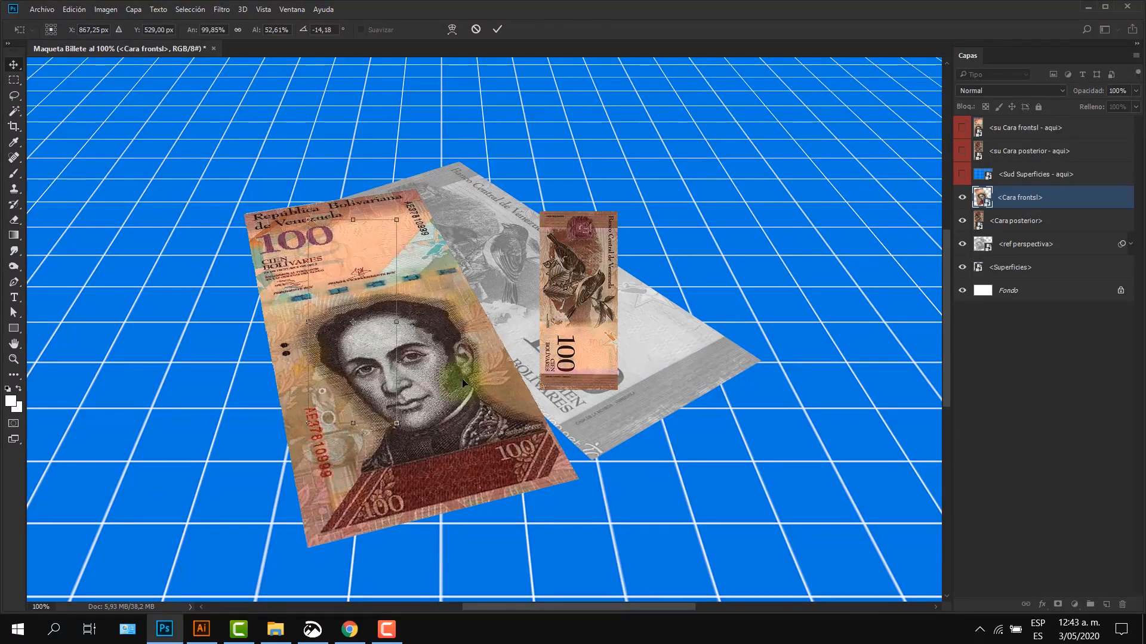
key(Return)
- Distort the <Cara posterior> note so its corners match the reference's back note, with one corner tucked under the front note
ctrl+click(588, 268)
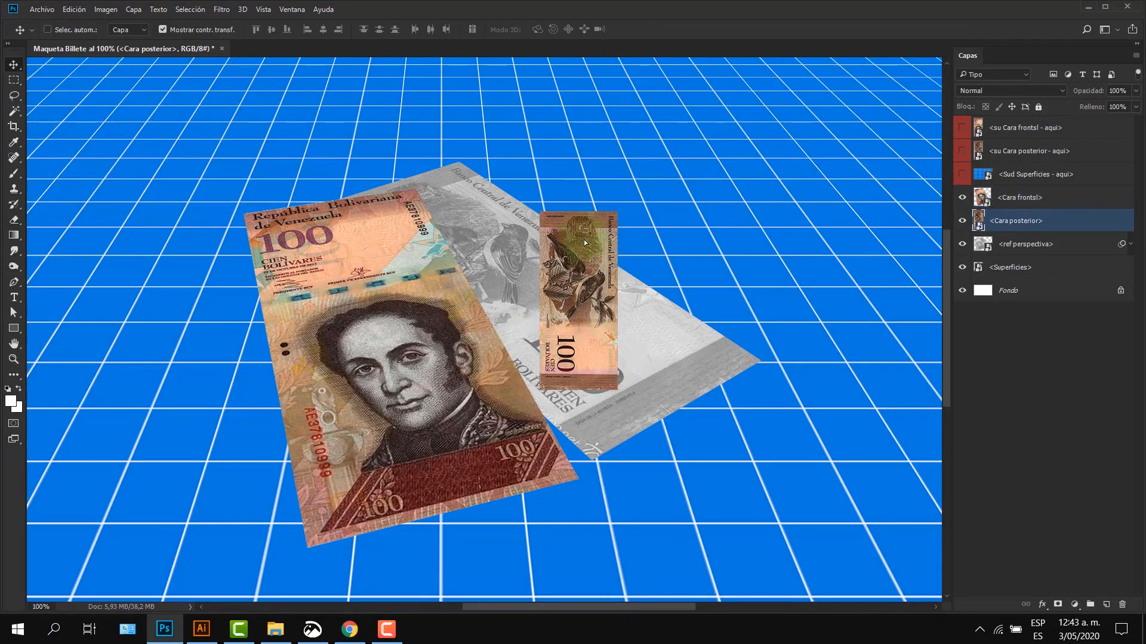
drag(599, 238, 500, 231)
key(ctrl+t)
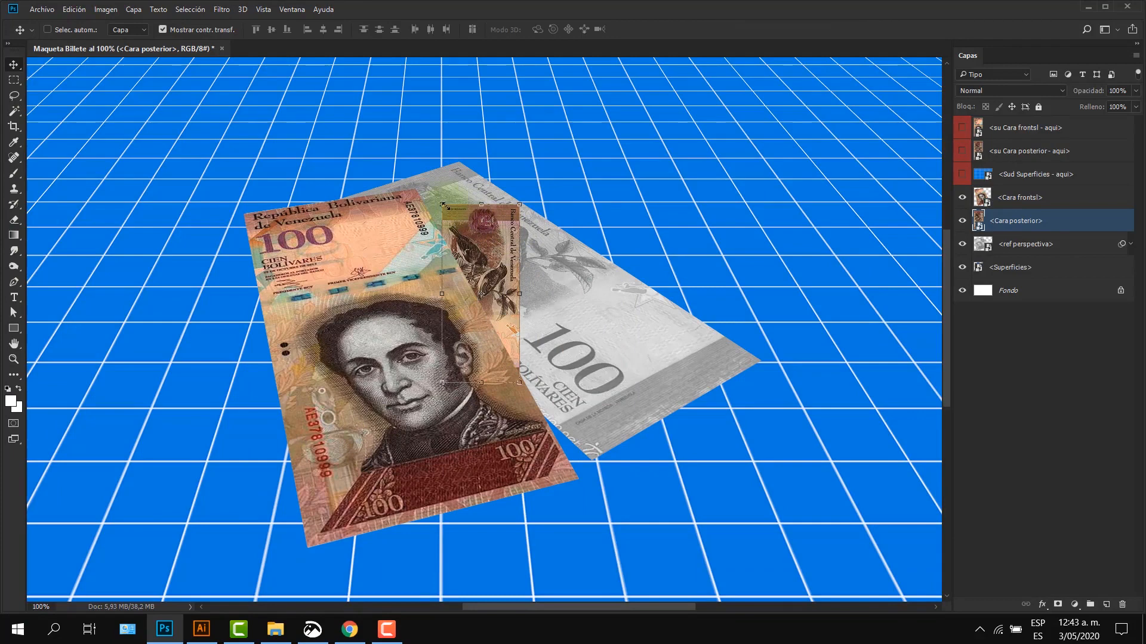
click(443, 205)
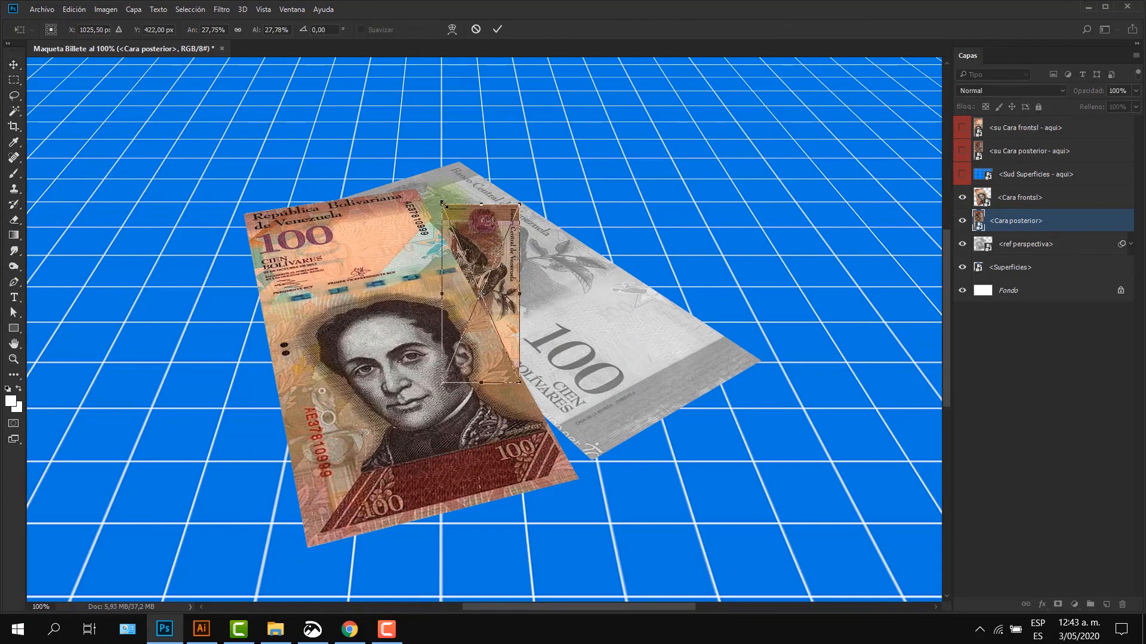
drag(442, 204, 326, 203)
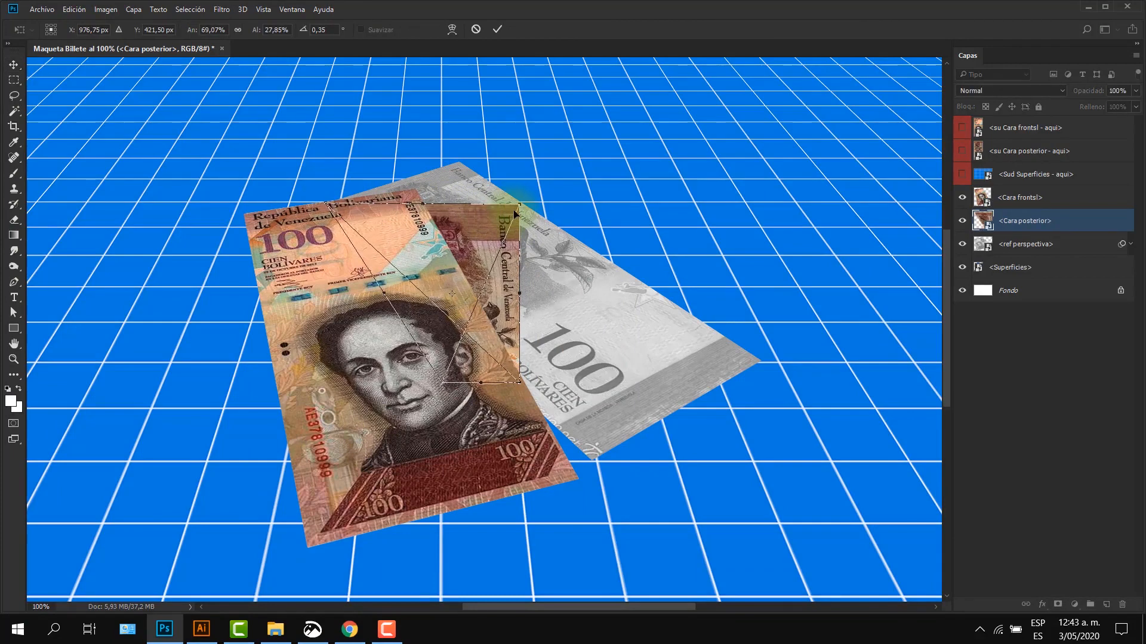
drag(522, 207, 462, 162)
drag(520, 384, 763, 362)
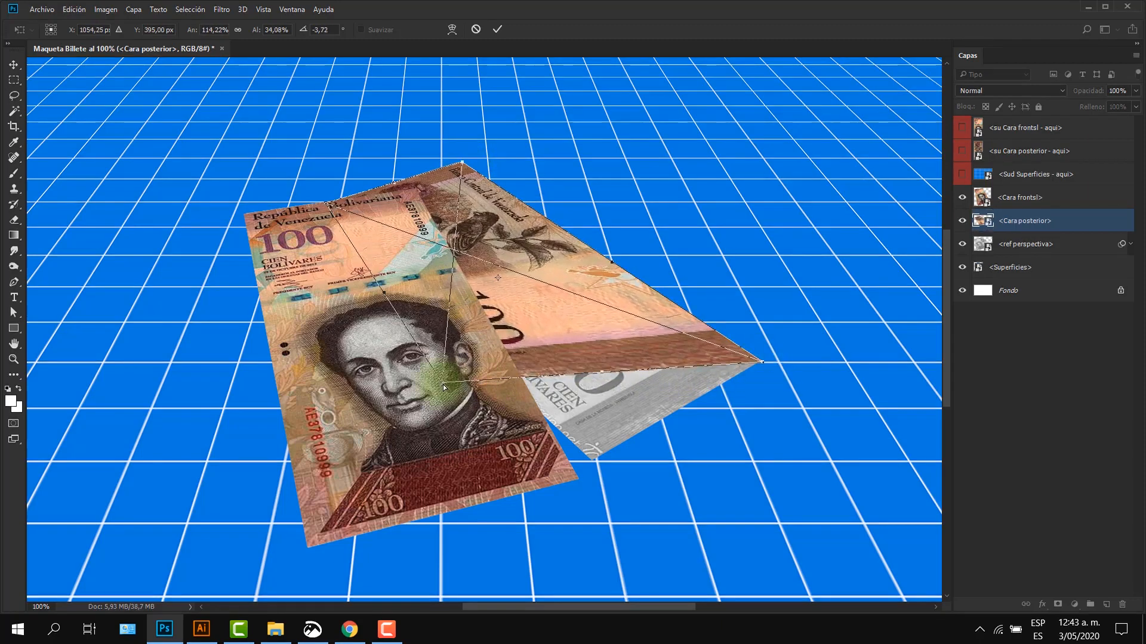
drag(443, 385, 599, 464)
drag(327, 206, 317, 210)
key(Return)
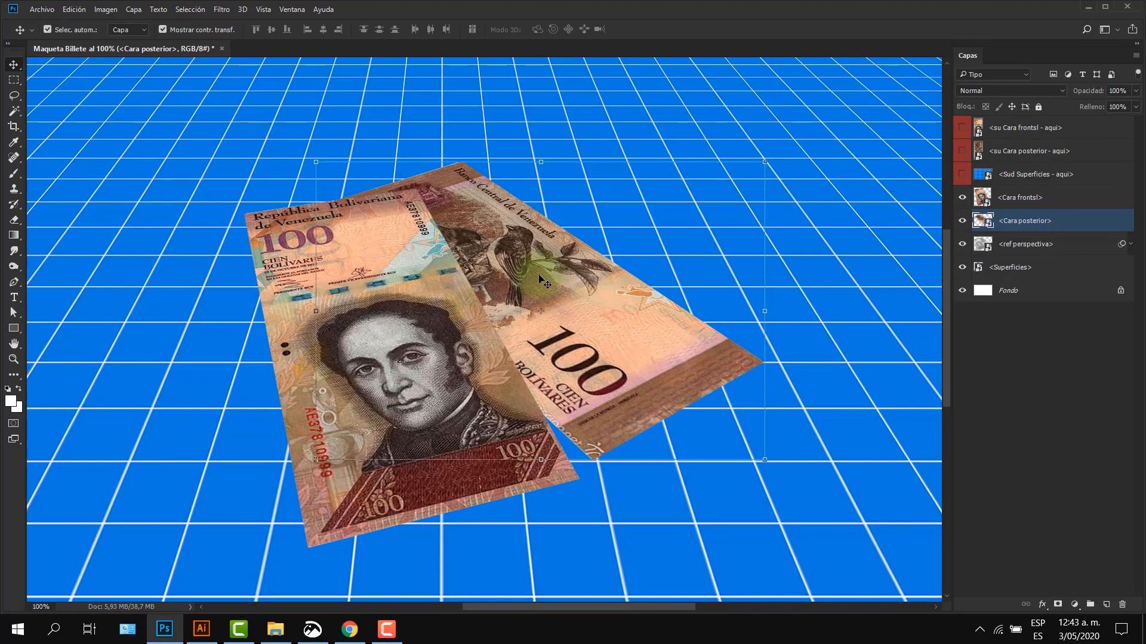
- Move the grey <ref perspectiva> layer aside to compare it with the fitted notes, and delete it
scroll(543, 280, down, 2)
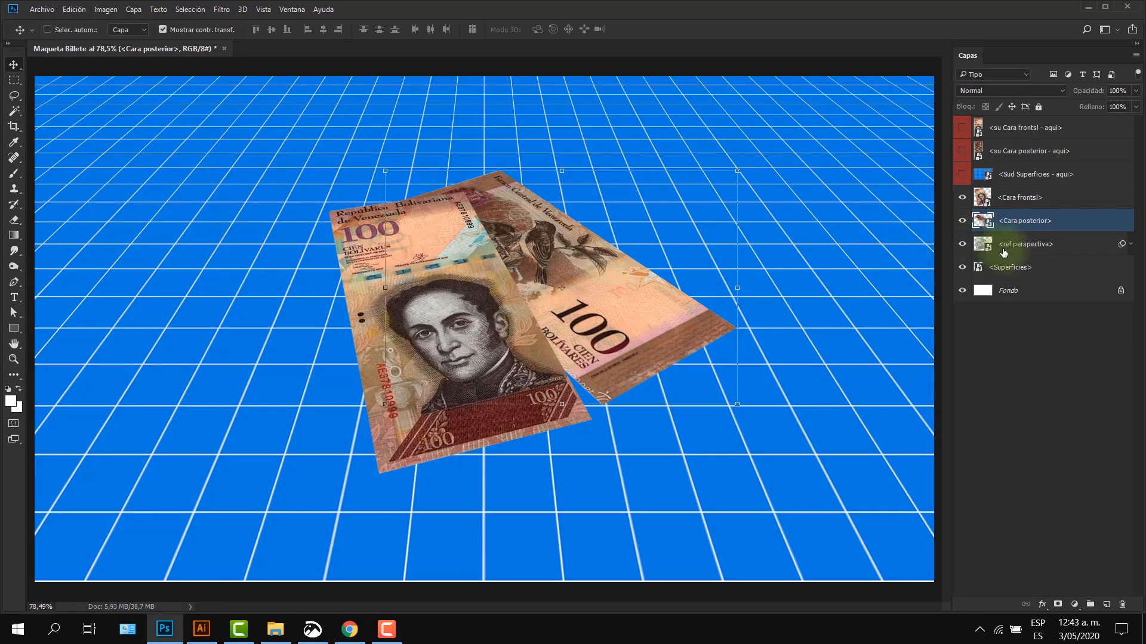
click(1033, 245)
drag(620, 303, 679, 284)
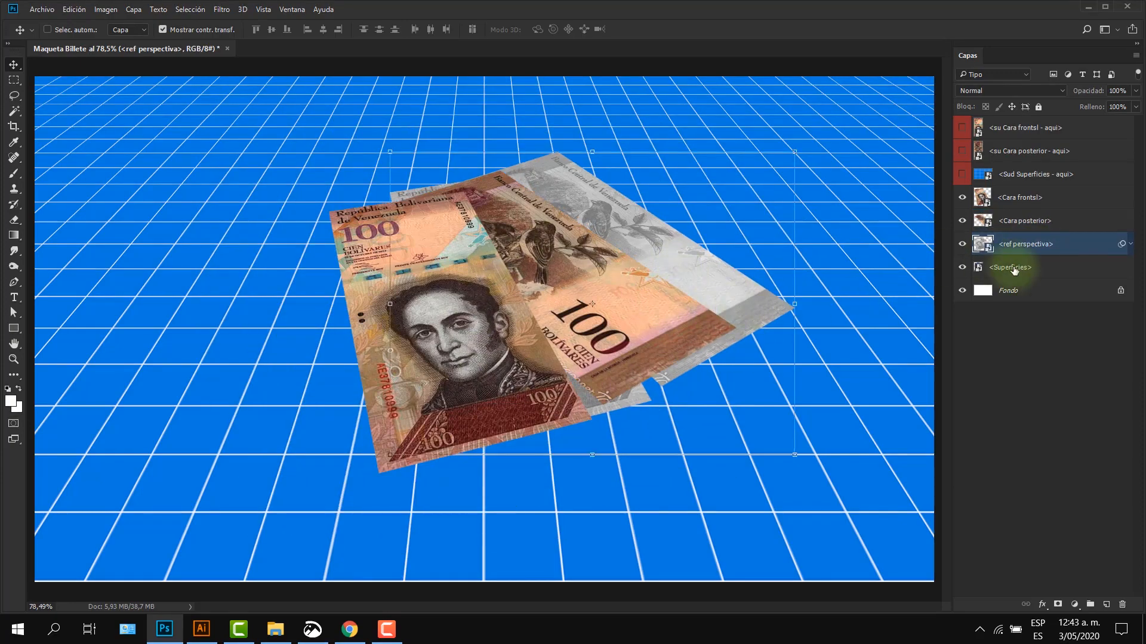
key(Delete)
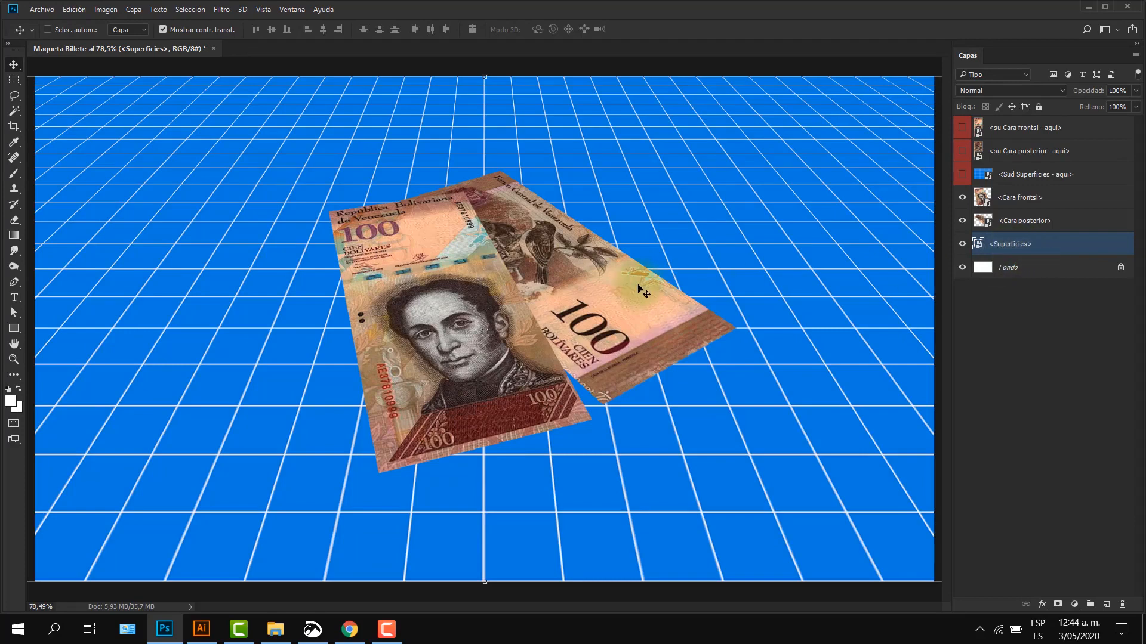
- Clear the layer selection and fit the whole canvas on screen
key(ctrl+minus)
key(ctrl+minus)
key(ctrl+minus)
key(ctrl+minus)
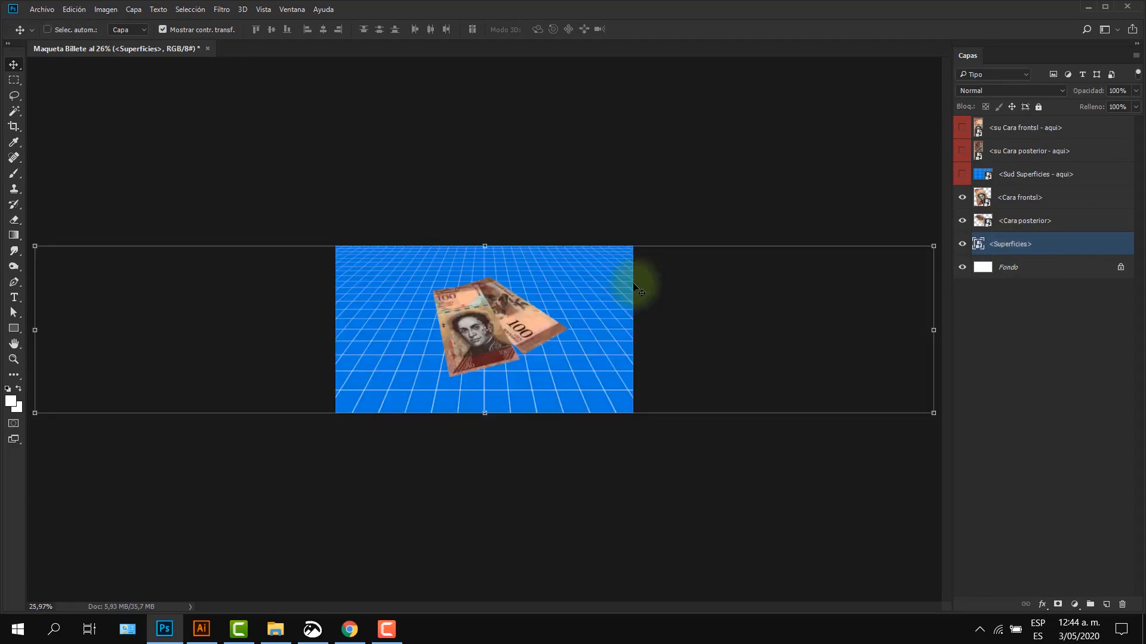
click(1022, 332)
key(ctrl+0)
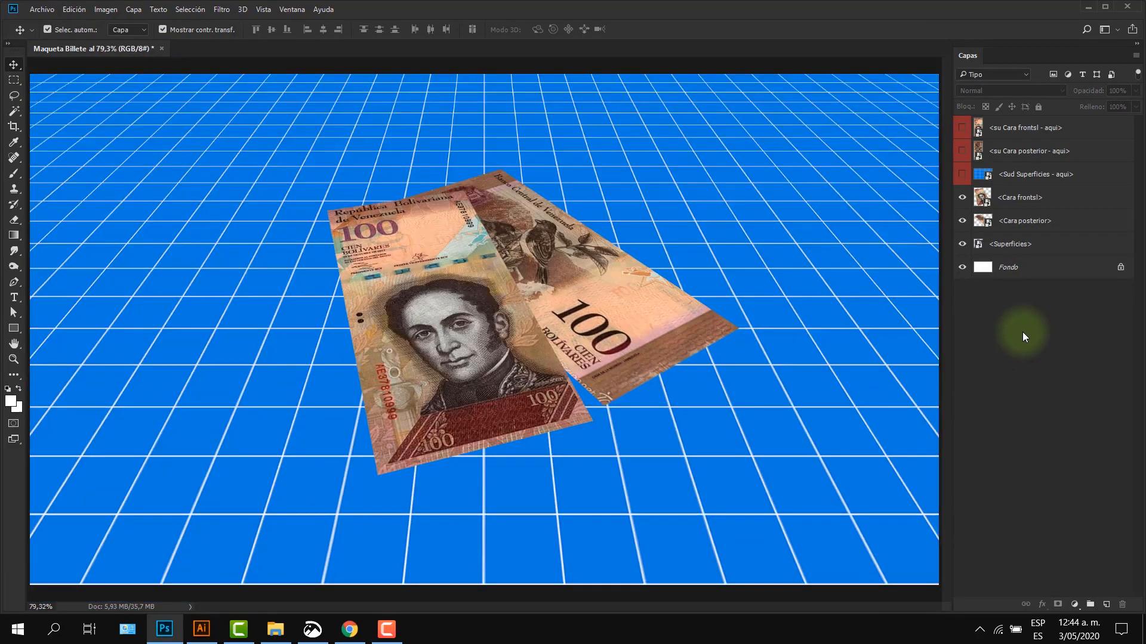
- Hide the <reticula superficie> grid layer inside the <Superficies> smart object, save it and view the updated Maqueta Billete mockup full screen
double_click(977, 246)
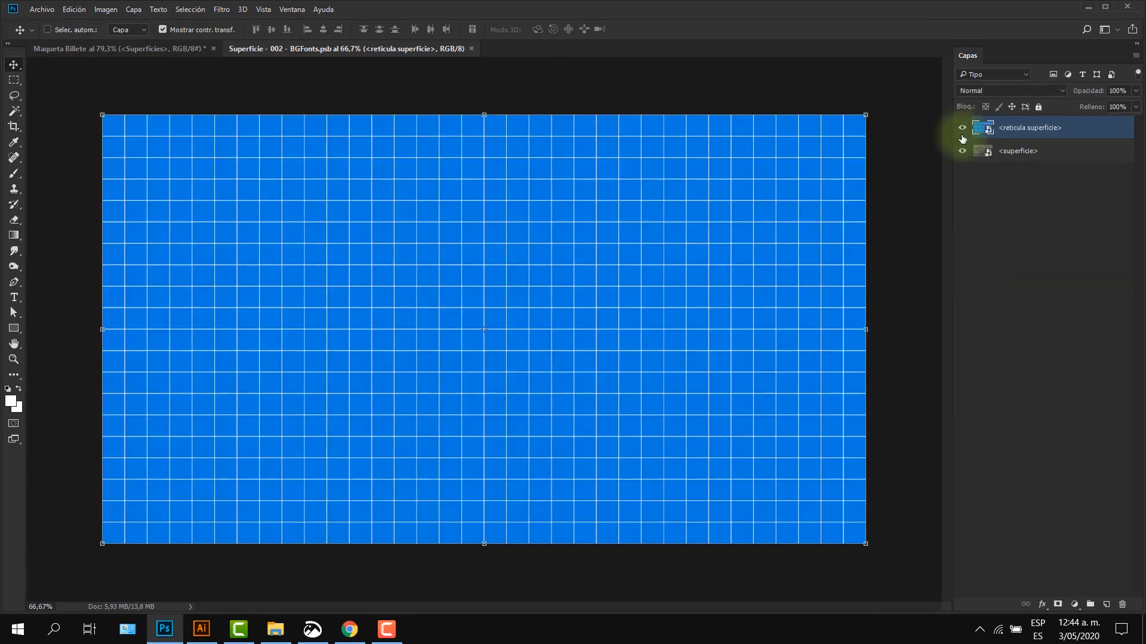
click(962, 128)
key(ctrl+s)
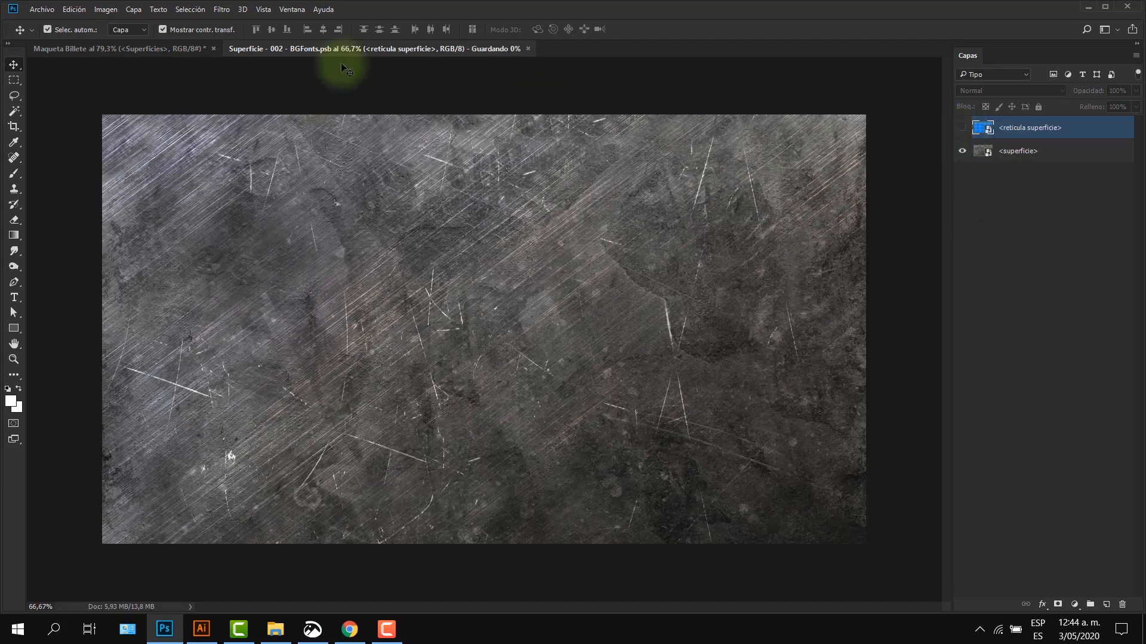
click(128, 48)
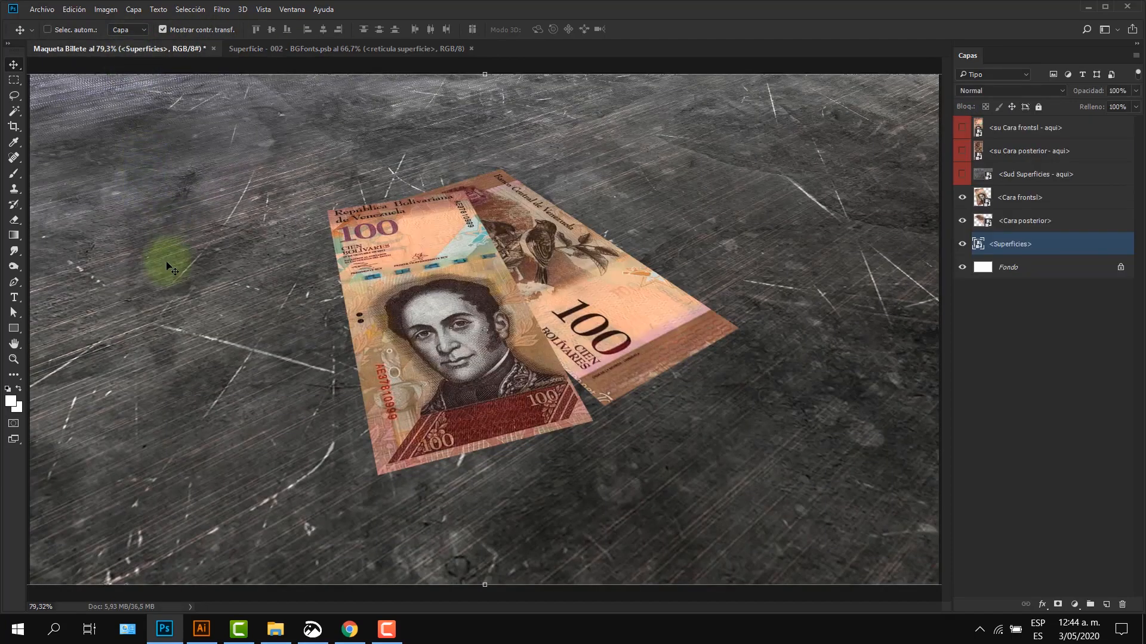
key(f)
key(f)
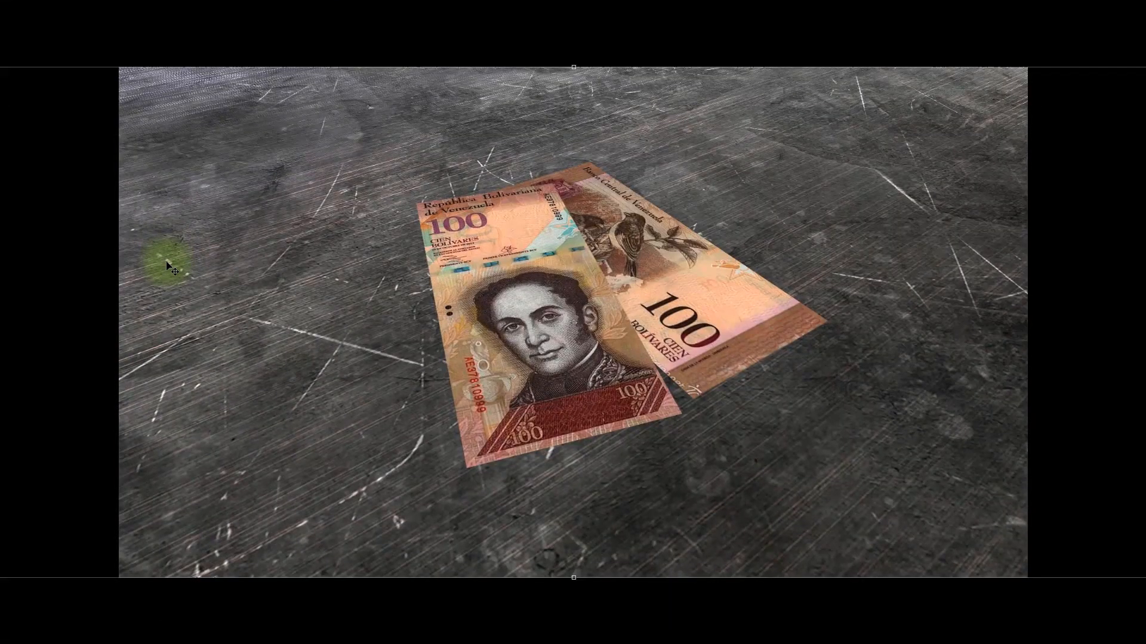
key(ctrl+0)
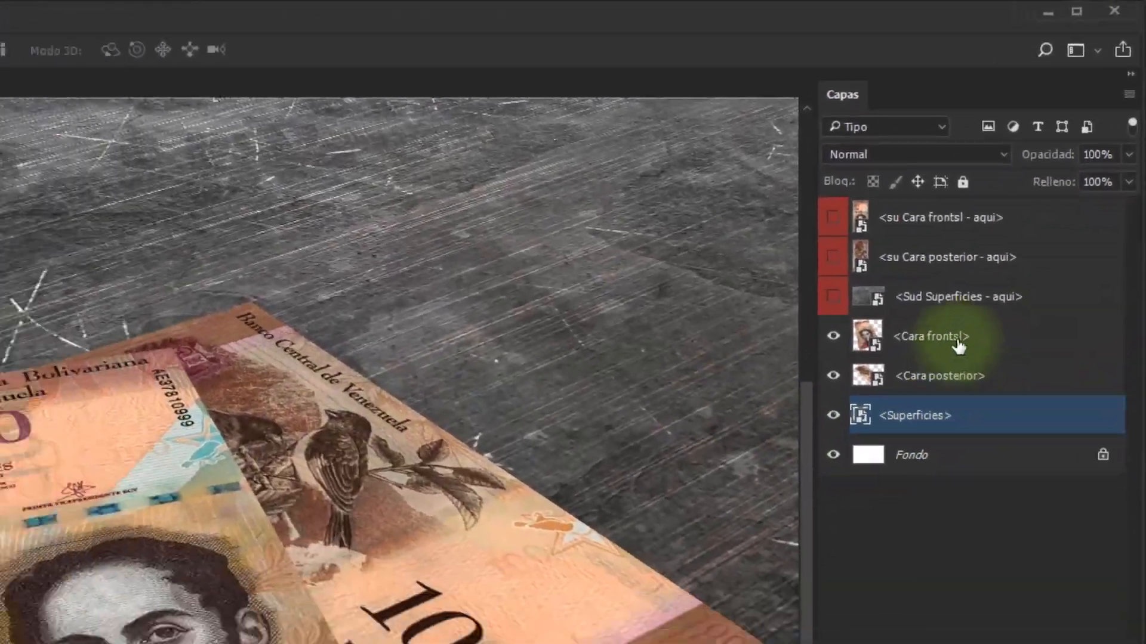
- Add a new layer above <Cara frontsl> and name it iluminacion
click(991, 274)
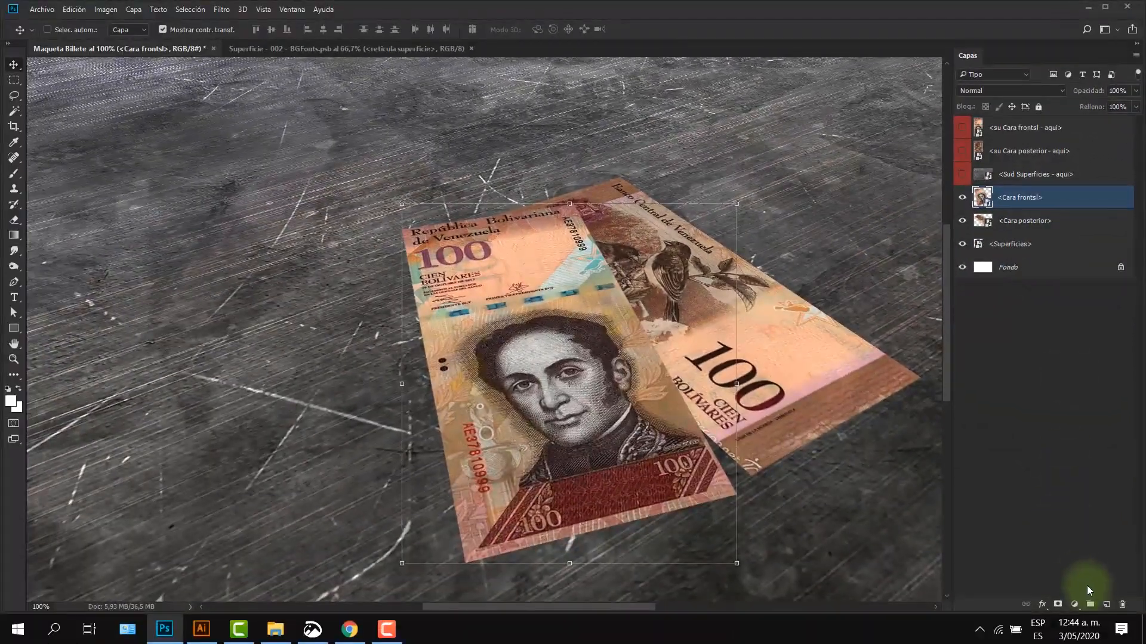
click(1105, 617)
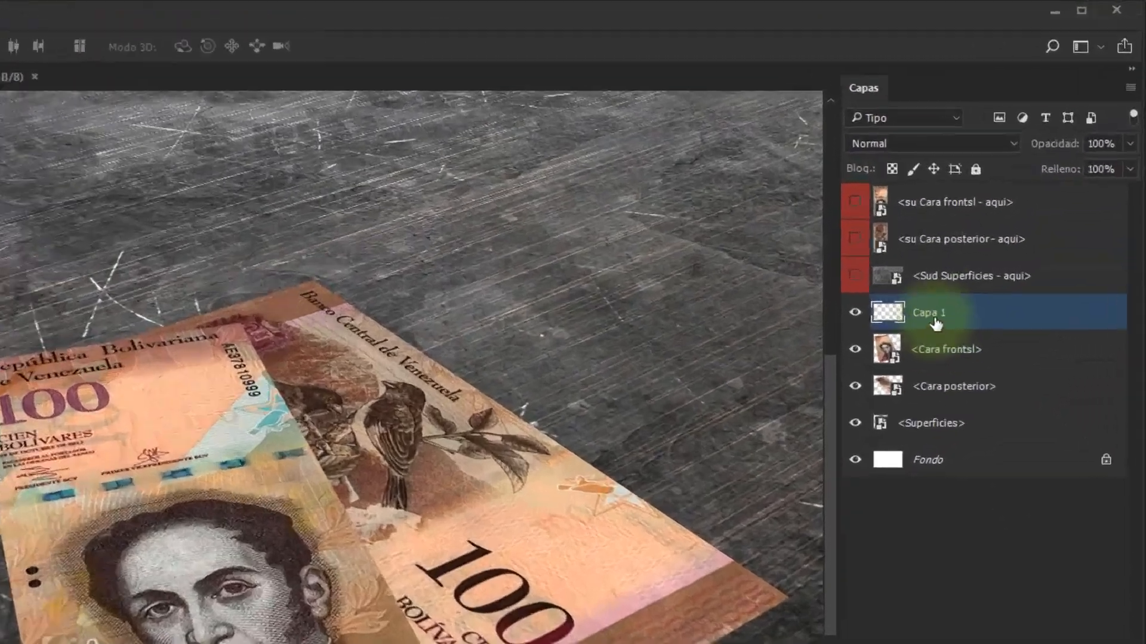
double_click(931, 313)
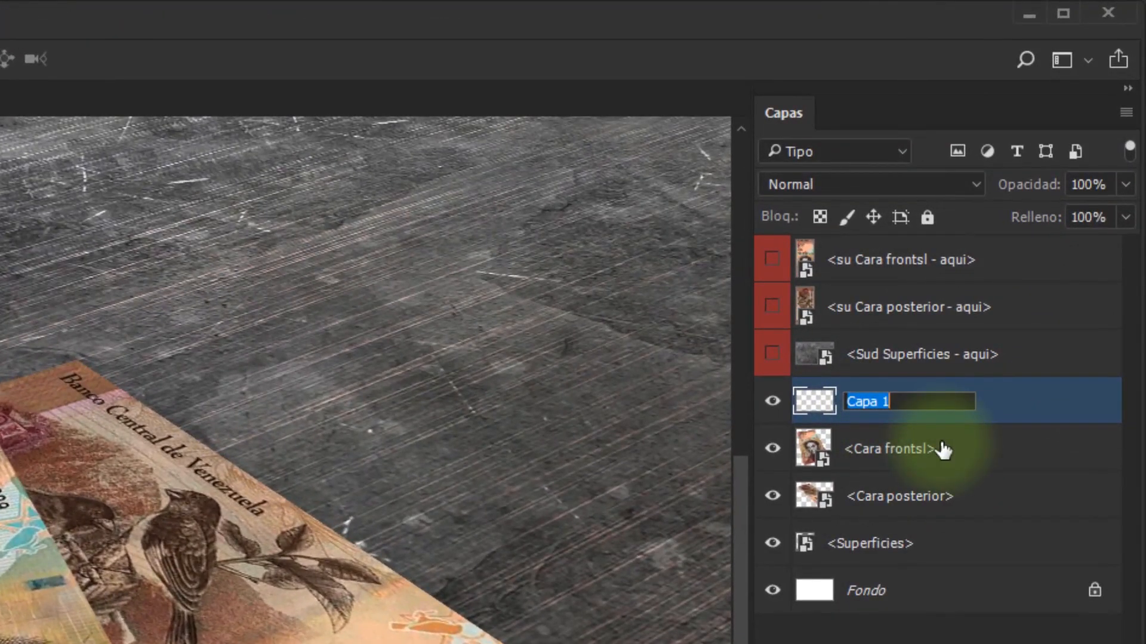
text(iluminacion)
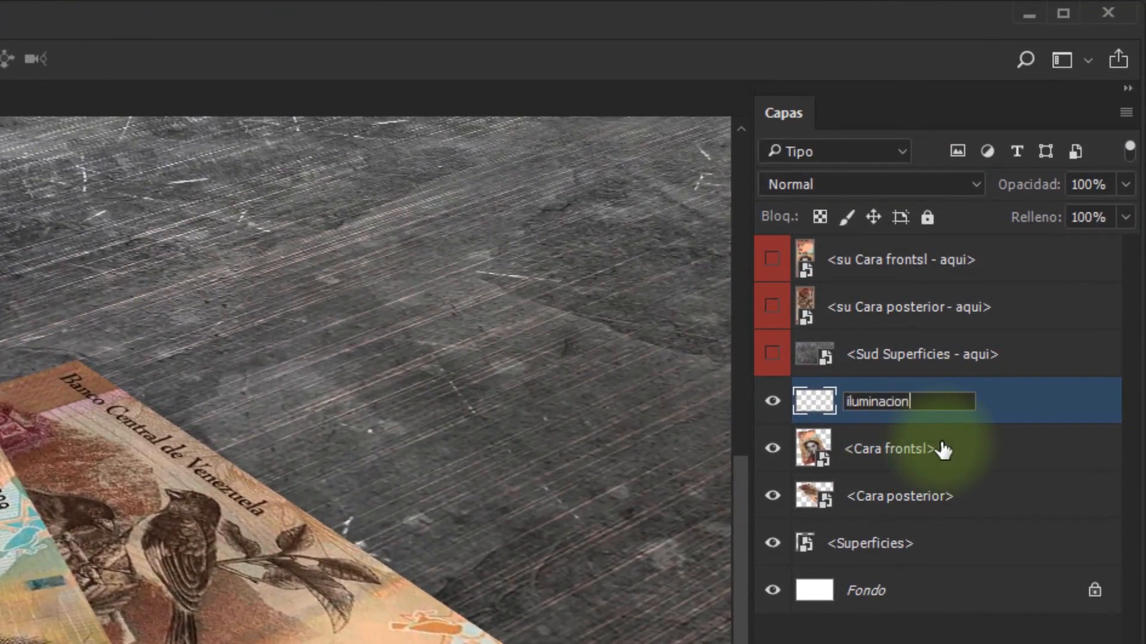
key(Return)
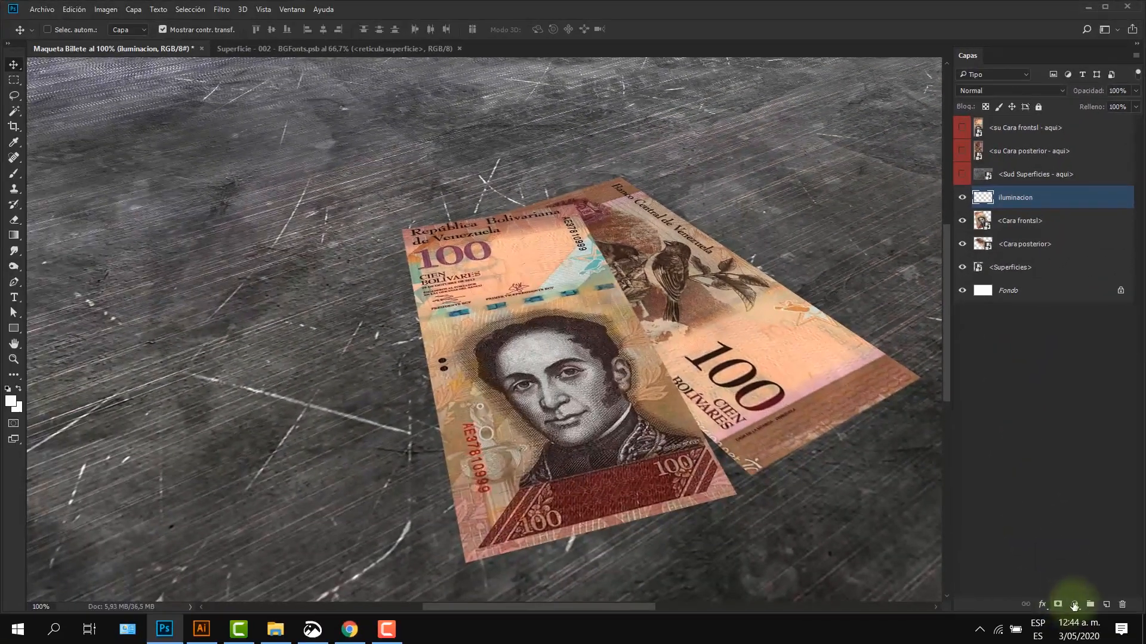
- Turn the iluminacion layer into a solid color fill using black (000000)
click(1074, 604)
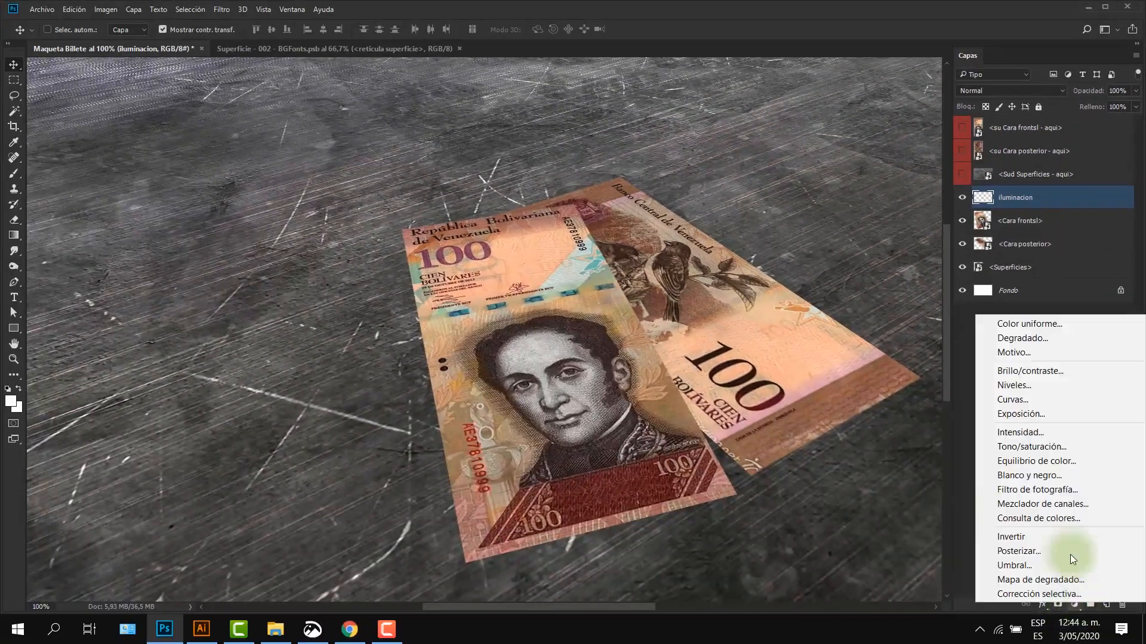
click(1029, 323)
click(732, 388)
click(724, 388)
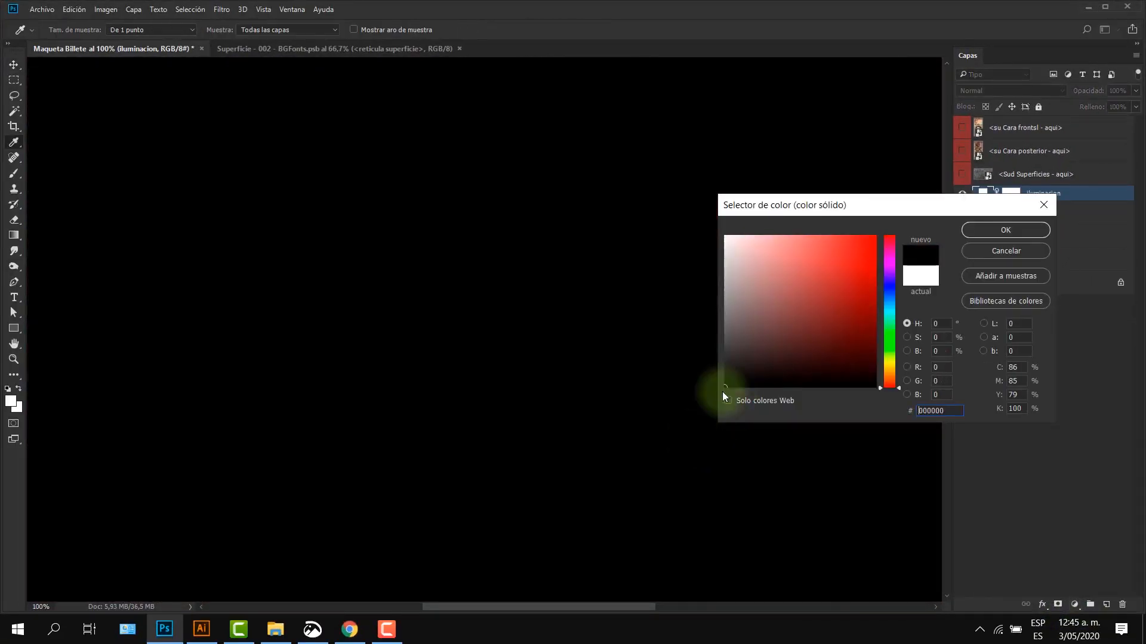
click(984, 231)
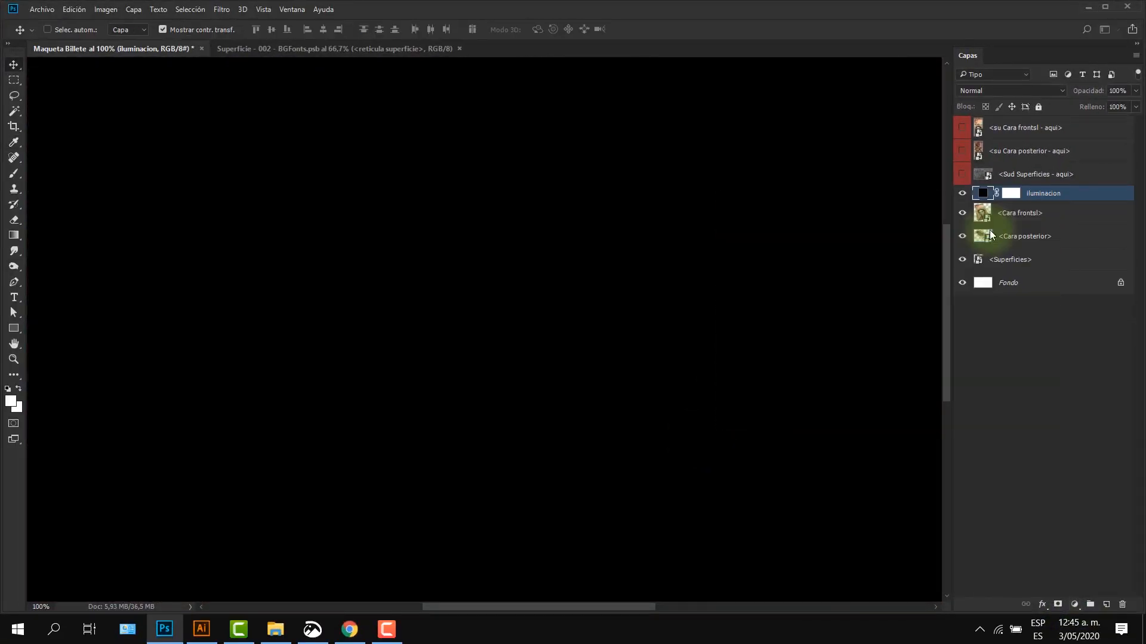
- Reset the foreground and background colors to default black and white, checking them in the Color panel before closing it
click(286, 9)
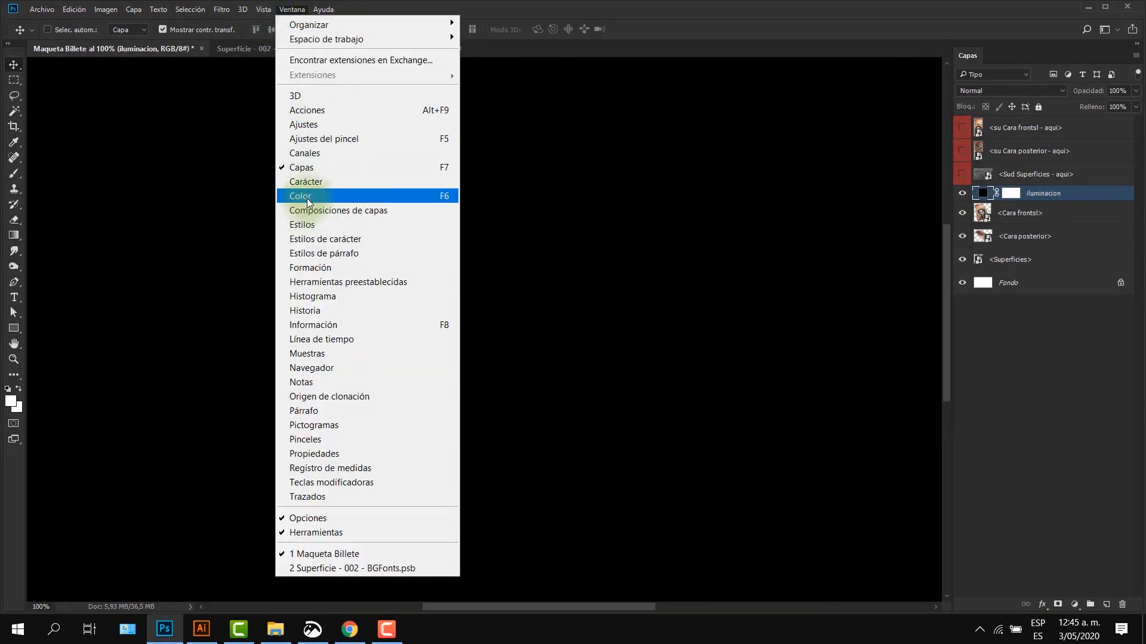
click(307, 198)
drag(198, 124, 511, 359)
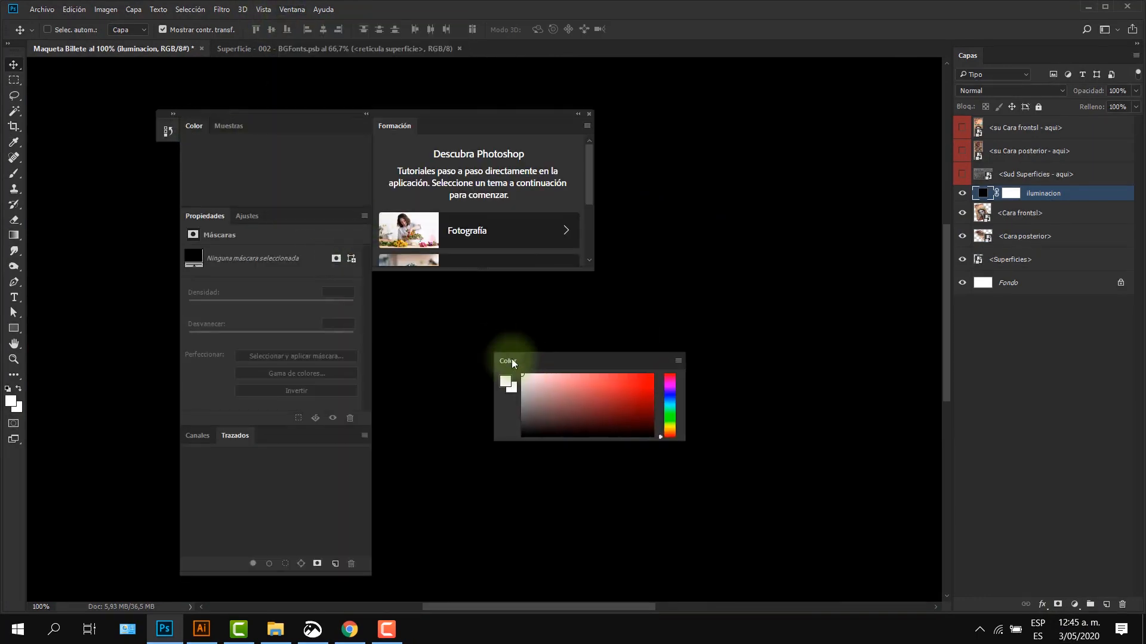
click(589, 114)
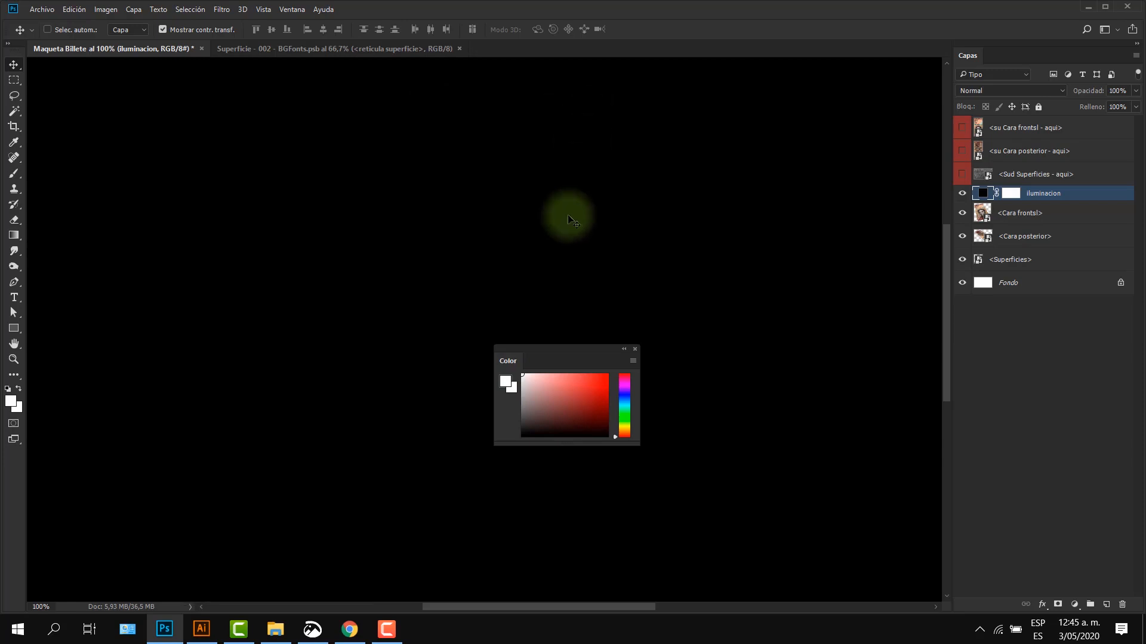
drag(552, 356, 469, 227)
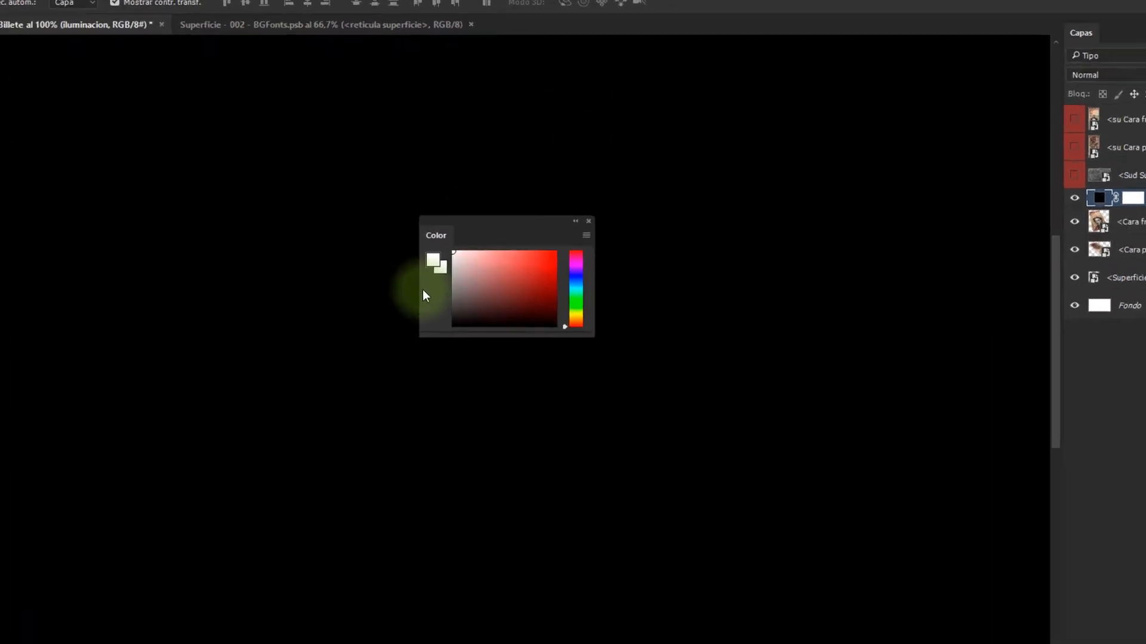
key(d)
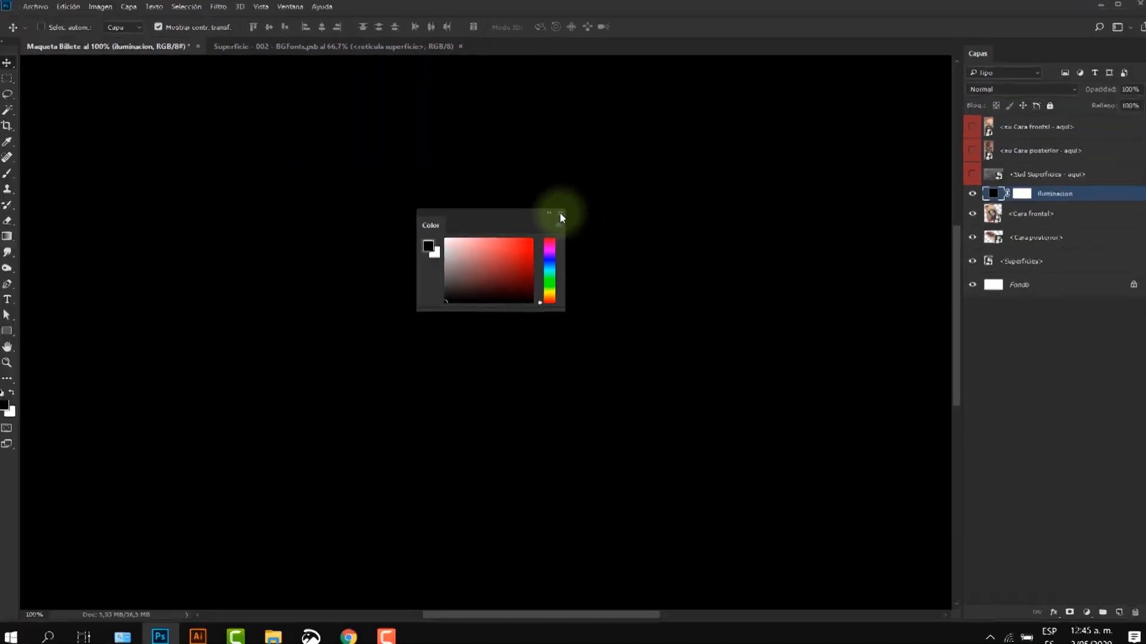
click(557, 212)
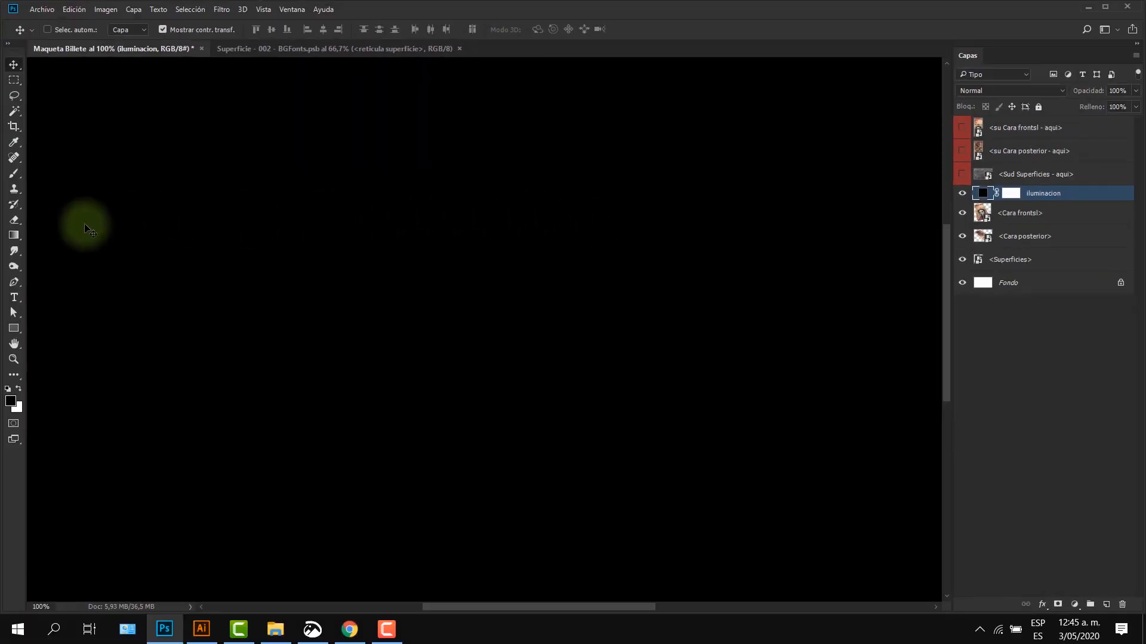
- Apply a vertical white-to-black linear gradient to the iluminacion layer's mask, from the top of the image to the bottom
click(16, 235)
click(48, 235)
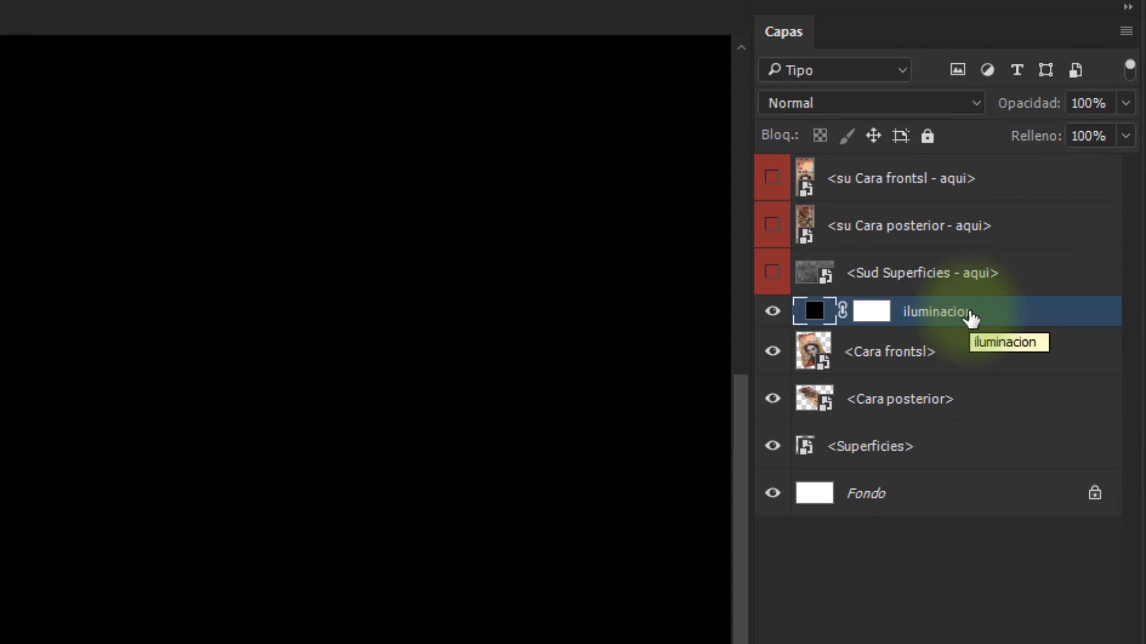
click(876, 316)
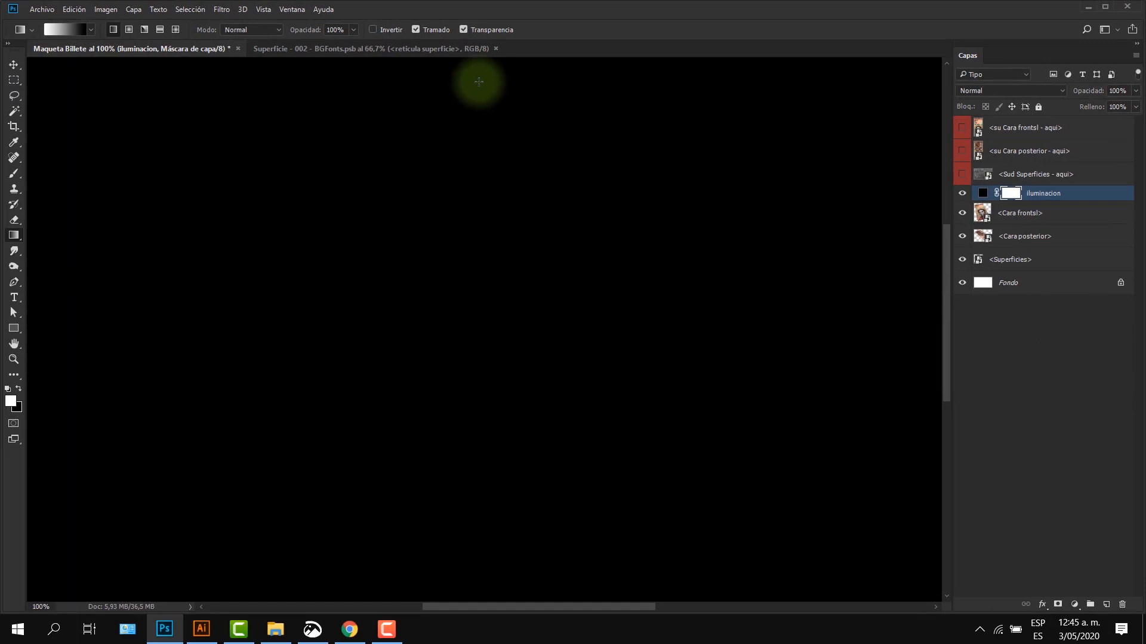
mouse_move(478, 81)
mouse_down()
mouse_move(488, 486)
mouse_move(476, 593)
mouse_up()
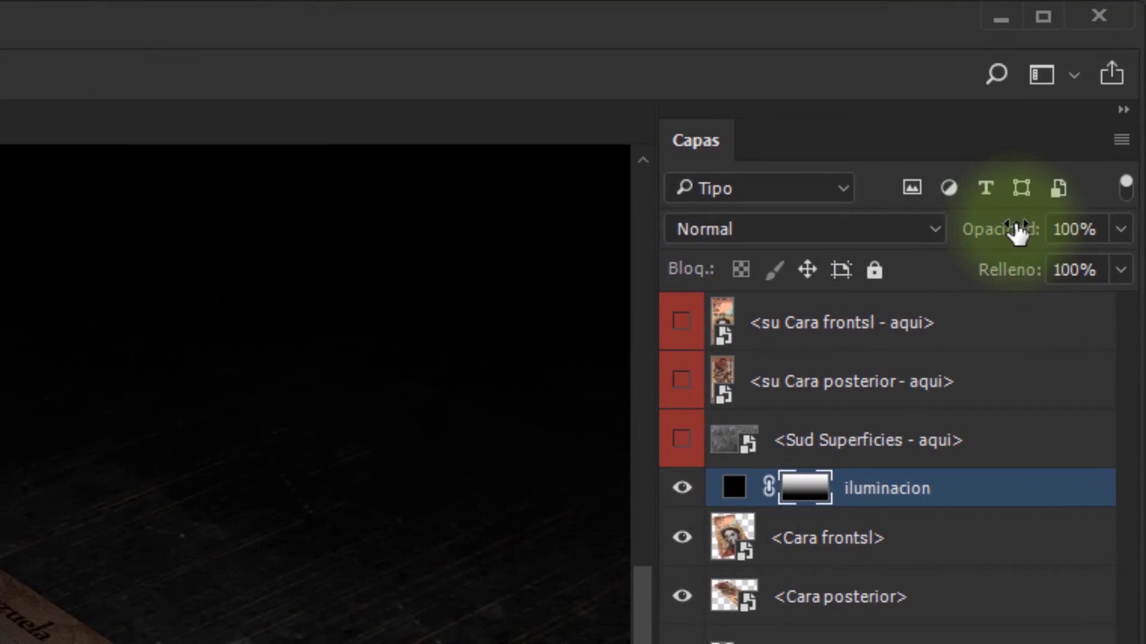
- Set the iluminacion layer's opacity to 70%
drag(1095, 88, 1082, 92)
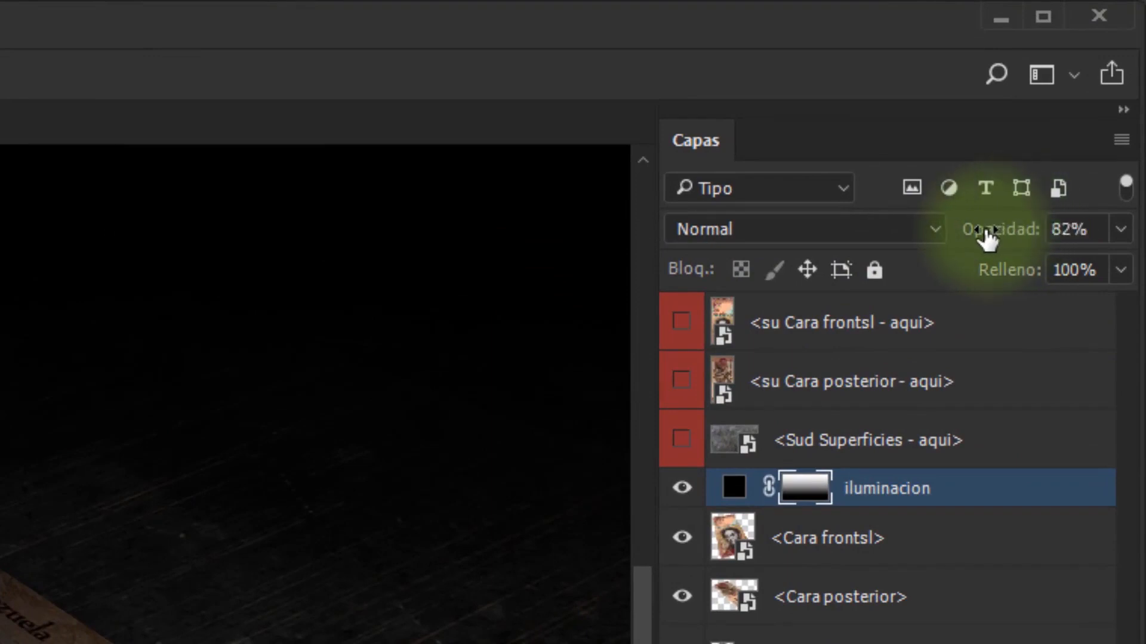
drag(985, 237, 980, 241)
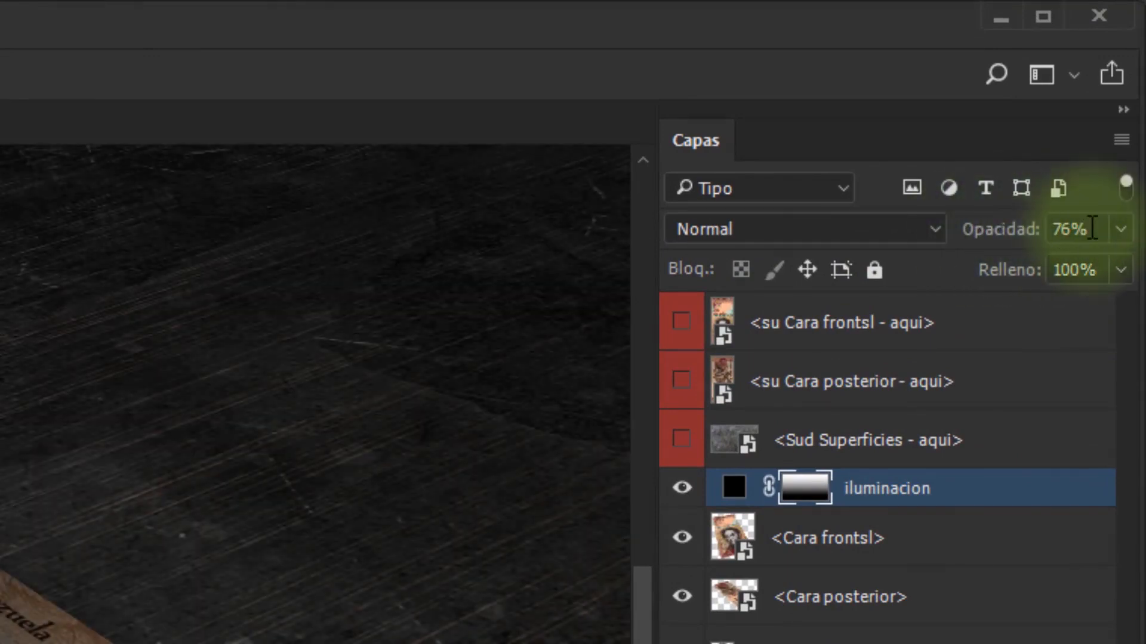
text(70)
key(Return)
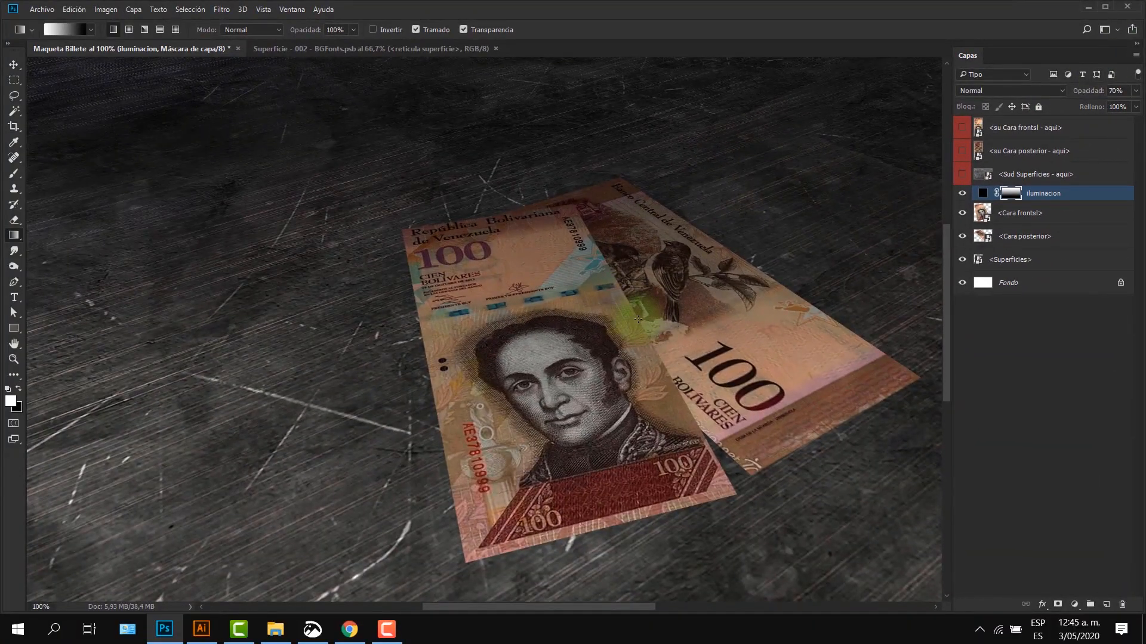
- Set the iluminacion layer's opacity to 75%
scroll(593, 407, down, 1)
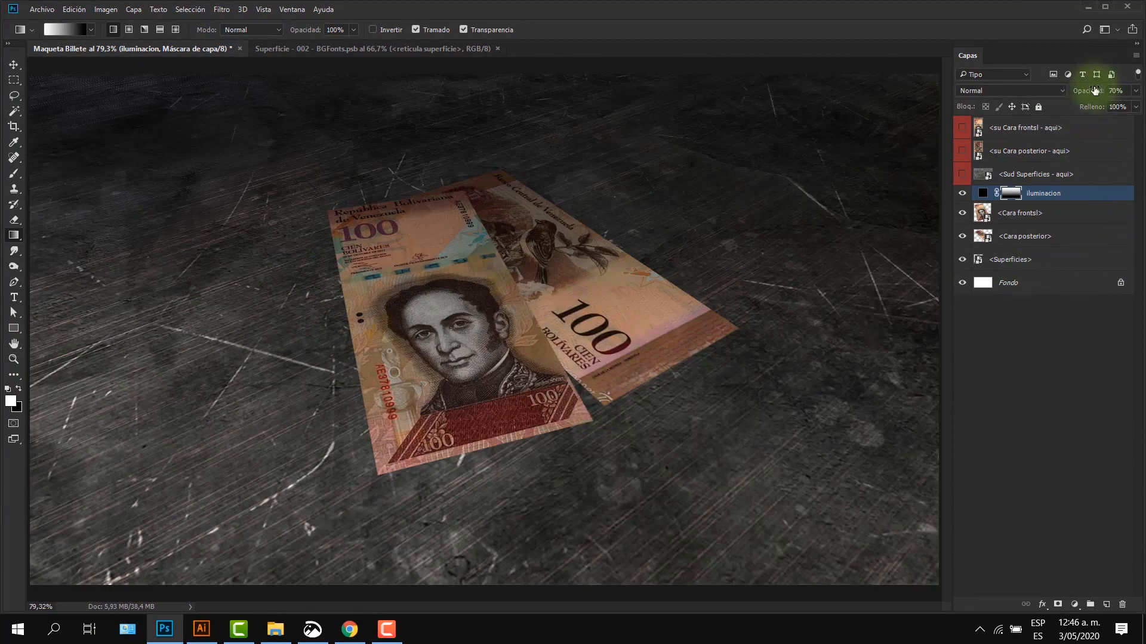
drag(1096, 92, 1098, 92)
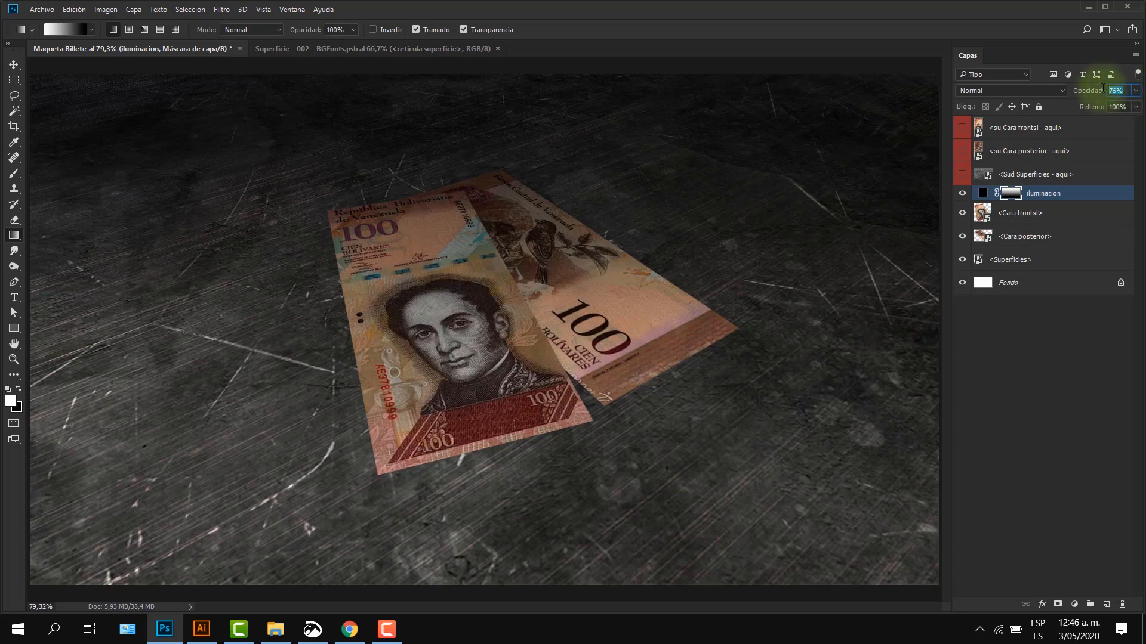
text(75)
key(Return)
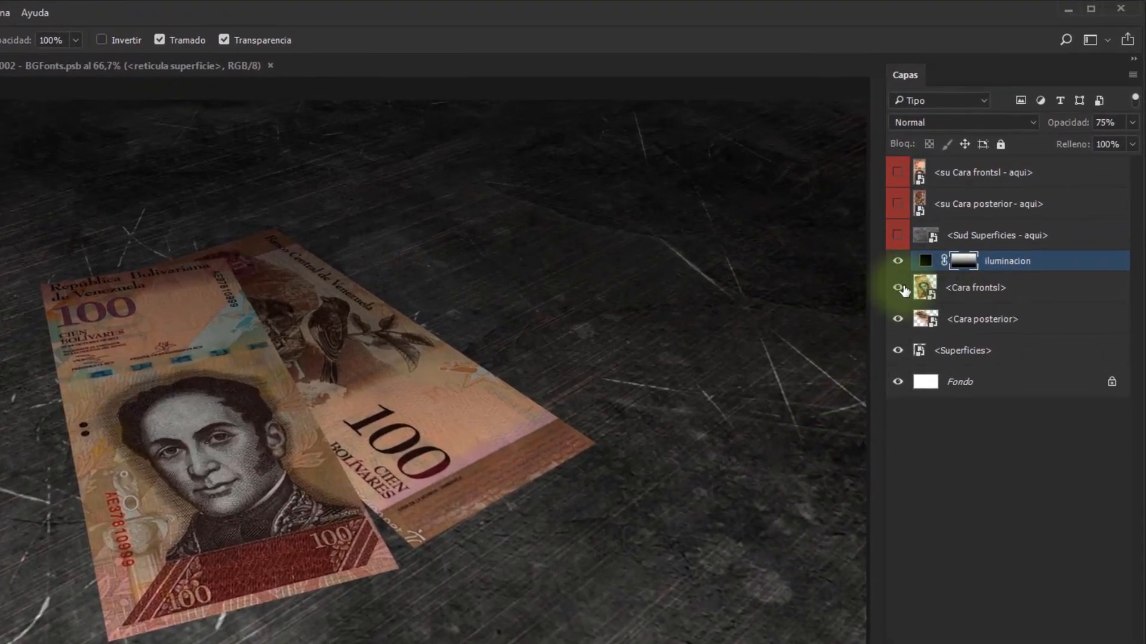
- Hide the <Cara frontsl> layer and duplicate <Cara posterior>, leaving the lower of the two copies selected
click(899, 288)
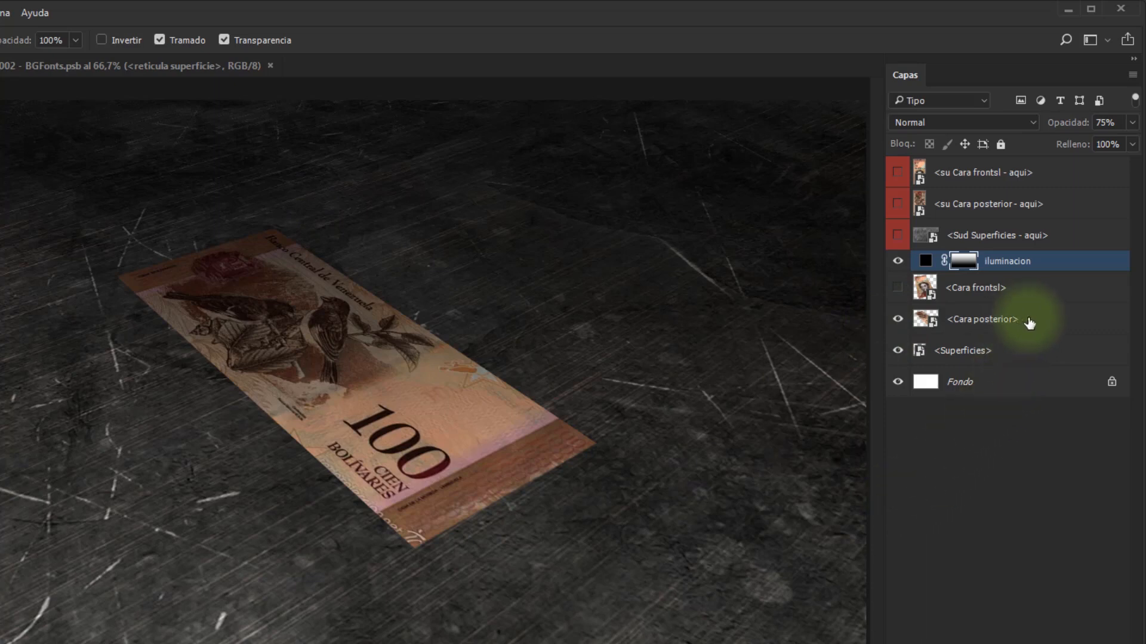
click(1029, 322)
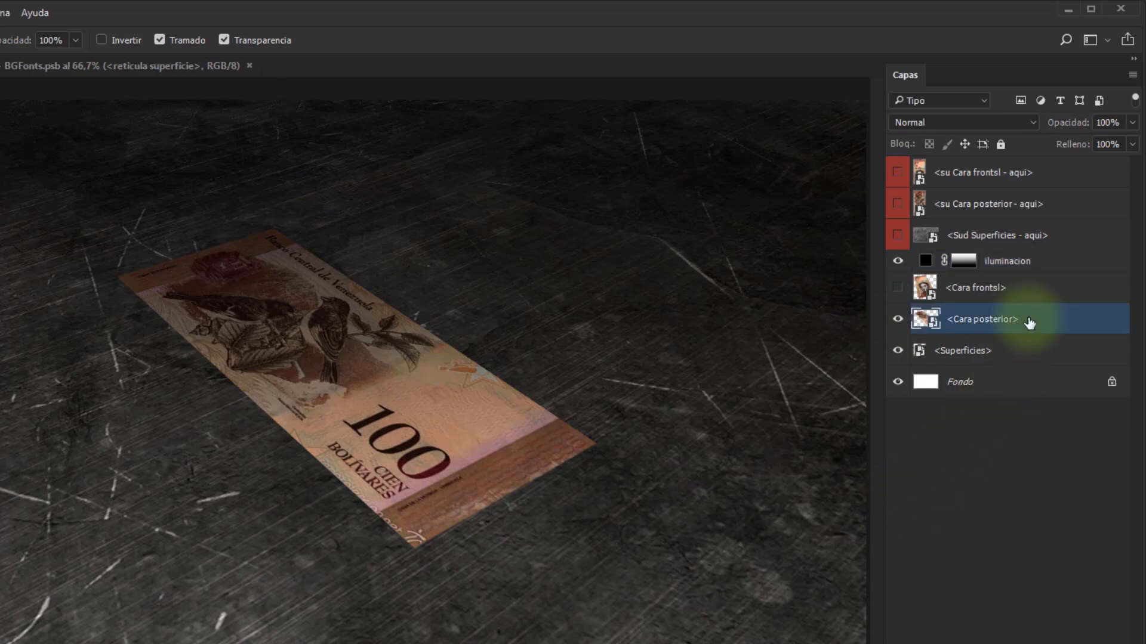
key(ctrl+j)
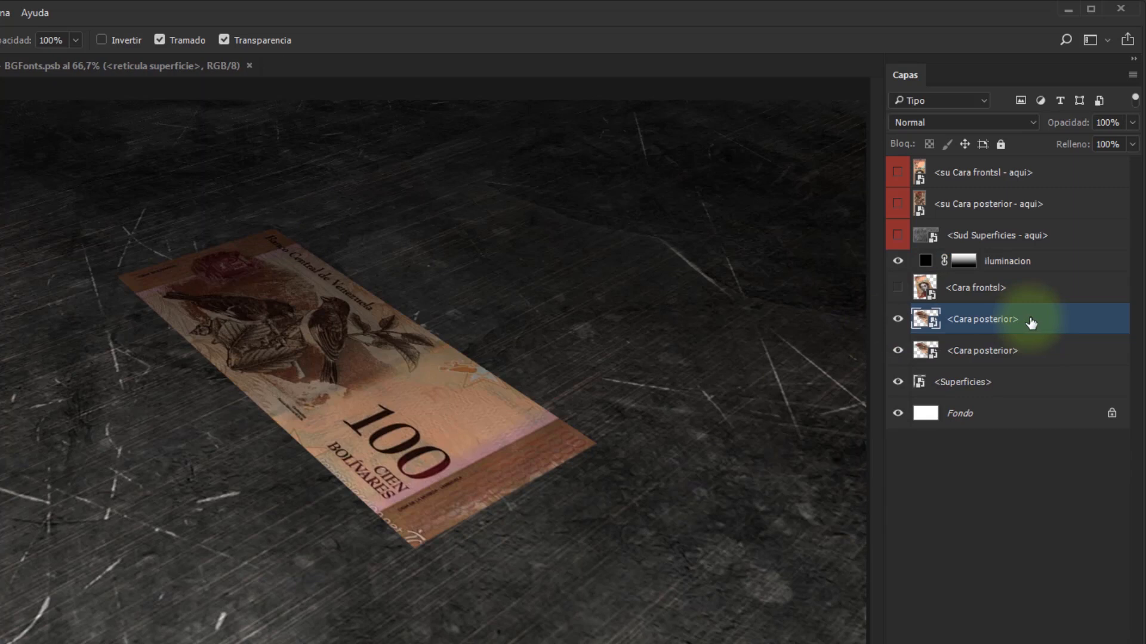
drag(1031, 323, 1032, 357)
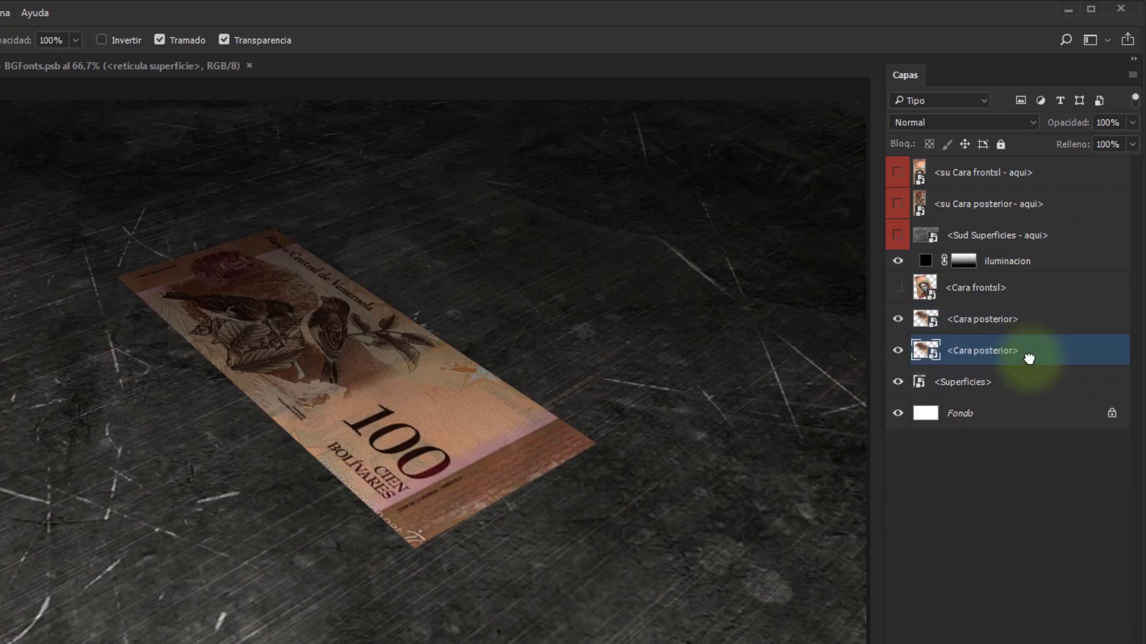
- Rasterize the lower <Cara posterior> layer
right_click(1035, 357)
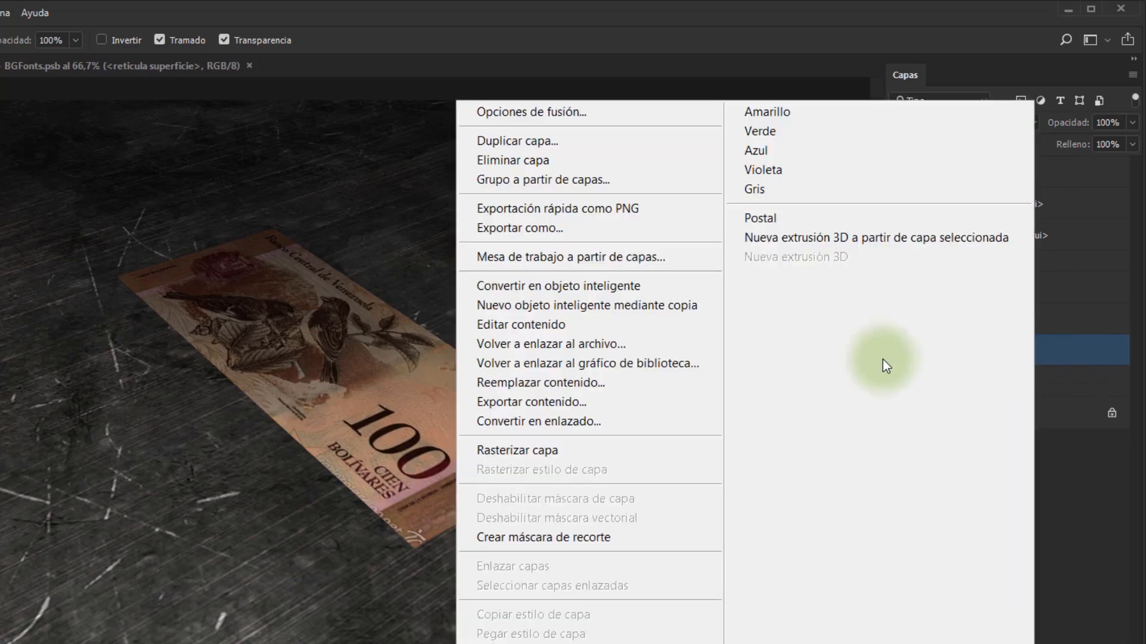
click(558, 450)
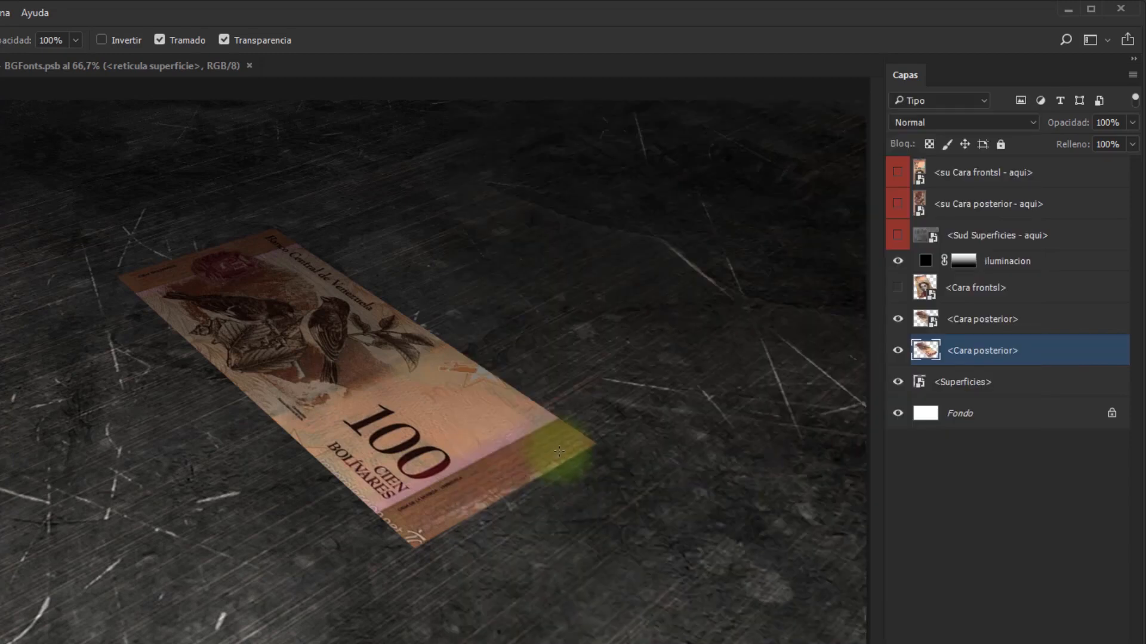
click(853, 360)
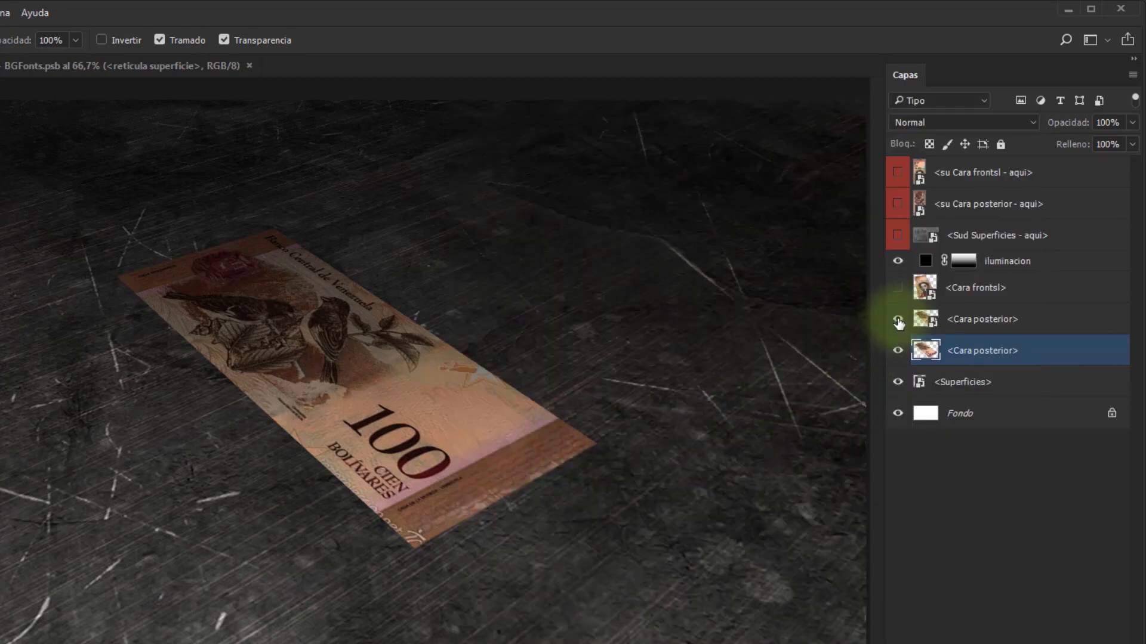
- Hide the upper <Cara posterior> layer and turn the rasterized copy black with Hue/Saturation, setting its lightness to -100
click(898, 323)
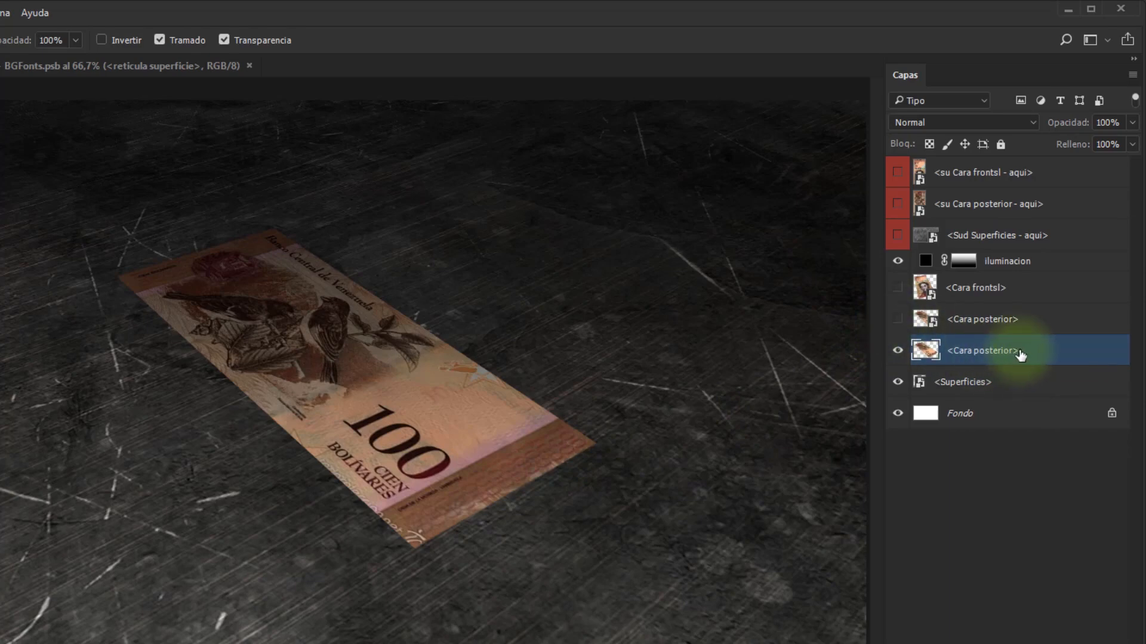
key(ctrl+u)
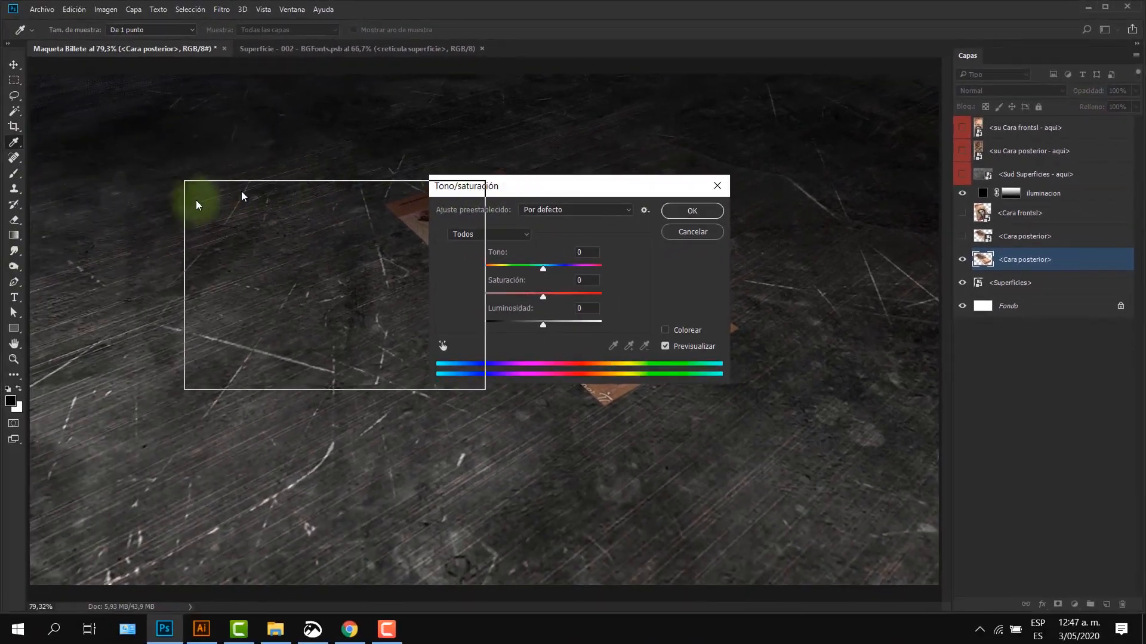
drag(195, 206, 182, 207)
drag(238, 341, 160, 333)
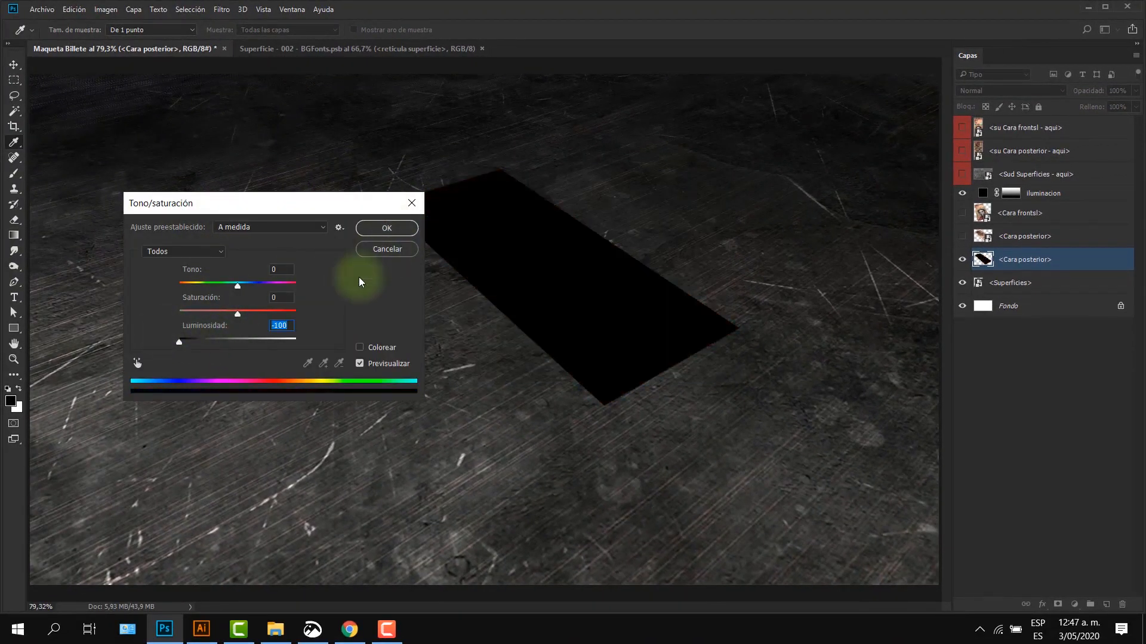
click(376, 228)
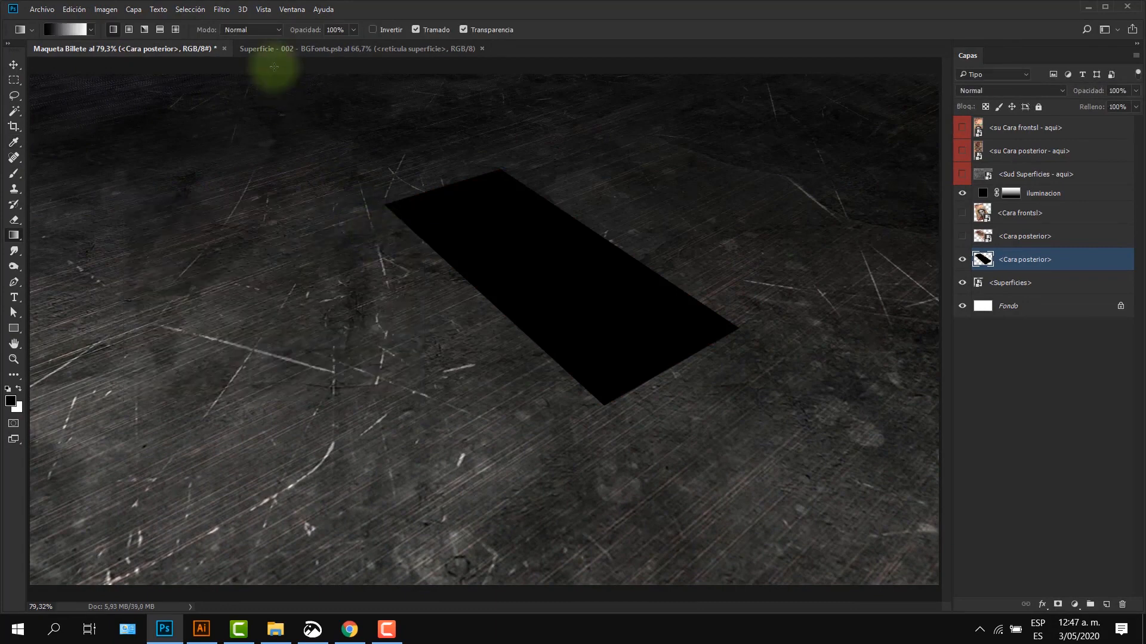
- Apply a Gaussian blur of 8.0 pixels to the black <Cara posterior> copy and show the upper <Cara posterior> layer
click(221, 10)
mouse_move(363, 177)
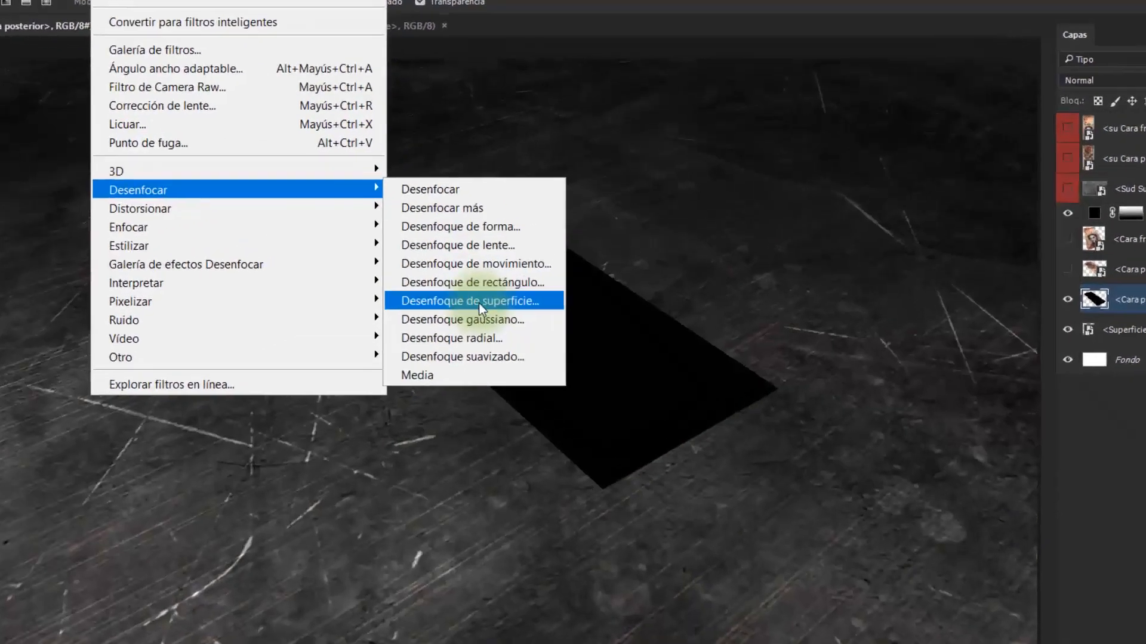
click(462, 319)
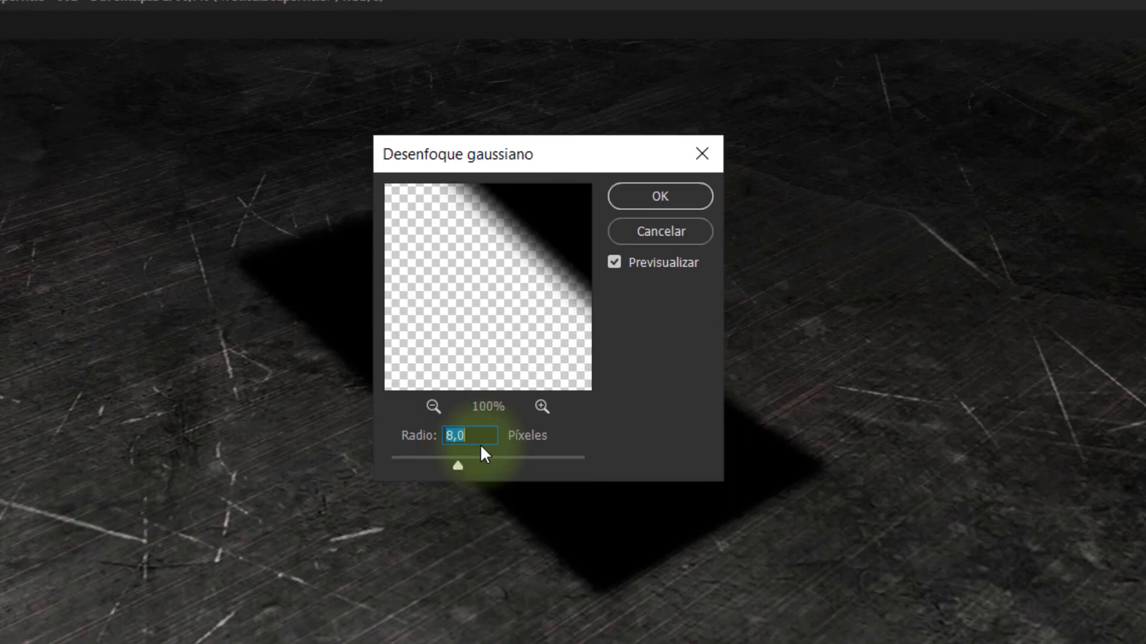
click(663, 197)
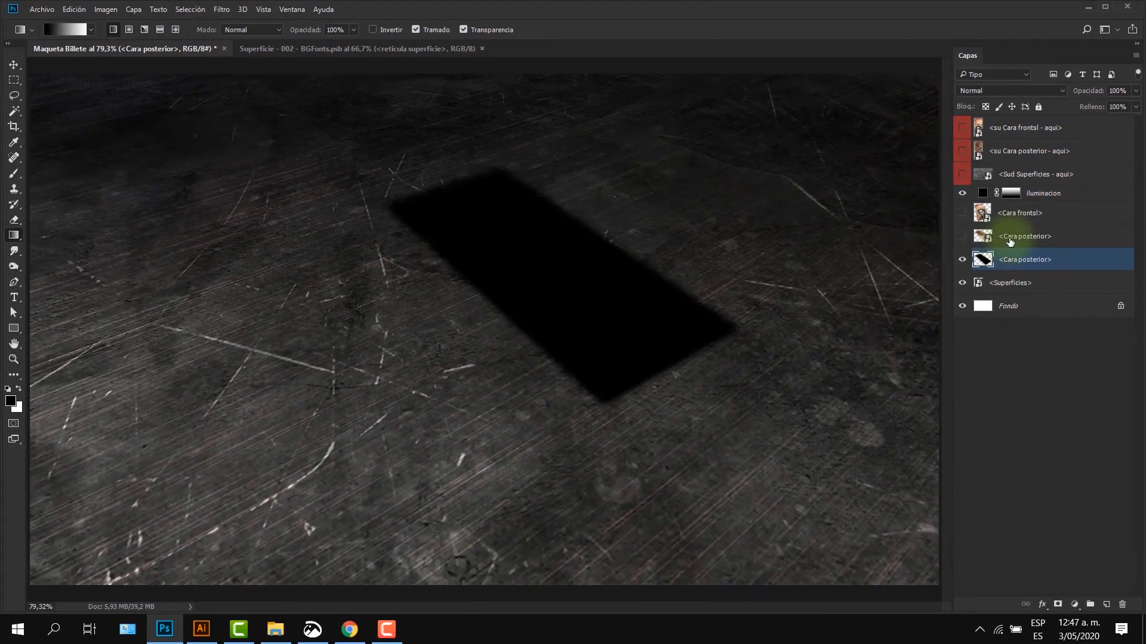
click(962, 237)
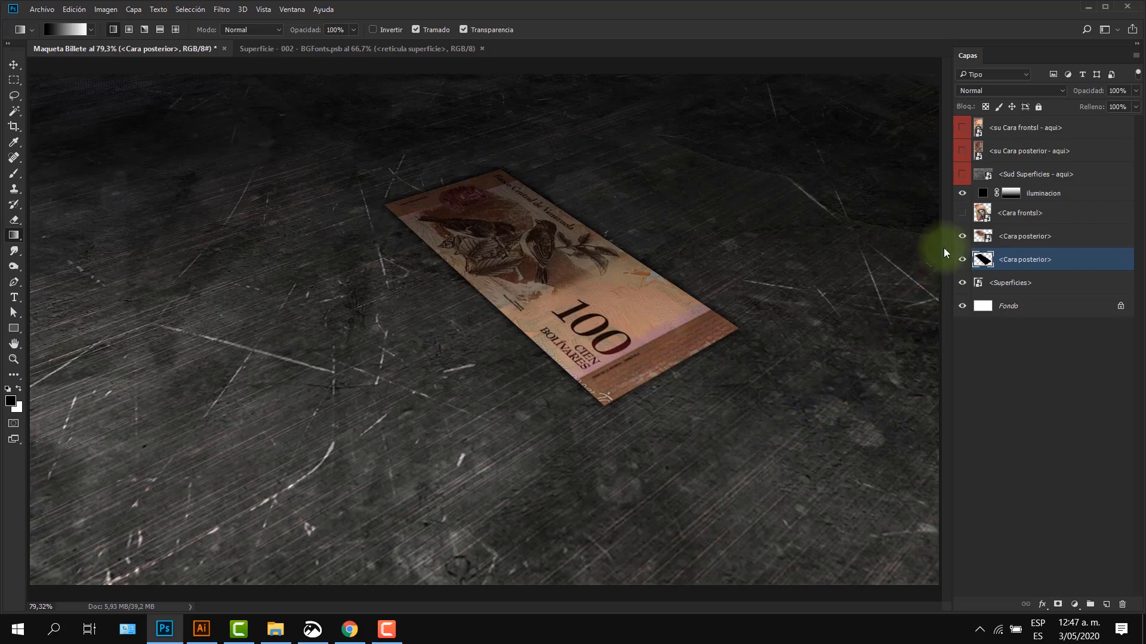
- Show the <Cara frontsl> layer and duplicate it, leaving the lower of the two copies selected
click(961, 213)
click(1062, 215)
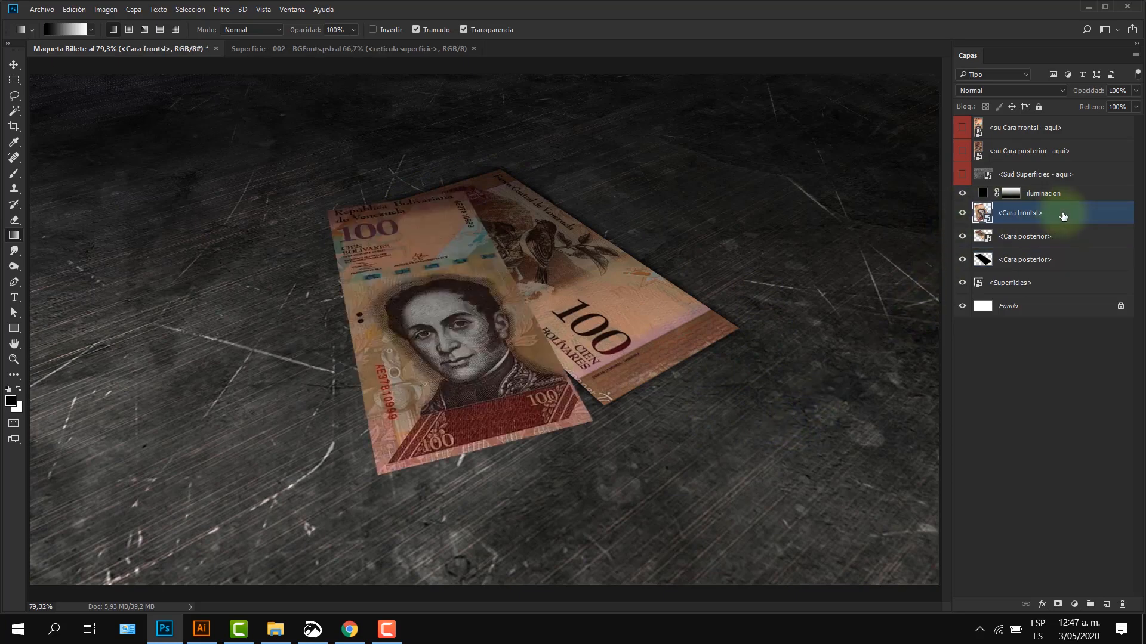
key(ctrl+j)
click(1035, 238)
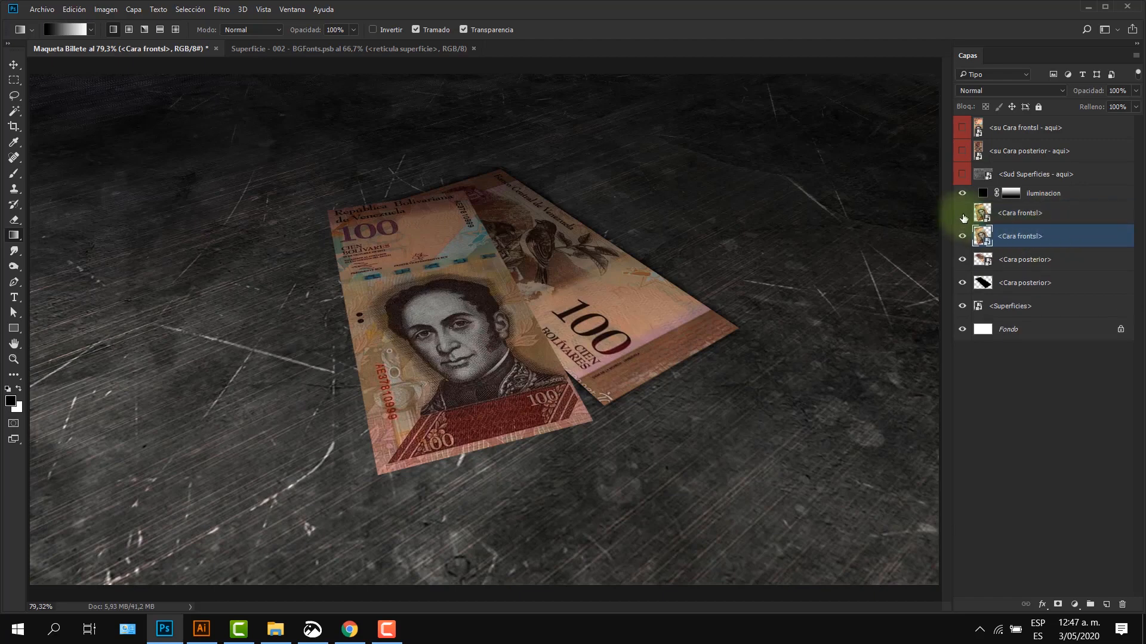
- Rasterize the lower <Cara frontsl> copy with the upper one hidden, and set its lightness to -100 with Hue/Saturation
right_click(1019, 237)
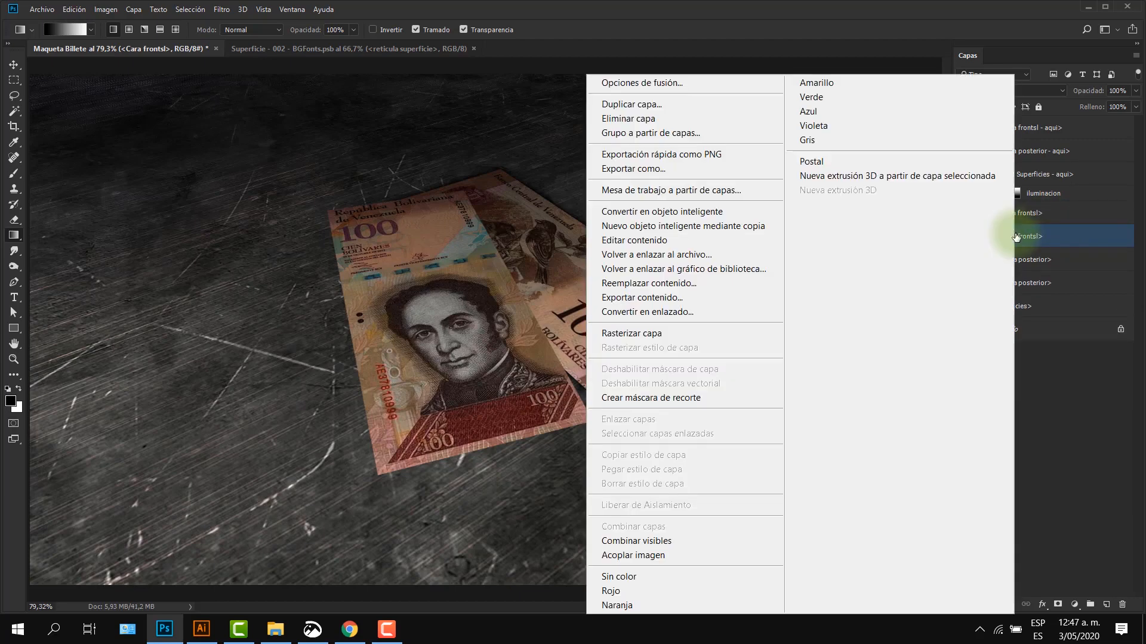
click(660, 333)
key(ctrl+u)
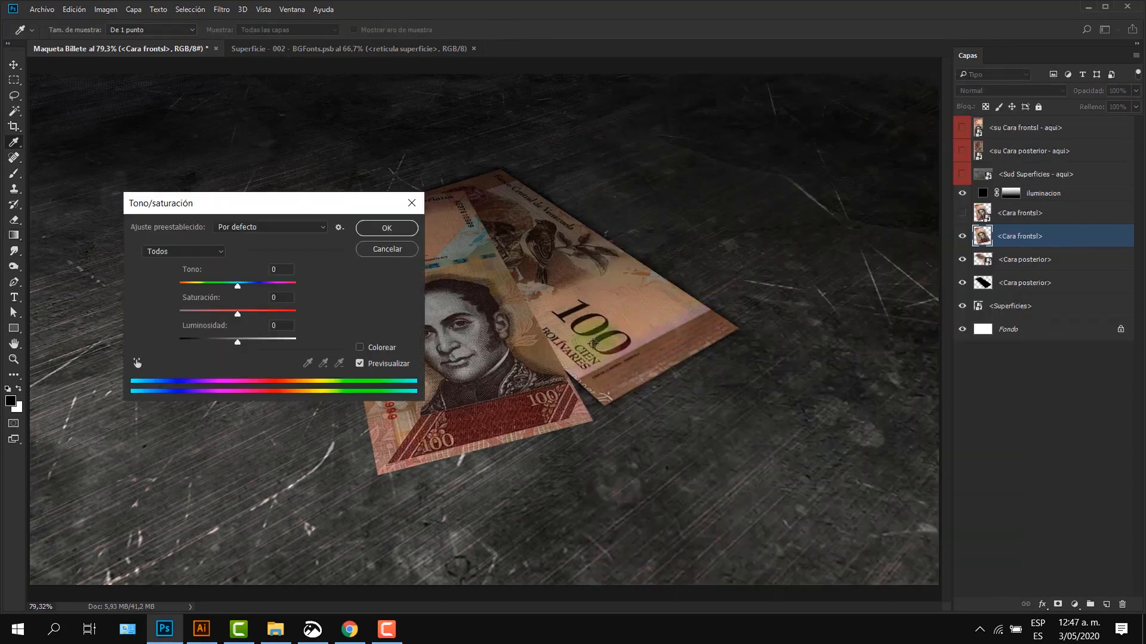
drag(237, 342, 152, 342)
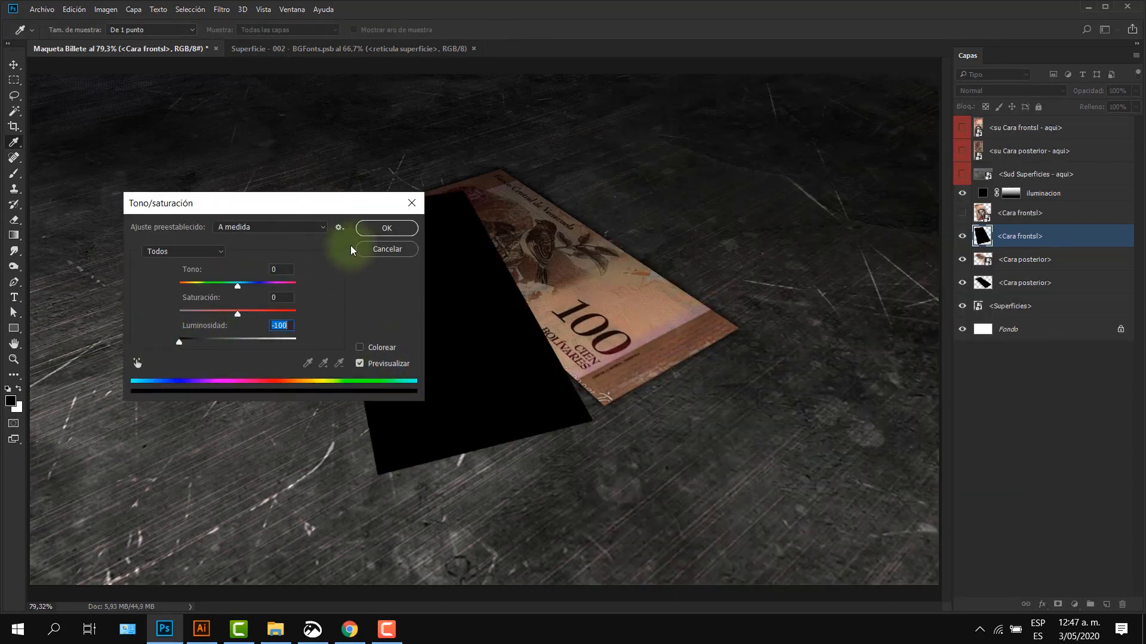
click(394, 229)
- Apply a Gaussian blur of 8.0 pixels to the black <Cara frontsl> copy and show the upper <Cara frontsl> layer
click(221, 9)
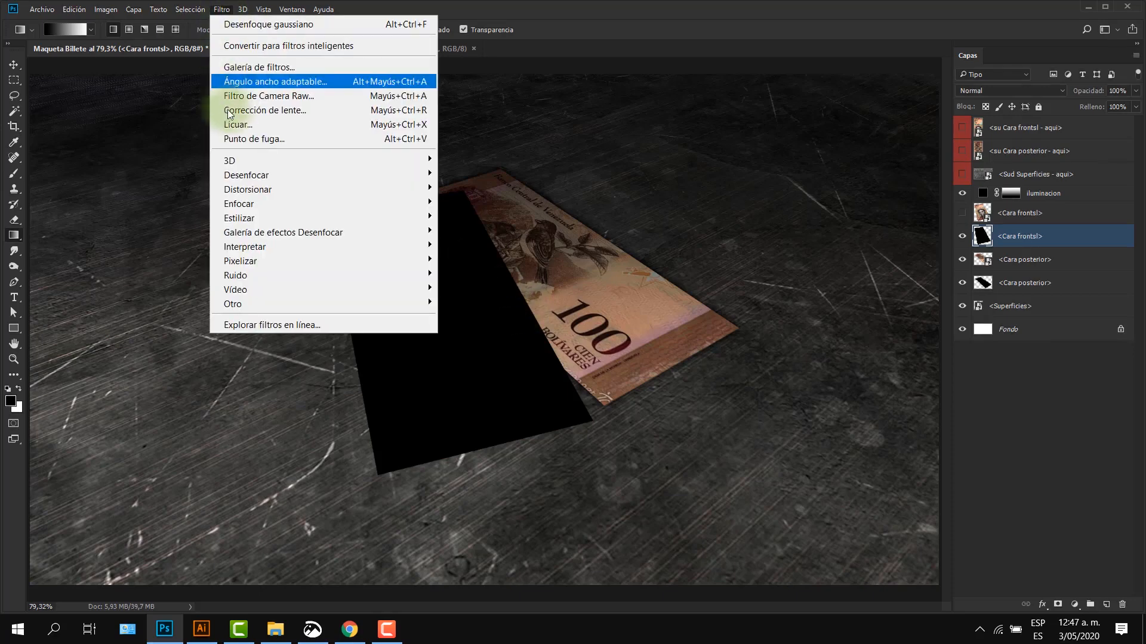
mouse_move(248, 175)
click(485, 274)
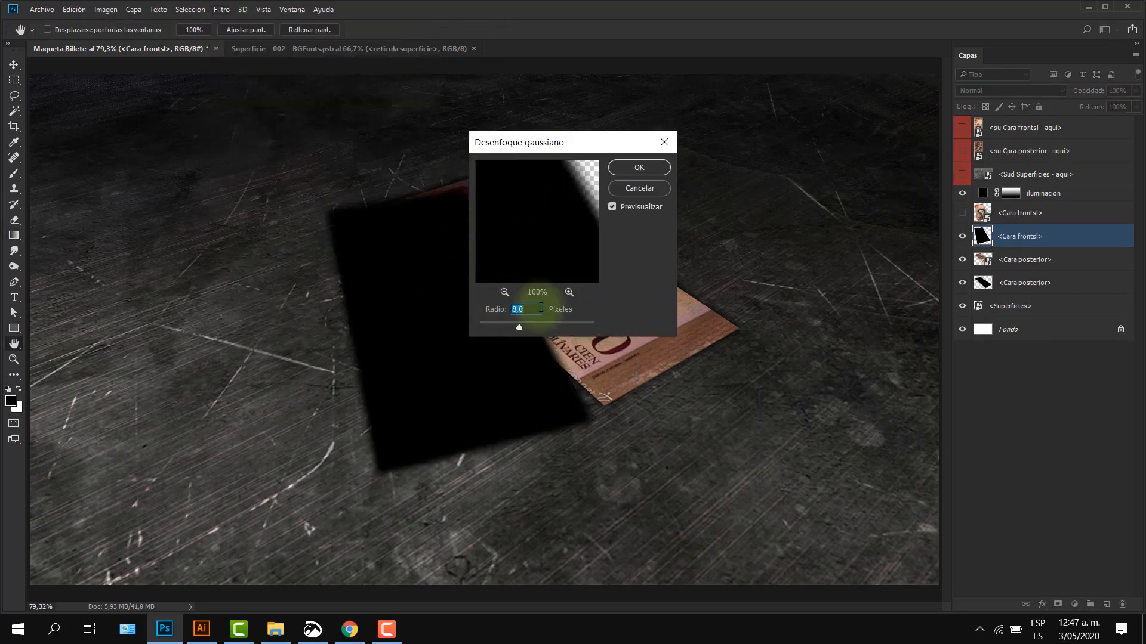
click(639, 167)
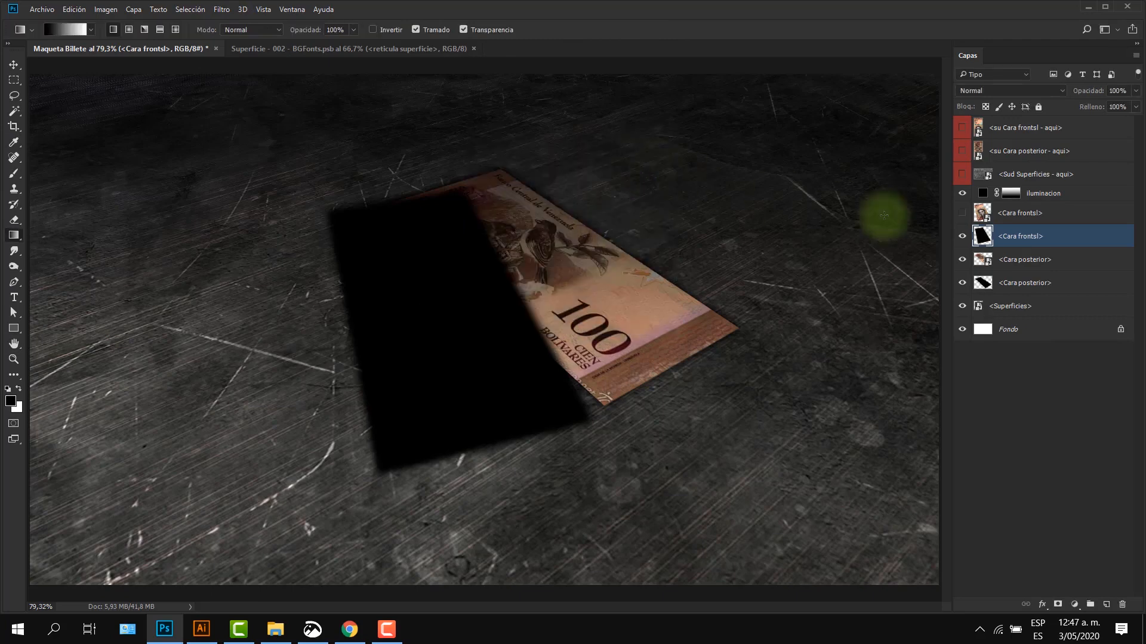
click(962, 213)
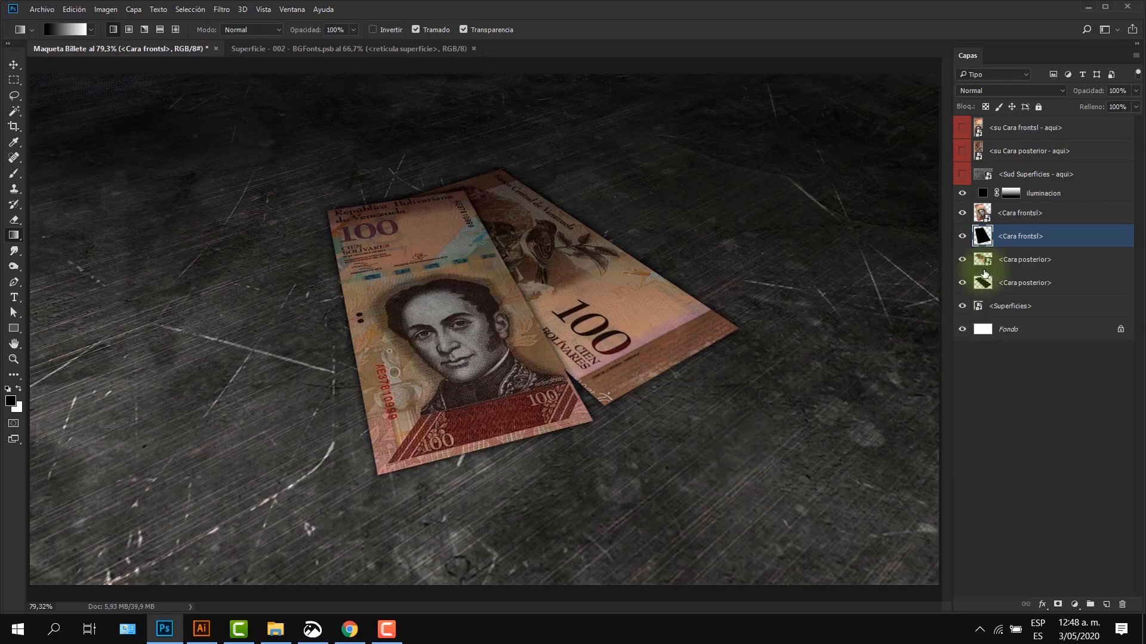
- Start a Puppet Warp on the upper <Cara posterior> layer and pin the note's four corners, using the mesh as a temporary guide
click(1025, 265)
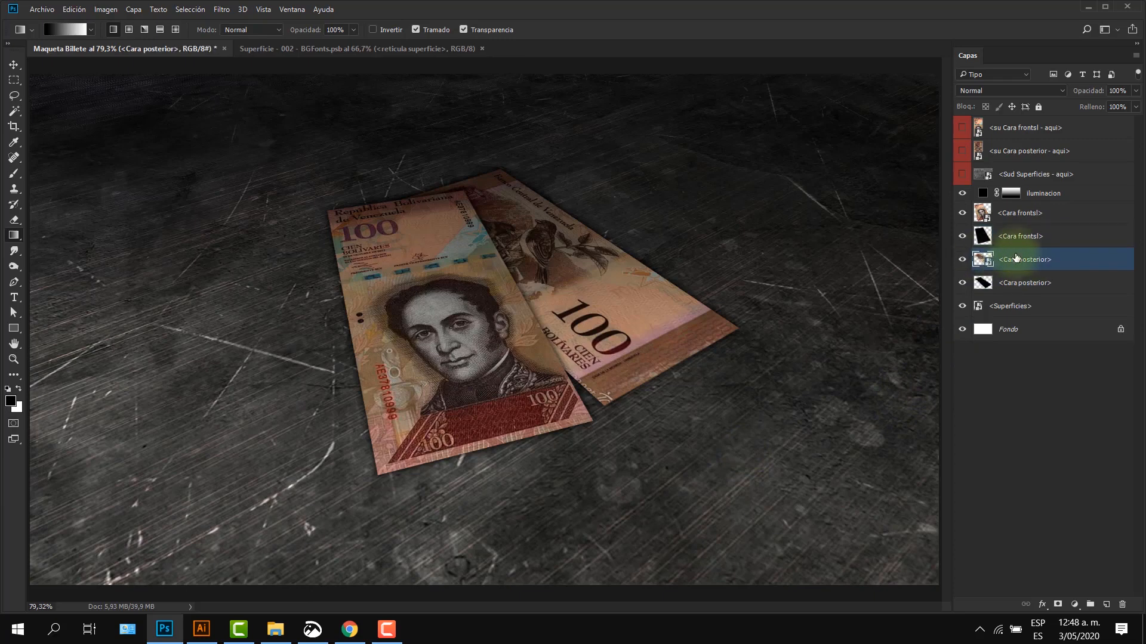
click(76, 9)
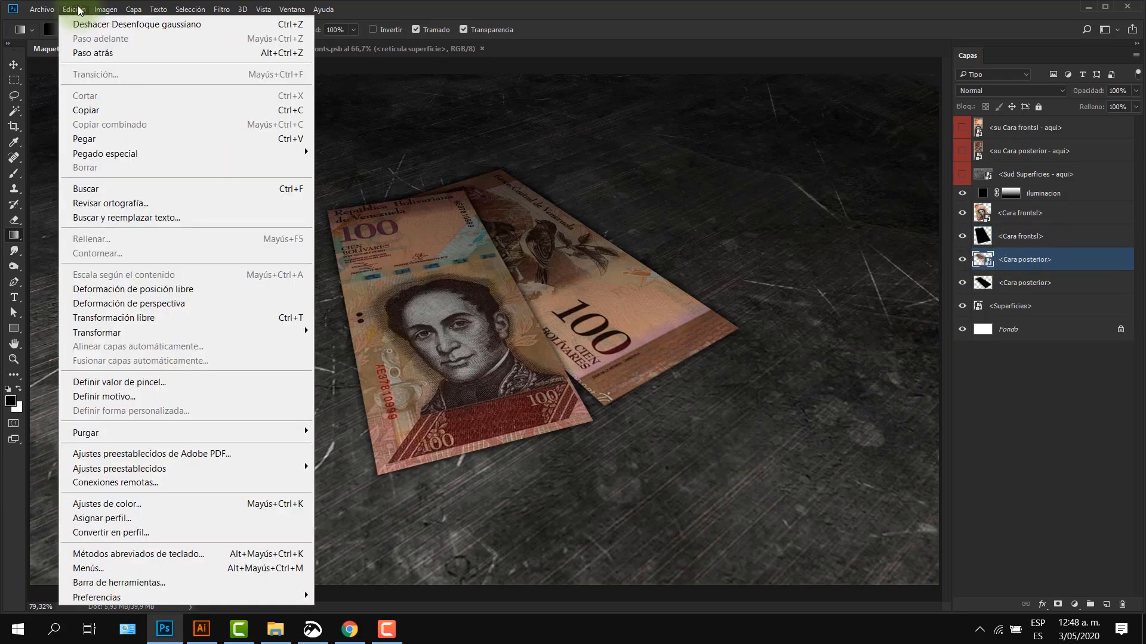
click(99, 289)
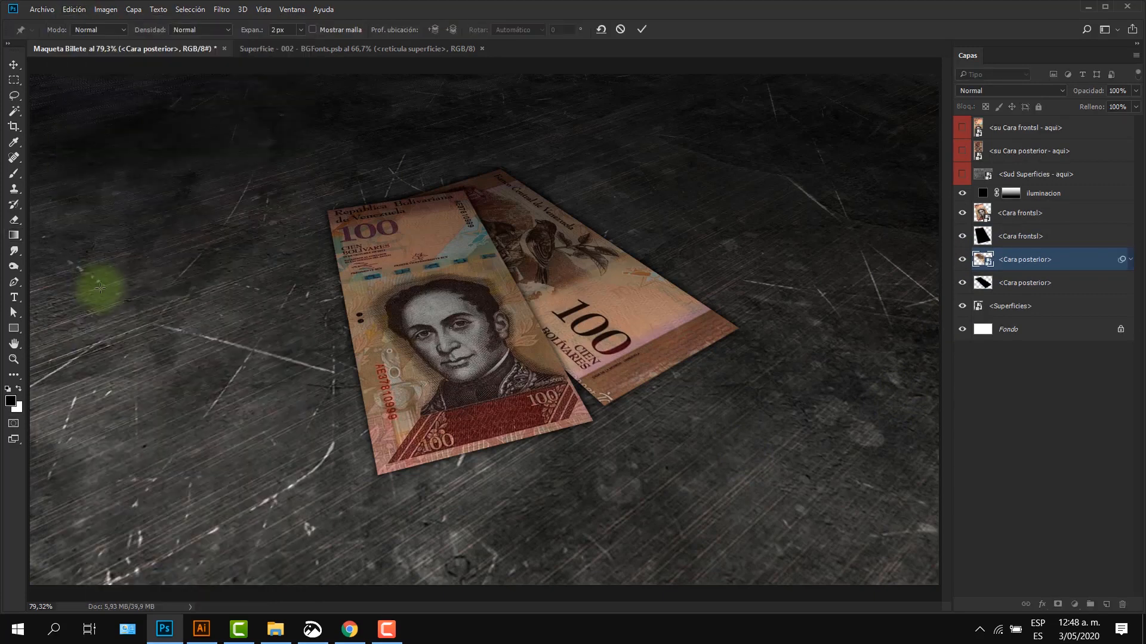
click(313, 30)
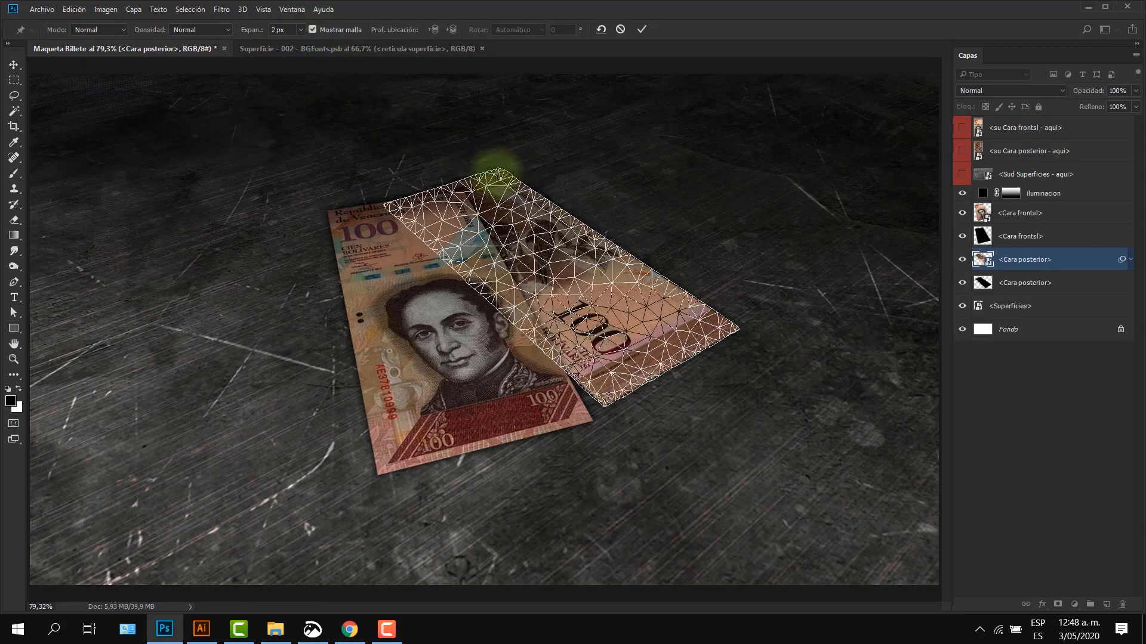
click(497, 173)
click(391, 206)
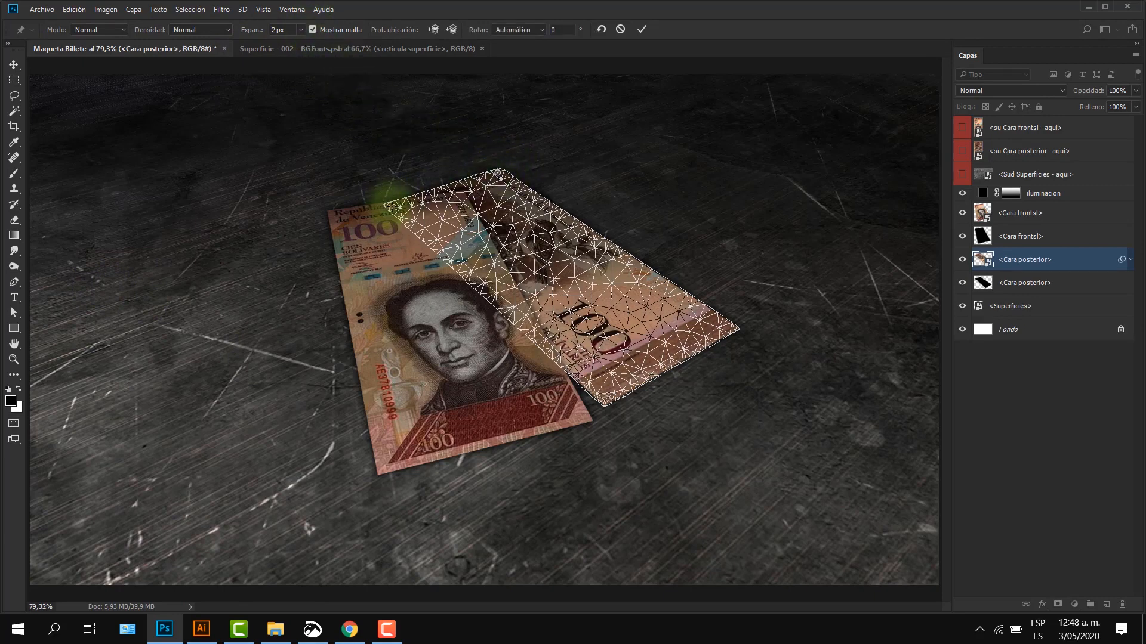
click(603, 400)
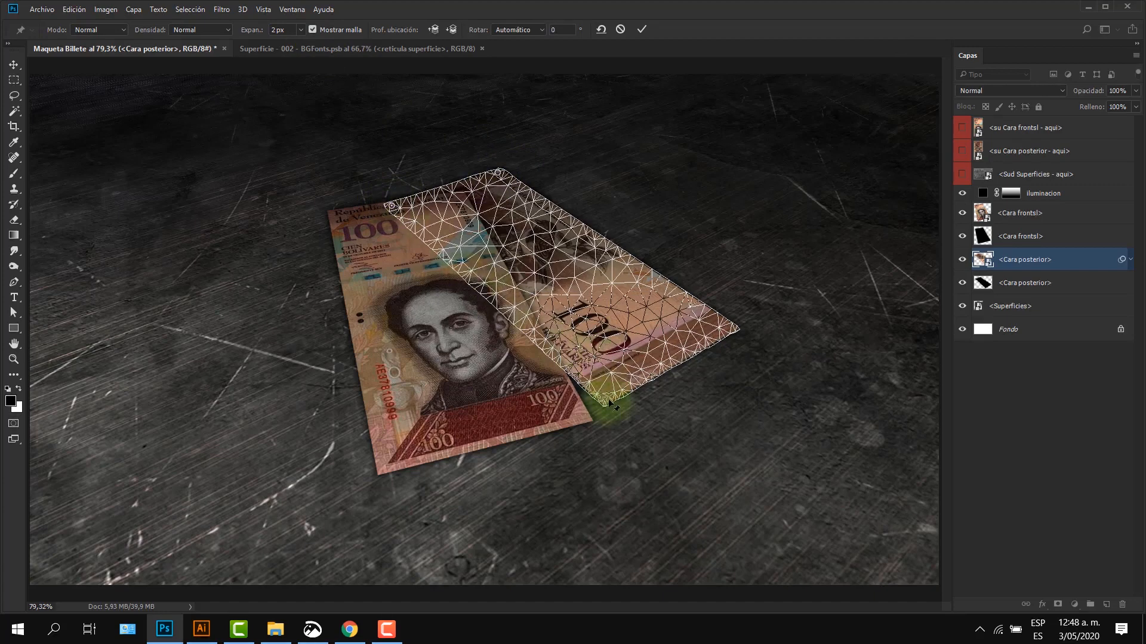
click(730, 327)
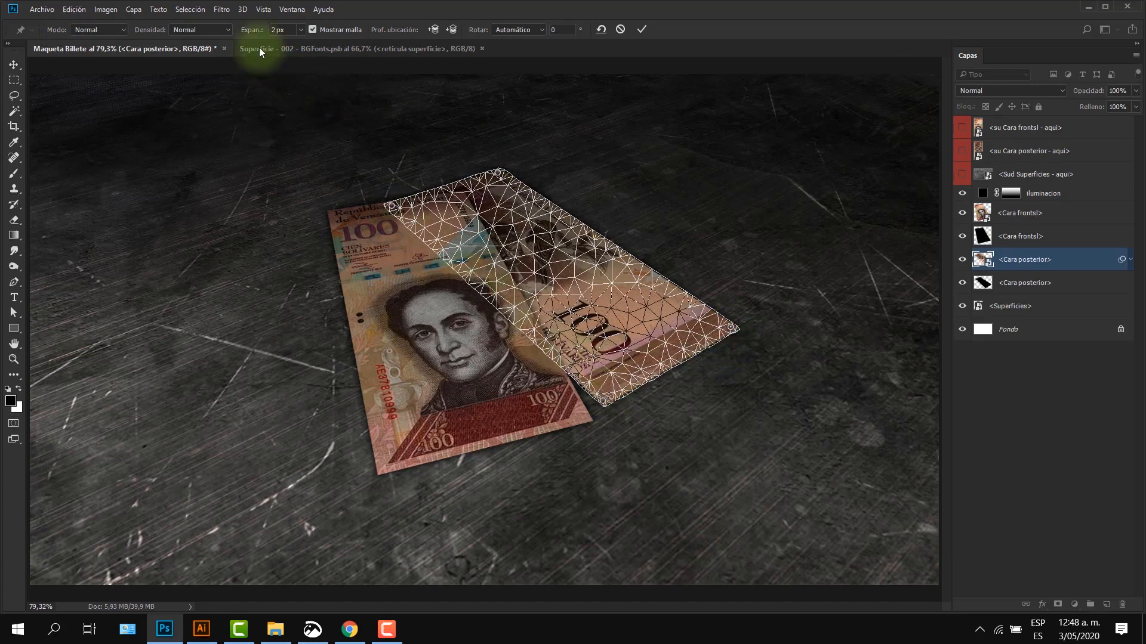
click(312, 29)
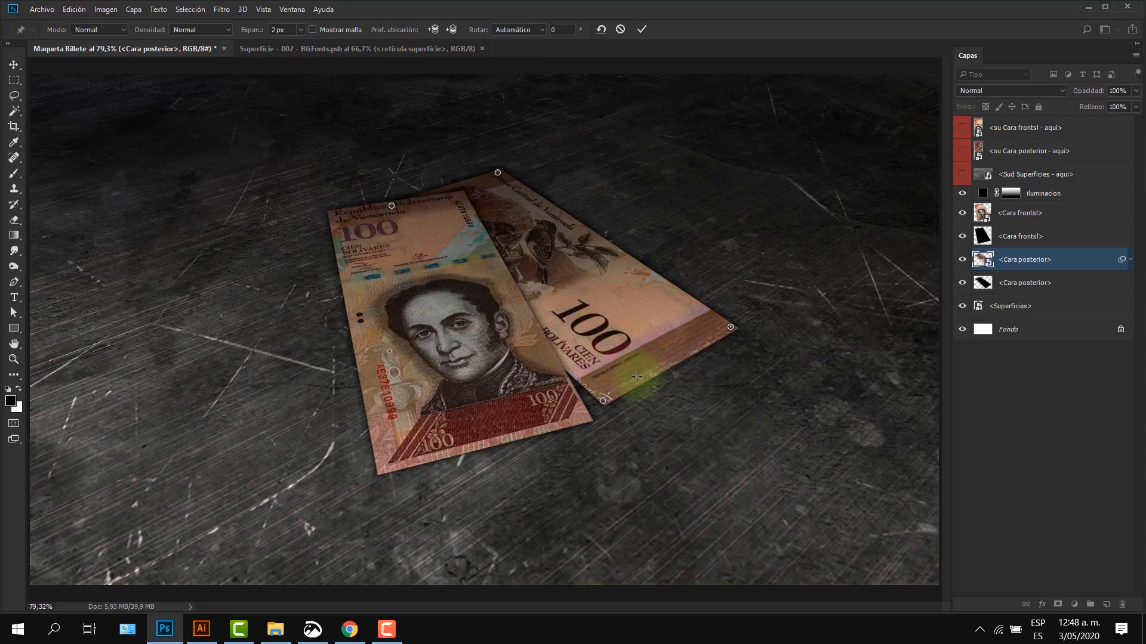
- Add eight more warp pins along the back-face note's edges: two on the near short side, one on the far one, five on the long sides
click(670, 361)
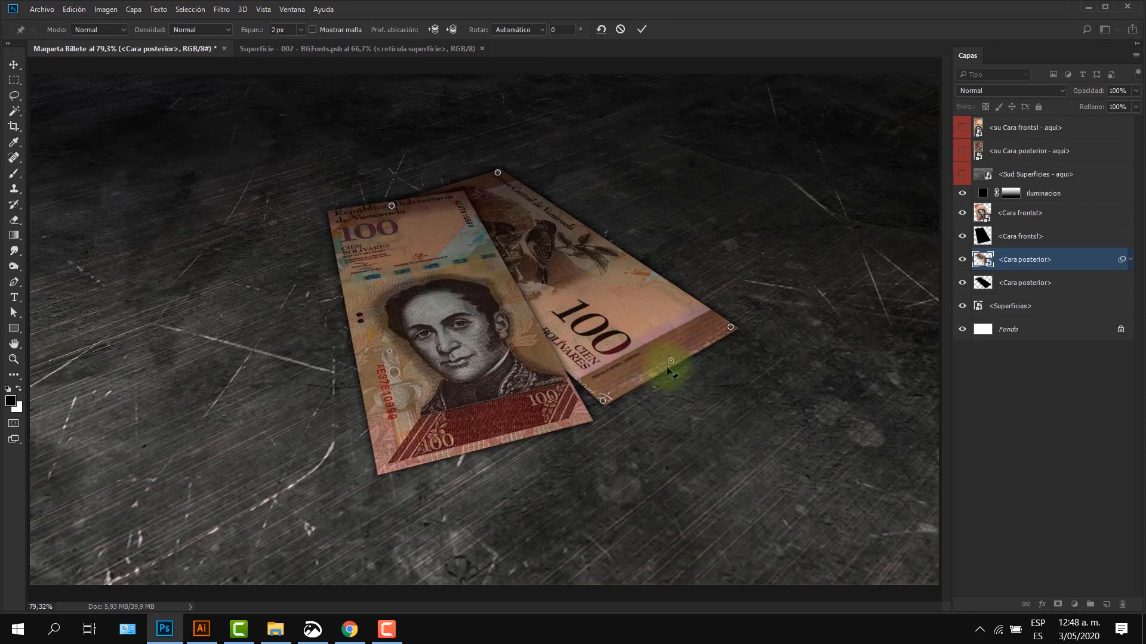
click(633, 381)
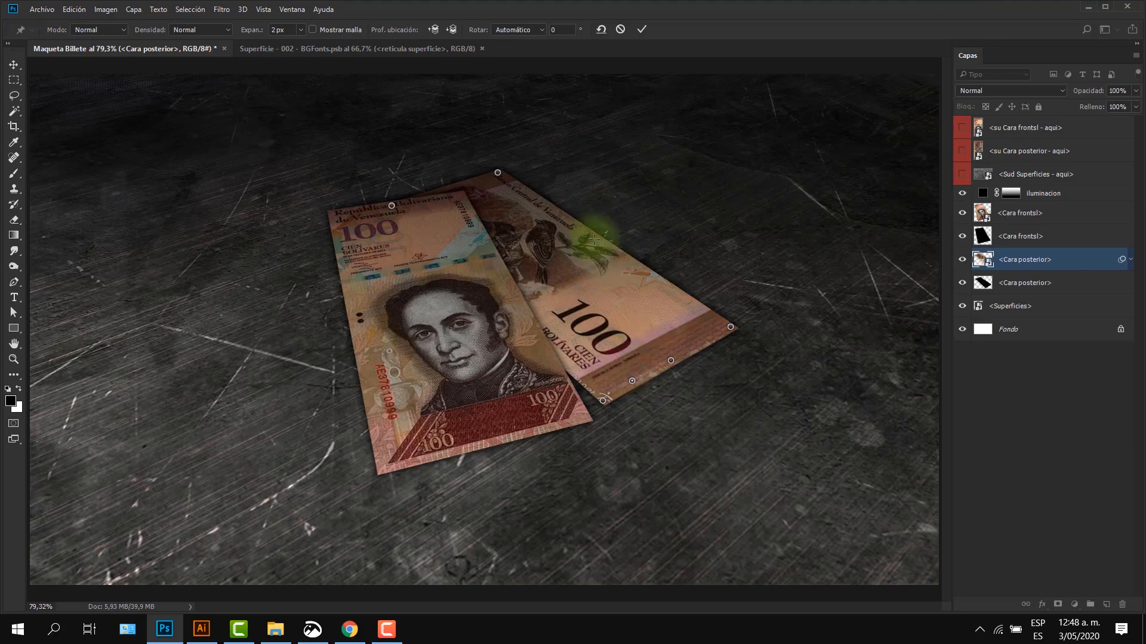
click(602, 239)
click(542, 204)
click(662, 282)
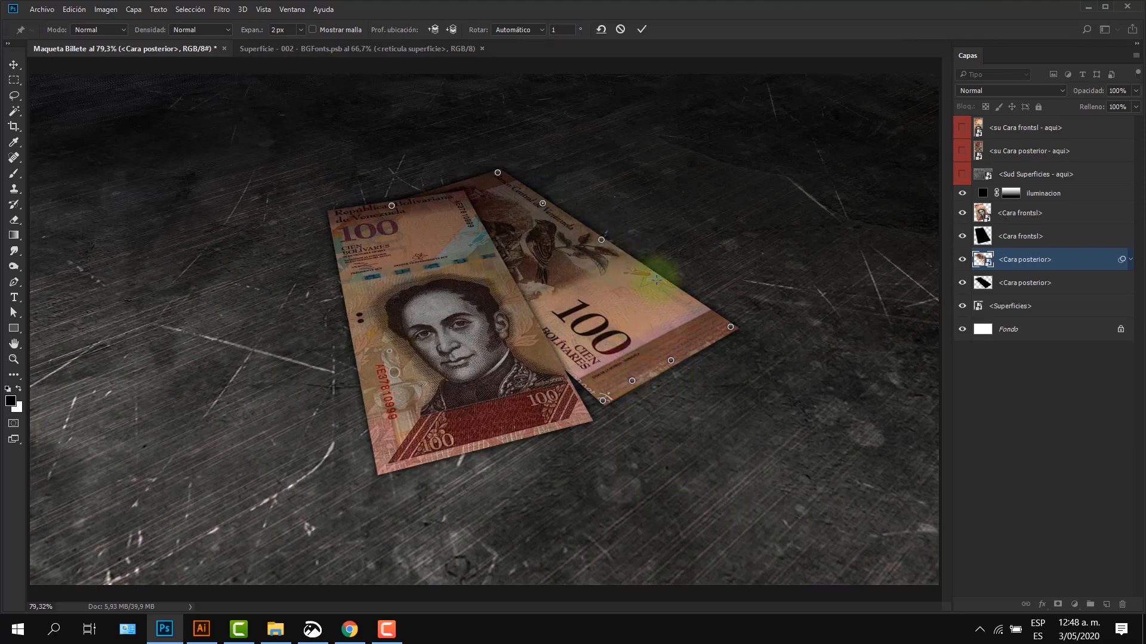
click(547, 336)
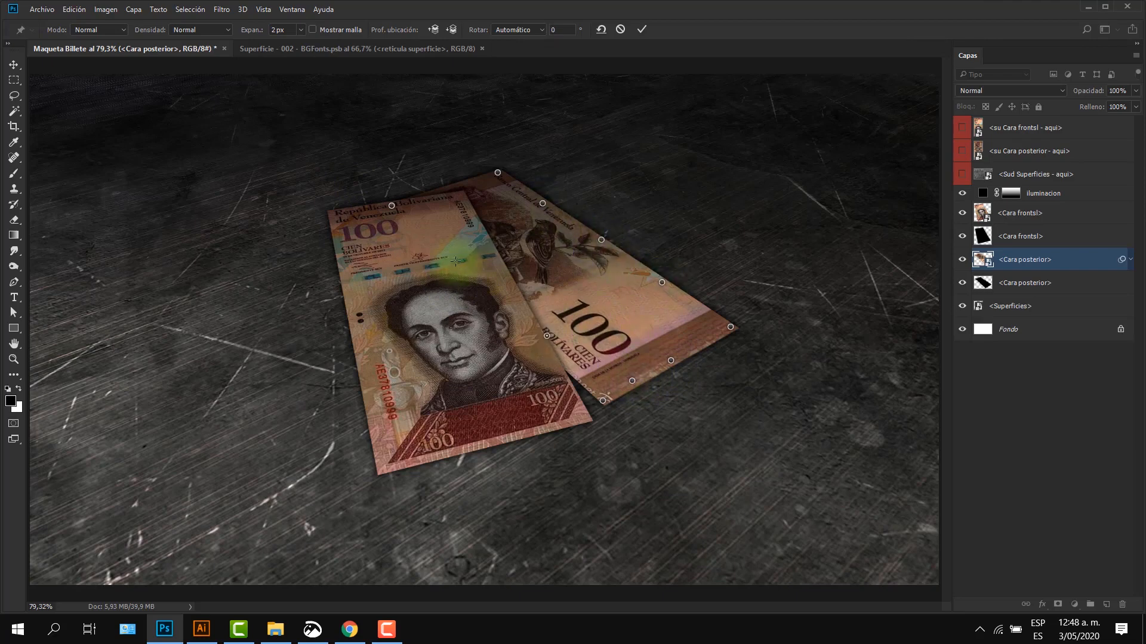
click(447, 247)
click(452, 191)
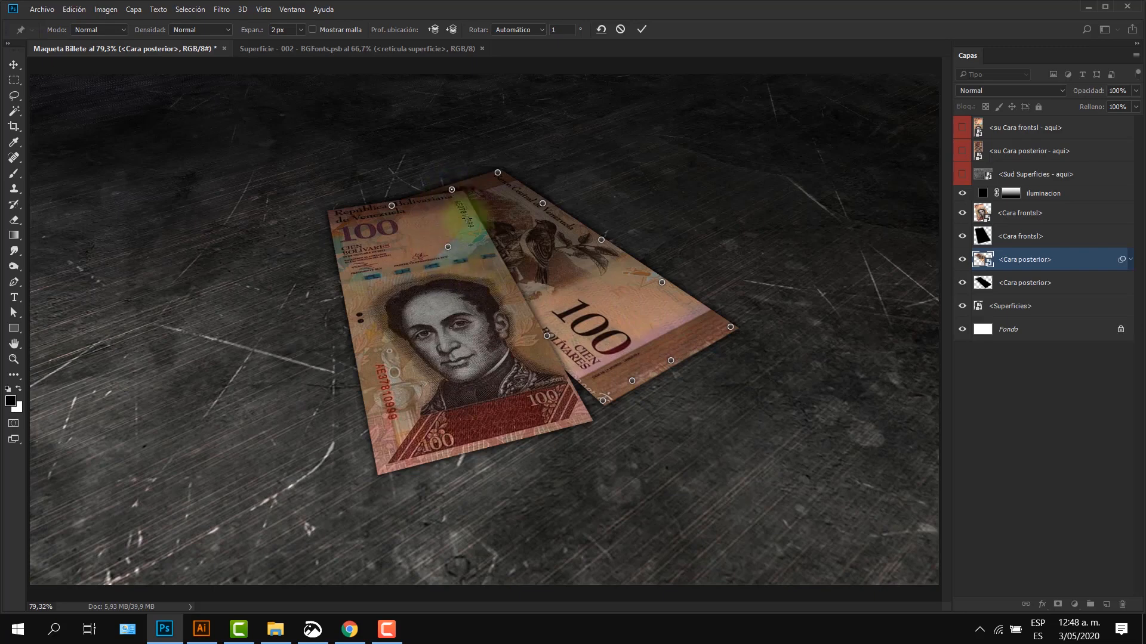
- Bend the back-face note by moving its near-edge pins and one long-side pin slightly upward, and apply the Puppet Warp
drag(603, 401, 601, 396)
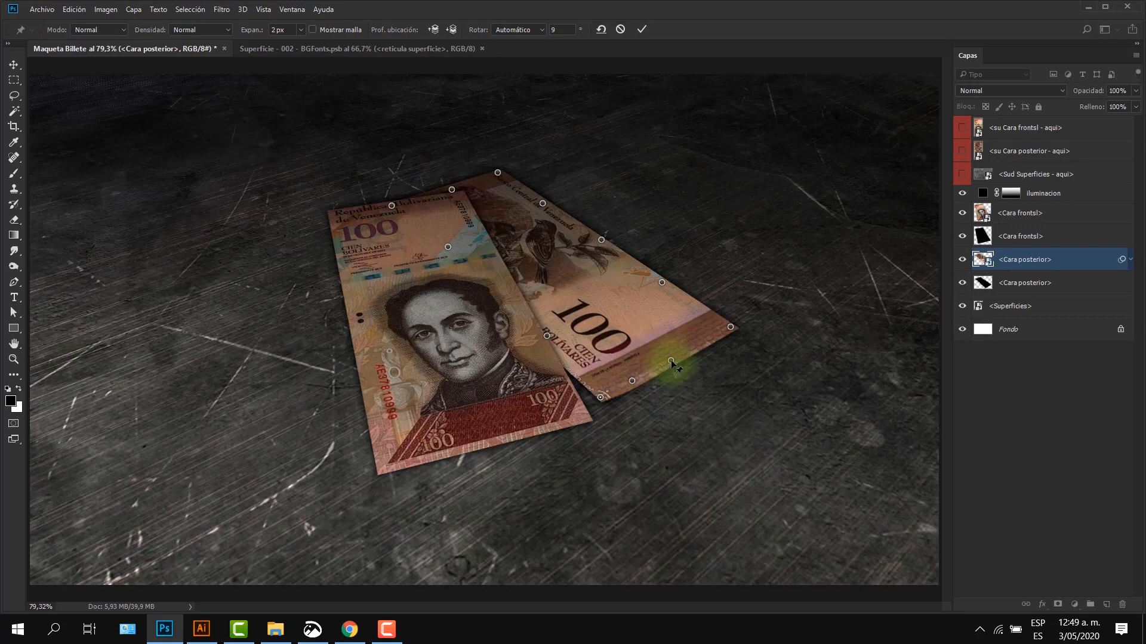
drag(671, 360, 670, 356)
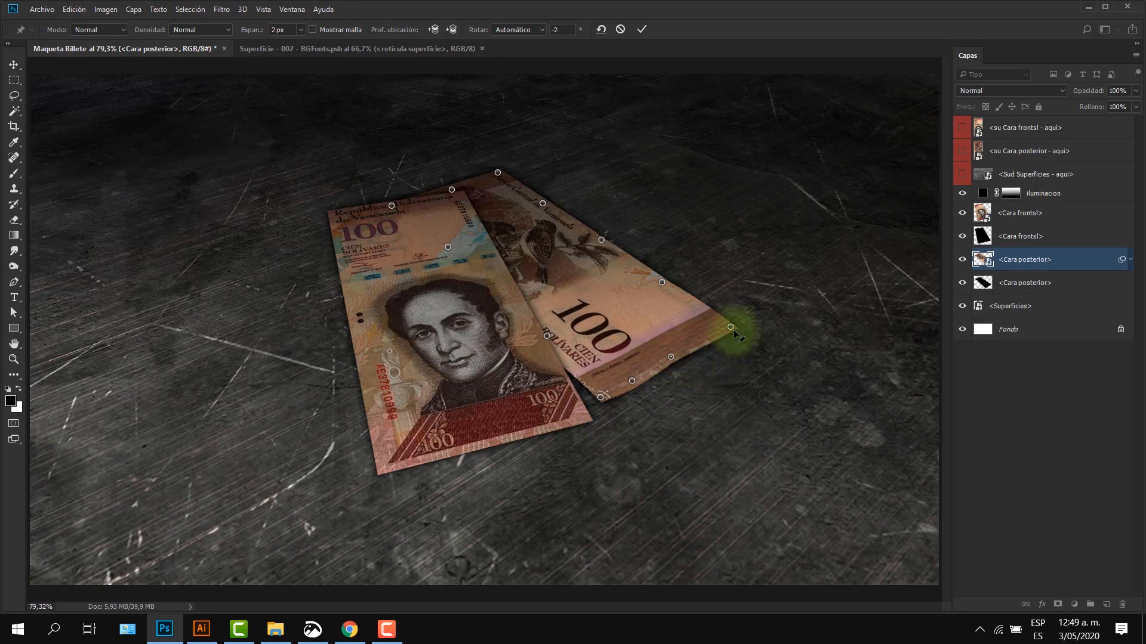
drag(732, 327, 731, 322)
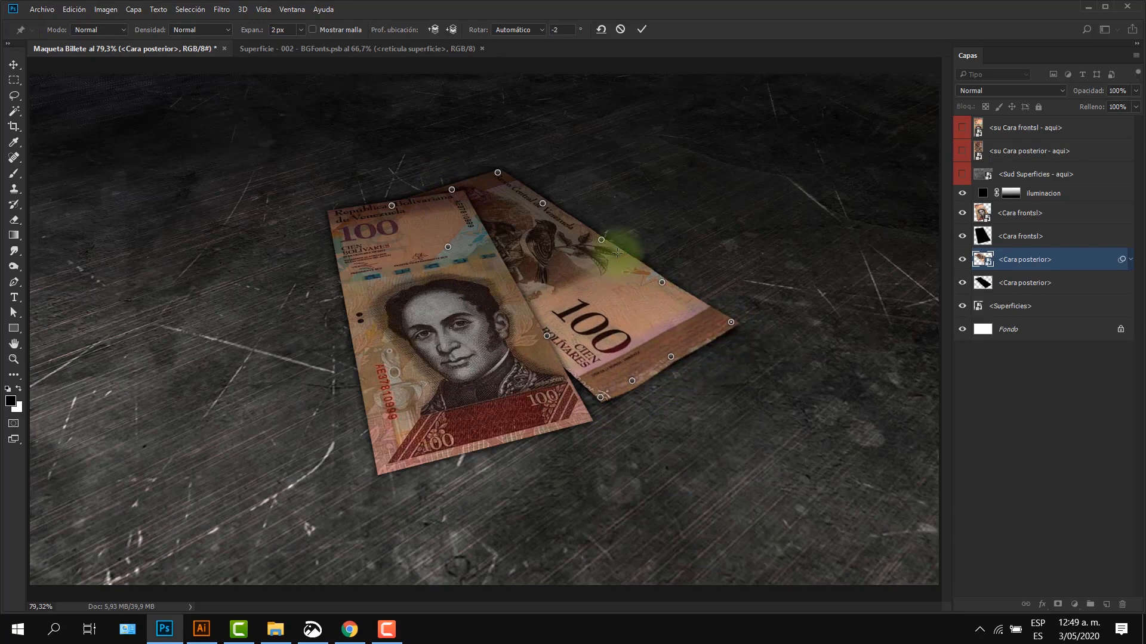
drag(601, 239, 600, 237)
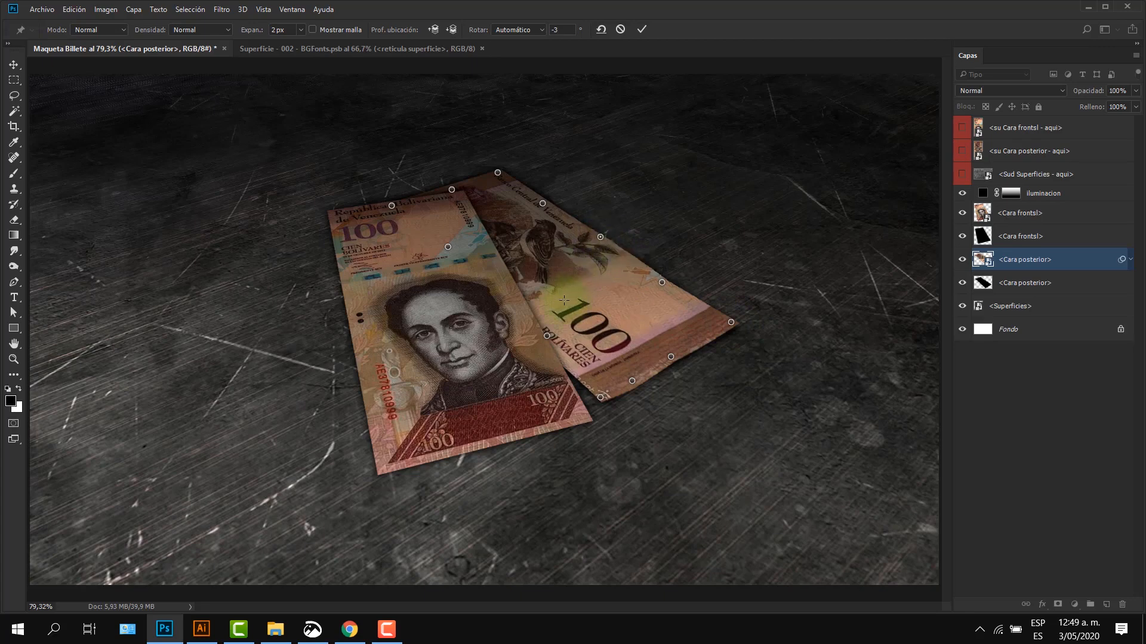
key(Return)
key(g)
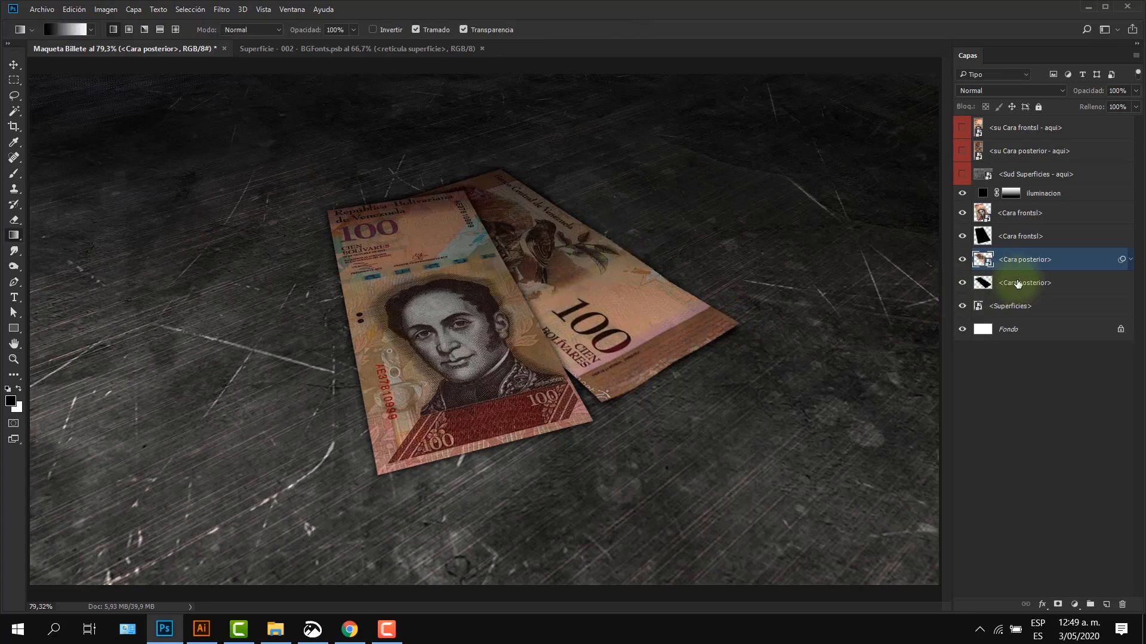
- Start a Puppet Warp on the upper <Cara frontsl> layer and pin the front-face note's four corners
click(1042, 218)
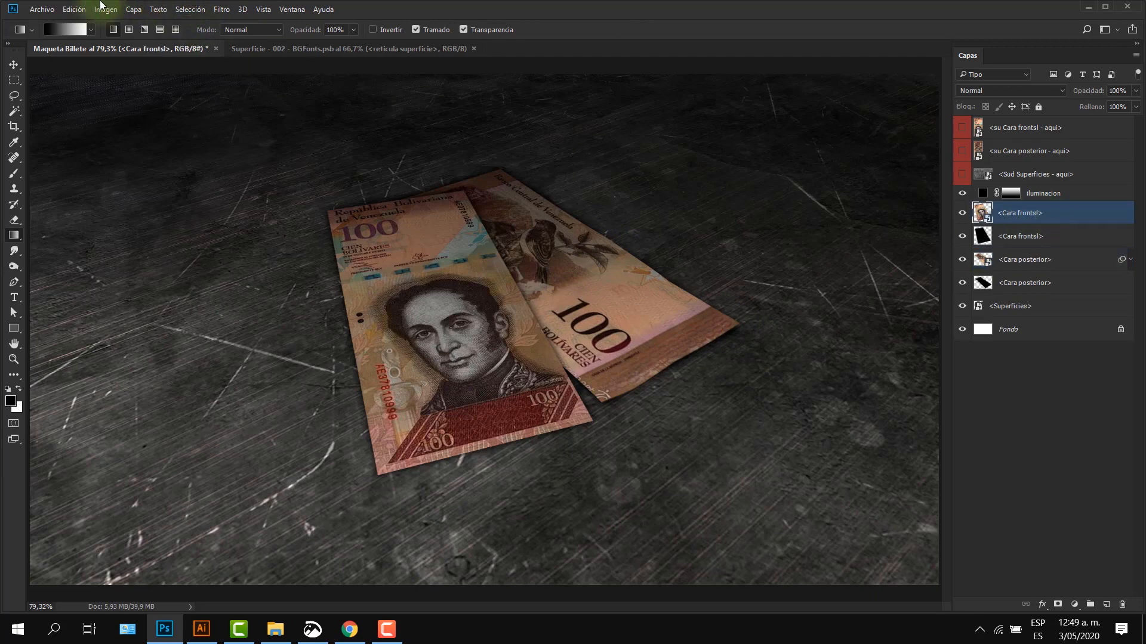
click(75, 10)
click(102, 289)
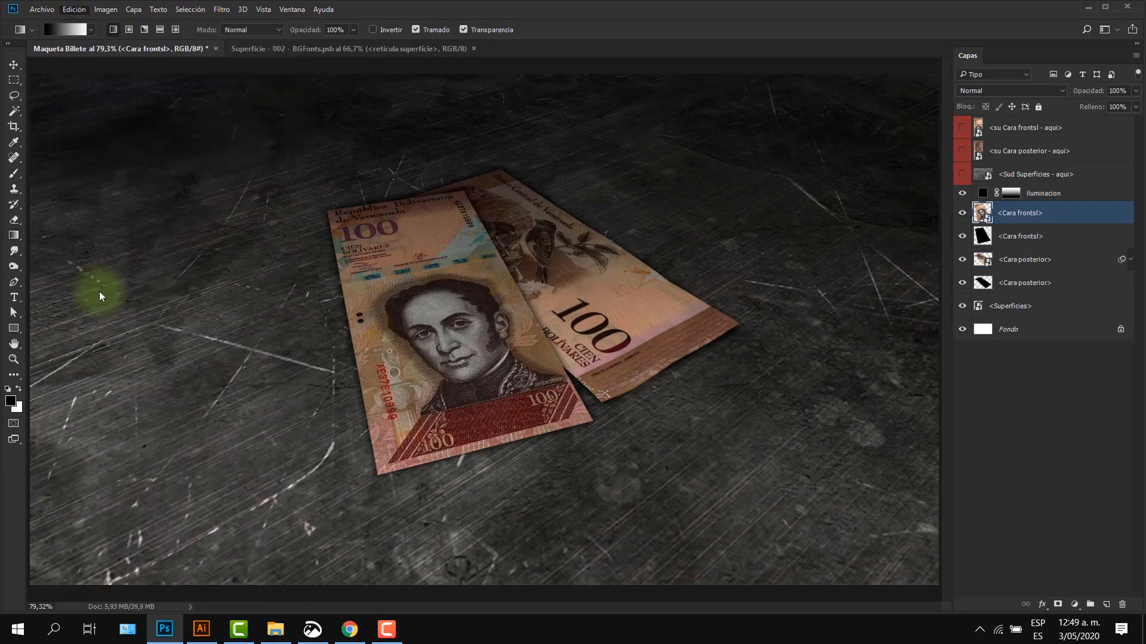
click(332, 213)
click(458, 195)
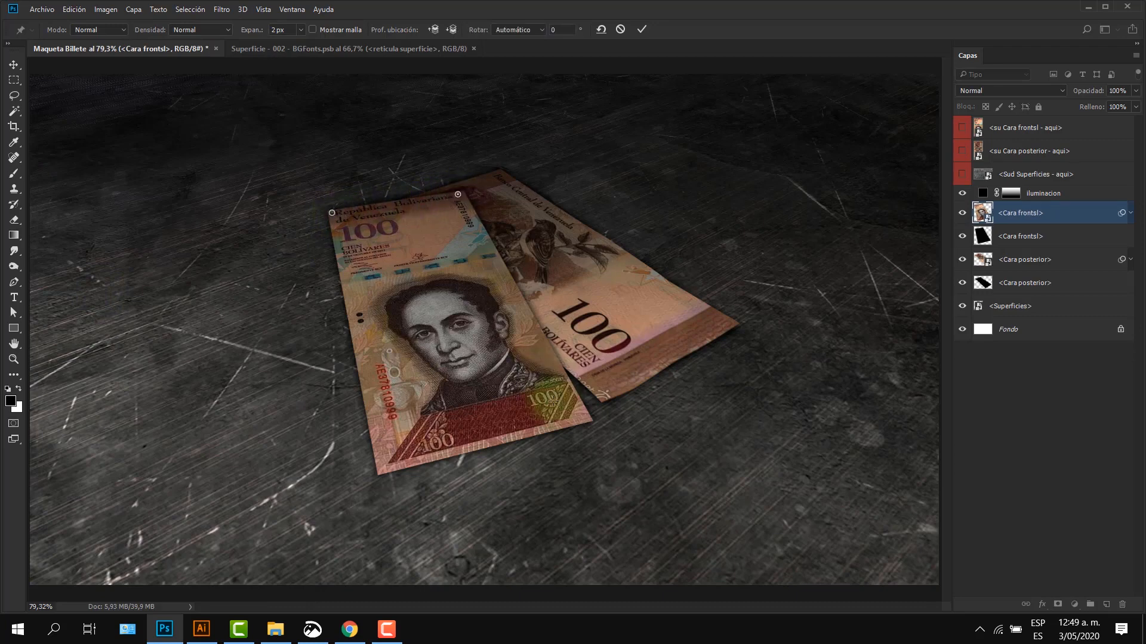
click(581, 415)
click(378, 466)
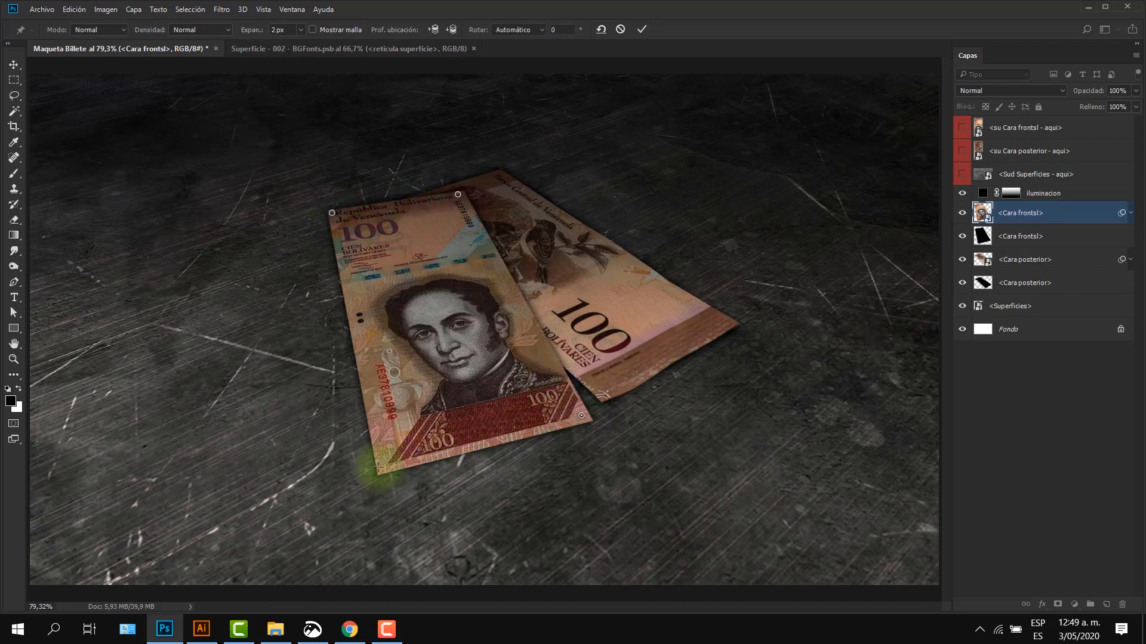
- Add seven more warp pins along the front-face note's edges: two on the near short side, one on the far one, two on each long side
click(509, 435)
click(438, 451)
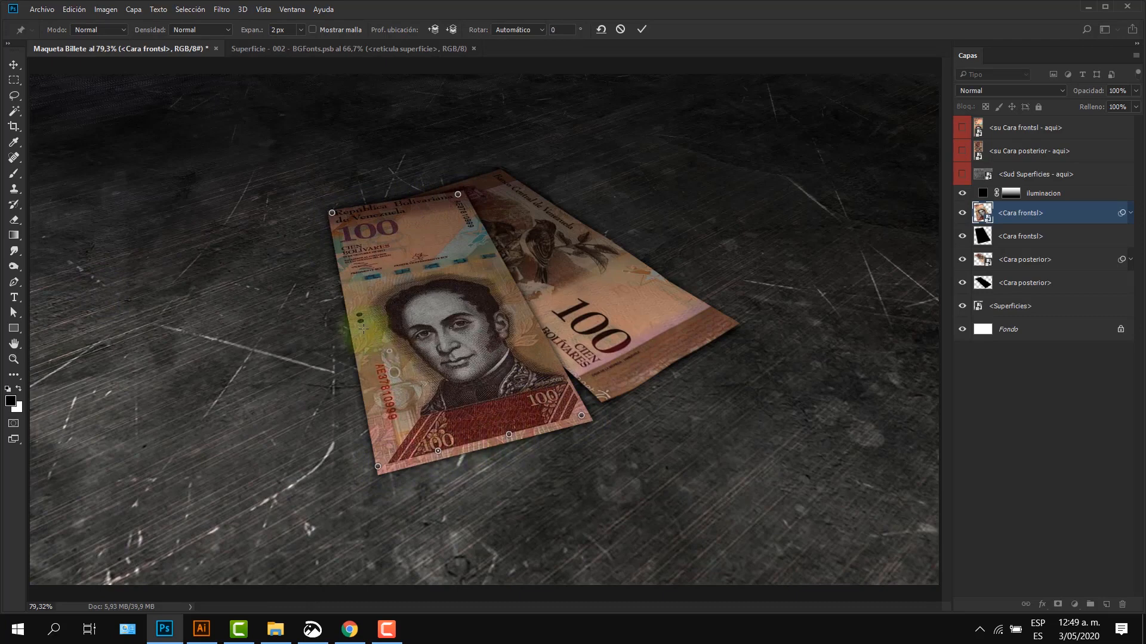
click(363, 362)
click(345, 264)
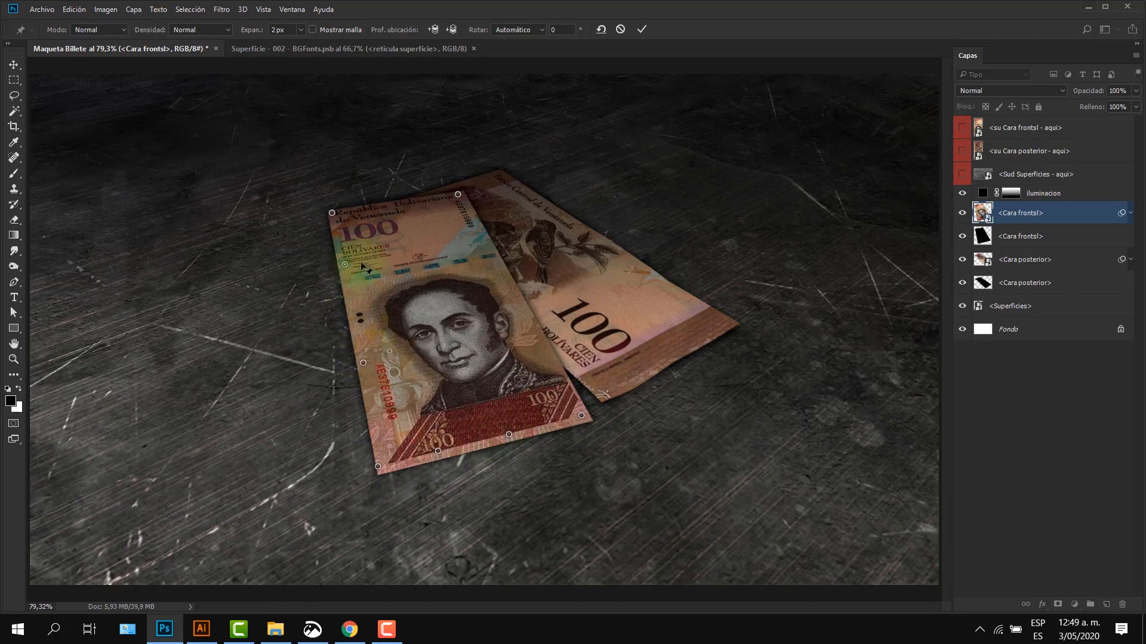
click(396, 203)
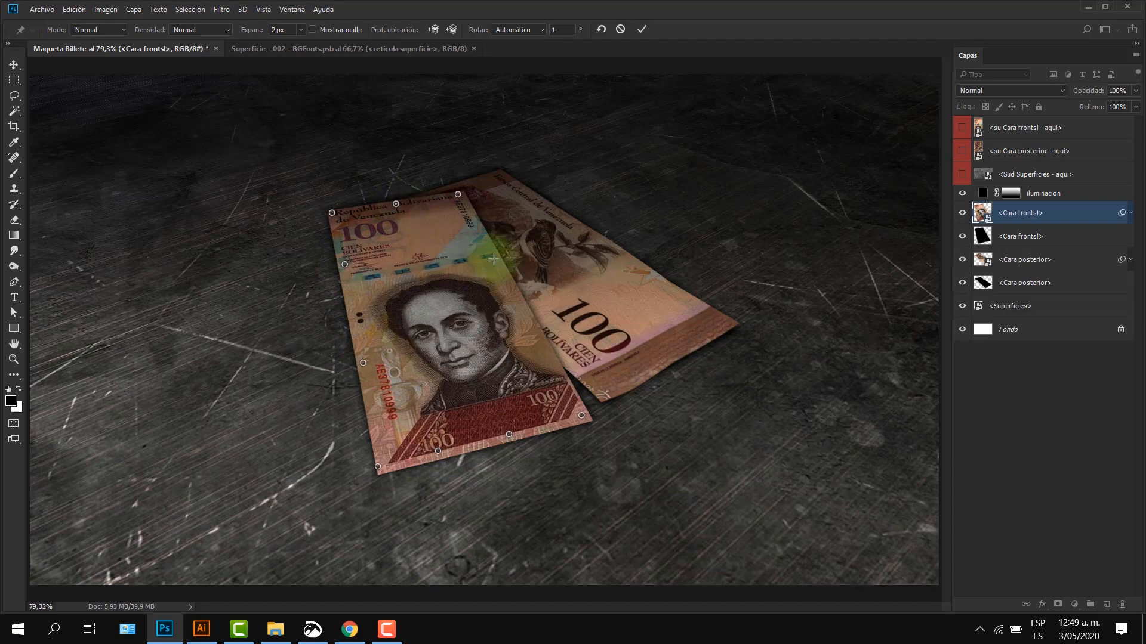
click(483, 241)
click(530, 323)
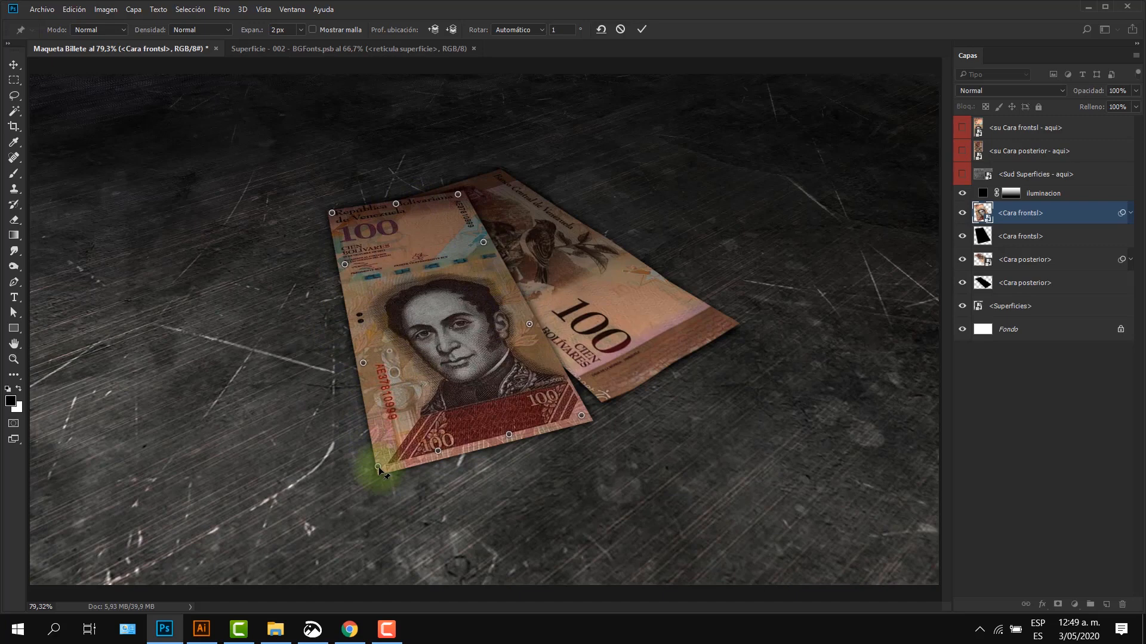
- Bend the front-face note by moving its corner pins, one near-edge pin and two long-side pins slightly upward, and apply the Puppet Warp
drag(379, 467, 377, 458)
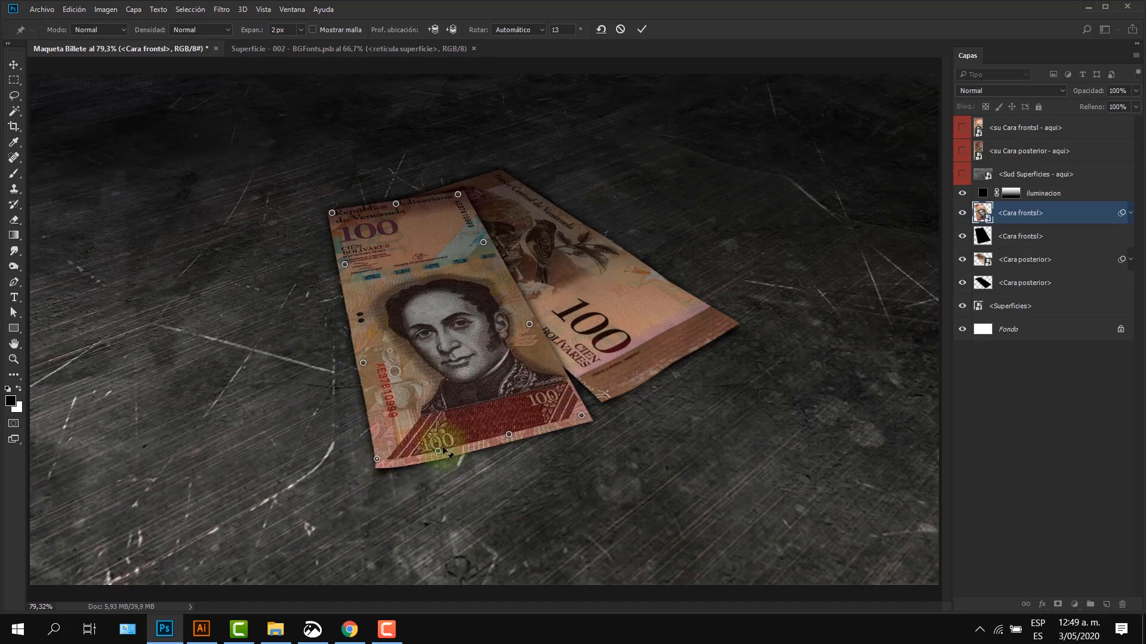
click(581, 415)
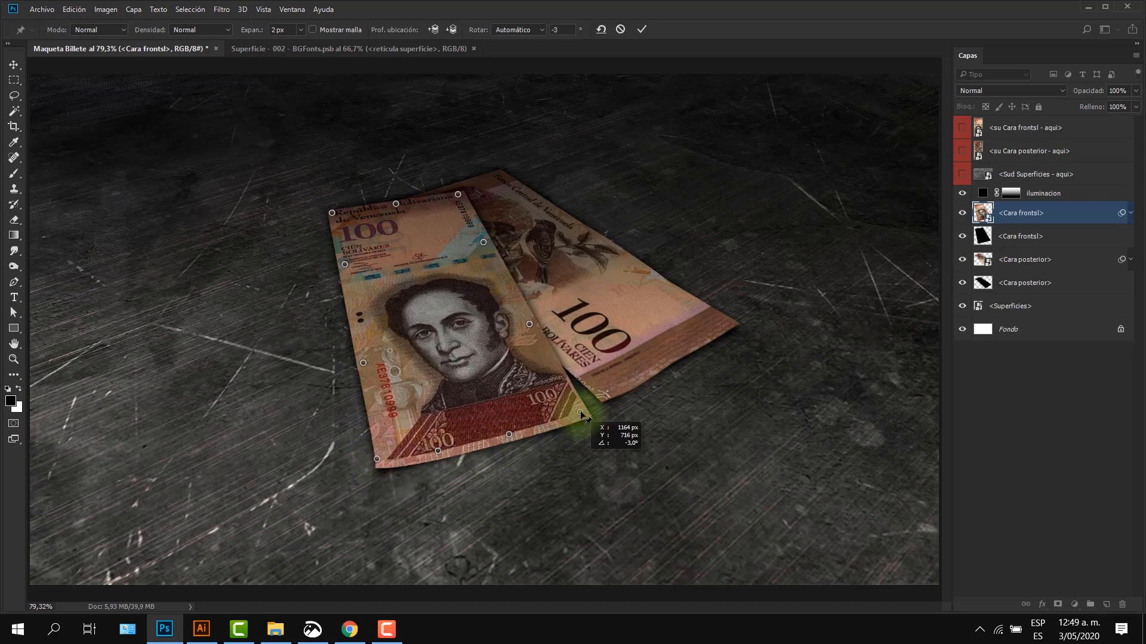
click(507, 433)
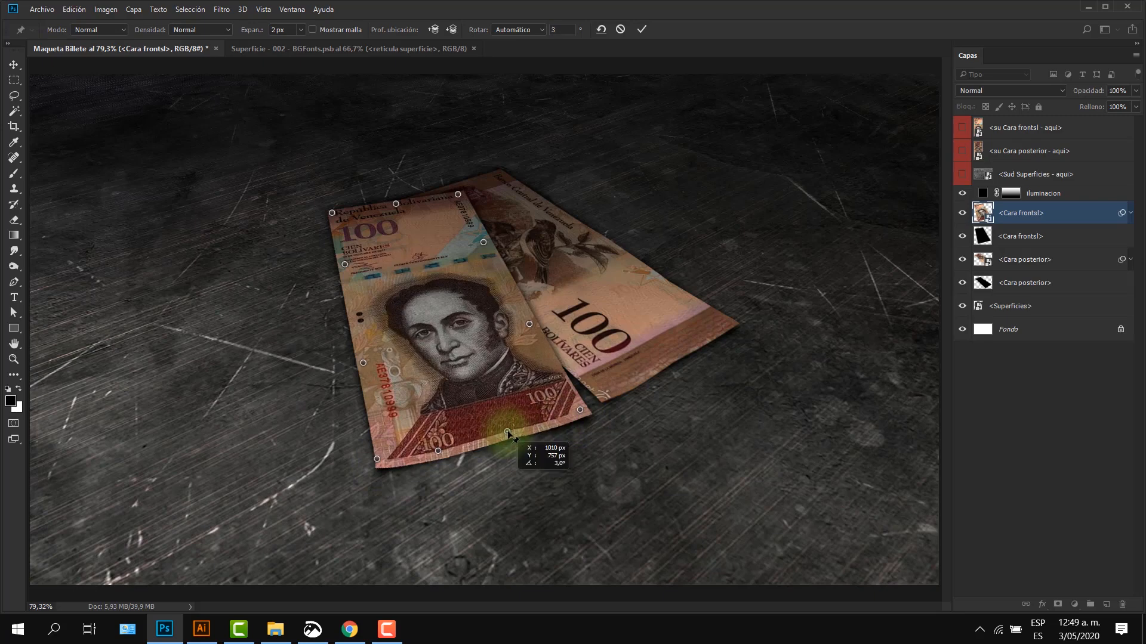
click(346, 264)
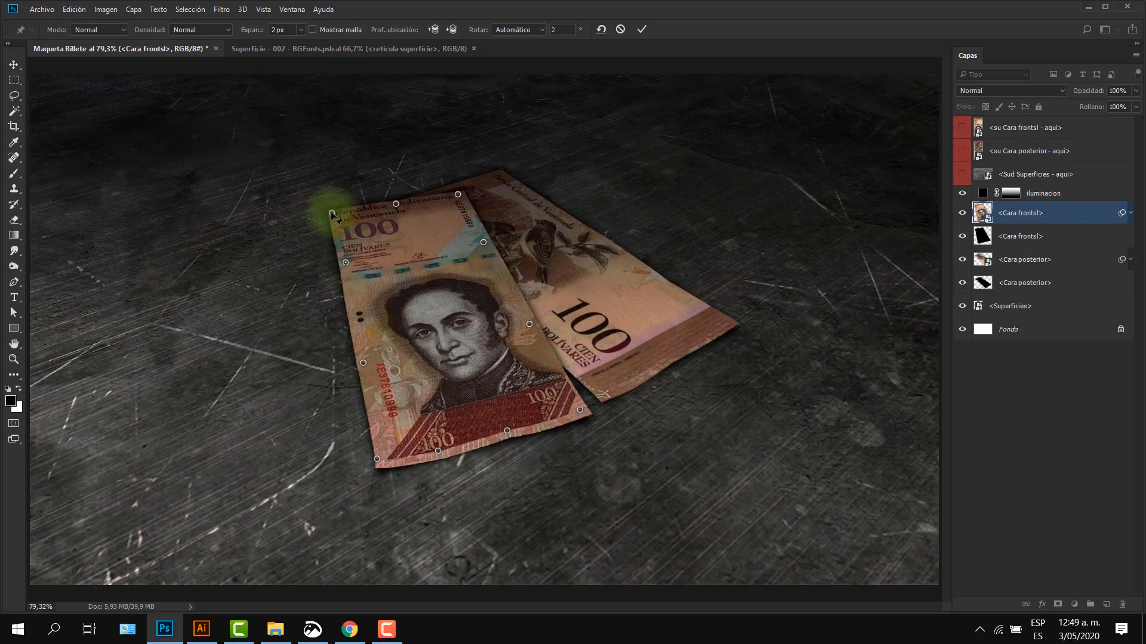
drag(332, 213, 333, 208)
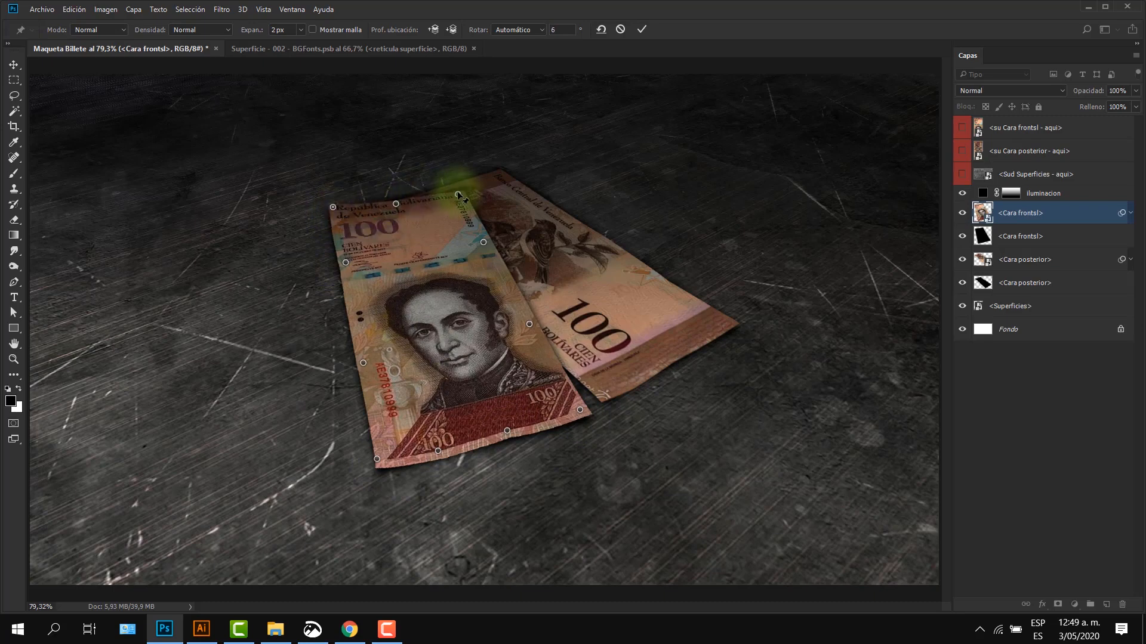
drag(457, 194, 459, 189)
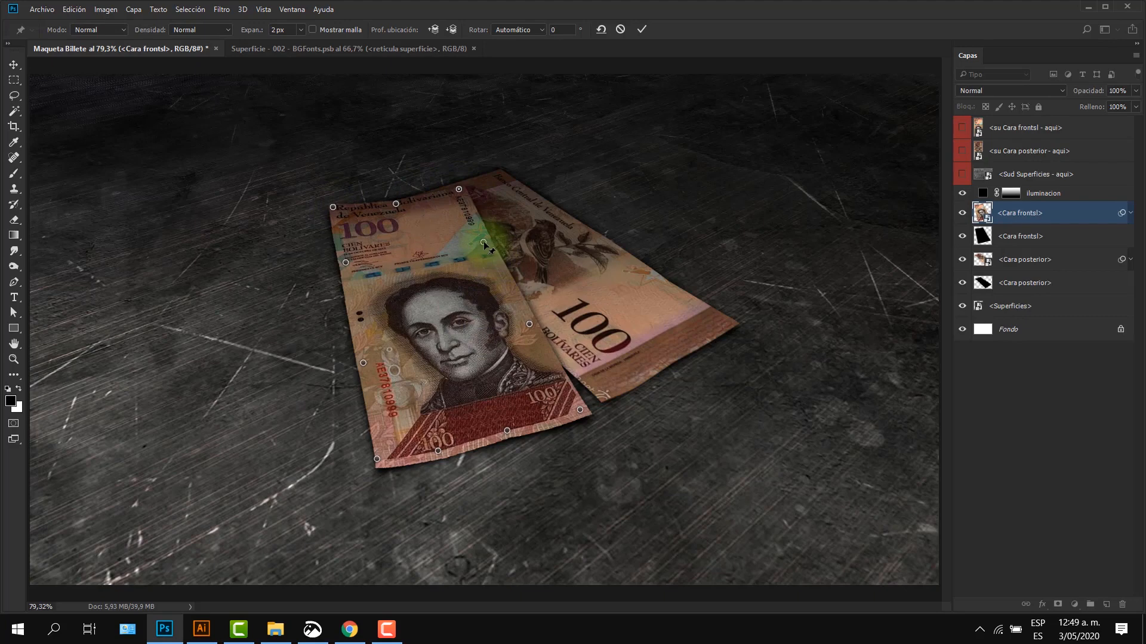
drag(530, 325, 529, 323)
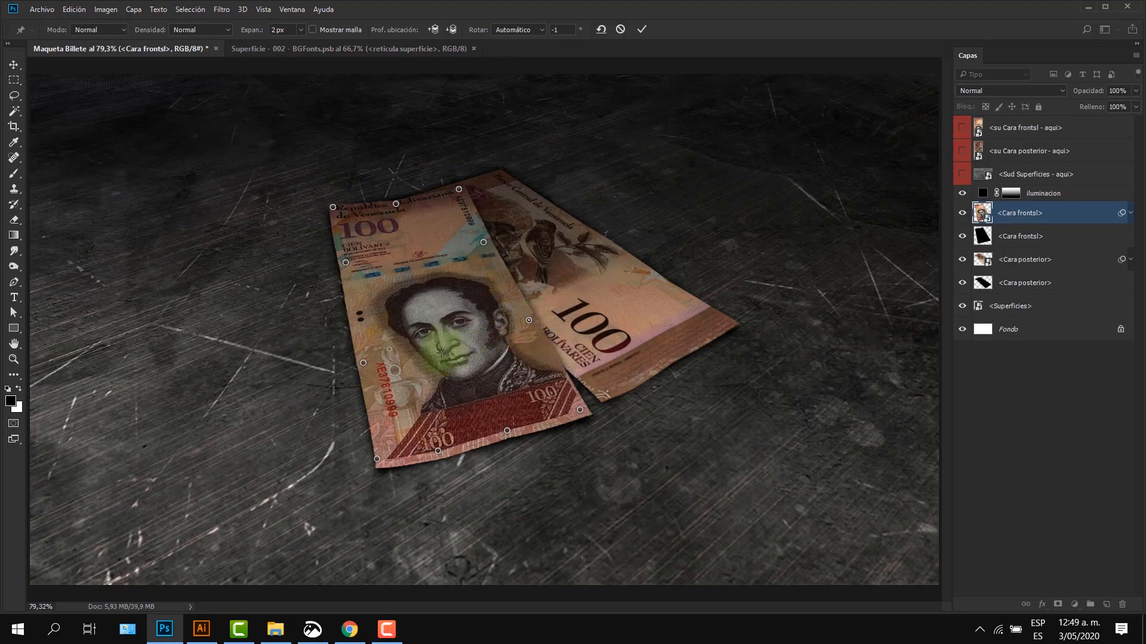
key(Return)
key(g)
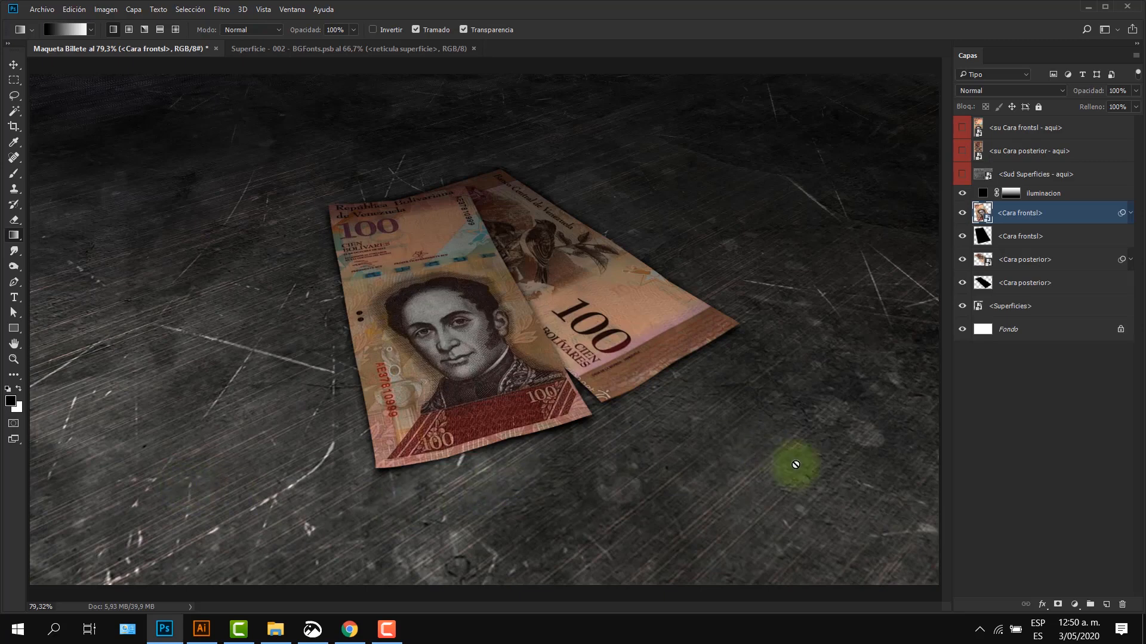
- Add a solid color fill layer above the iluminacion layer in orange ff6c00
click(1084, 195)
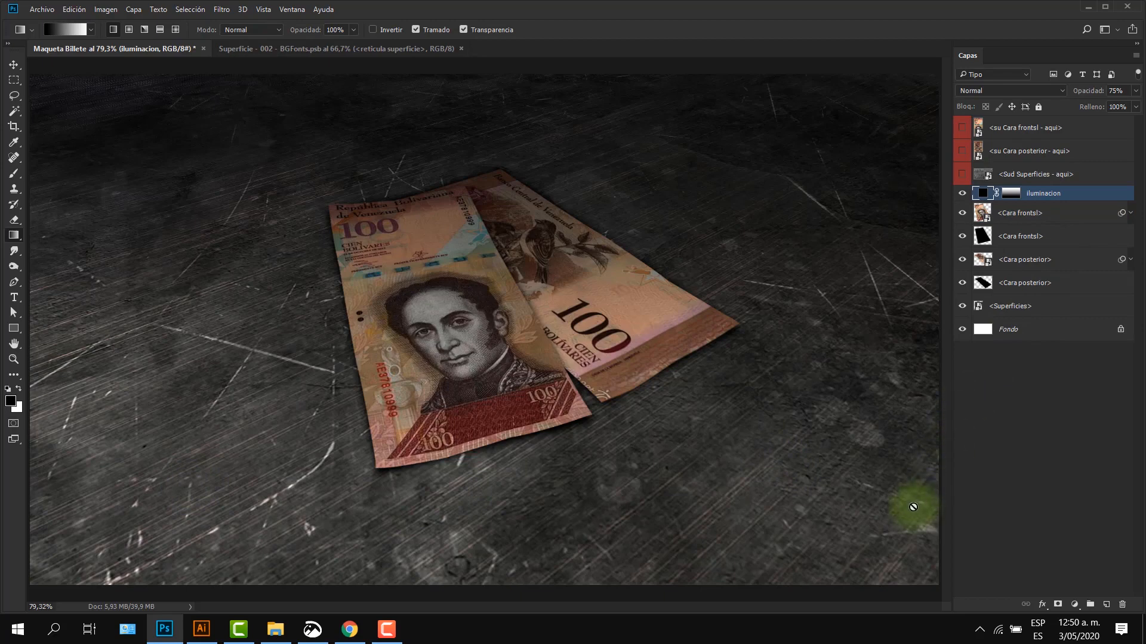
click(1074, 604)
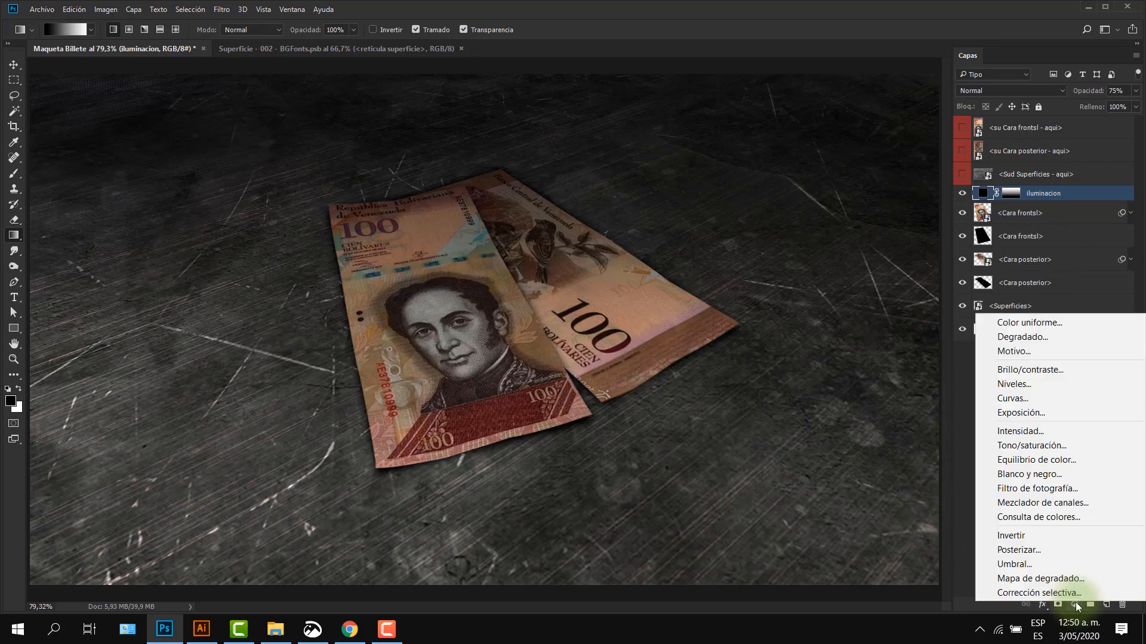
click(1015, 322)
drag(859, 287, 824, 237)
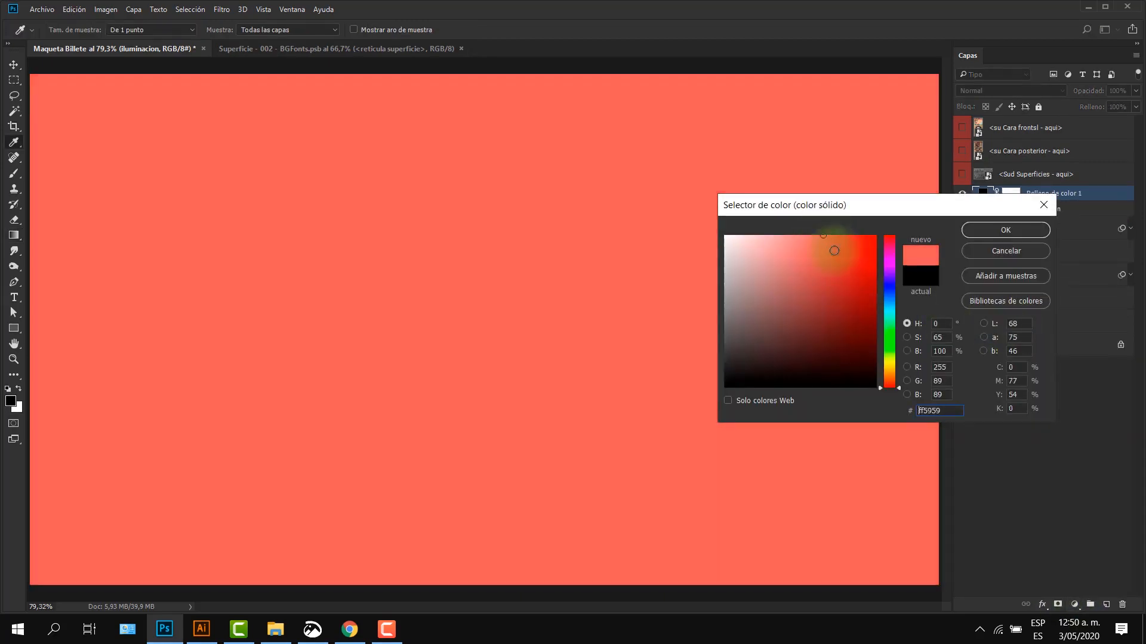
mouse_move(890, 394)
mouse_down()
mouse_move(890, 370)
mouse_move(894, 382)
mouse_up()
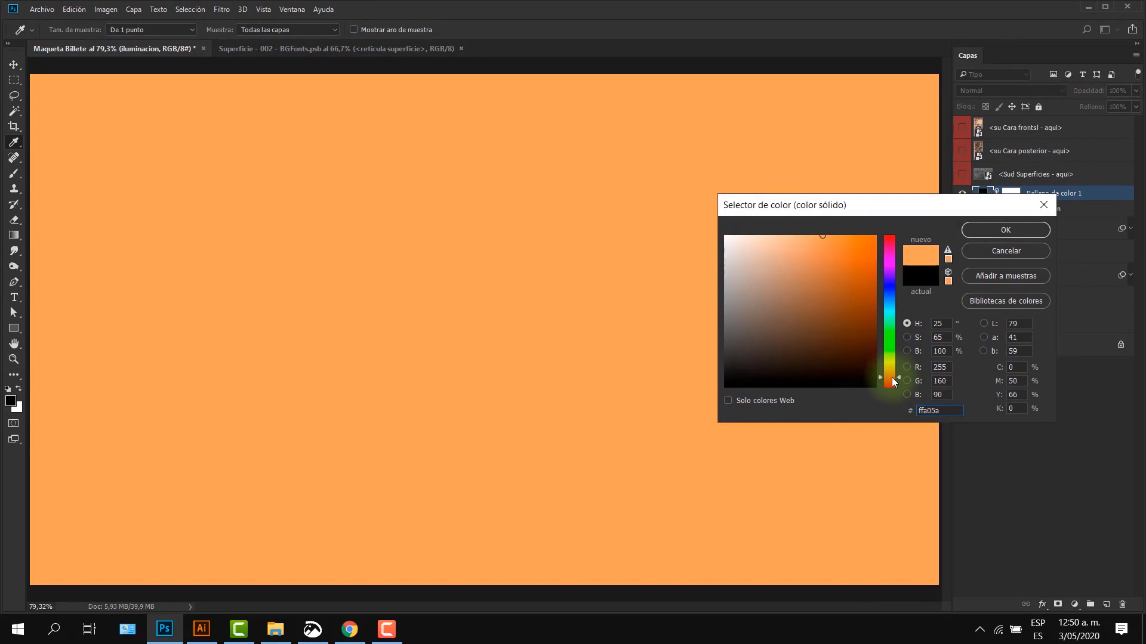
click(876, 236)
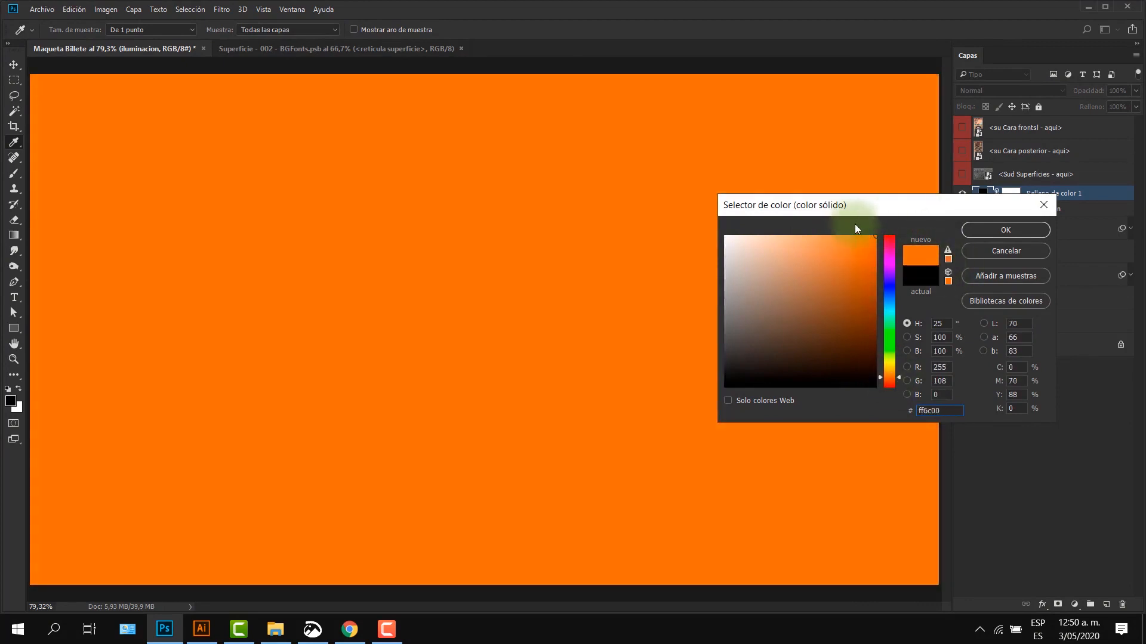
click(987, 227)
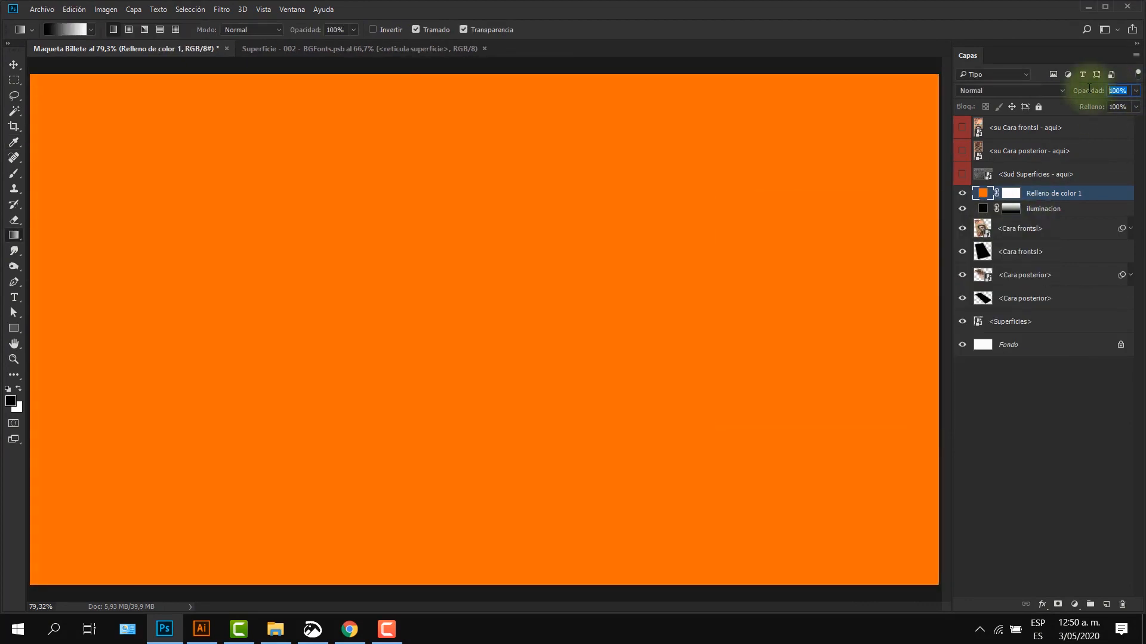
- Set the orange fill layer's opacity to 10% and its blend mode to Luz suave
text(10)
key(Return)
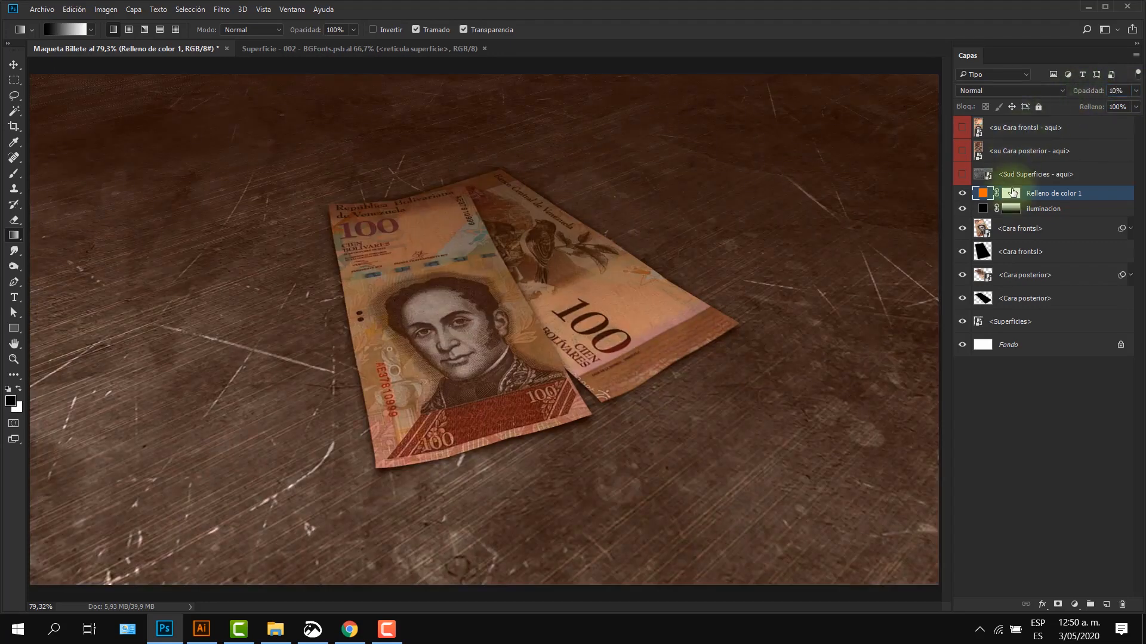
click(1022, 88)
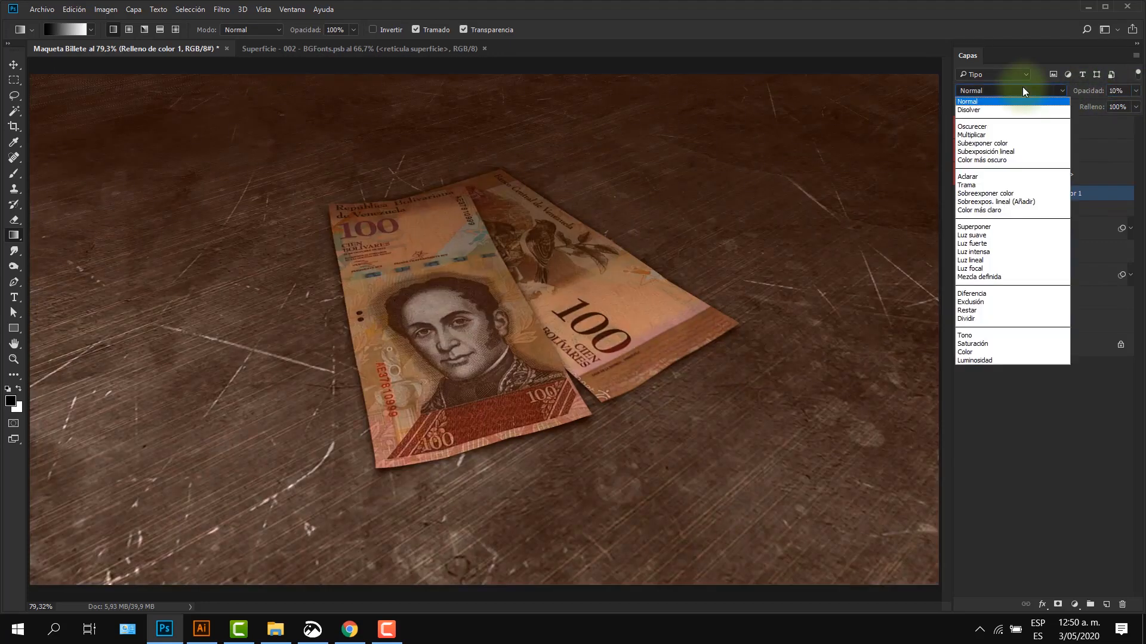
click(985, 237)
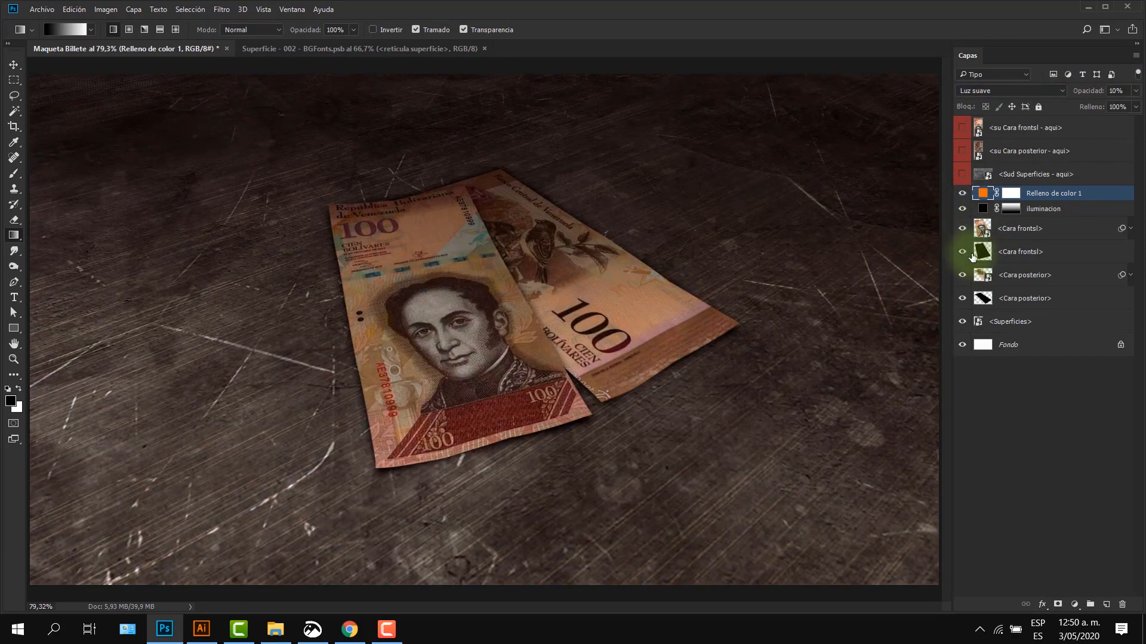
- Reduce the orange fill layer's opacity to 5%
click(1095, 90)
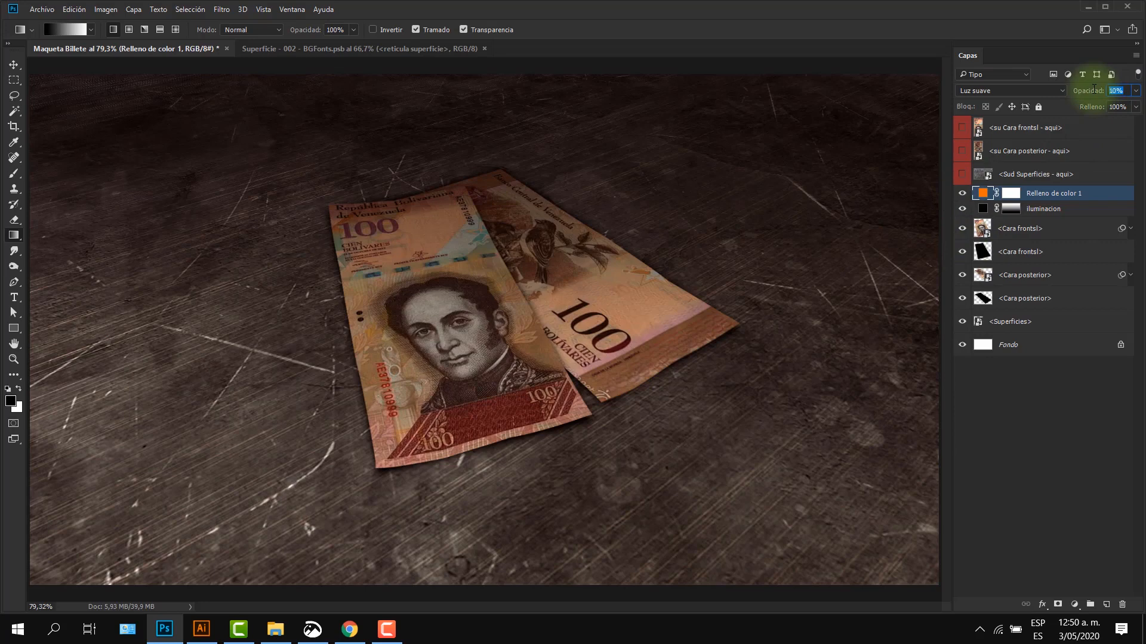
text(5)
key(Return)
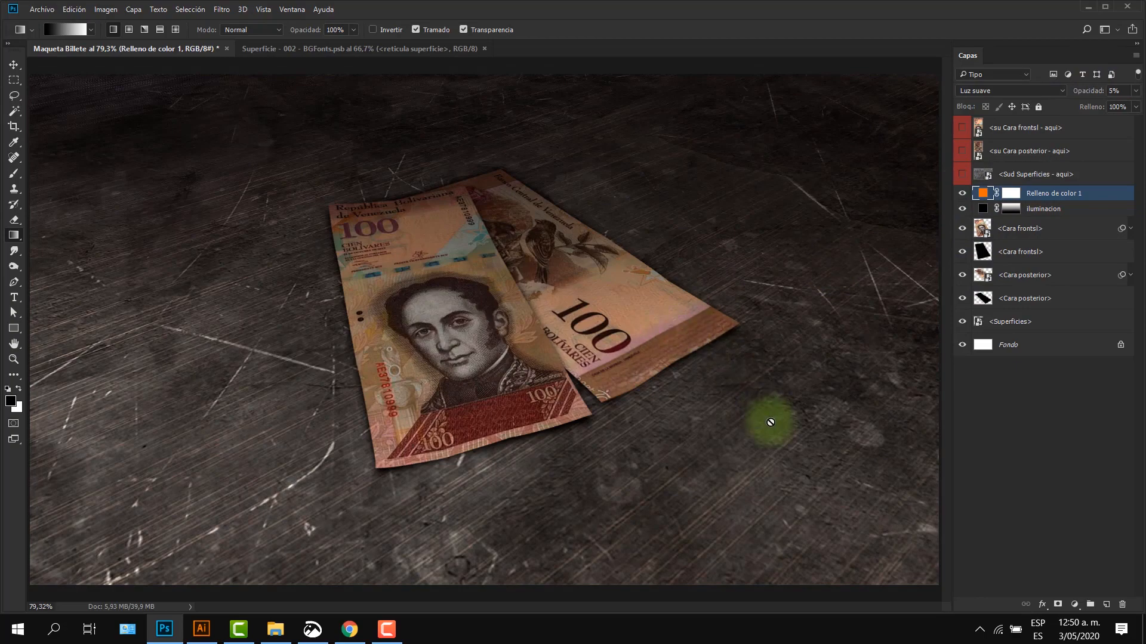
key(f)
key(f)
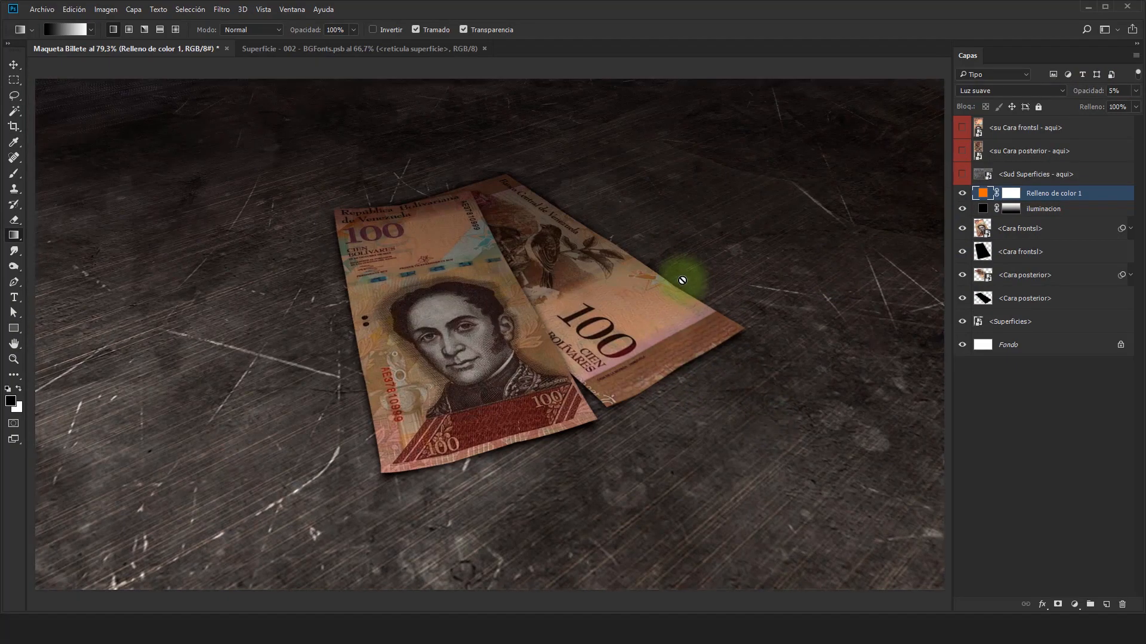
key(ctrl+plus)
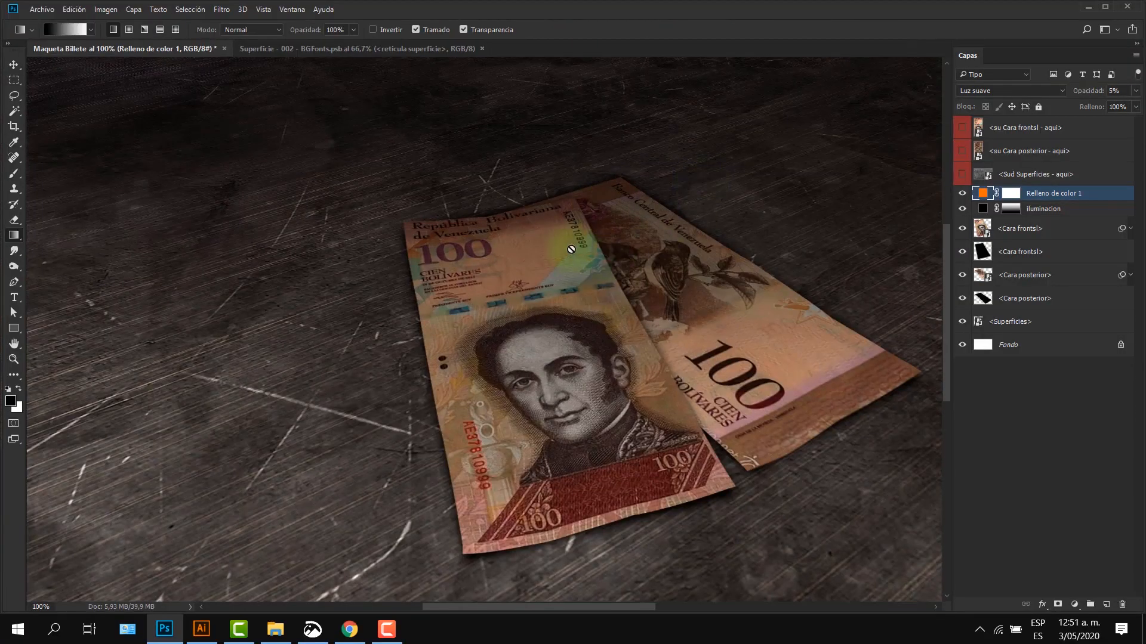
key(ctrl+0)
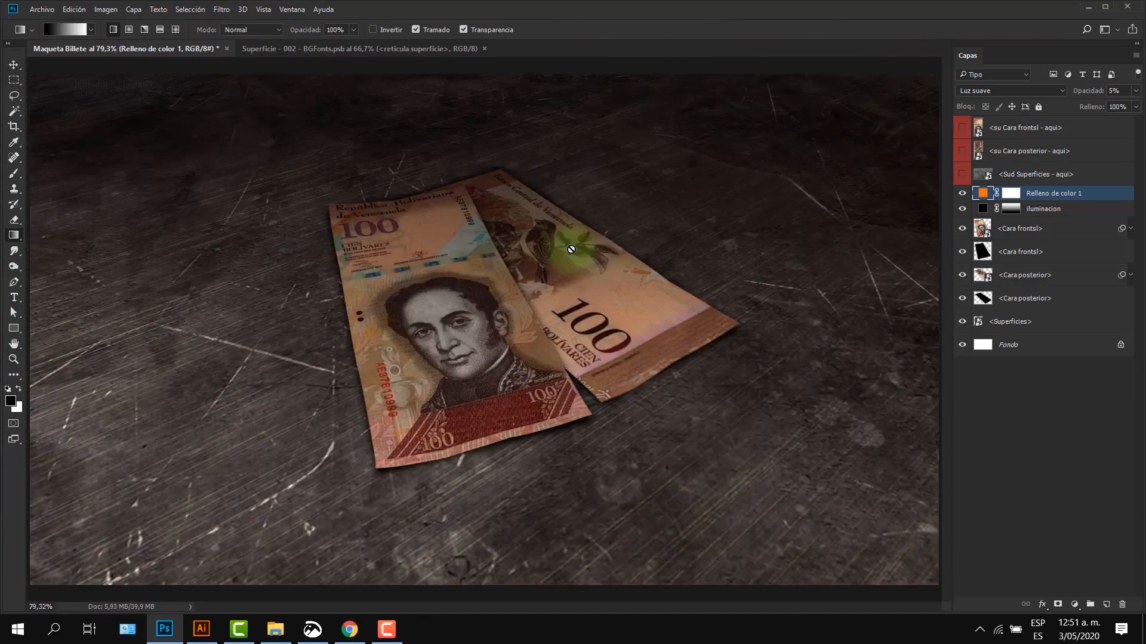
- Start a Field Blur on the <Superficies> layer and set its central pin to 0 px of blur
click(1035, 322)
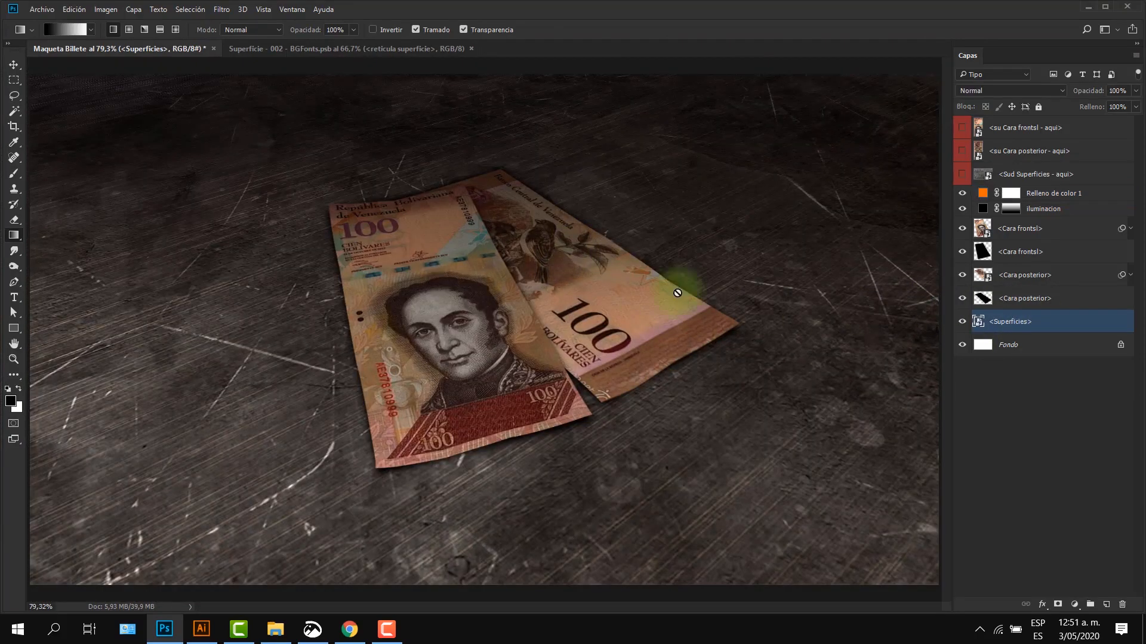
click(292, 10)
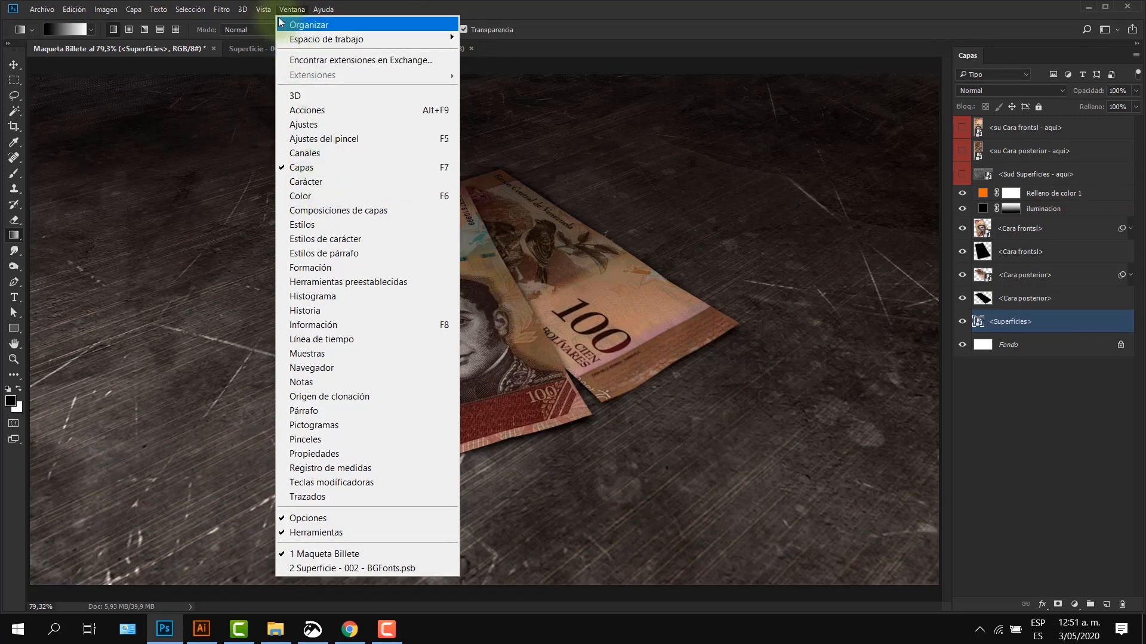
mouse_move(222, 9)
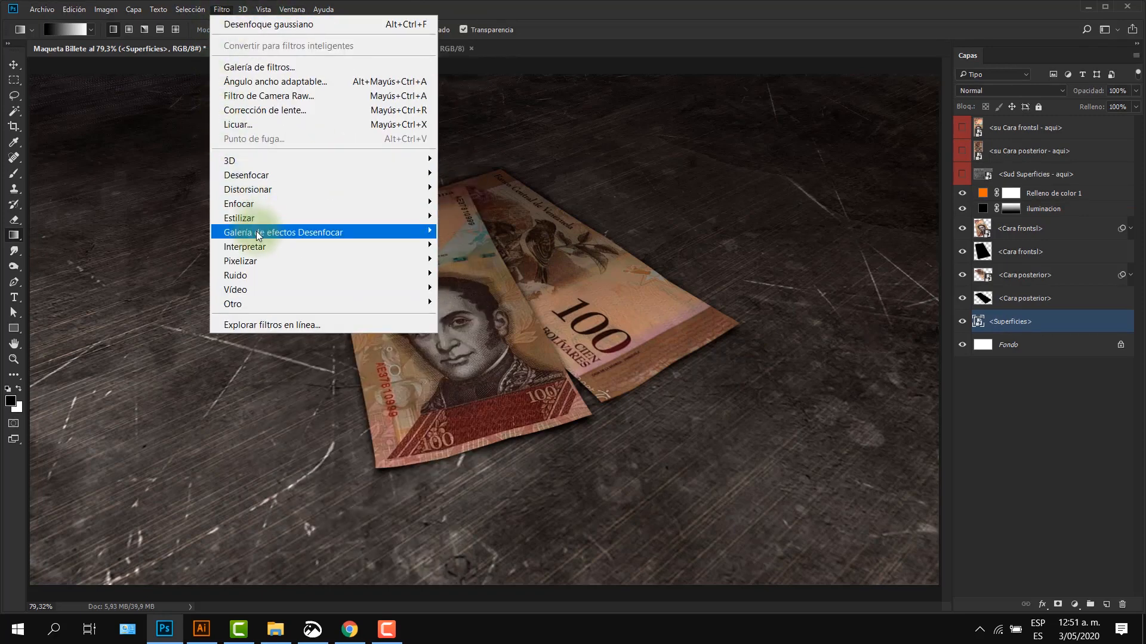
mouse_move(292, 233)
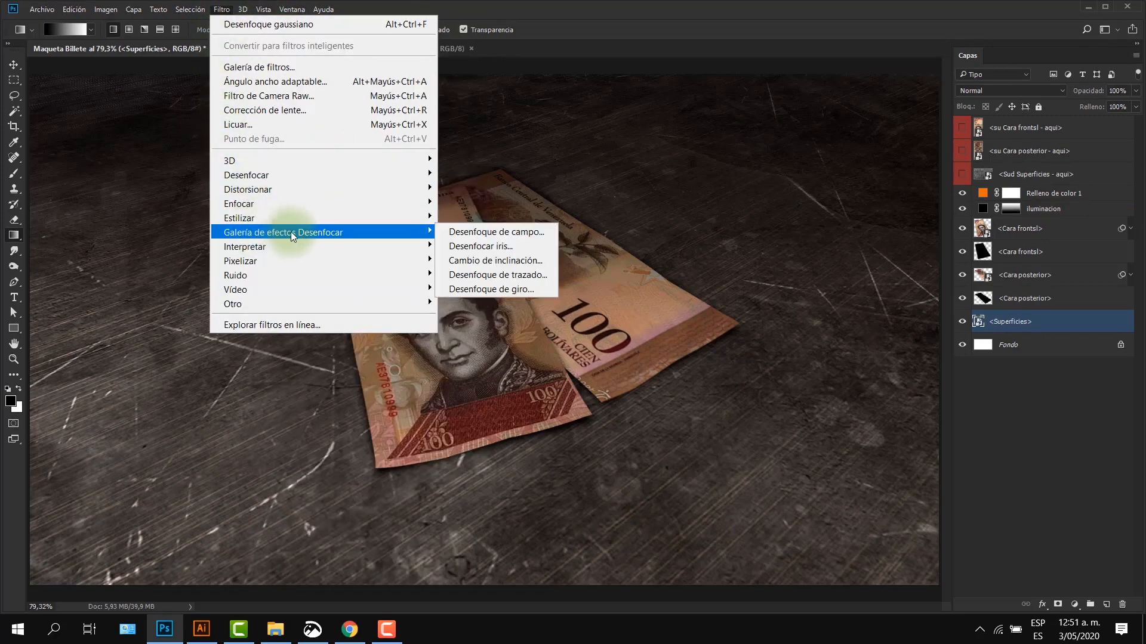
click(486, 231)
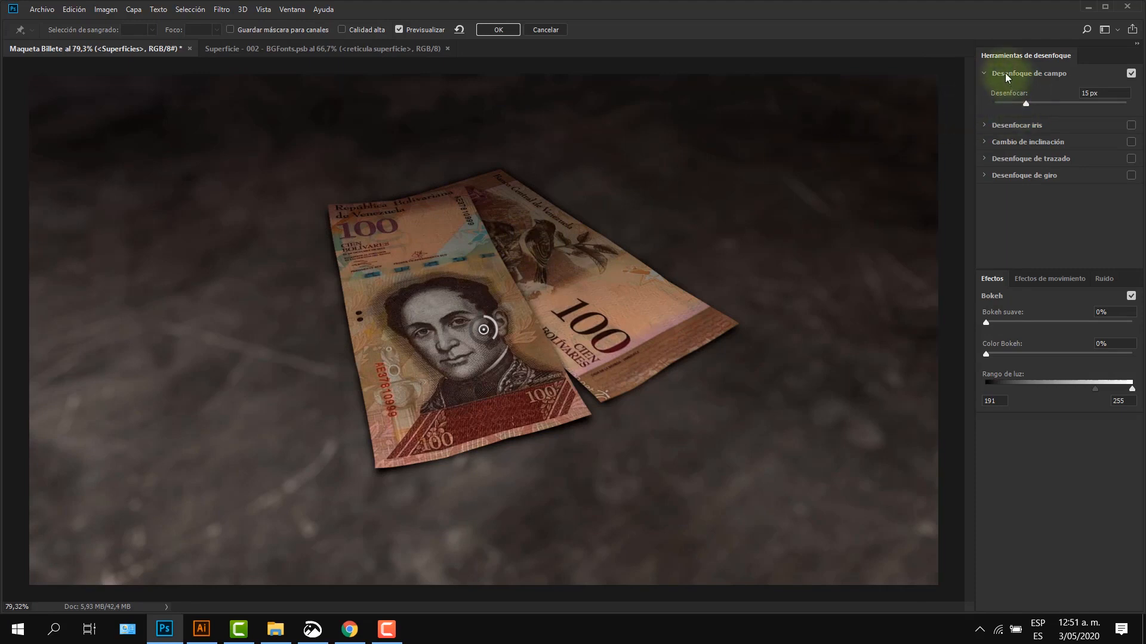
drag(1027, 104, 984, 102)
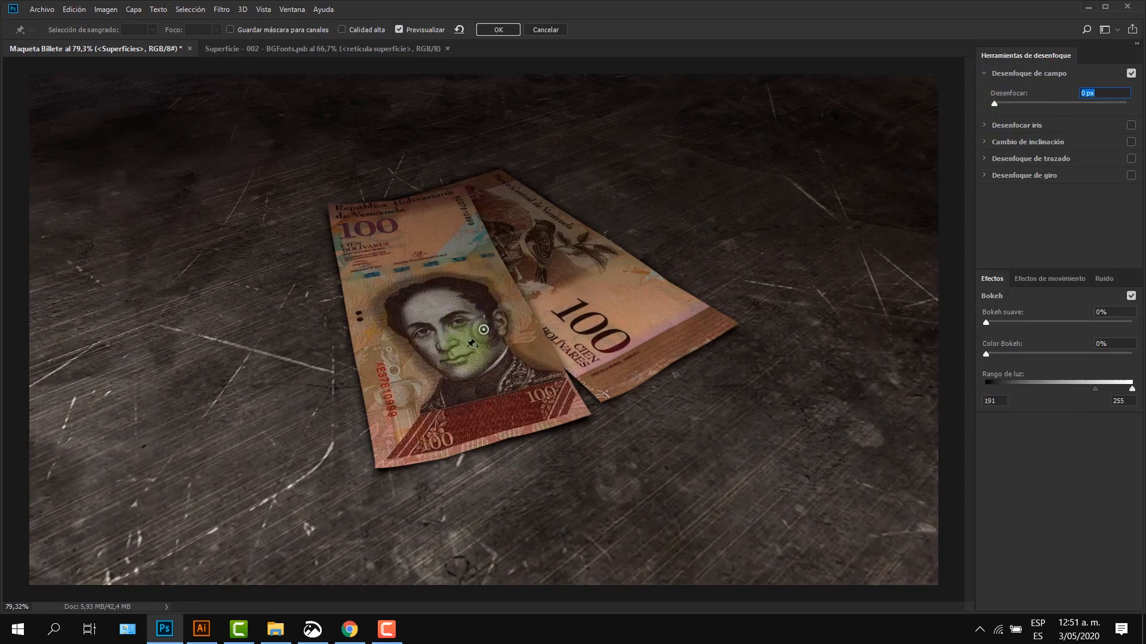
- Check that the display of edit pins is enabled and add a 15 px blur pin on the surface behind the notes
click(263, 9)
mouse_move(299, 260)
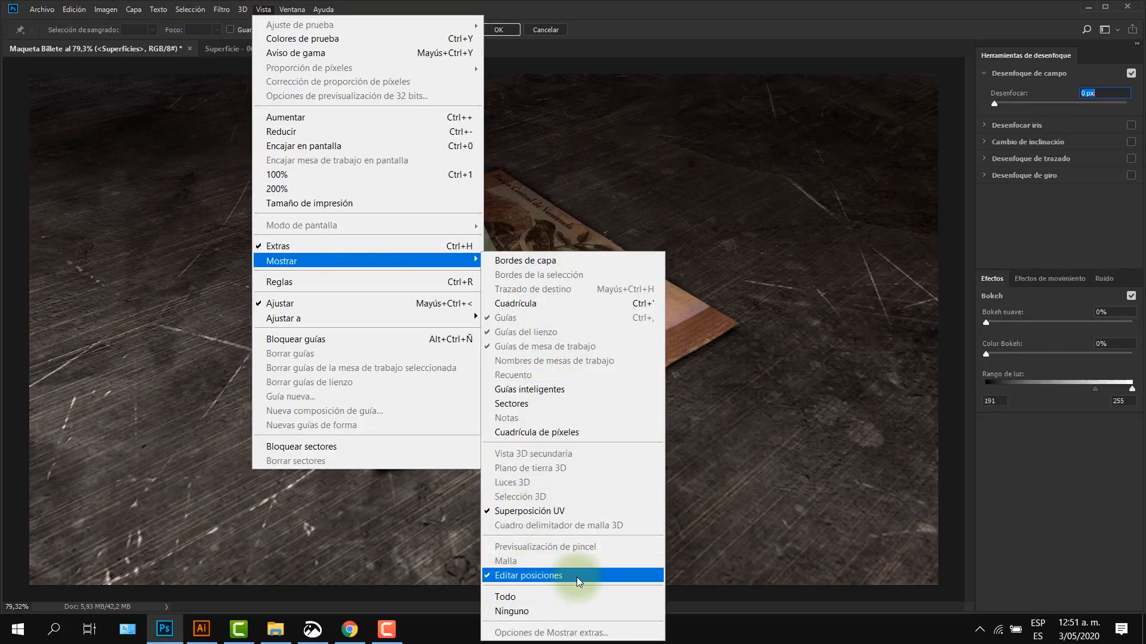
click(653, 9)
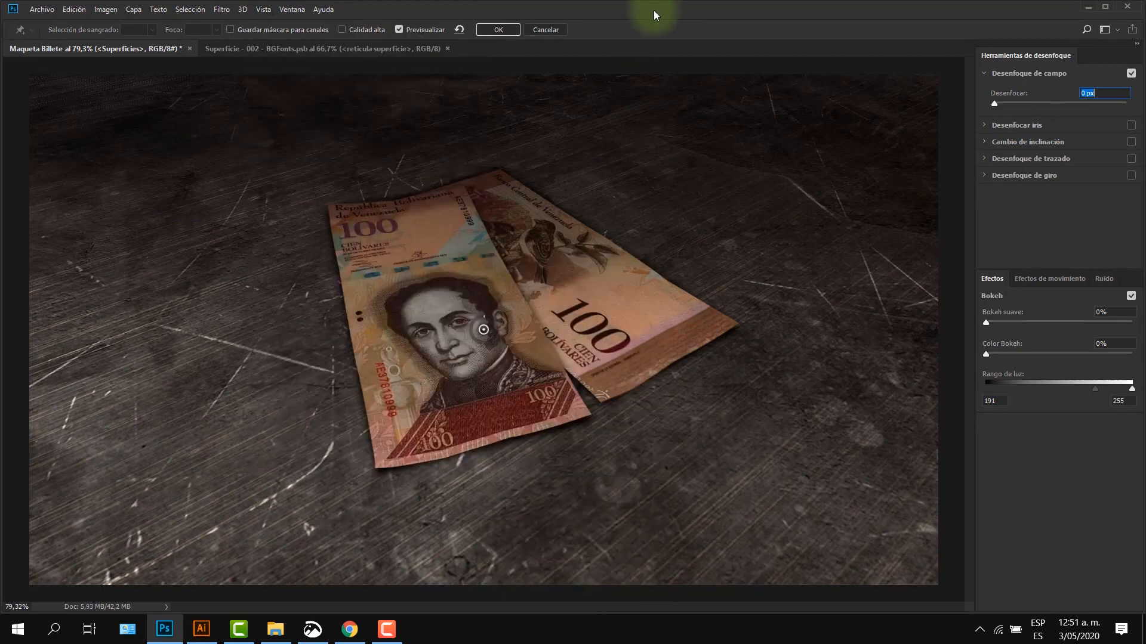
click(486, 125)
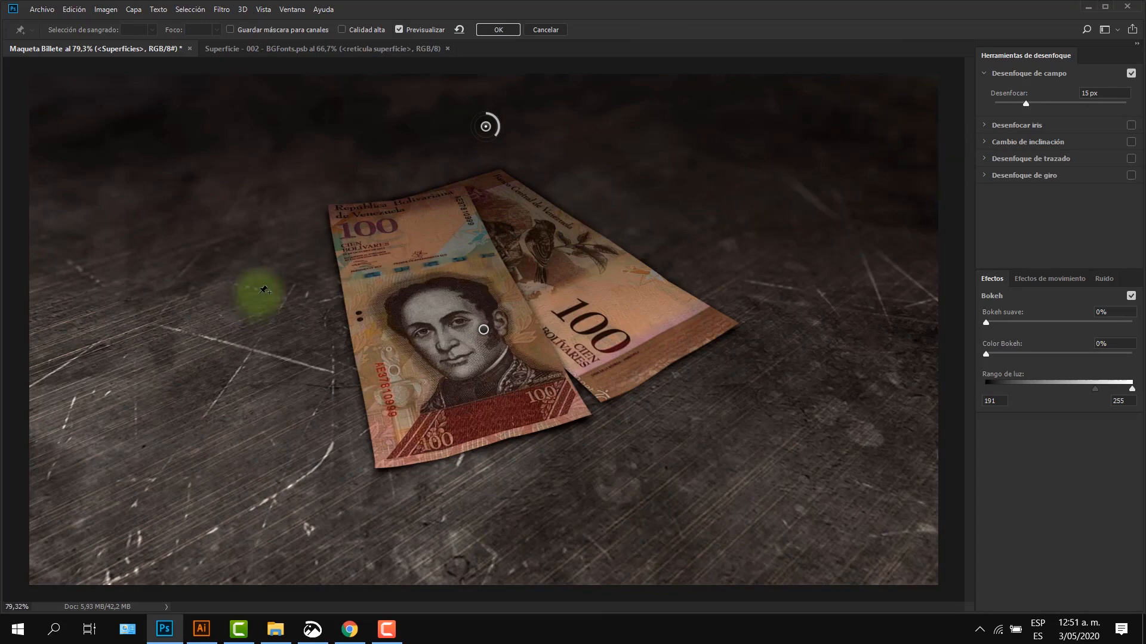
- Add a blur pin near the lower-left corner of the surface and set it to 5 px
click(53, 552)
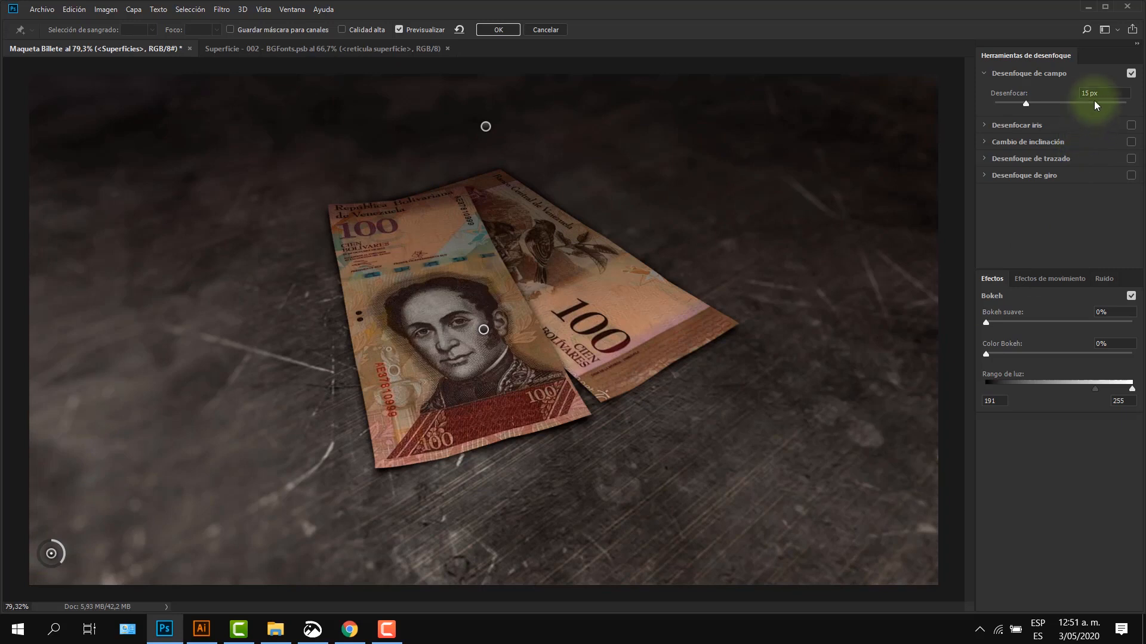
drag(1100, 92, 1068, 91)
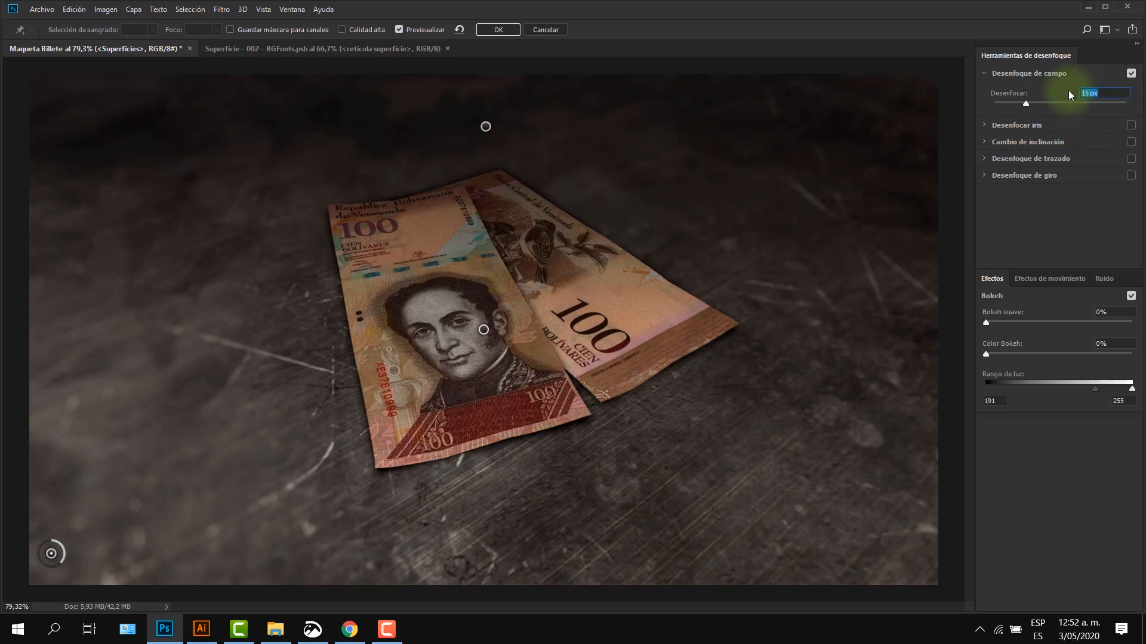
text(5)
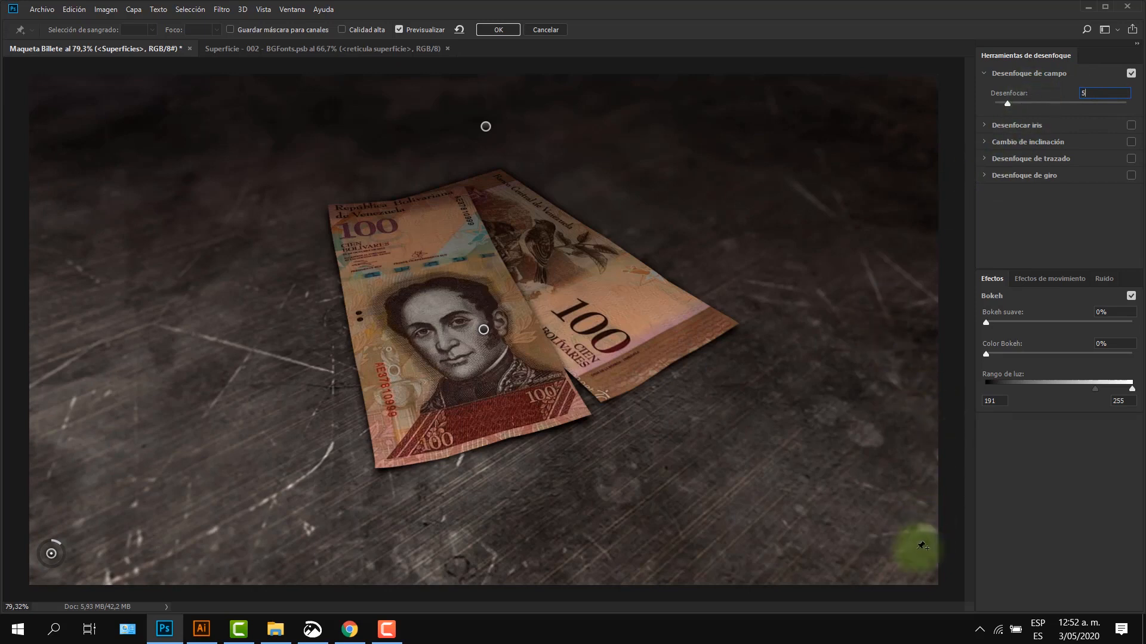
key(Return)
- Add a 5 px blur pin near the lower-right corner of the surface and apply the Field Blur
click(923, 547)
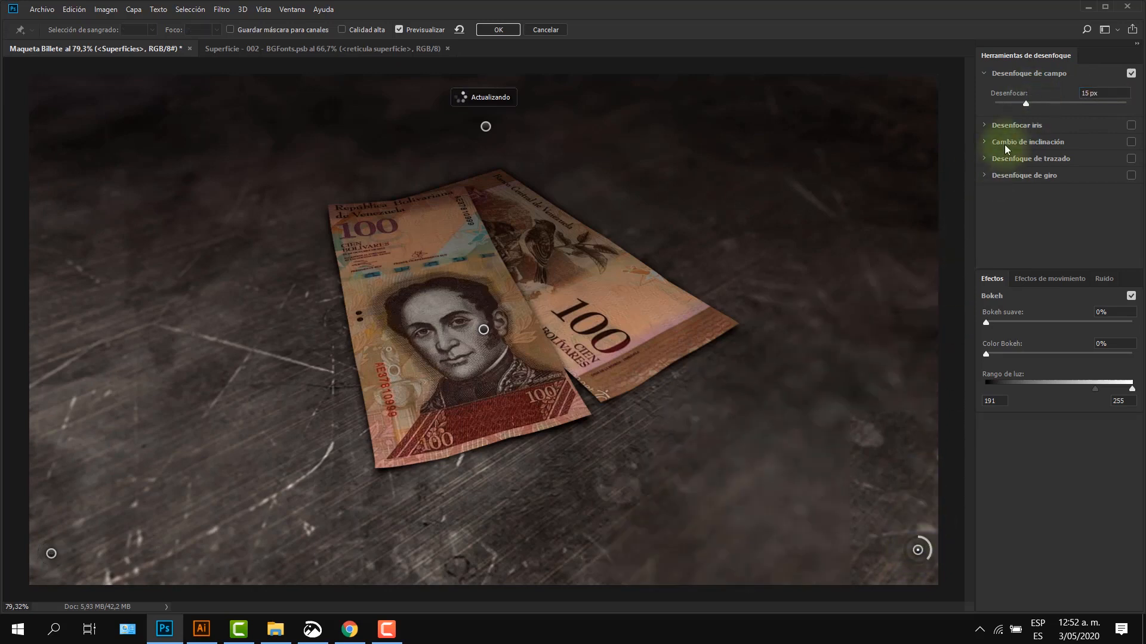
click(1098, 93)
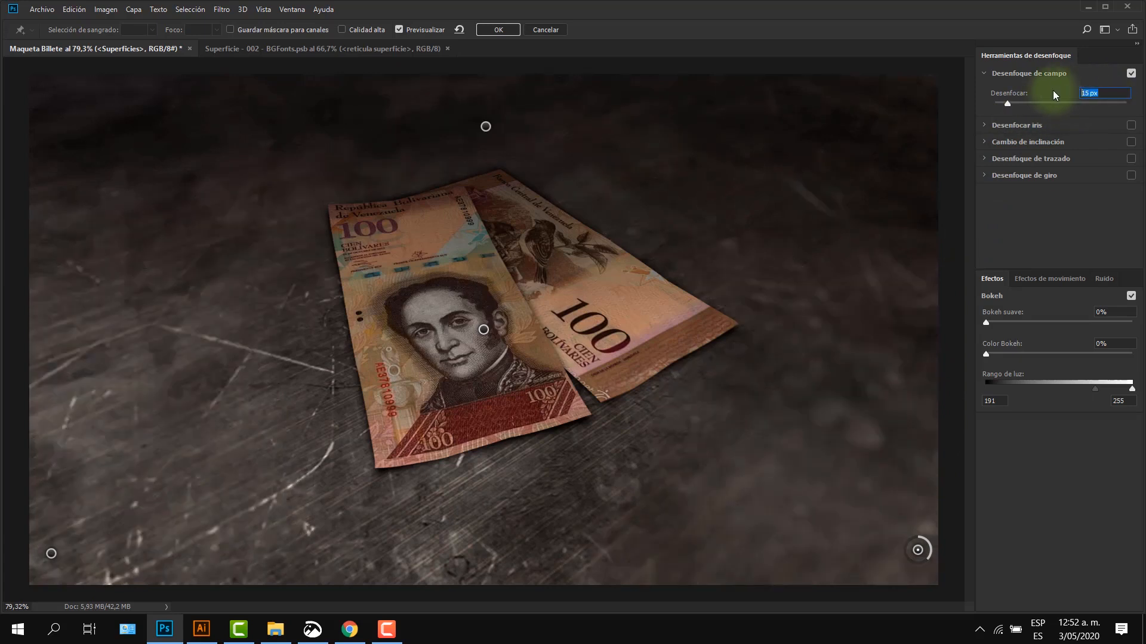
text(5)
key(Return)
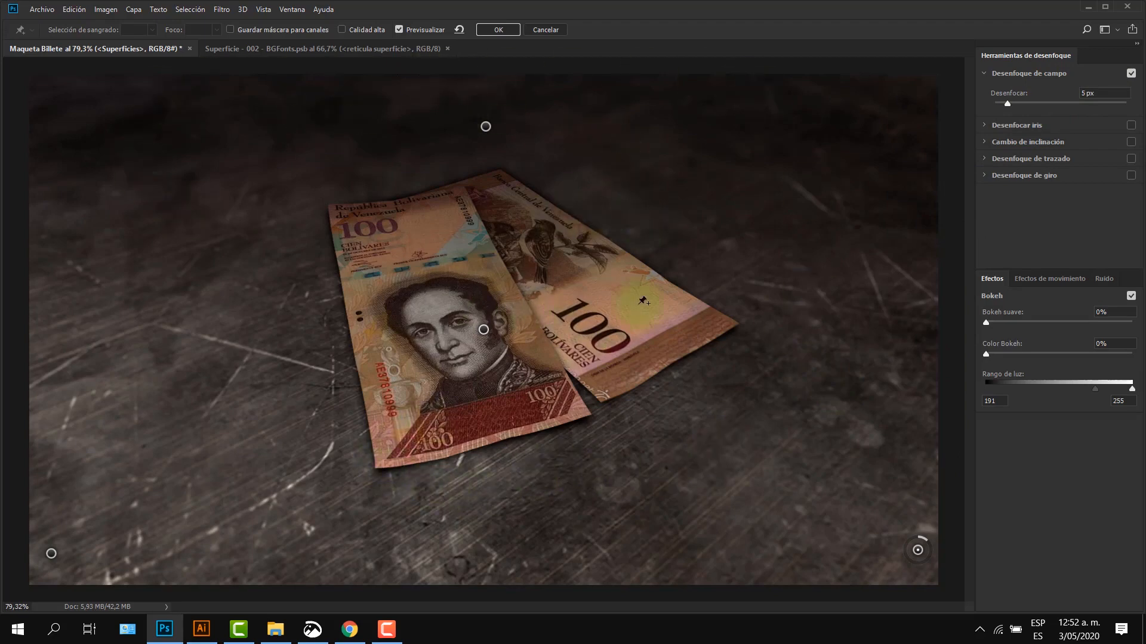
click(499, 29)
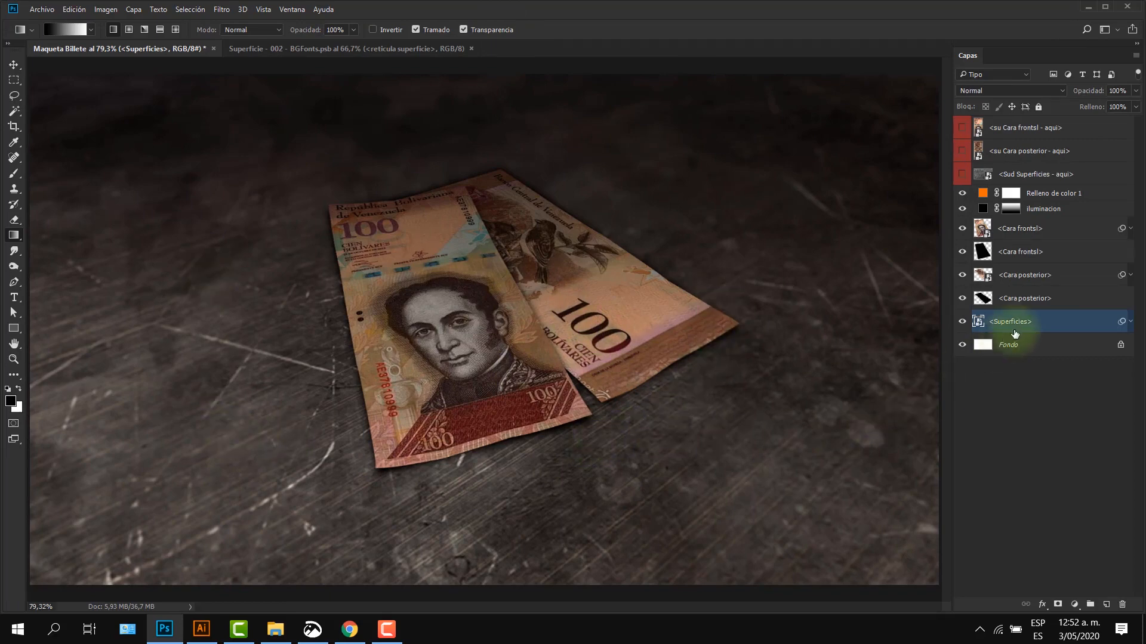
- Start a Field Blur on the <Cara posterior> note layer and set its central pin to 0 px
click(1026, 278)
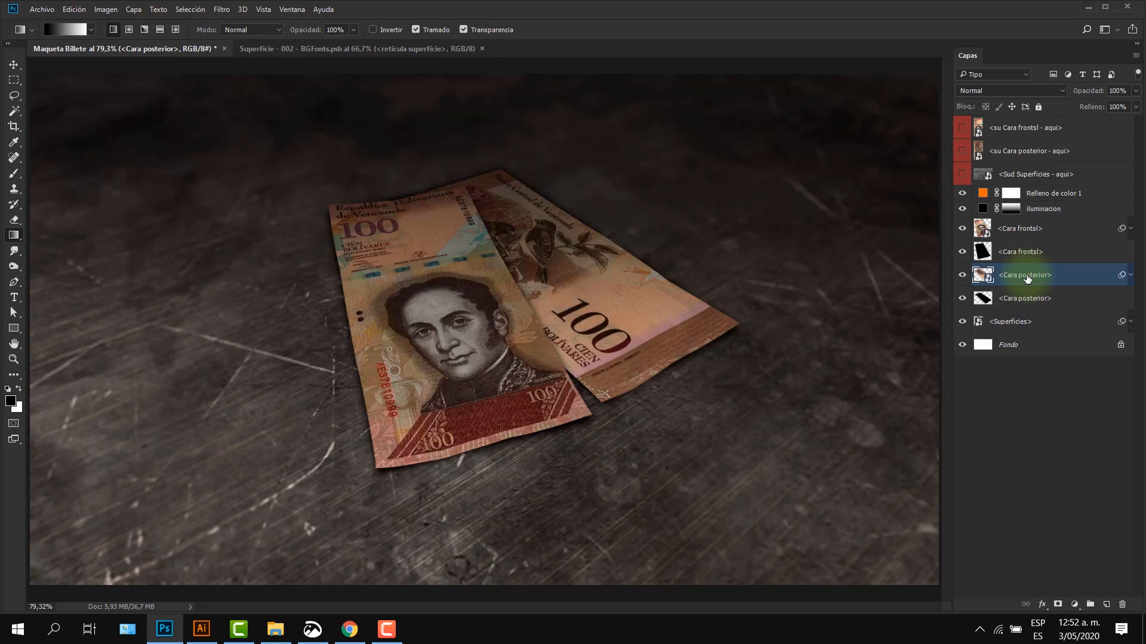
click(221, 9)
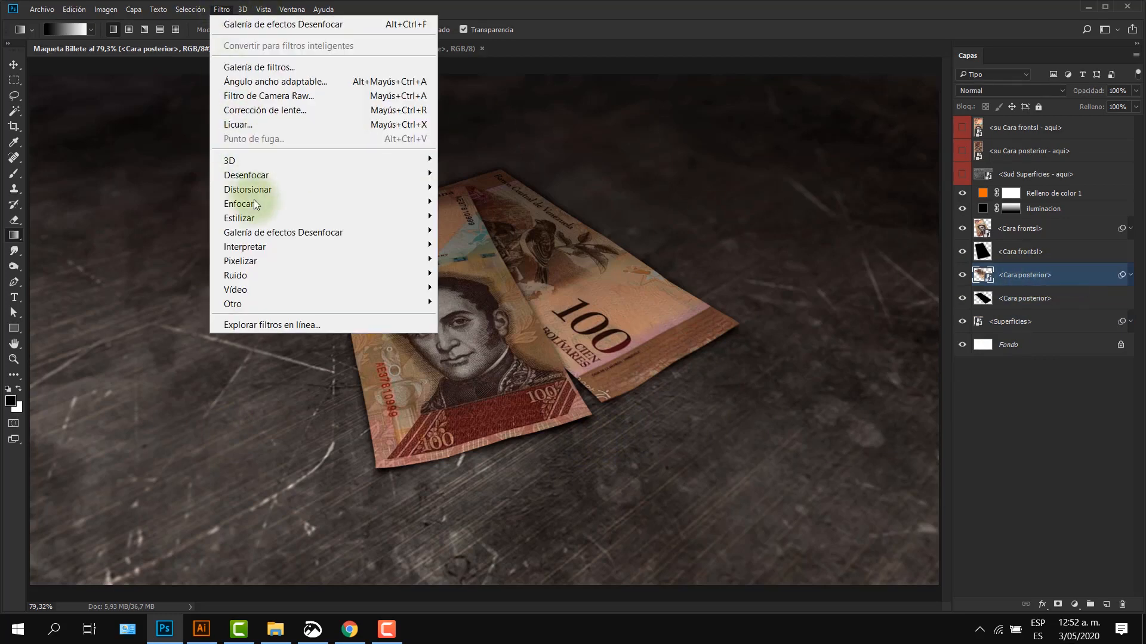
mouse_move(261, 233)
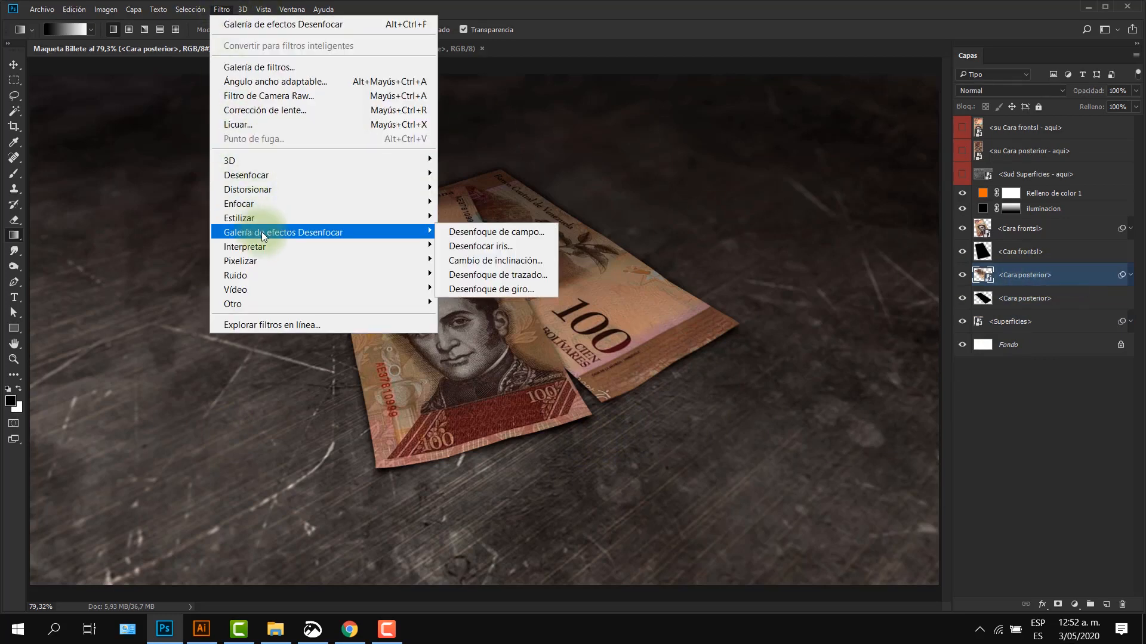
click(471, 233)
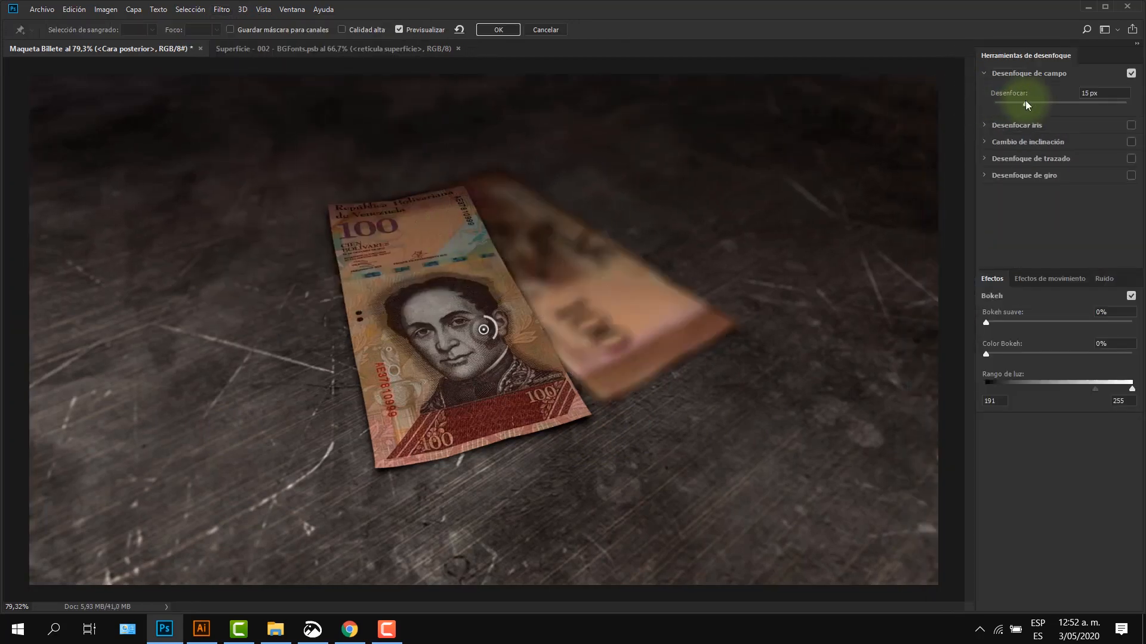
drag(1026, 102, 994, 103)
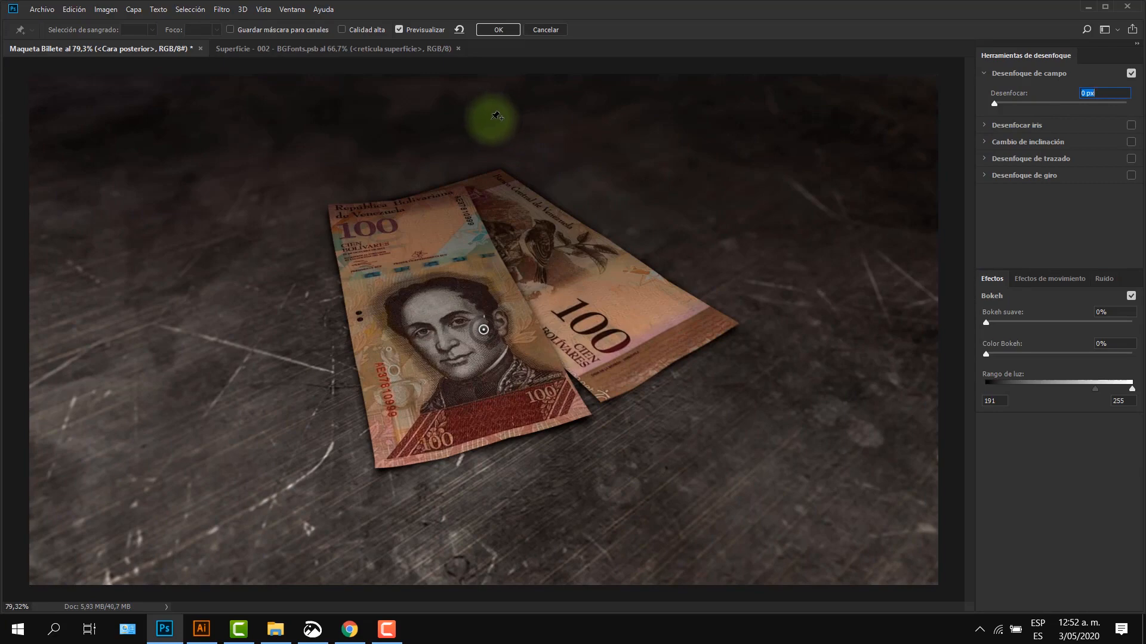
- Add an 8 px blur pin just beyond the far end of the back-face note and apply the Field Blur
click(490, 119)
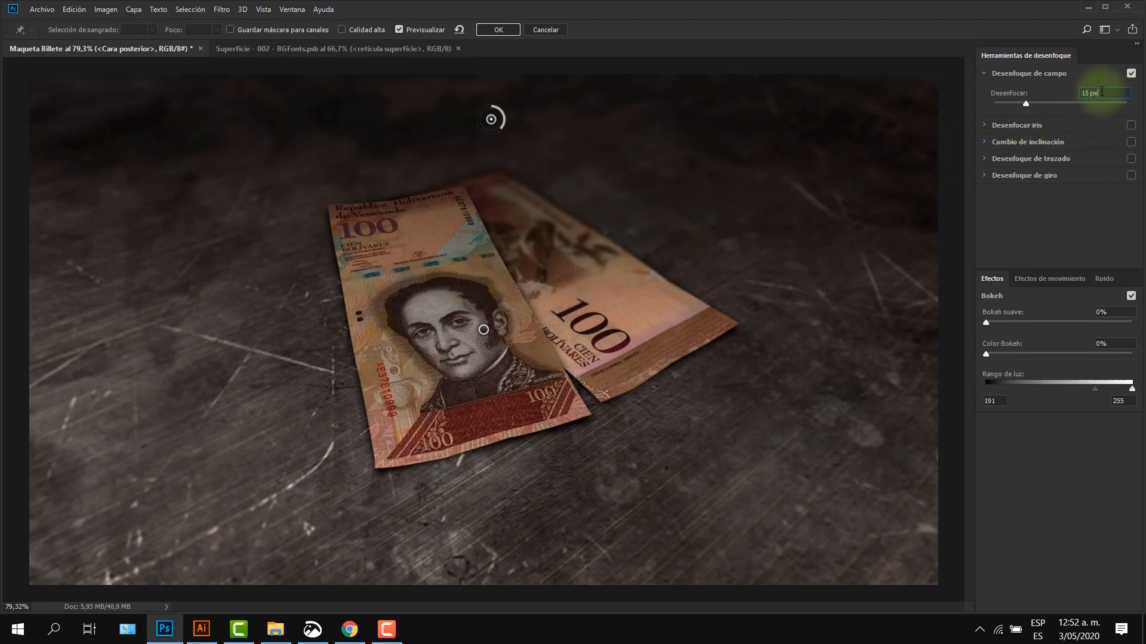
drag(1094, 95, 1057, 91)
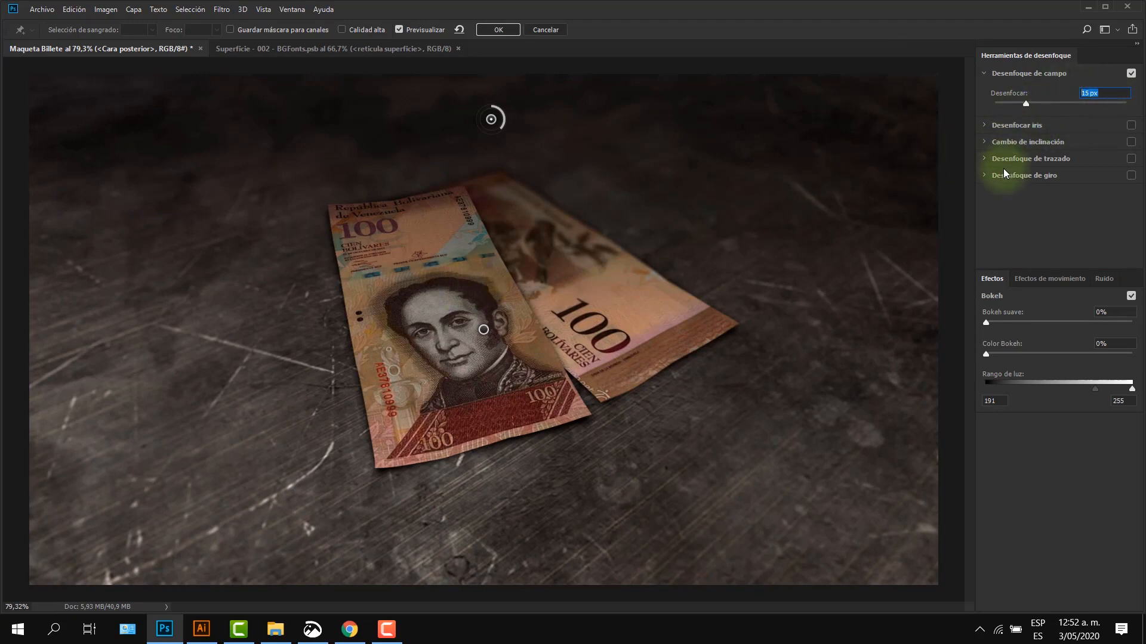
text(8)
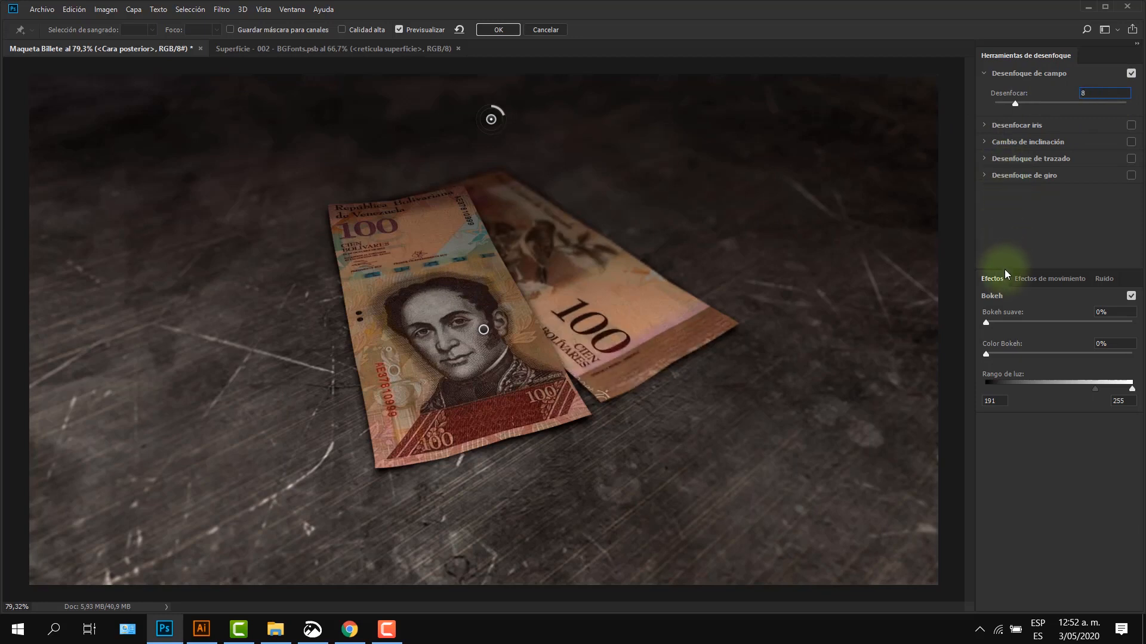
key(Return)
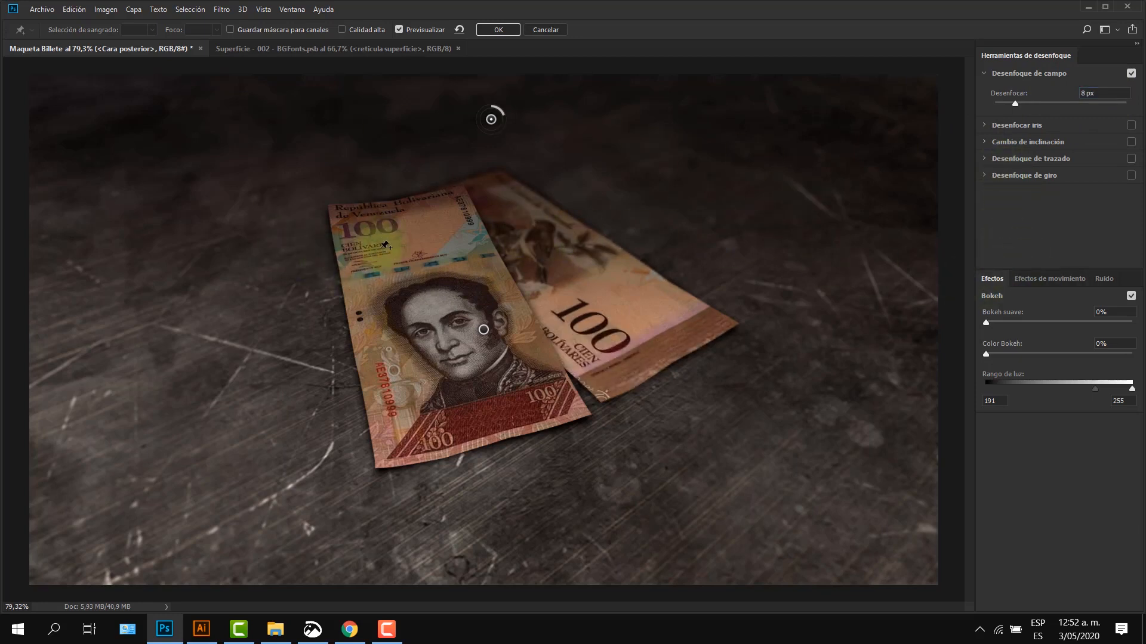
click(501, 30)
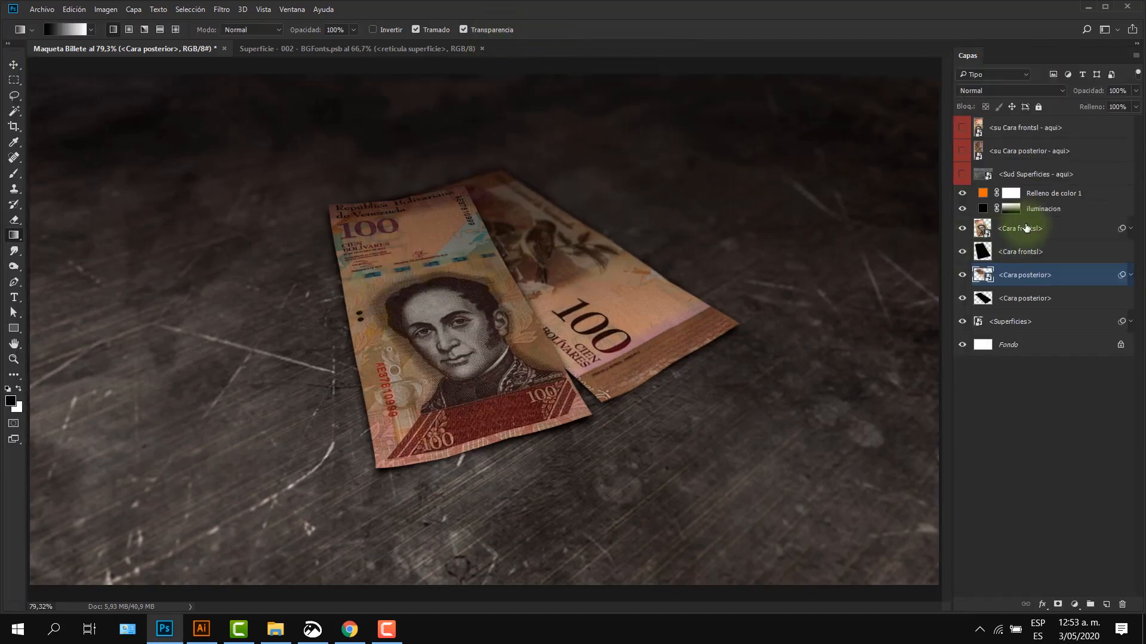
- Start a Field Blur on the <Cara frontal> note layer and set its central pin to 0 px
click(1025, 228)
click(221, 9)
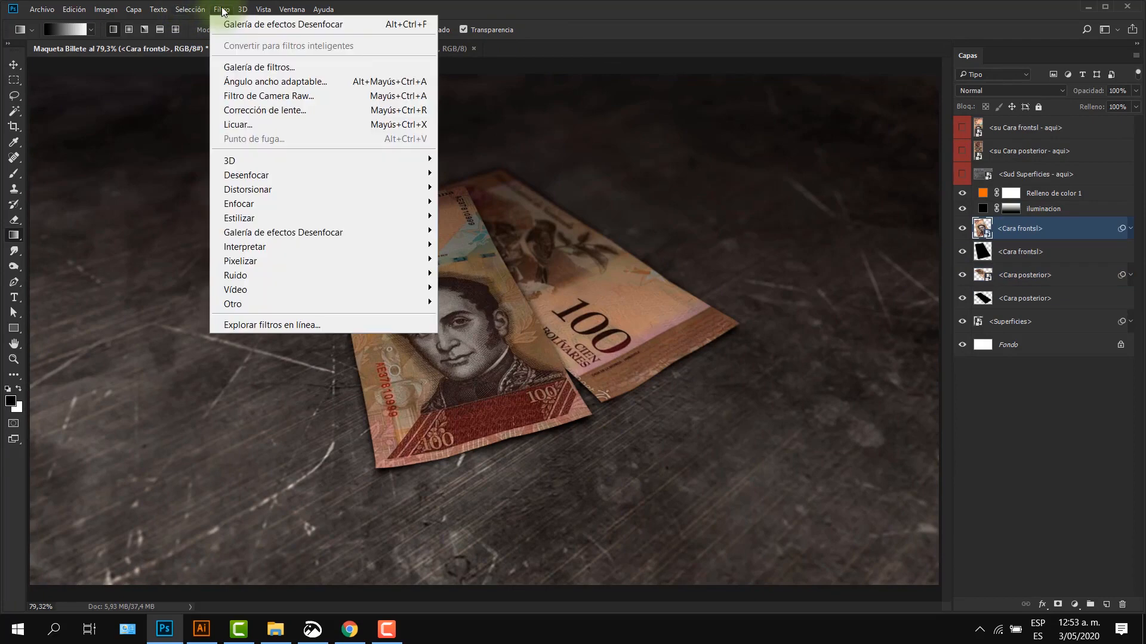
mouse_move(268, 232)
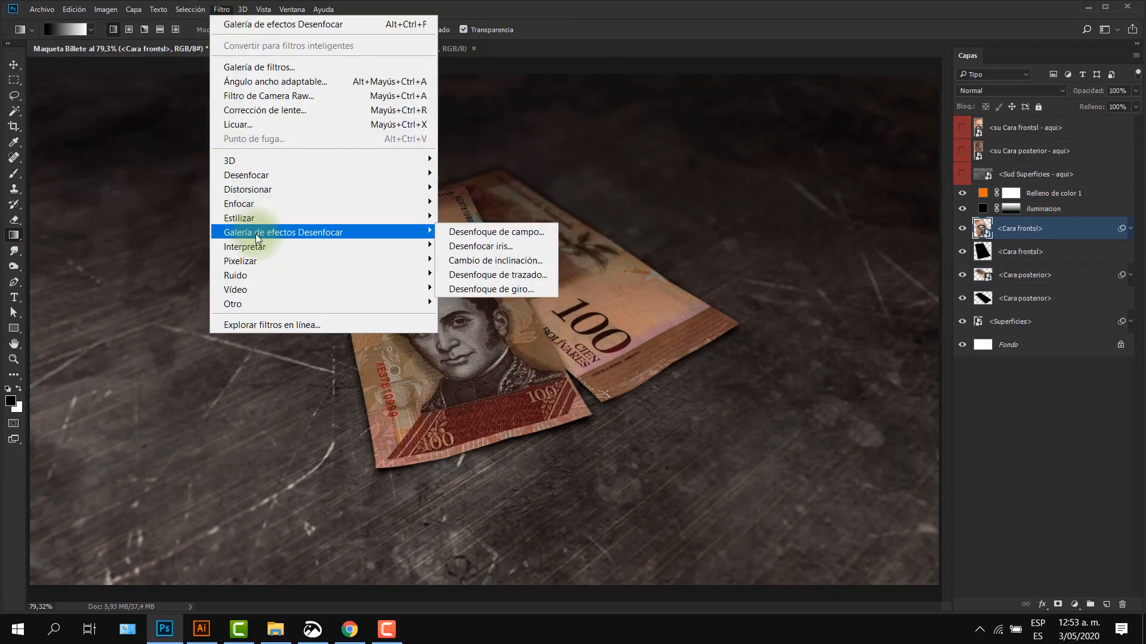
click(468, 232)
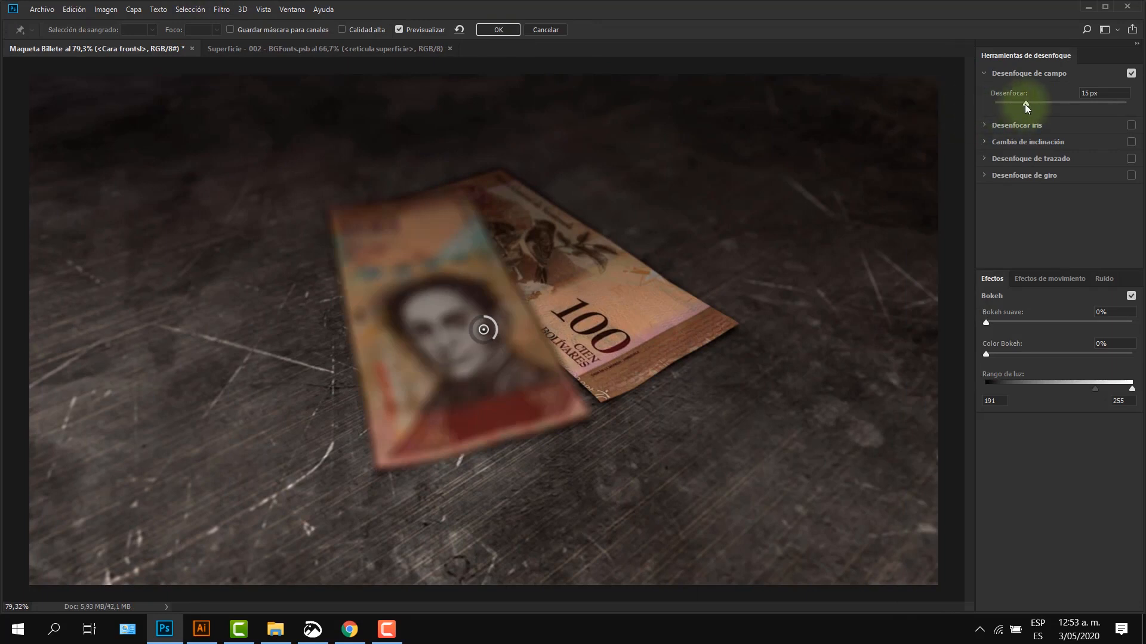
drag(1025, 104, 979, 102)
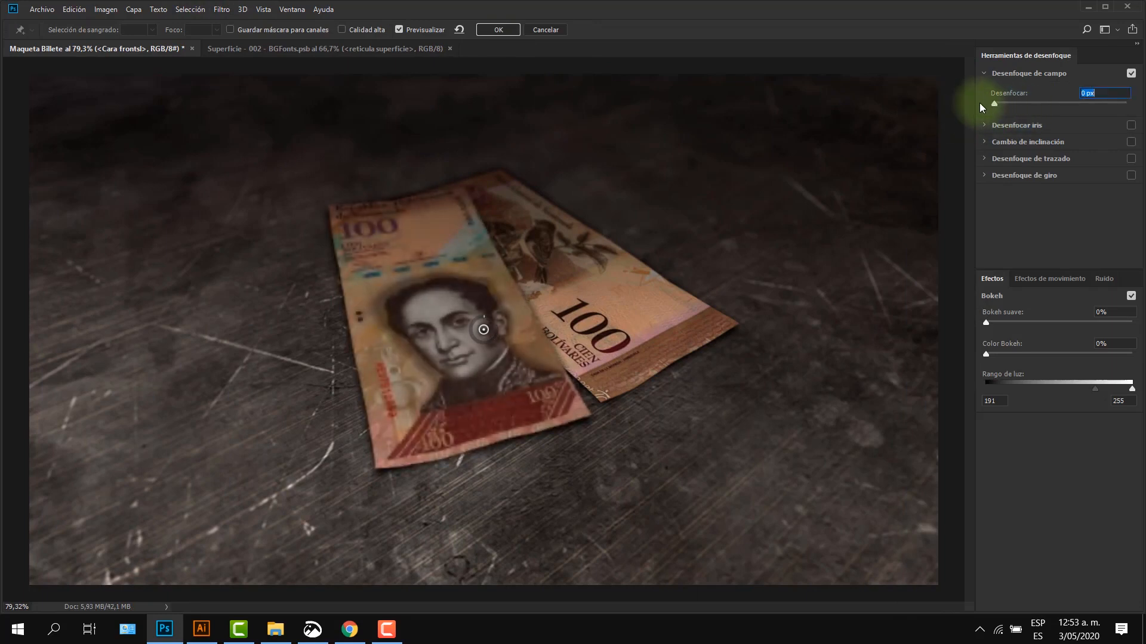
- Add an 8 px blur pin just beyond the far end of the front-face note and apply the Field Blur
click(486, 114)
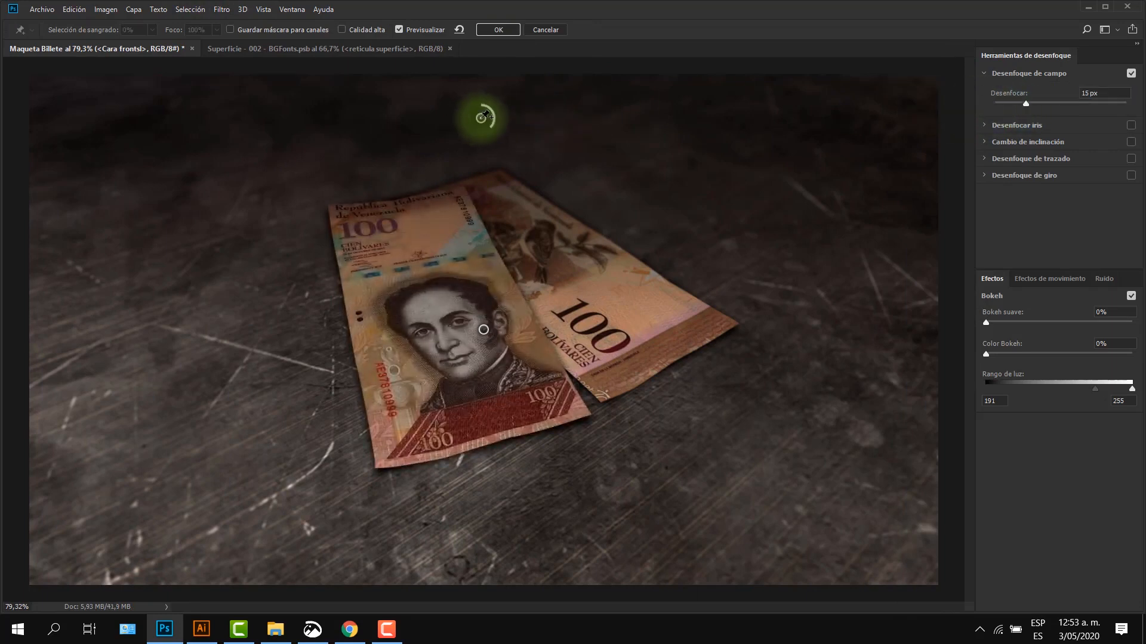
click(1115, 94)
text(8)
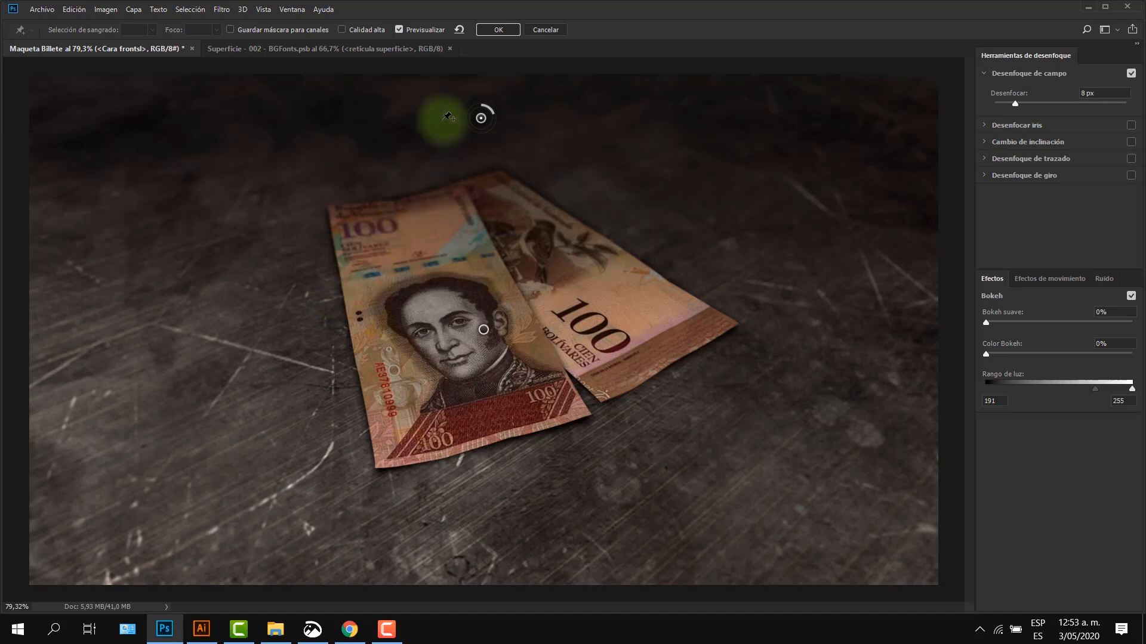
click(499, 30)
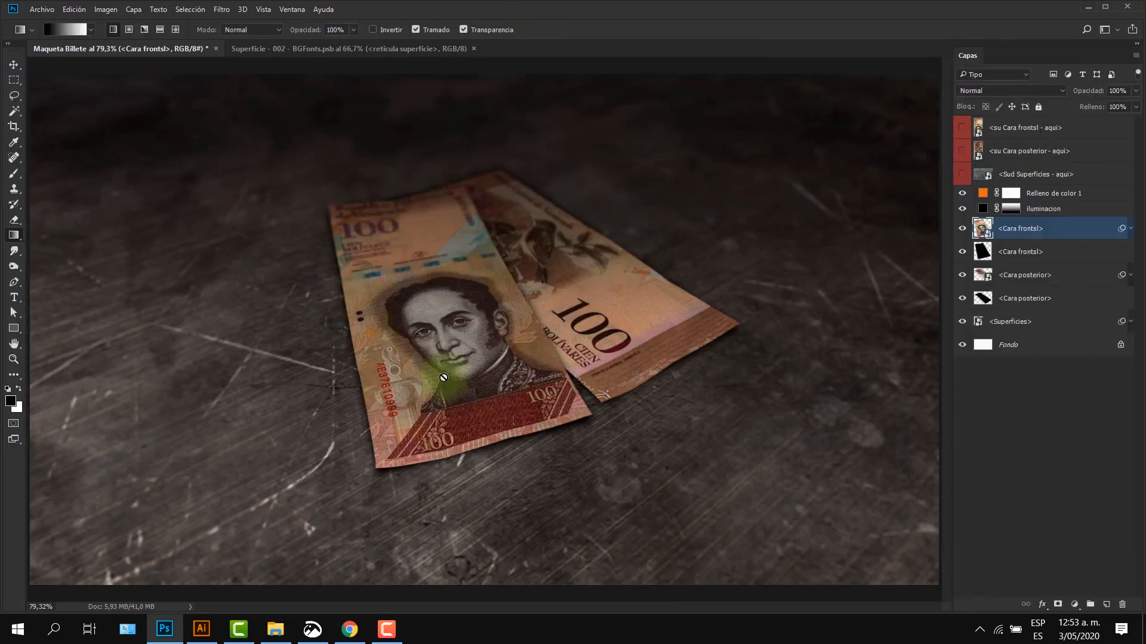
- Examine the blurred banknote mockup in full-screen mode without the interface
key(f)
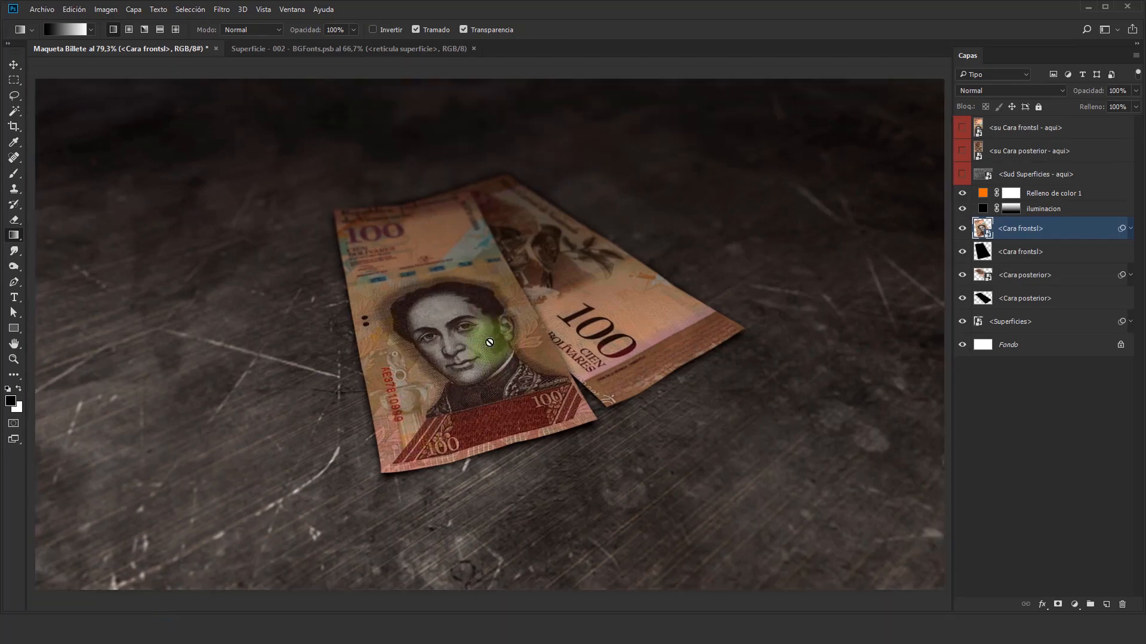
key(f)
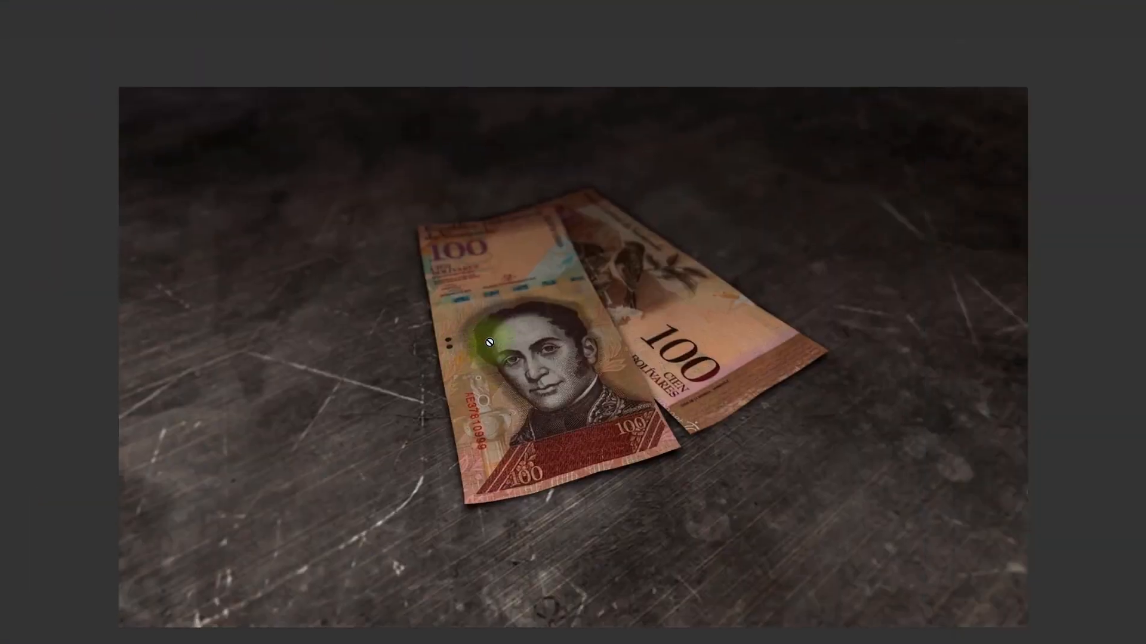
- Save the banknote mockup to the Desktop as Maqueta Billete - 02.psd, without overwriting the existing Maqueta Billete.psd
key(ctrl+0)
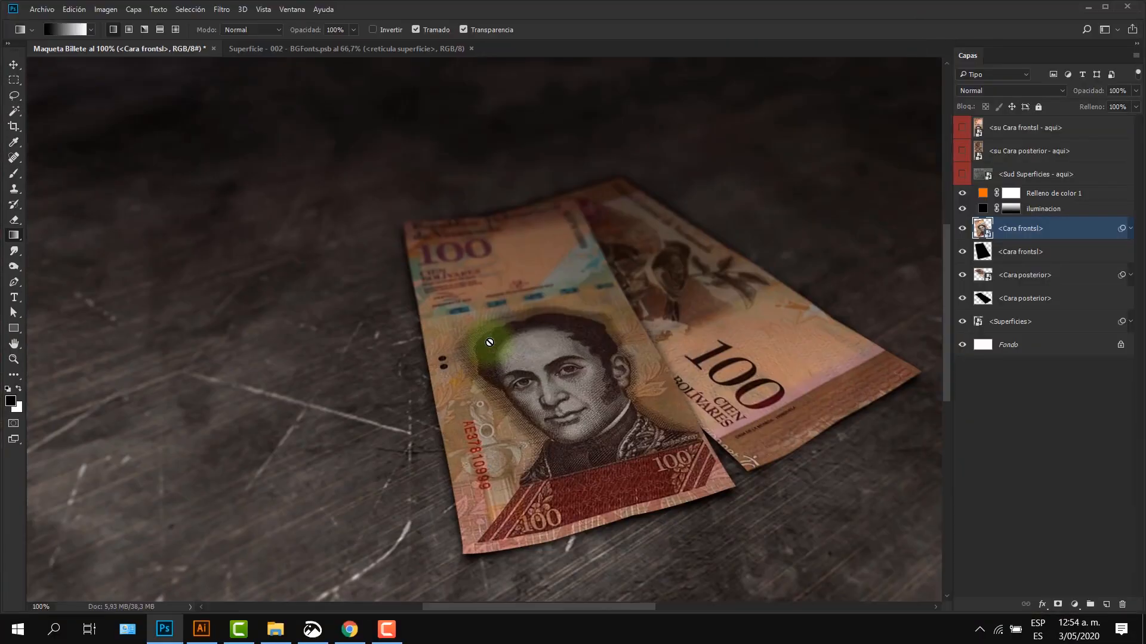
key(ctrl+0)
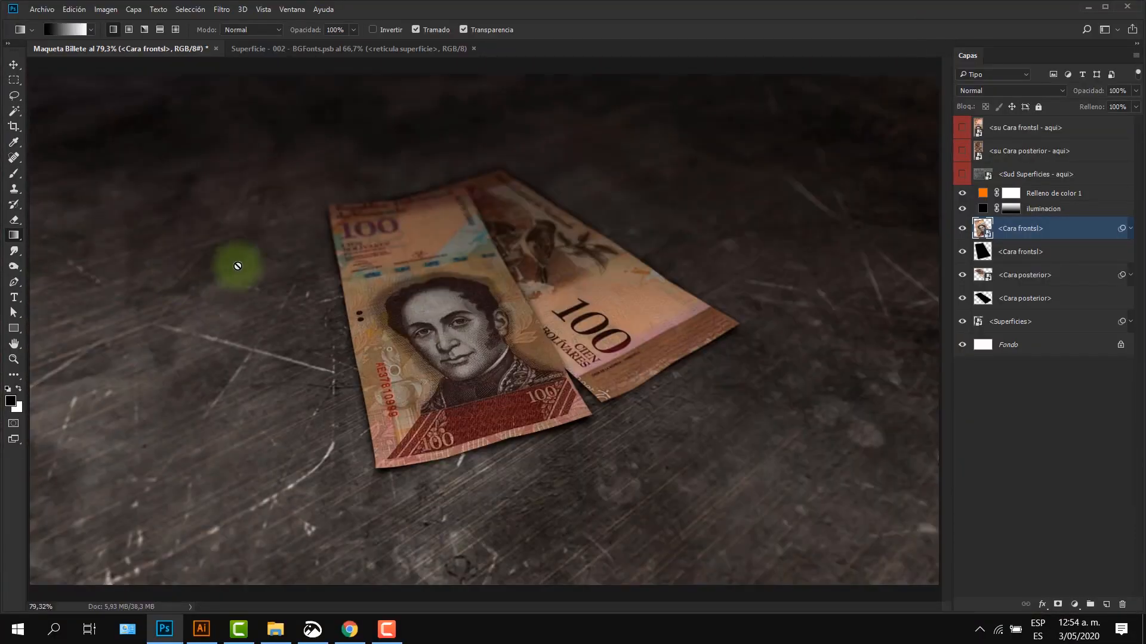
click(45, 10)
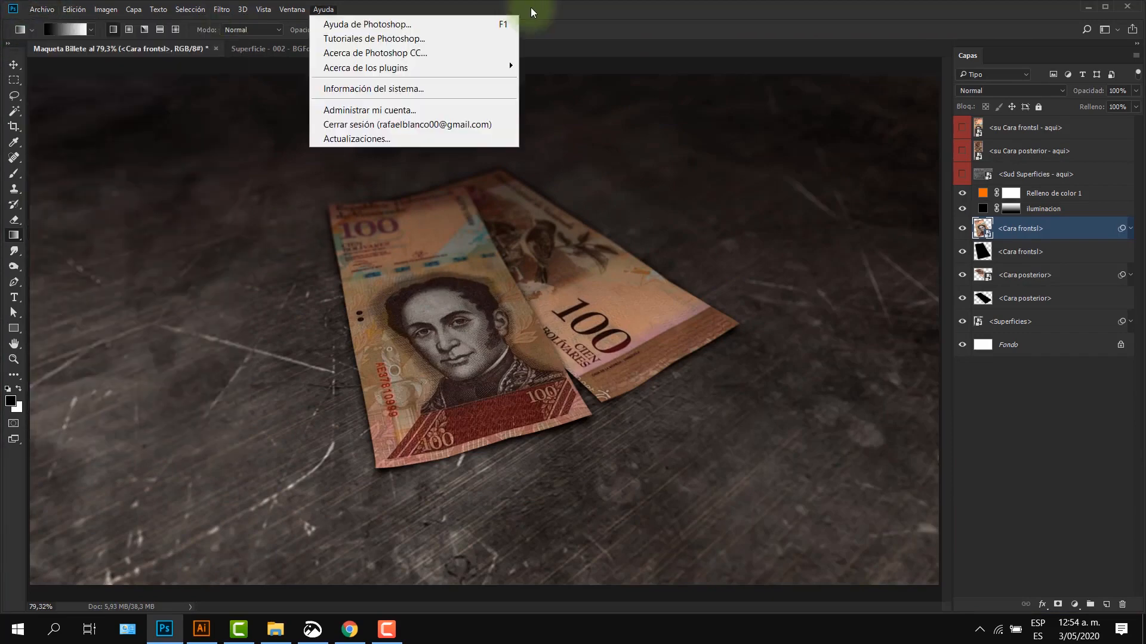
click(545, 7)
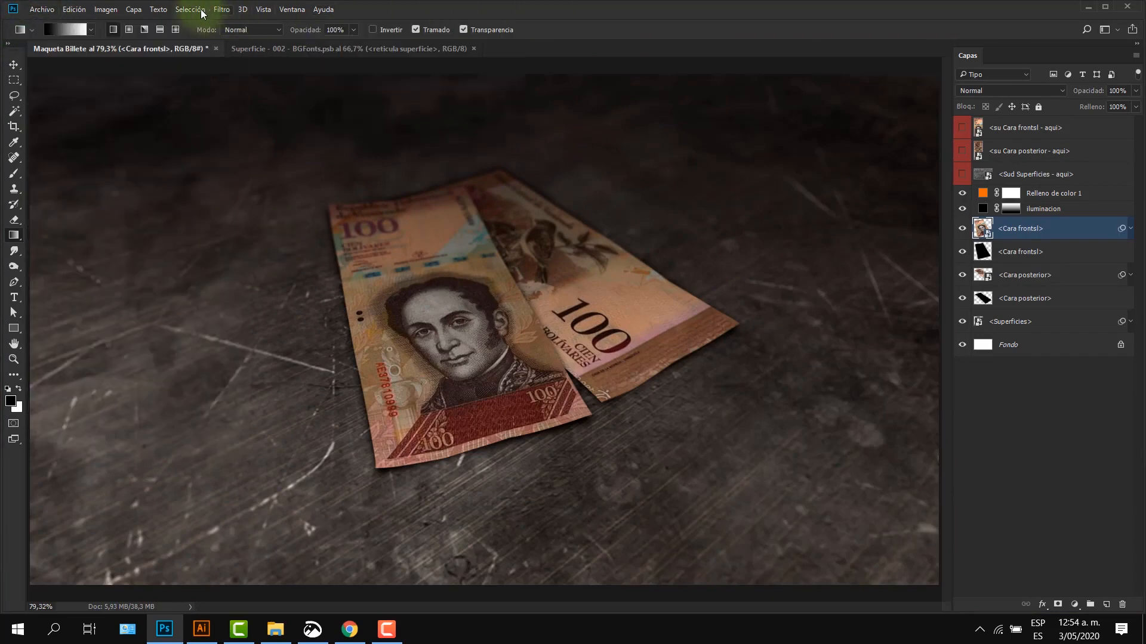
click(43, 10)
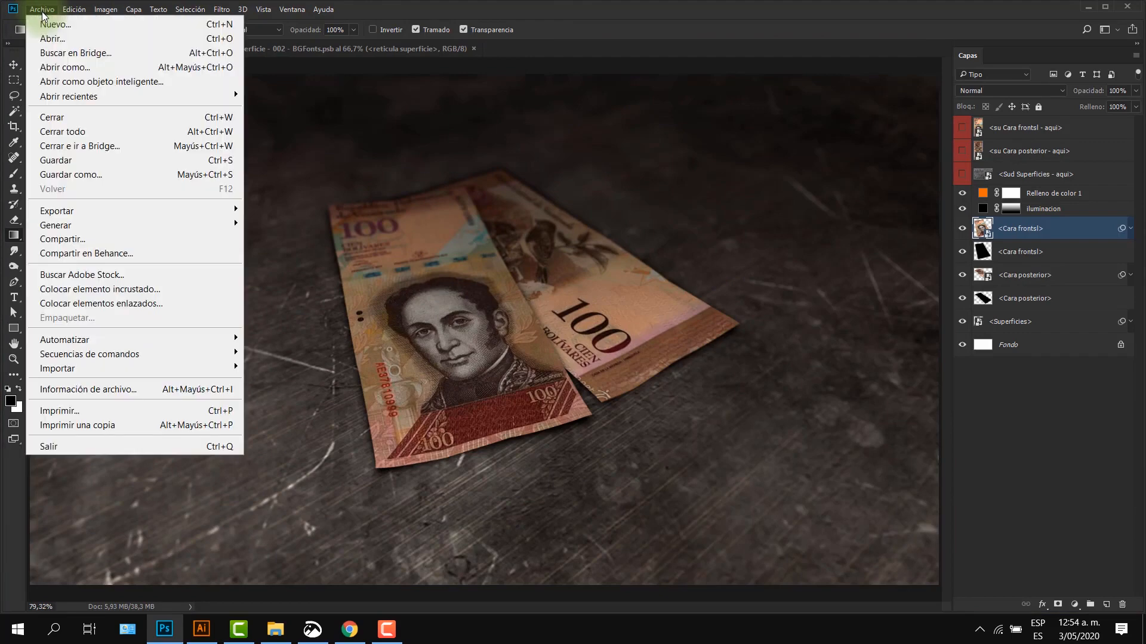
click(67, 159)
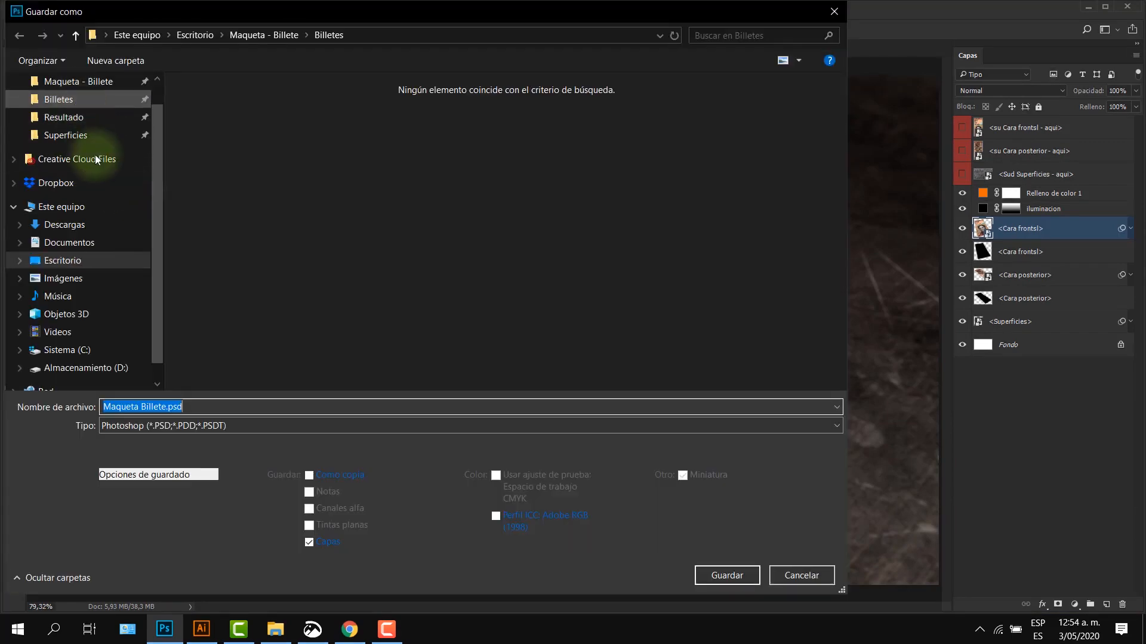
click(84, 258)
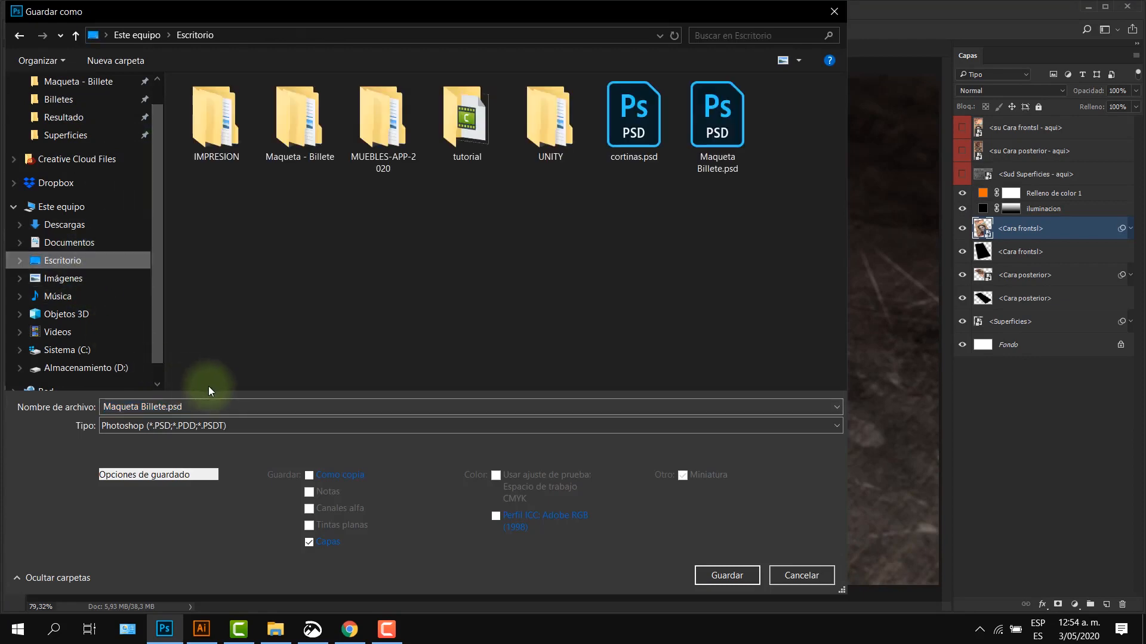
click(720, 580)
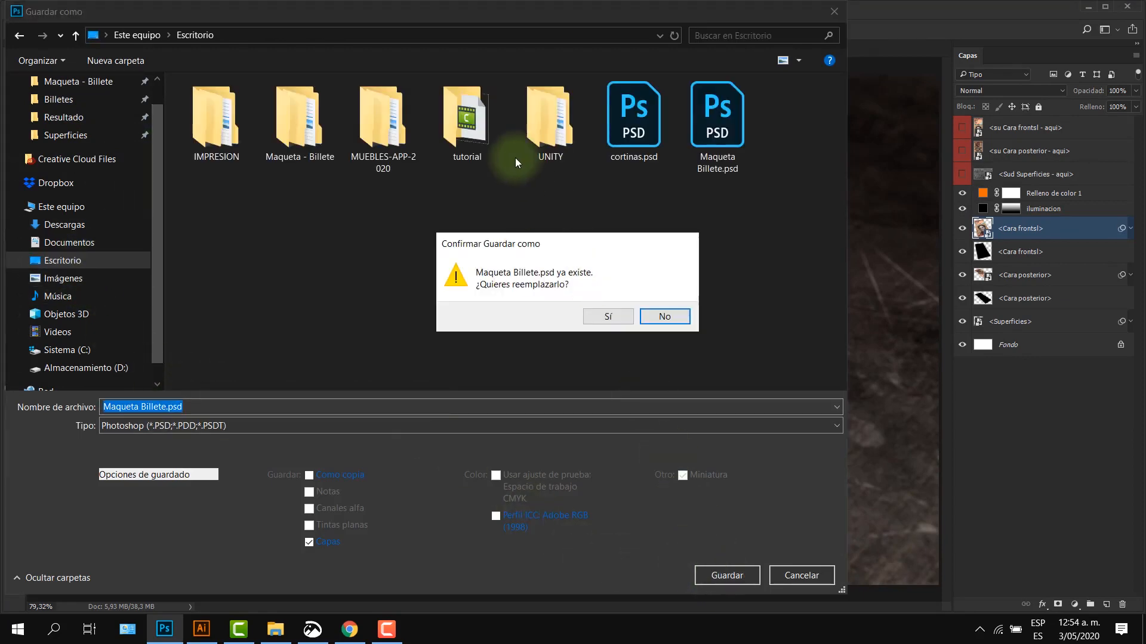
click(660, 317)
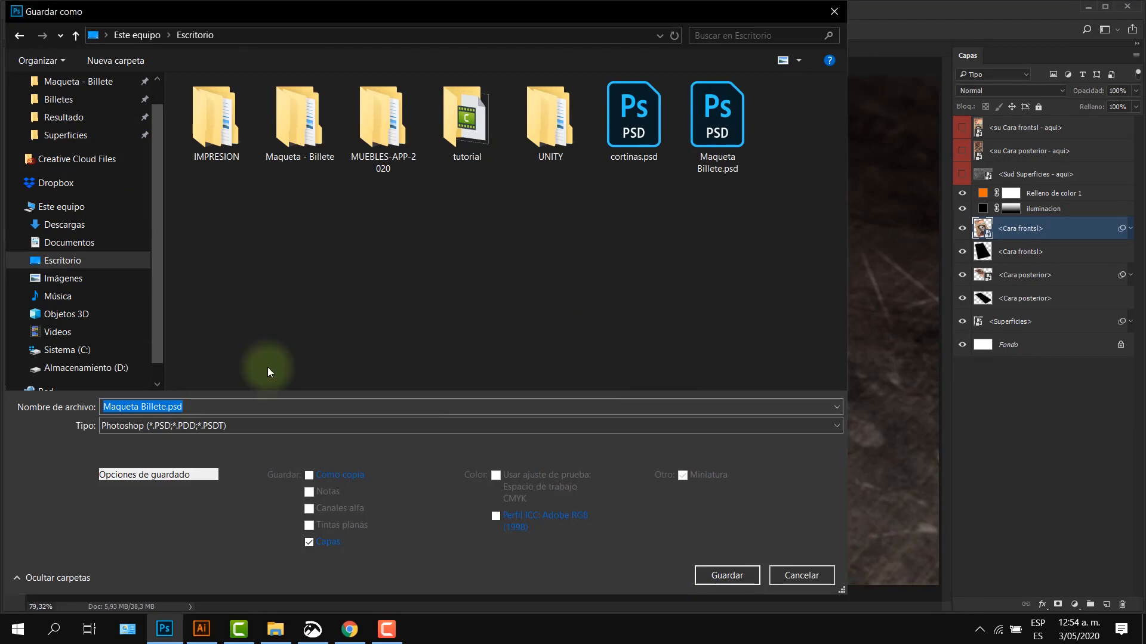
click(166, 406)
text(-)
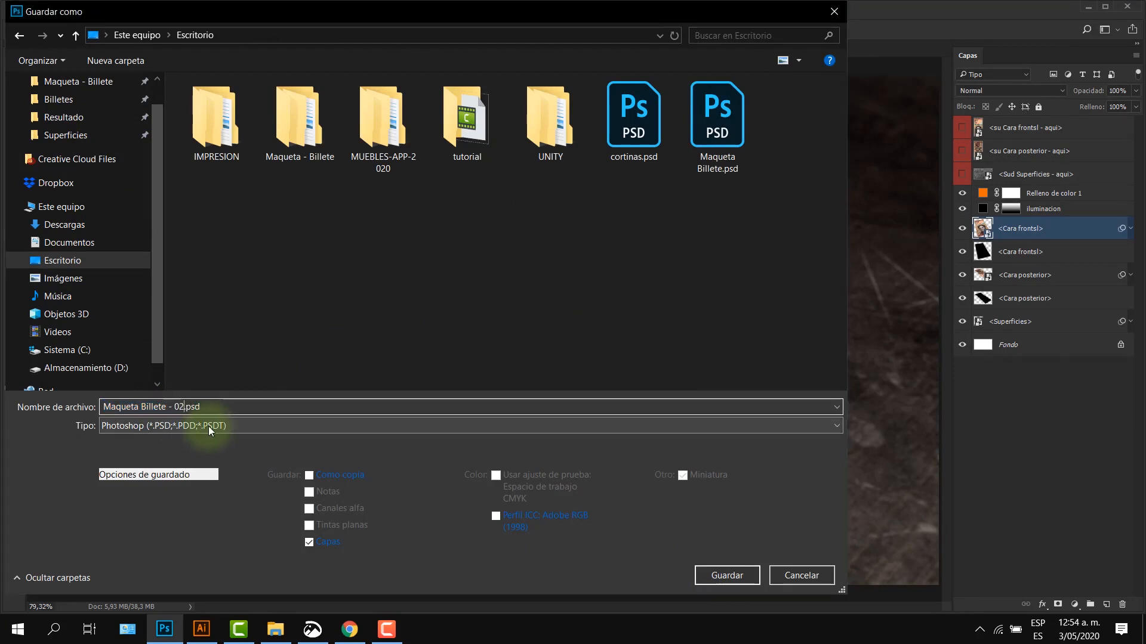
text( 02)
click(723, 574)
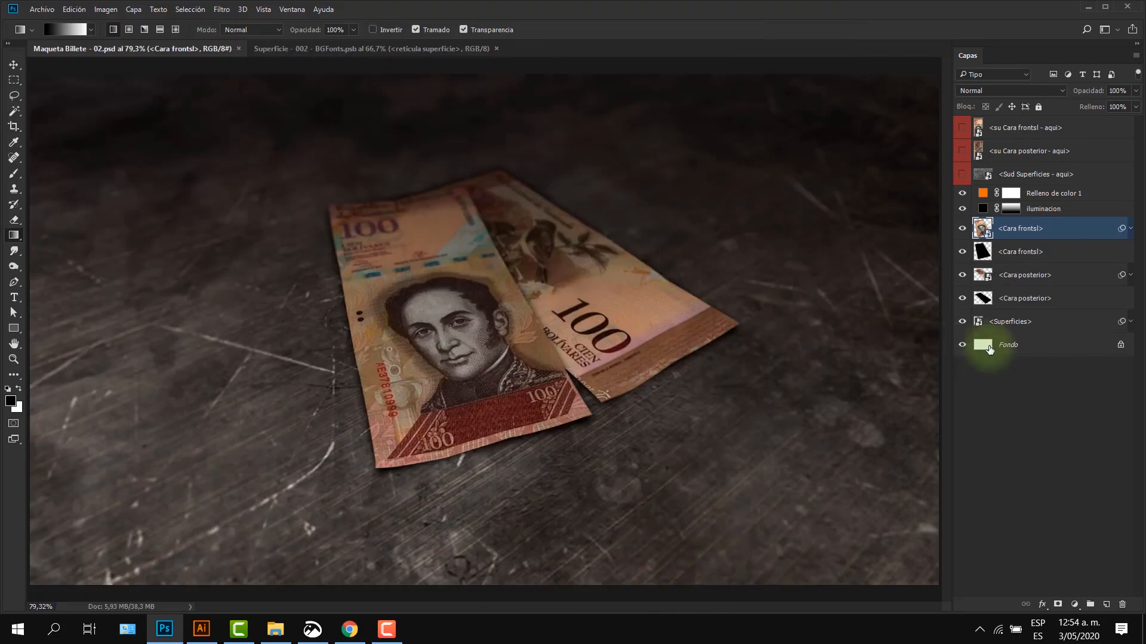
- Make the <reticula superficie> layer visible inside the <Superficies> smart object, then save and close its contents
click(1022, 323)
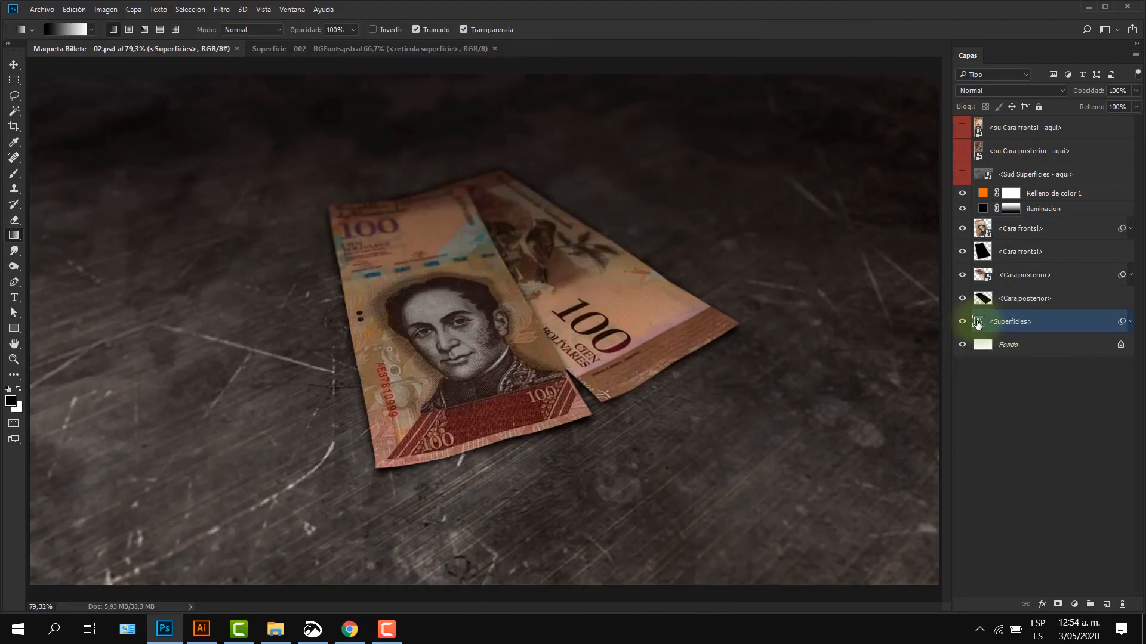
double_click(977, 321)
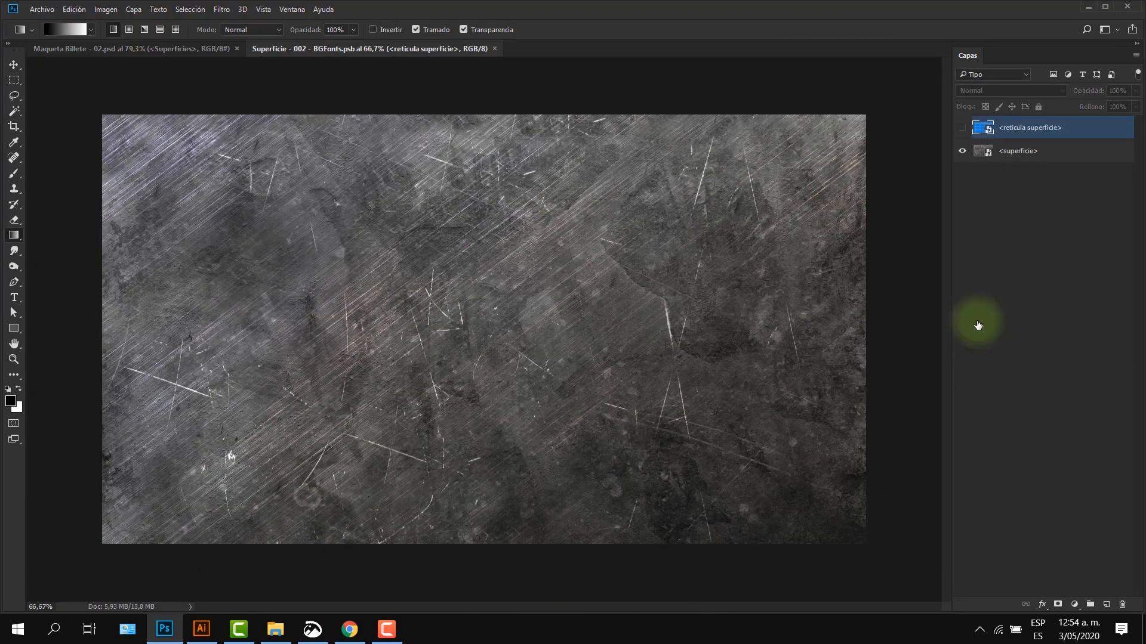
click(962, 128)
click(427, 263)
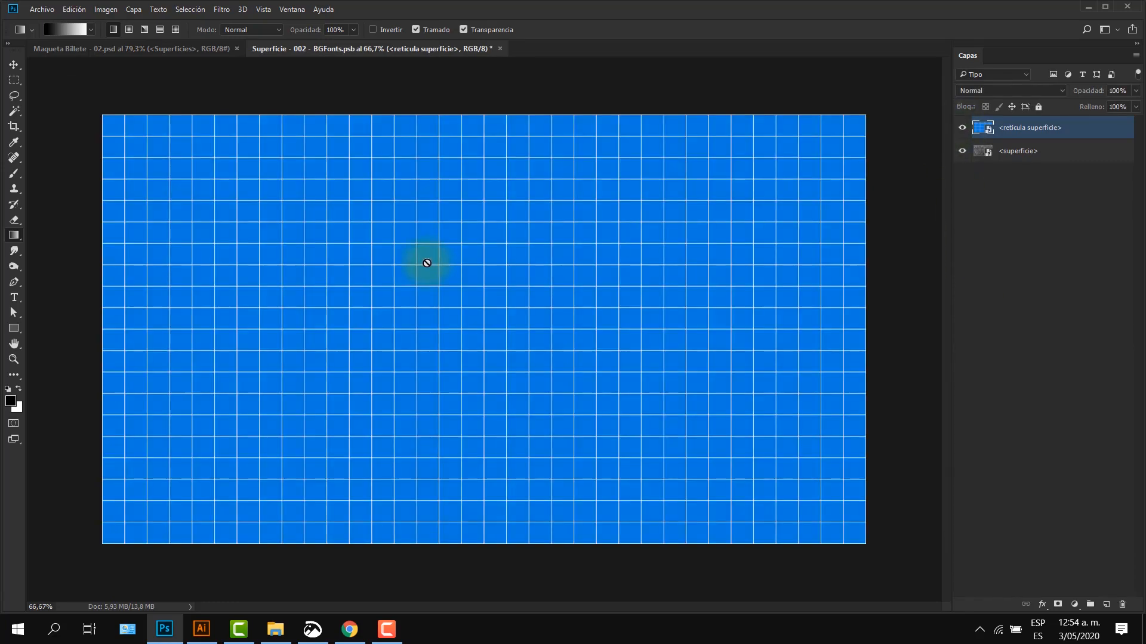
key(ctrl+s)
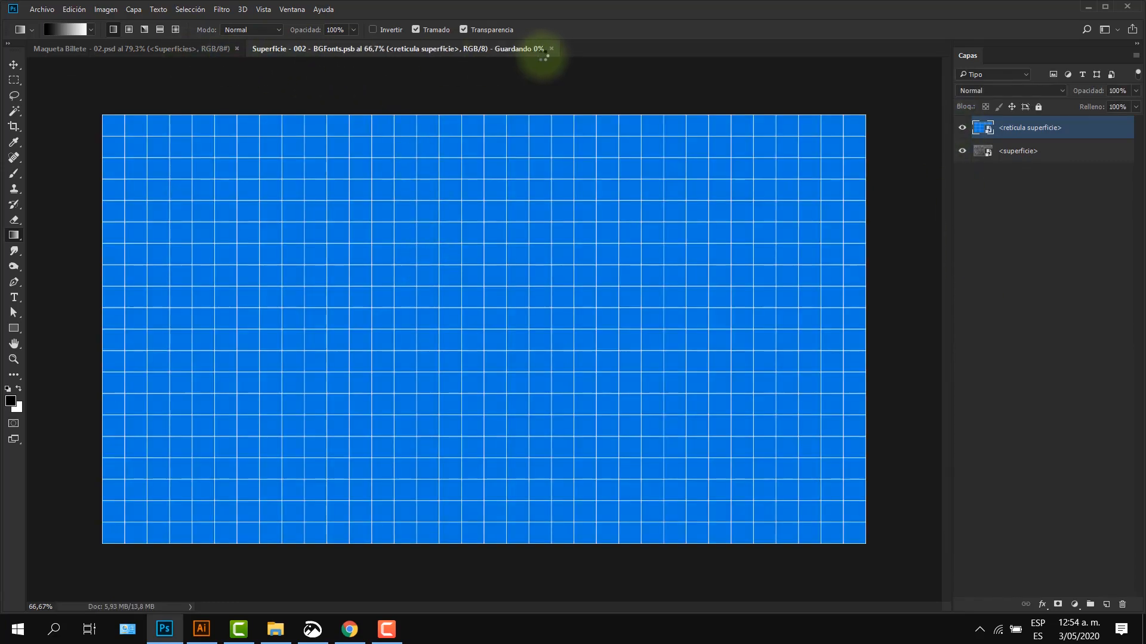
click(501, 49)
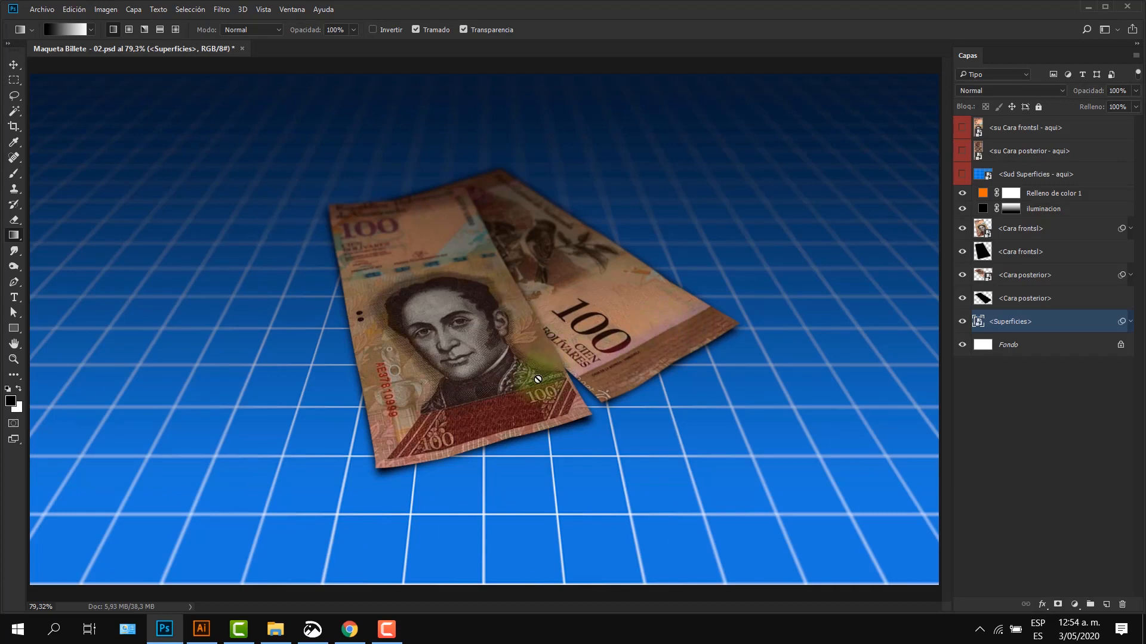
- Open the contents of the <Cara frontal> note's smart object for editing
click(1009, 228)
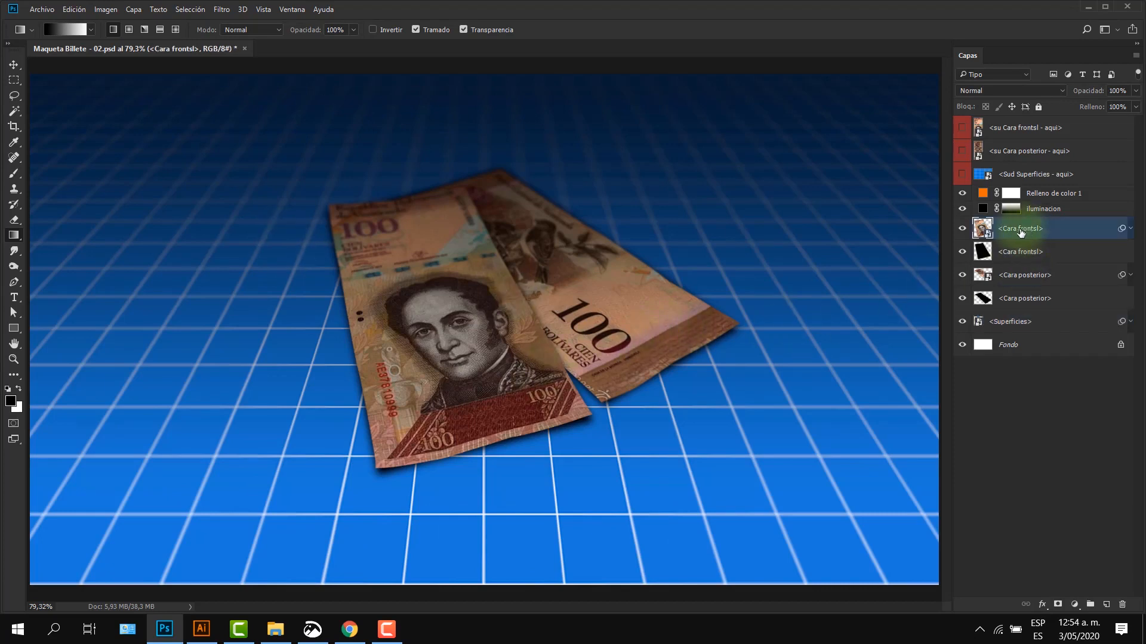
double_click(986, 233)
click(534, 346)
key(g)
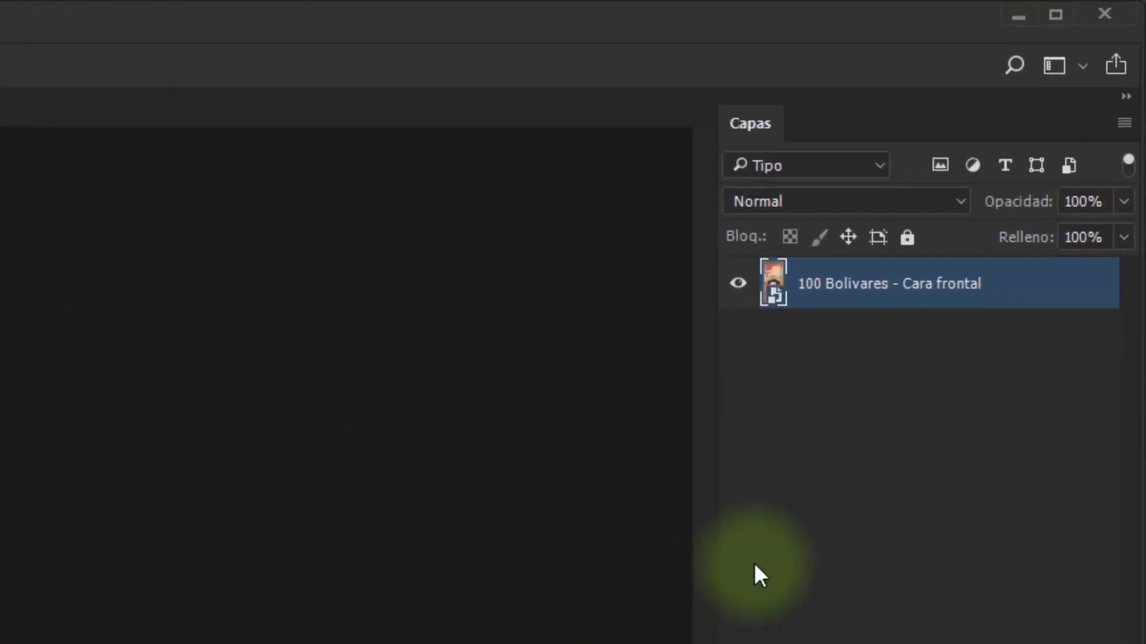
- Rename the banknote layer inside the front-face smart object as <cara frontal>
double_click(860, 291)
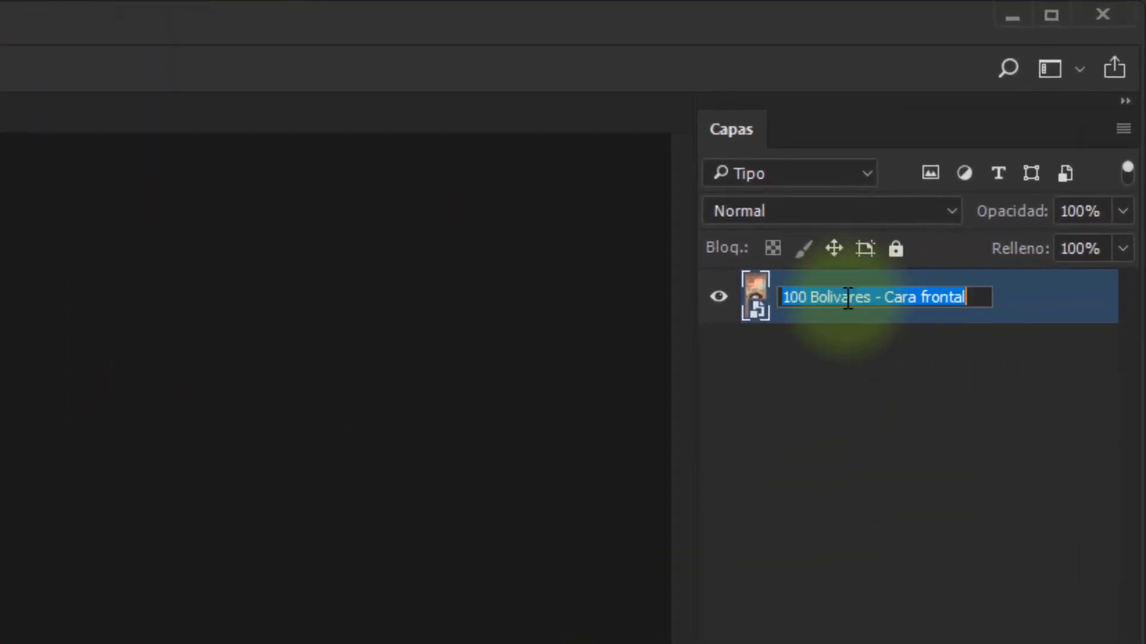
text(<)
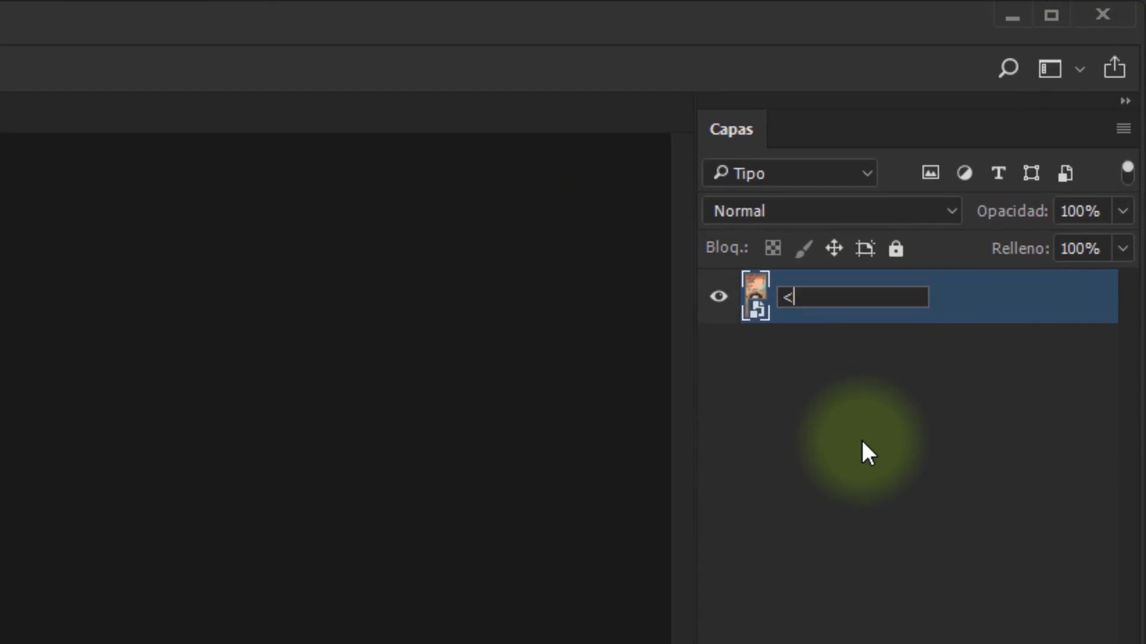
text(cara )
text(fonr)
key(BackSpace)
key(BackSpace)
key(BackSpace)
text(rontal>)
key(Return)
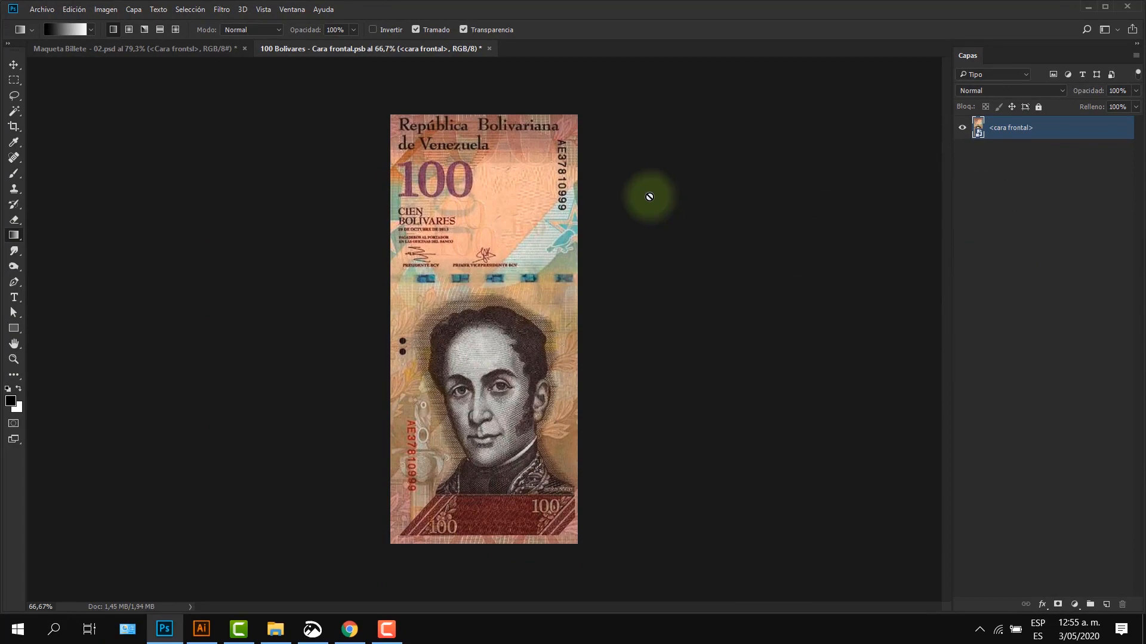
- Check the front-face document's image size and capture a screen snip of its width and height values
click(107, 10)
click(145, 117)
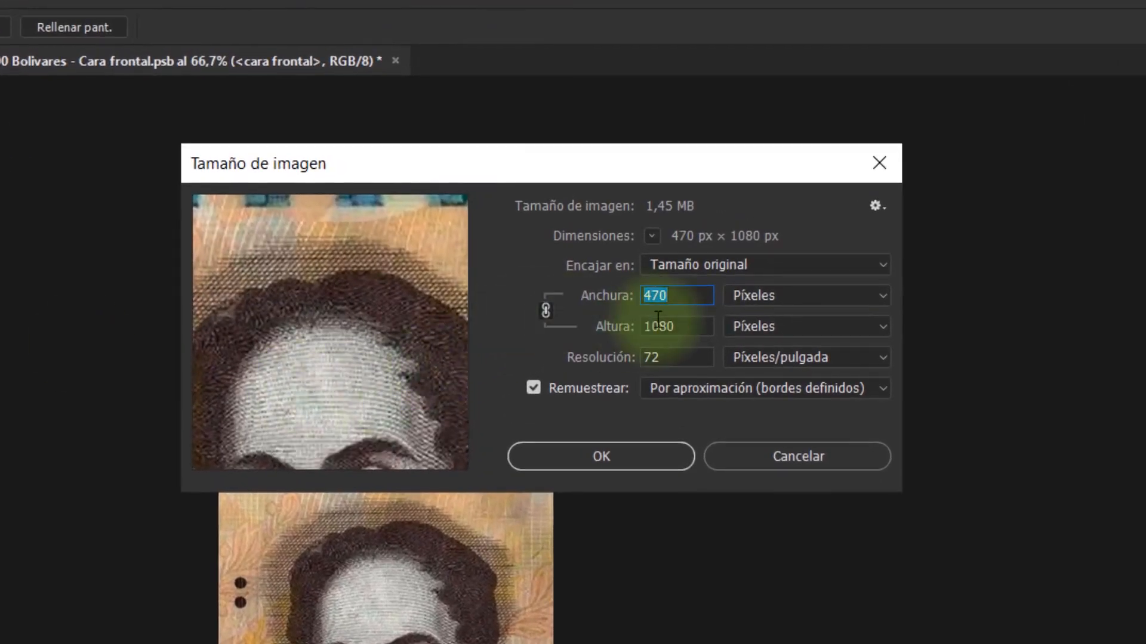
click(698, 331)
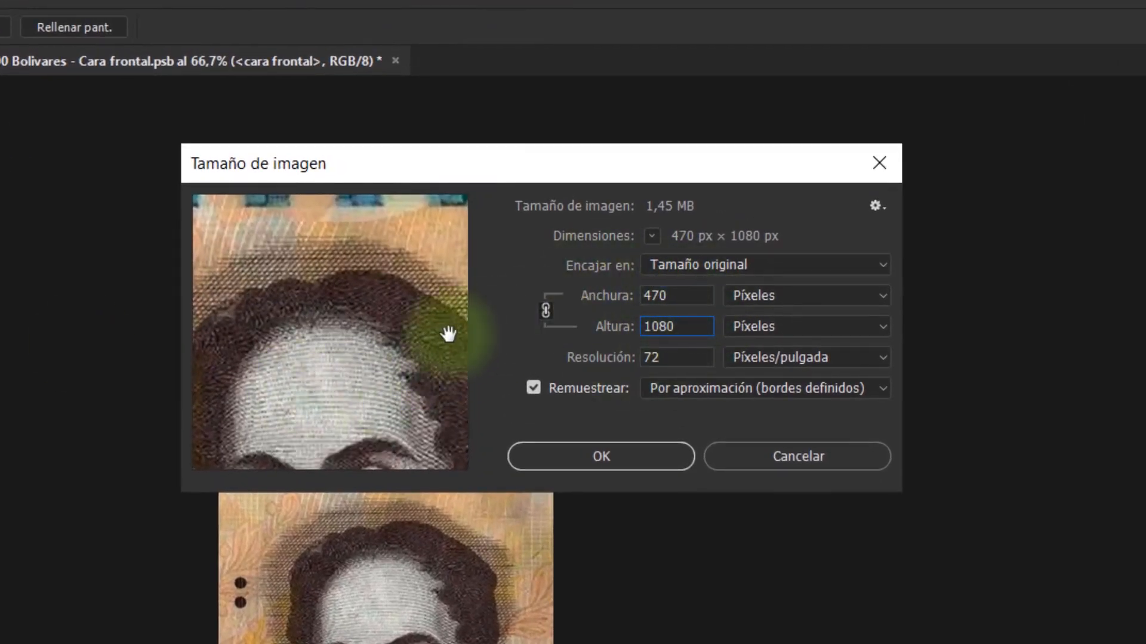
key(super+shift+s)
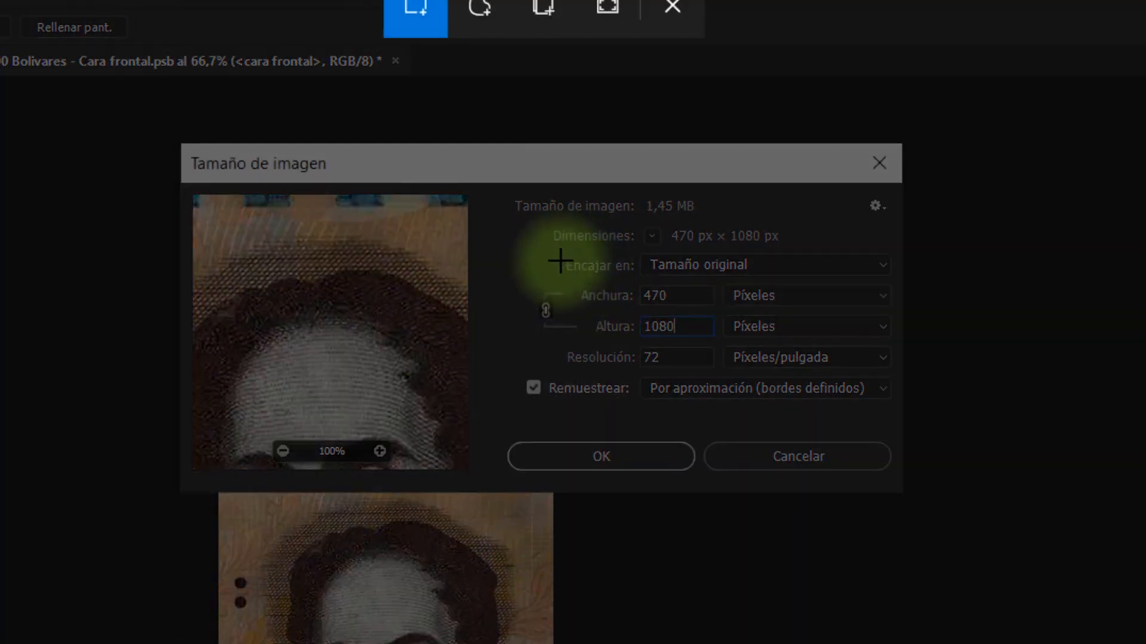
key(Escape)
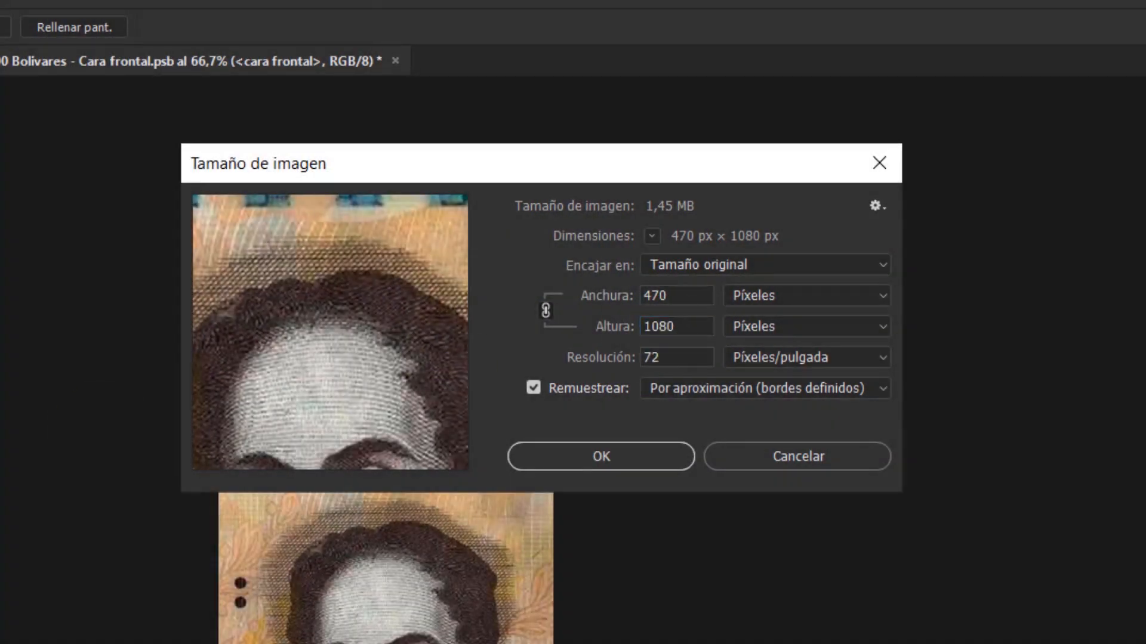
key(super+shift+s)
drag(547, 257, 760, 383)
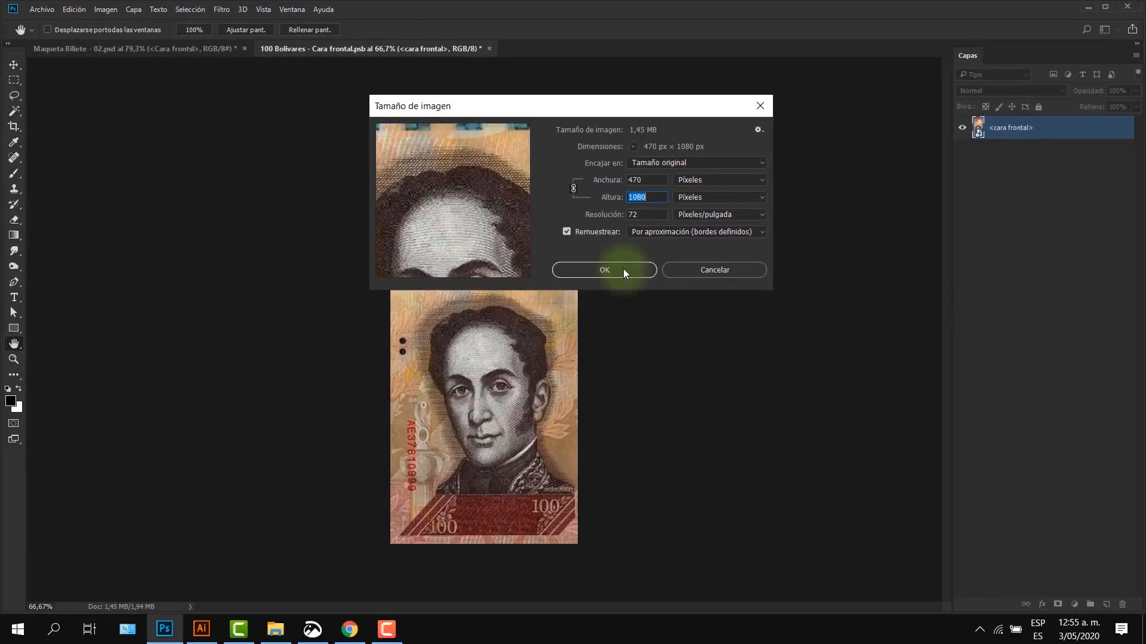
click(604, 270)
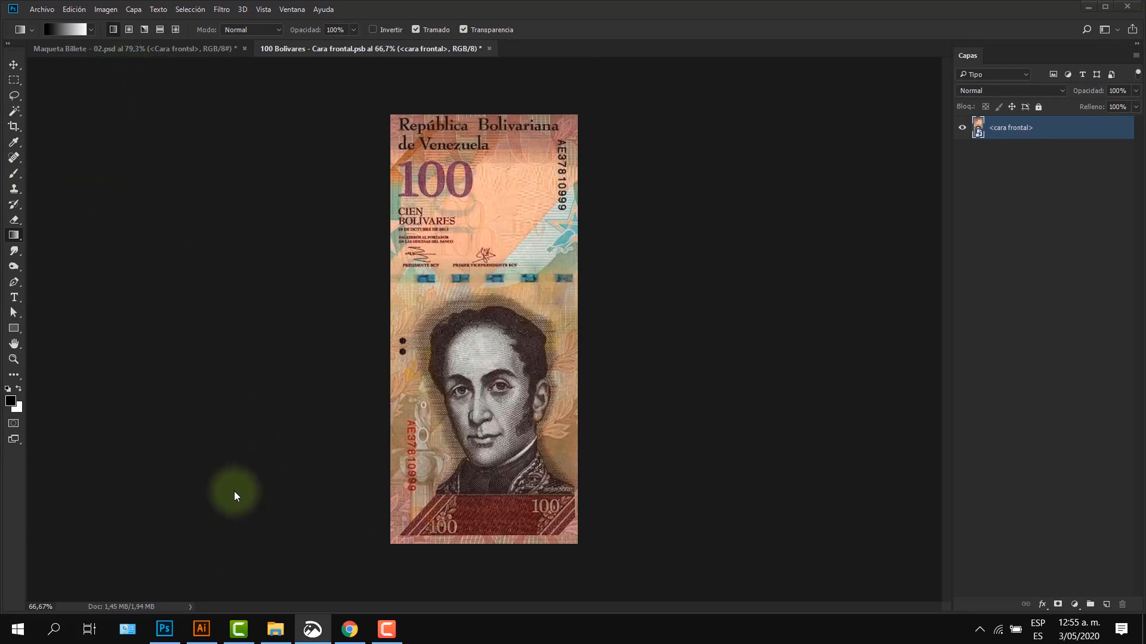
- Switch to Illustrator and close the untitled blue grid document without saving it
click(201, 629)
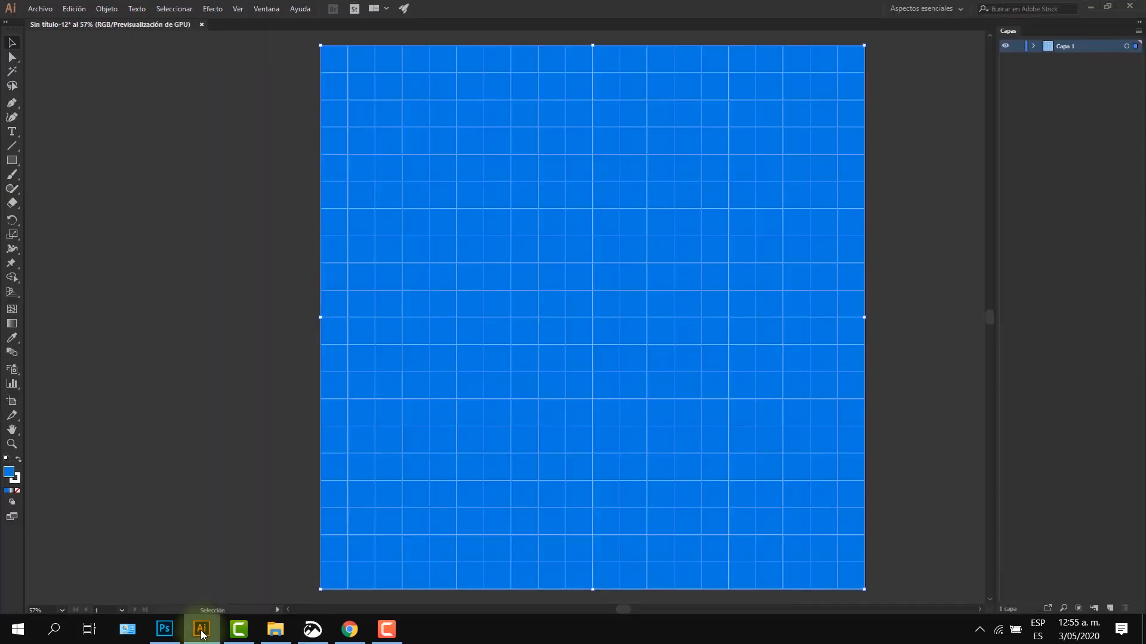
click(202, 24)
click(642, 328)
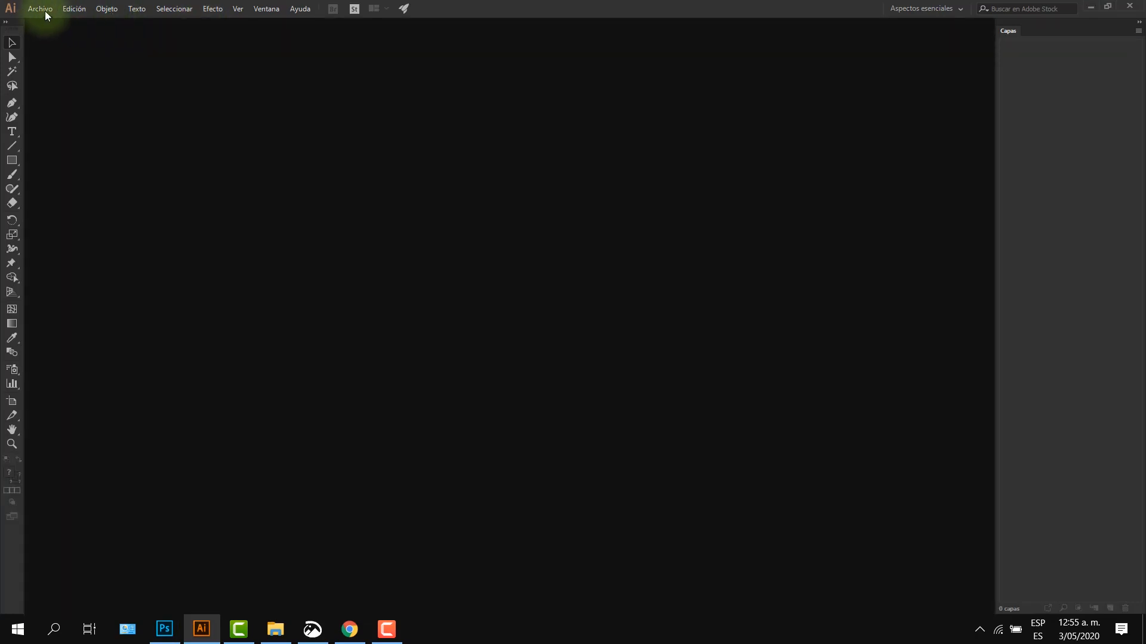
- Create a new 470 × 1080 px document named "cuadricula billete"
click(45, 9)
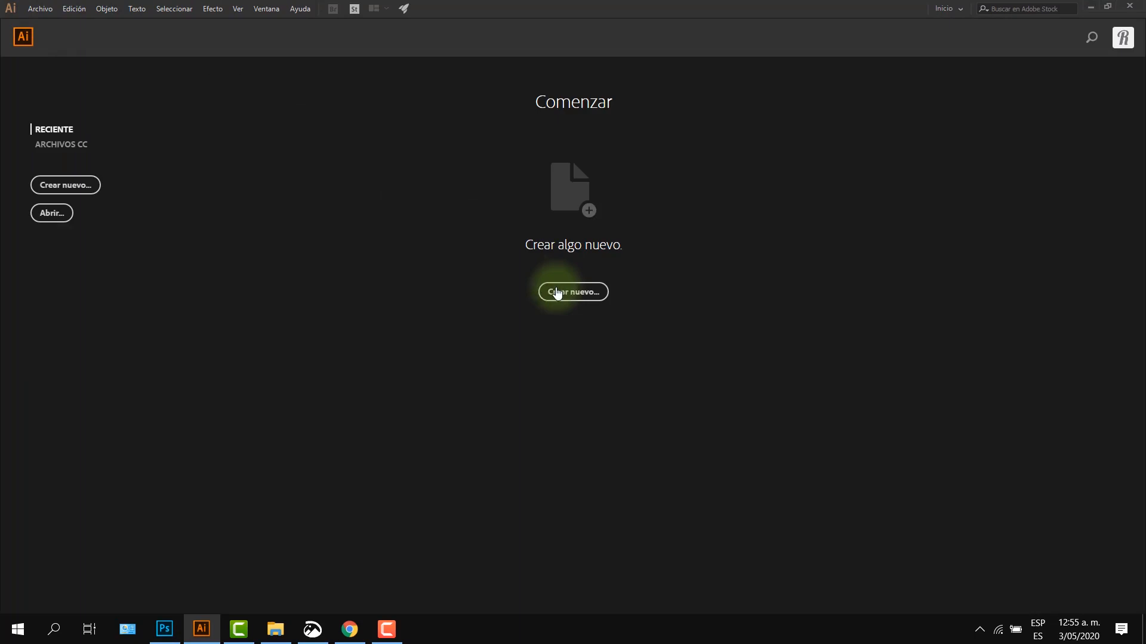
click(557, 292)
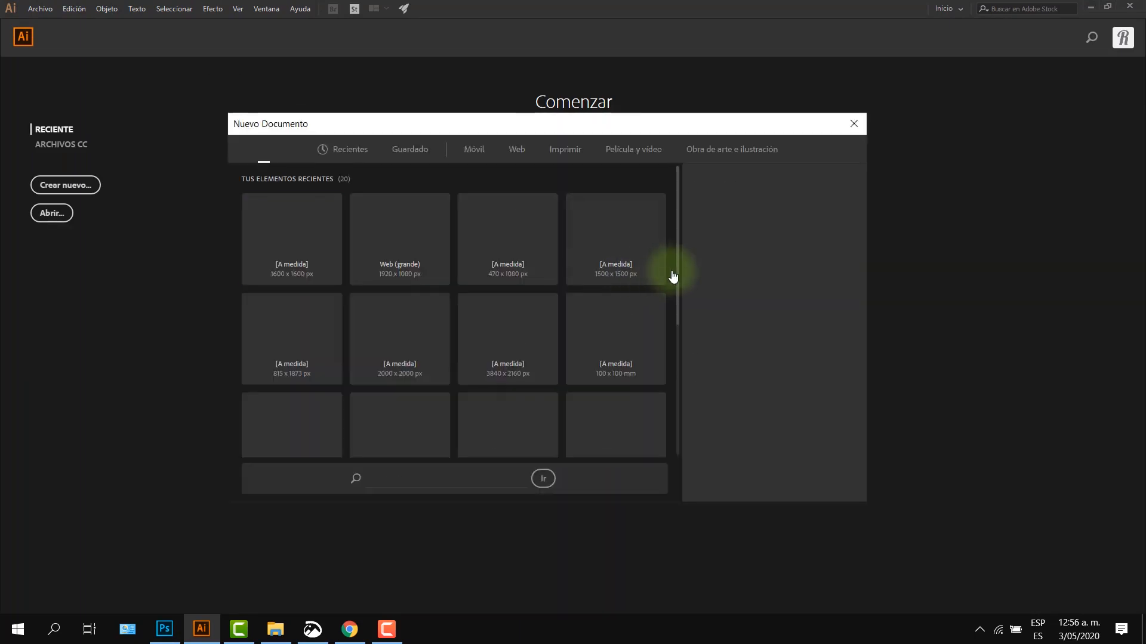
click(719, 235)
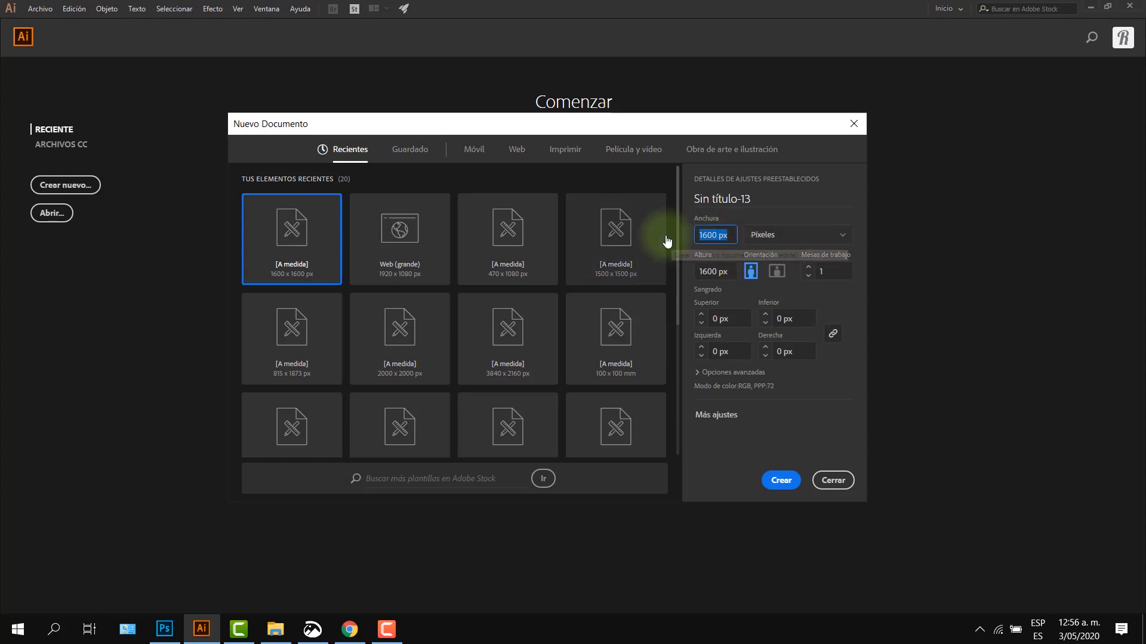
text(47)
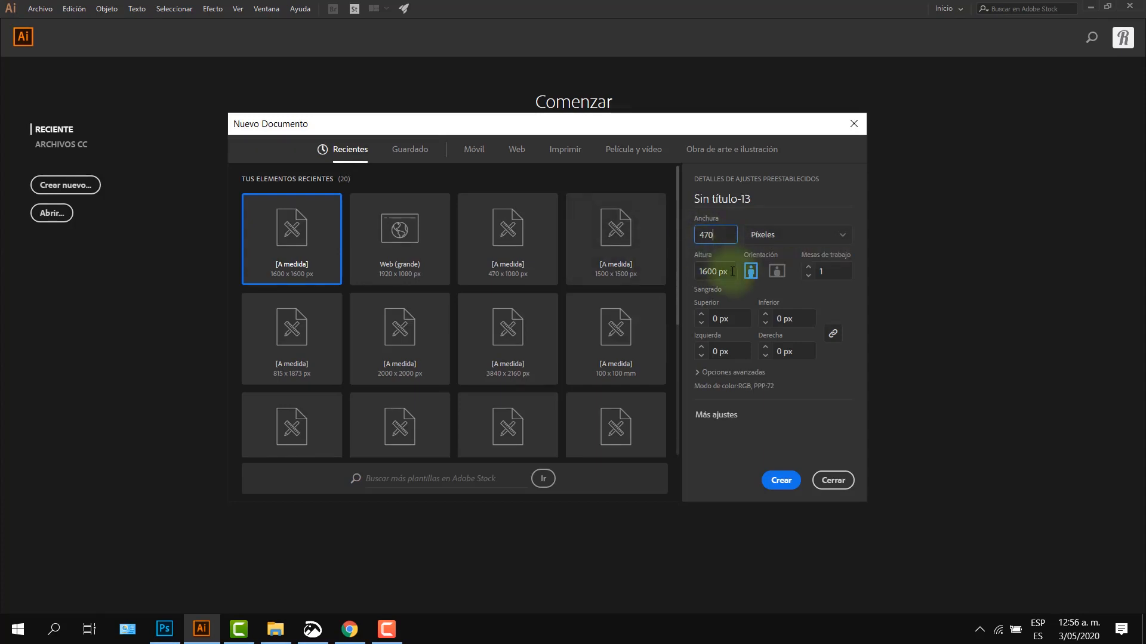
text(0)
click(733, 271)
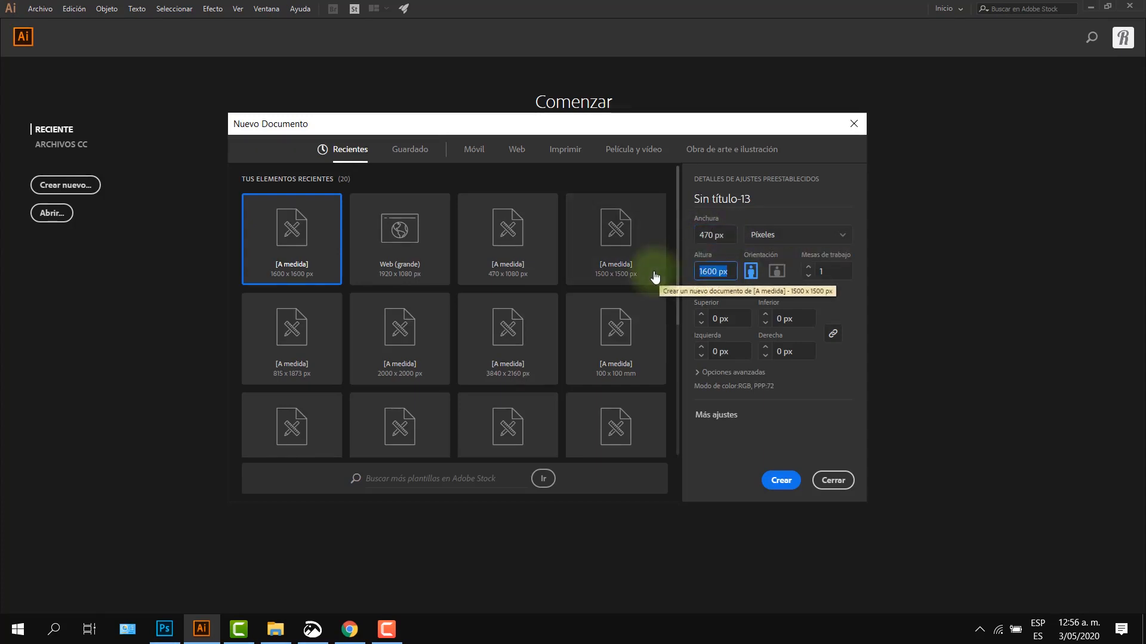
text(1080)
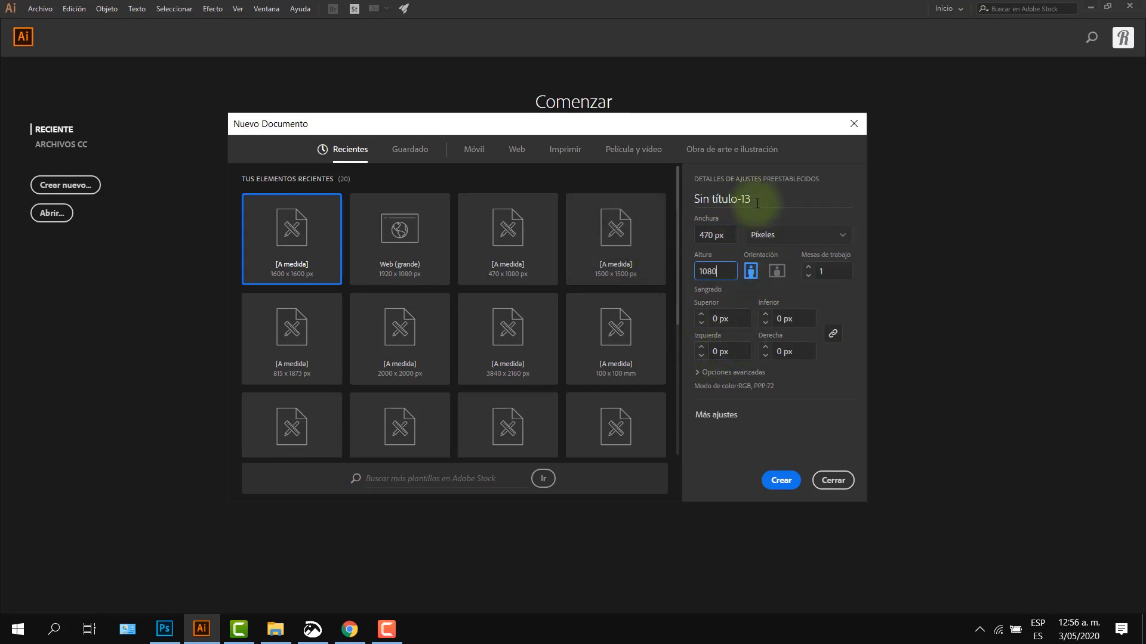
click(757, 204)
text(cu)
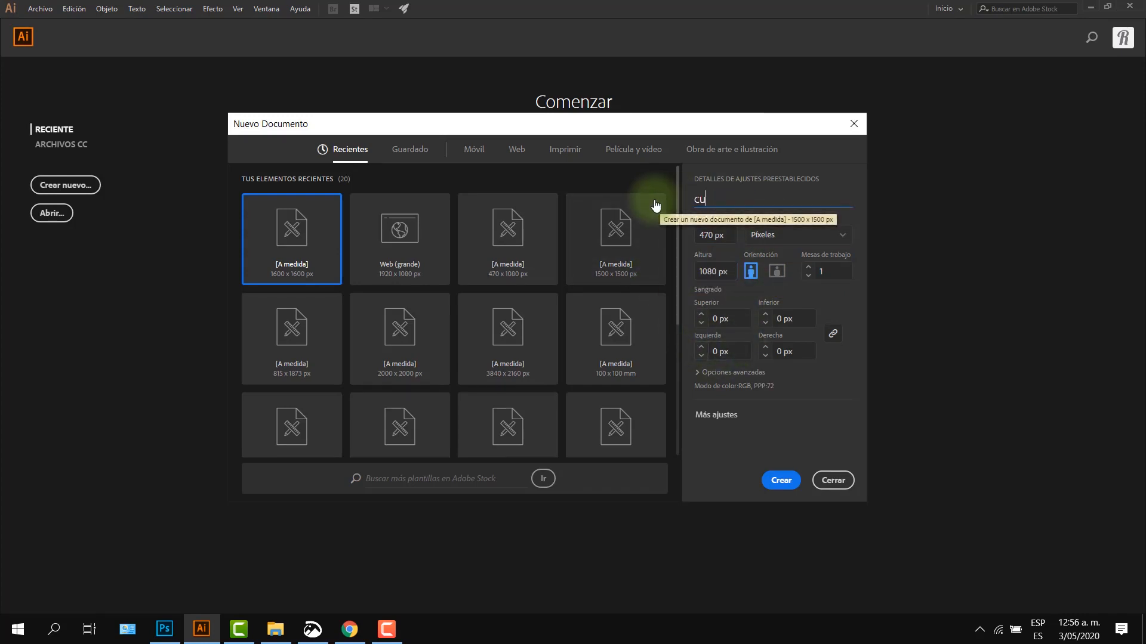
text(adricula)
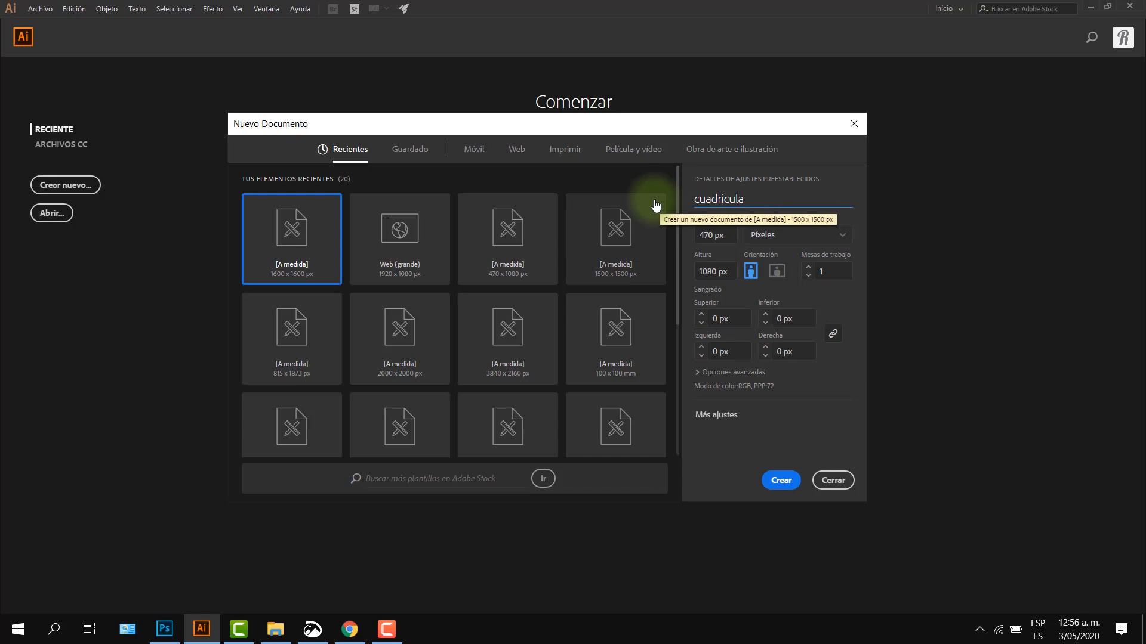
text( billete)
click(781, 479)
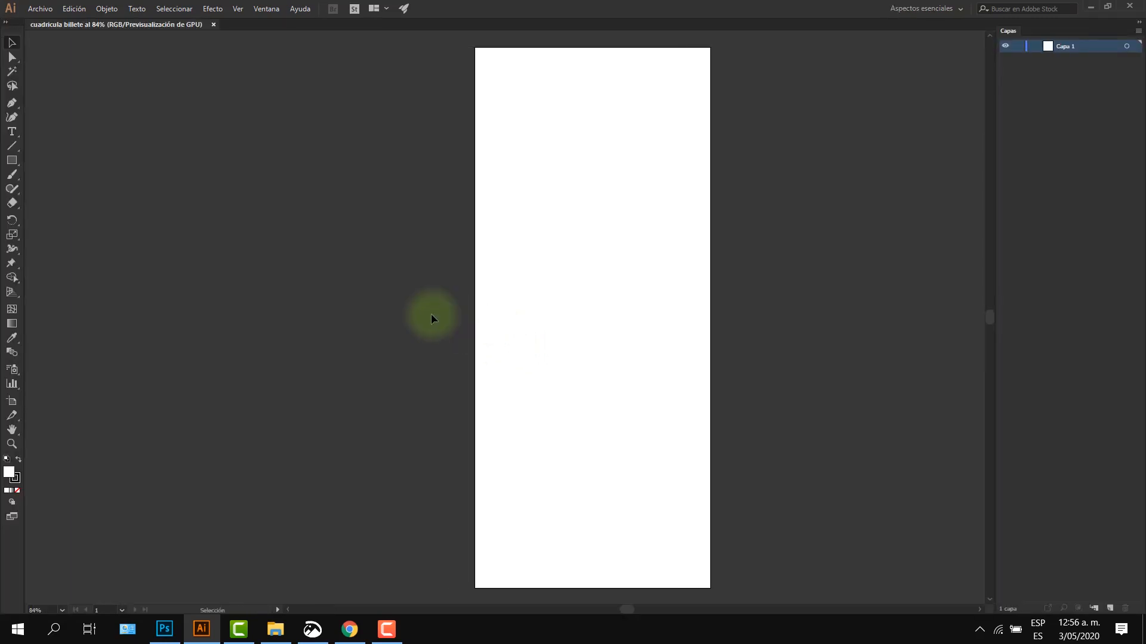
- Set the default stroke to white and the fill to the blue 007cdf
click(266, 12)
click(352, 263)
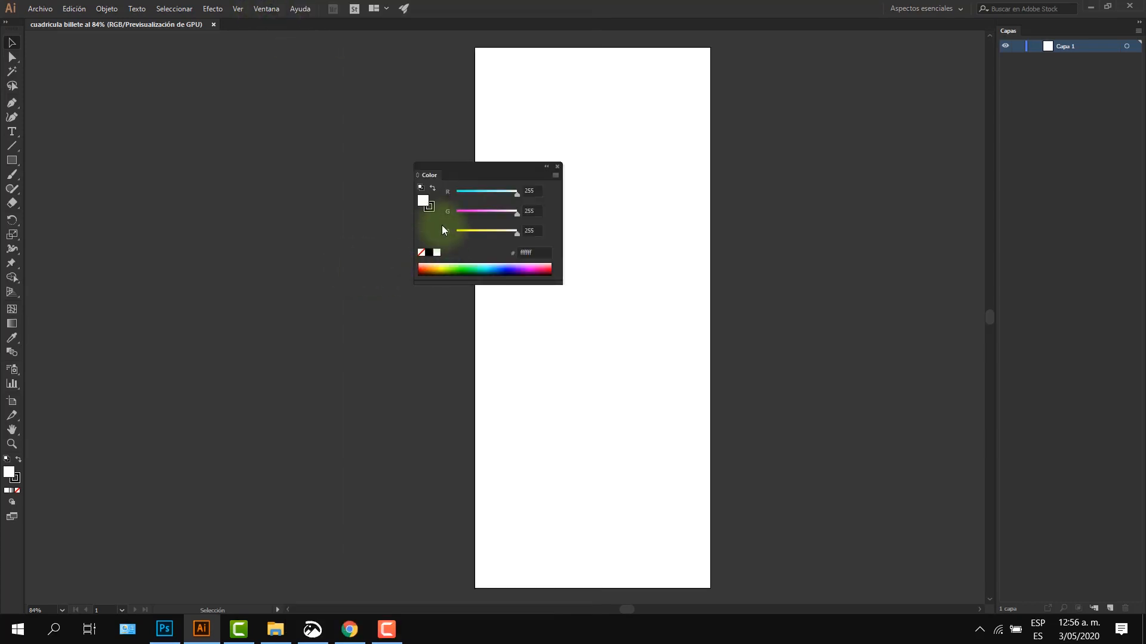
click(433, 206)
click(437, 253)
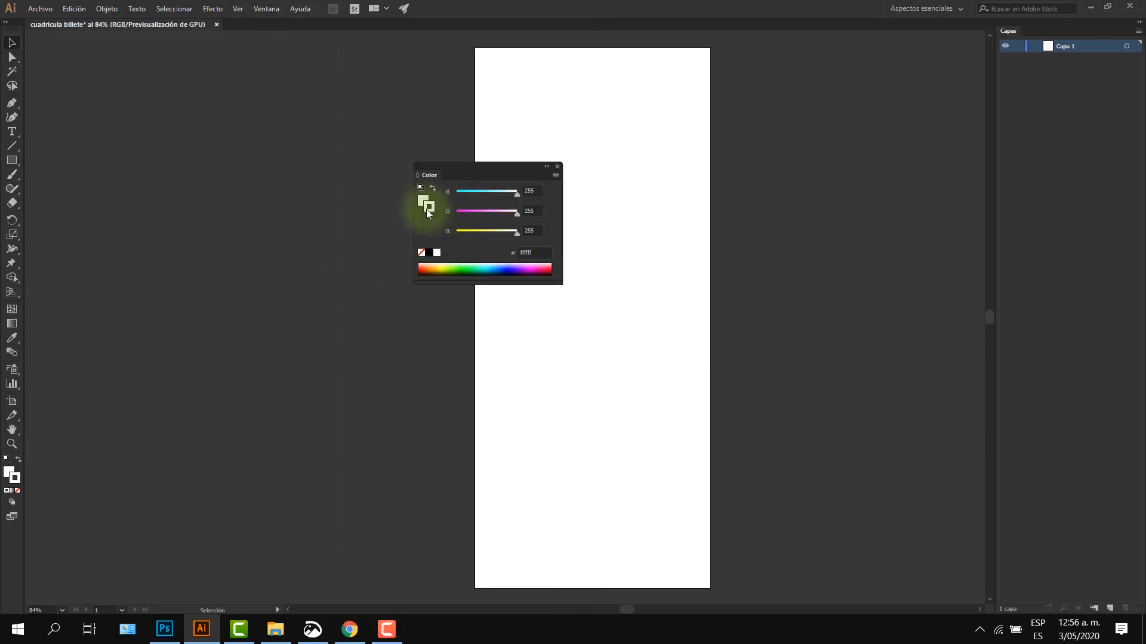
click(533, 253)
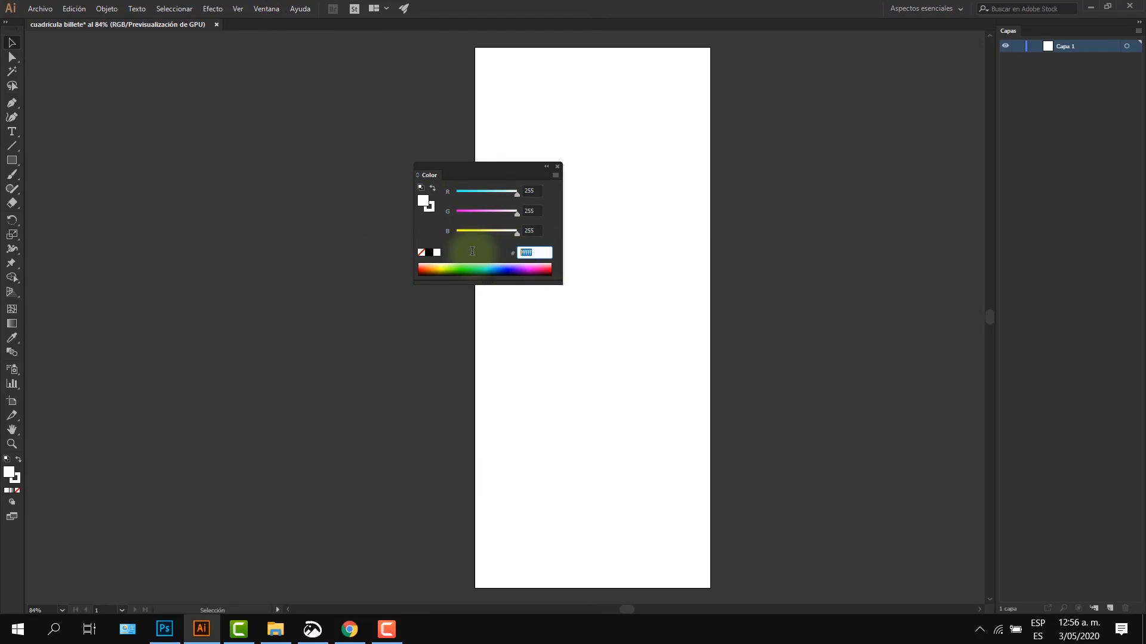
text(007cdf)
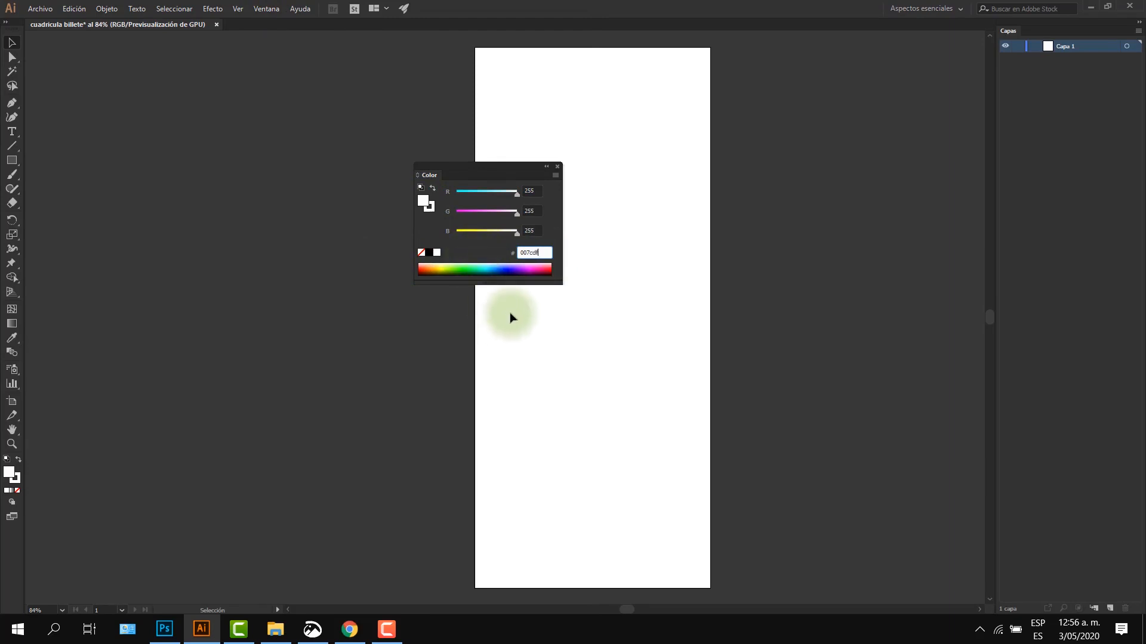
key(Return)
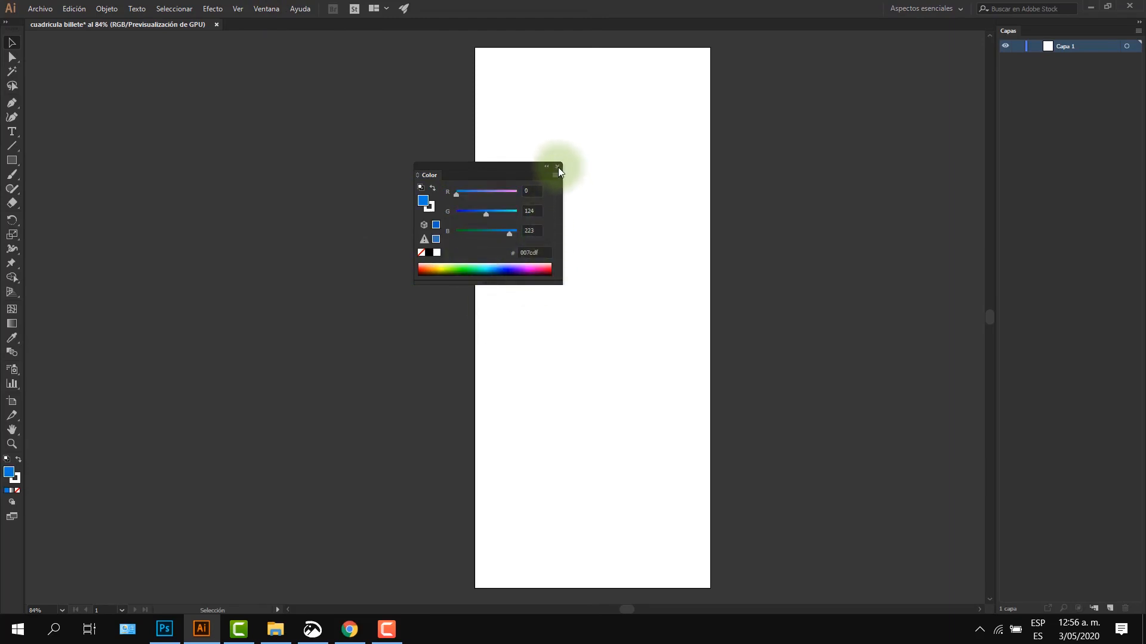
click(558, 168)
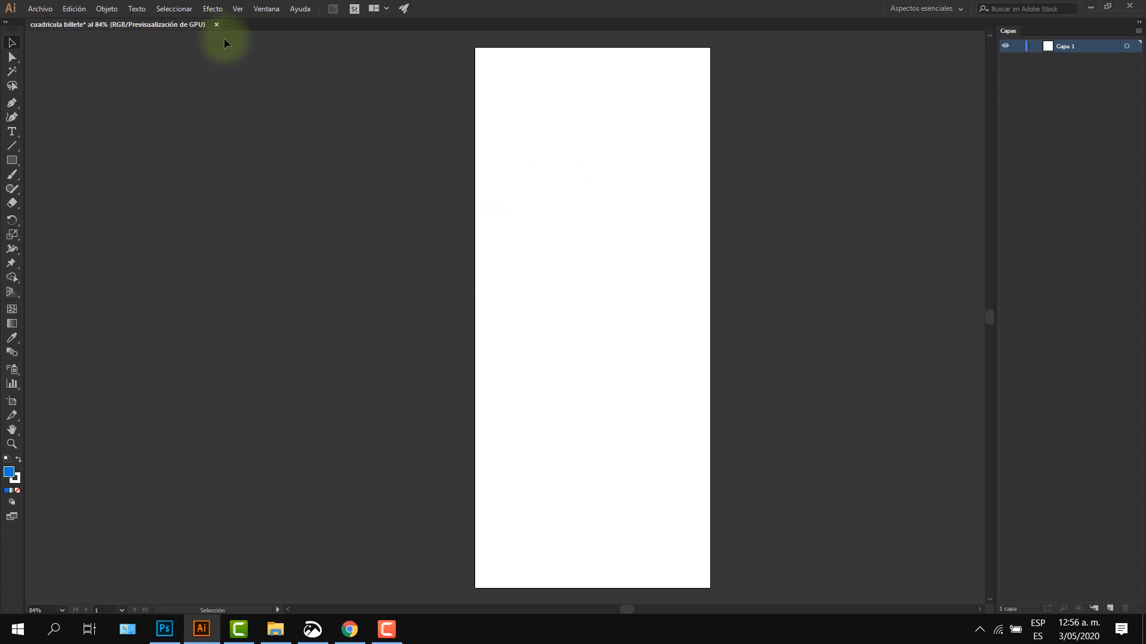
- Check the current stroke weight for new shapes
click(266, 9)
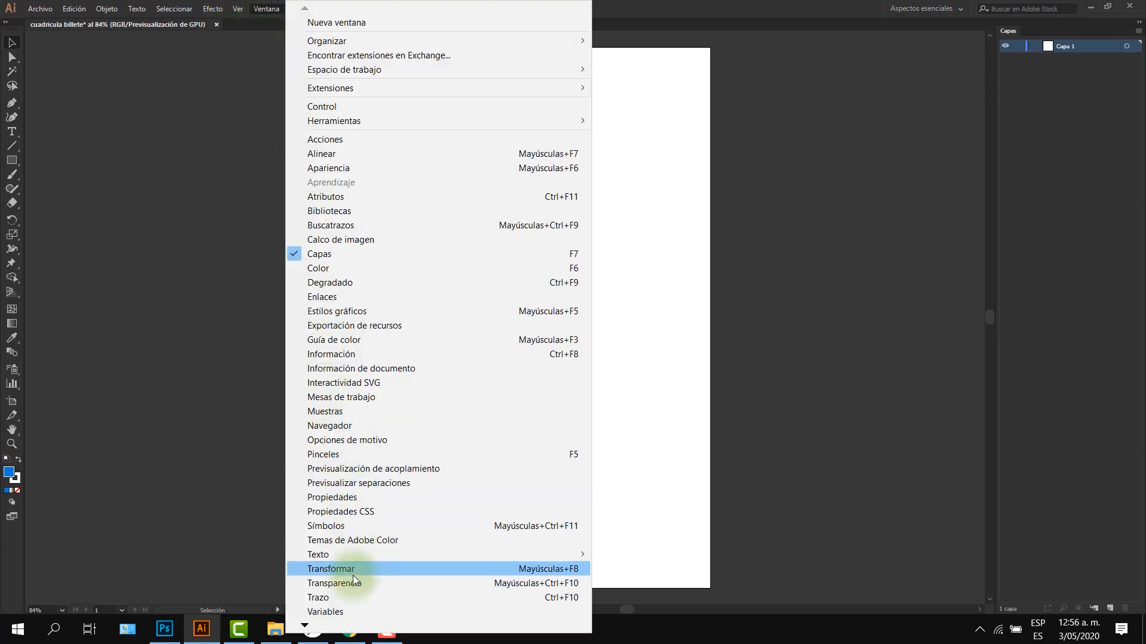
click(360, 597)
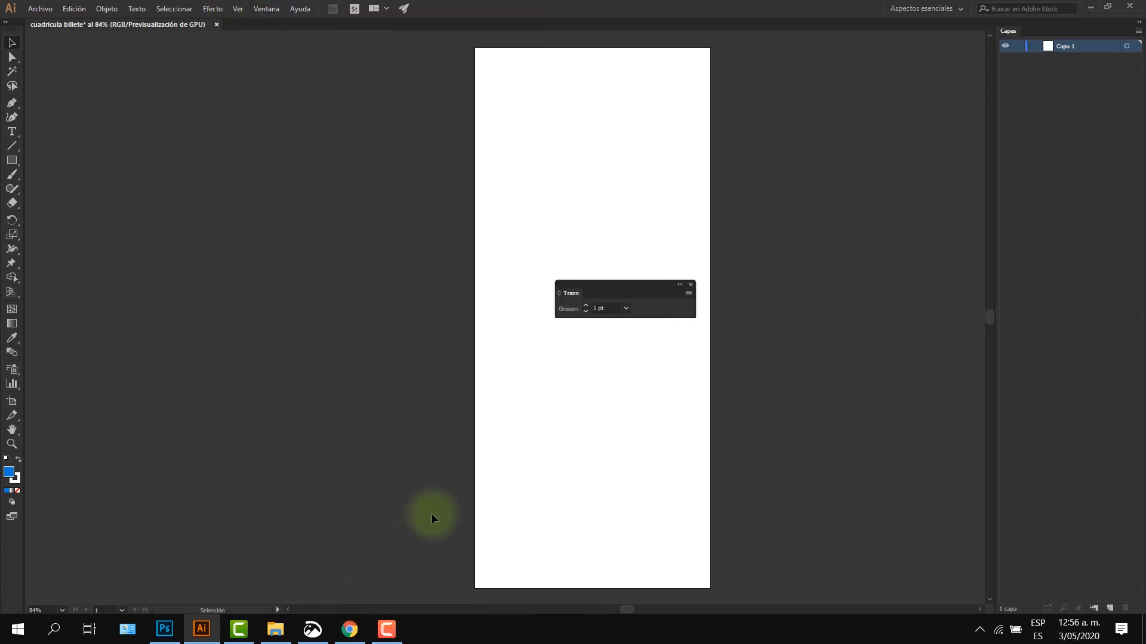
click(557, 308)
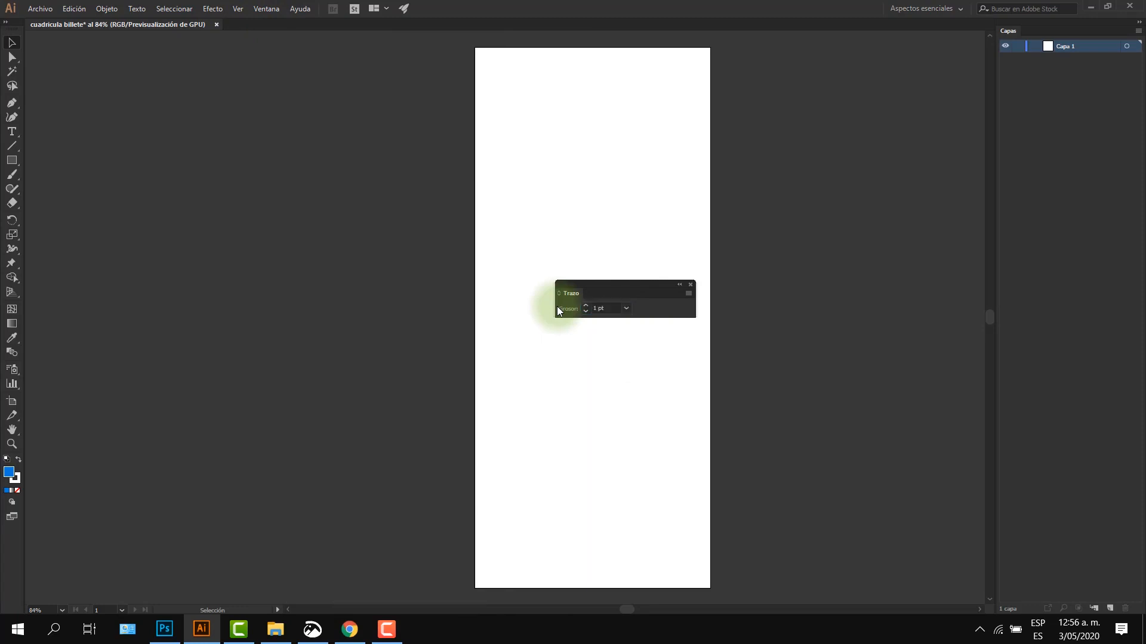
click(691, 285)
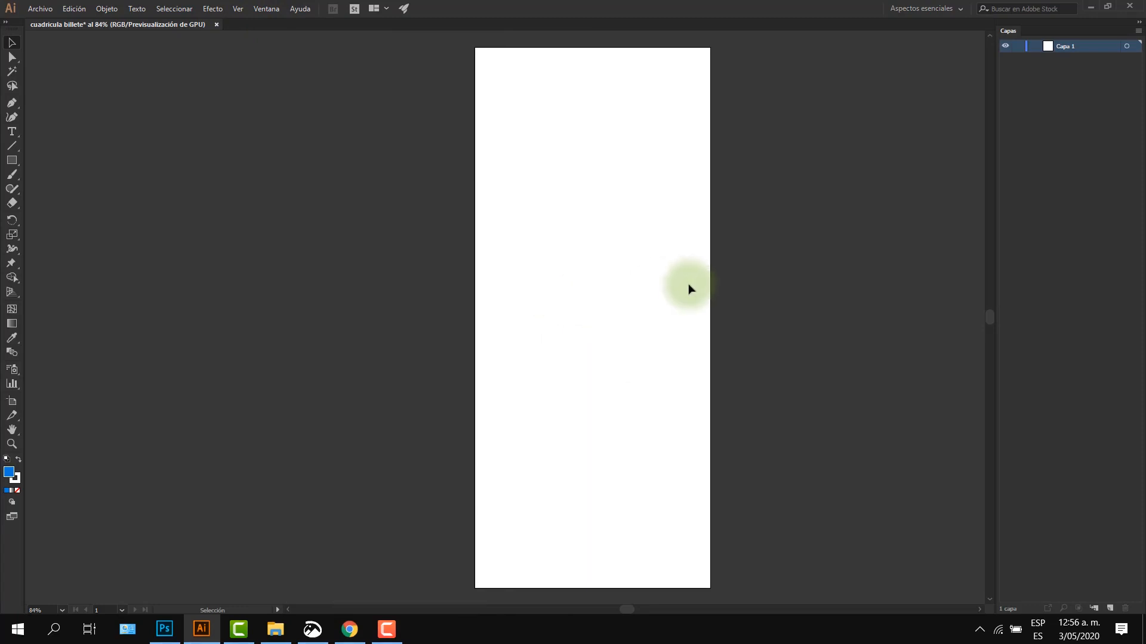
- Draw a rectangle of exactly 470 × 1080 px and leave it selected
click(15, 161)
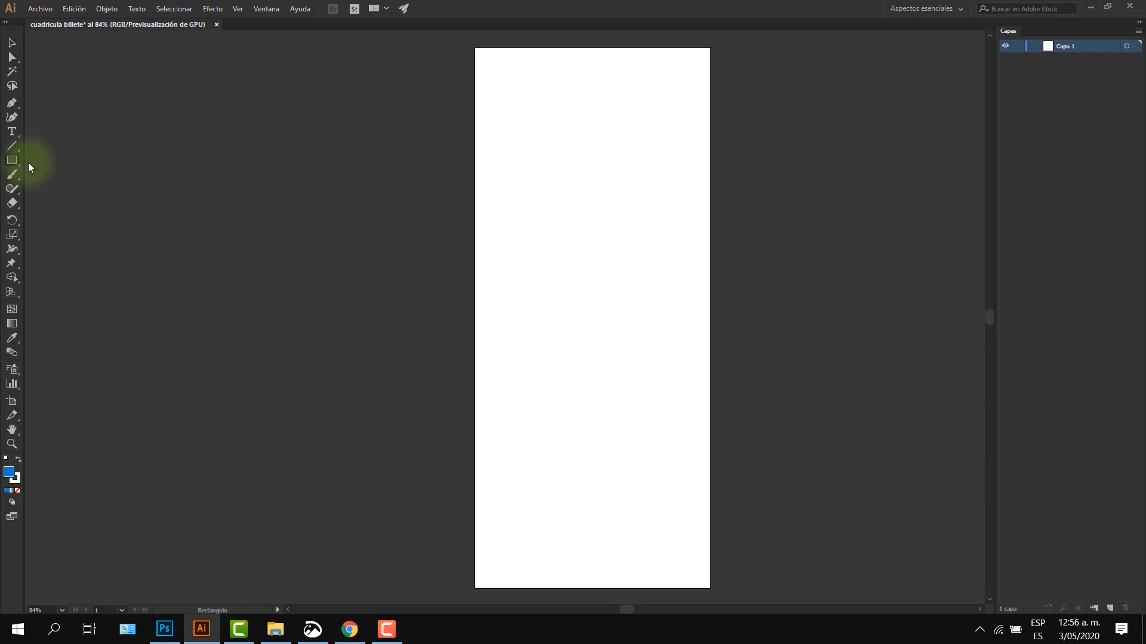
click(521, 178)
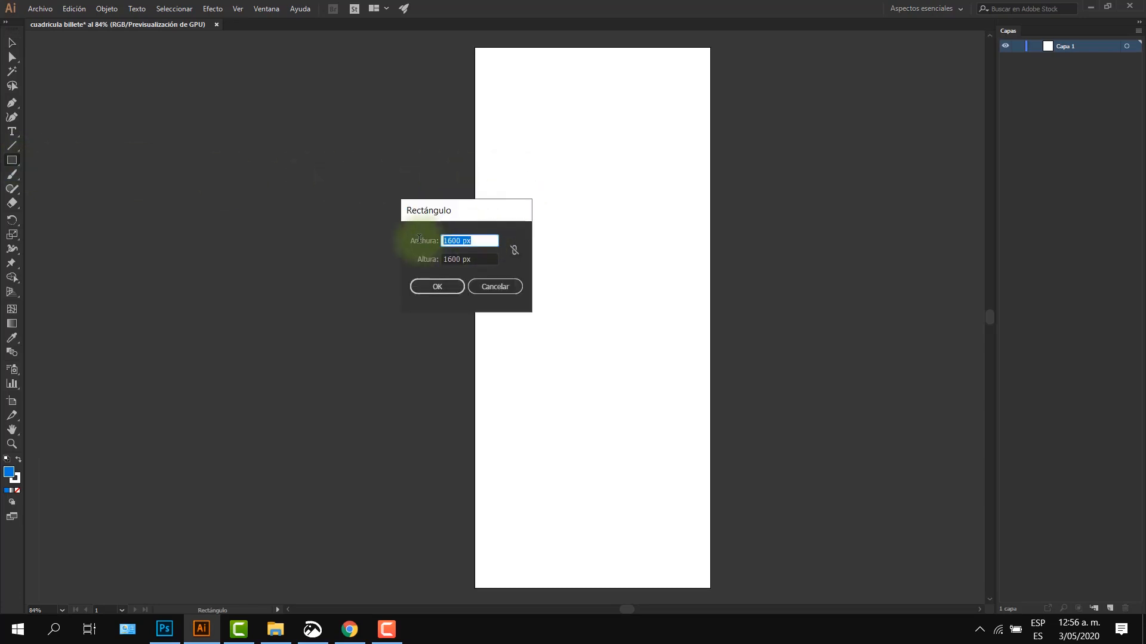
text(470)
key(Tab)
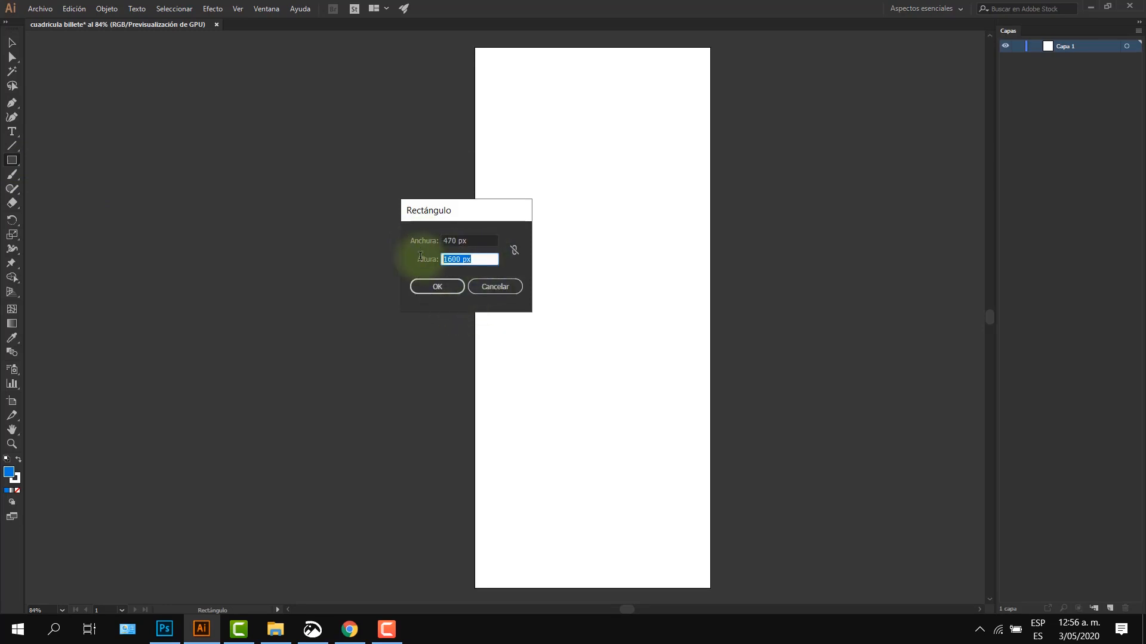
text(1000)
click(455, 287)
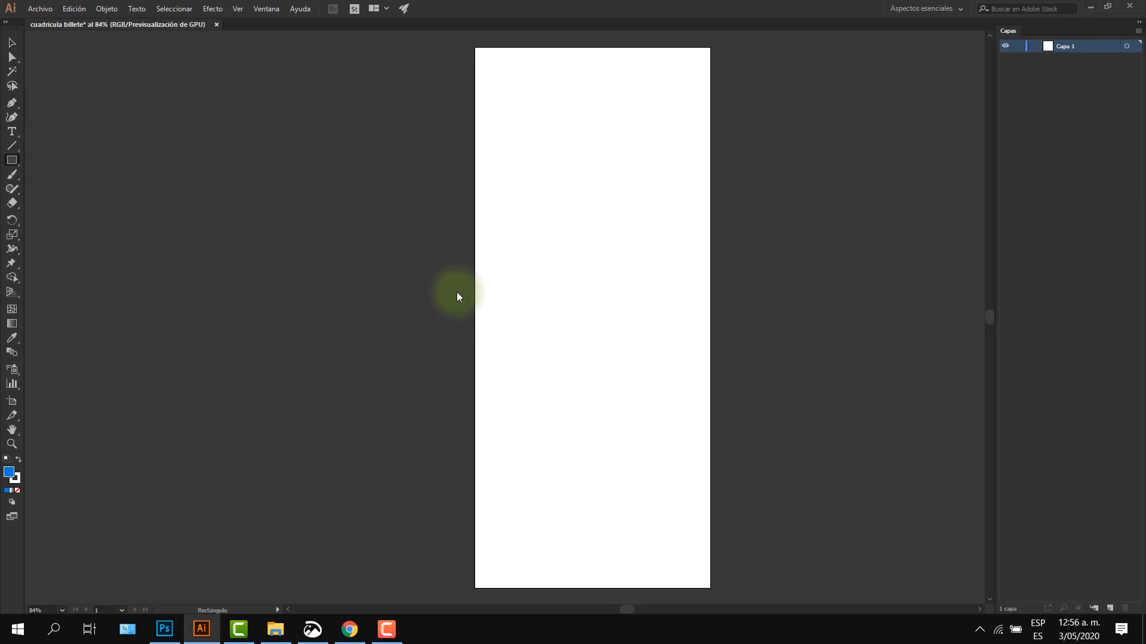
click(12, 42)
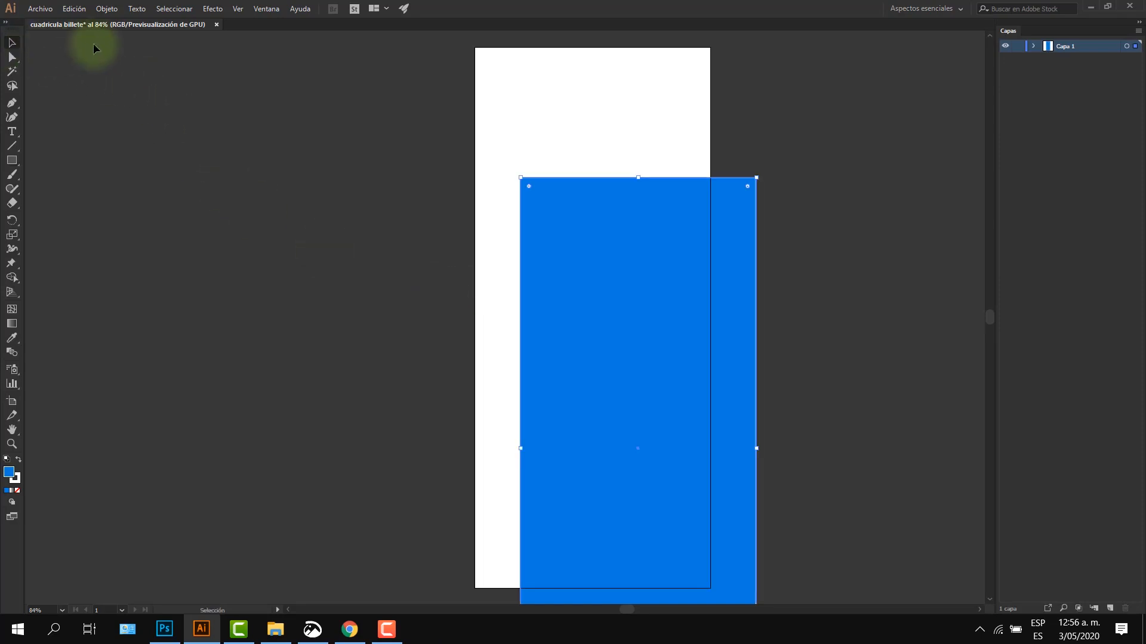
- Position the blue rectangle at X 0 px and Y 0 px so it covers the artboard
click(268, 9)
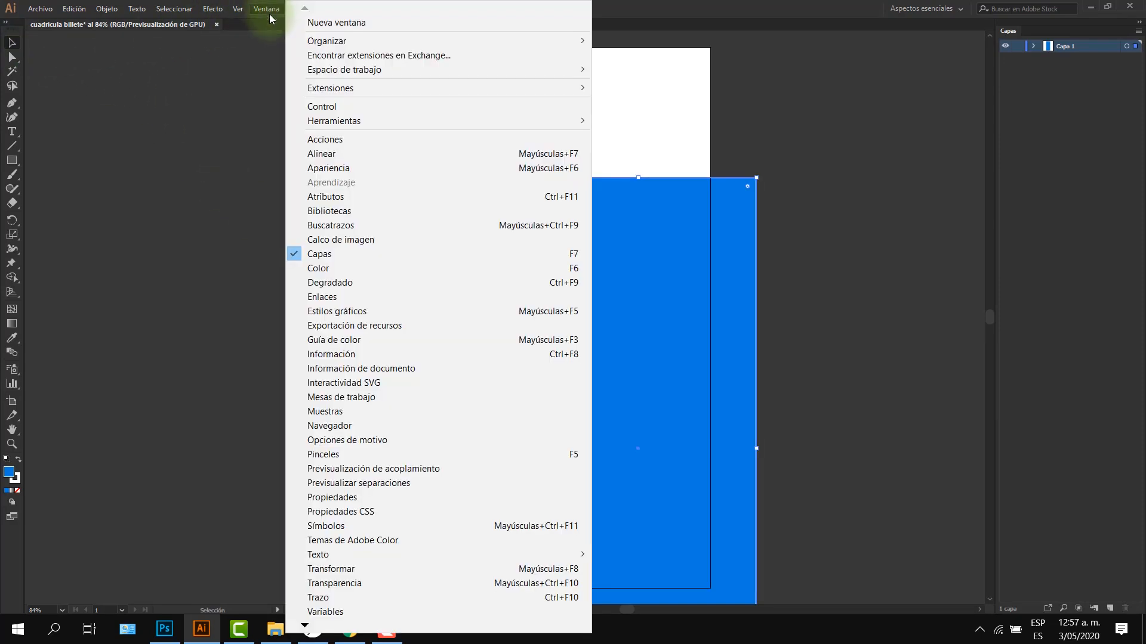
click(322, 501)
click(496, 196)
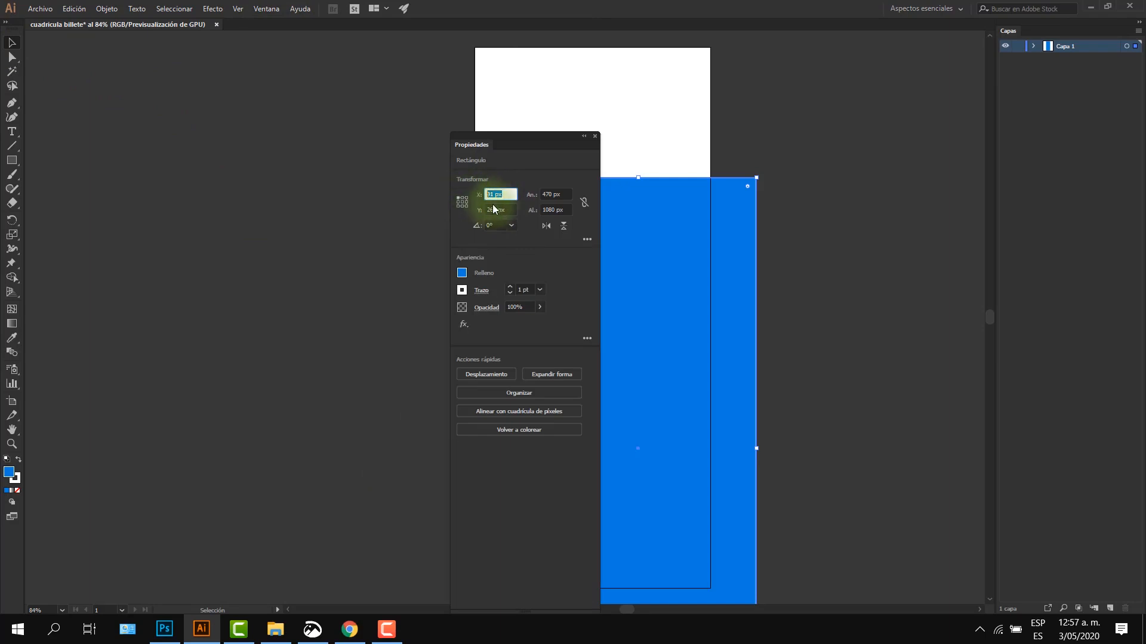
text(0)
click(513, 211)
text(0)
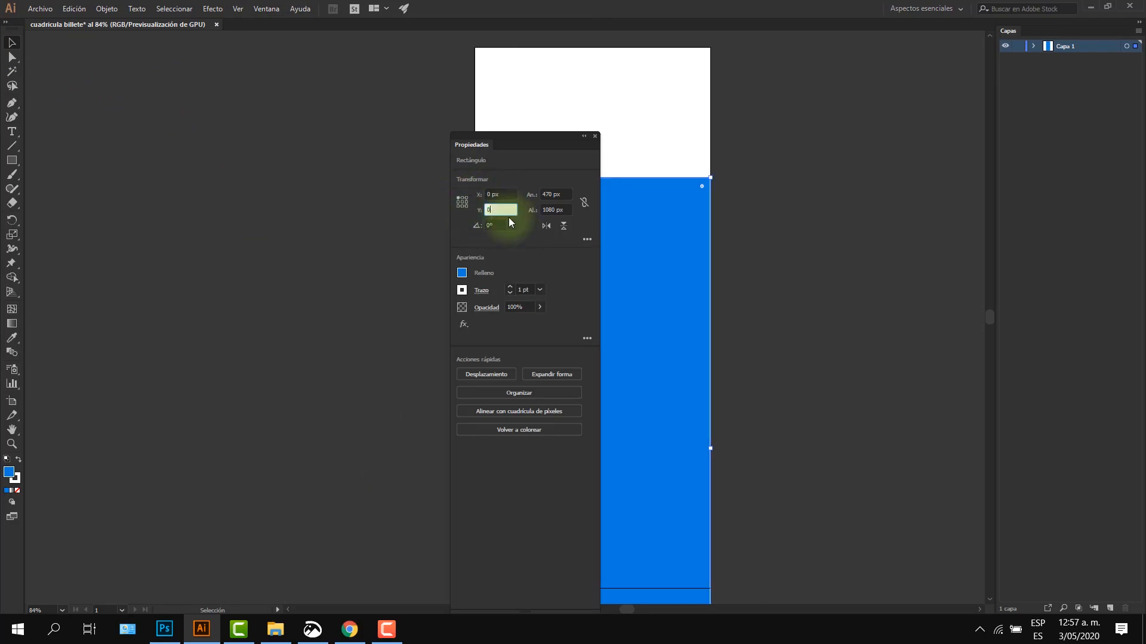
click(508, 194)
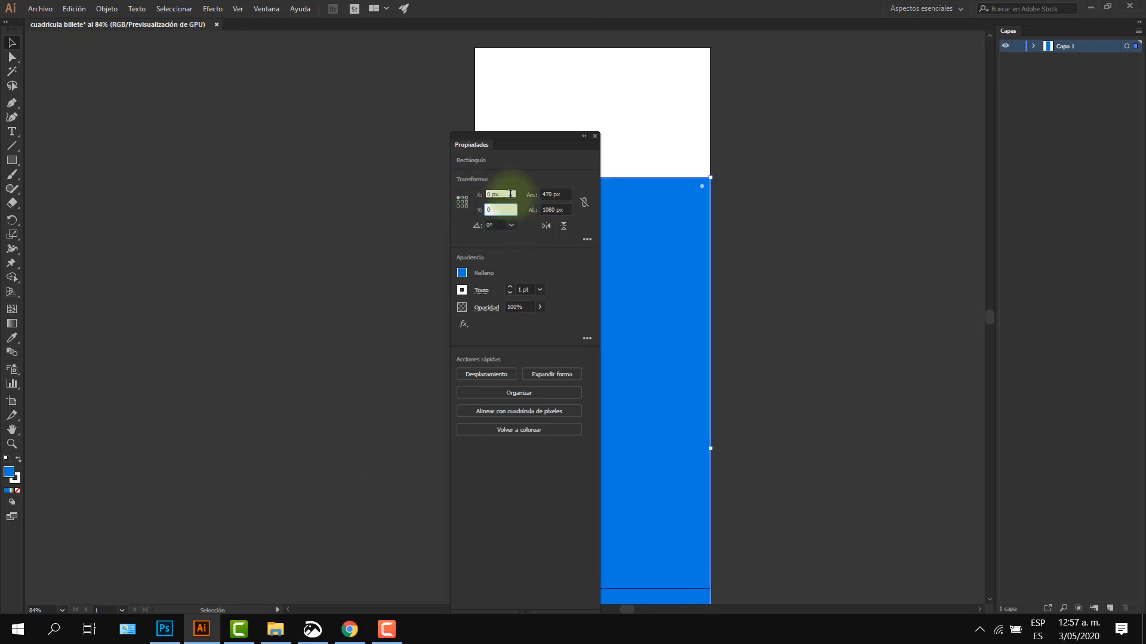
click(595, 136)
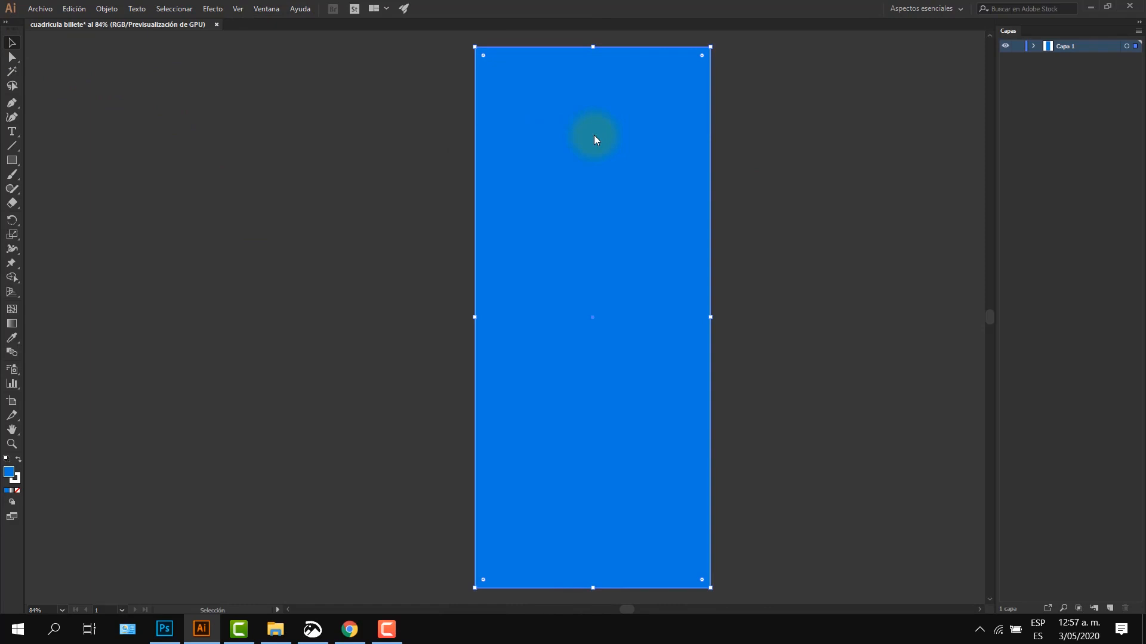
- Start splitting the rectangle with Rows and Columns (Filas y columnas), setting 20 rows and turning on the preview
click(106, 9)
mouse_move(162, 305)
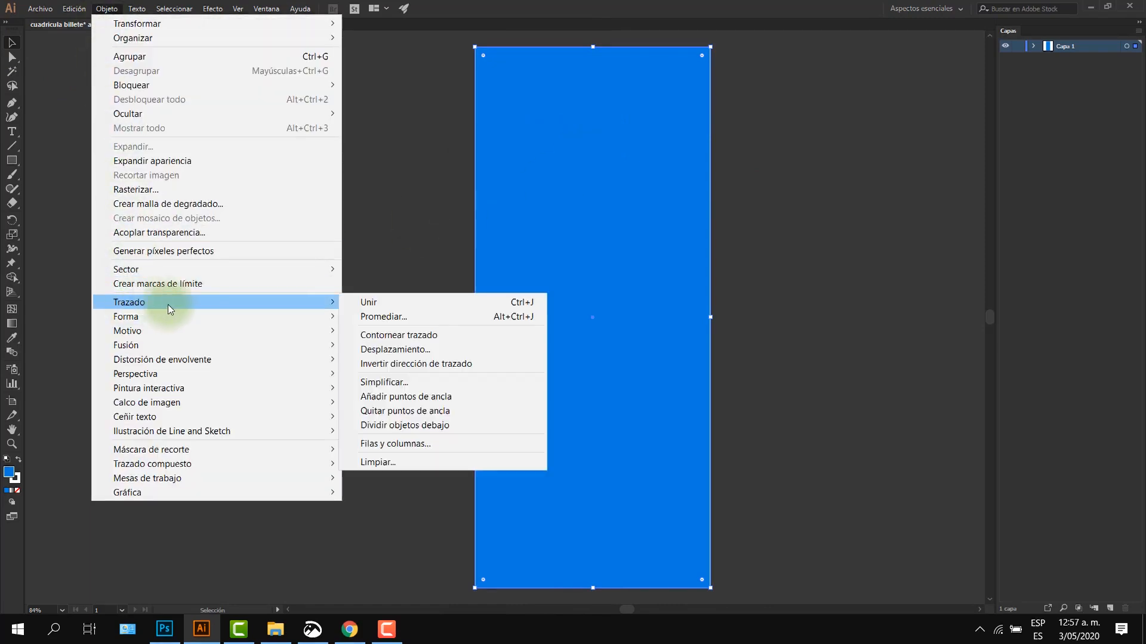
click(384, 445)
drag(507, 298, 252, 230)
text(20)
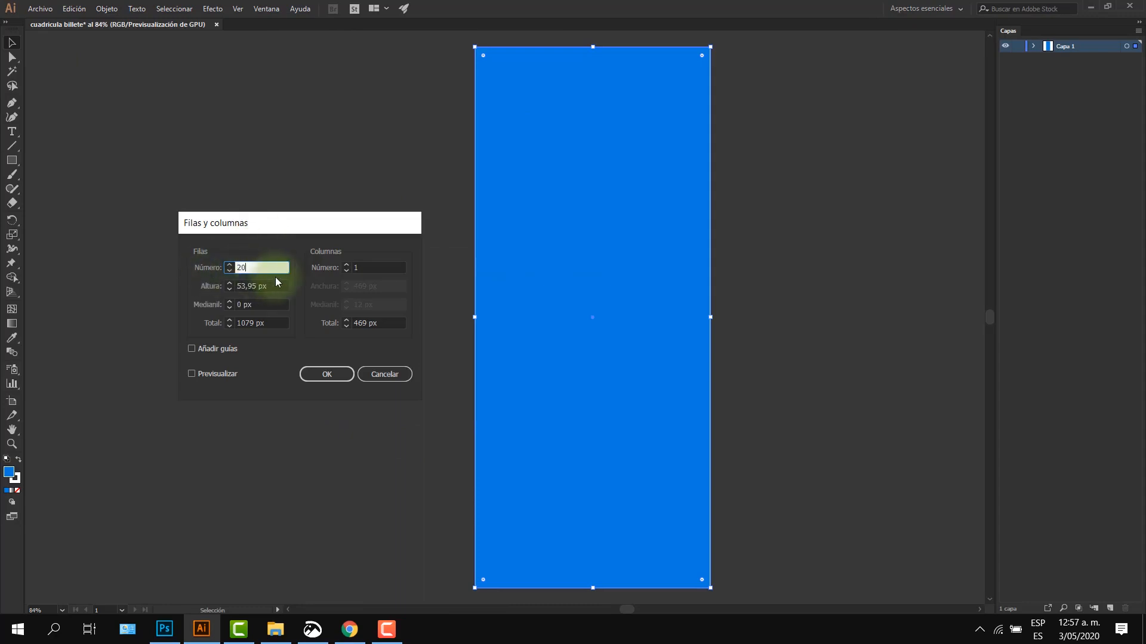
click(358, 267)
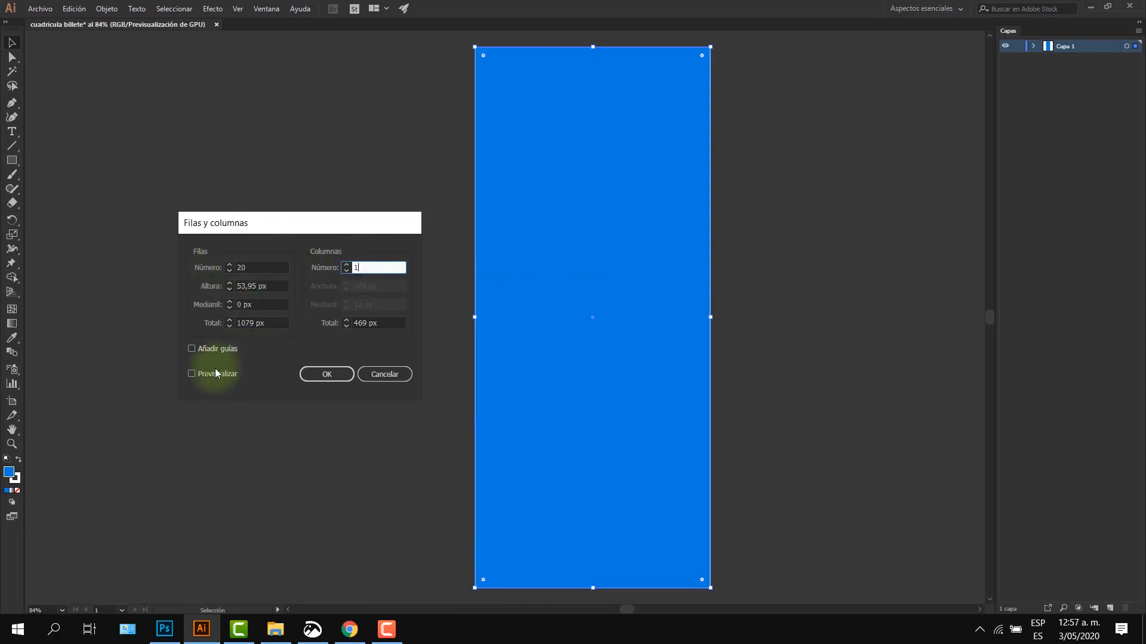
click(196, 374)
- Set the number of columns to 9 and apply the Rows and Columns split to the blue rectangle
click(347, 265)
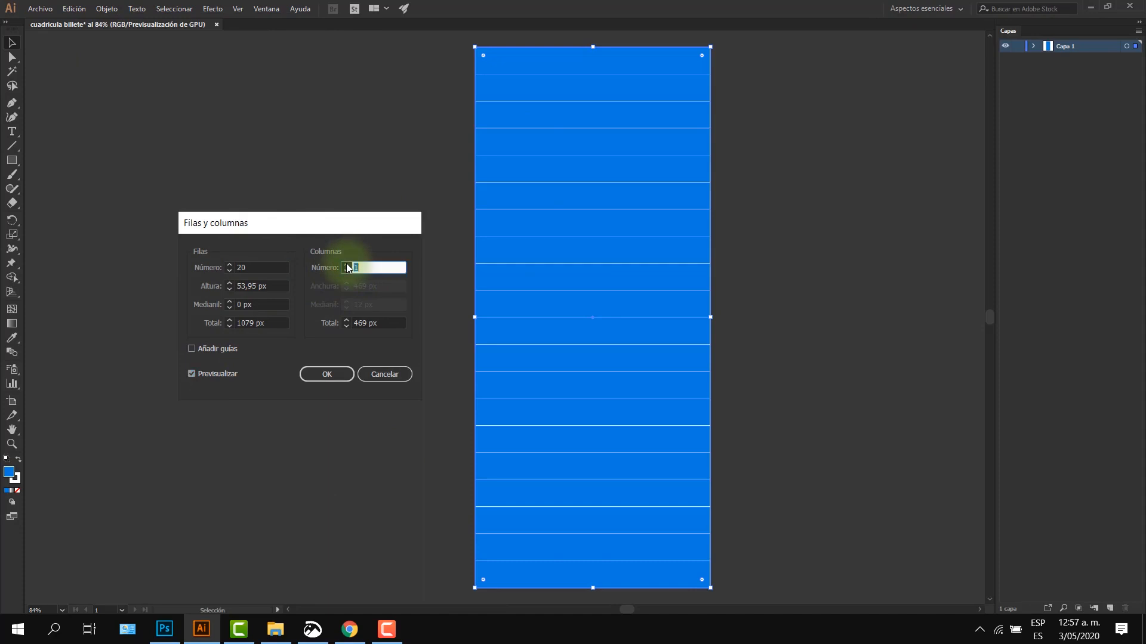
click(347, 265)
click(346, 265)
click(347, 264)
click(346, 265)
click(347, 264)
click(347, 264)
click(346, 265)
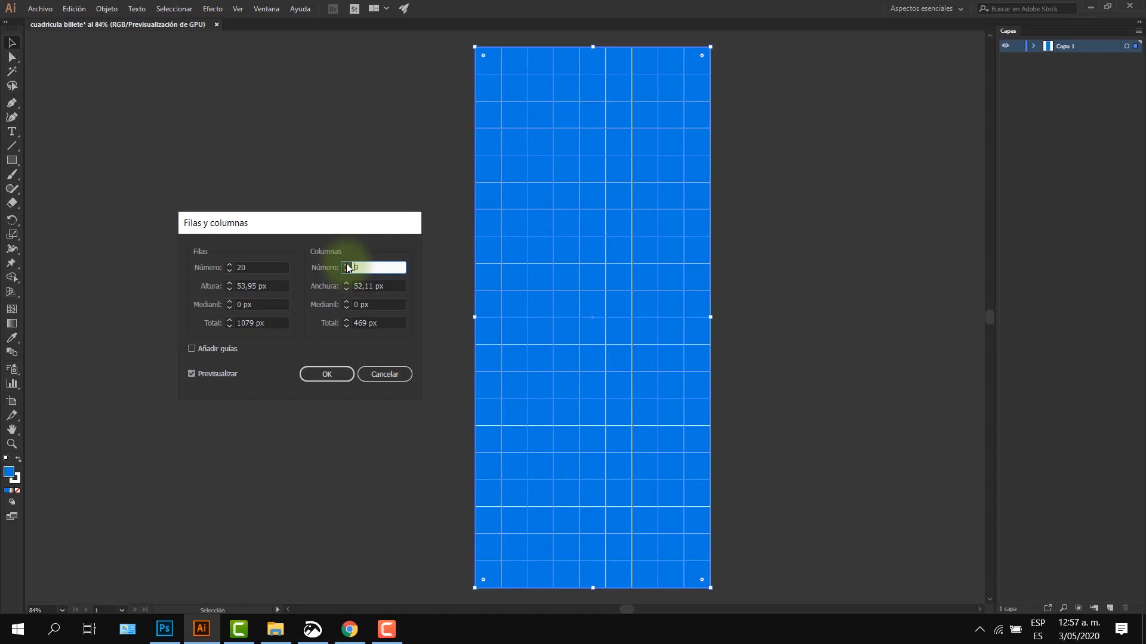
click(346, 271)
click(346, 271)
click(346, 271)
click(346, 271)
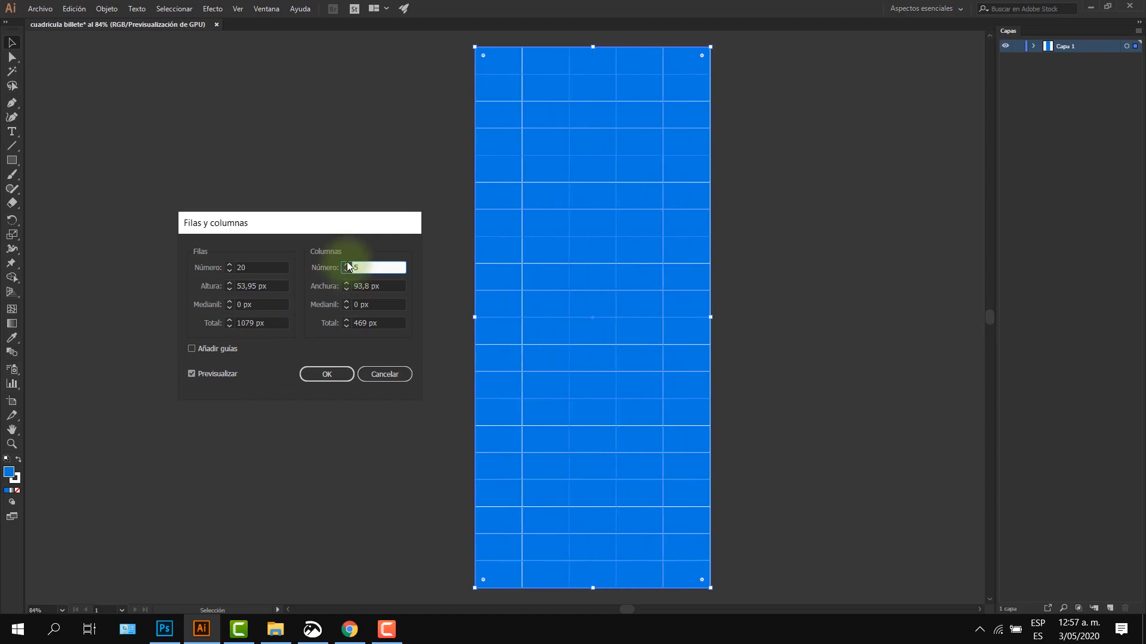
click(347, 265)
click(347, 264)
click(346, 264)
click(347, 264)
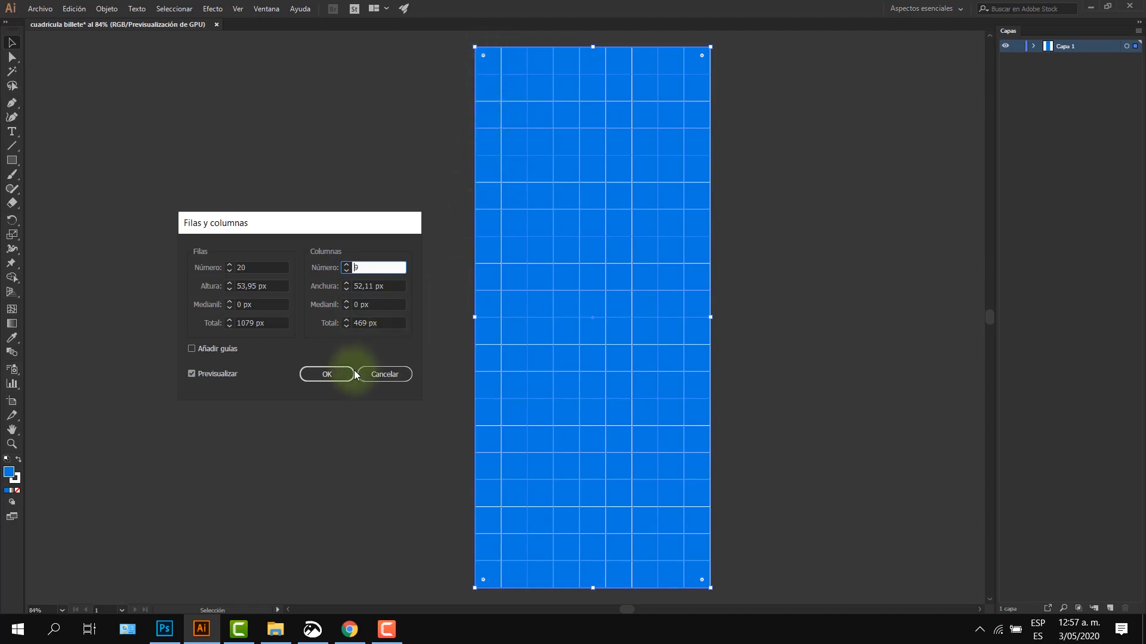
click(332, 376)
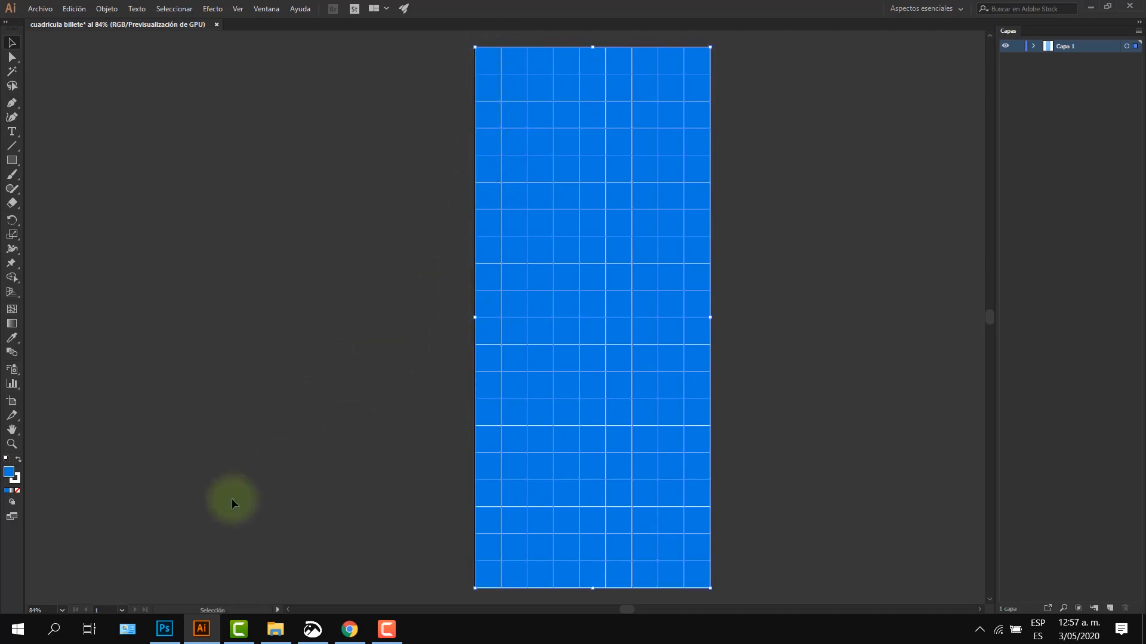
- Switch to Photoshop and paste the blue grid into the front-face file as a smart object
click(162, 627)
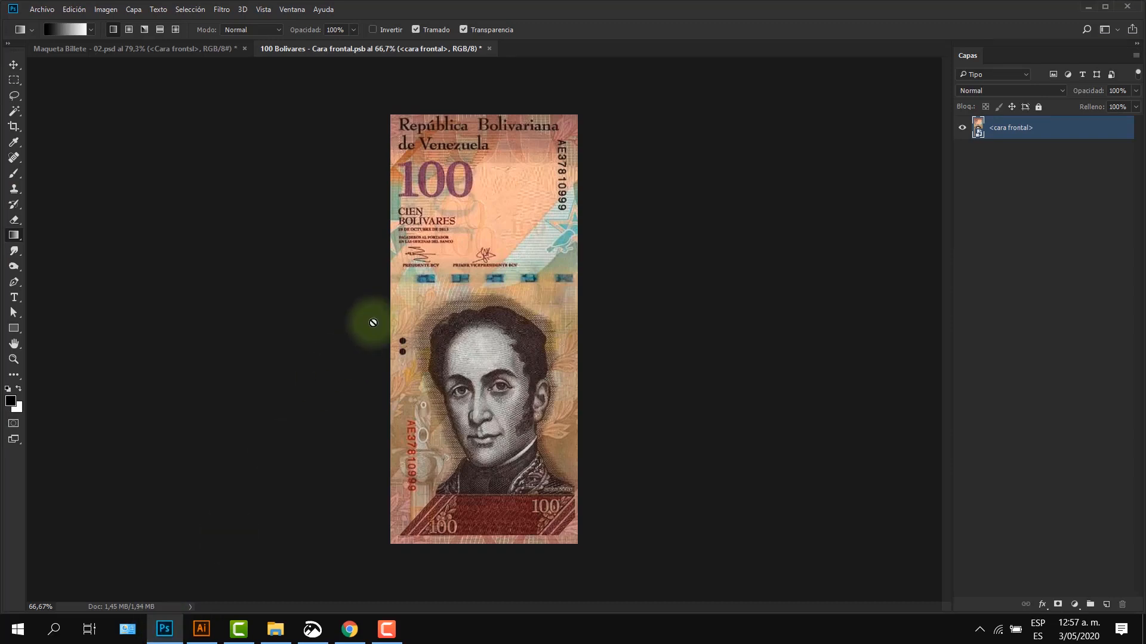
key(ctrl+v)
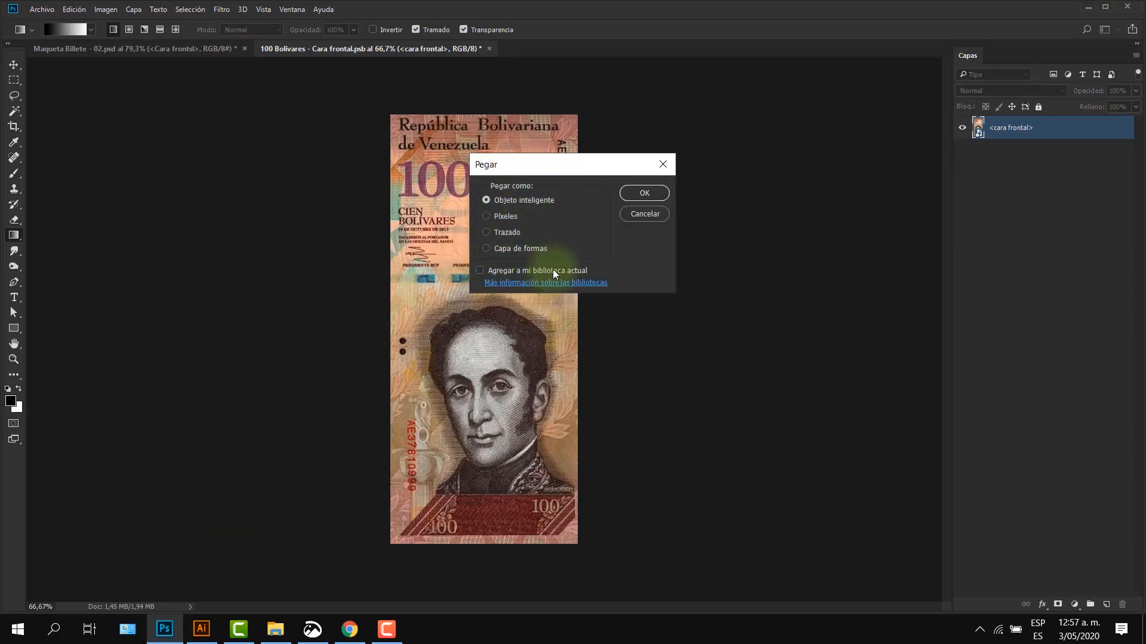
click(636, 193)
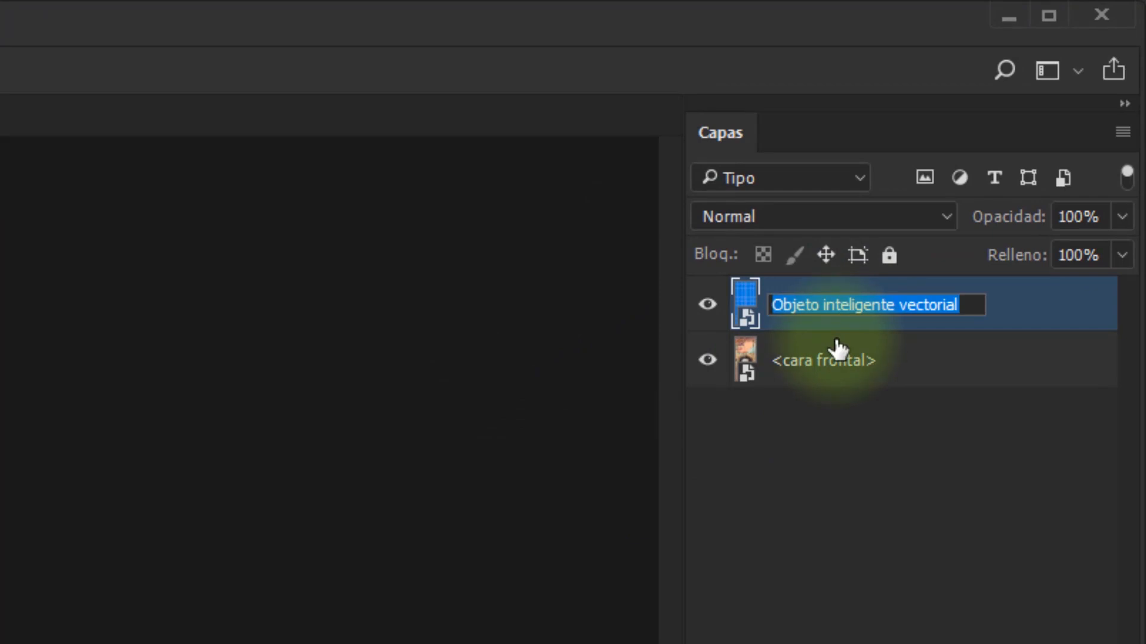
- Rename the pasted grid layer in the front-face file as <cuadricula billete>
text(<cua)
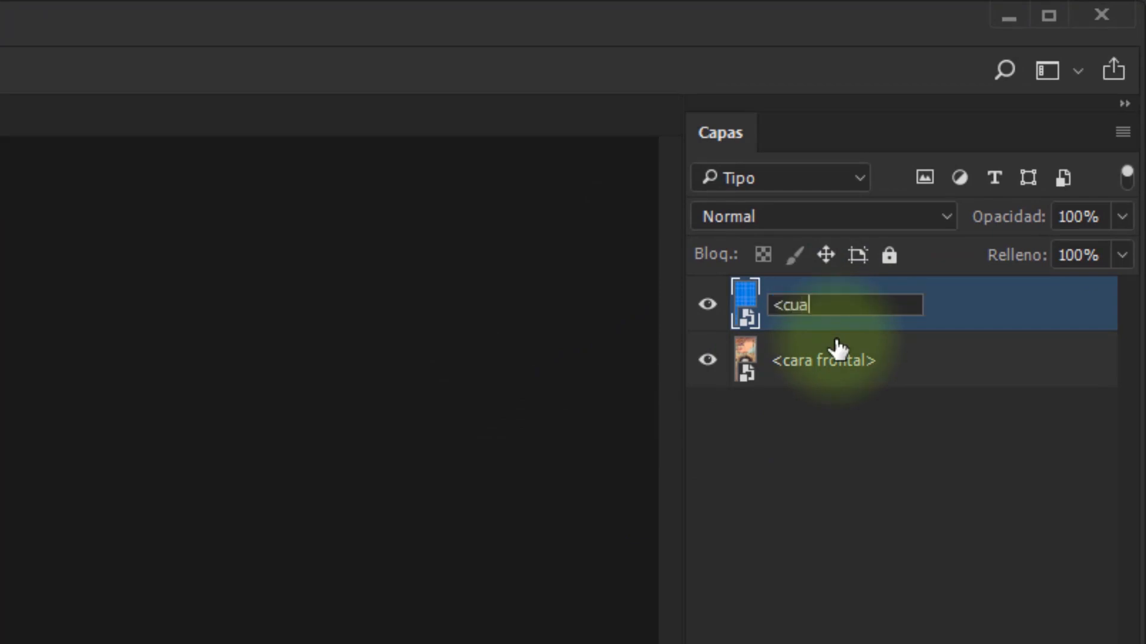
text(dricula billete>)
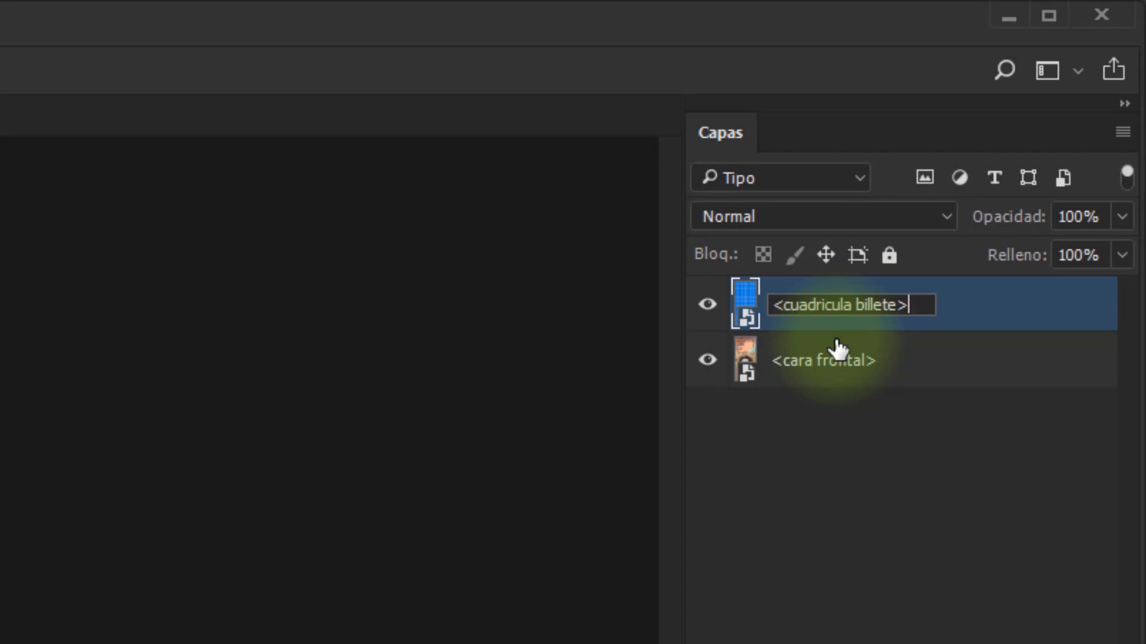
key(Return)
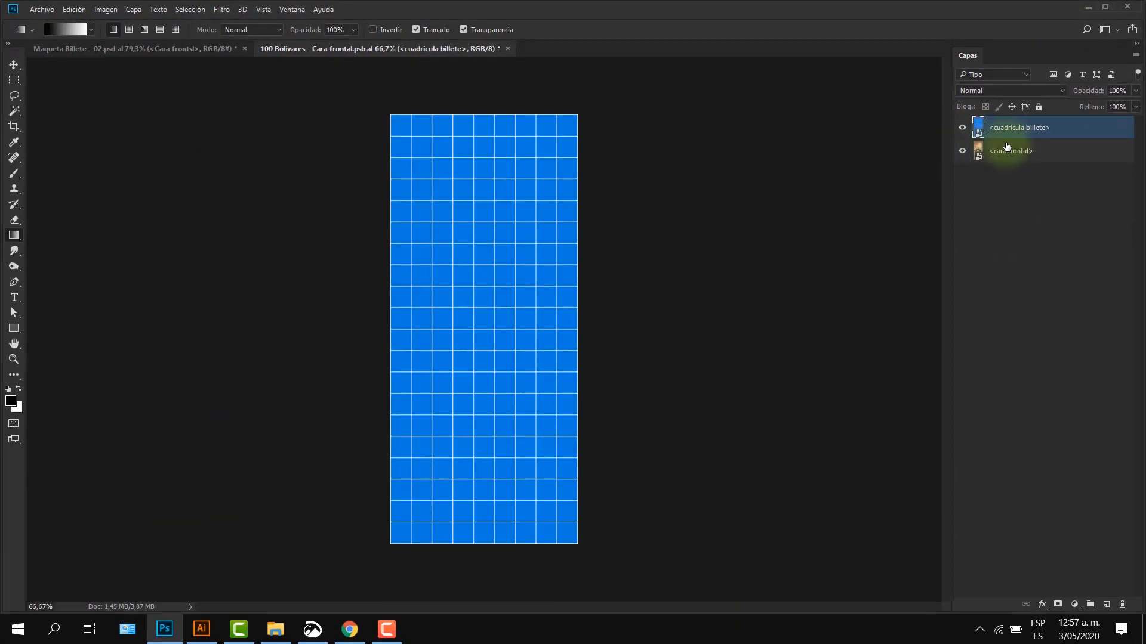
- Keep the grid layer visible, then save and close the front-face smart object file
click(958, 129)
click(961, 128)
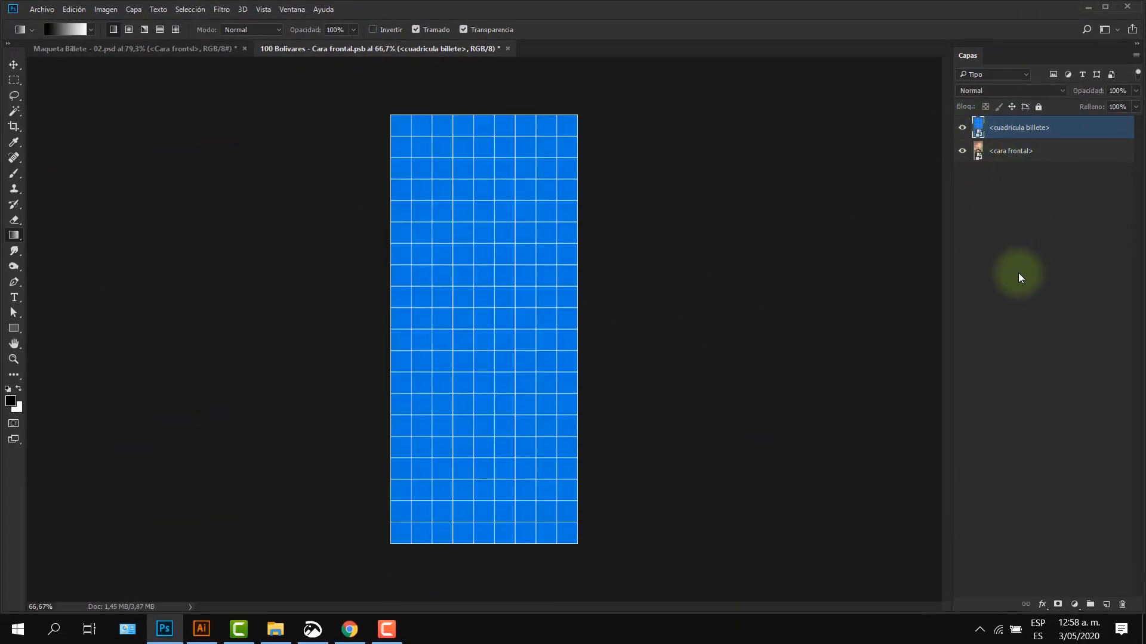
key(ctrl+s)
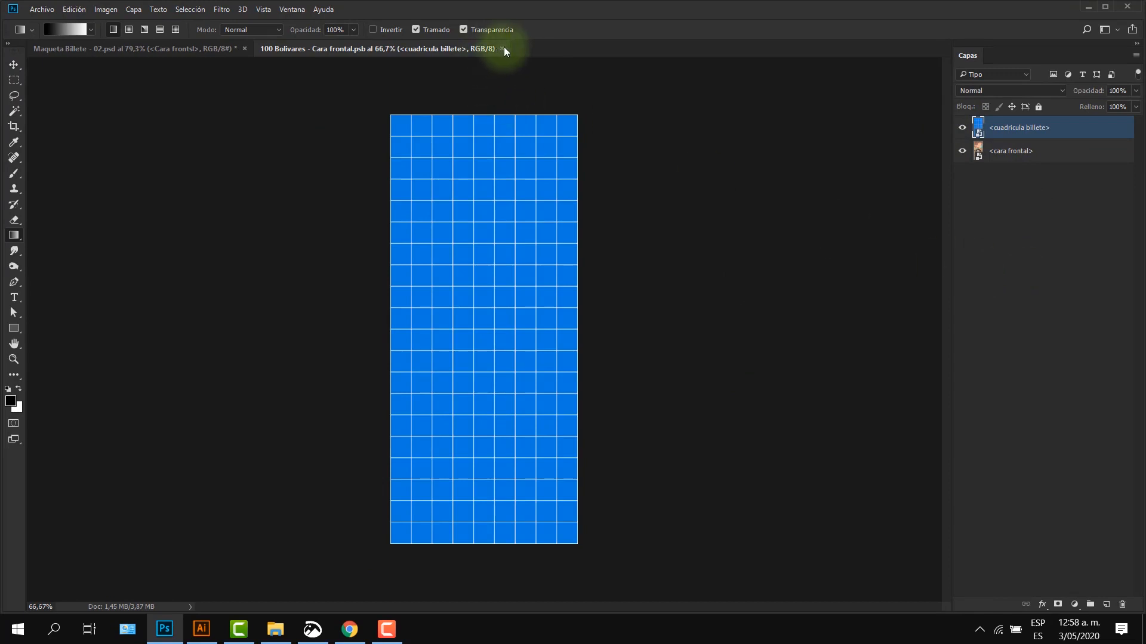
click(501, 48)
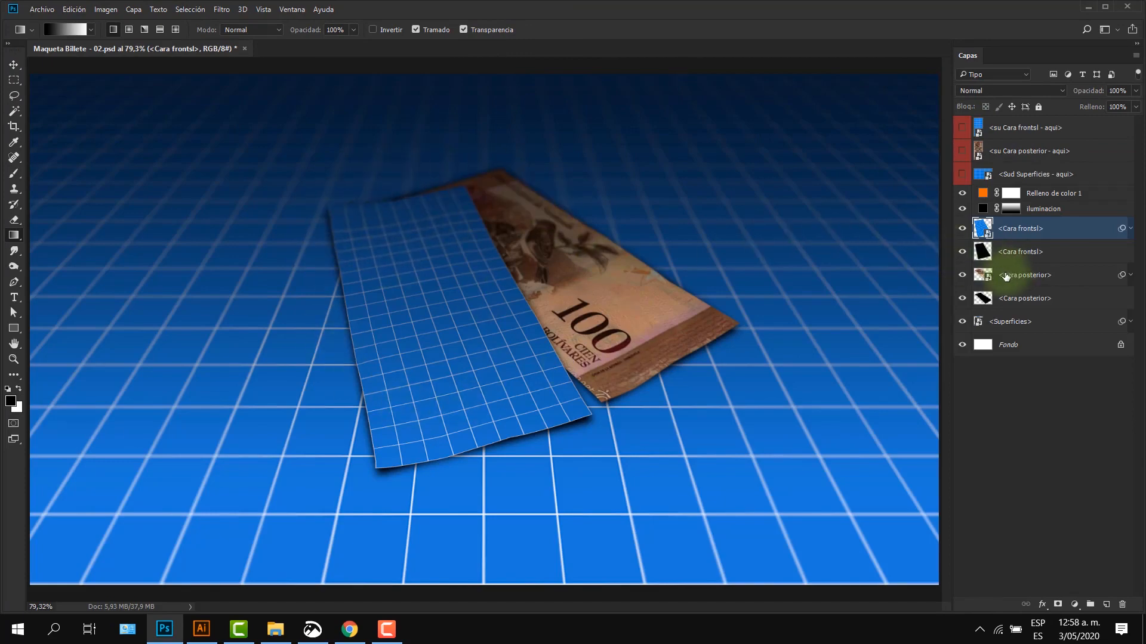
- Open the <Cara posterior> smart object with the Adobe RGB (1998) working space and paste the blue grid as a smart object
click(986, 275)
double_click(986, 276)
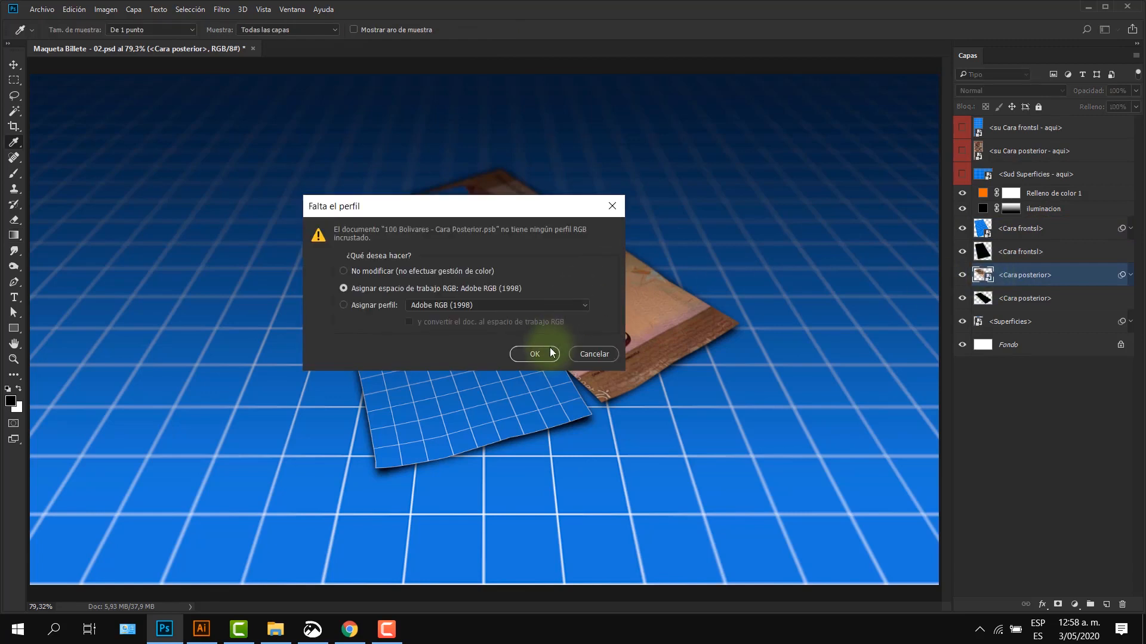
click(533, 353)
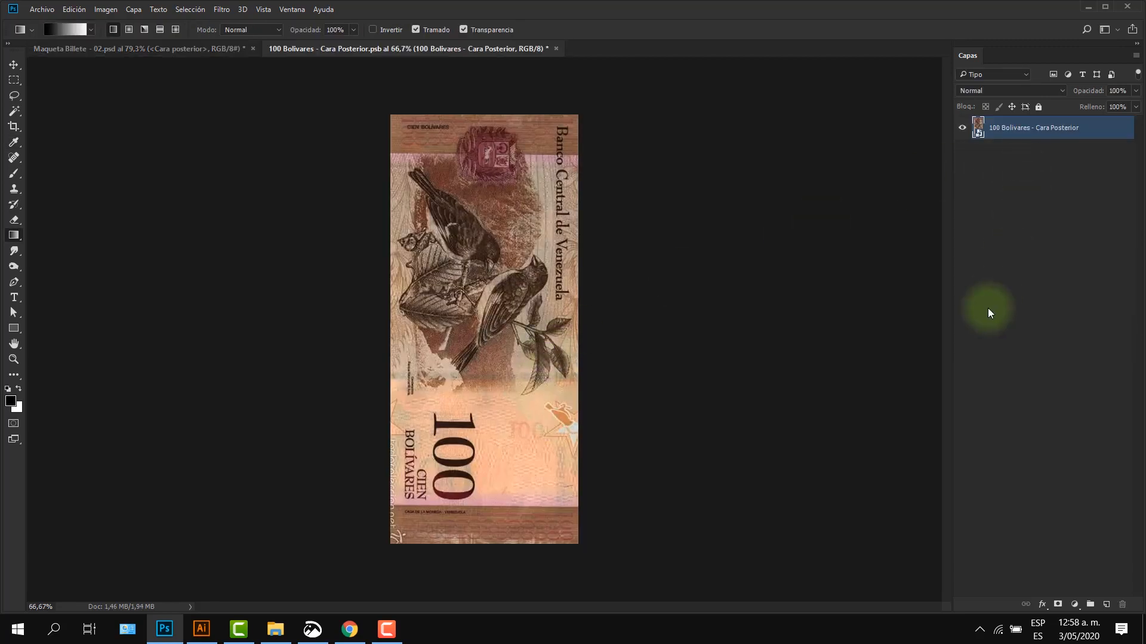
click(648, 193)
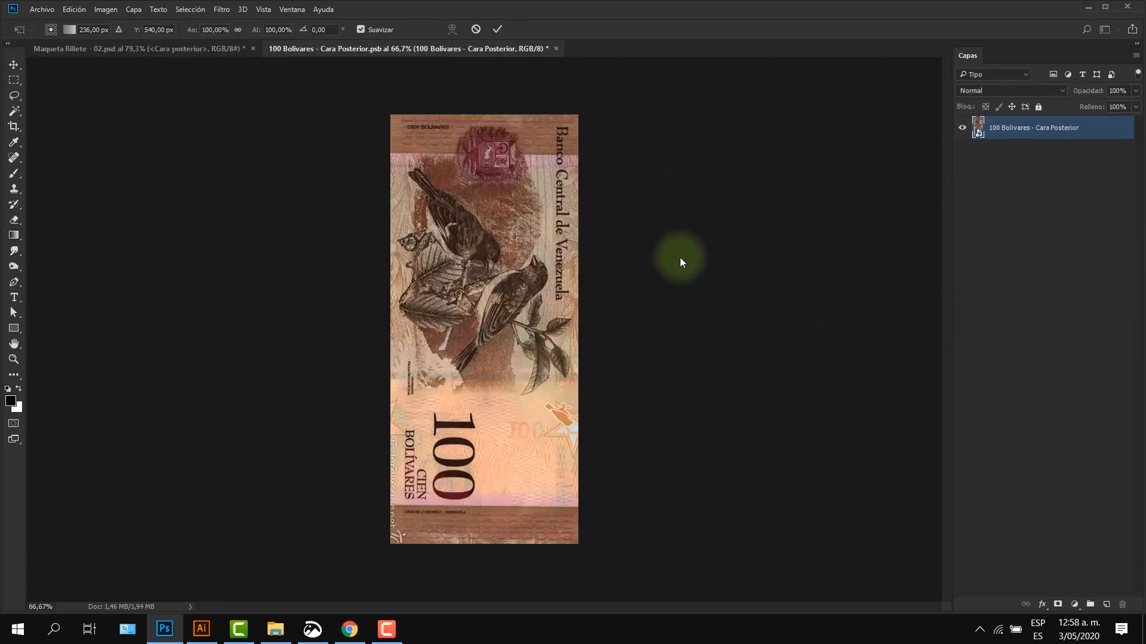
key(Return)
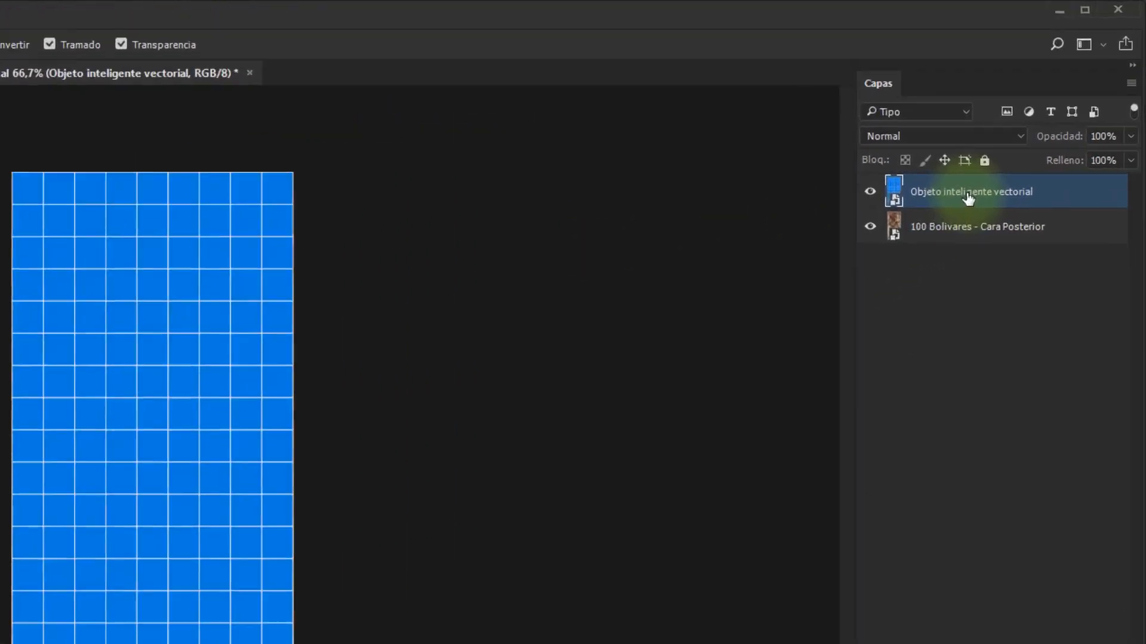
- Rename the grid layer in the back-face file as <cuadricula billete>, and save and close that file
double_click(967, 195)
text(<)
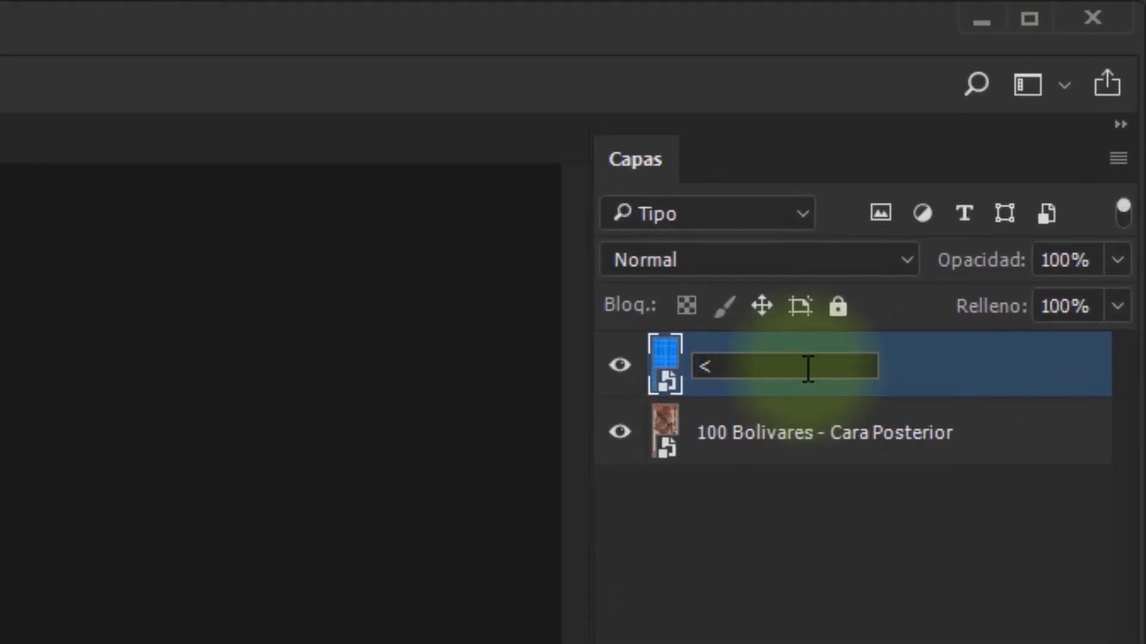
text(cuadricula billete)
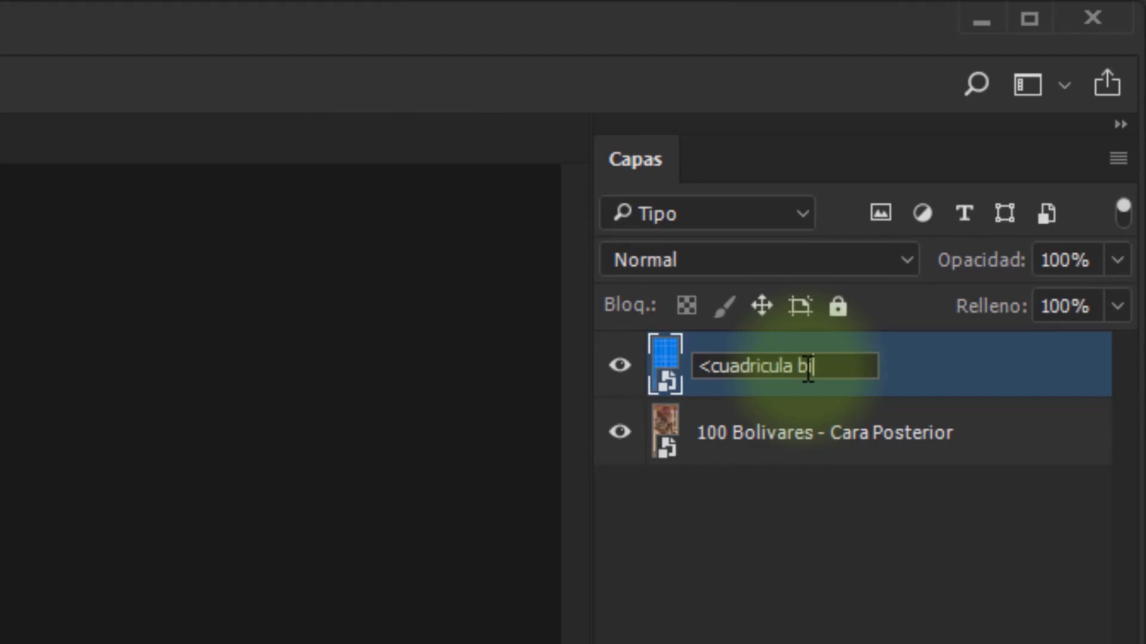
text(>)
key(Return)
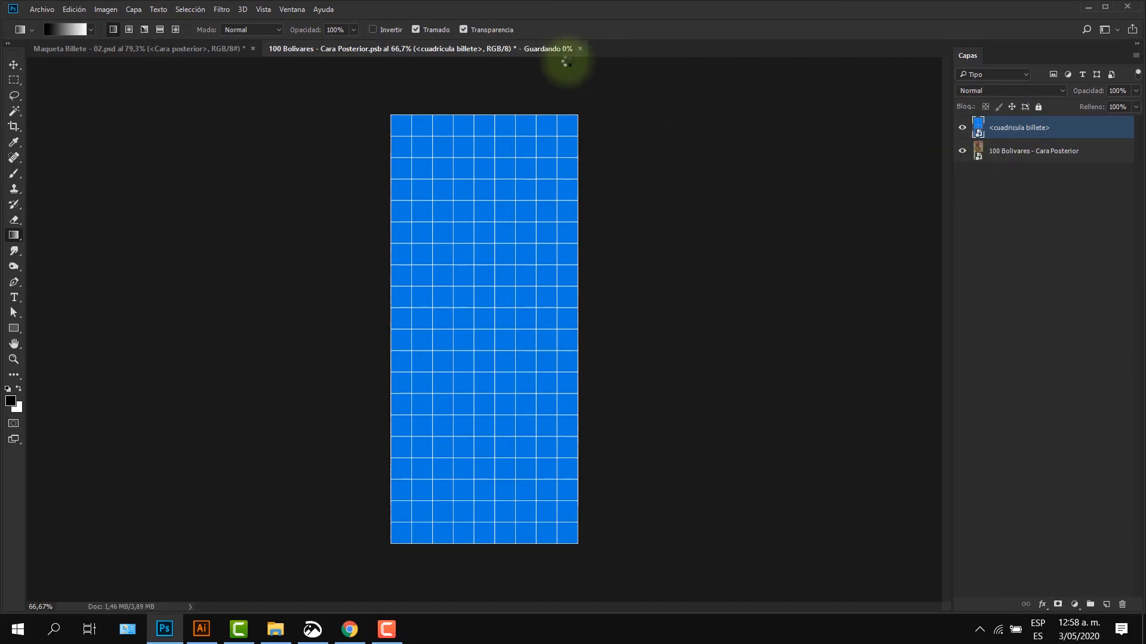
key(ctrl+s)
click(518, 48)
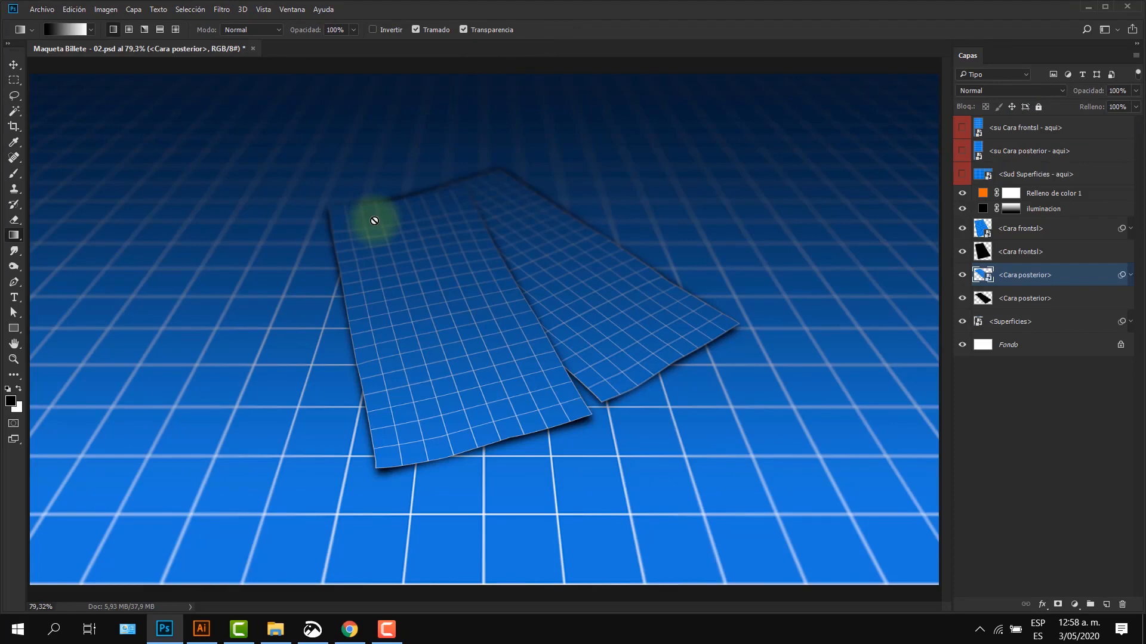
- Examine the mockup with both gridded note faces in full-screen mode
key(f)
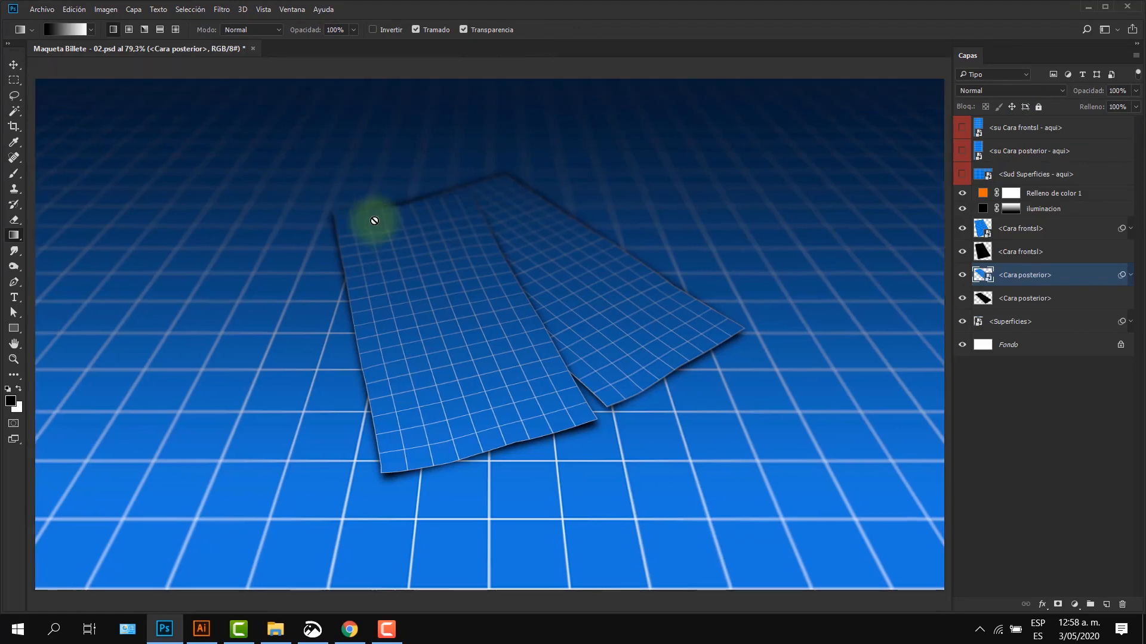
key(f)
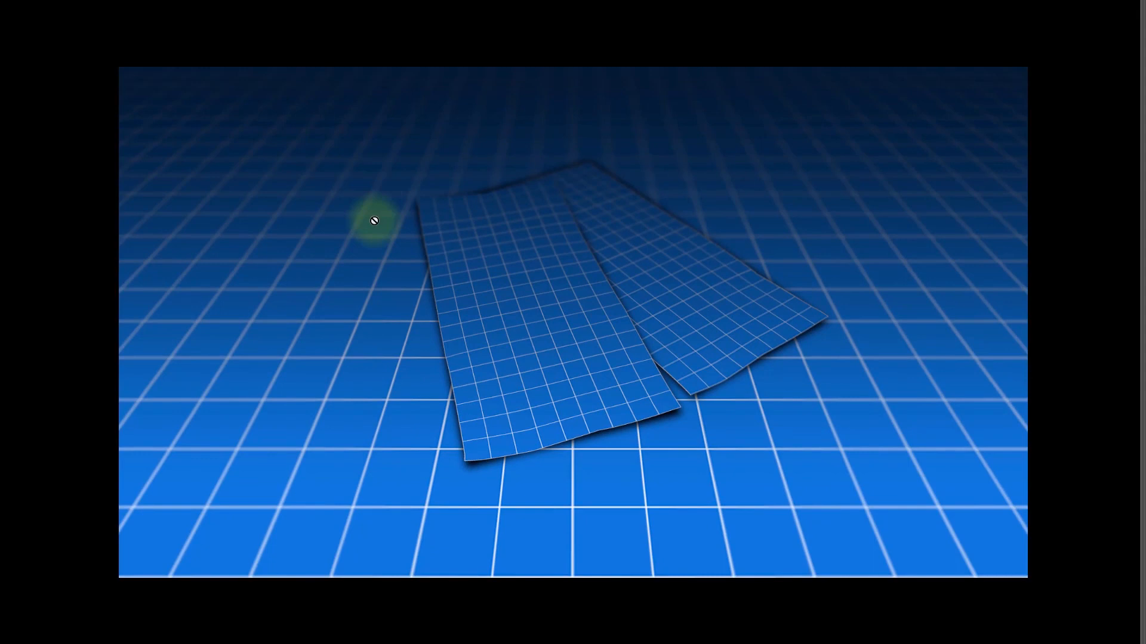
key(ctrl+plus)
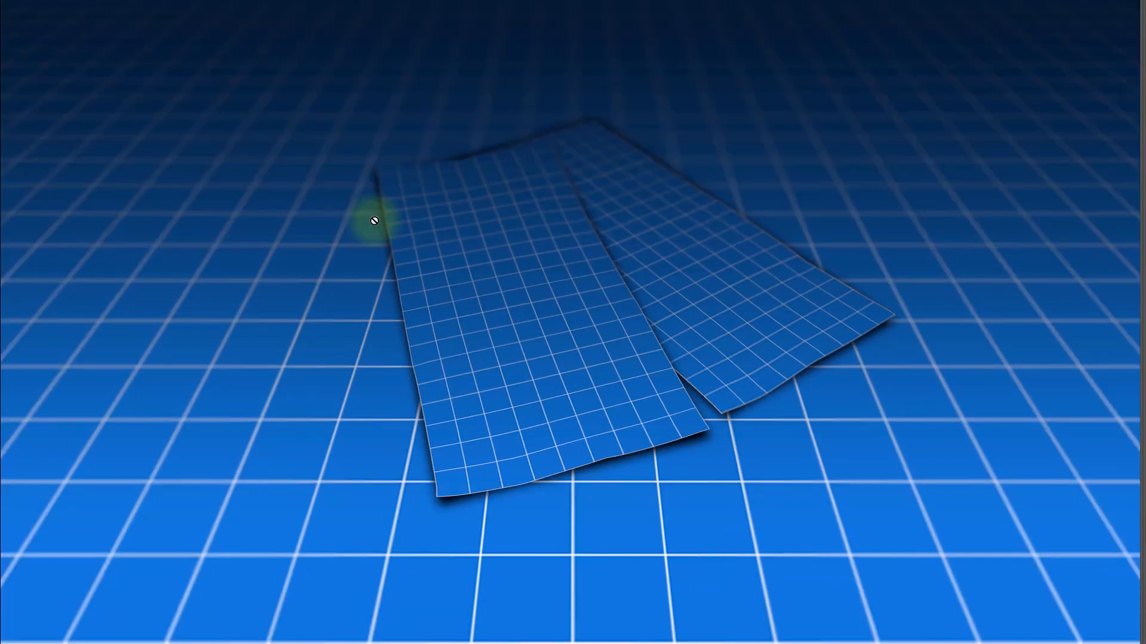
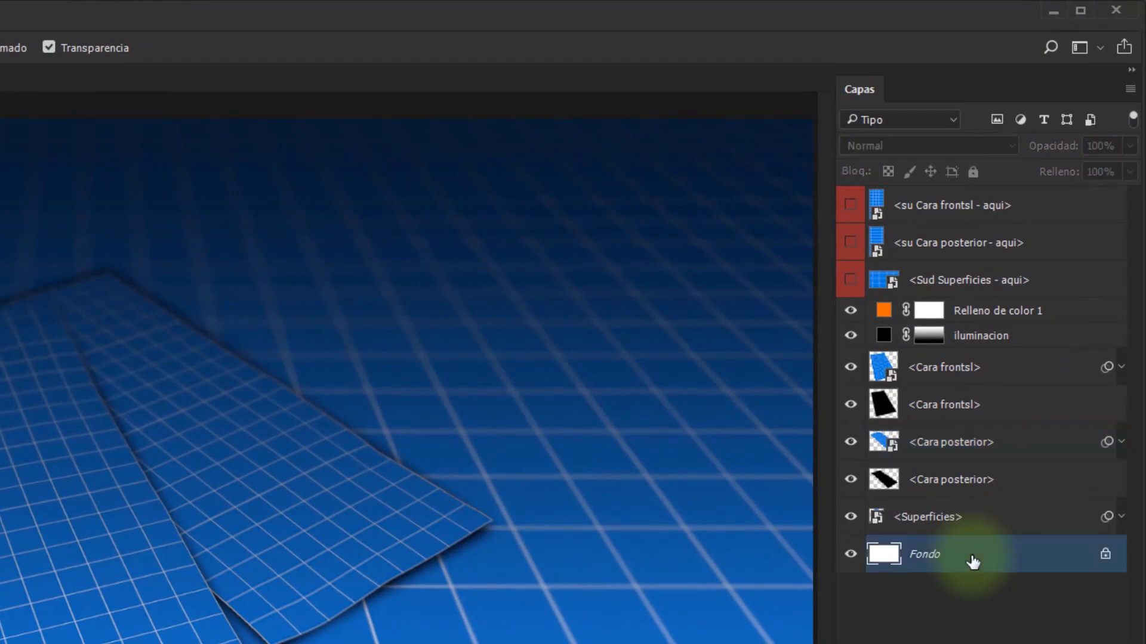
- Delete the Fondo layer and group the layers from <Superficies> up to Relleno de color 1
key(Delete)
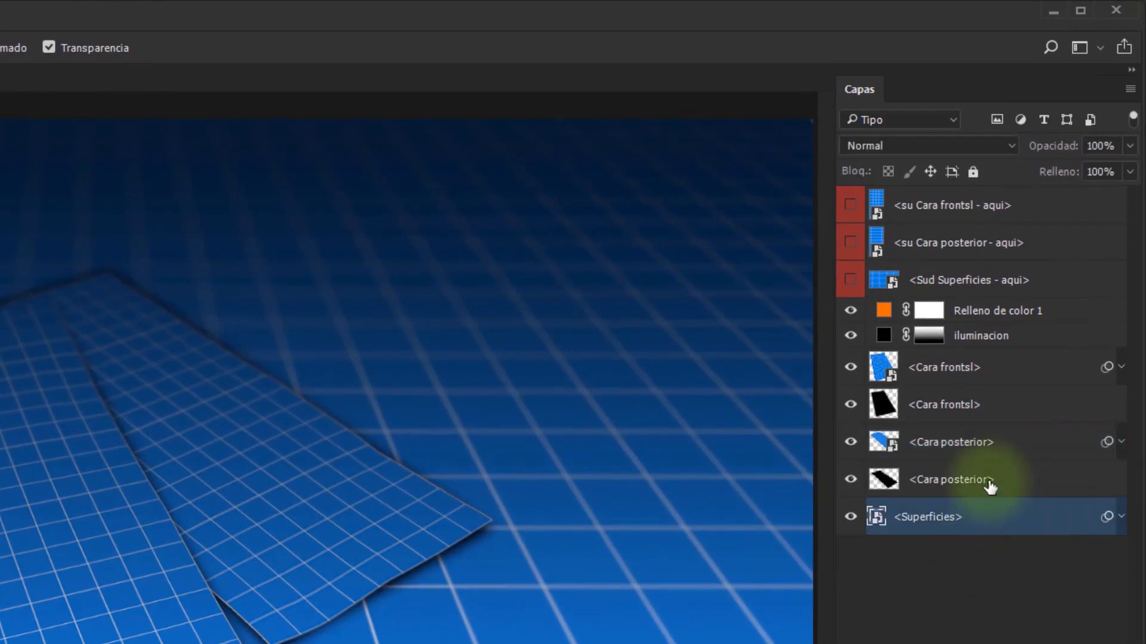
shift+click(978, 315)
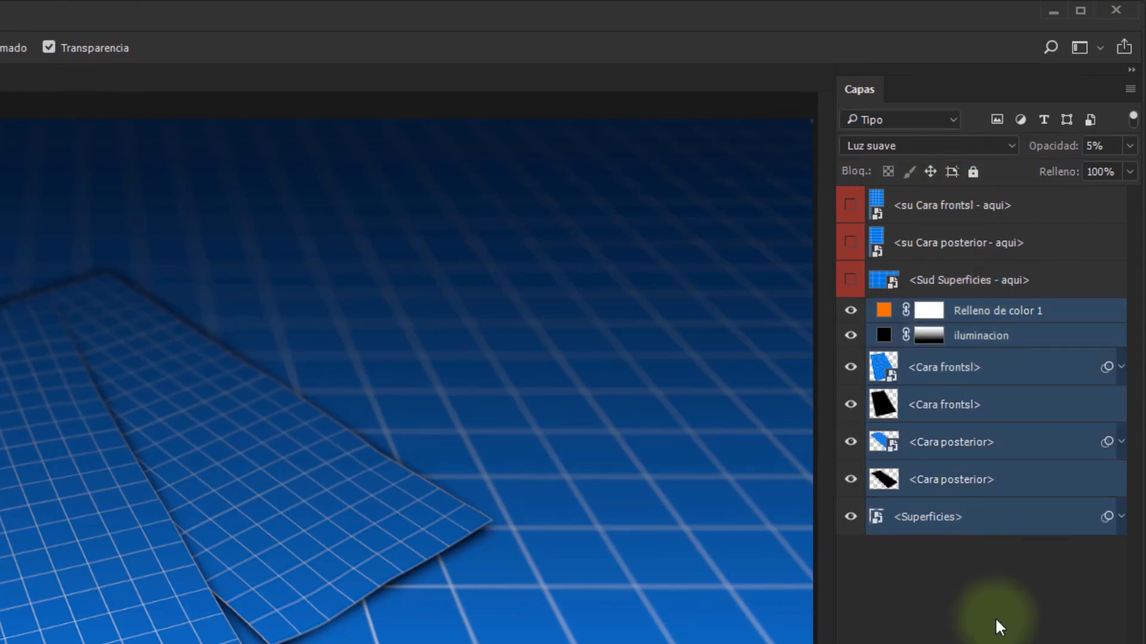
key(ctrl+g)
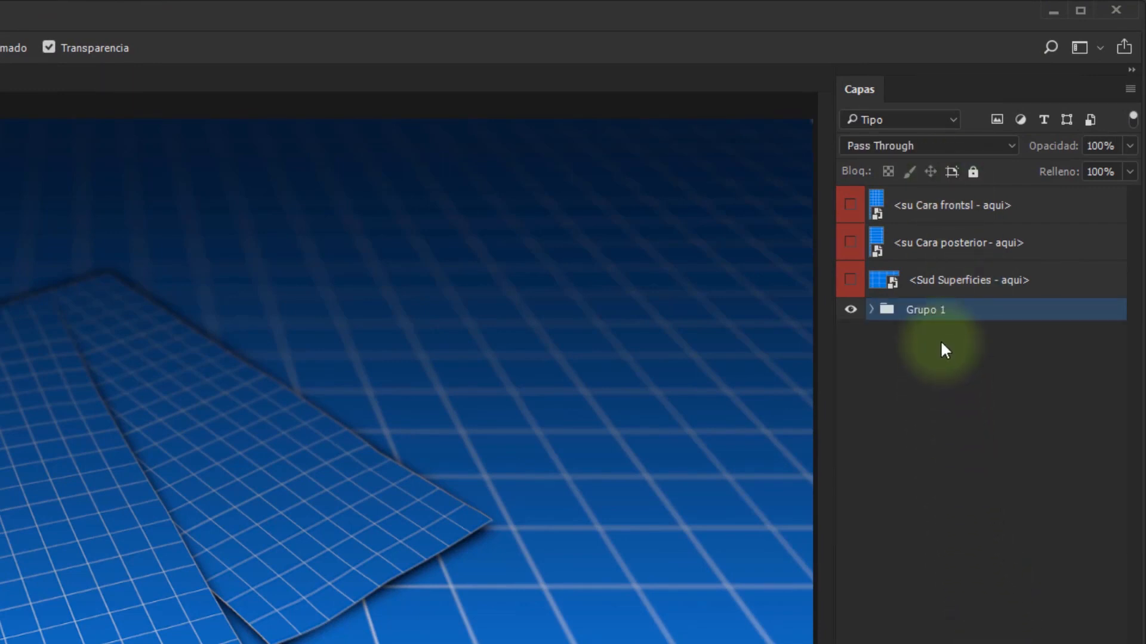
- Rename the new layer group as <recursos>
double_click(925, 310)
text(<)
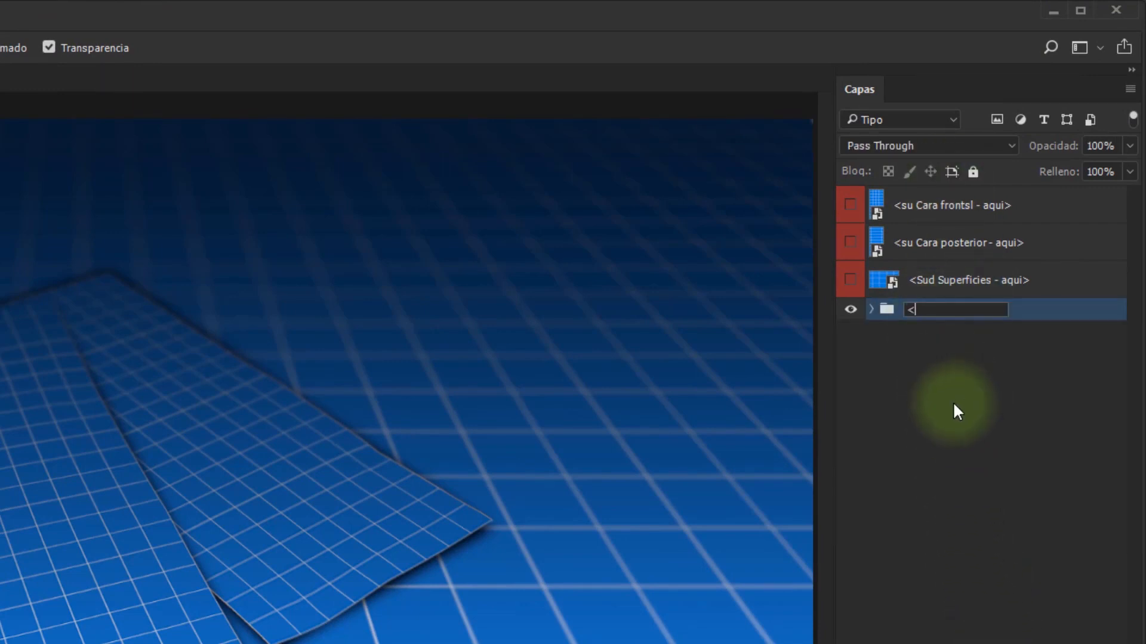
text(recursos>)
key(Return)
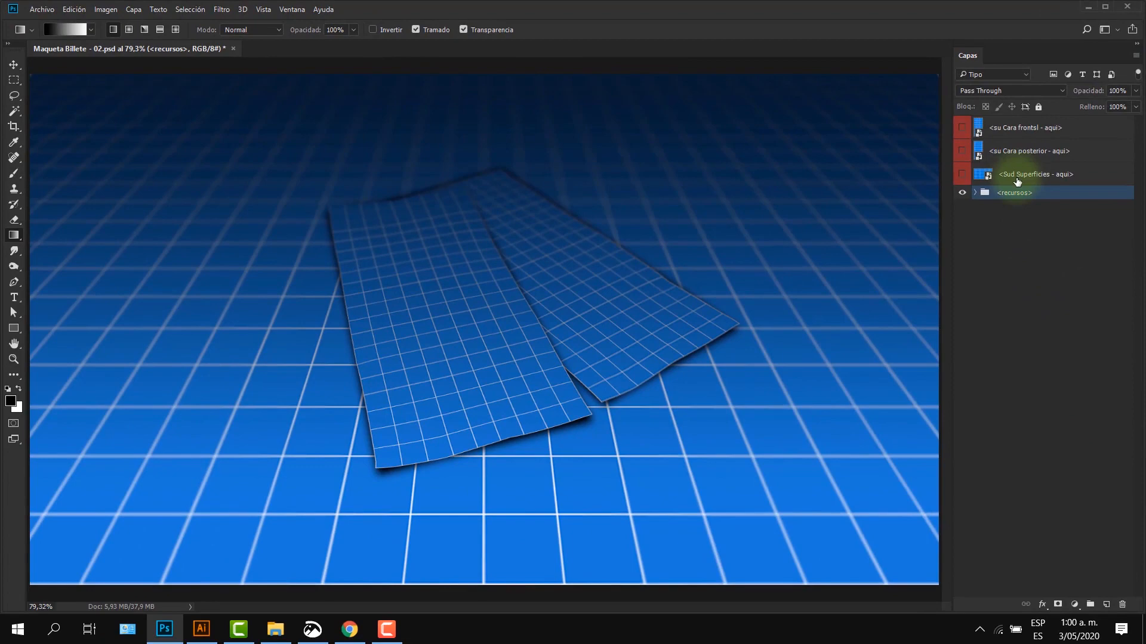
- Correct the surface placeholder layer's name to <Sus Superficies - aqui> and save the mockup document
double_click(1018, 176)
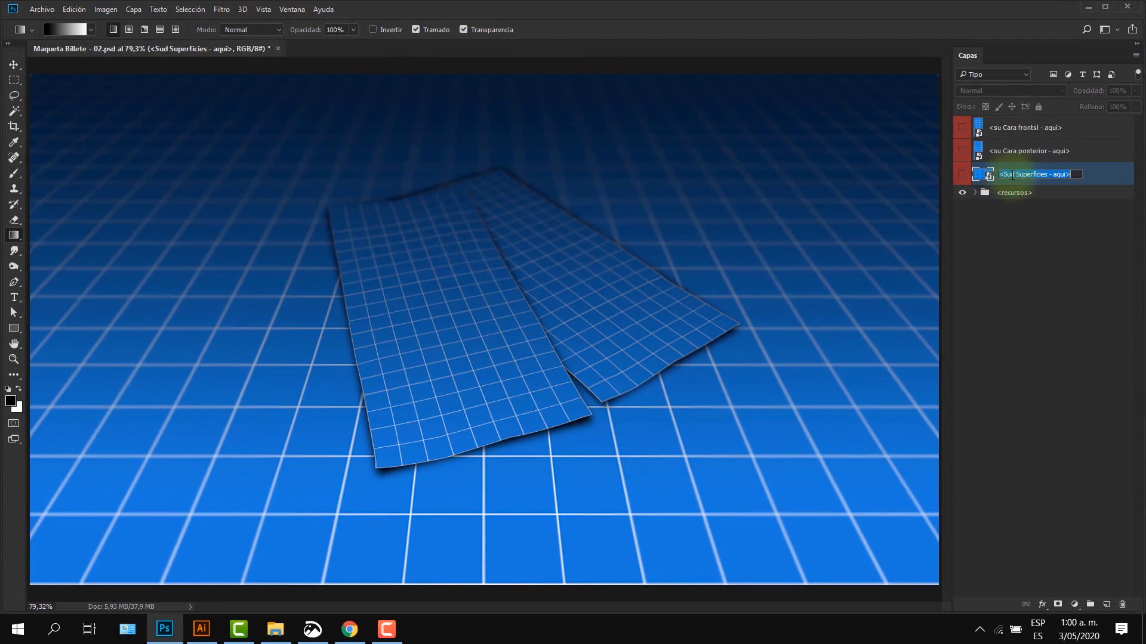
key(Delete)
text(s)
key(Return)
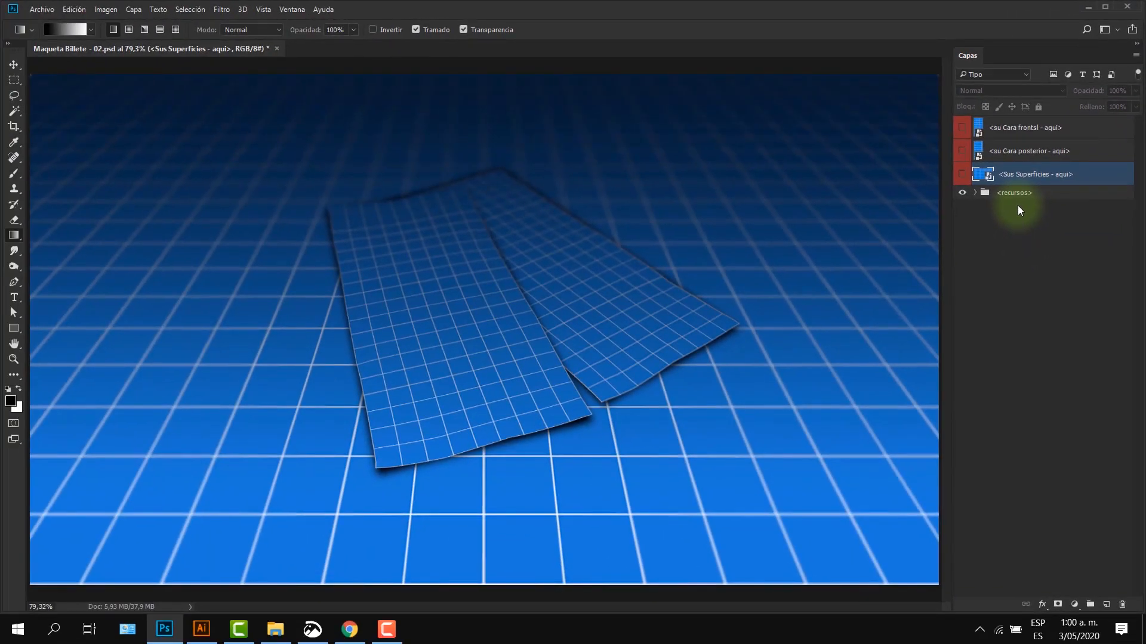
key(ctrl+s)
- Open the contents of the <su Cara frontal - aqui> smart object and hide its <cuadricula billete> layer
click(1002, 130)
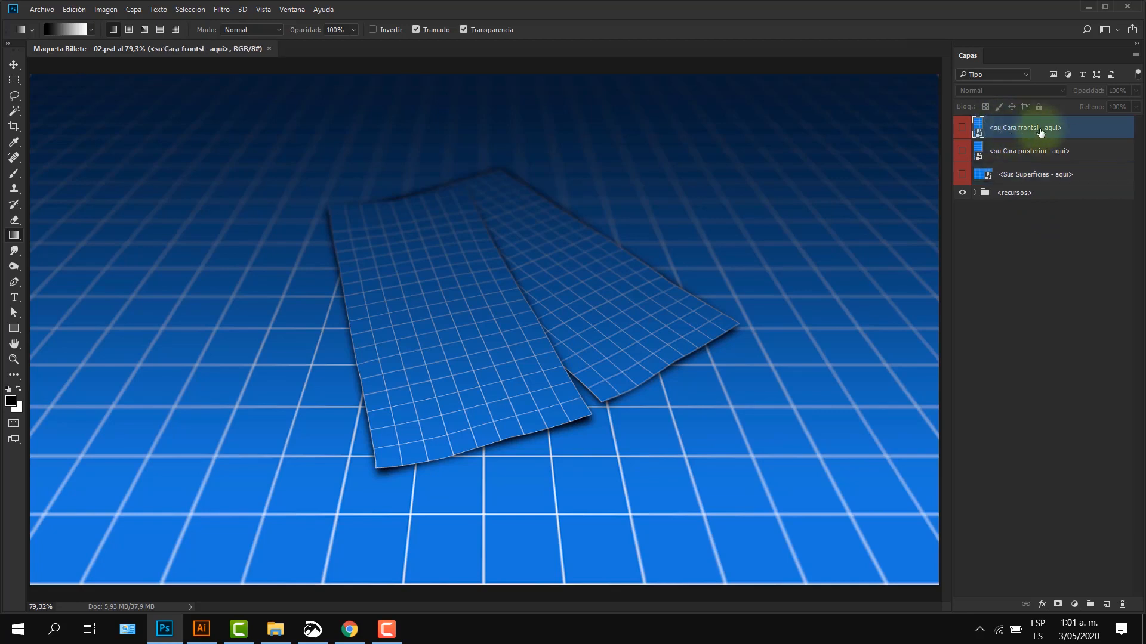
double_click(979, 136)
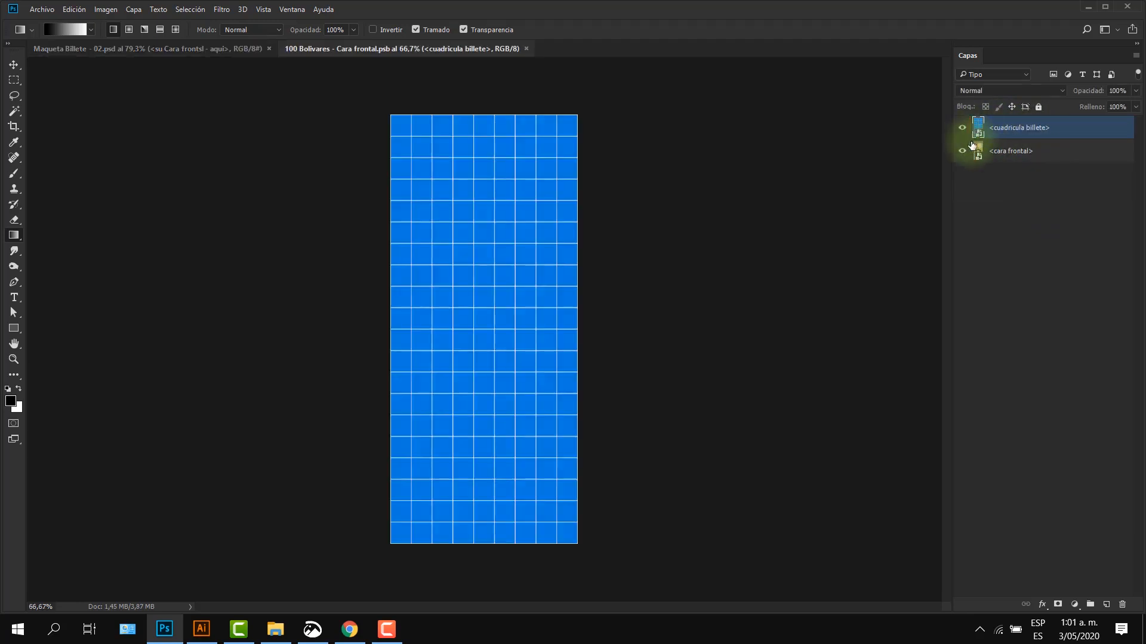
click(962, 127)
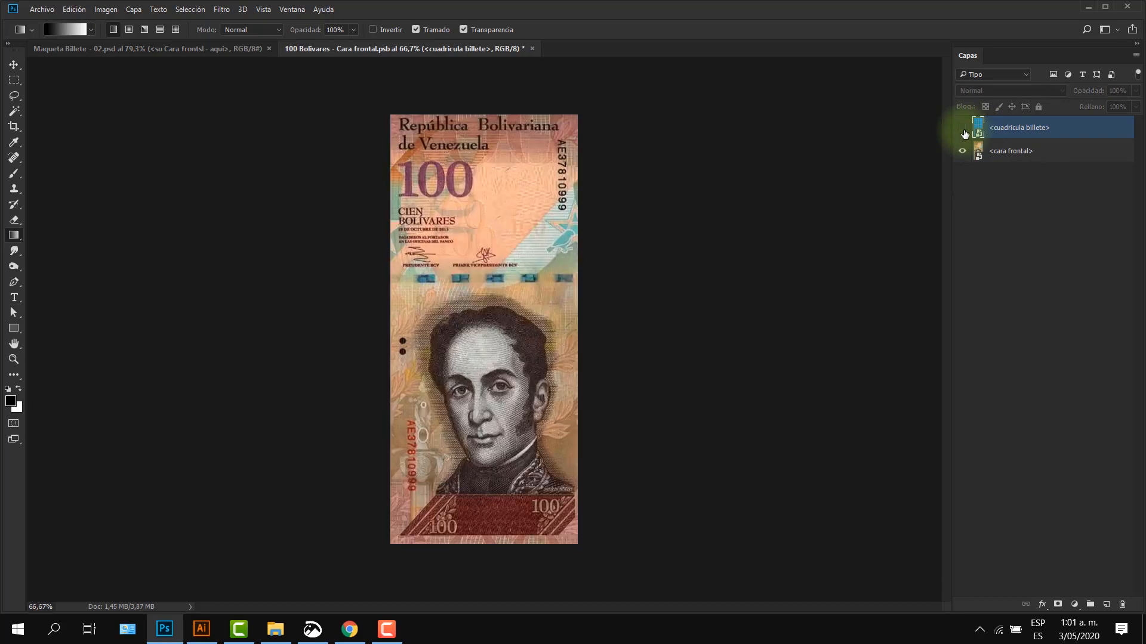
- Replace the contents of the <cara frontal> layer with MP - Cara Frontal.png, then save and close the front face document
click(1017, 153)
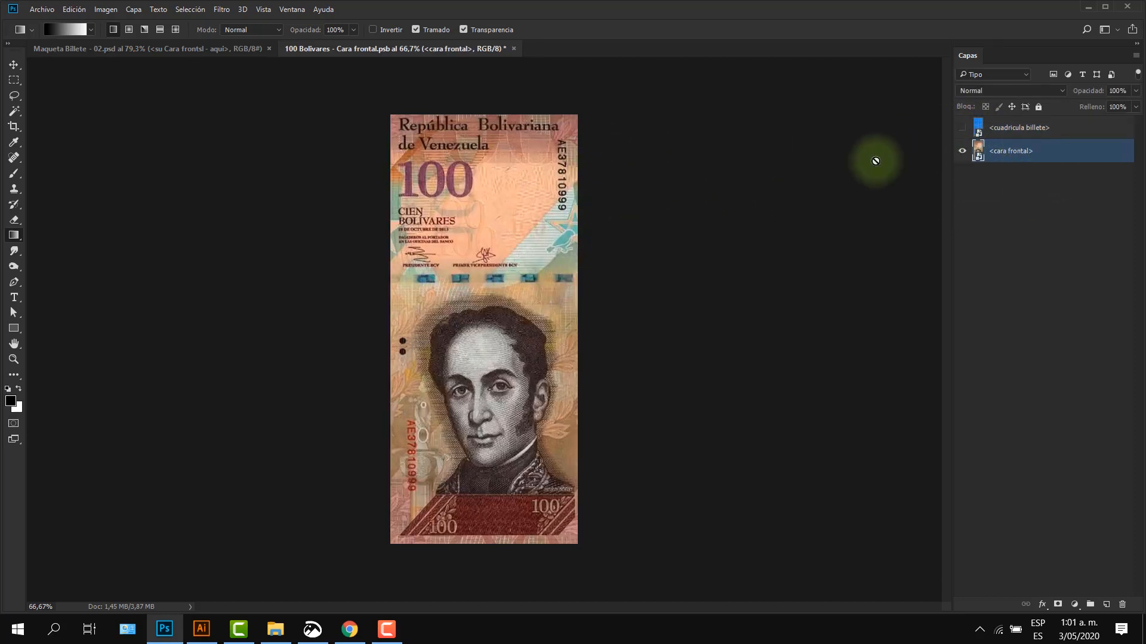
right_click(1005, 152)
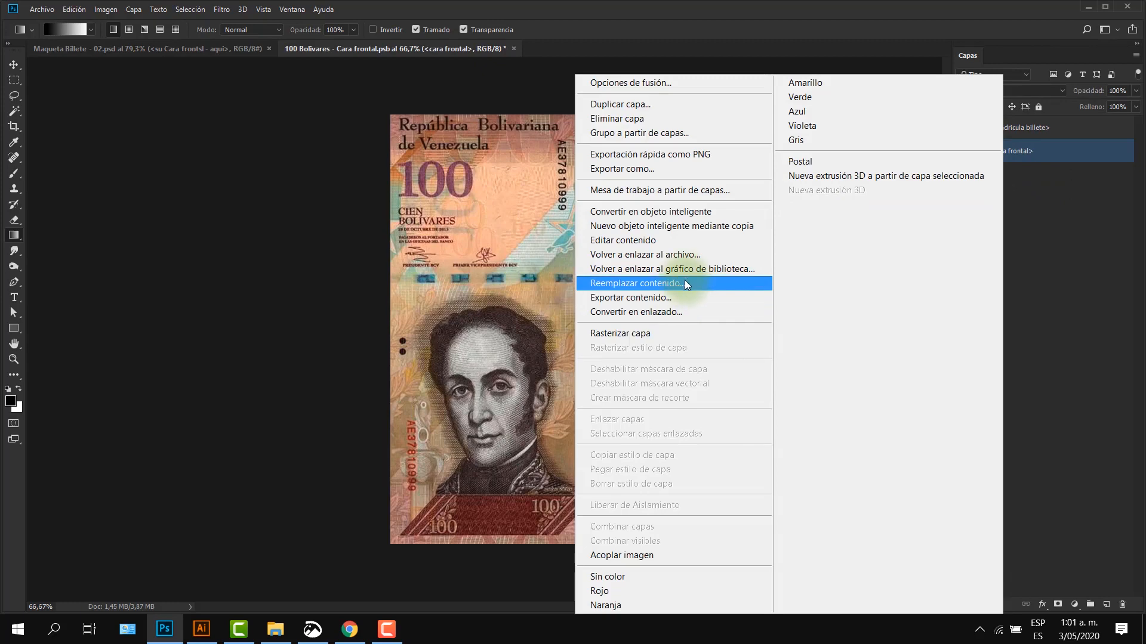
click(667, 283)
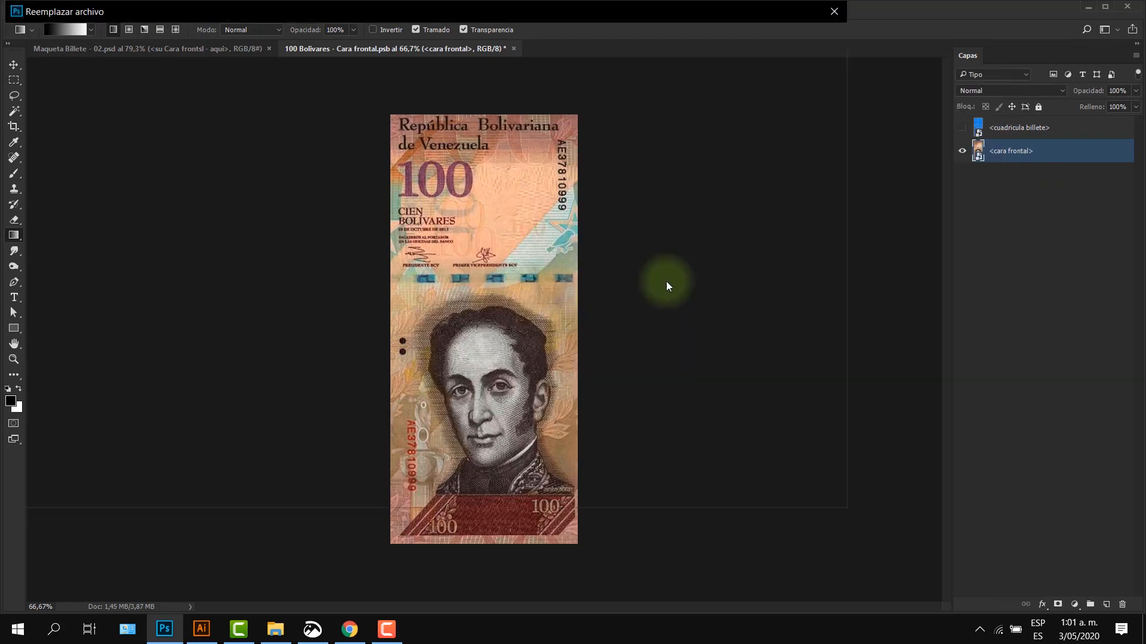
click(59, 129)
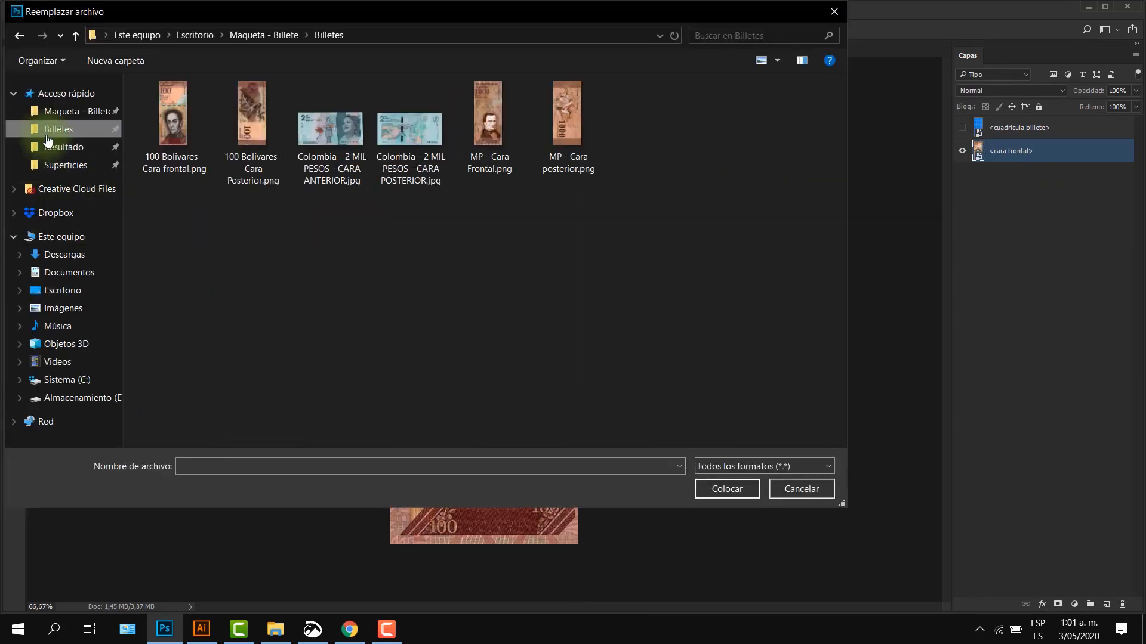
click(476, 124)
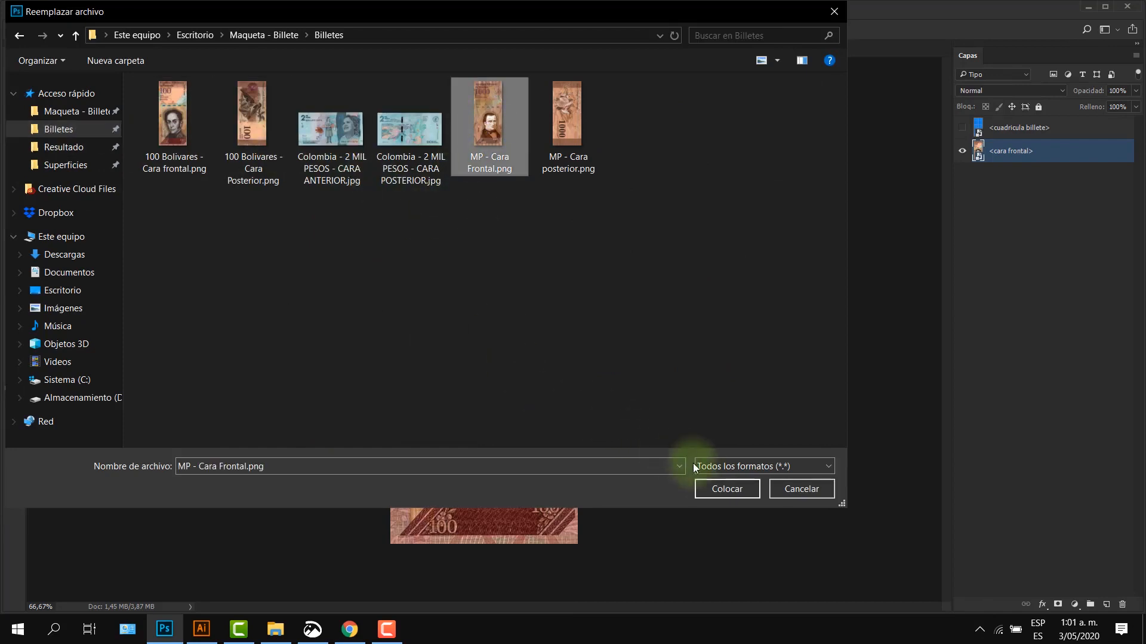
click(722, 487)
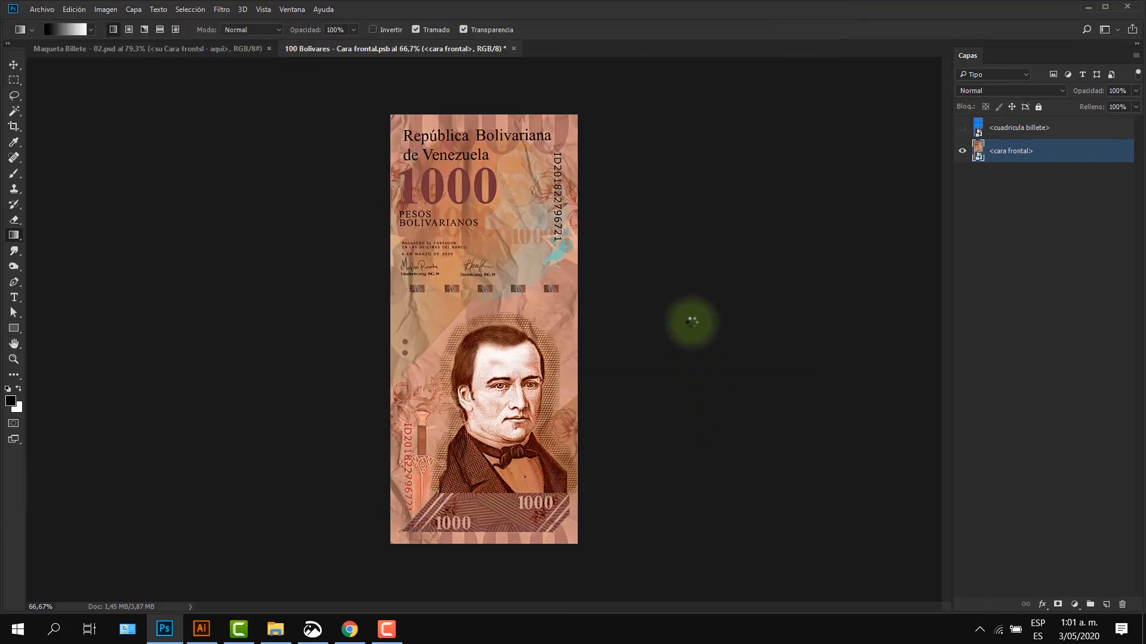
key(ctrl+s)
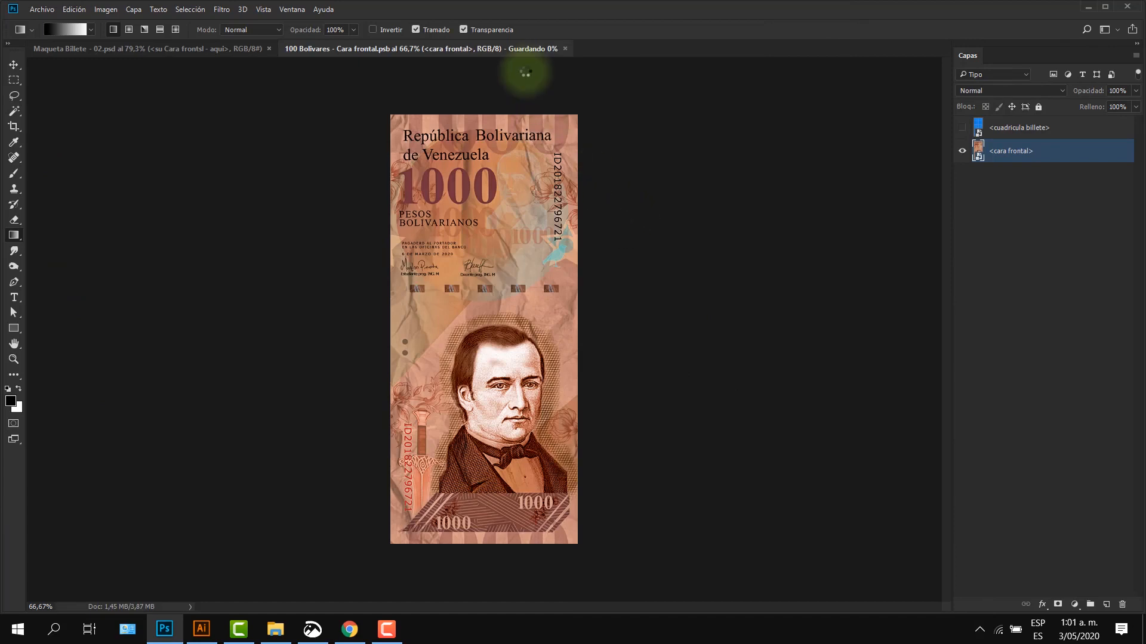
click(513, 48)
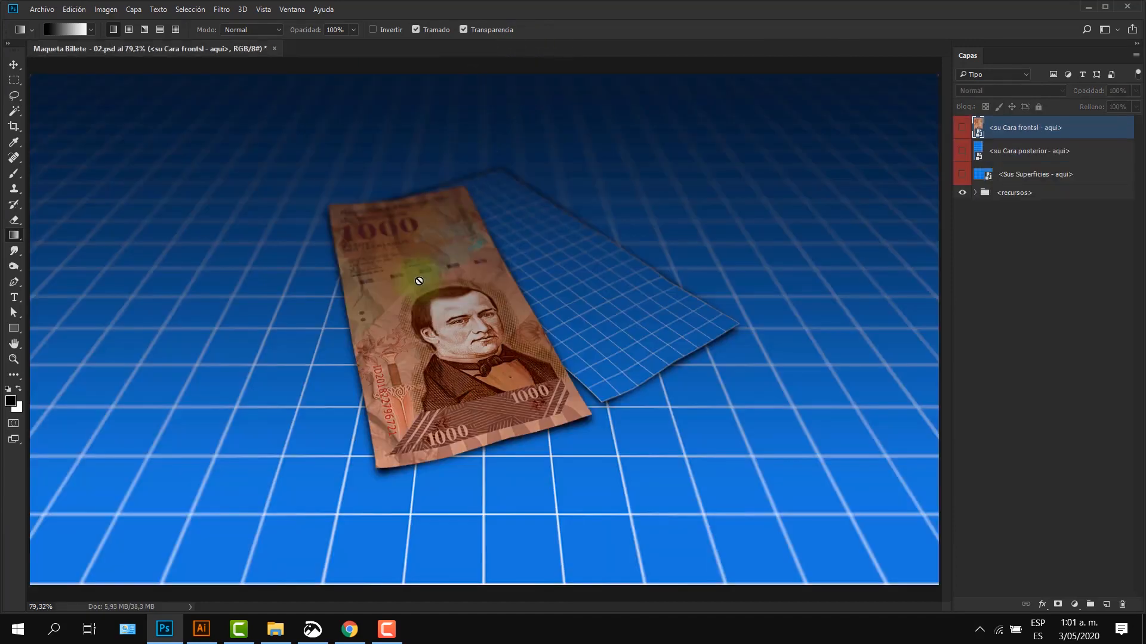
- Open the contents of the <su Cara posterior - aqui> smart object and hide its <cuadricula billete> layer
click(1006, 152)
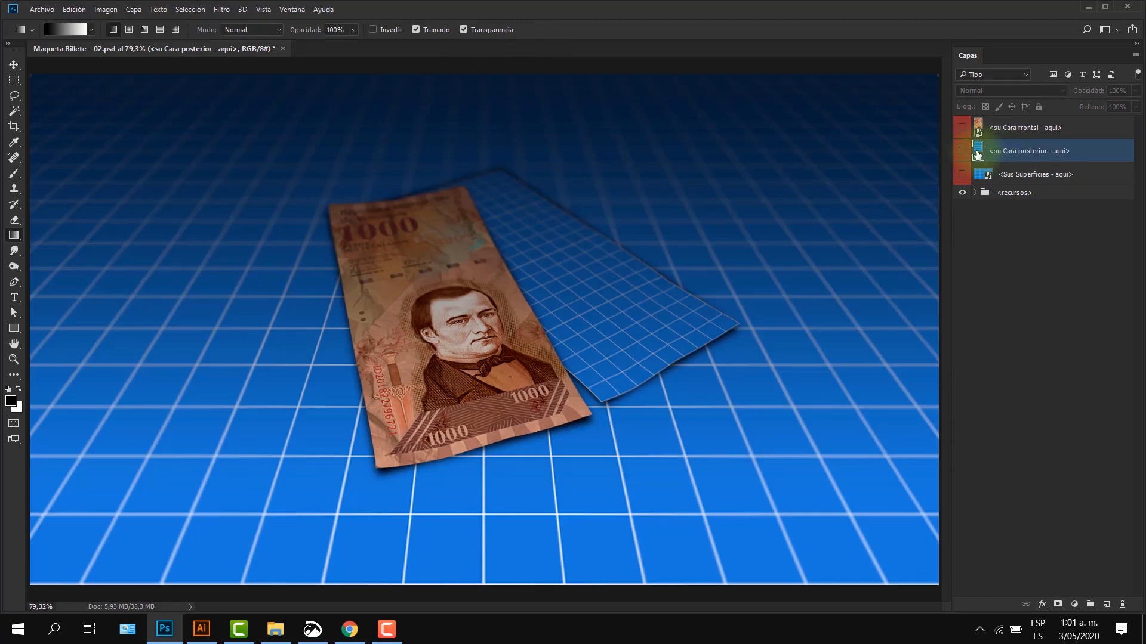
double_click(978, 154)
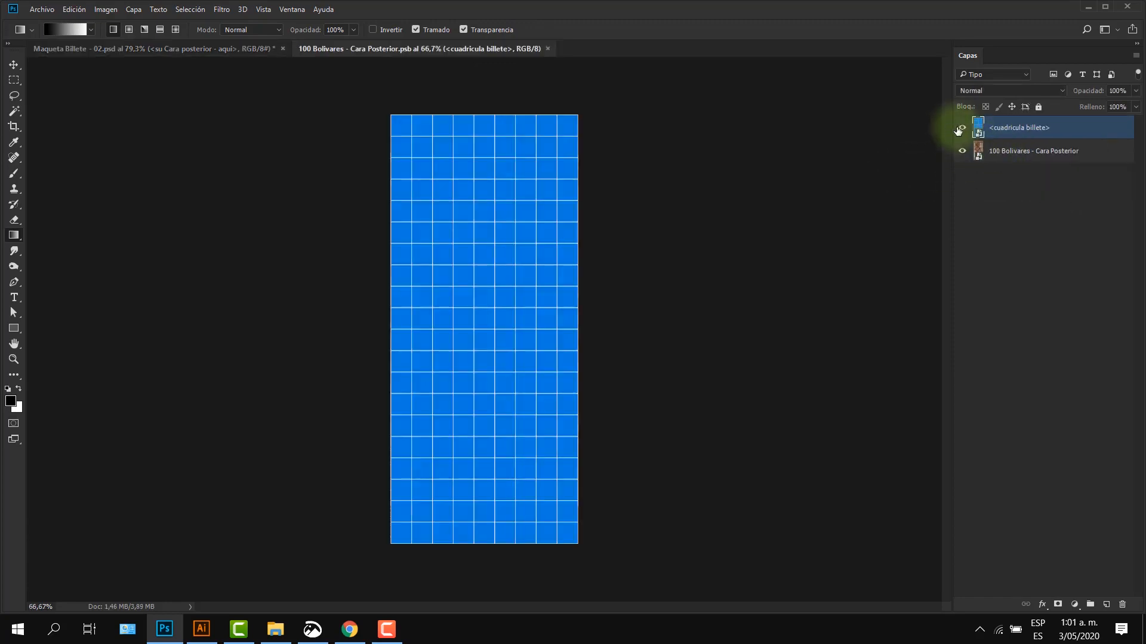
click(962, 128)
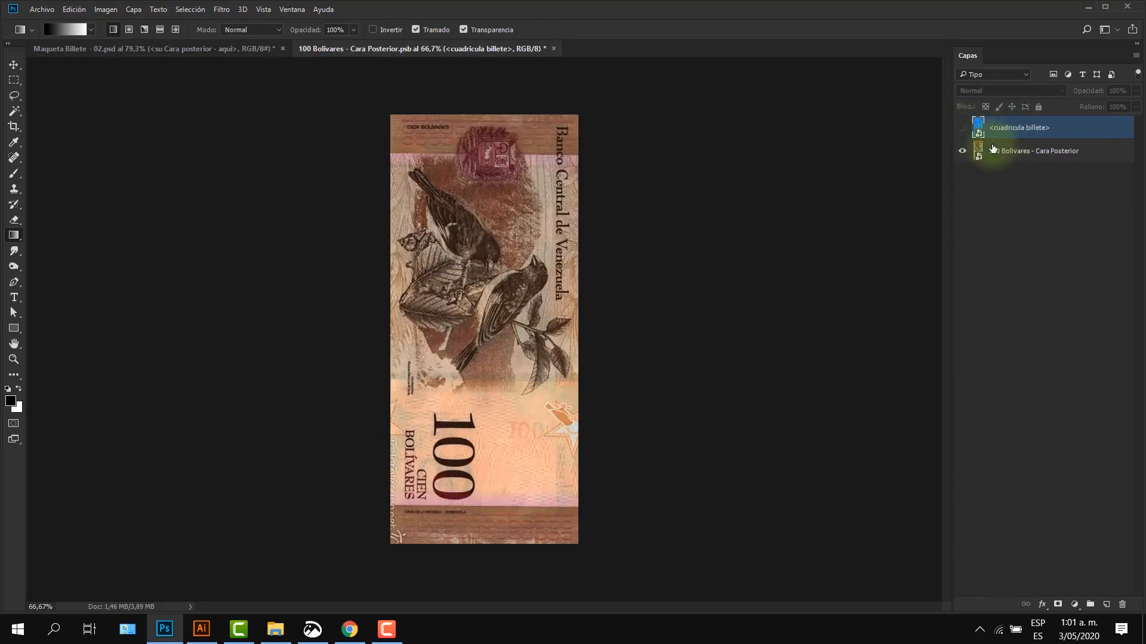
- Replace the contents of the 100 Bolivares - Cara Posterior layer with MP - Cara posterior.png, then save and close the back face document
right_click(1005, 154)
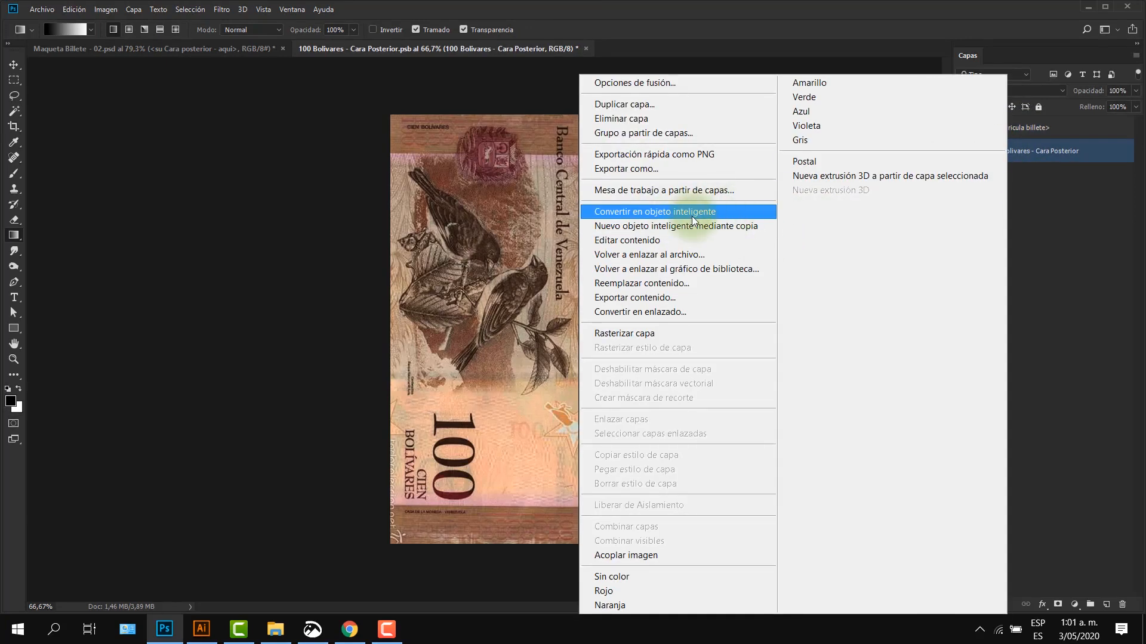
click(664, 284)
click(572, 121)
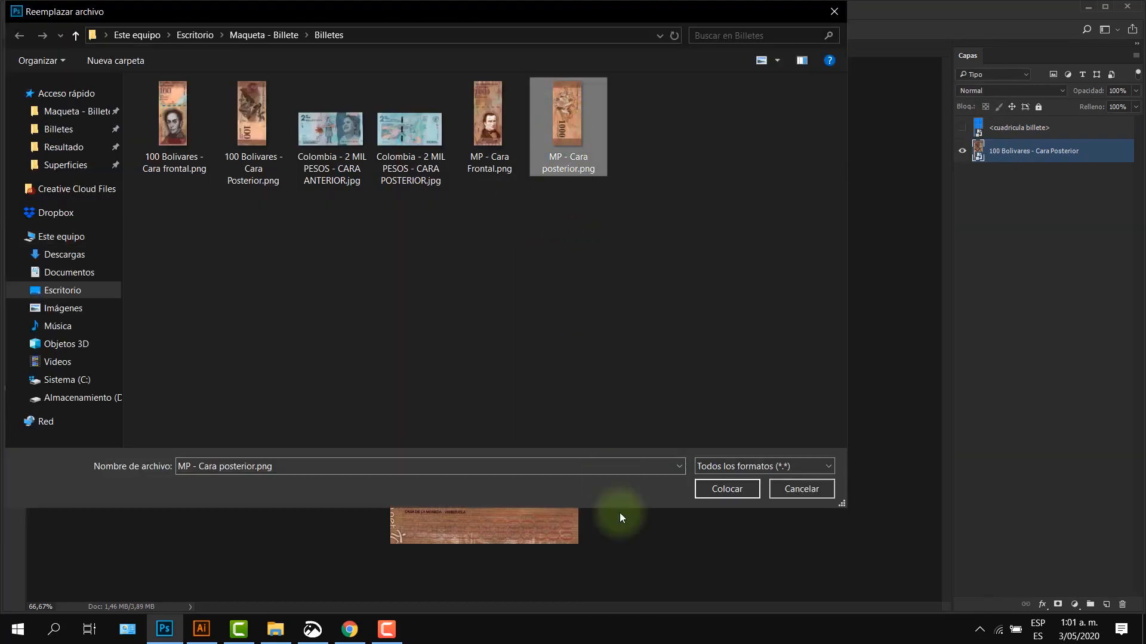
click(727, 489)
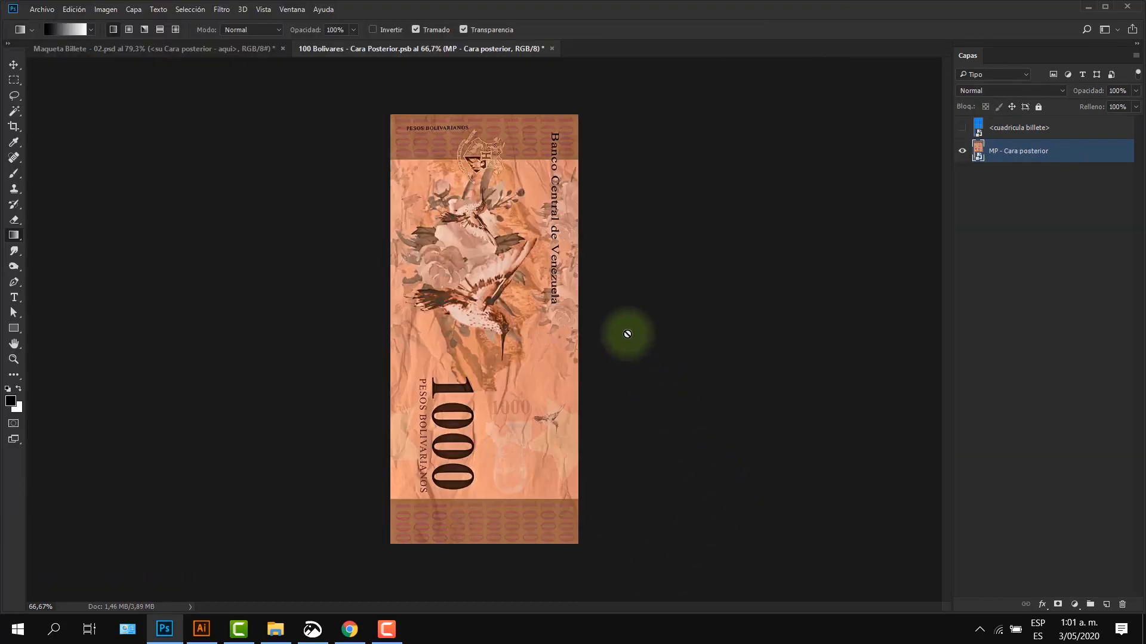
key(ctrl+s)
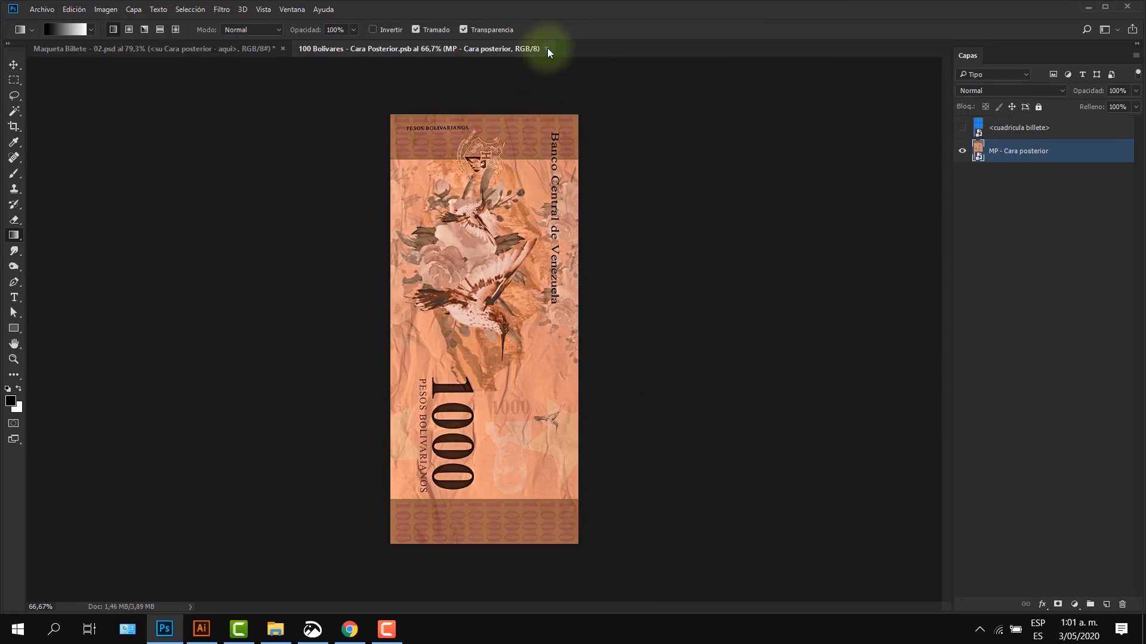
click(547, 48)
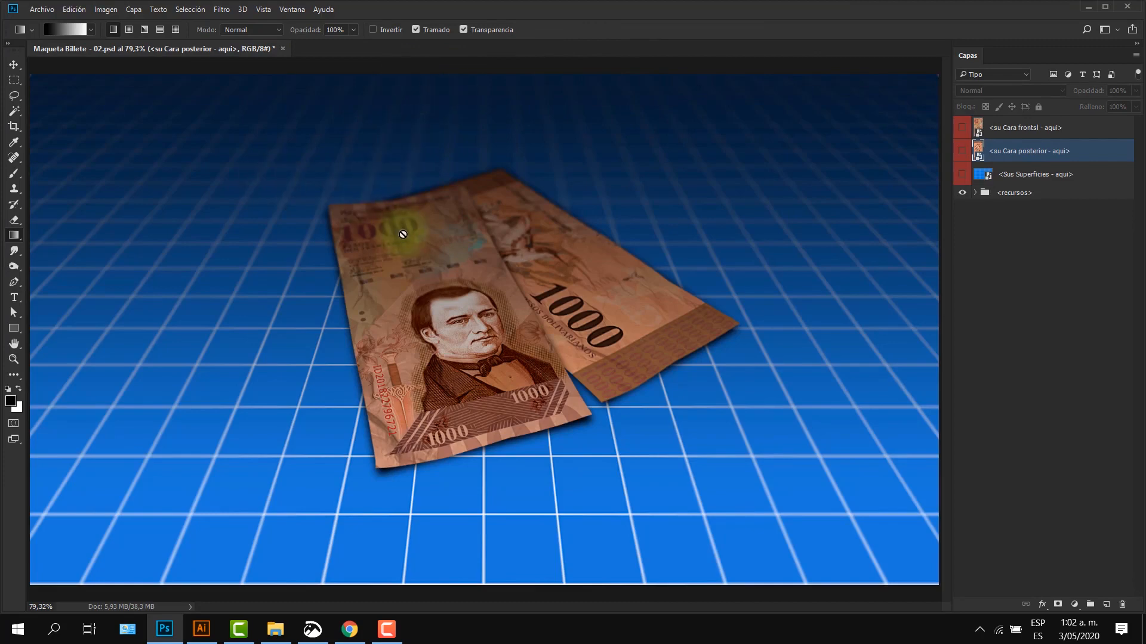
- Open the contents of the <Sus Superficies - aqui> smart object and hide its <reticula superficie> layer
click(1024, 175)
right_click(1016, 175)
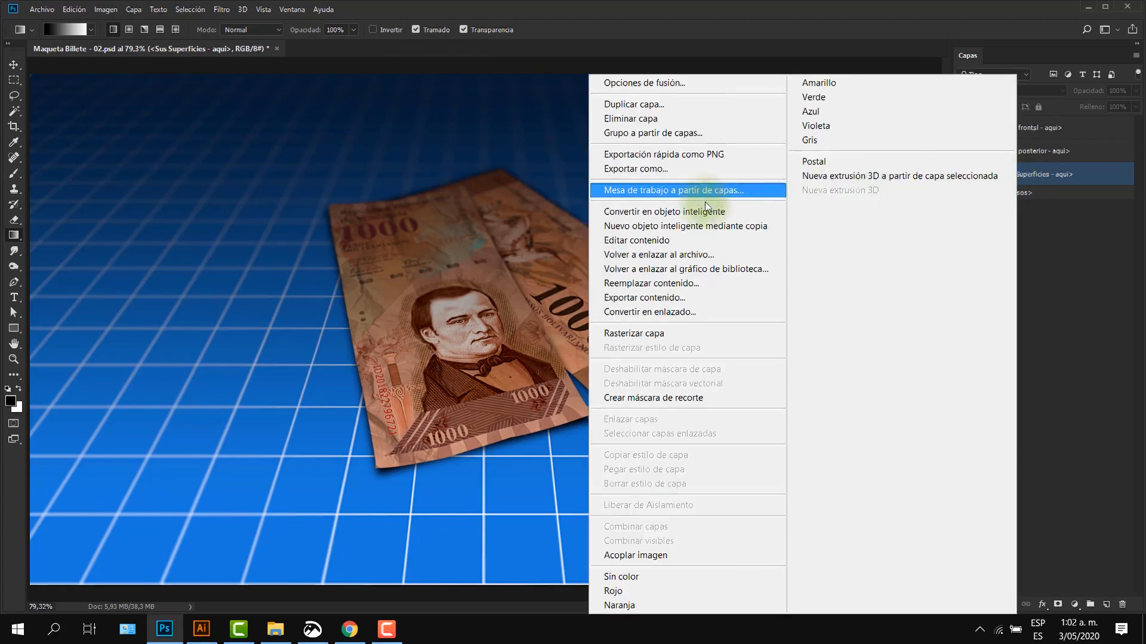
click(663, 240)
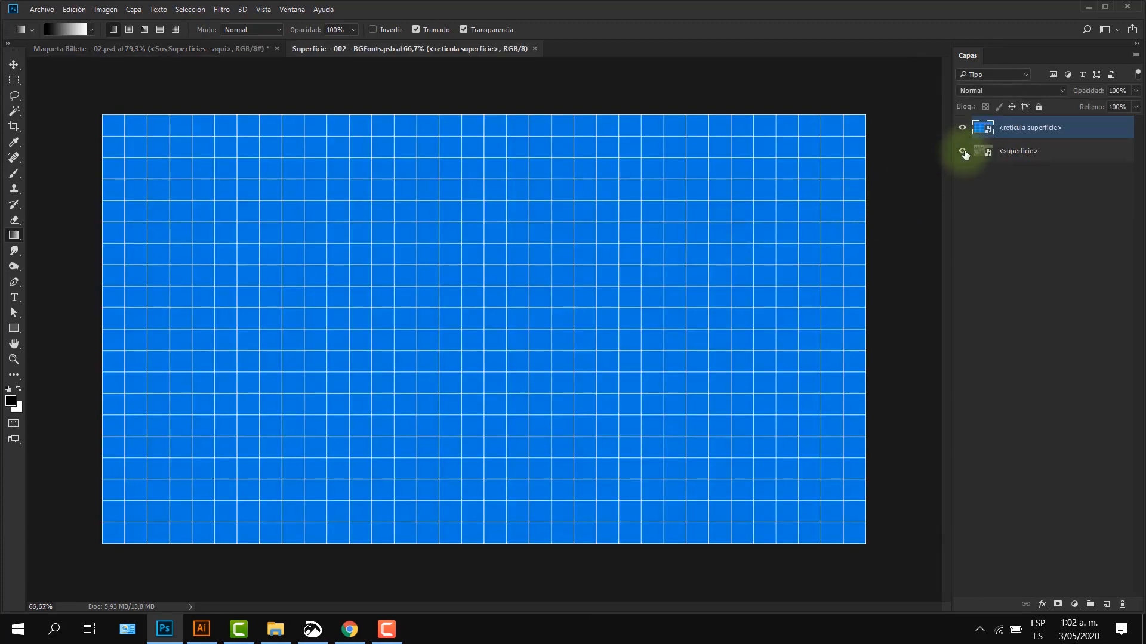
click(963, 128)
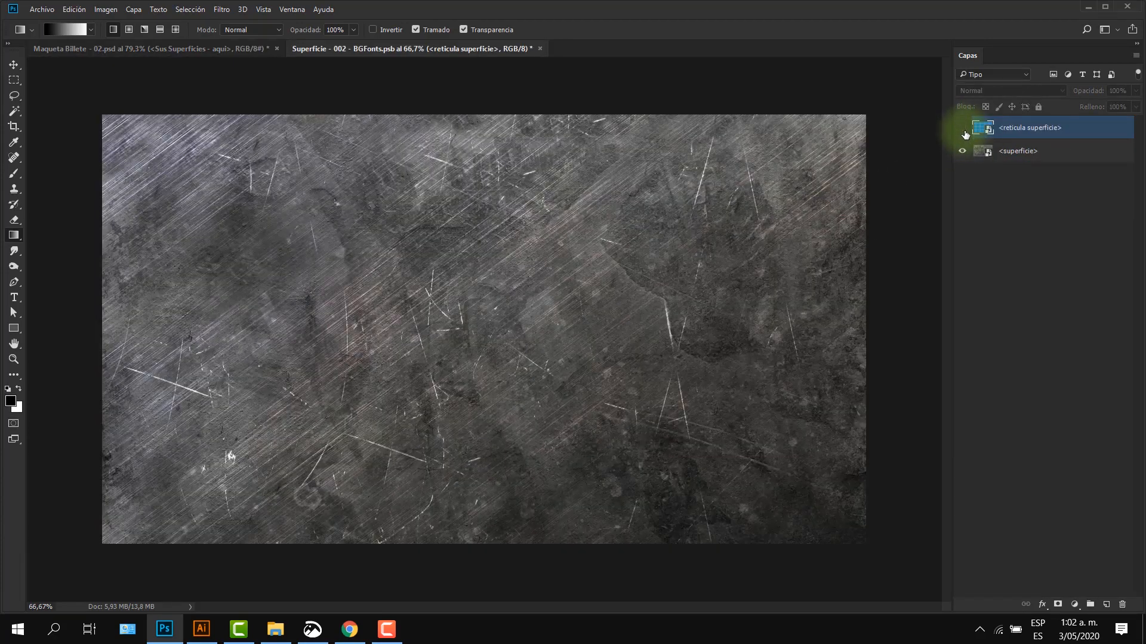
- Replace the contents of the <superficie> layer with Superficie - 003 - Dares Domare Group.jpg
click(1017, 153)
right_click(1017, 153)
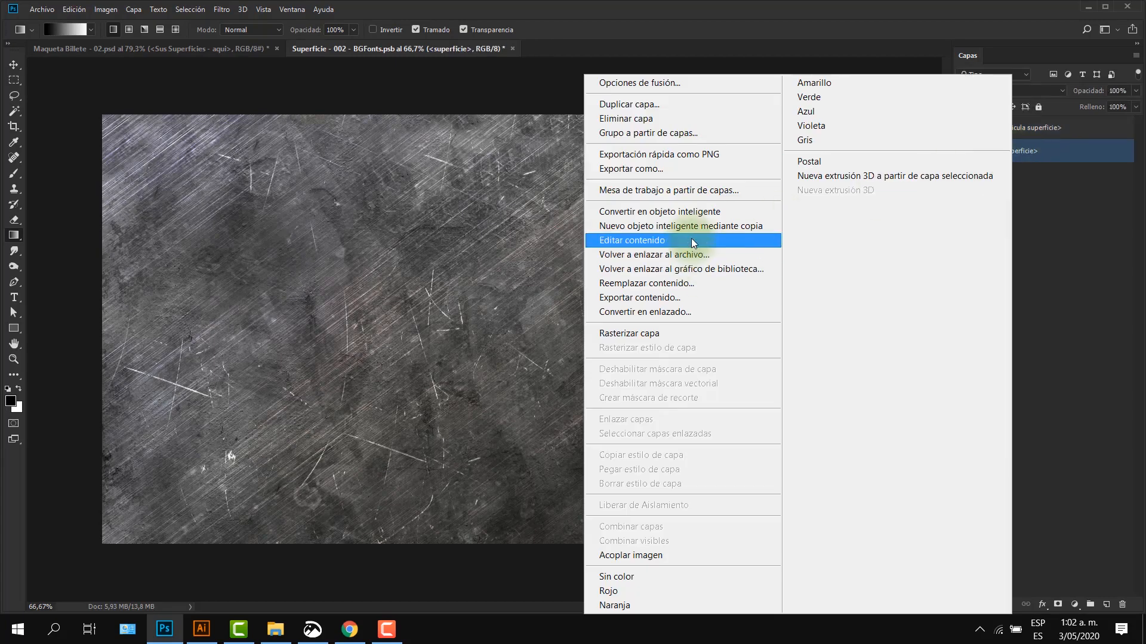
click(689, 285)
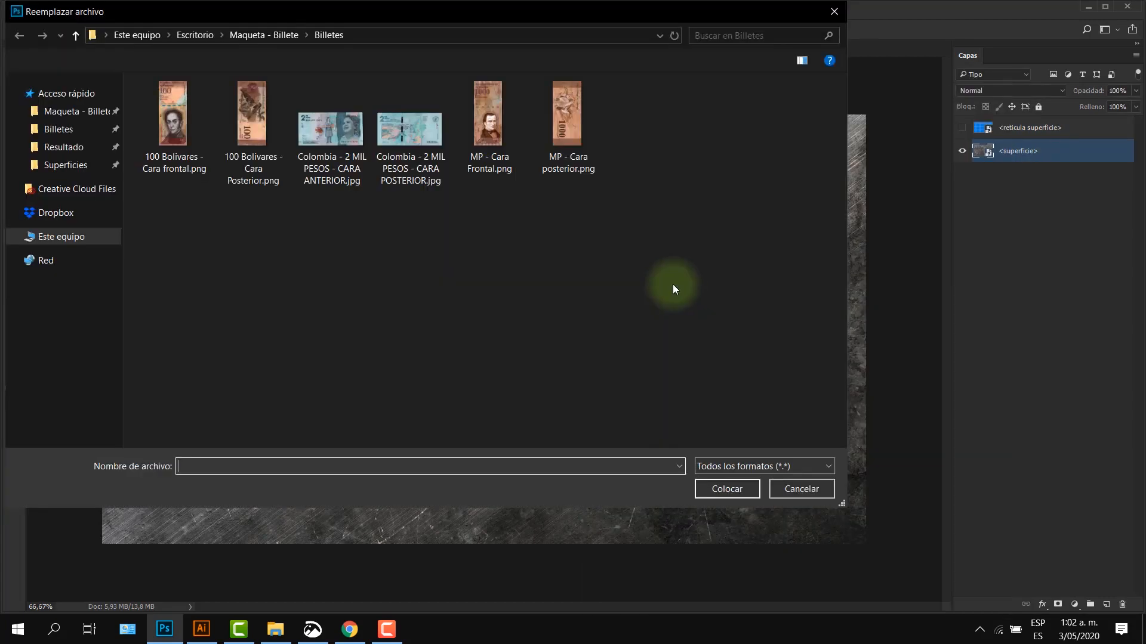
click(69, 165)
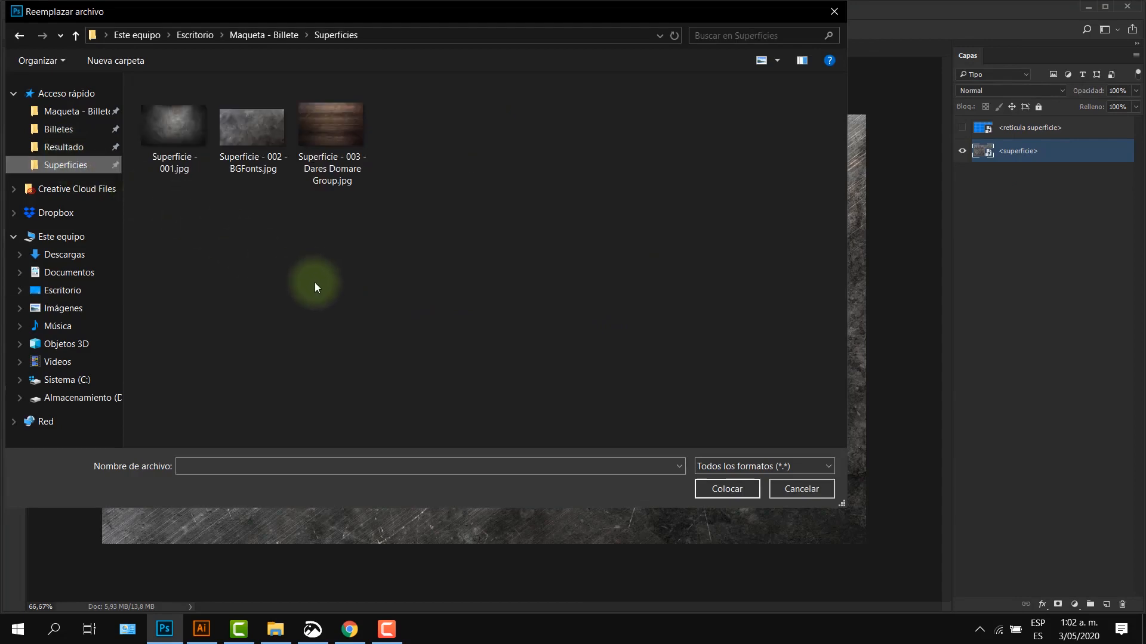
click(330, 142)
click(726, 490)
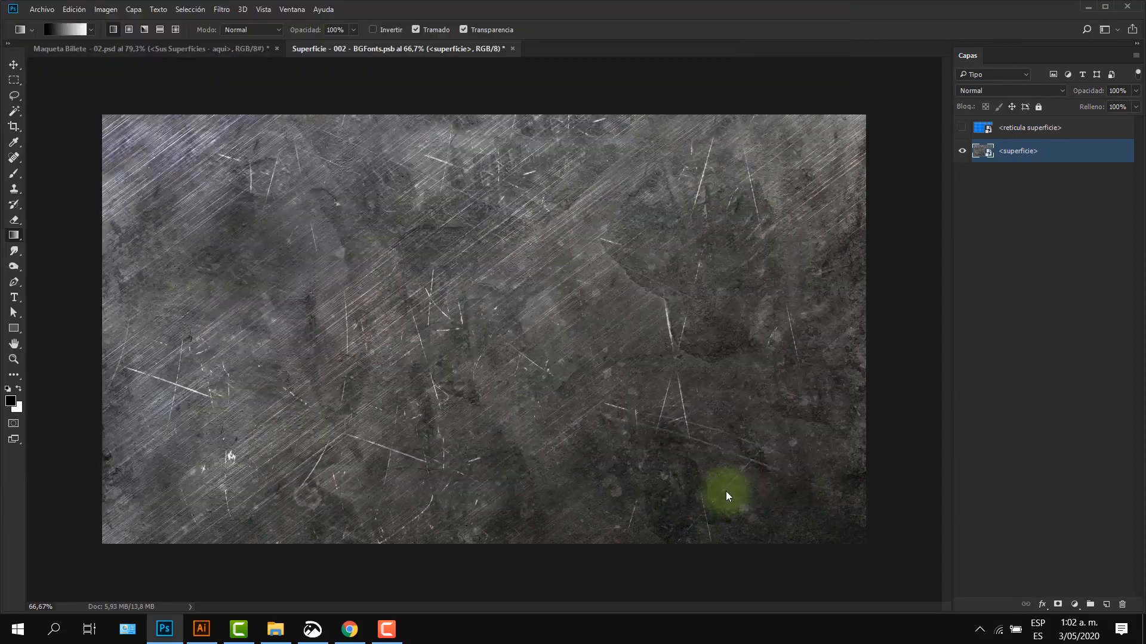
key(ctrl+0)
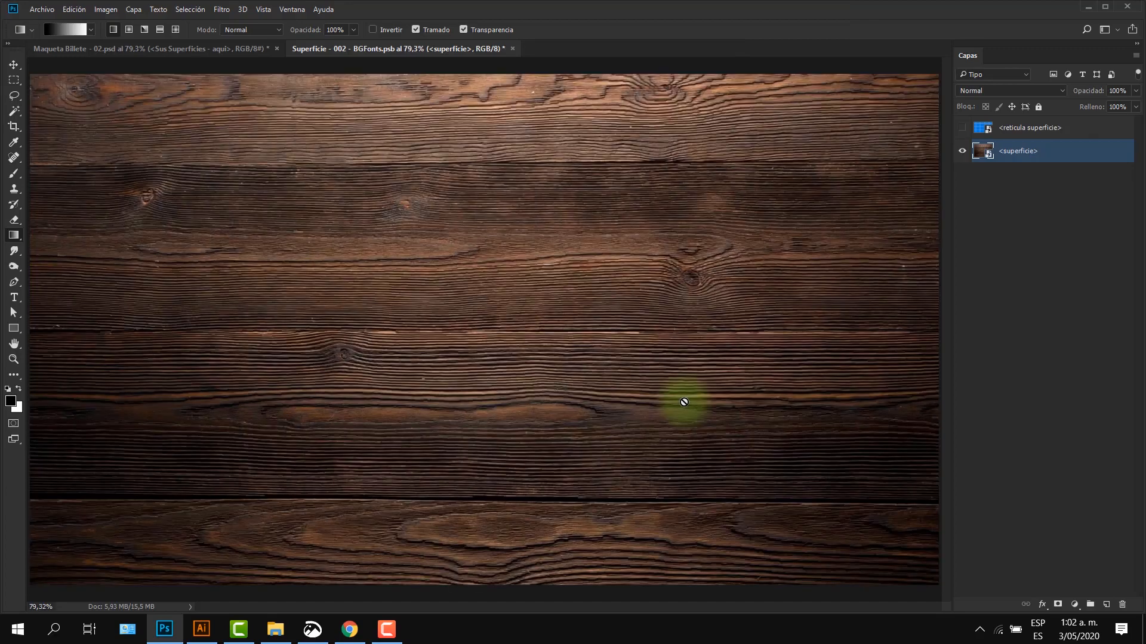
- Rotate the wooden <superficie> layer about -8.3° and scale it to about 105% so it covers the whole canvas
click(1024, 127)
click(1026, 153)
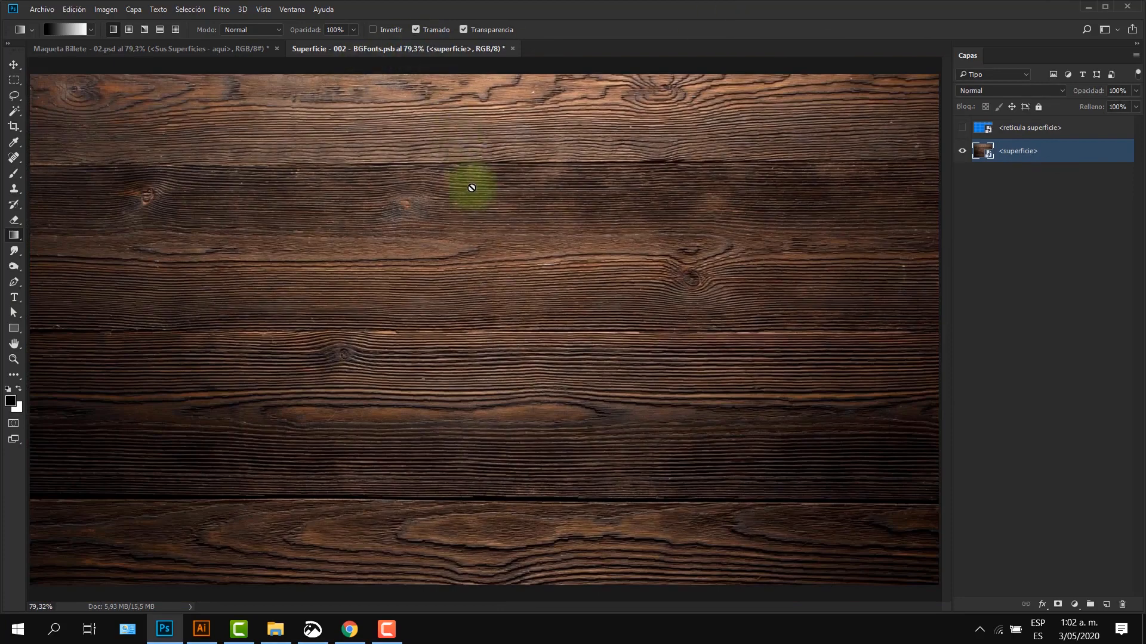
key(ctrl+t)
key(ctrl+0)
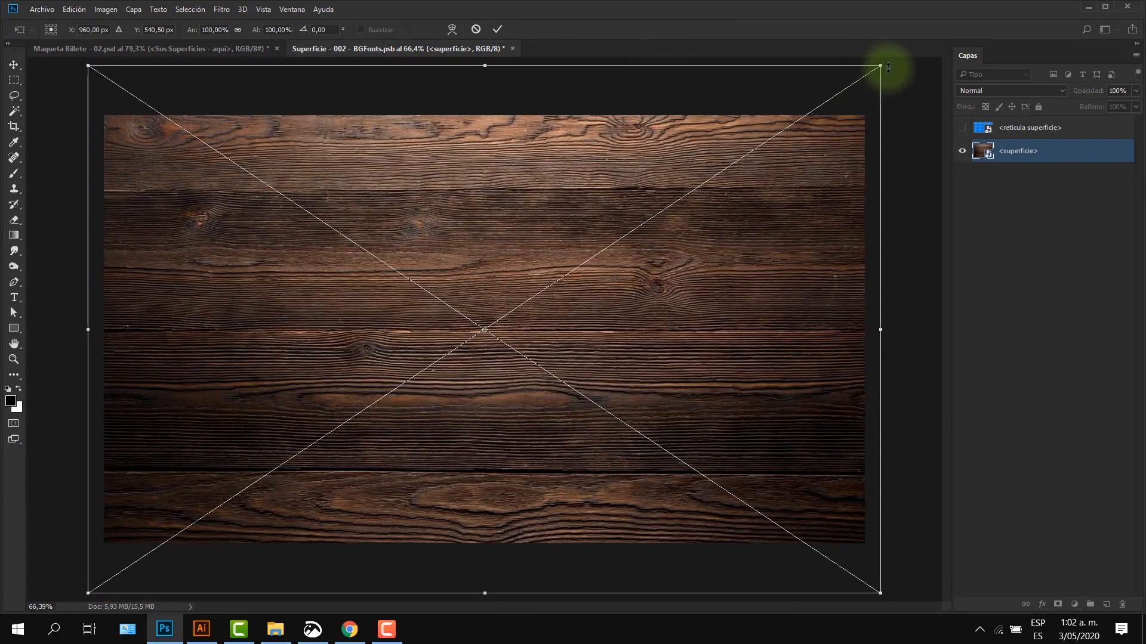
drag(888, 66, 857, 23)
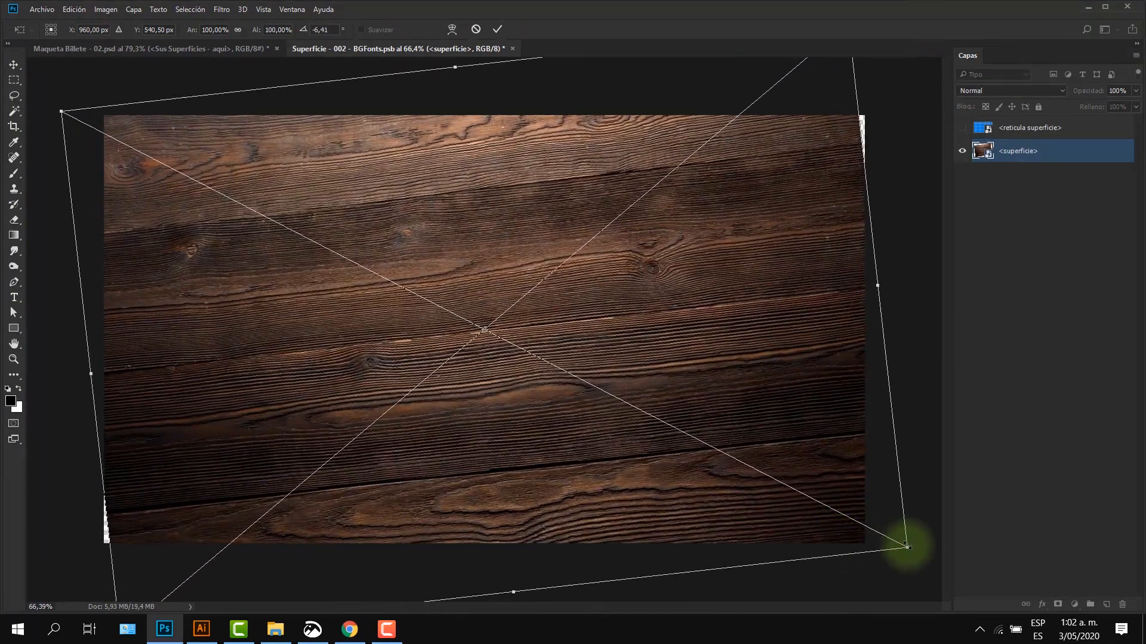
drag(907, 547, 942, 552)
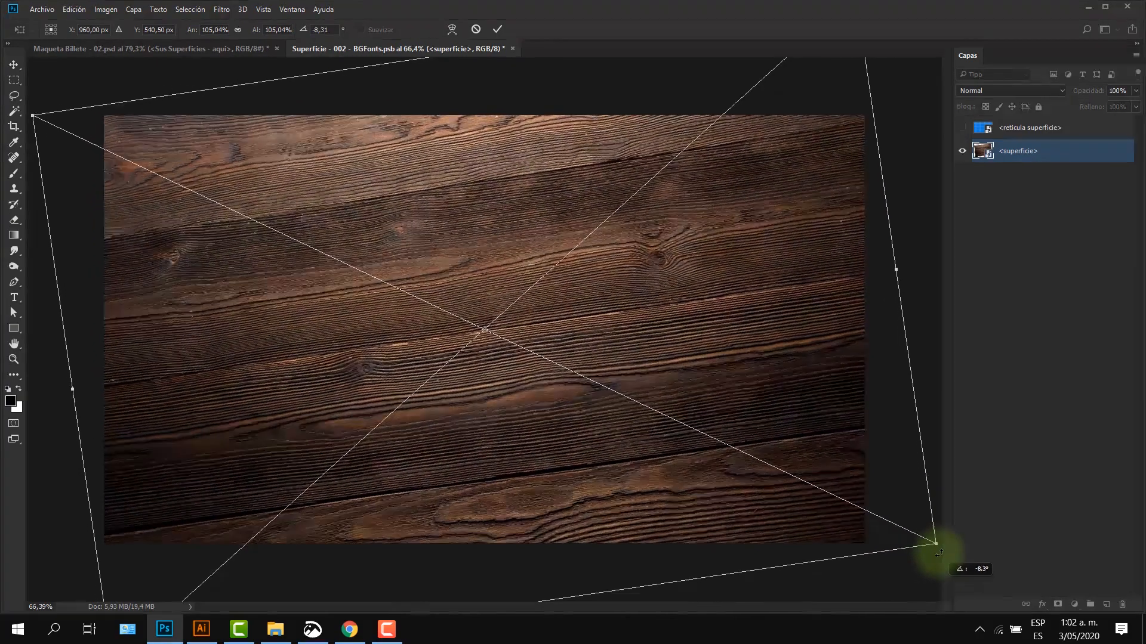
key(Return)
key(g)
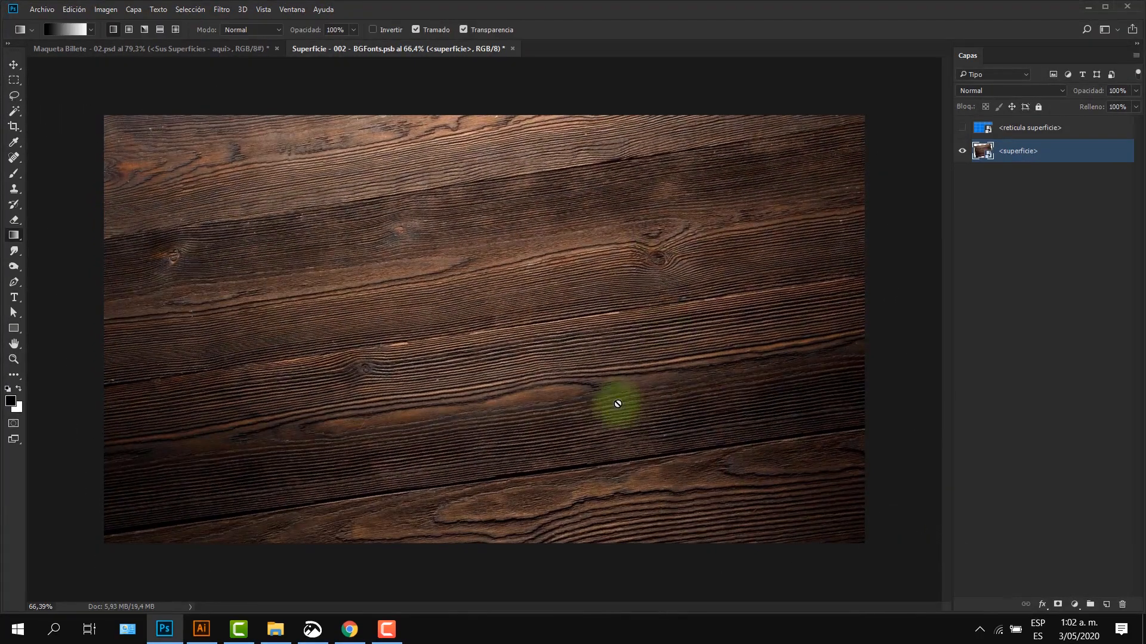
- Save and close the surface document, and show the updated mockup in full-screen mode
key(ctrl+s)
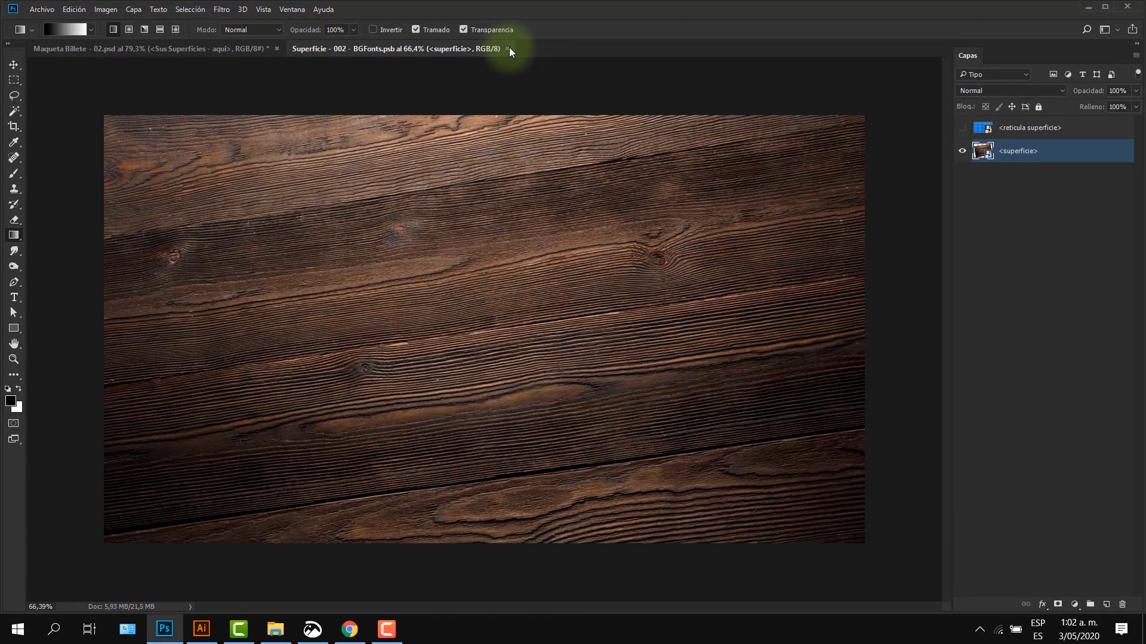
click(508, 48)
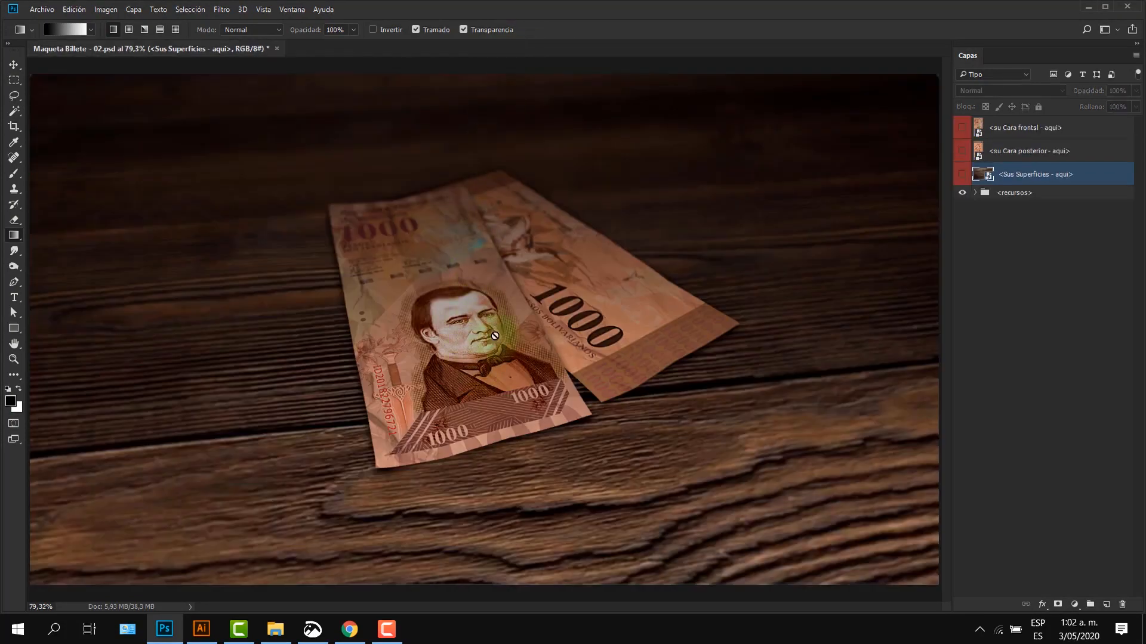
key(f)
key(f)
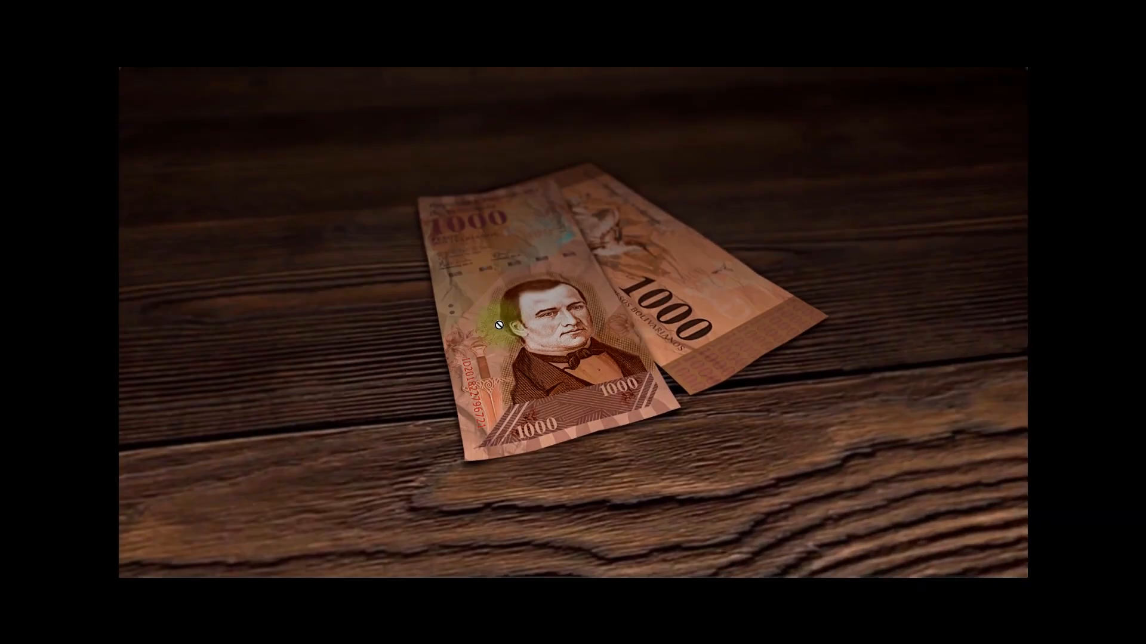
- Open the contents of the <Sus Superficies - aqui> smart object and replace its <superficie> layer with Superficie - 001.jpg
scroll(499, 325, up, 2)
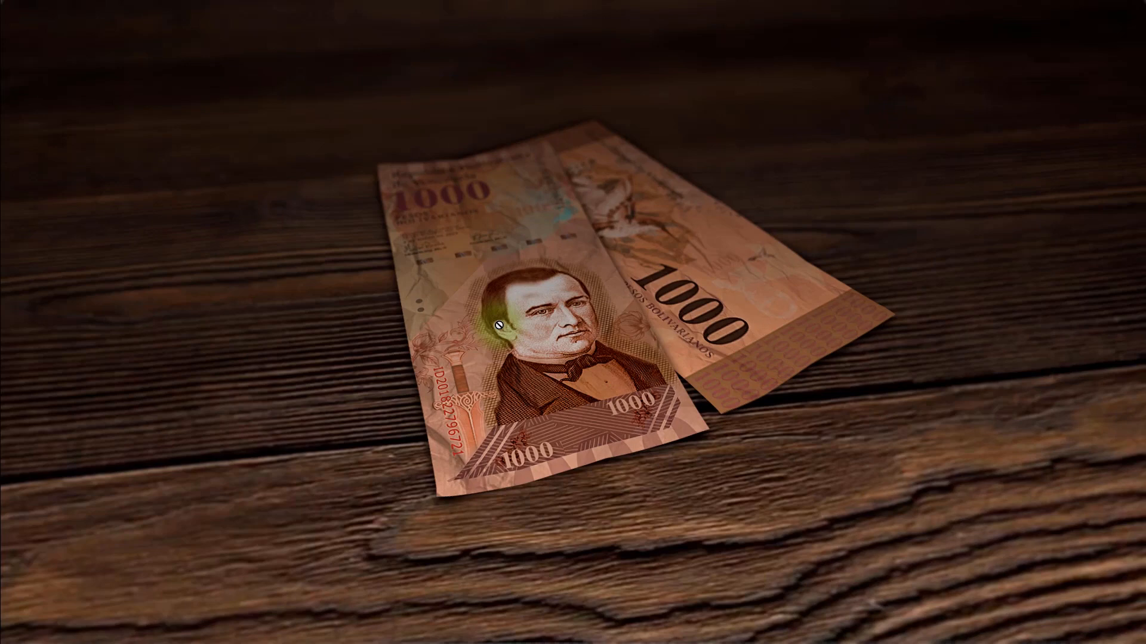
key(f)
key(ctrl+0)
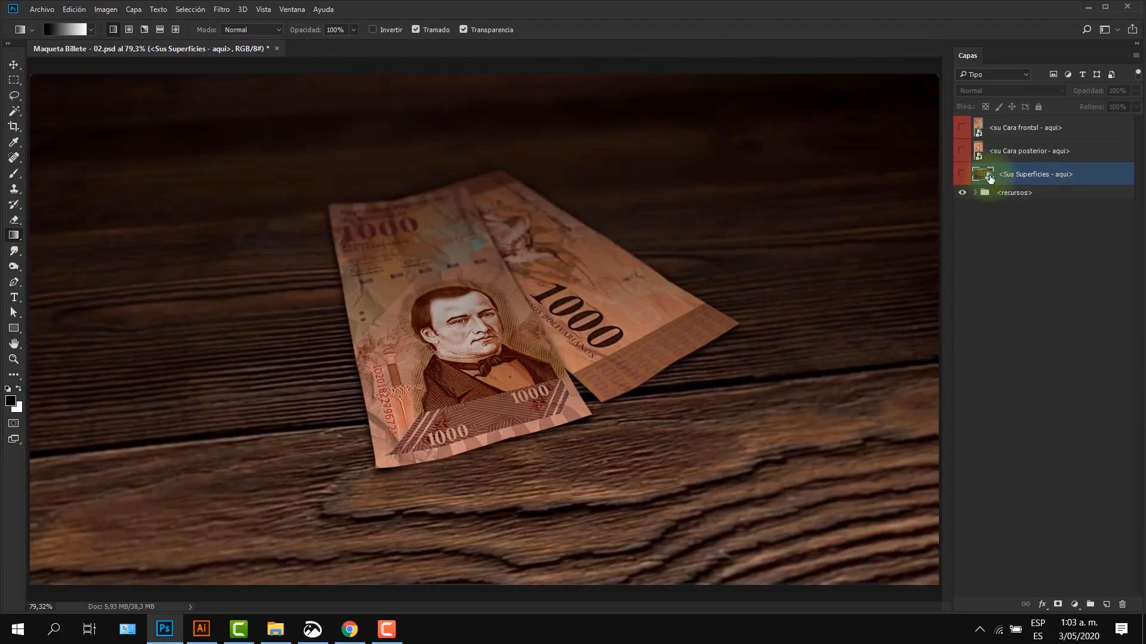
double_click(984, 175)
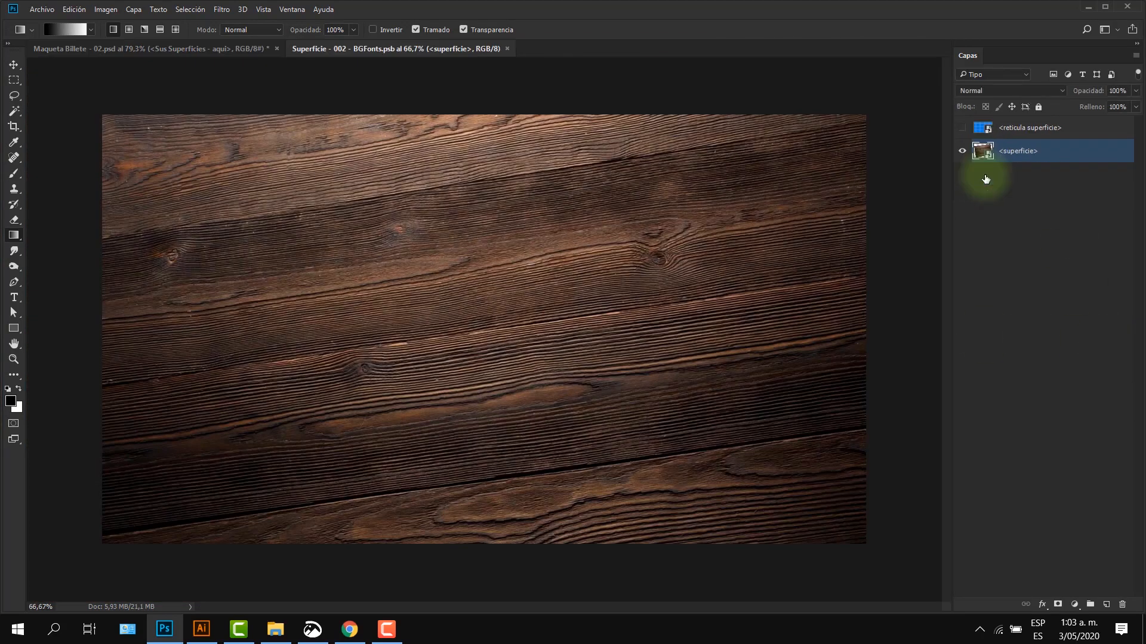
right_click(1009, 155)
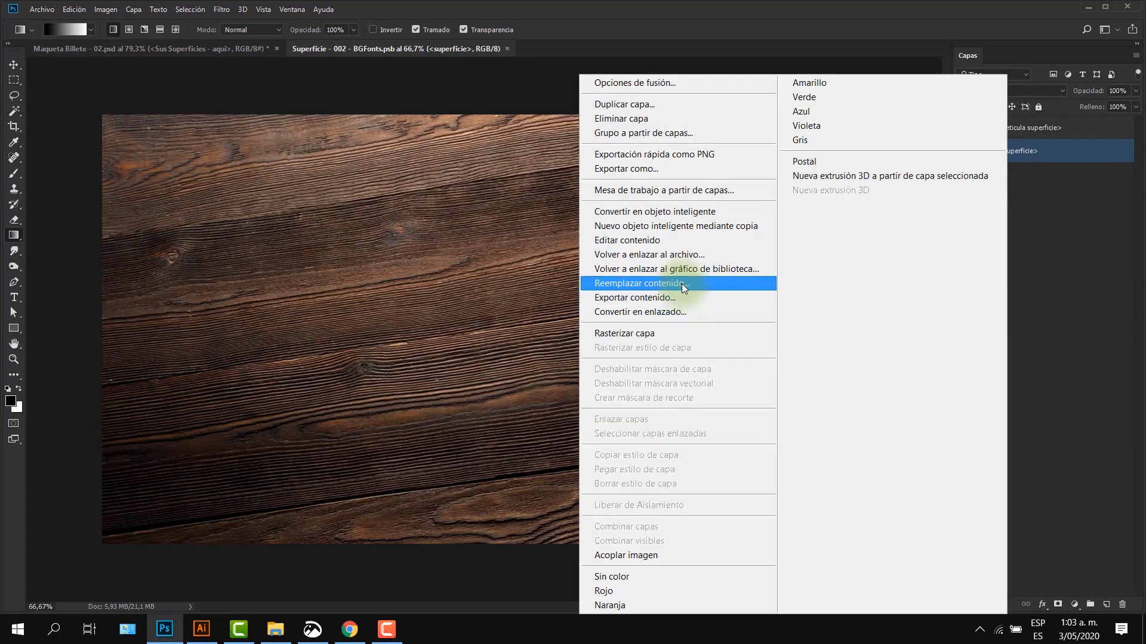
click(681, 284)
click(173, 127)
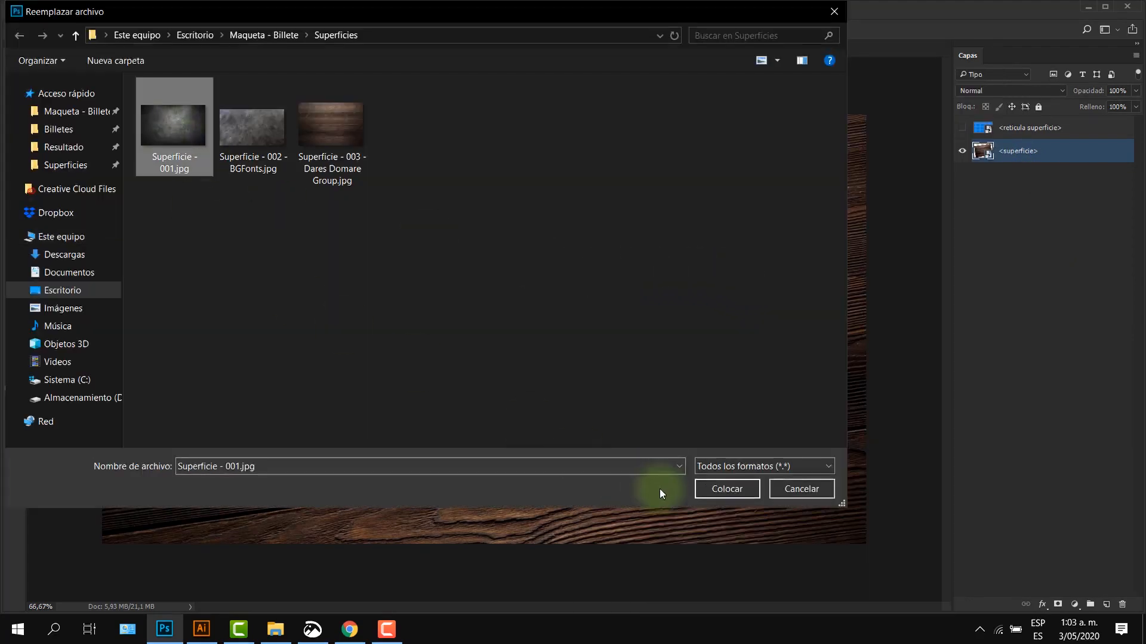
click(726, 490)
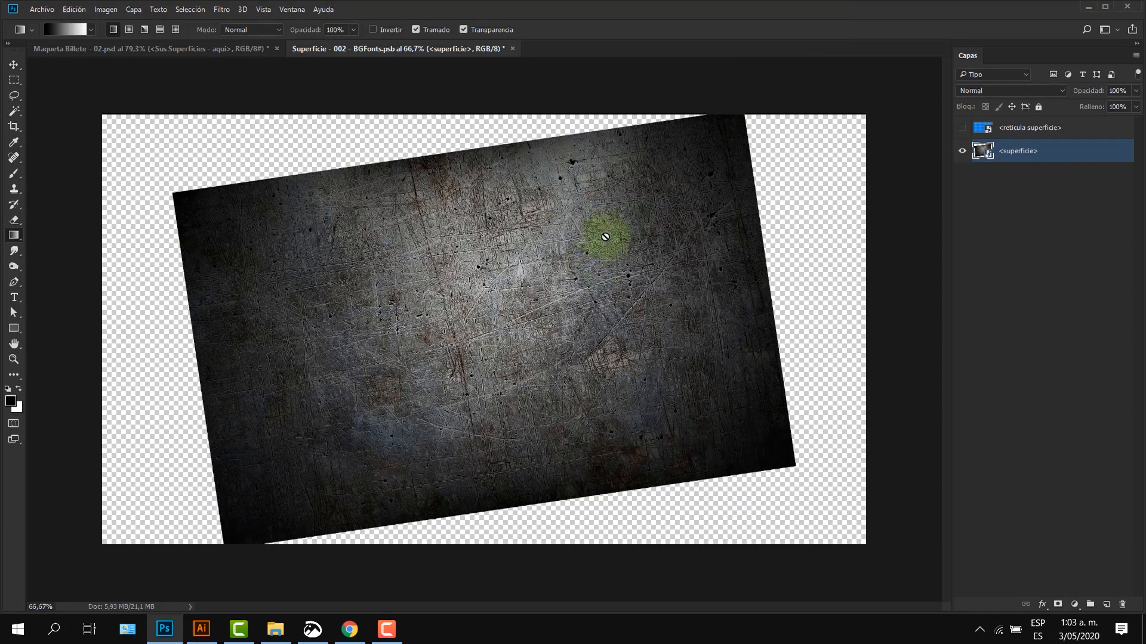
- Enlarge the metal <superficie> layer until it covers the whole canvas, and save and close the surface document
key(v)
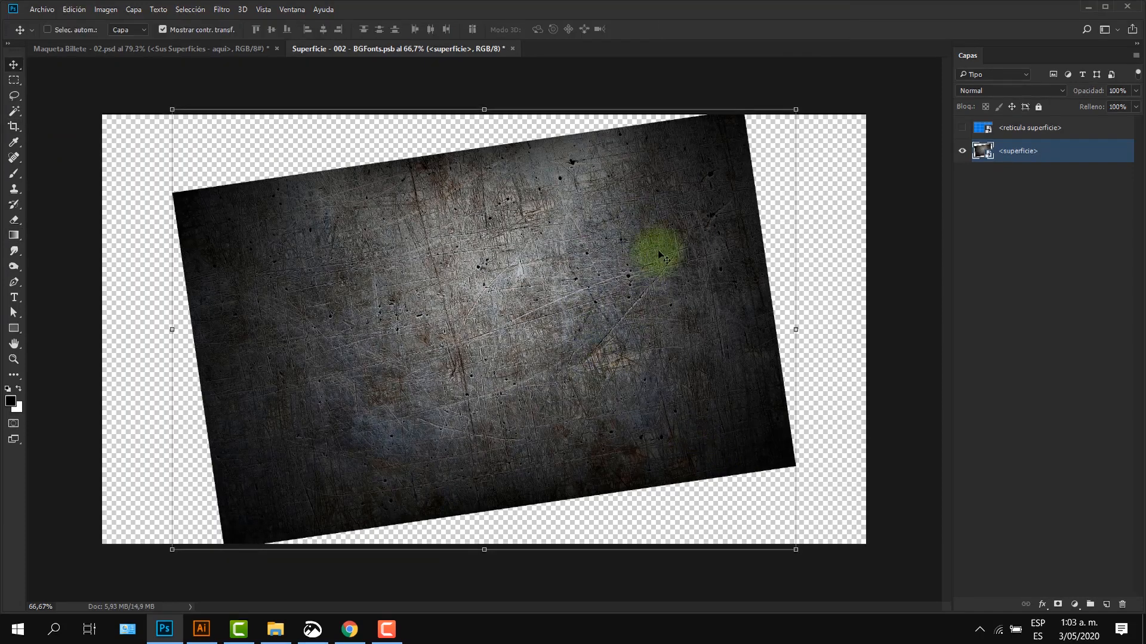
key(ctrl+t)
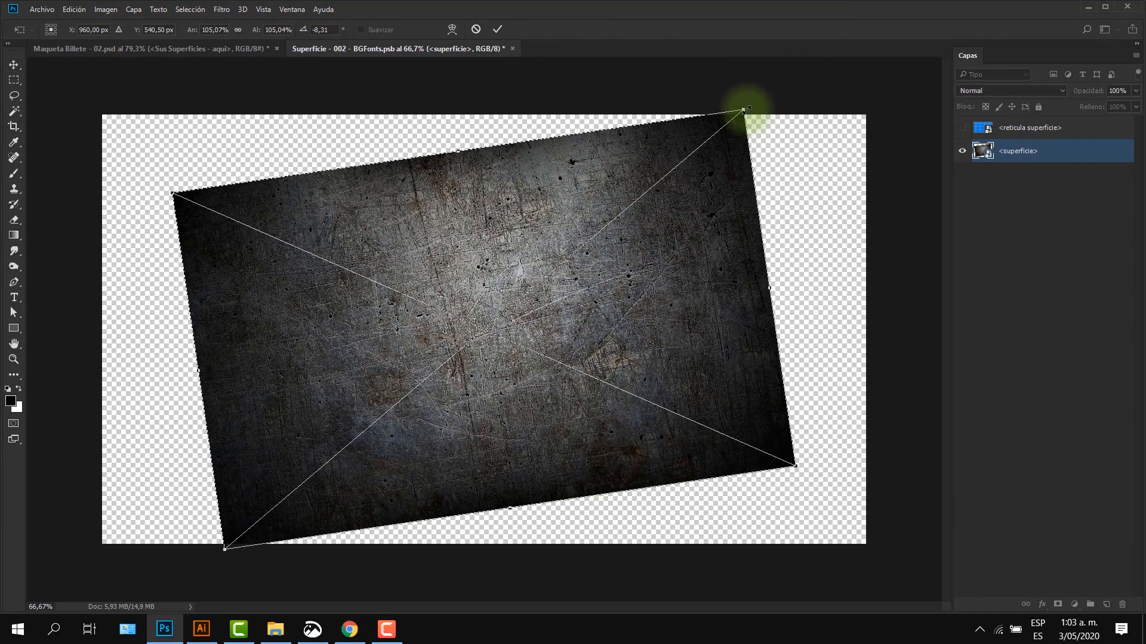
drag(745, 109, 945, 84)
key(Escape)
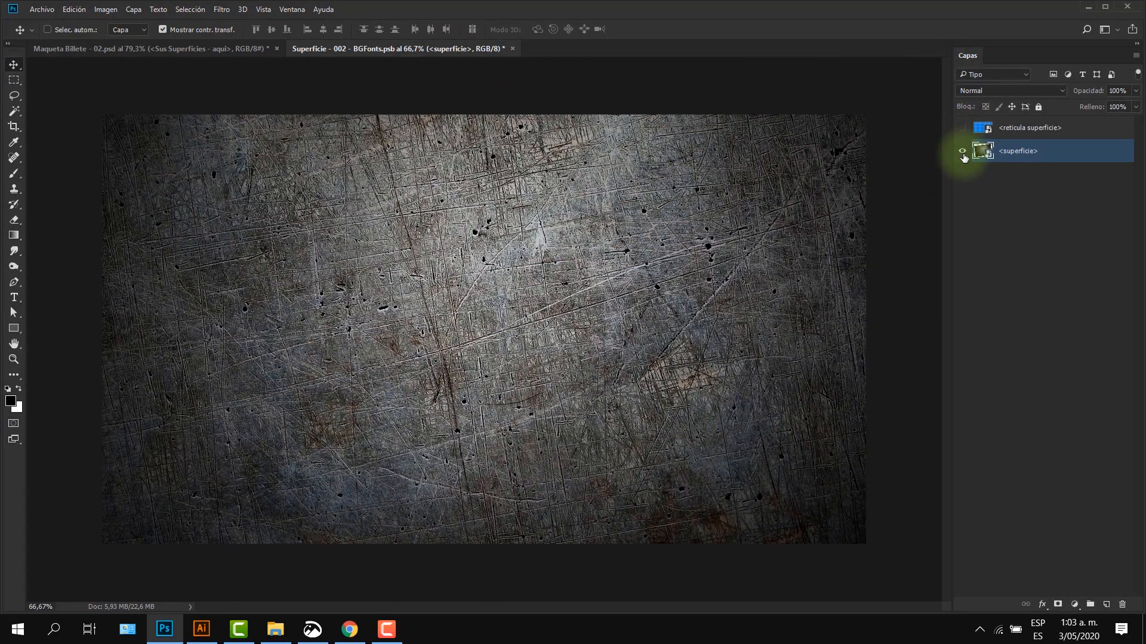
key(ctrl+s)
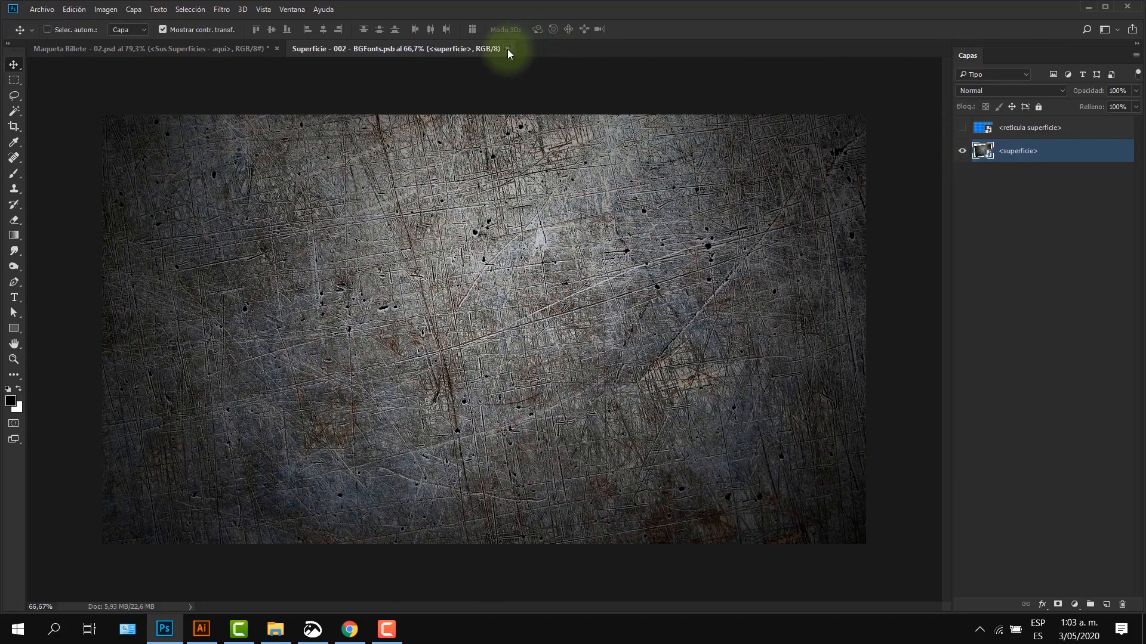
click(507, 49)
- Open the contents of <su Cara frontal - aqui> and replace its <cara frontal> layer with Colombia - 2 MIL PESOS - CARA ANTERIOR.jpg
click(1010, 153)
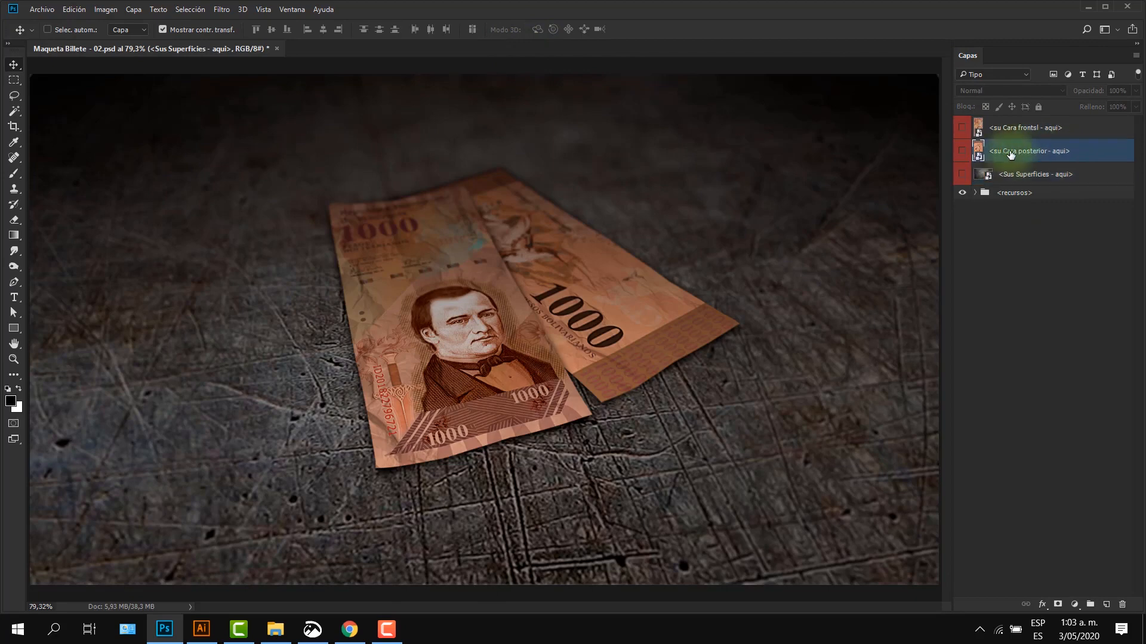
double_click(994, 129)
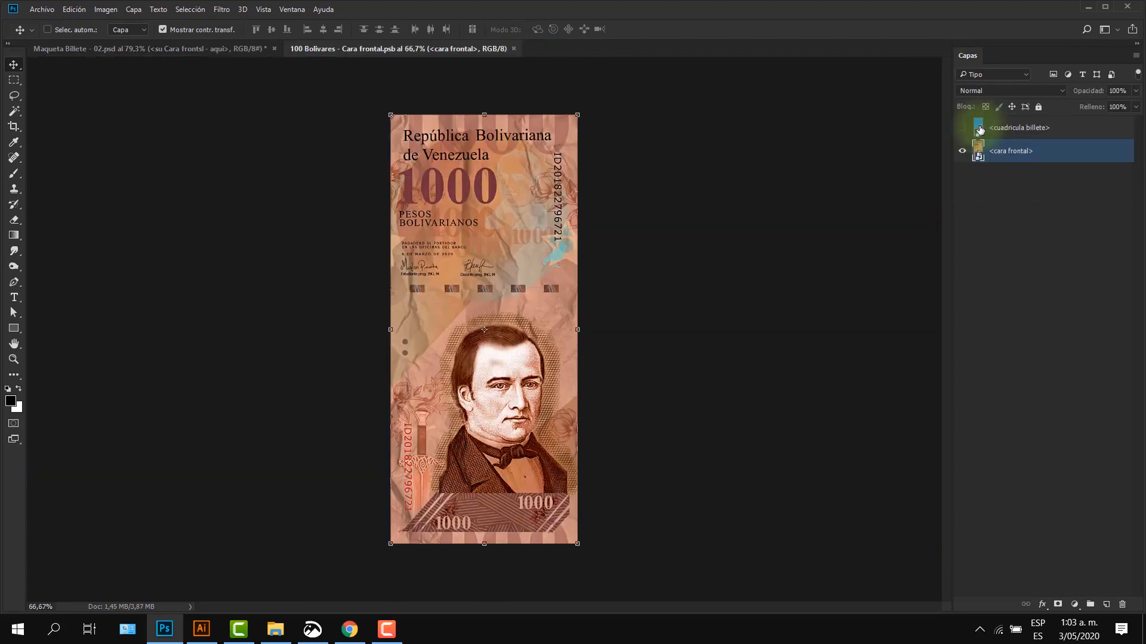
right_click(1010, 156)
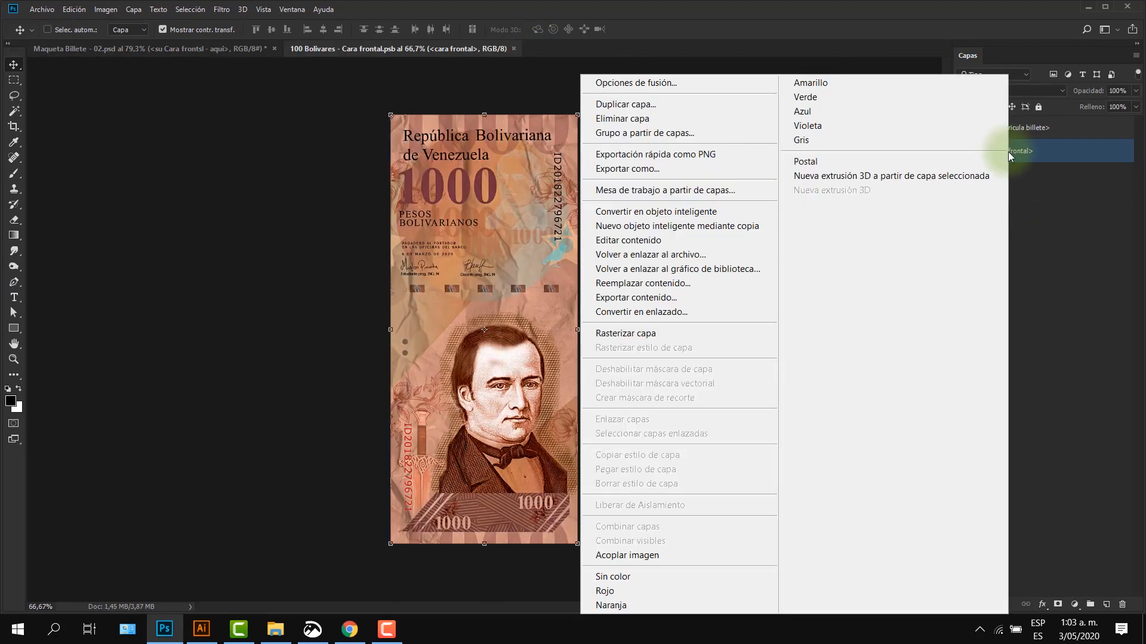
click(687, 286)
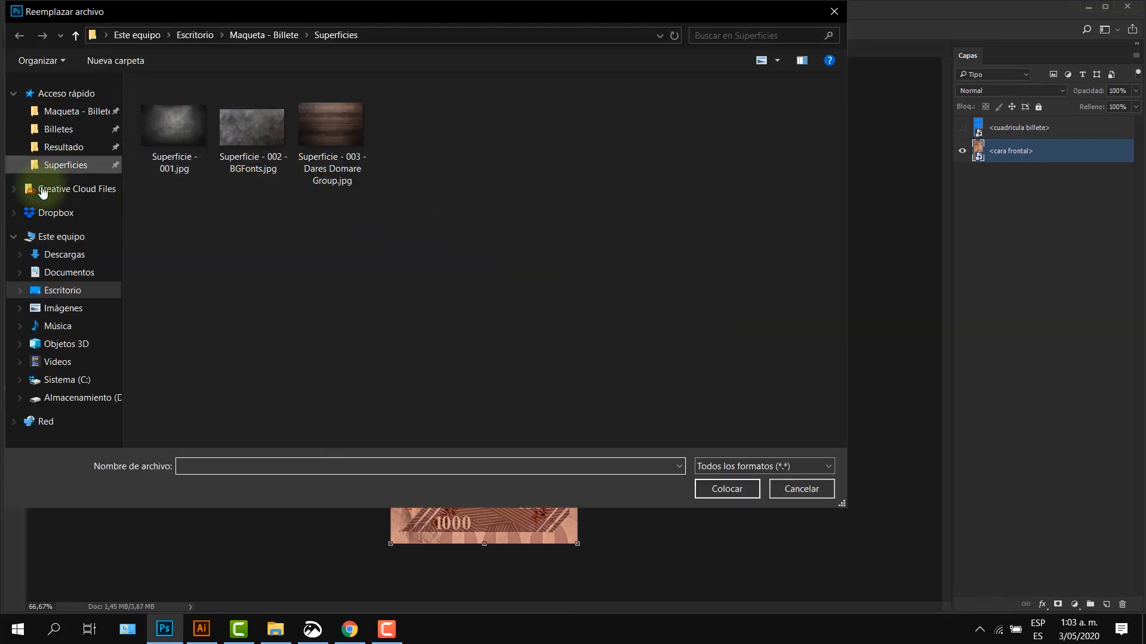
click(63, 147)
click(59, 130)
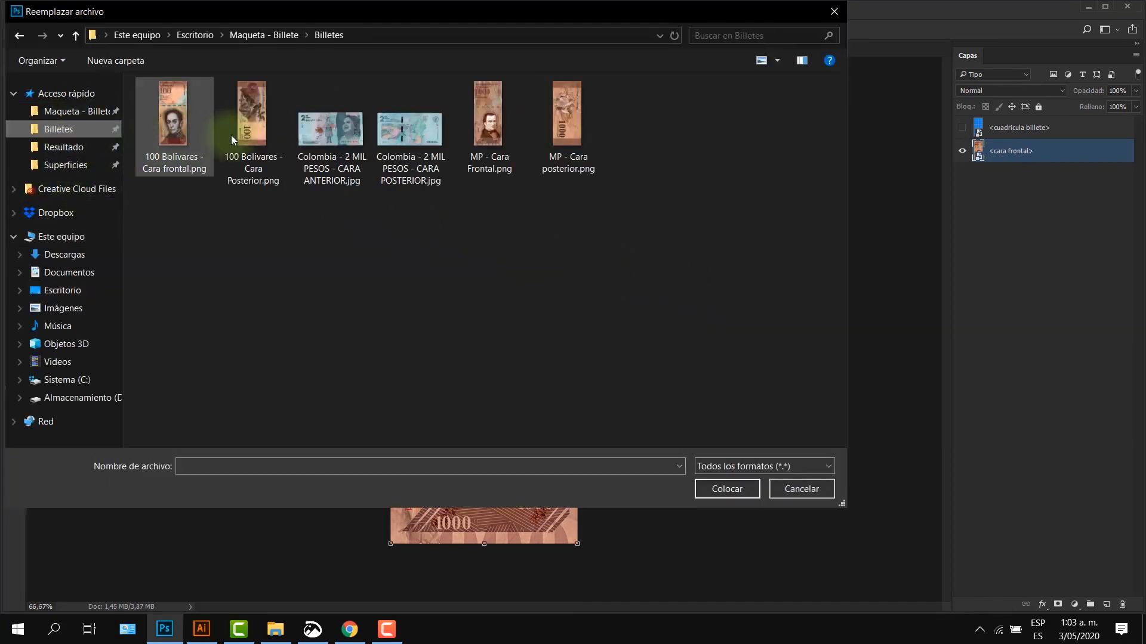
click(327, 141)
click(736, 489)
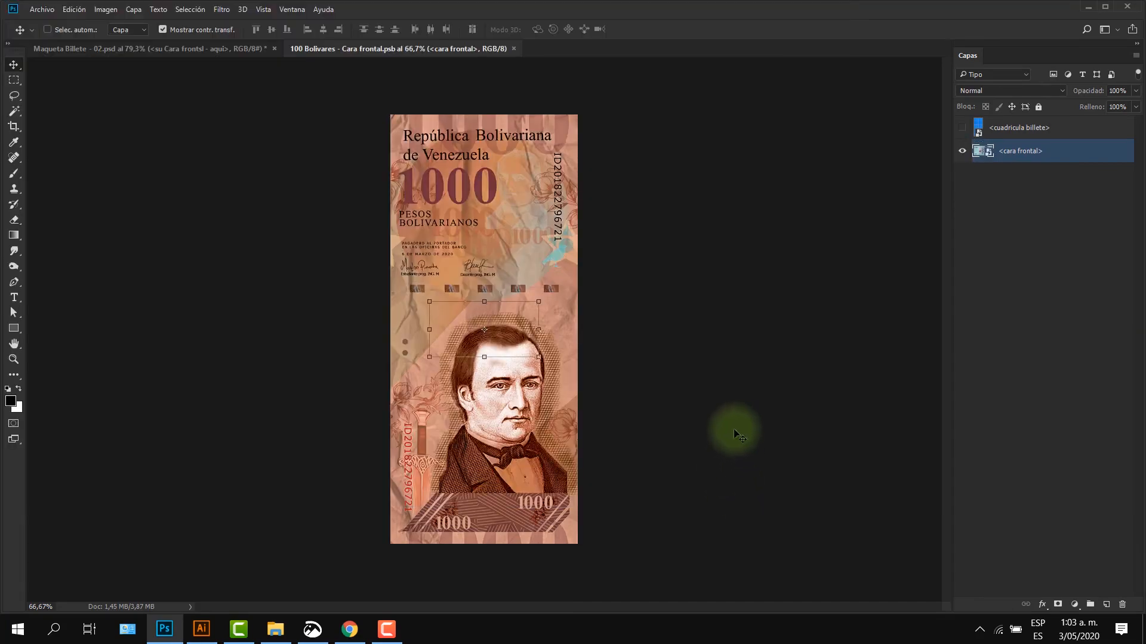
- Rotate the front face image to 90° and stretch it to about 229% by 196% to fill the canvas, and save and close the document
drag(547, 303, 365, 151)
drag(484, 147, 482, 115)
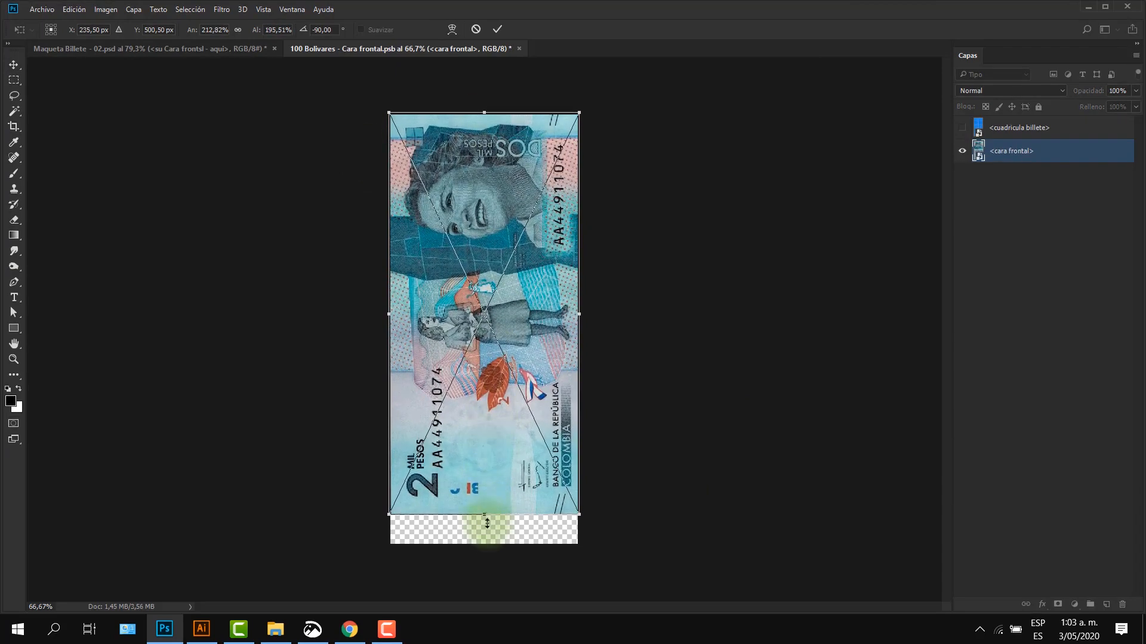
drag(487, 523, 486, 547)
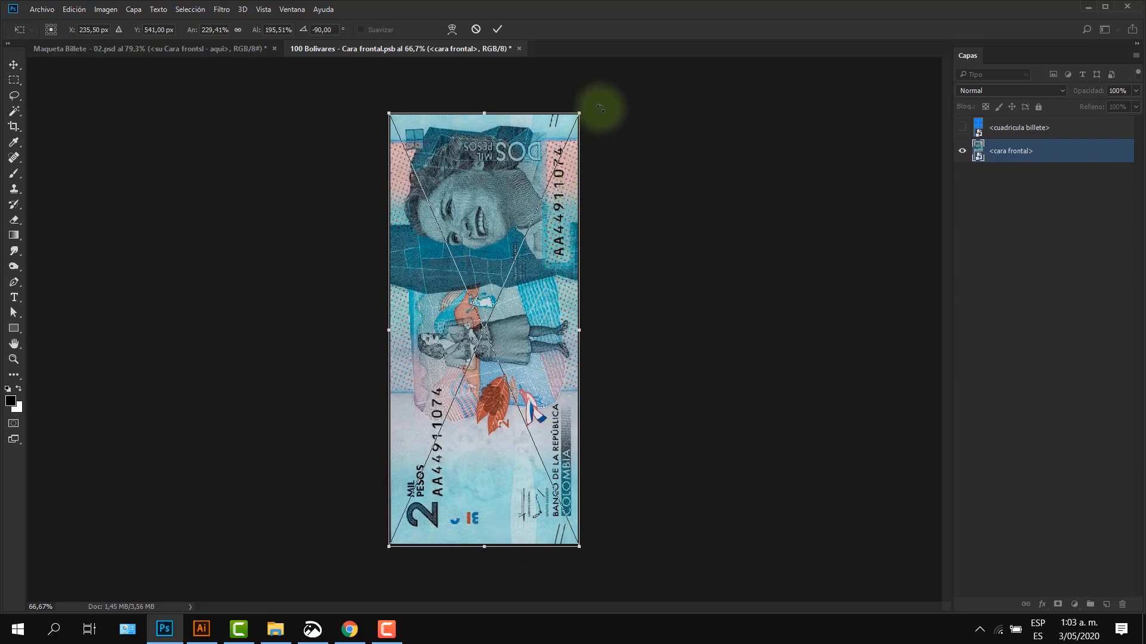
drag(601, 108, 388, 540)
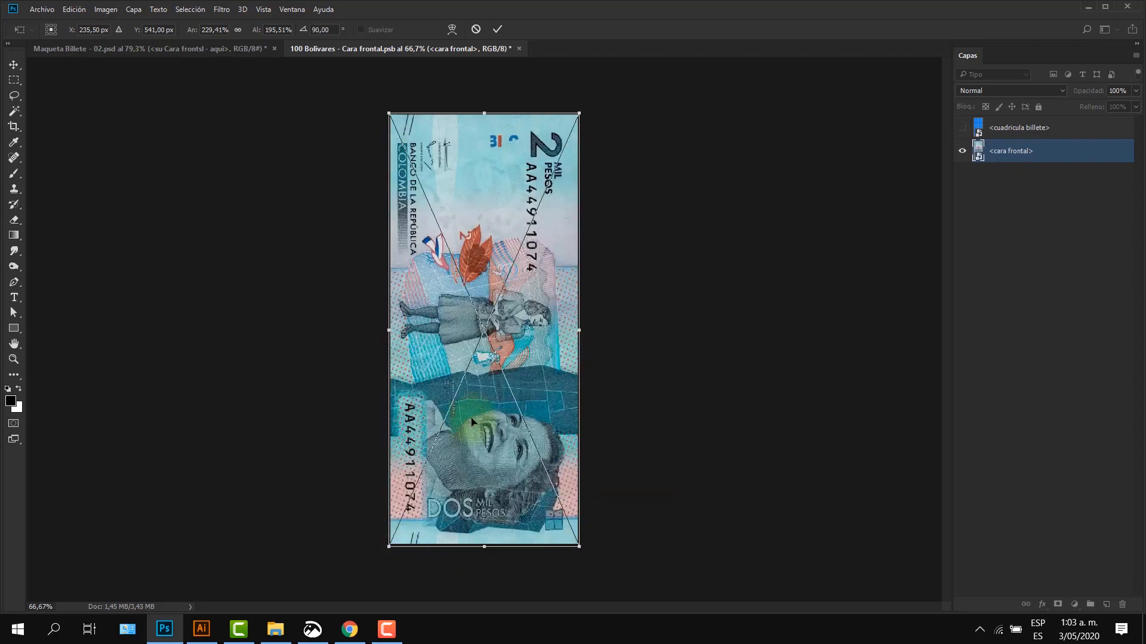
key(Return)
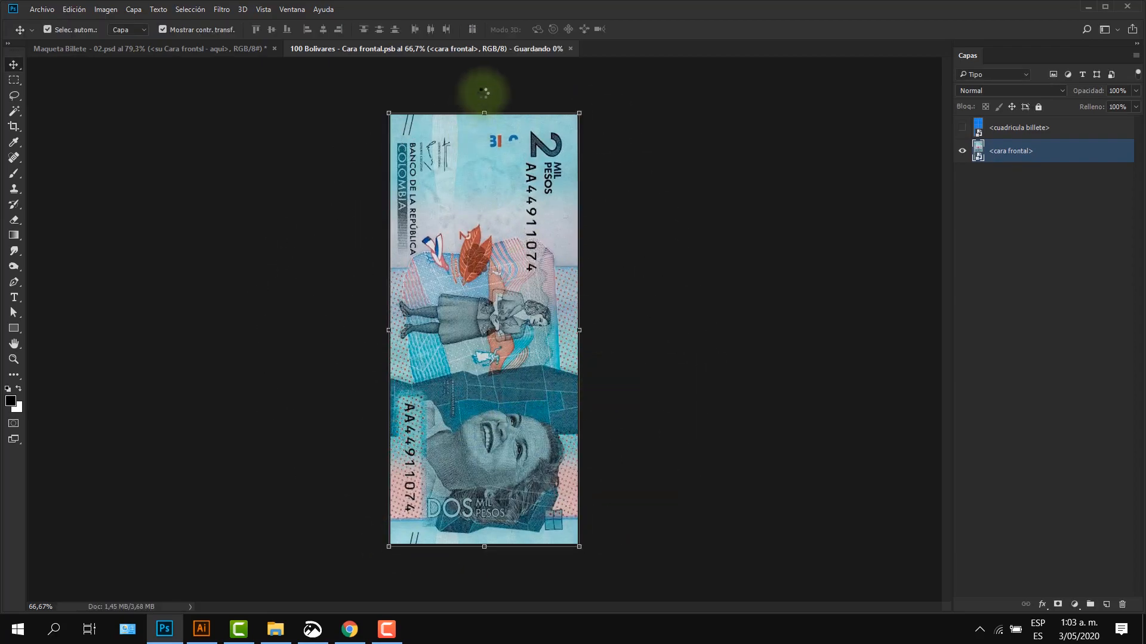
key(ctrl)
click(513, 49)
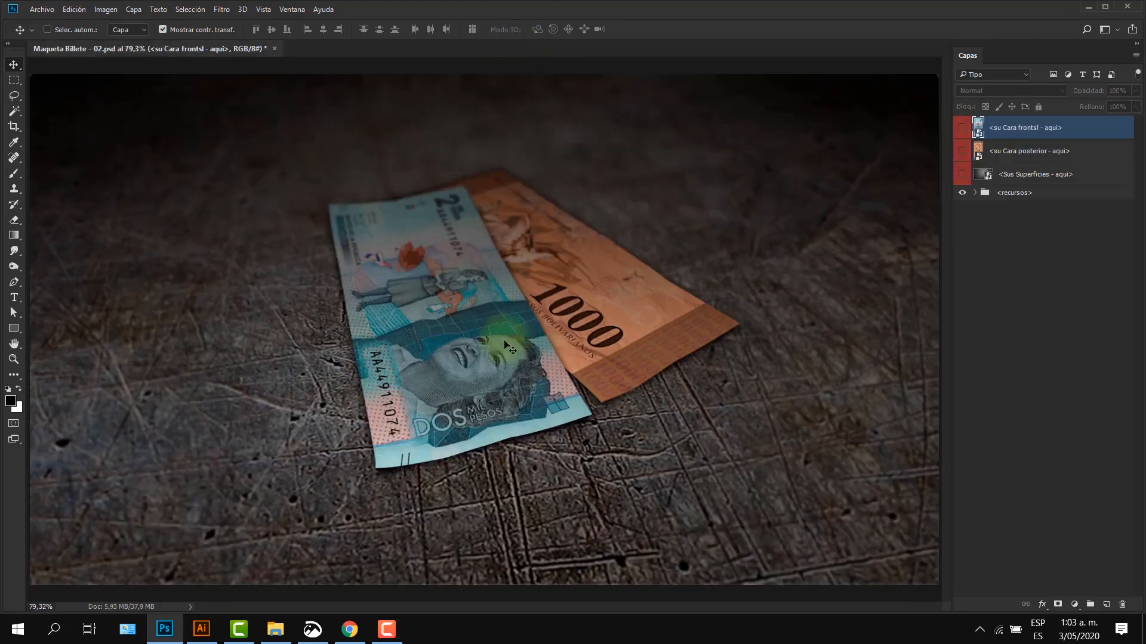
- Open the contents of <su Cara posterior - aqui> and replace the MP - Cara posterior layer with Colombia - 2 MIL PESOS - CARA POSTERIOR.jpg
click(982, 151)
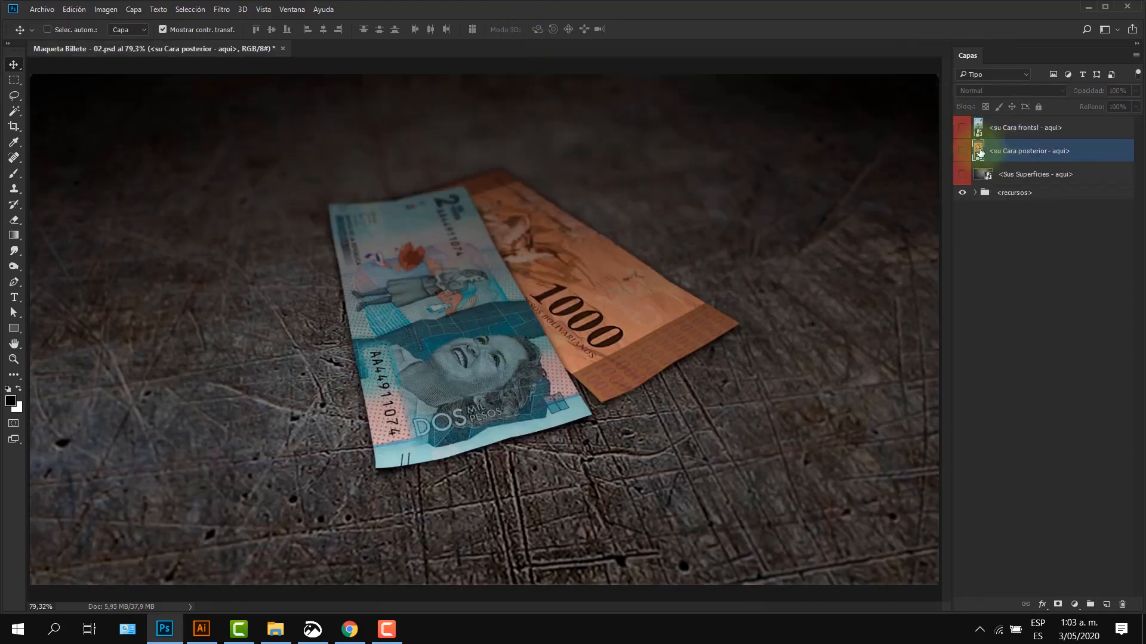
double_click(978, 154)
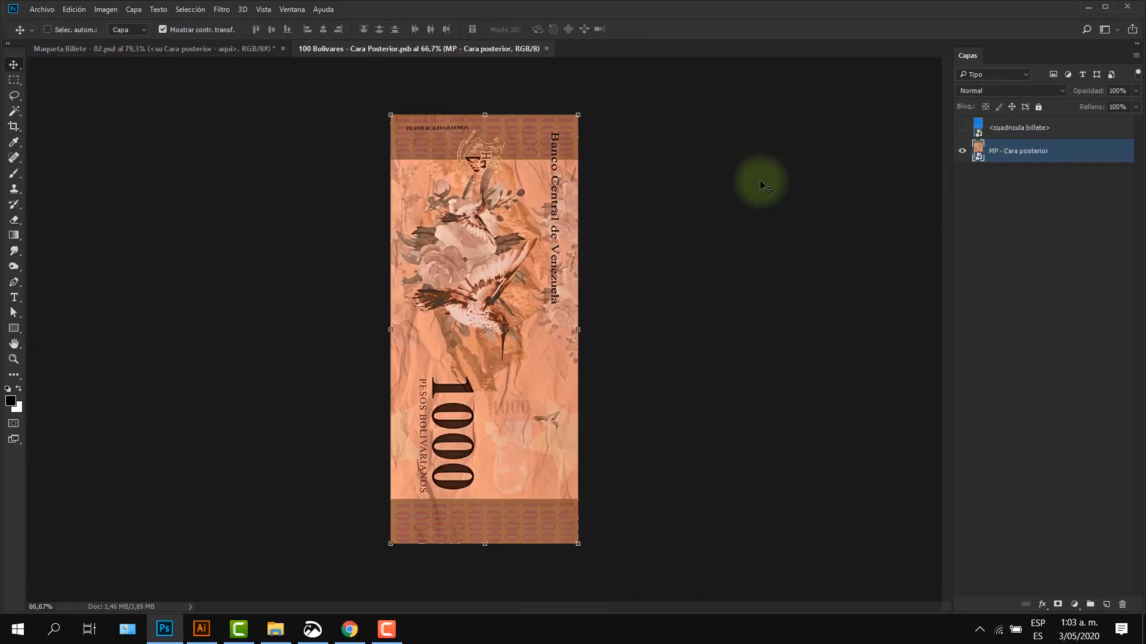
right_click(1023, 154)
click(667, 286)
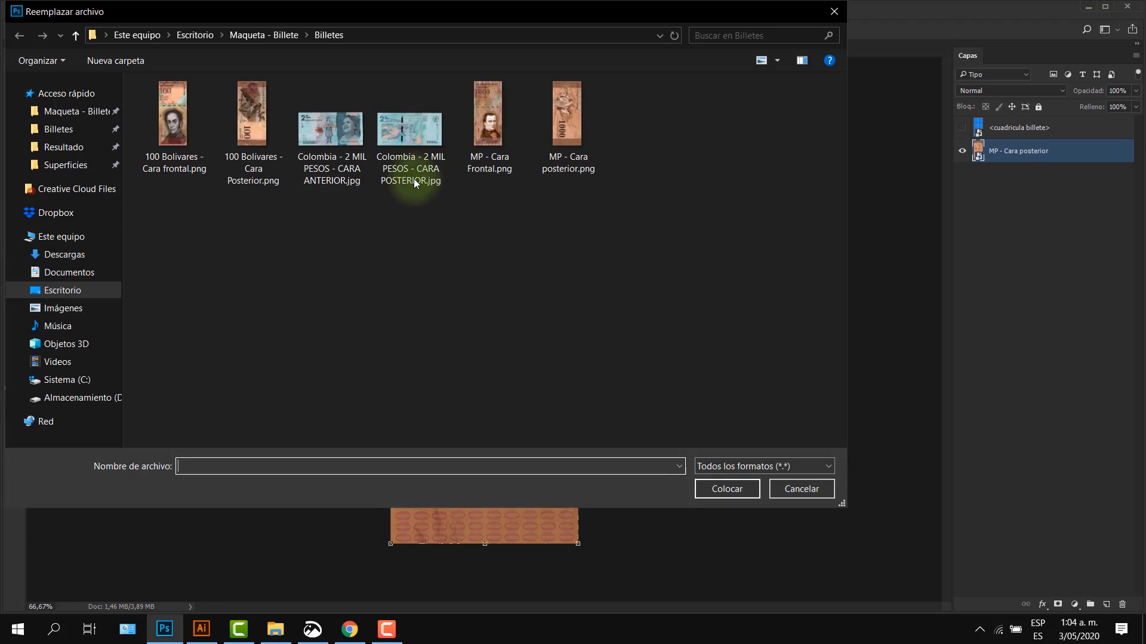
click(414, 178)
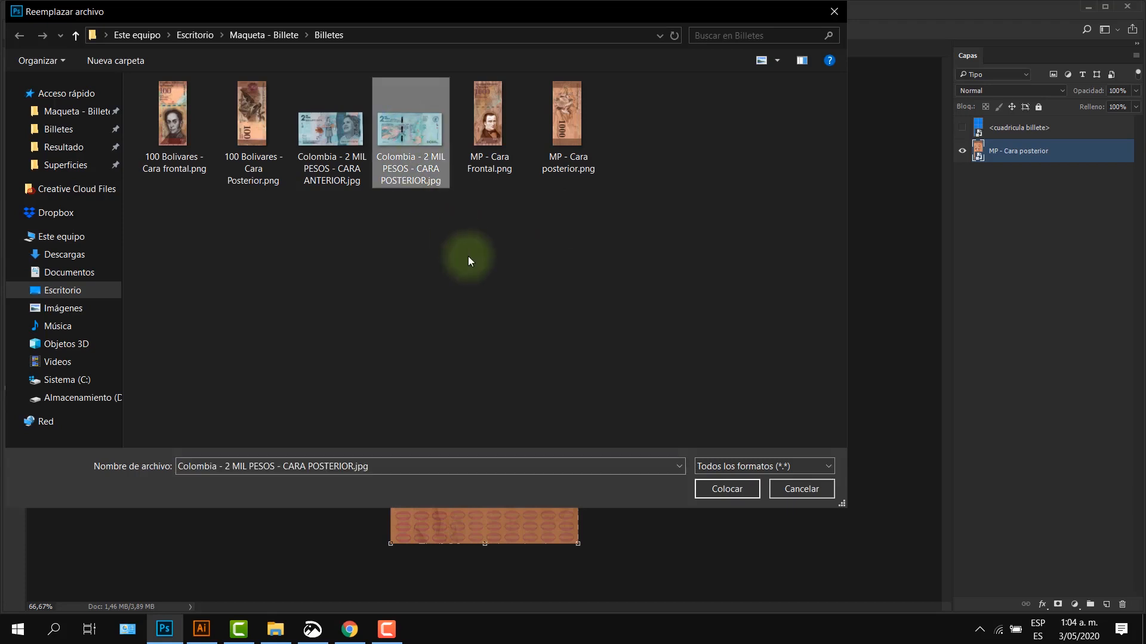
click(746, 498)
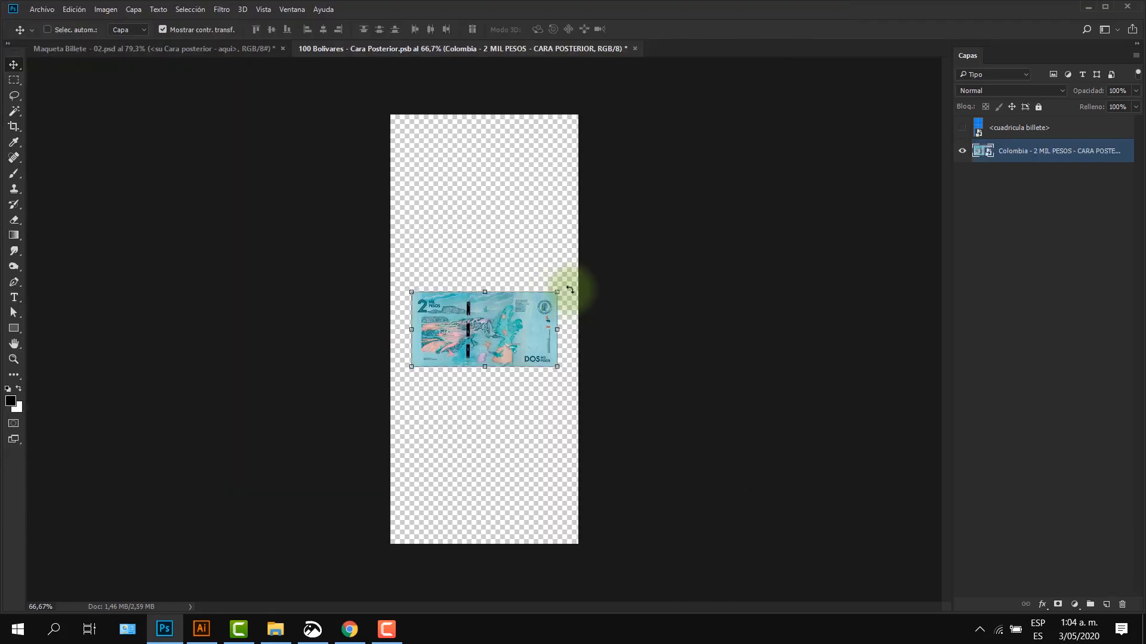
- Rotate the back face image to -90° and stretch it to about 228% by 197% to fill the canvas, and save and close the document
drag(570, 290, 421, 221)
drag(526, 259, 580, 143)
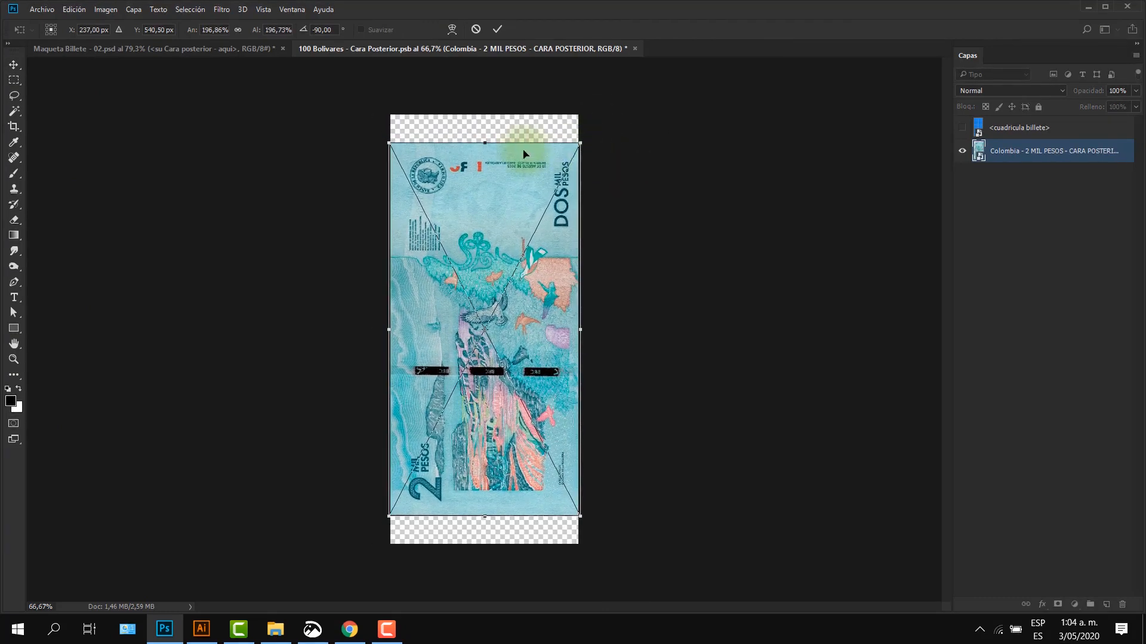
drag(489, 144, 487, 112)
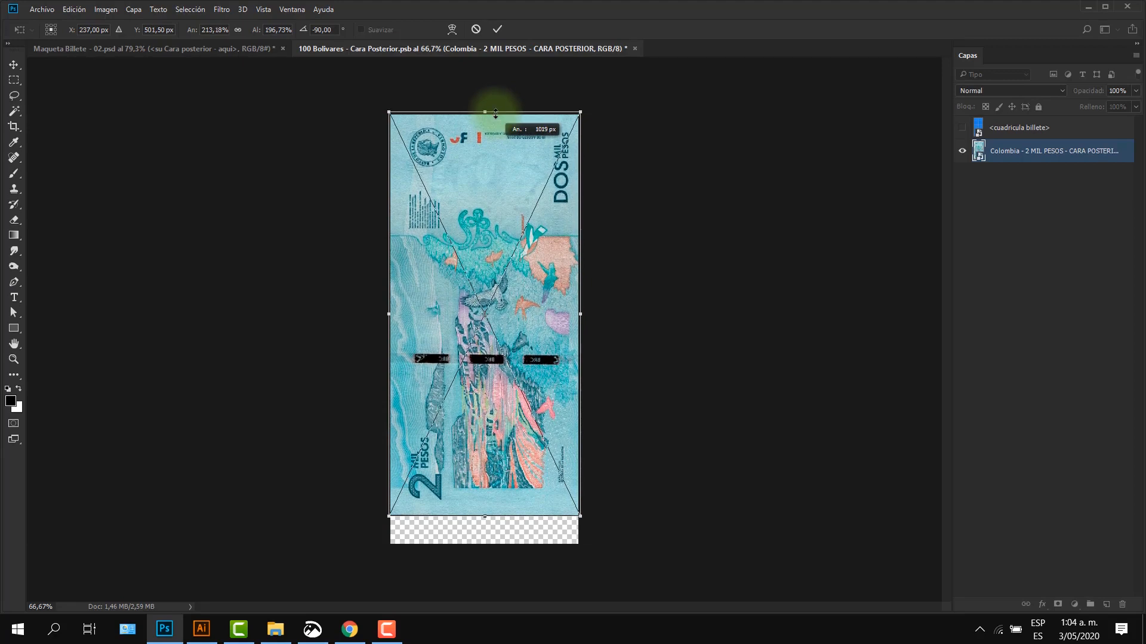
drag(485, 521, 494, 544)
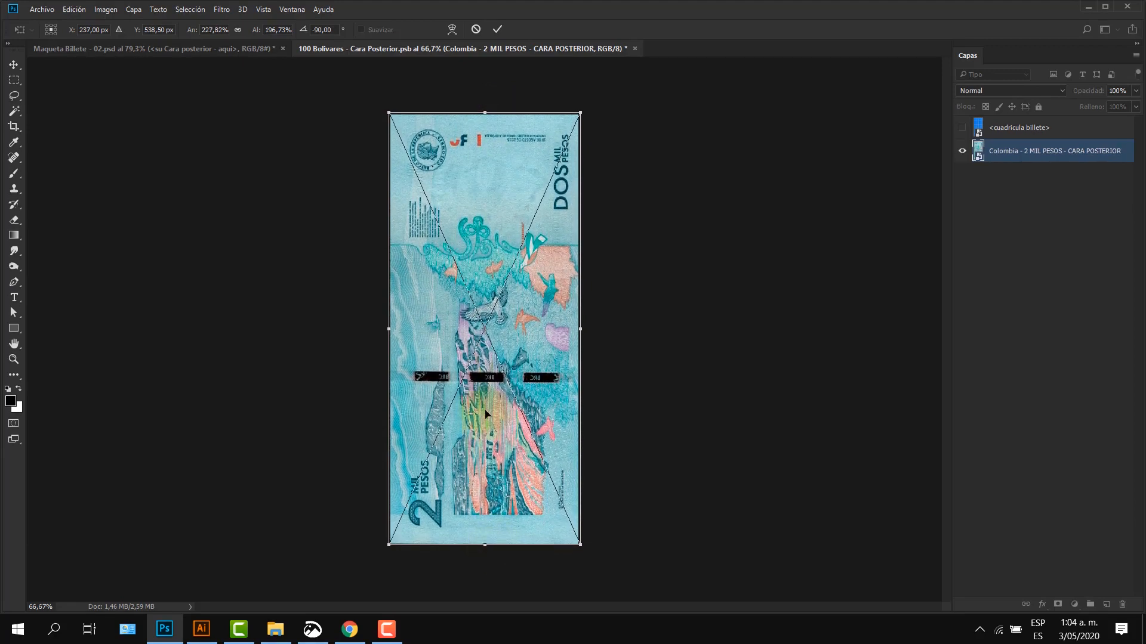
key(Return)
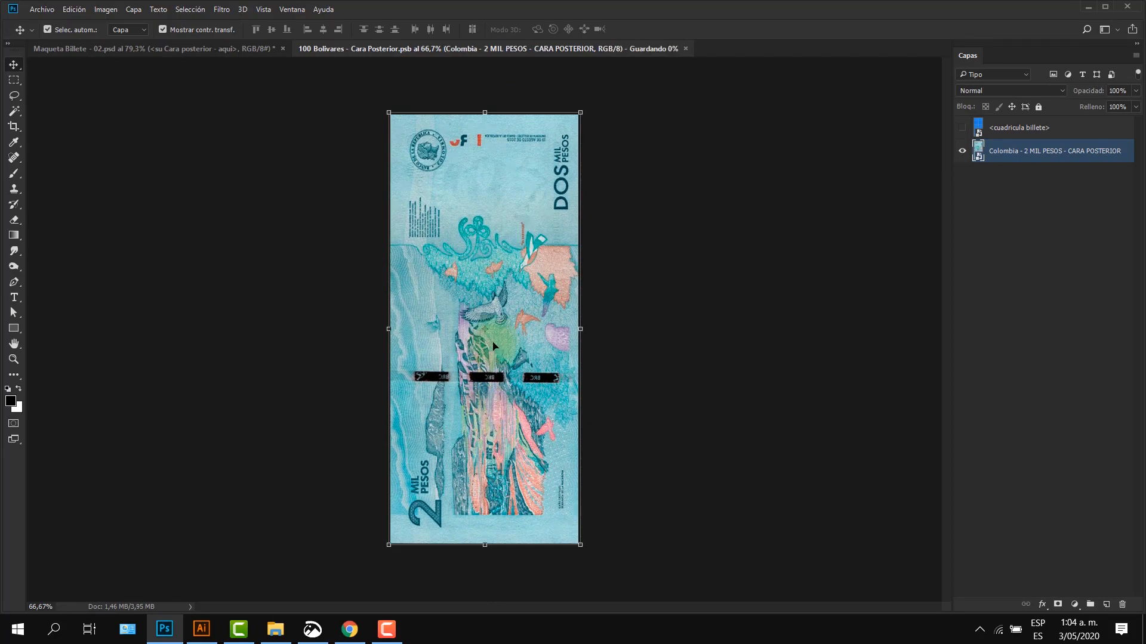
click(629, 48)
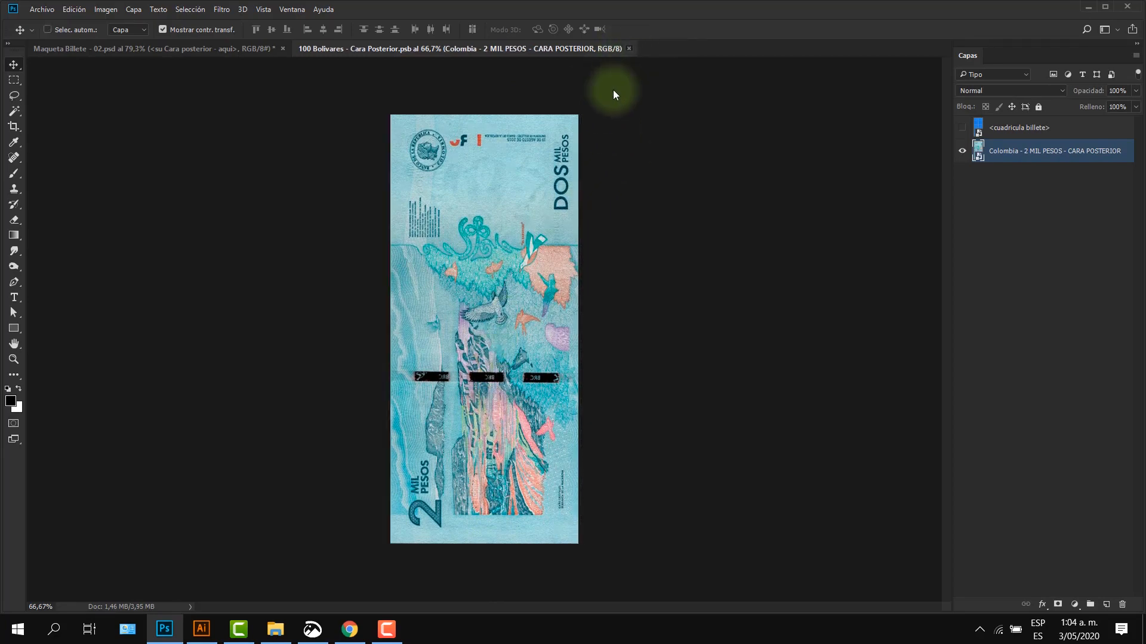